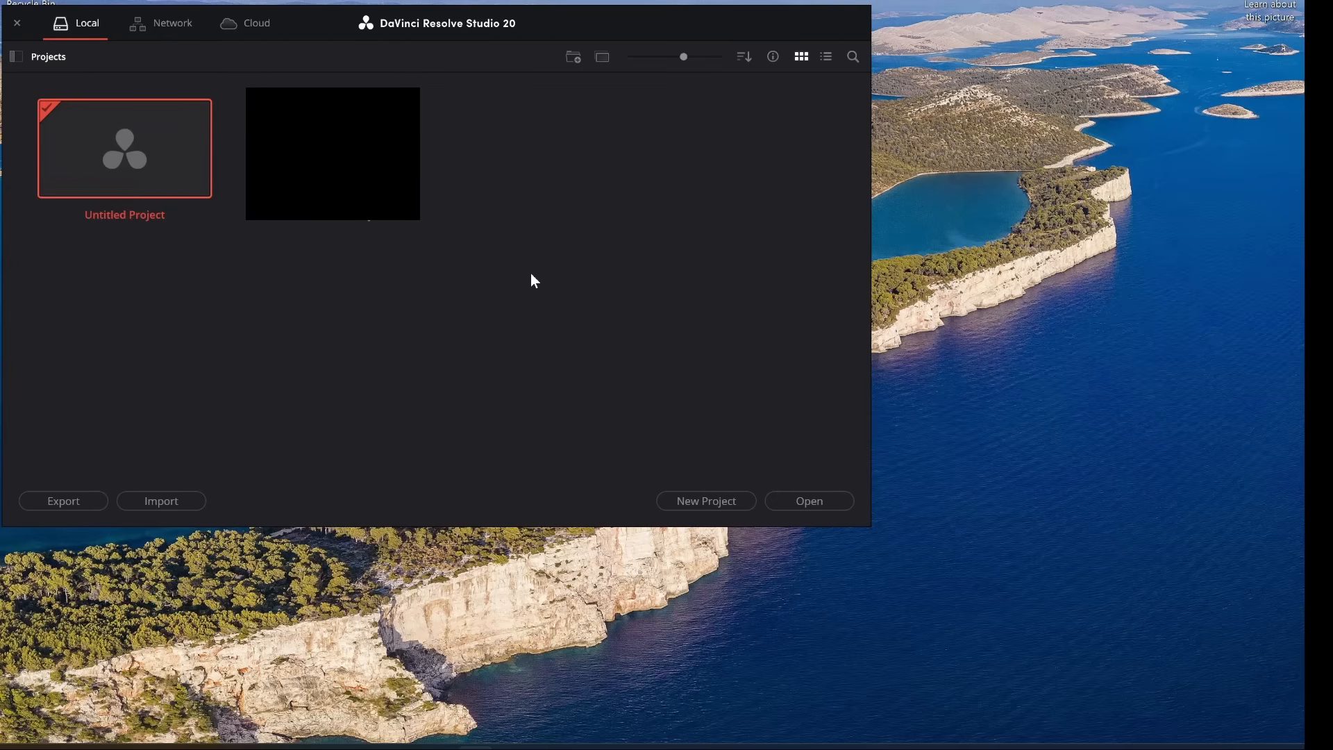
Create a new project named 'DaVinci Resolve 20 Beginner Tutorial'.
{"action": "left_click", "coordinate": [717, 501]}
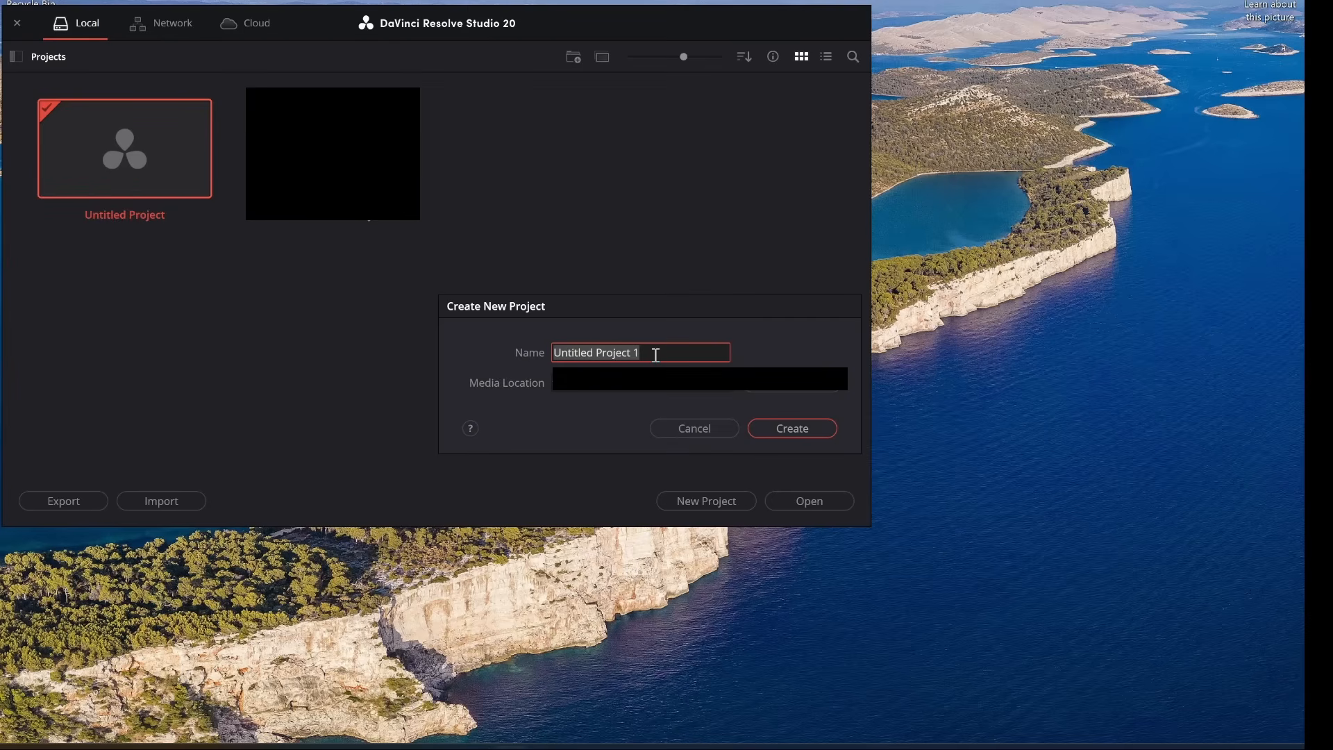
{"action": "type", "text": "Da"}
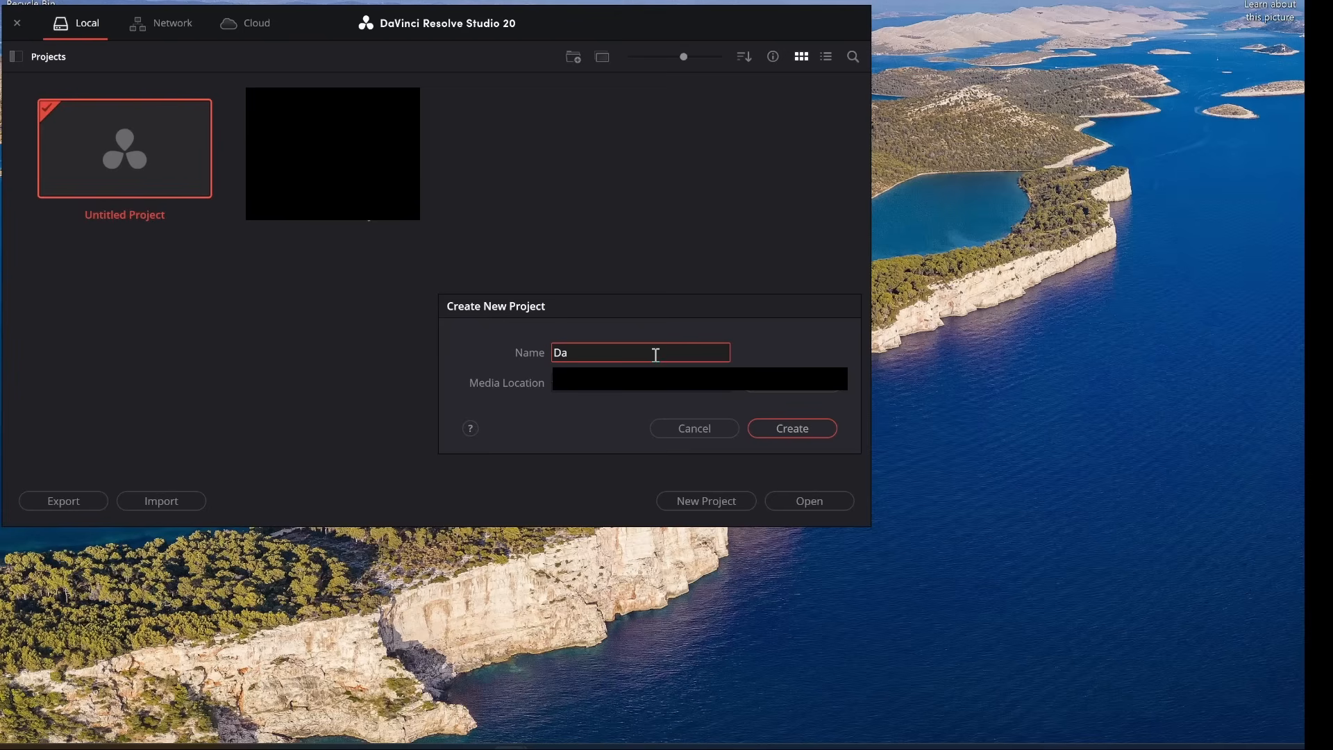
{"action": "type", "text": "Vinci Resolve 20 Beginner "}
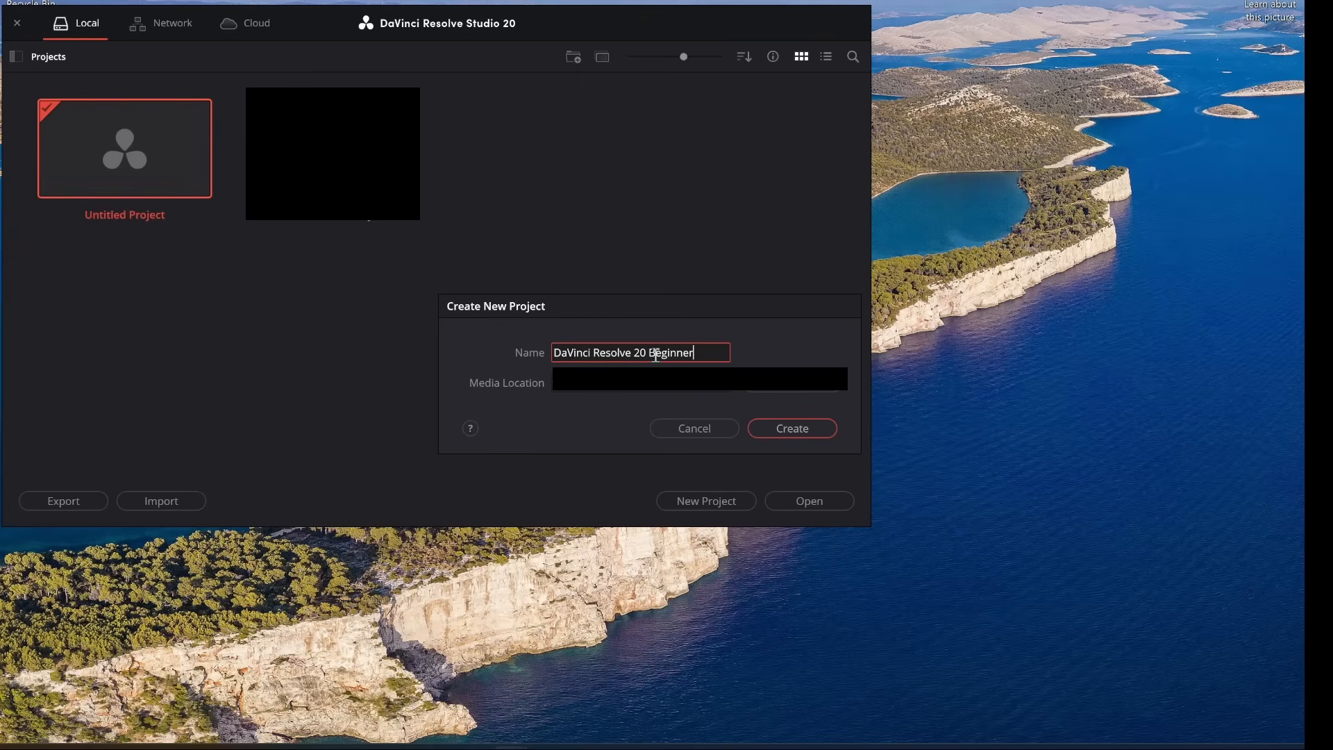
{"action": "type", "text": "Tutorial"}
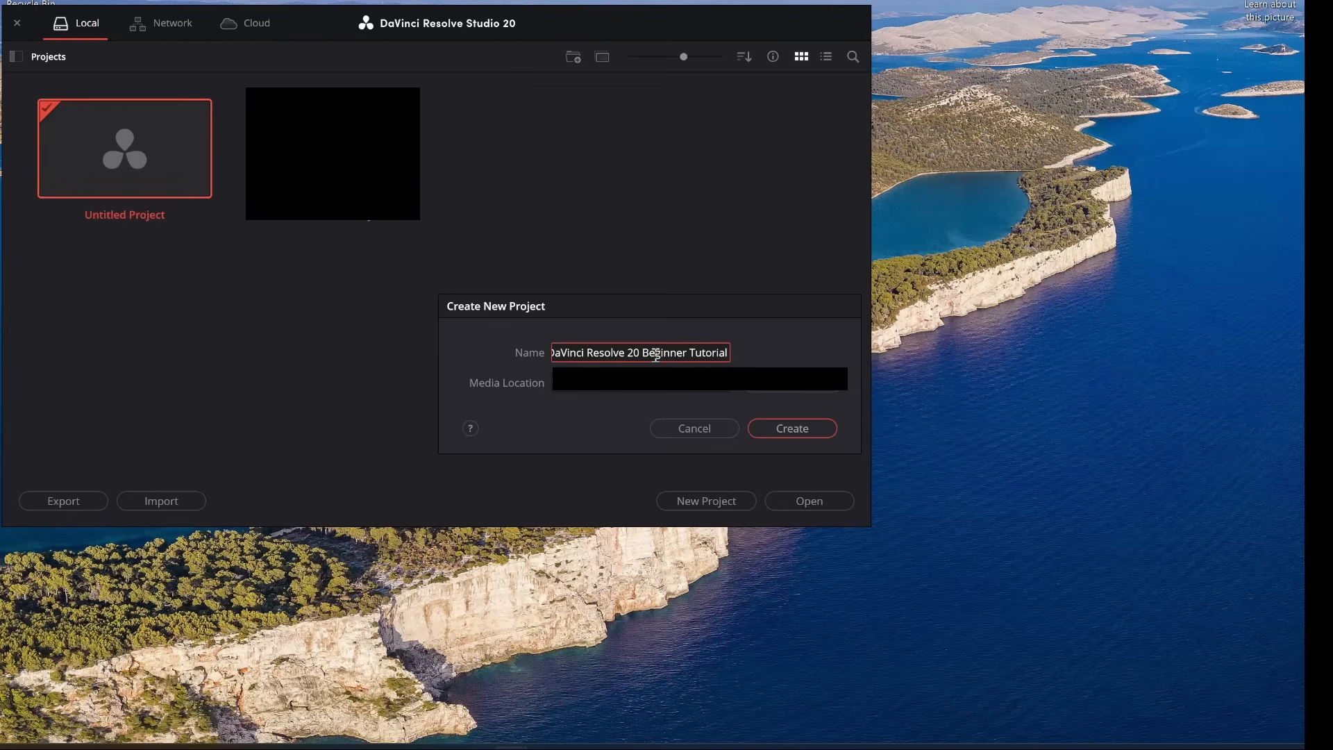
{"action": "left_click", "coordinate": [794, 430]}
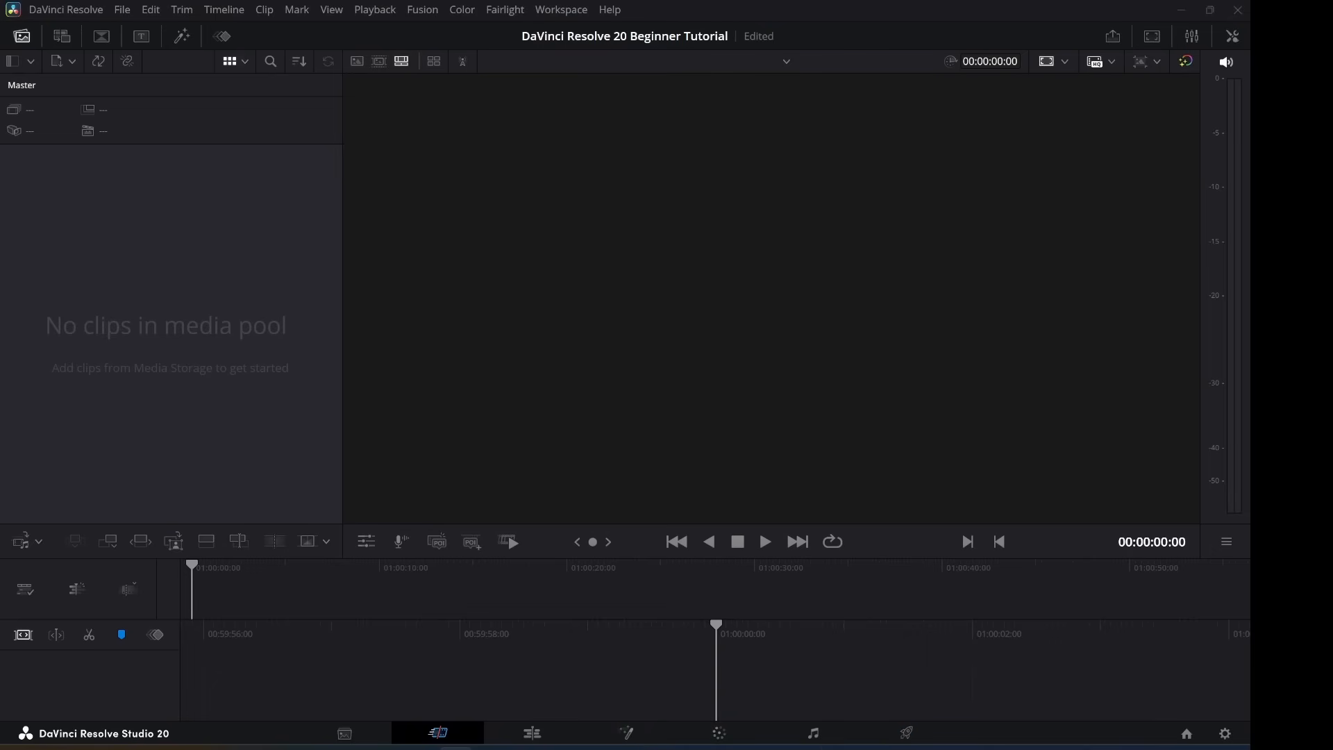
Switch from Resolve to the browser showing the DaVinci Resolve Training page.
{"action": "key", "text": "shift+4"}
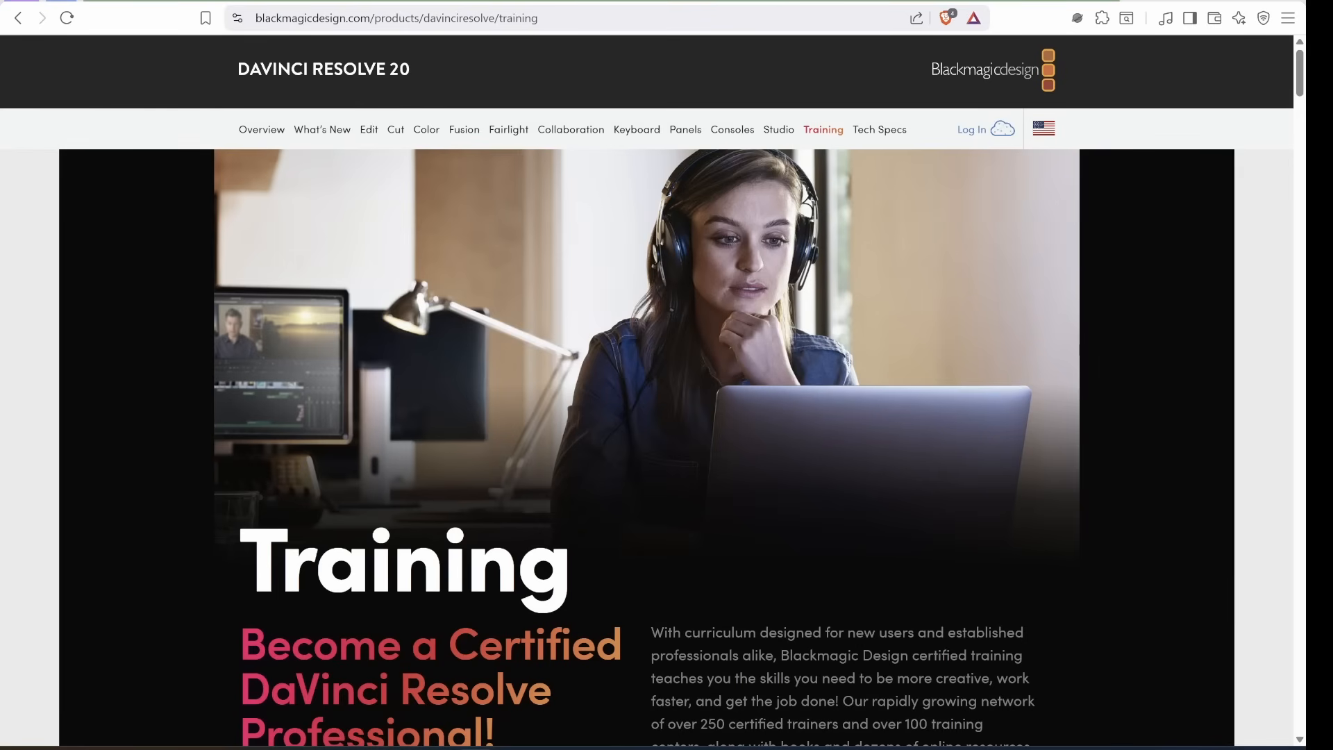
Scroll through the Training page's video and book sections.
{"action": "scroll", "coordinate": [666, 444], "scroll_direction": "down", "scroll_amount": 10}
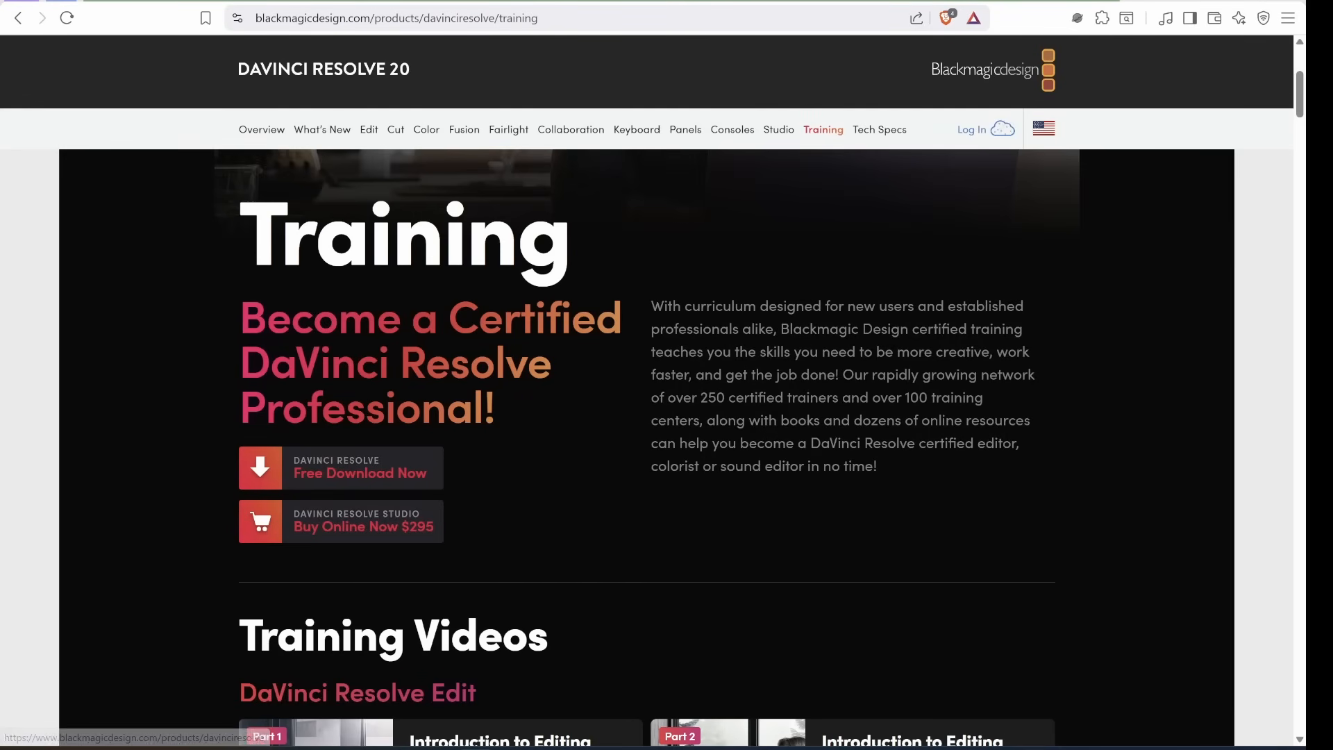
{"action": "scroll", "coordinate": [666, 444], "scroll_direction": "down", "scroll_amount": 5}
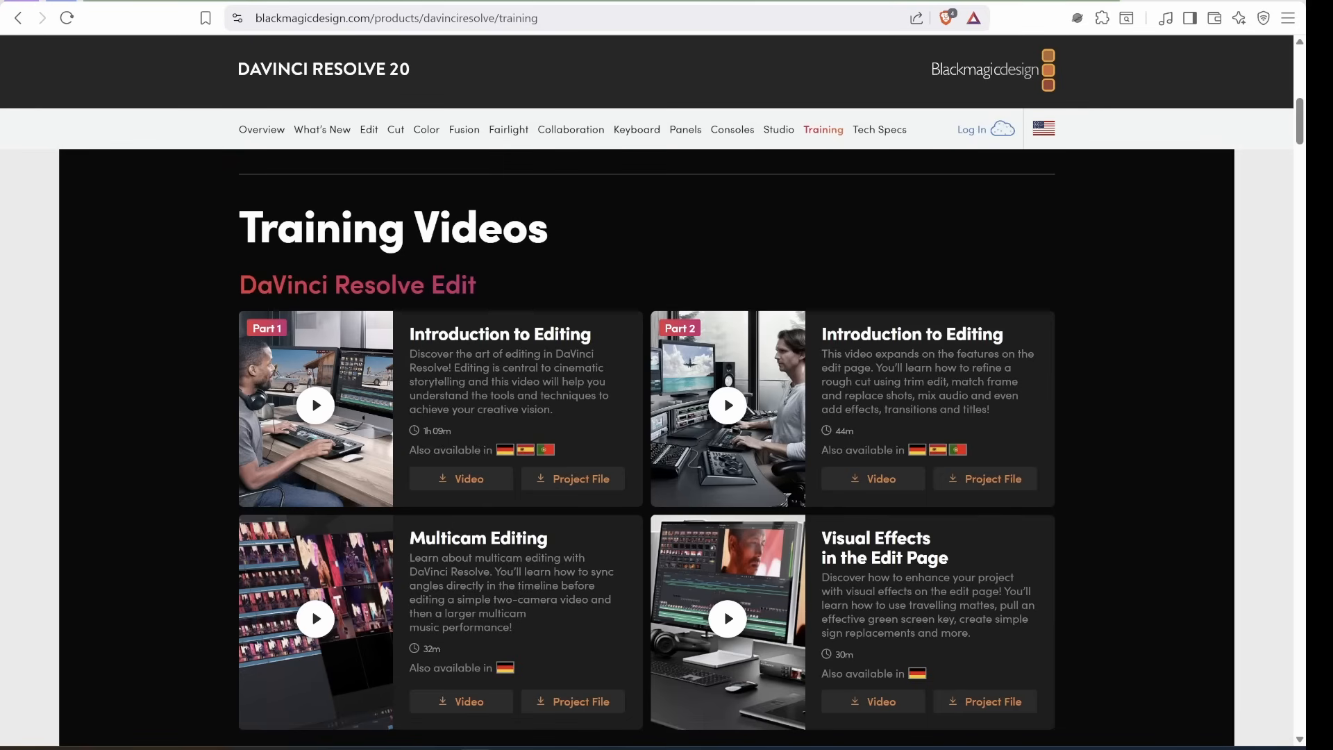
{"action": "scroll", "coordinate": [666, 444], "scroll_direction": "down", "scroll_amount": 10}
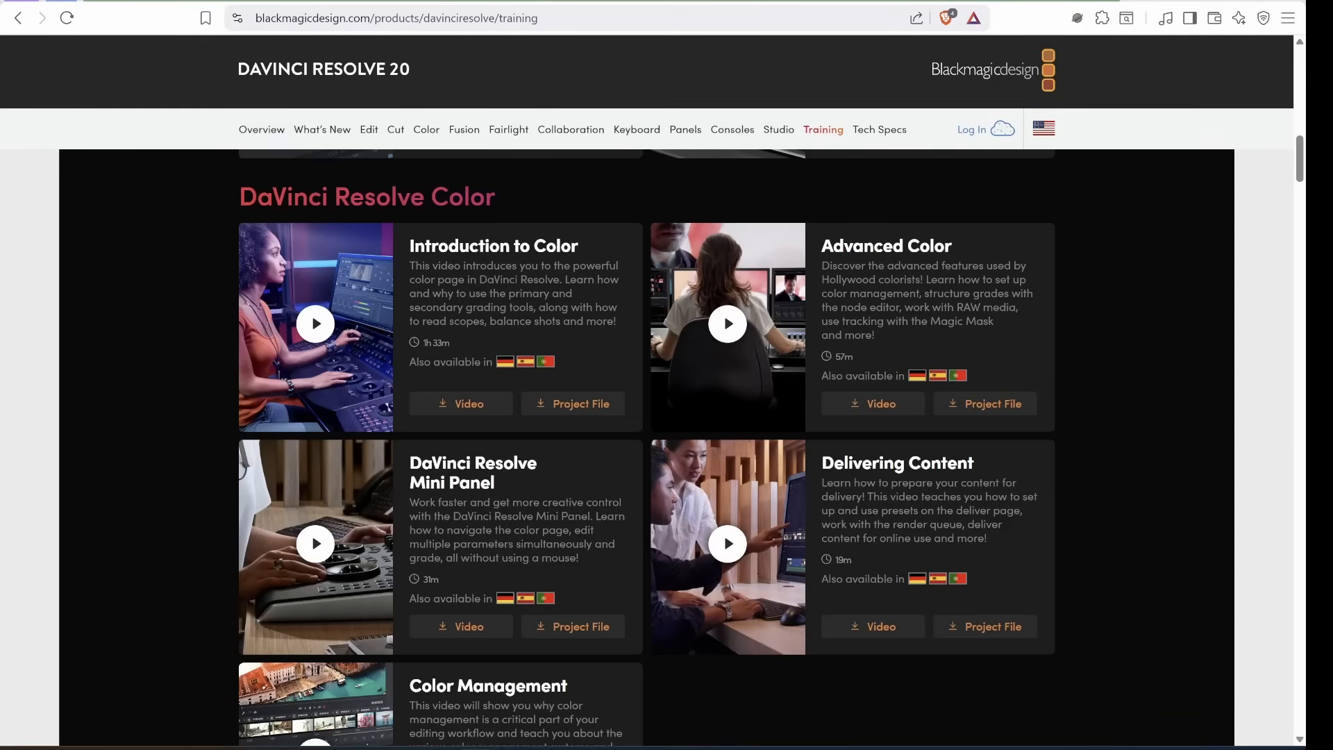
{"action": "scroll", "coordinate": [666, 445], "scroll_direction": "down", "scroll_amount": 10}
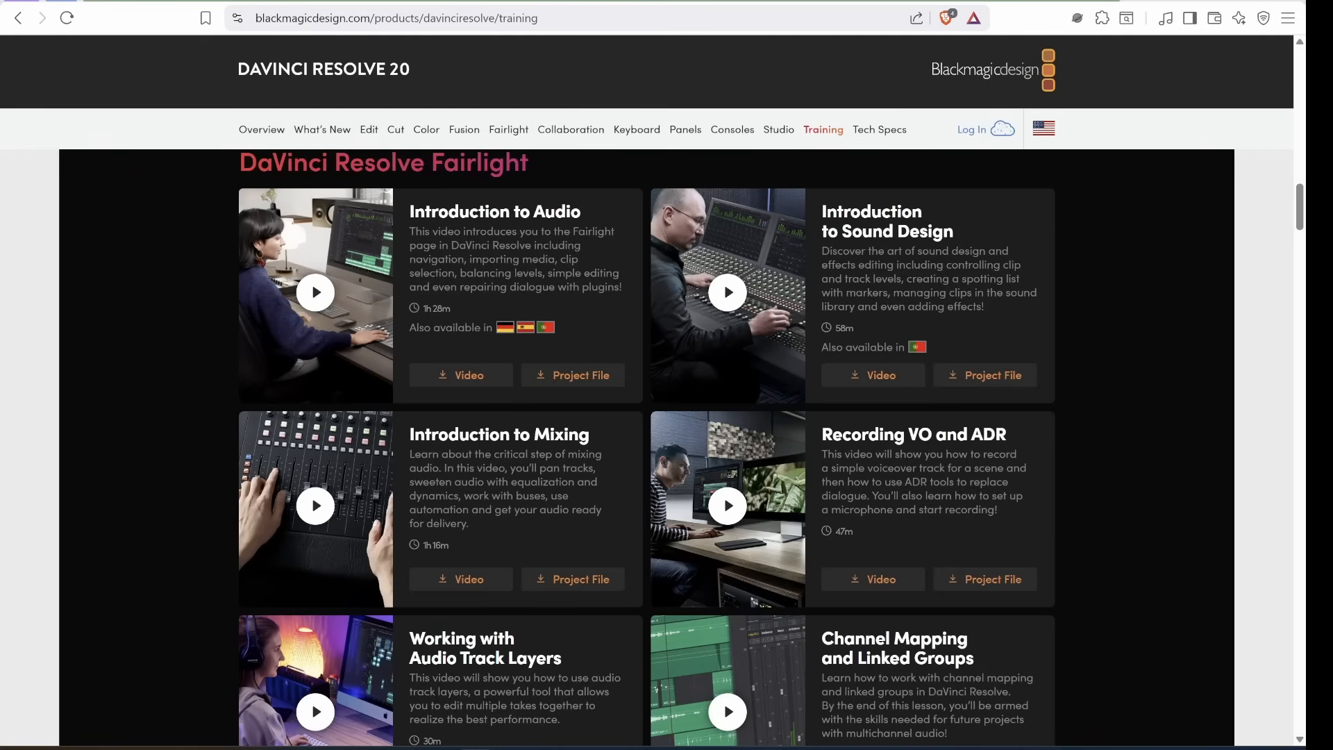
{"action": "scroll", "coordinate": [667, 445], "scroll_direction": "down", "scroll_amount": 10}
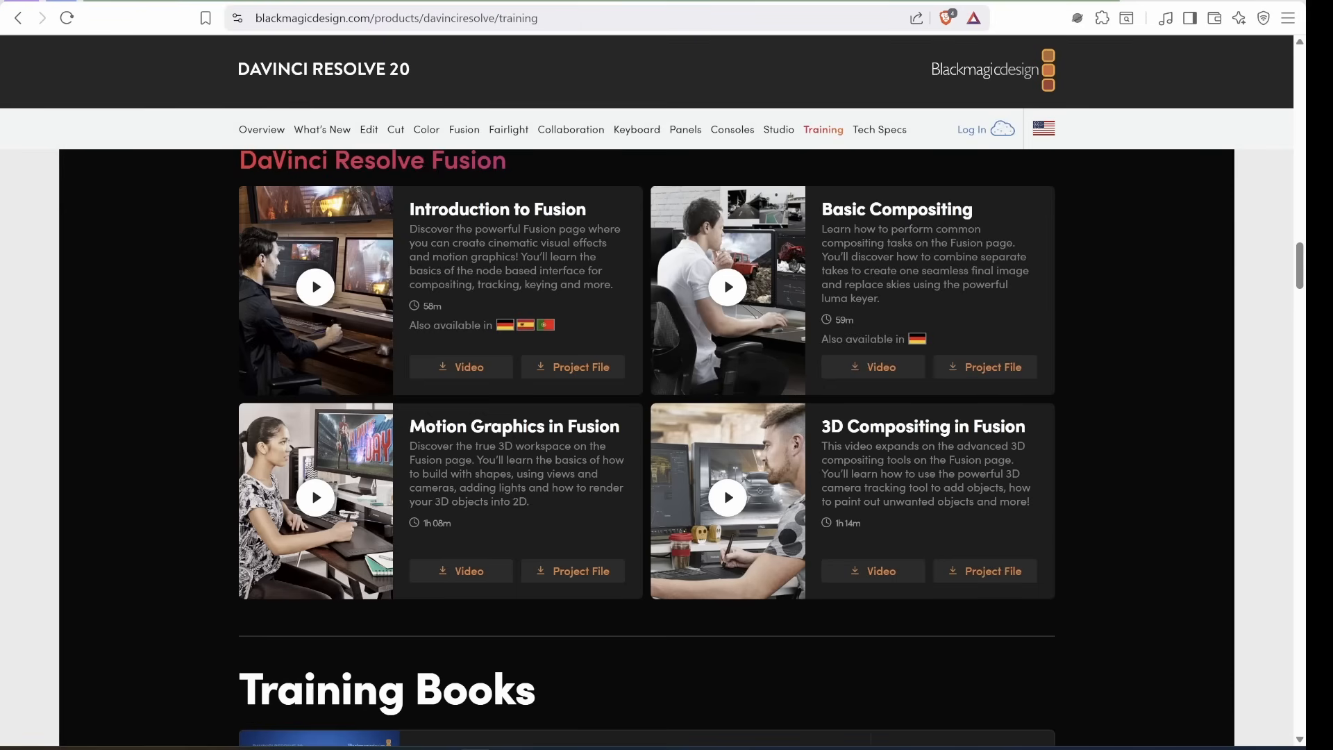
{"action": "scroll", "coordinate": [697, 444], "scroll_direction": "up", "scroll_amount": 1}
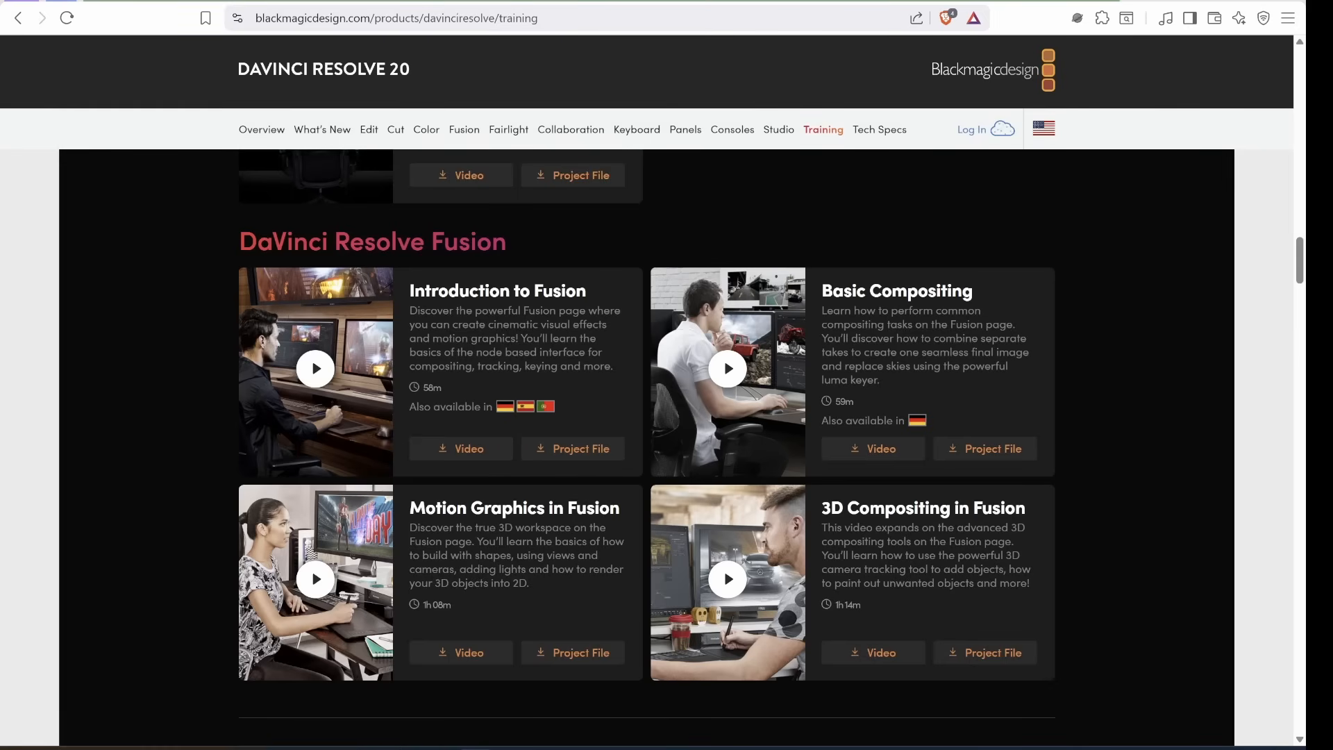
{"action": "scroll", "coordinate": [646, 444], "scroll_direction": "down", "scroll_amount": 8}
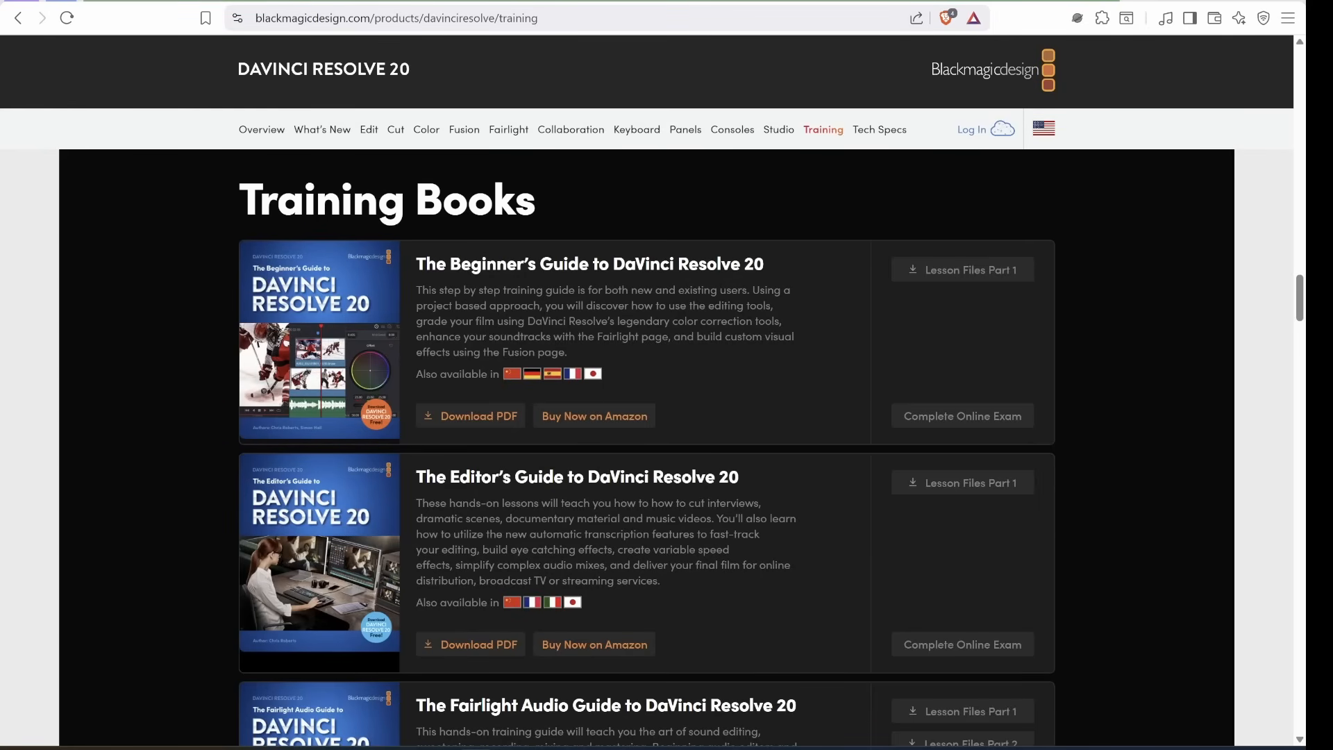
{"action": "scroll", "coordinate": [645, 444], "scroll_direction": "down", "scroll_amount": 15}
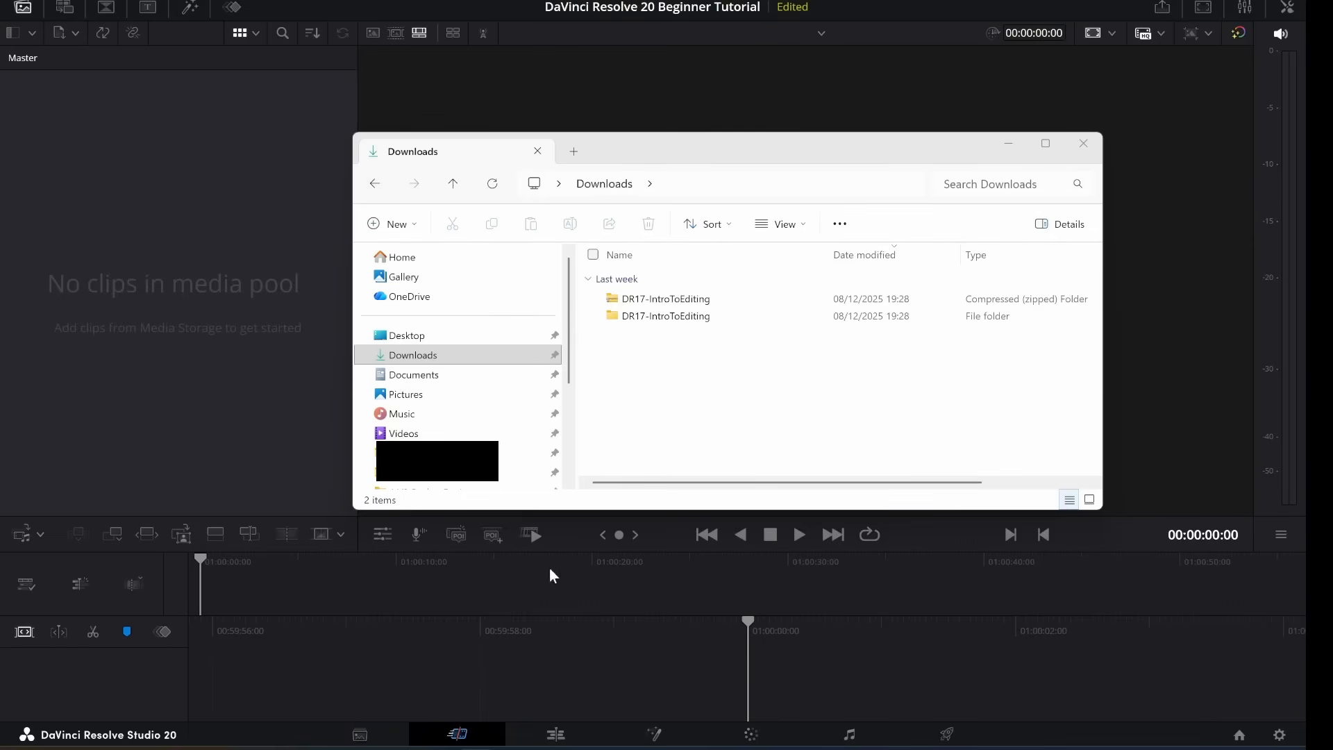
Open DR17-IntroToEditing > Editing, select VIDEO CLIPS, then show Resolve's Edit page.
{"action": "double_click", "coordinate": [672, 305]}
{"action": "double_click", "coordinate": [652, 281]}
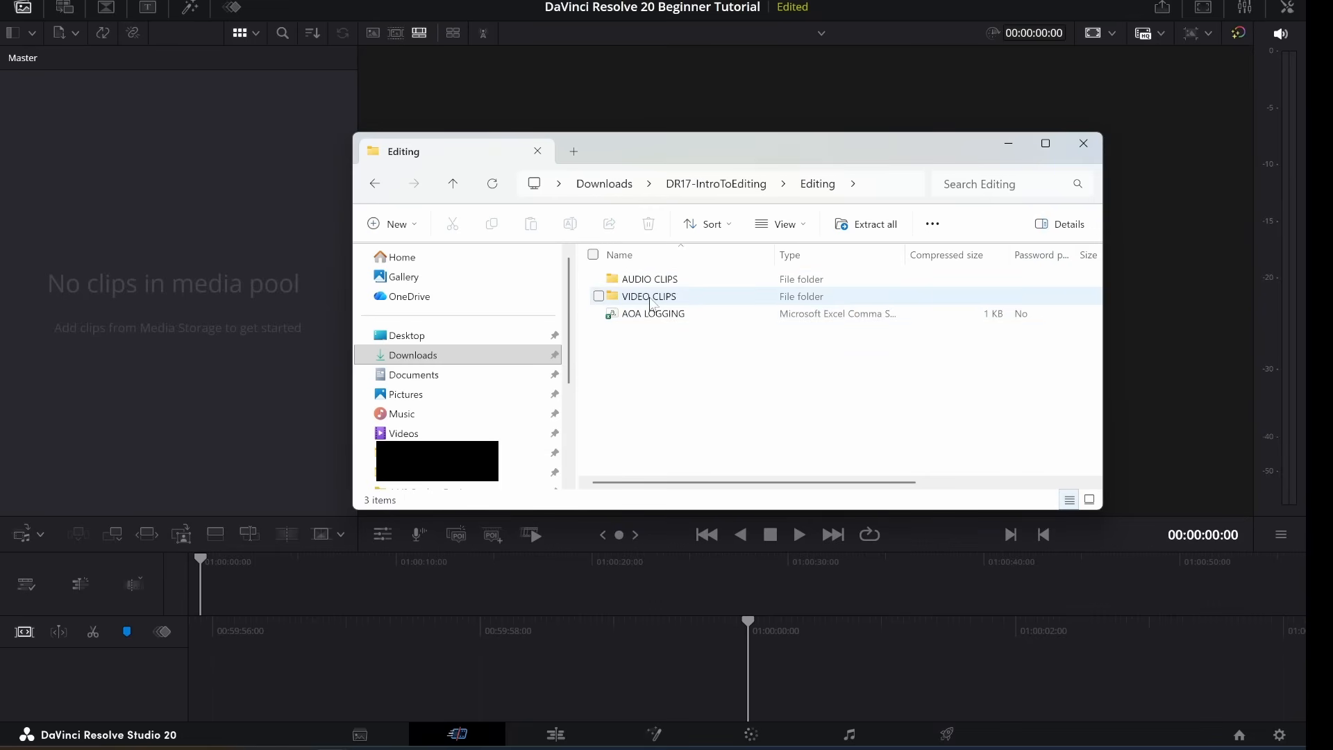
{"action": "left_click", "coordinate": [649, 299]}
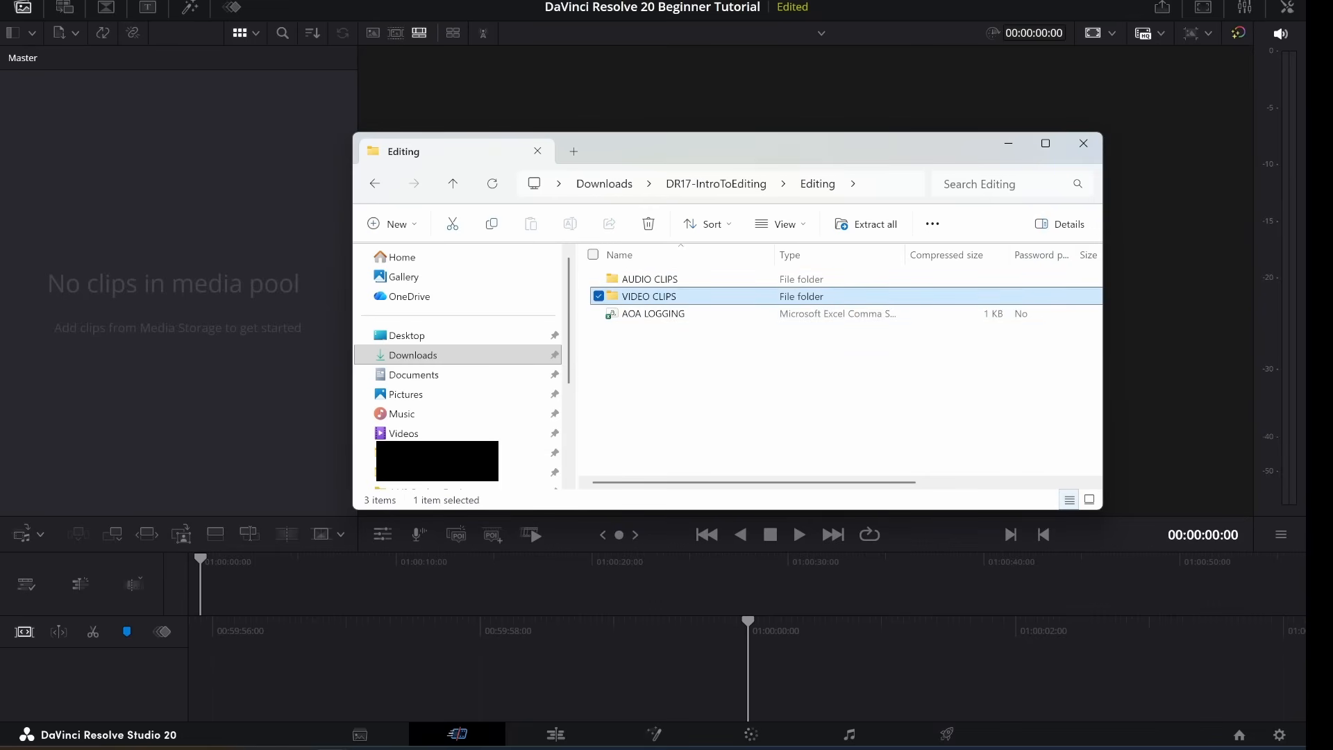
{"action": "left_click", "coordinate": [1143, 384]}
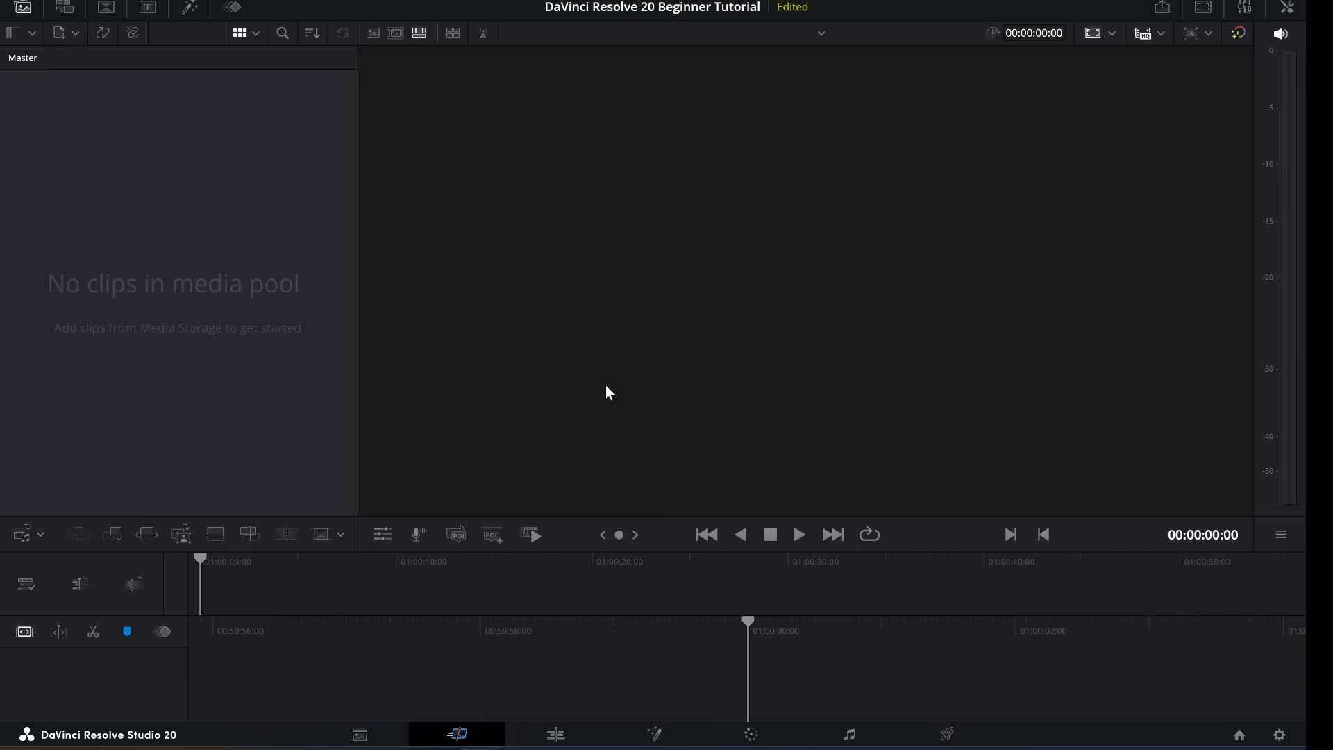
{"action": "left_click", "coordinate": [558, 741]}
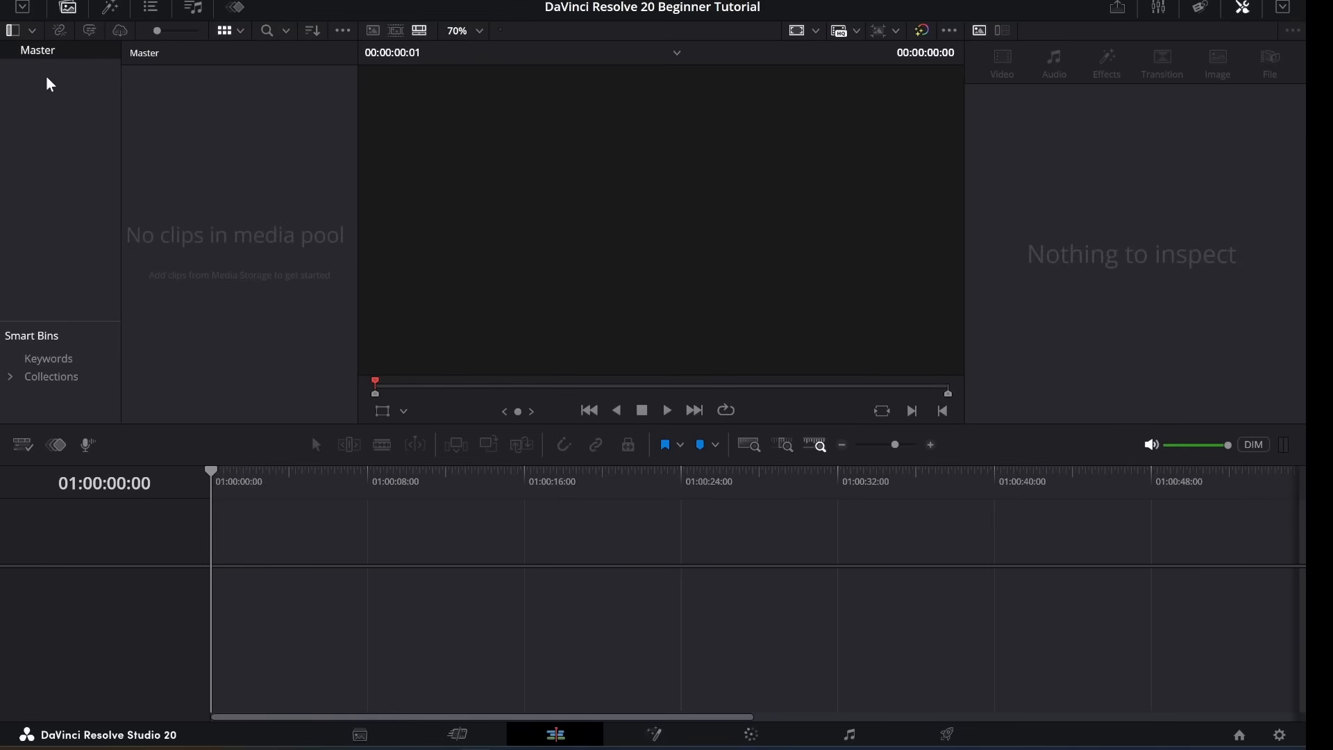
Add 'Video Clips' and 'Audio Clips' bins under Master.
{"action": "right_click", "coordinate": [38, 119]}
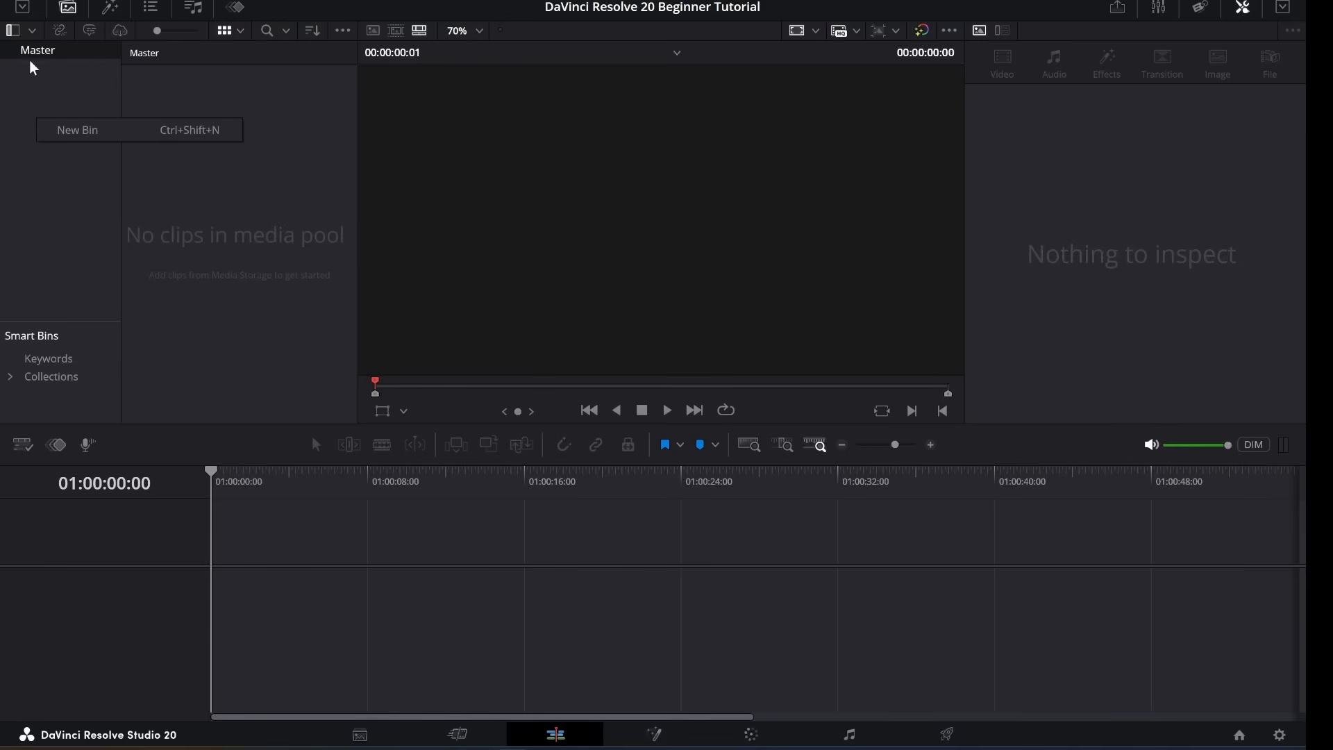
{"action": "left_click", "coordinate": [77, 131]}
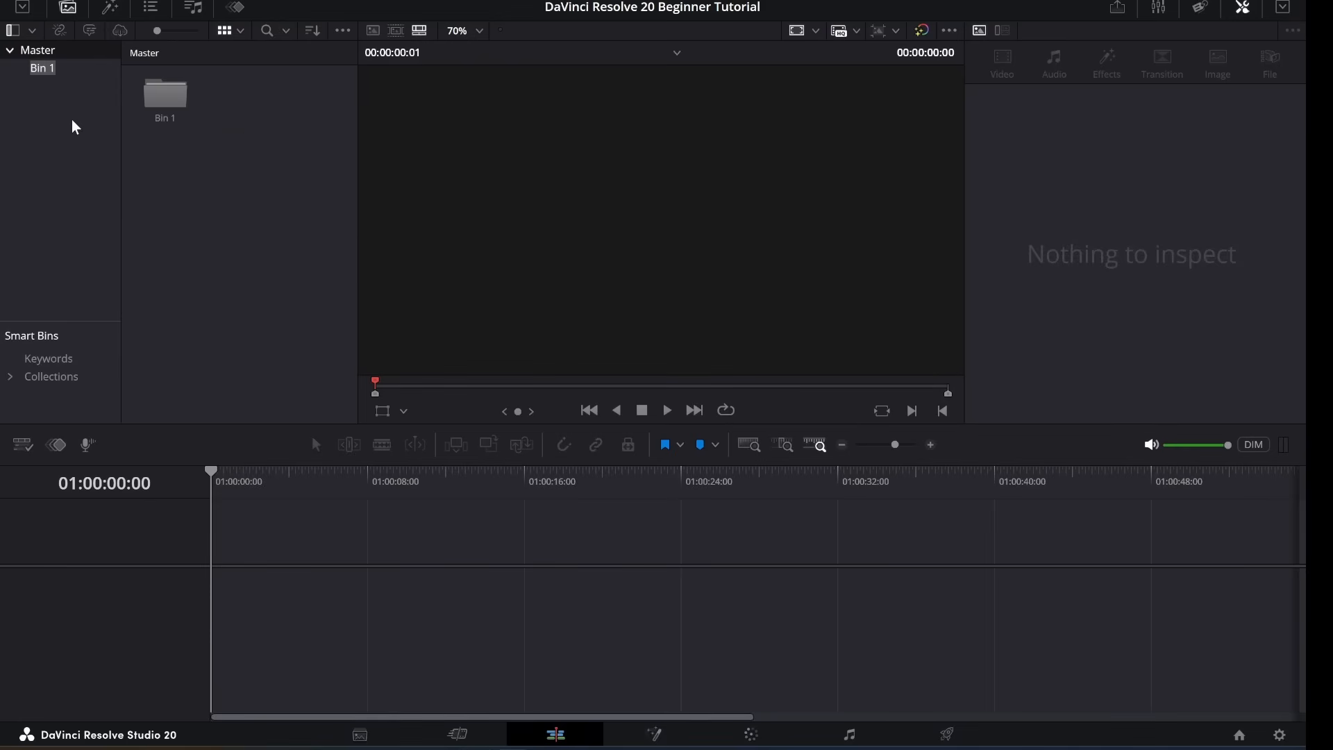
{"action": "type", "text": "Video Clips"}
{"action": "key", "text": "Return"}
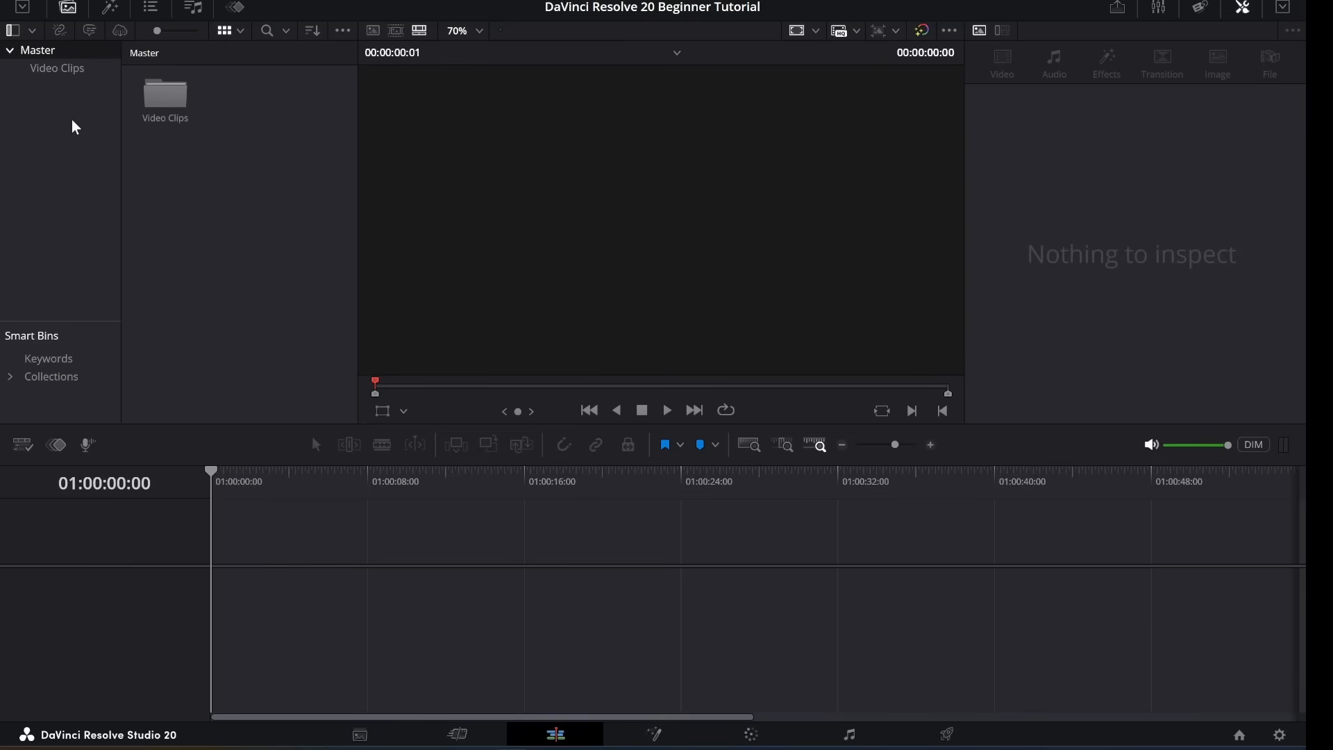
{"action": "right_click", "coordinate": [36, 57]}
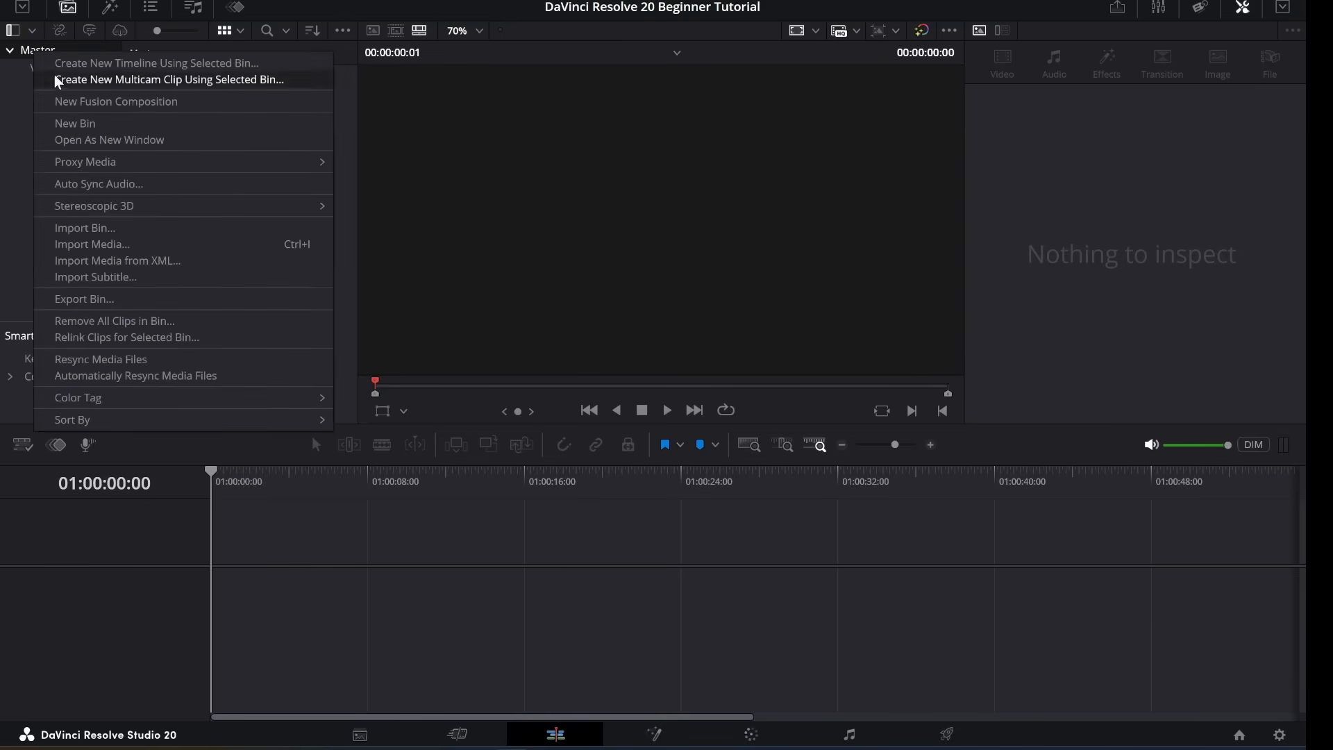
{"action": "left_click", "coordinate": [56, 125]}
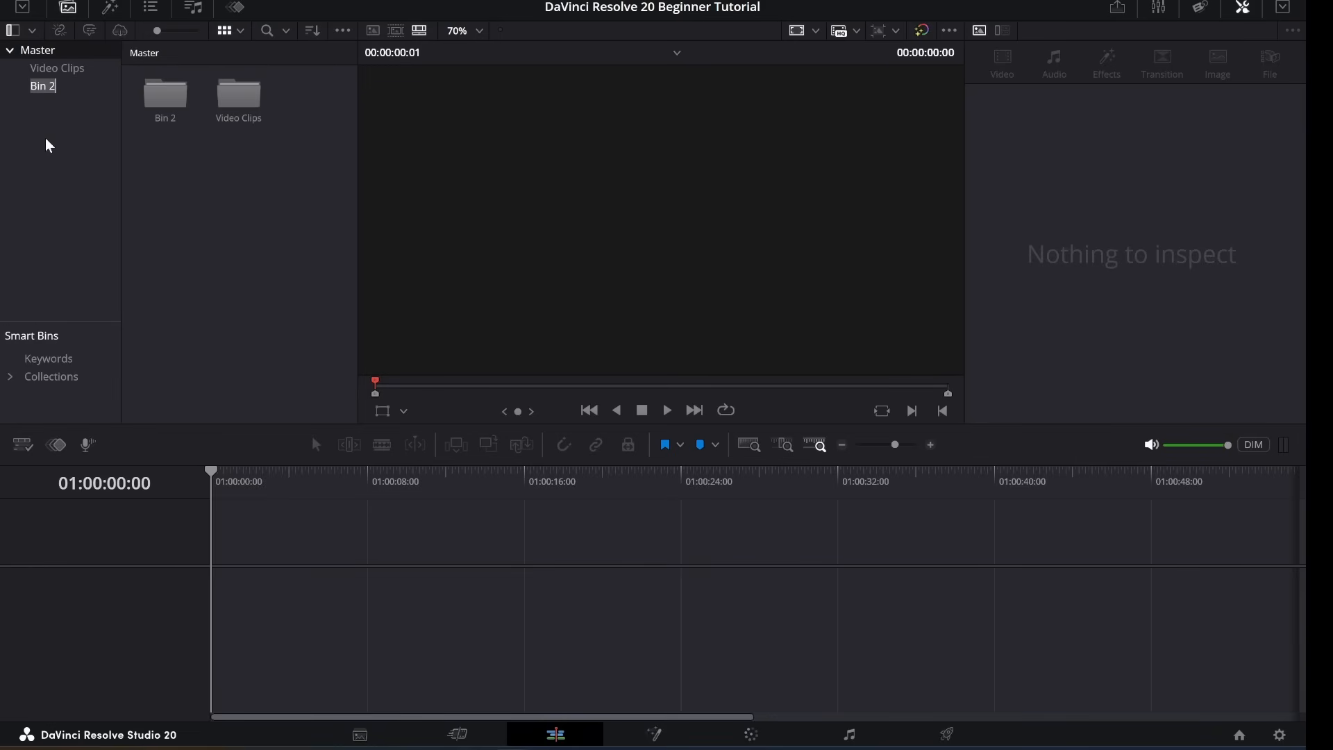
{"action": "type", "text": "Audio Clips"}
{"action": "key", "text": "Return"}
Add a 'Sound Effects' bin under Master and open the empty Video Clips bin.
{"action": "right_click", "coordinate": [36, 50]}
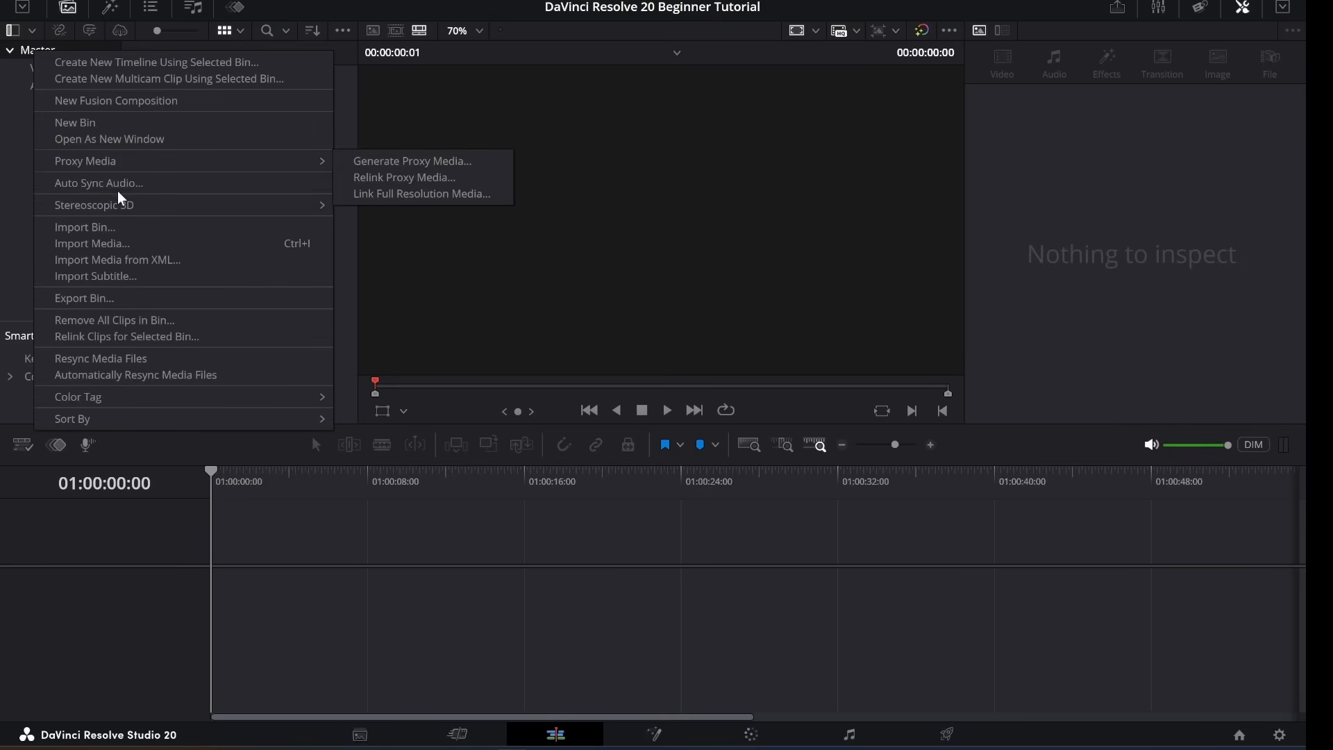
{"action": "mouse_move", "coordinate": [131, 207]}
{"action": "left_click", "coordinate": [128, 131]}
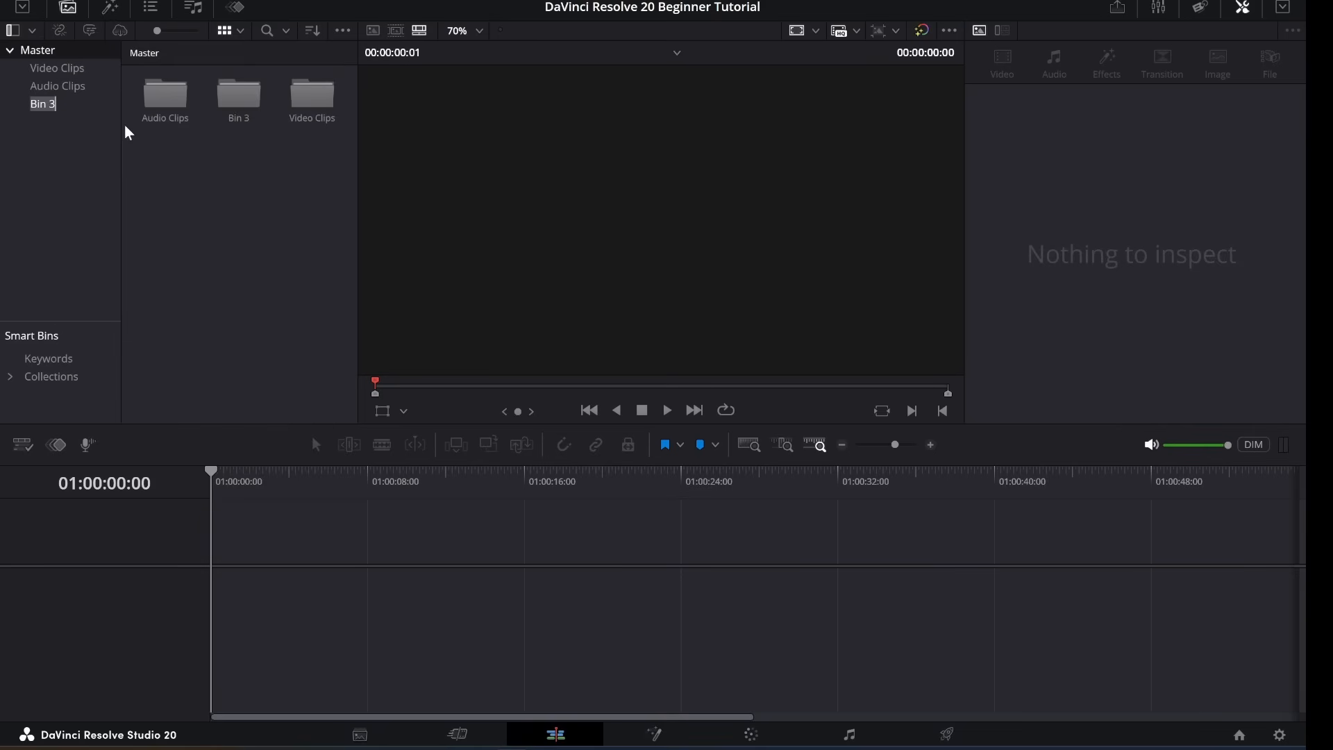
{"action": "type", "text": "Sound Effects"}
{"action": "key", "text": "Return"}
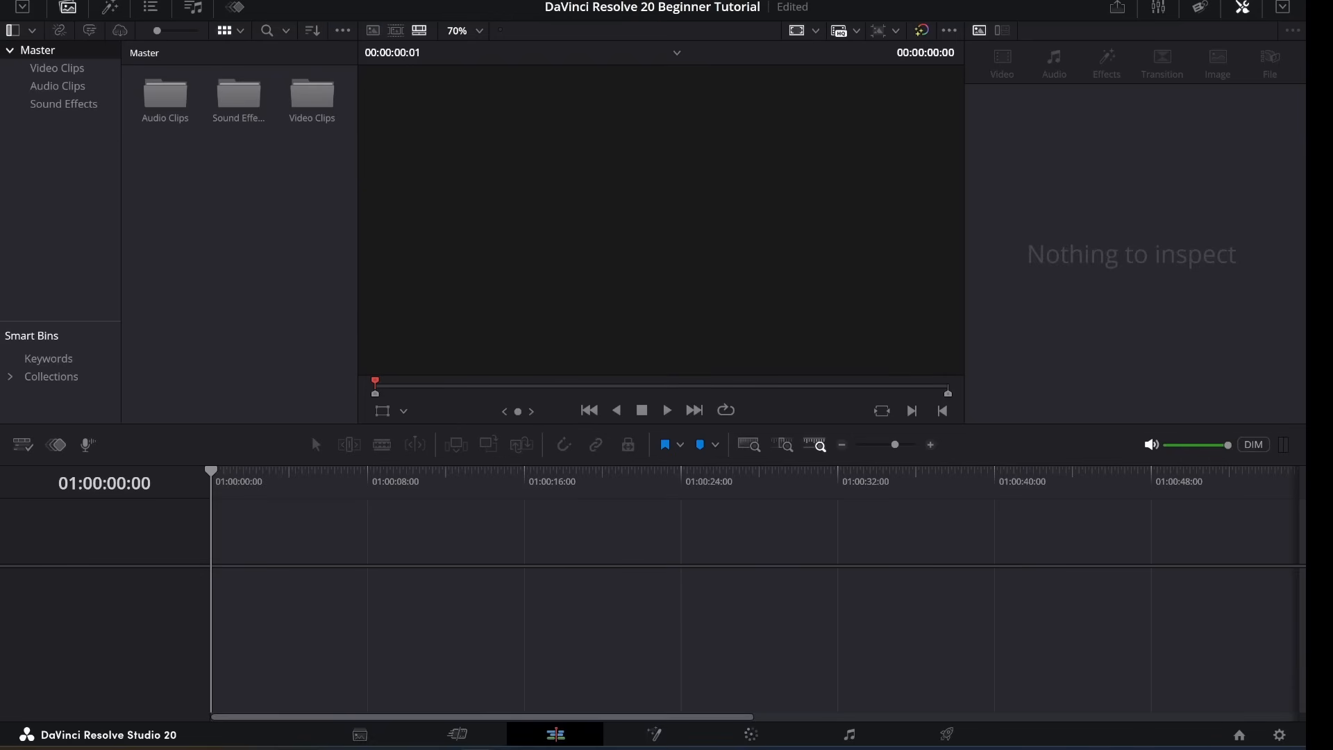
{"action": "left_click", "coordinate": [72, 75]}
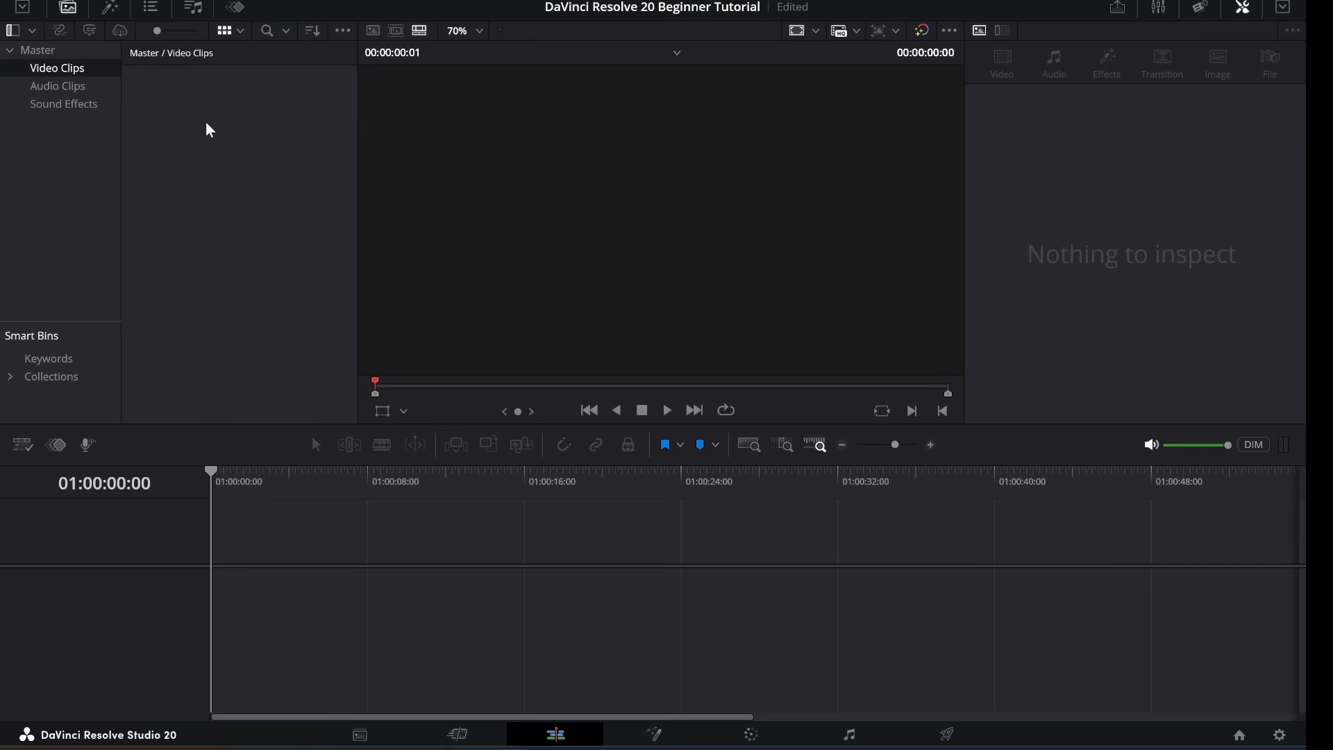
{"action": "right_click", "coordinate": [210, 129]}
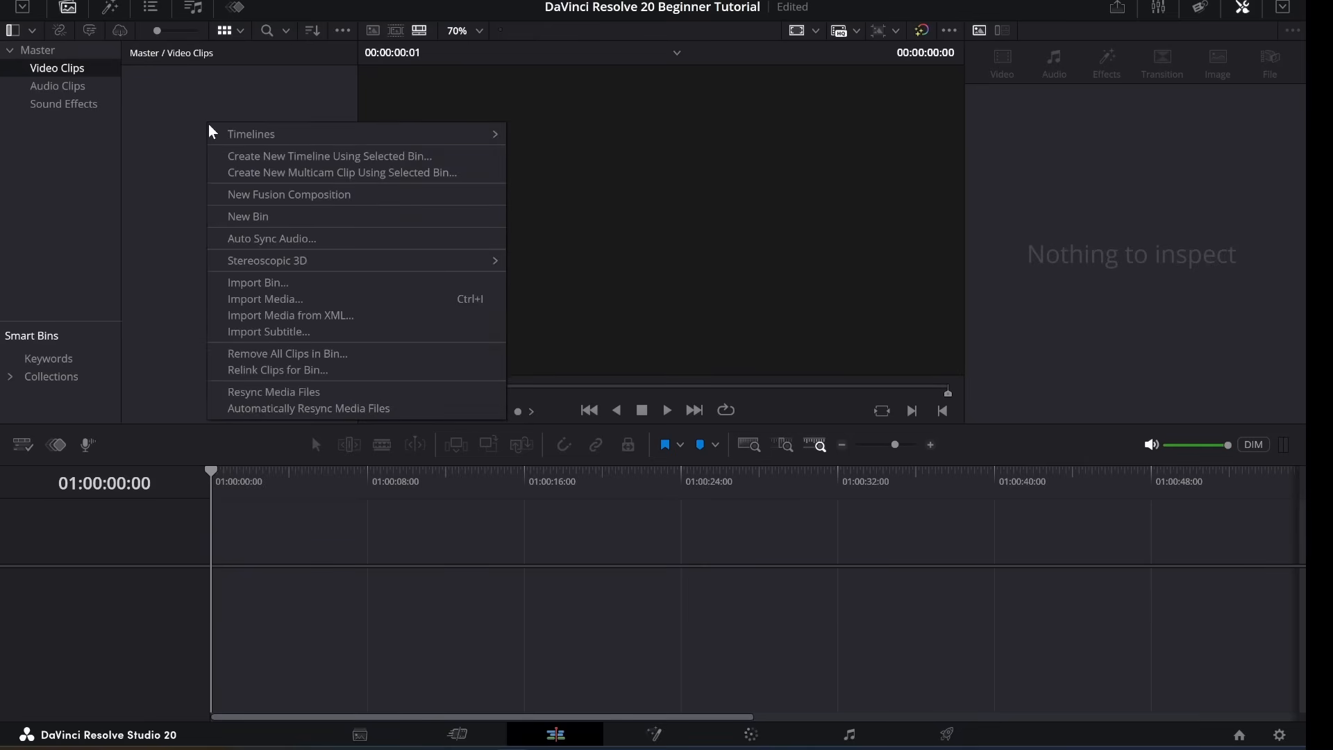
Import all eighteen VIDEO CLIPS files into the Video Clips bin, changing the frame rate to match.
{"action": "left_click", "coordinate": [279, 298]}
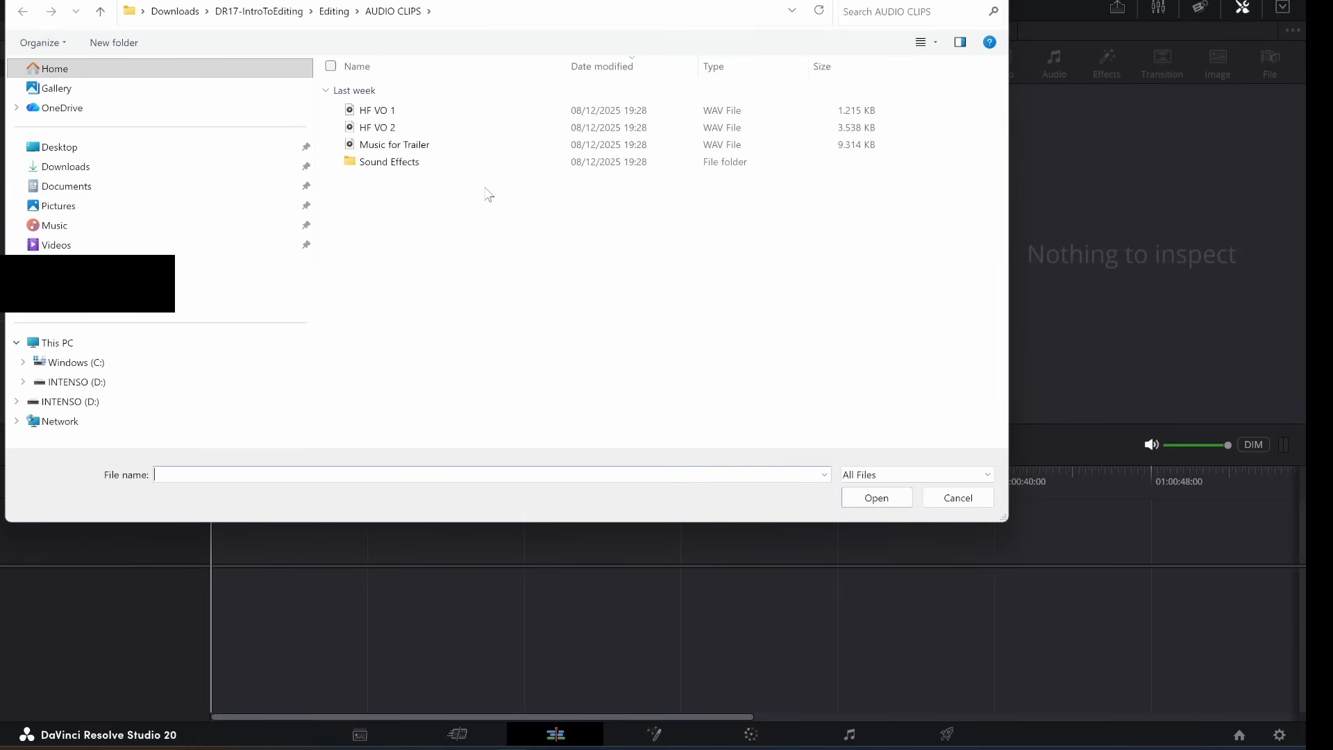
{"action": "left_click", "coordinate": [334, 11]}
{"action": "double_click", "coordinate": [381, 128]}
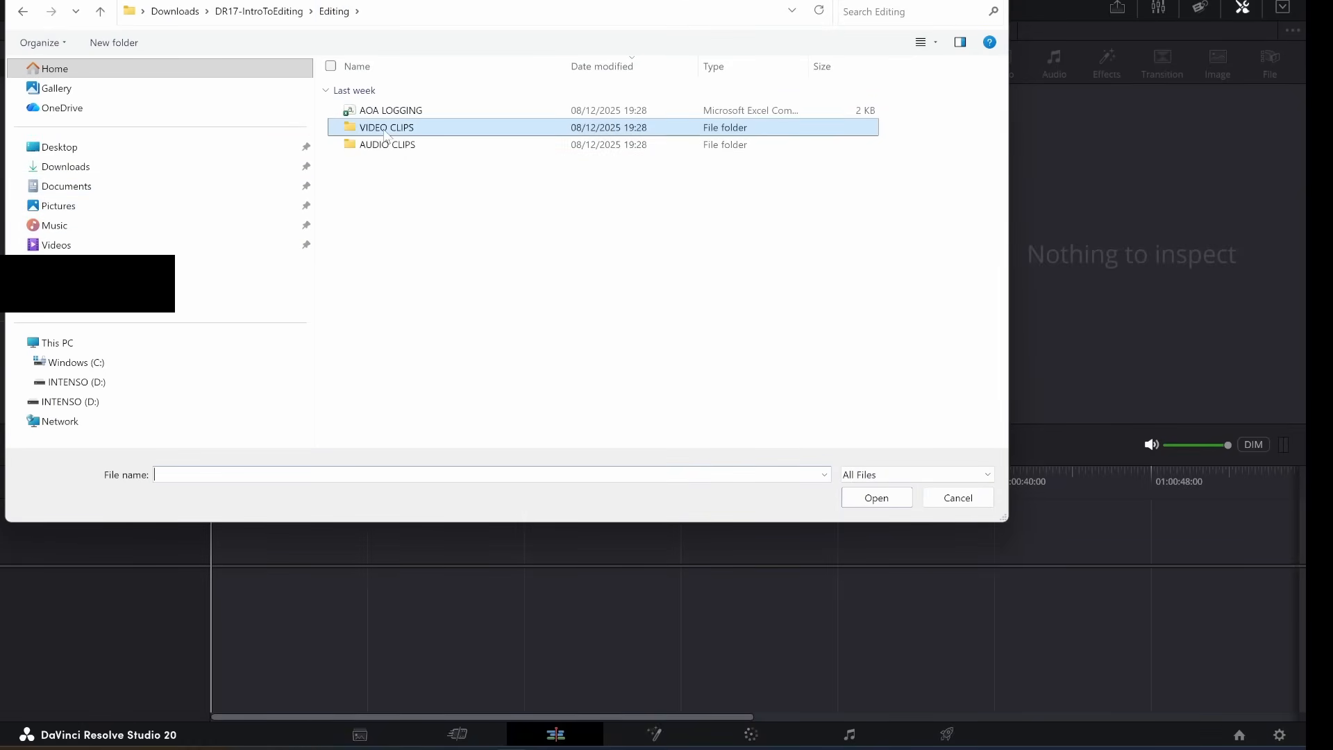
{"action": "left_click", "coordinate": [383, 111]}
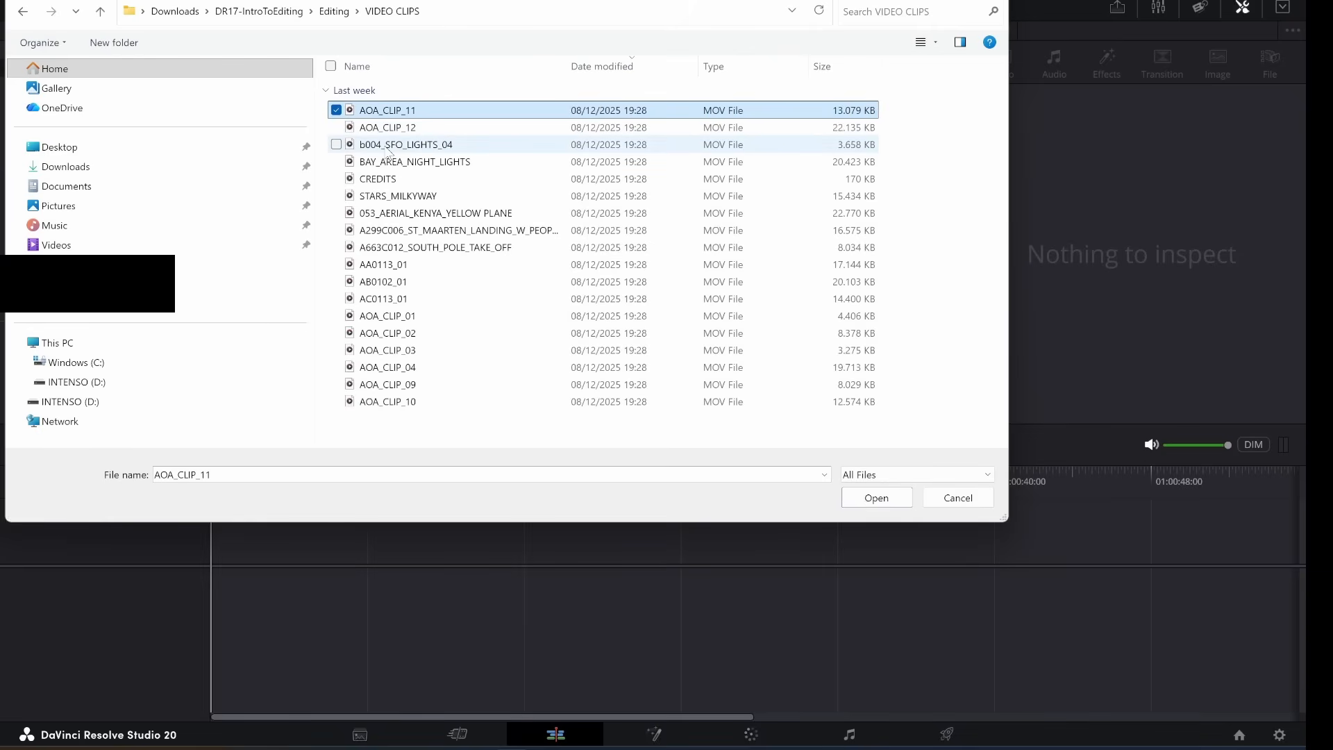
{"action": "key", "text": "shift+Down"}
{"action": "key", "text": "shift+Down"}
{"action": "key", "text": "shift+Down"}
{"action": "key", "text": "shift+Down"}
{"action": "key", "text": "shift+Down"}
{"action": "key", "text": "shift+Down"}
{"action": "key", "text": "shift+Down"}
{"action": "key", "text": "shift+Down"}
{"action": "key", "text": "shift+Down"}
{"action": "key", "text": "shift+Down"}
{"action": "key", "text": "shift+Down"}
{"action": "key", "text": "shift+Down"}
{"action": "key", "text": "shift+Down"}
{"action": "key", "text": "shift+Down"}
{"action": "key", "text": "shift+Down"}
{"action": "key", "text": "shift+Down"}
{"action": "key", "text": "shift+Down"}
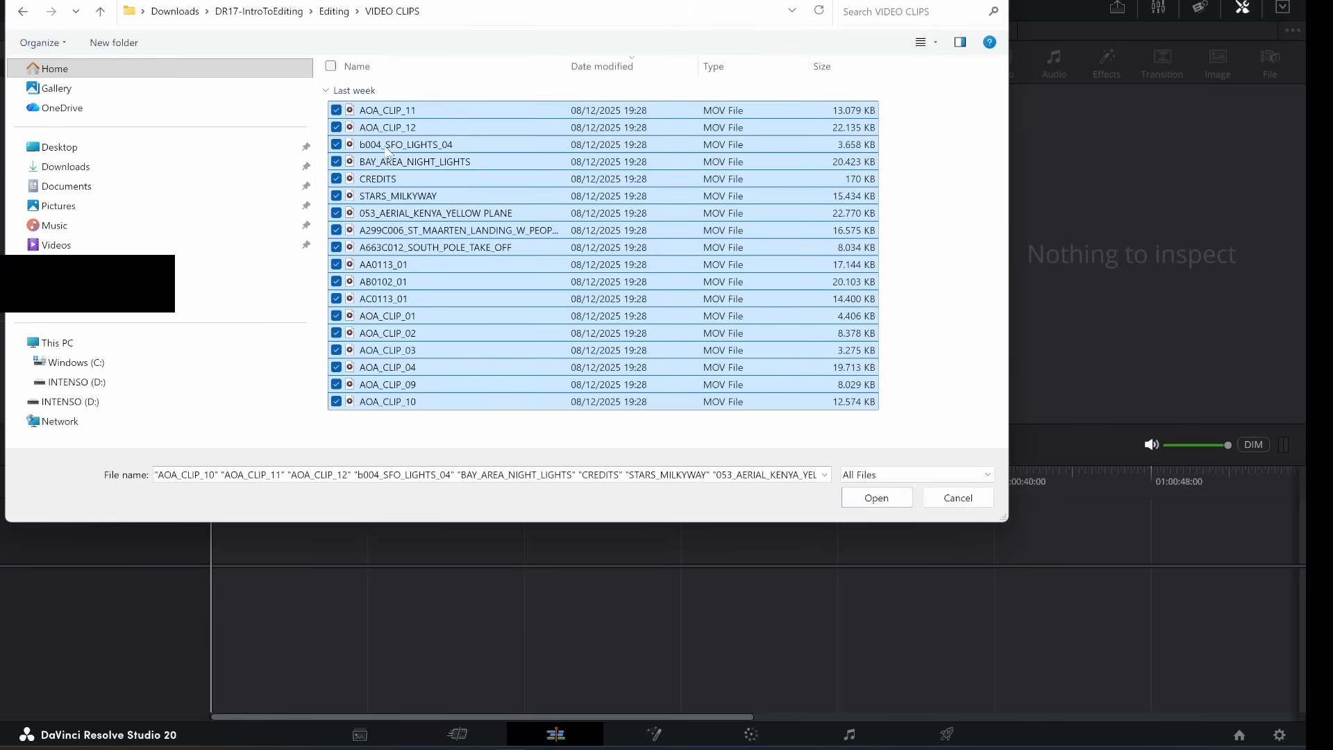
{"action": "left_click", "coordinate": [880, 498]}
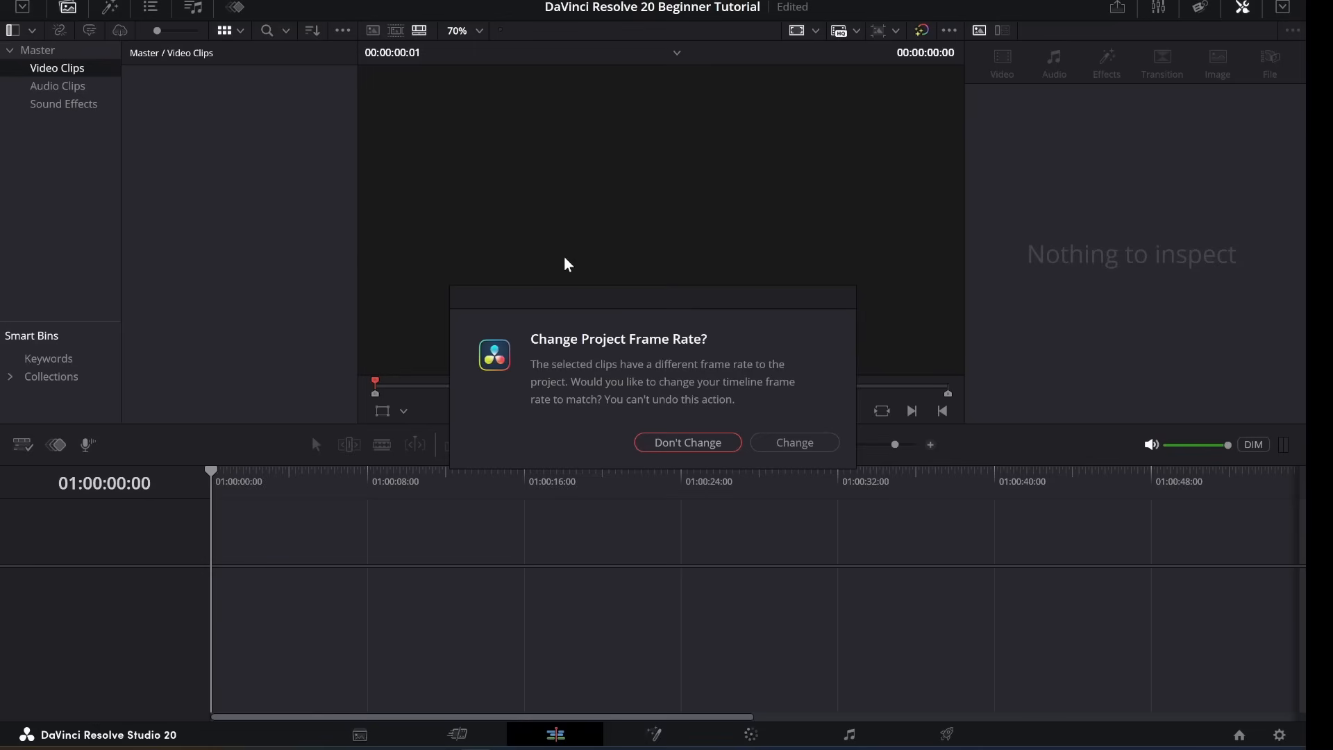
{"action": "left_click", "coordinate": [787, 448]}
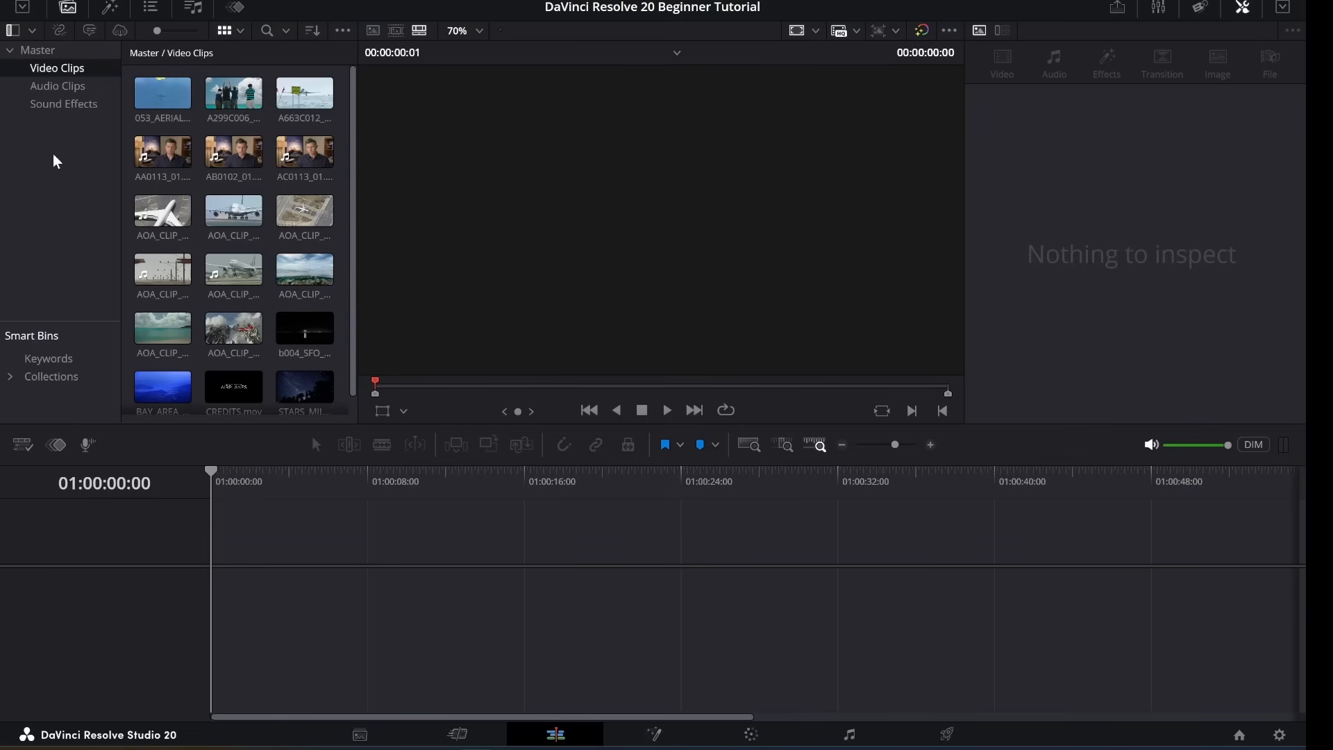
Import HF VO 1, HF VO 2 and Music for Trailer into the Audio Clips bin.
{"action": "left_click", "coordinate": [47, 86]}
{"action": "right_click", "coordinate": [216, 146]}
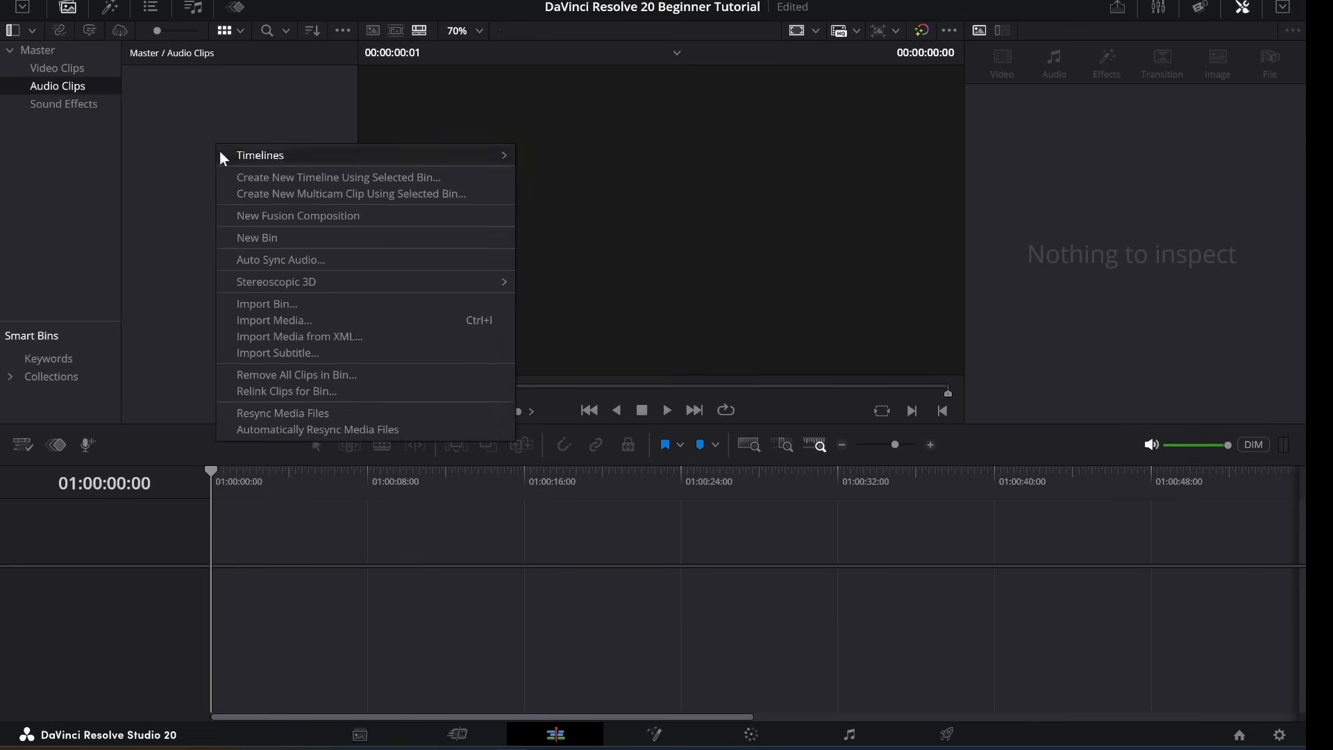
{"action": "left_click", "coordinate": [311, 321]}
{"action": "left_click", "coordinate": [332, 3]}
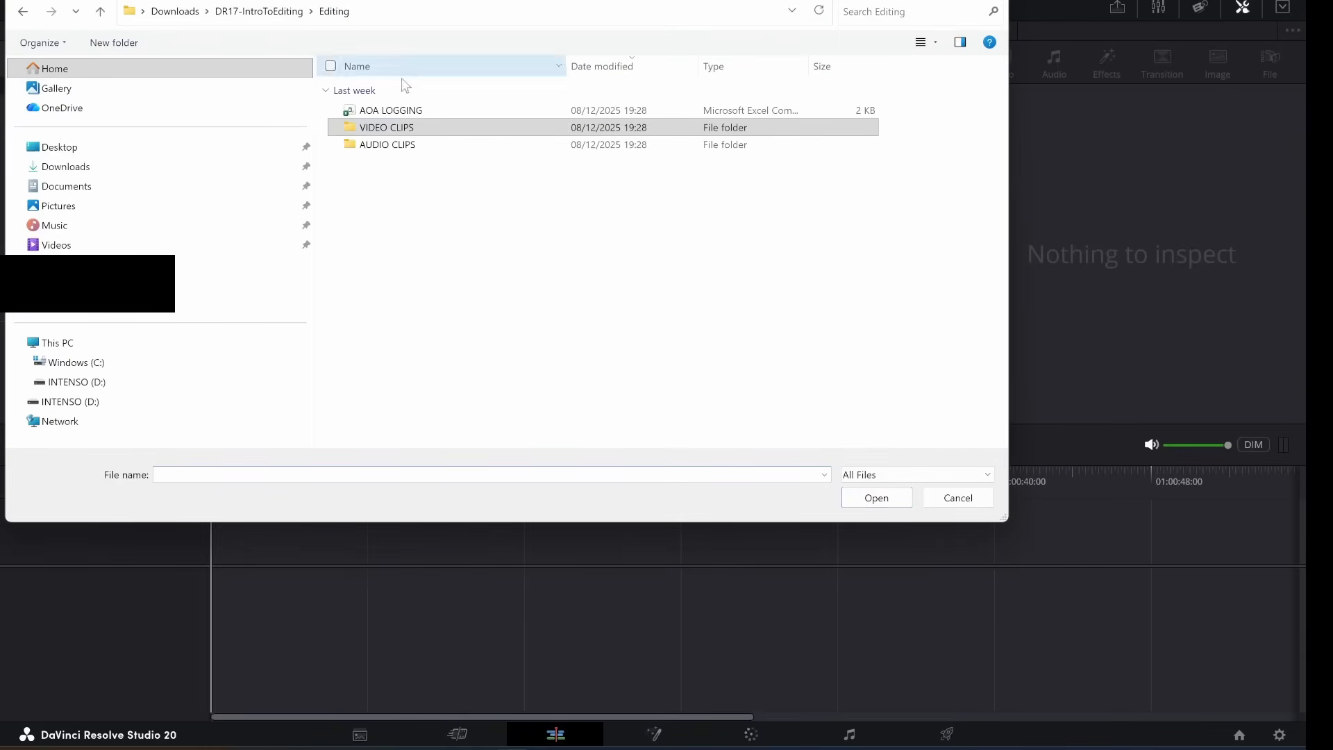
{"action": "left_click", "coordinate": [388, 144]}
{"action": "left_click", "coordinate": [379, 110]}
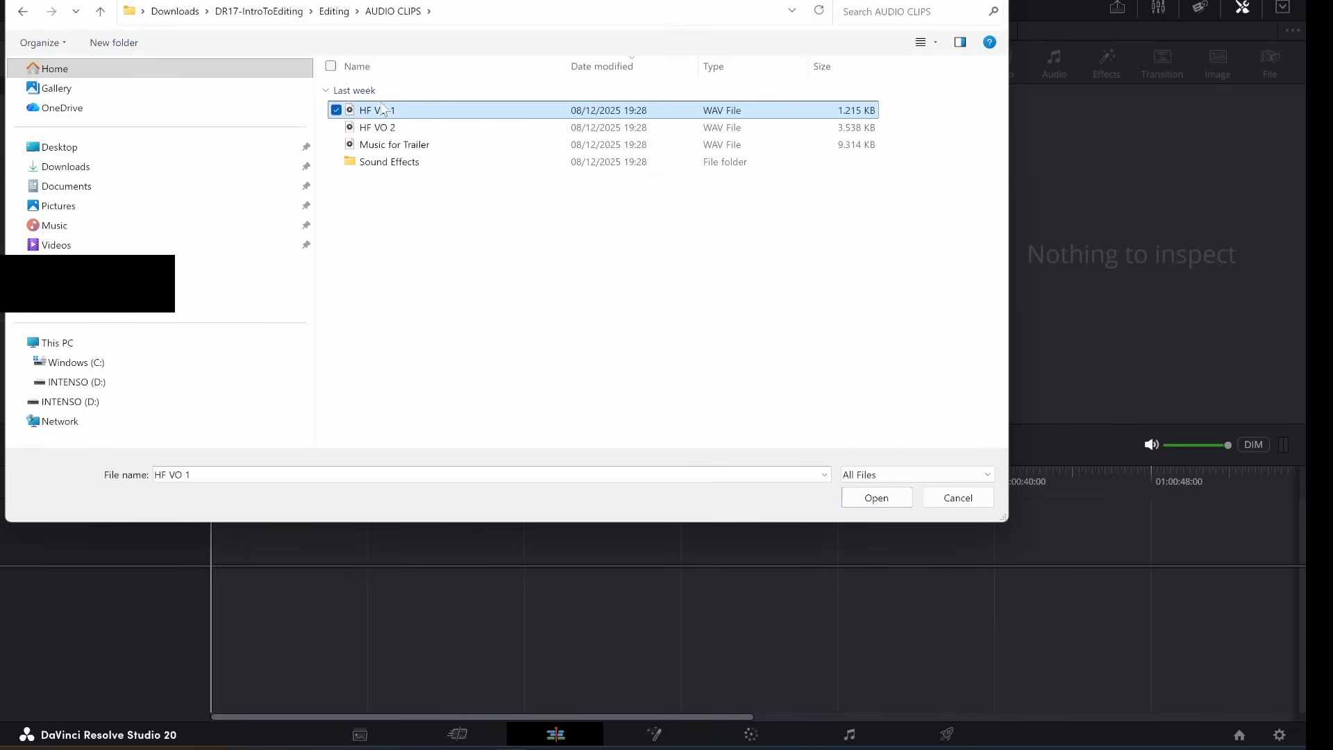
{"action": "key", "text": "shift+Down"}
{"action": "key", "text": "shift+Down"}
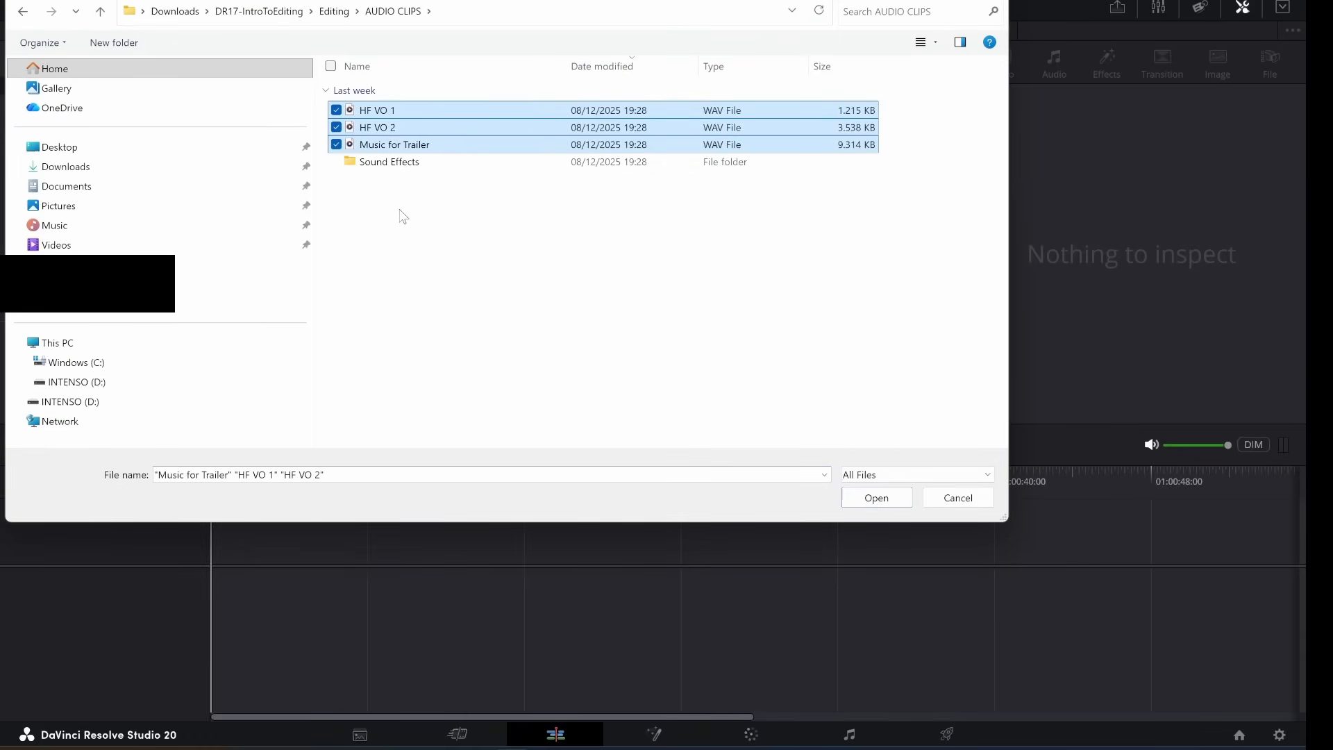
{"action": "left_click", "coordinate": [876, 497]}
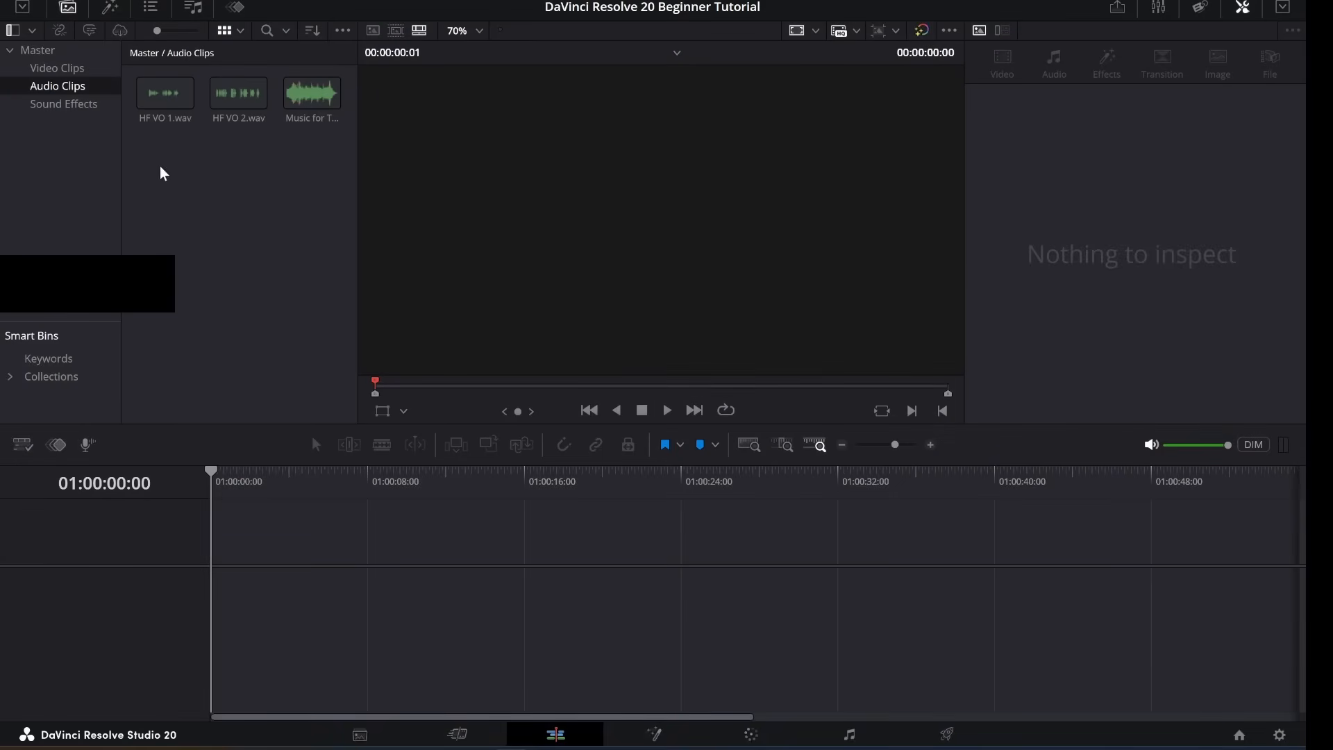
Import the six sound effects, Light Wind Wispy through Jet taxi, into the Sound Effects bin.
{"action": "left_click", "coordinate": [42, 104]}
{"action": "right_click", "coordinate": [174, 125]}
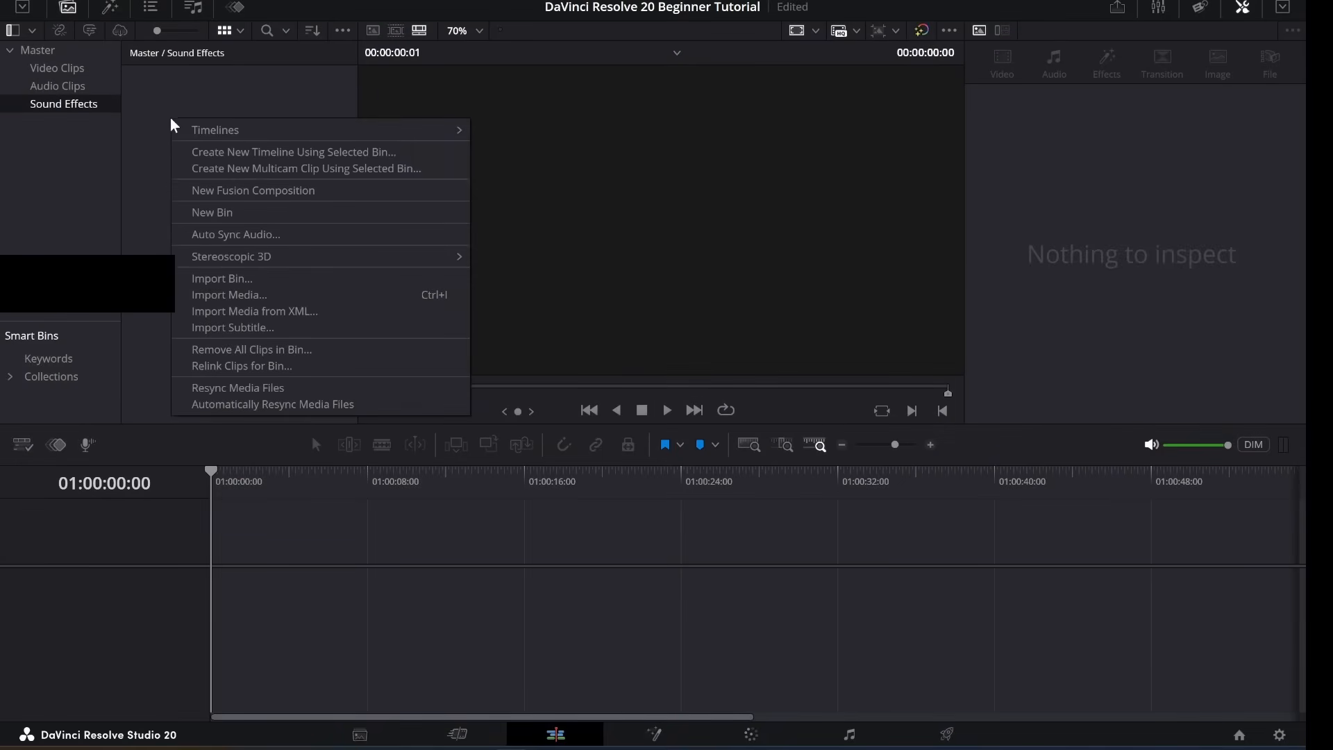
{"action": "left_click", "coordinate": [281, 293]}
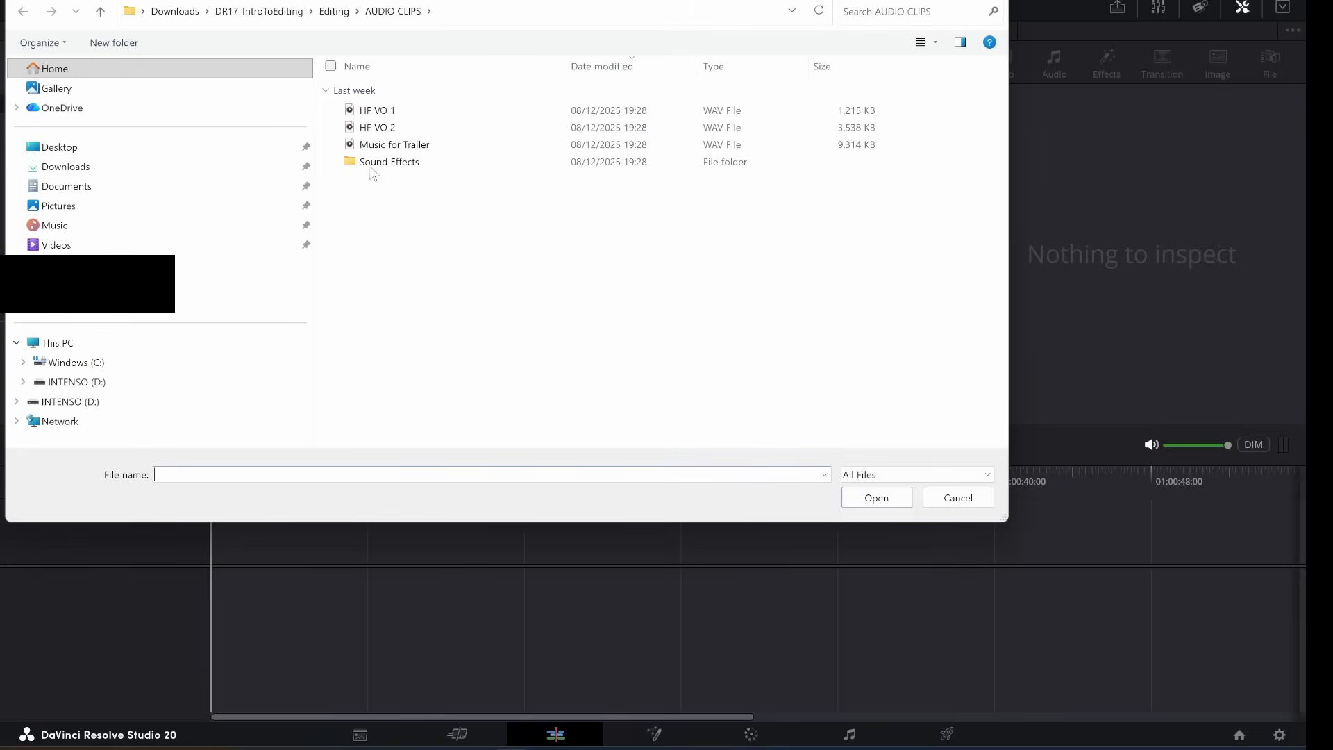
{"action": "double_click", "coordinate": [384, 164]}
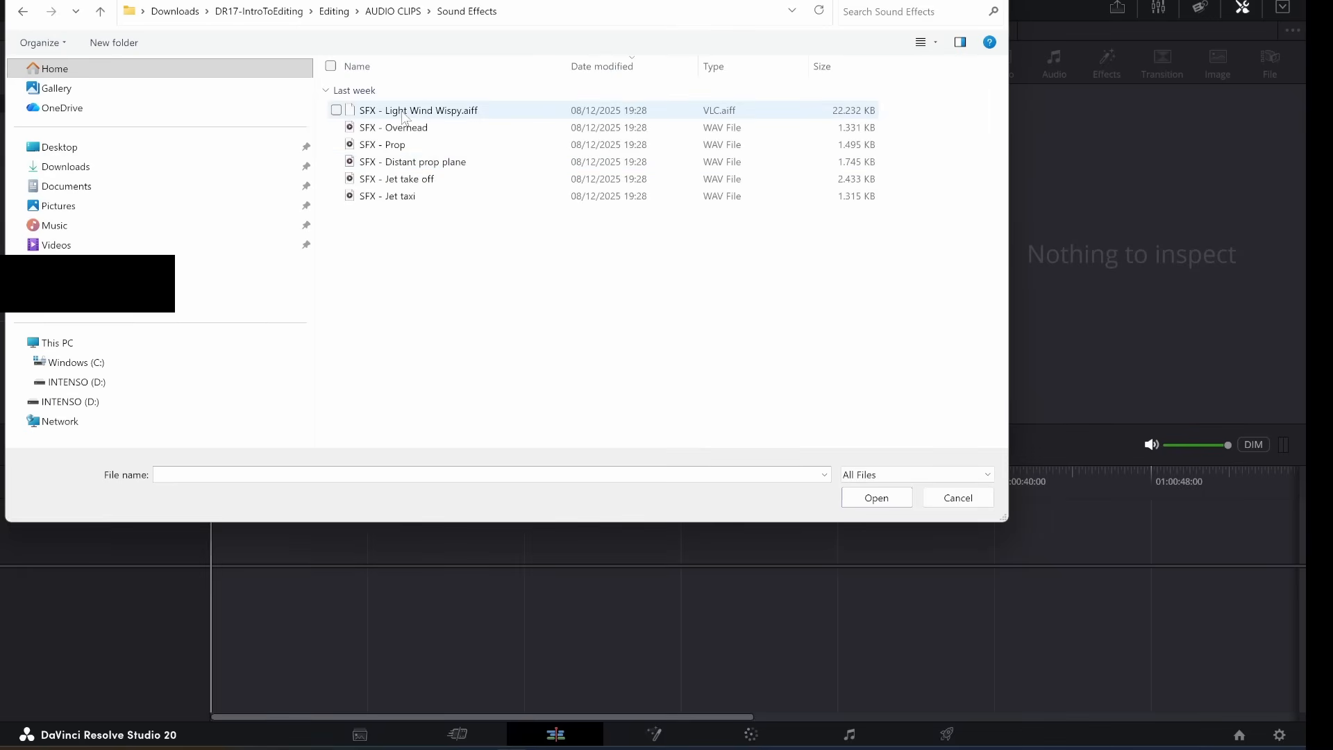
{"action": "left_click", "coordinate": [405, 113]}
{"action": "key", "text": "shift+Down"}
{"action": "key", "text": "shift+Down"}
{"action": "key", "text": "shift+Down"}
{"action": "key", "text": "shift+Down"}
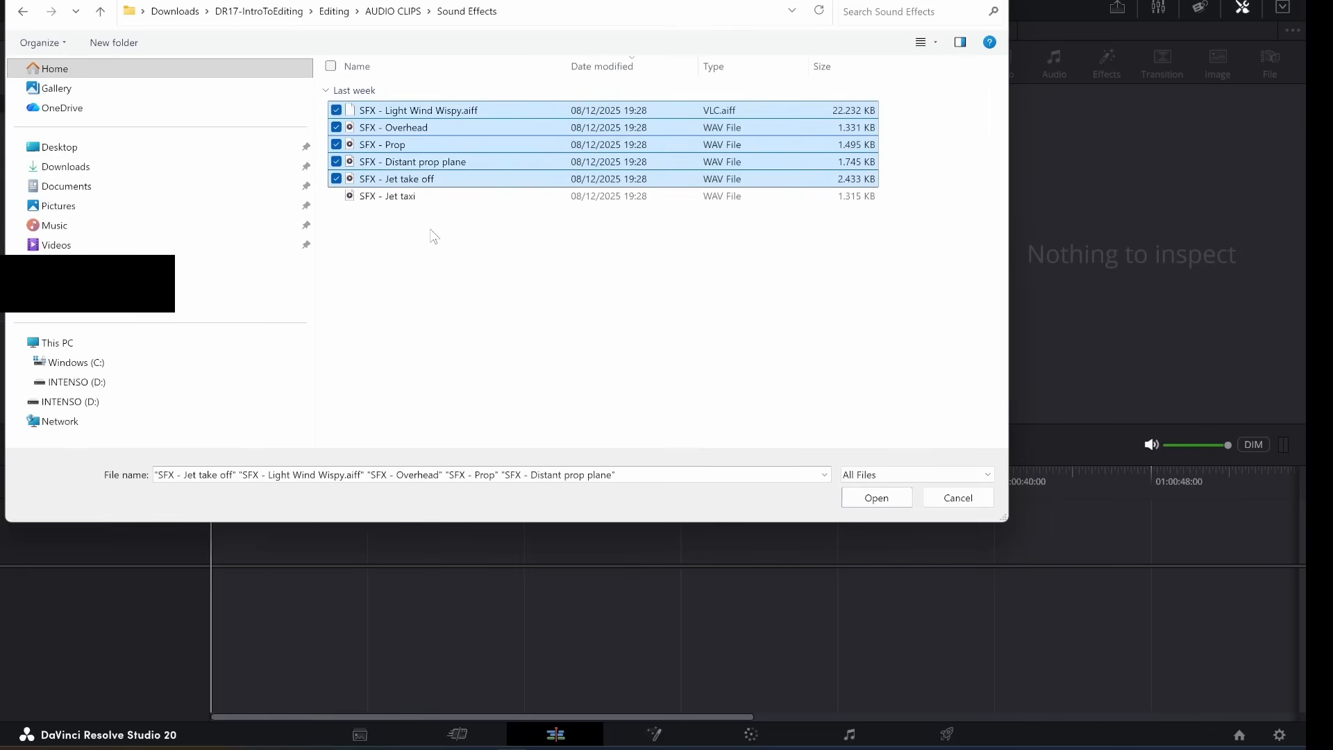
{"action": "key", "text": "shift+Down"}
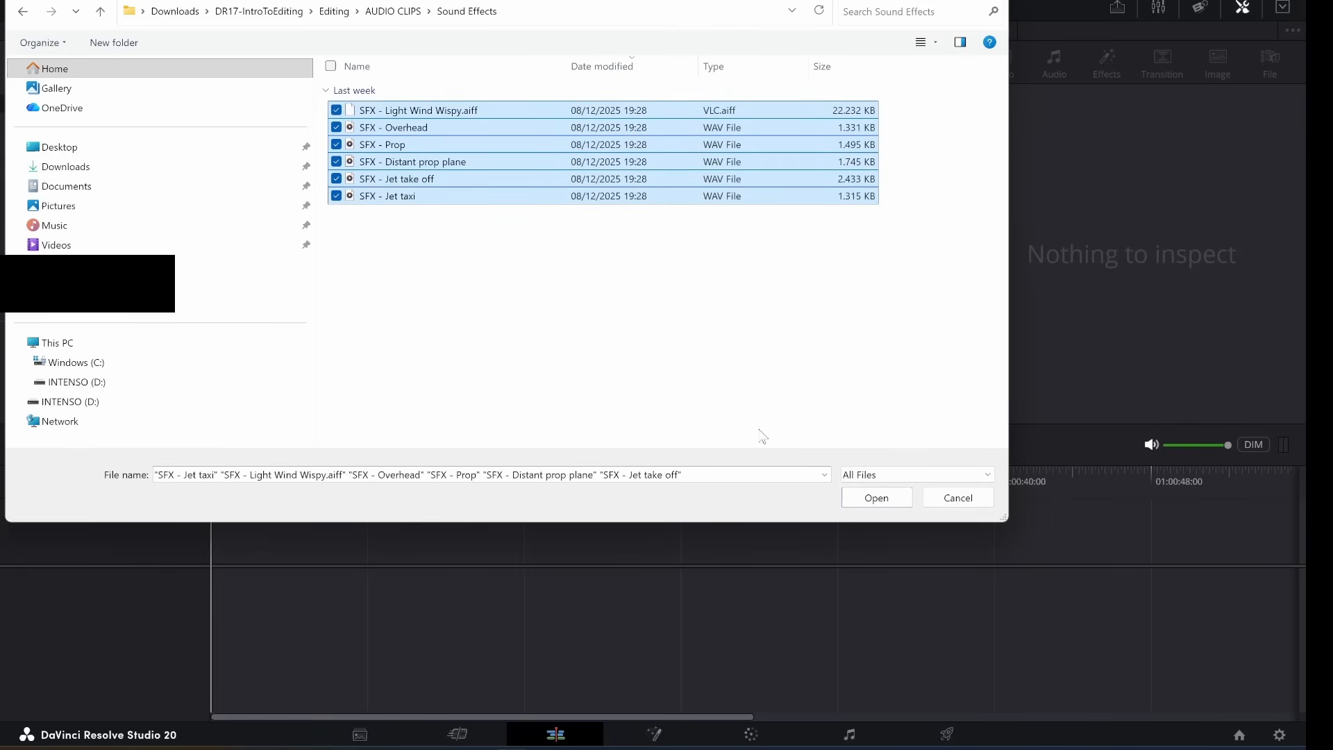
{"action": "left_click", "coordinate": [878, 503]}
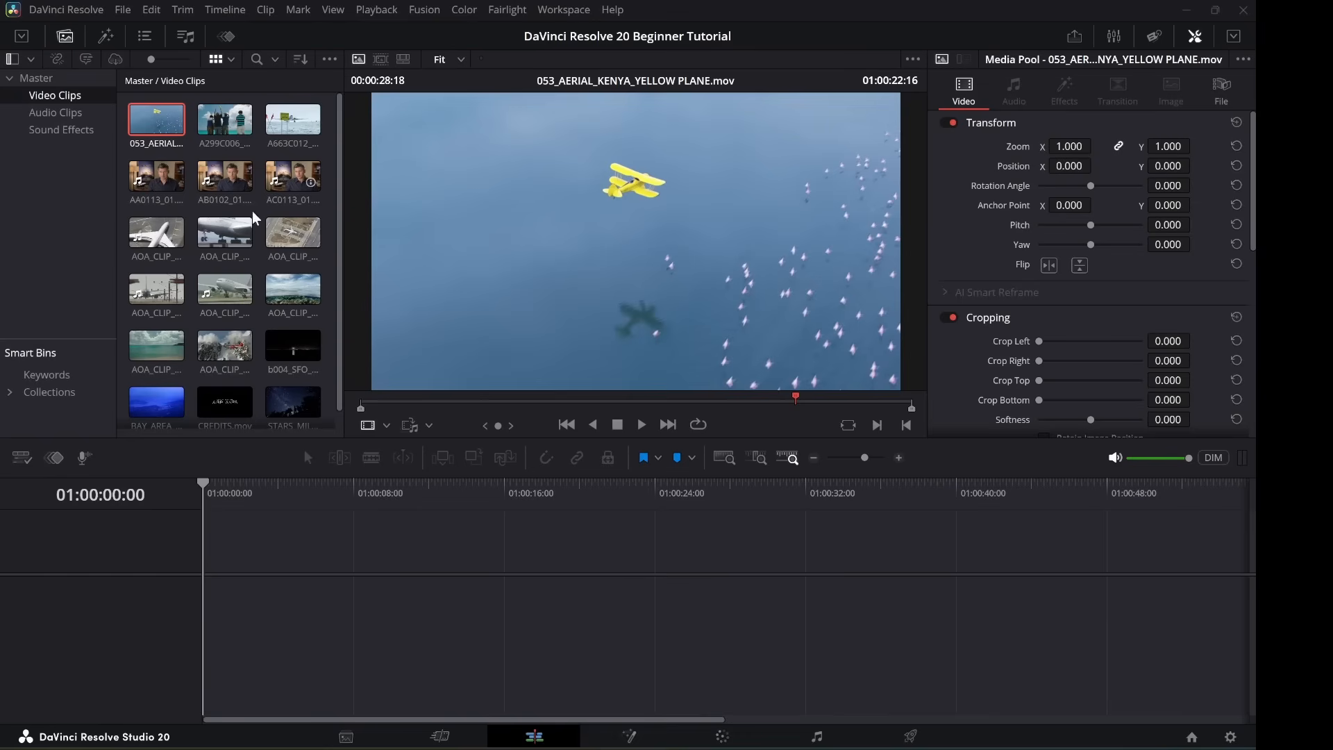
Select the 053_AERIAL_KENYA_YELLOW PLANE.mov clip in the Media Pool to preview it.
{"action": "left_click", "coordinate": [229, 181]}
{"action": "left_click", "coordinate": [1230, 736]}
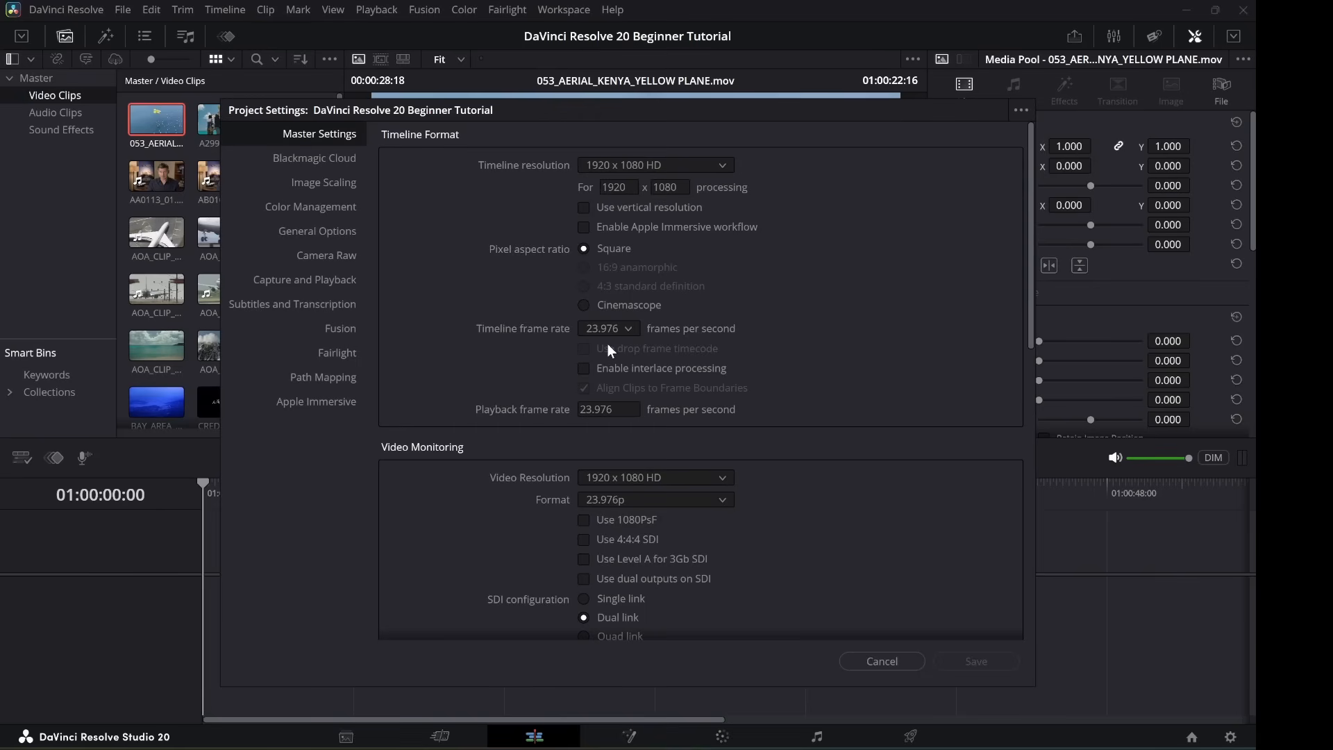
{"action": "left_click", "coordinate": [630, 336]}
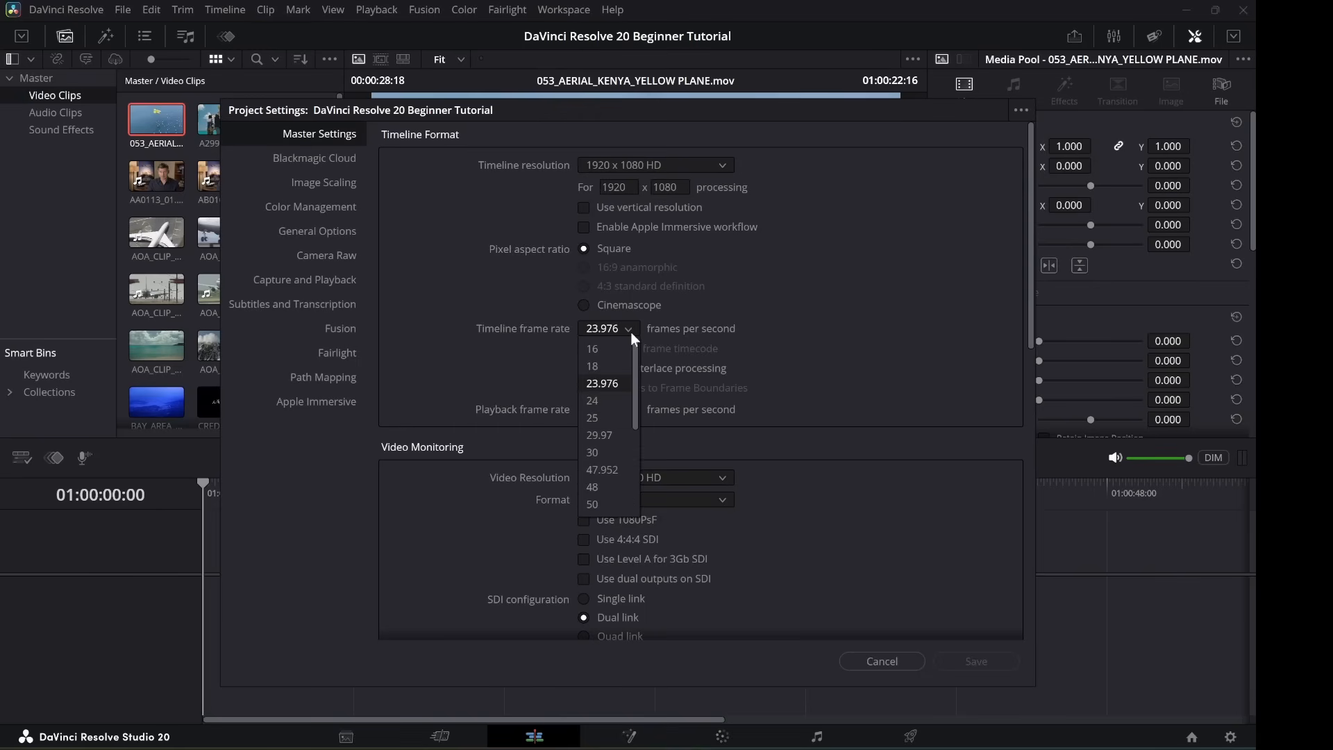
{"action": "left_click", "coordinate": [631, 331]}
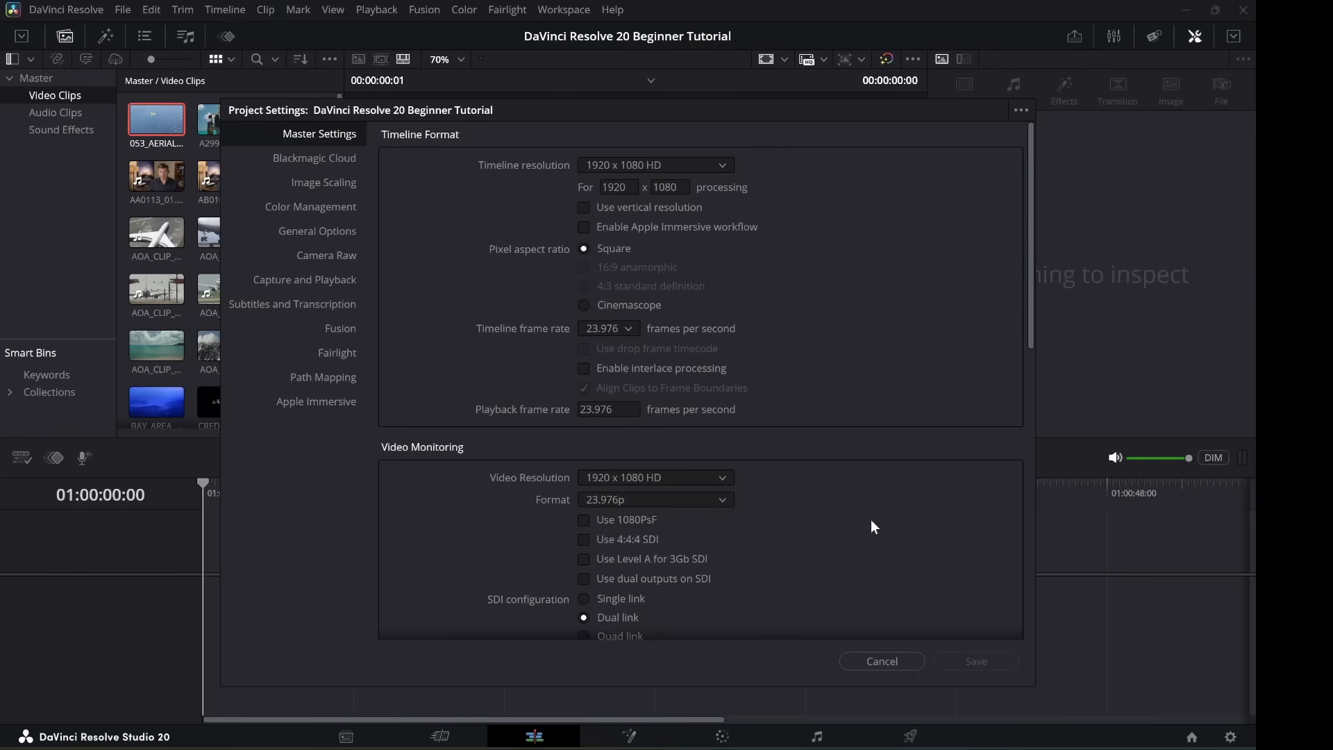
{"action": "left_click", "coordinate": [869, 661]}
{"action": "left_click", "coordinate": [157, 124]}
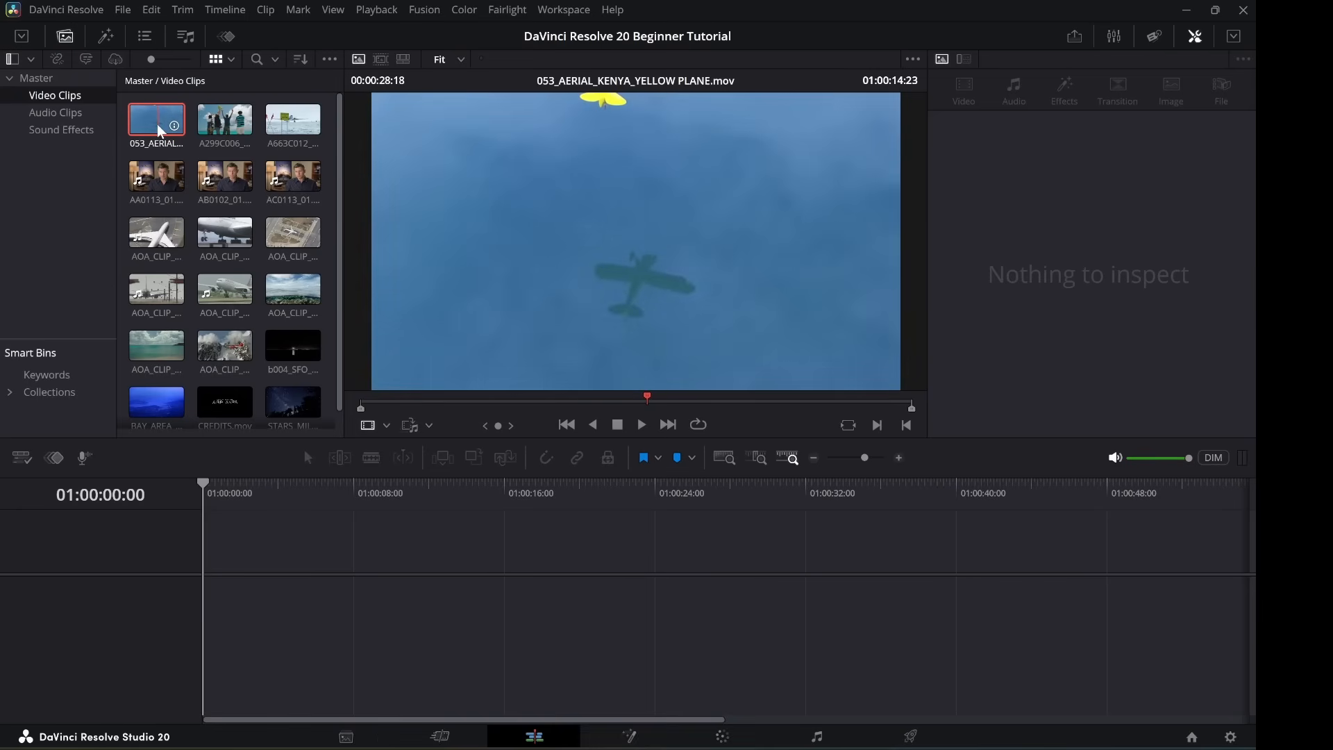
Show the yellow plane clip's info: 1280x720, 23.976 fps, H.264.
{"action": "left_click", "coordinate": [175, 132]}
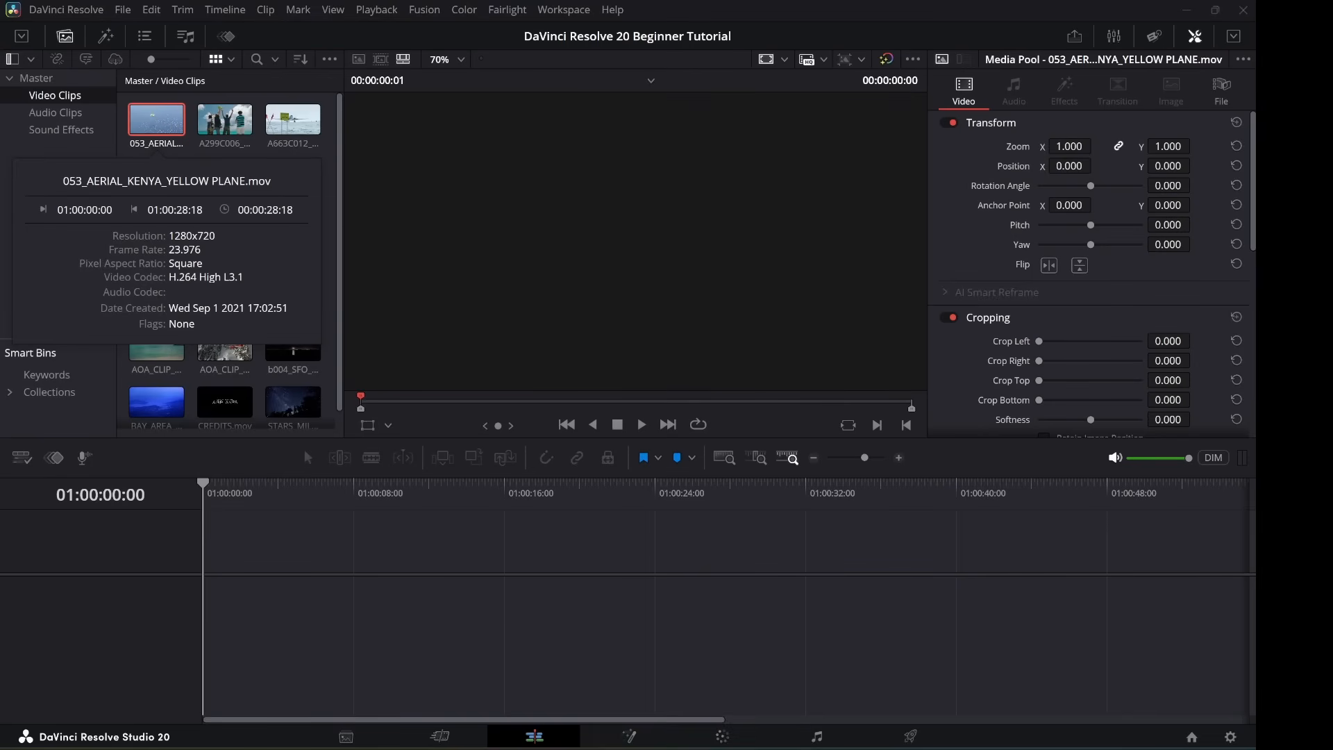
{"action": "left_click", "coordinate": [175, 132]}
{"action": "mouse_move", "coordinate": [175, 132]}
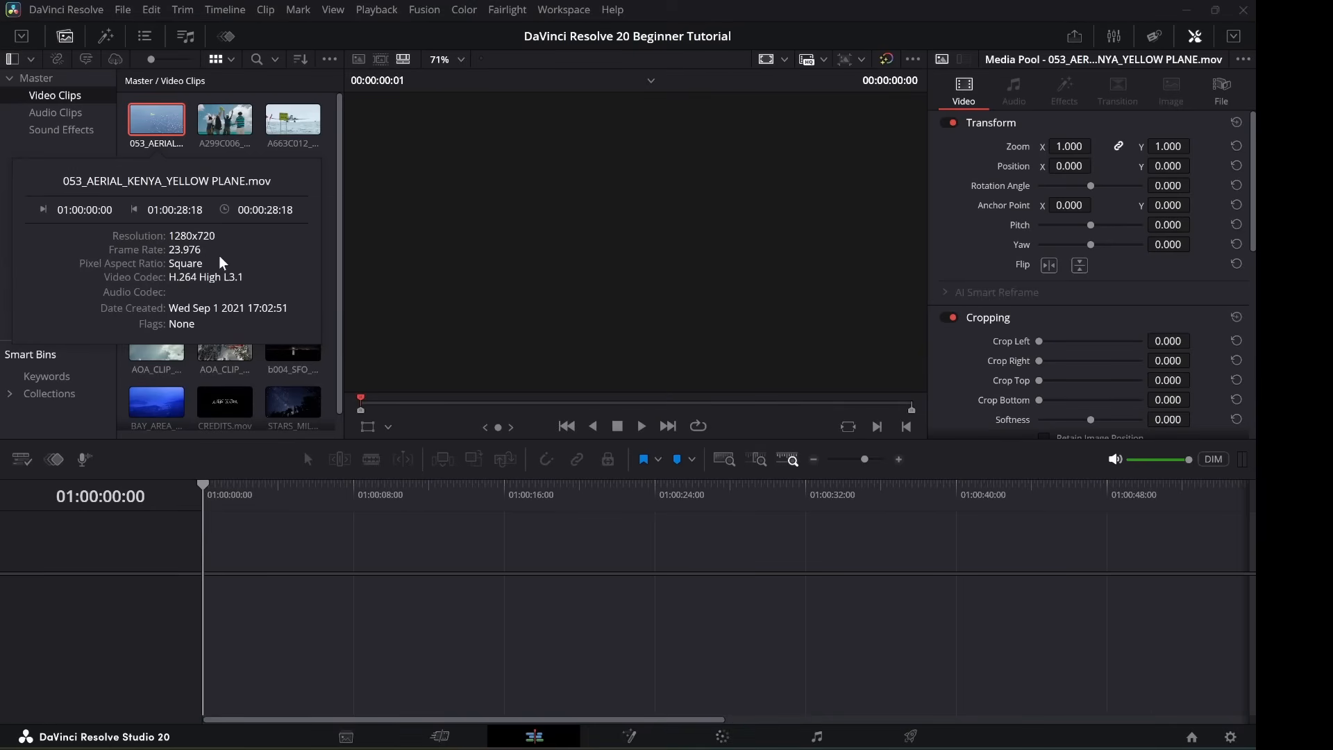
Switch the Video Clips bin to list view.
{"action": "left_click", "coordinate": [232, 60]}
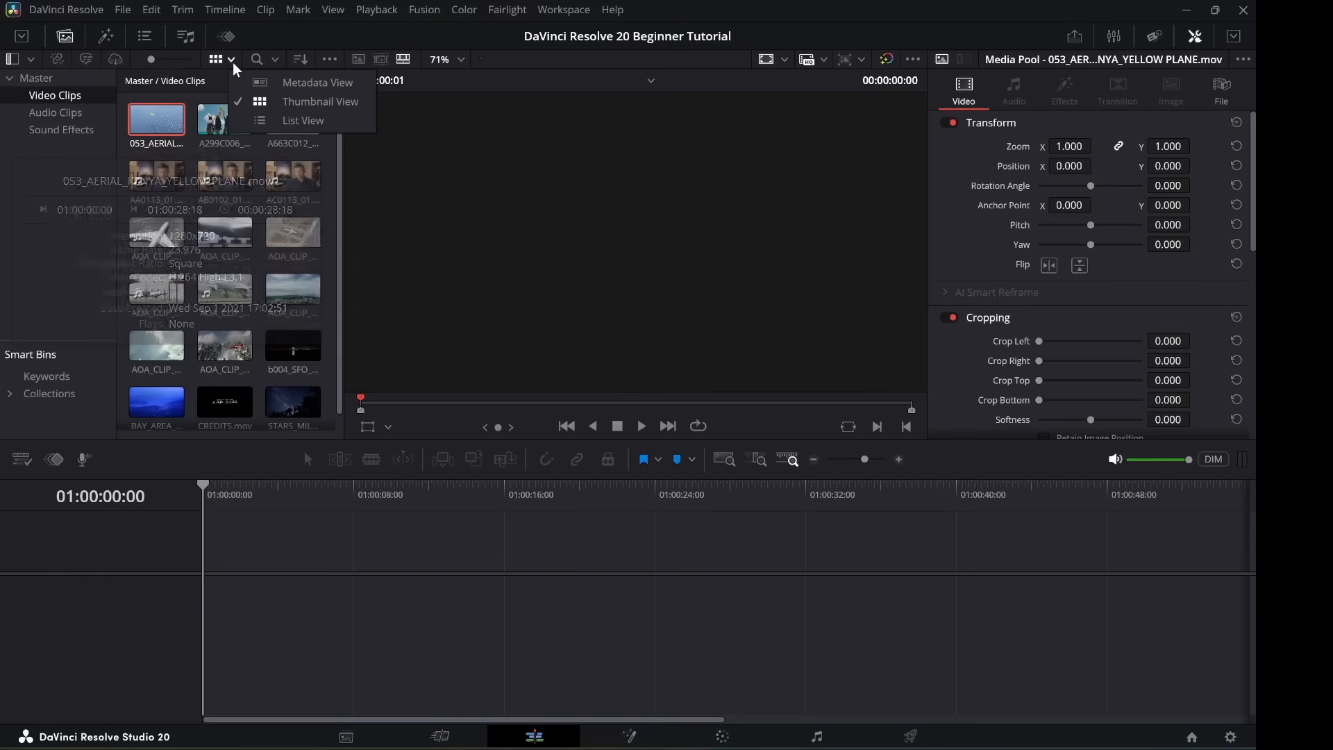
{"action": "left_click", "coordinate": [298, 123]}
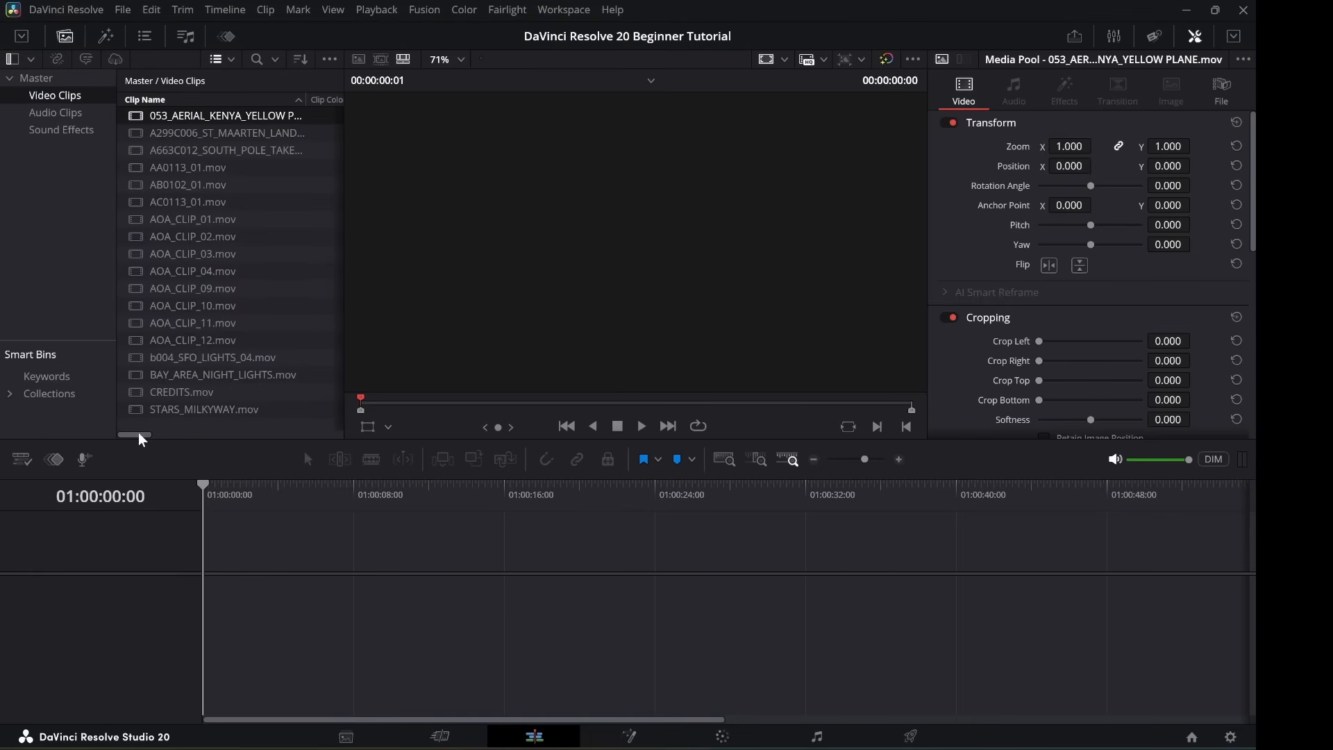
{"action": "left_click_drag", "start_coordinate": [139, 433], "coordinate": [353, 416]}
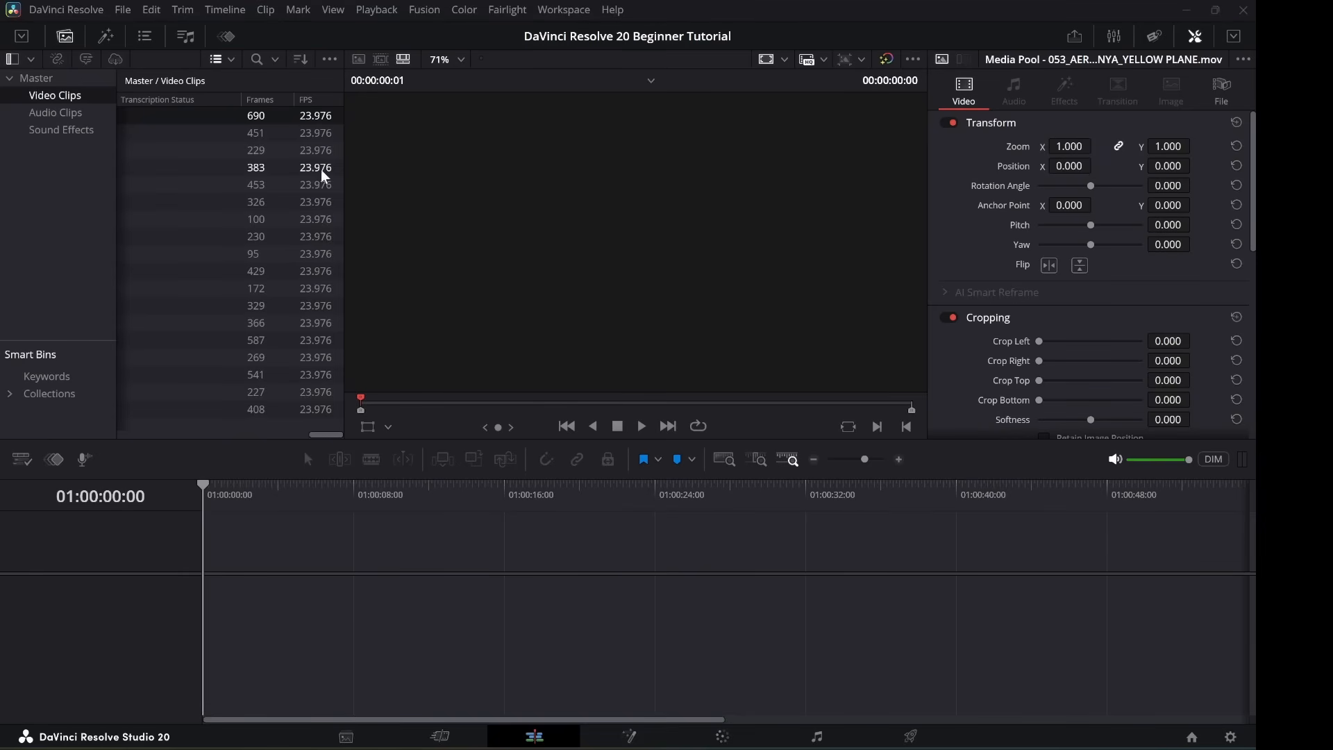
Add the Frames and FPS columns to the media pool list.
{"action": "right_click", "coordinate": [200, 102]}
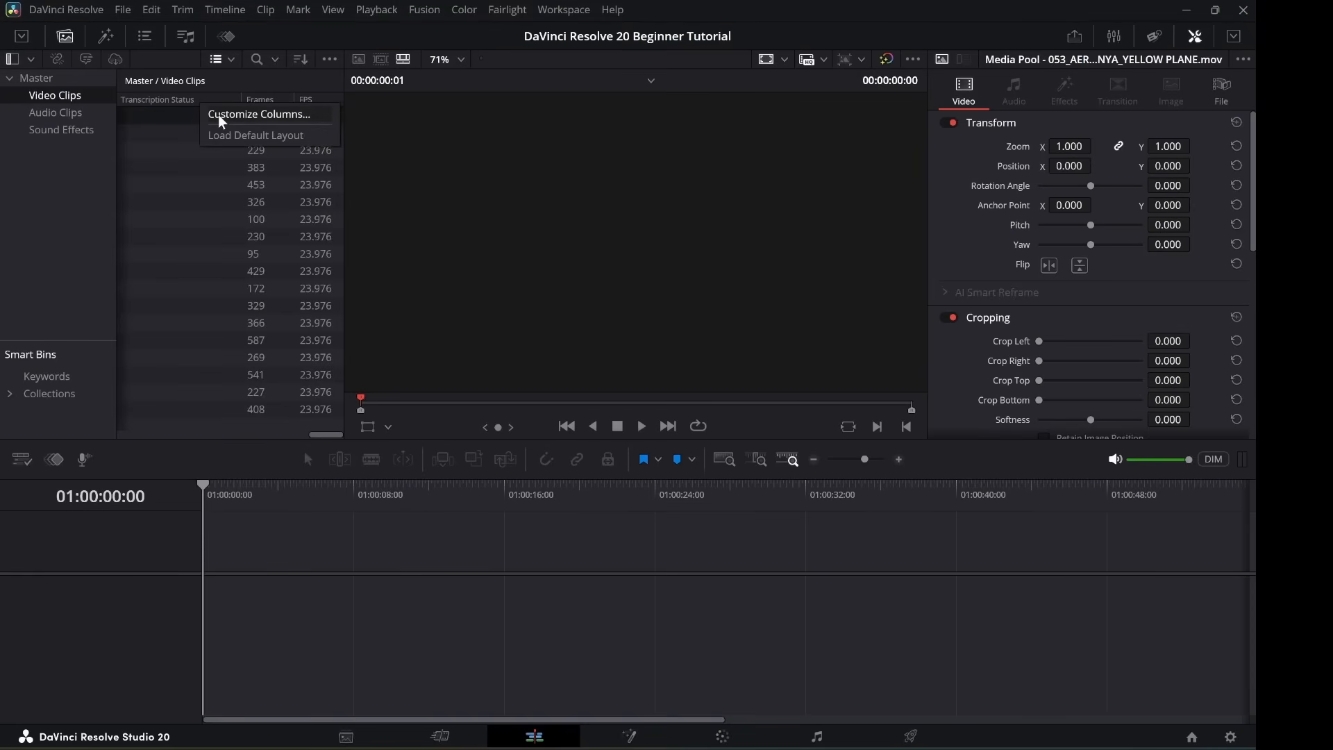
{"action": "left_click", "coordinate": [222, 118]}
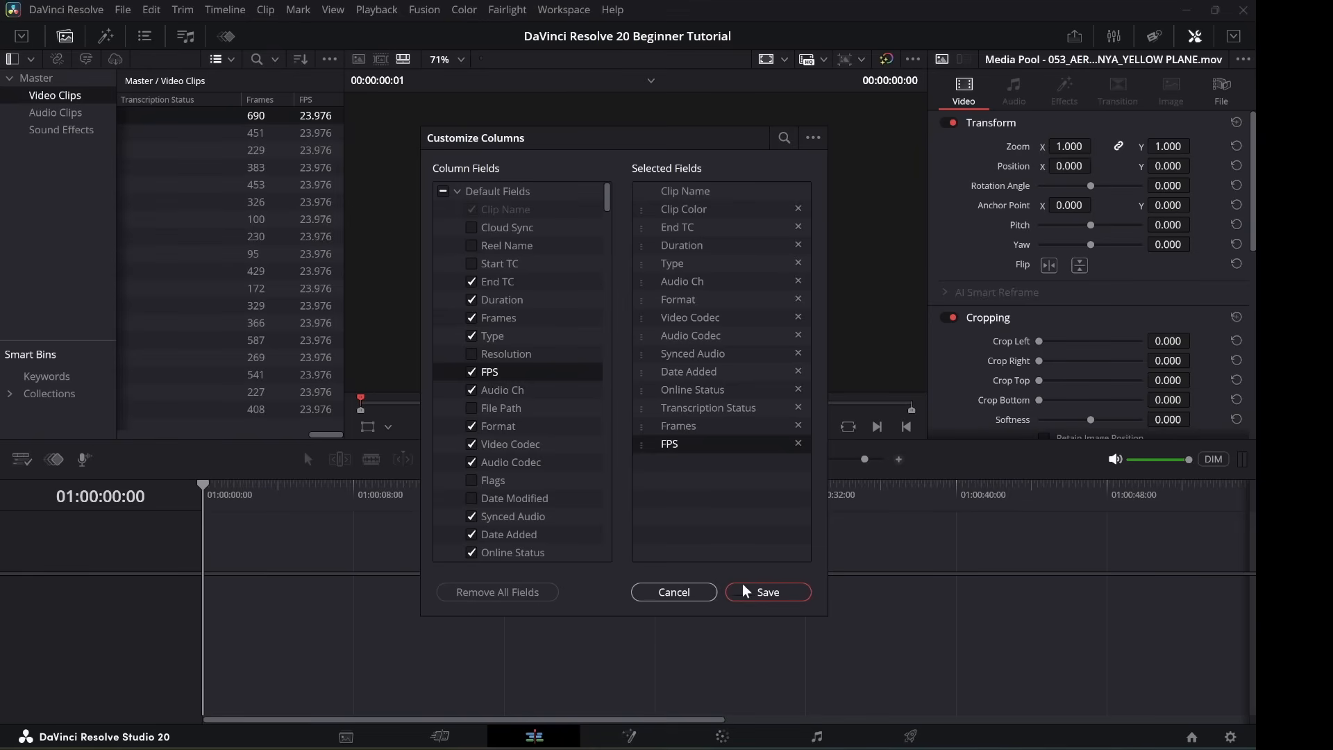
{"action": "left_click", "coordinate": [769, 591]}
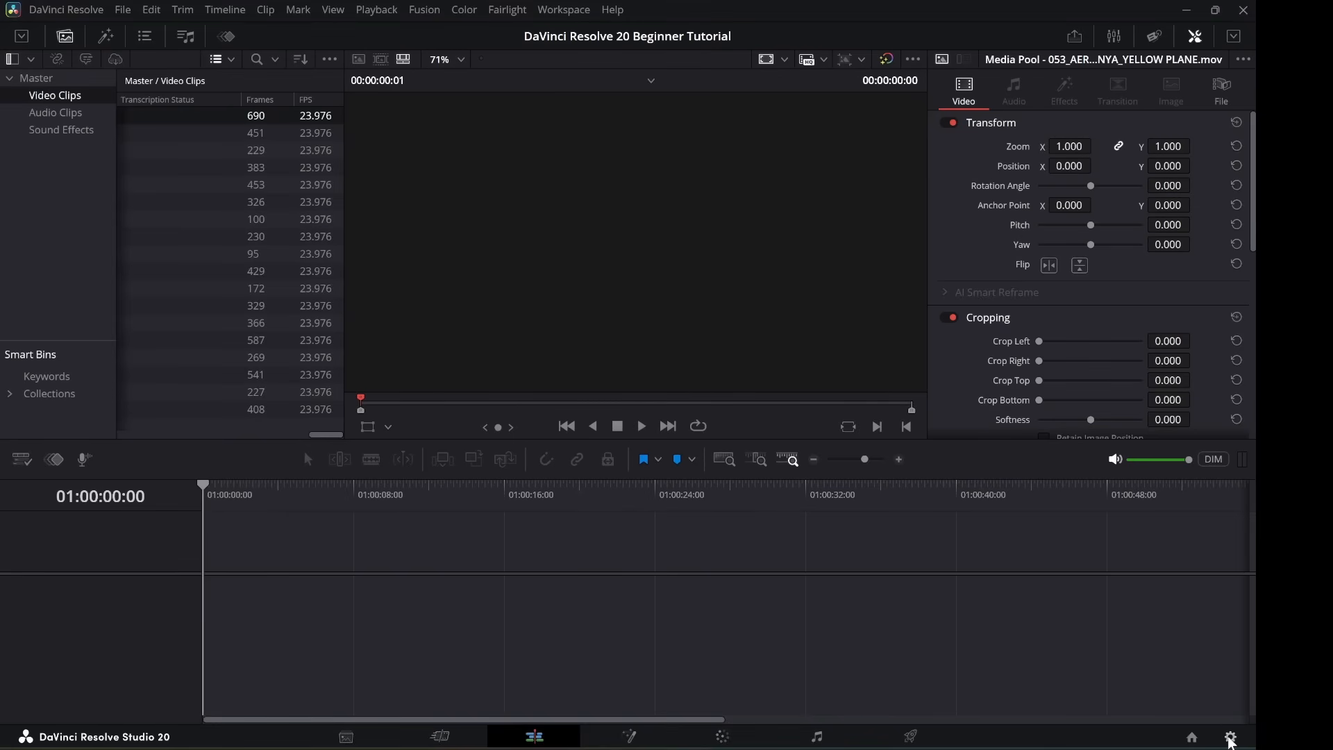
{"action": "left_click", "coordinate": [1230, 737]}
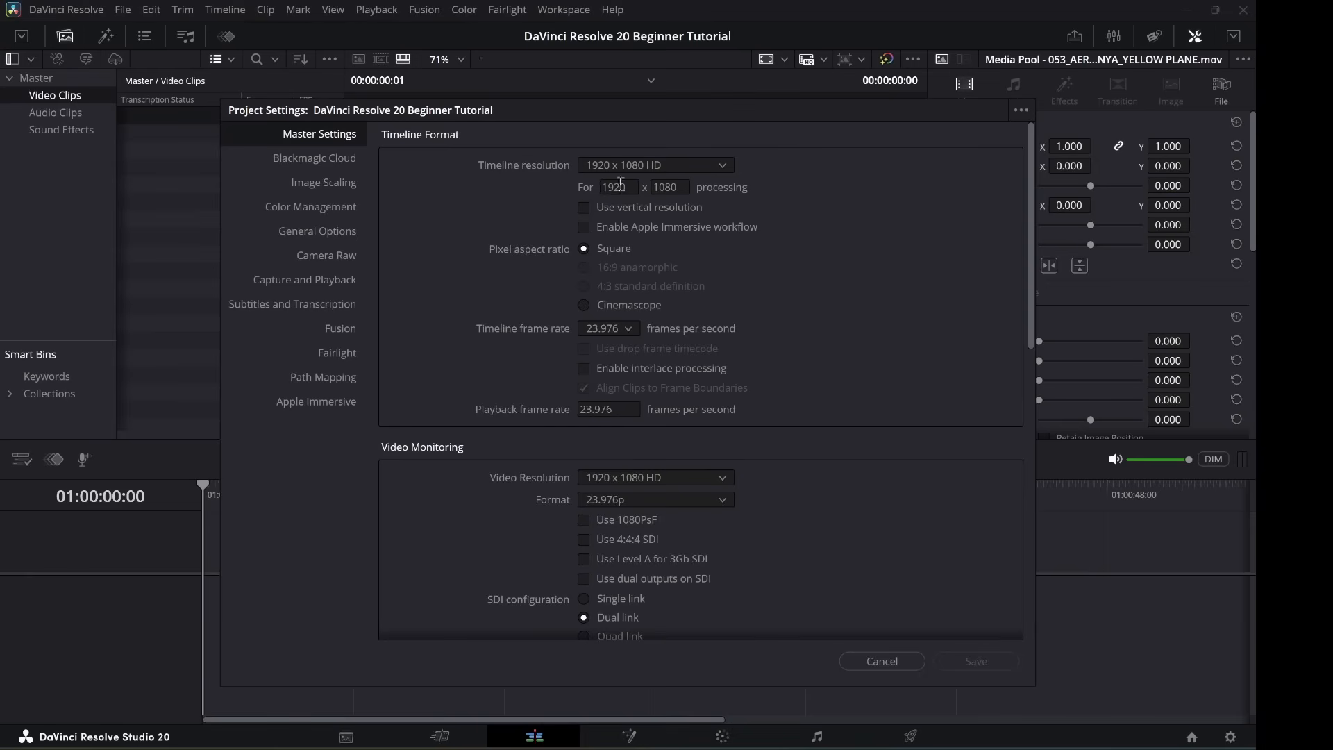
{"action": "left_click", "coordinate": [722, 168]}
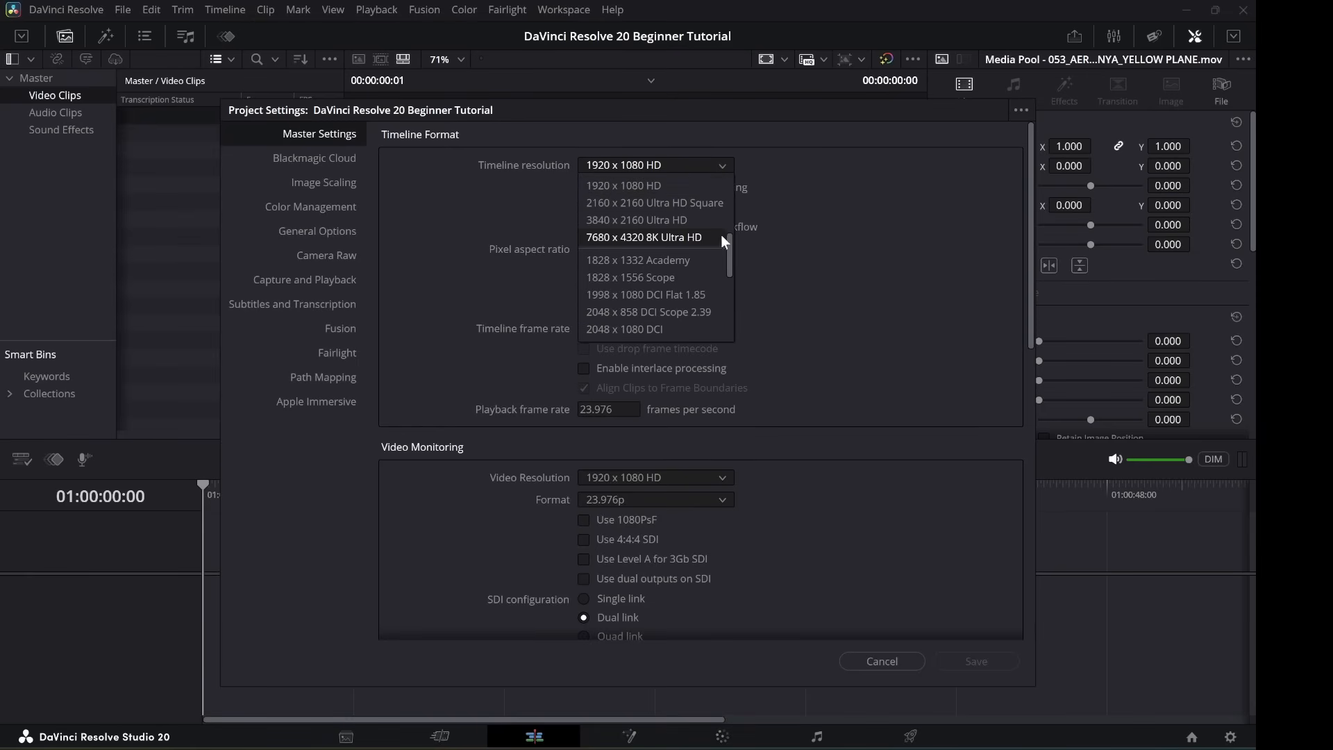
{"action": "scroll", "coordinate": [731, 264], "scroll_direction": "down", "scroll_amount": 3}
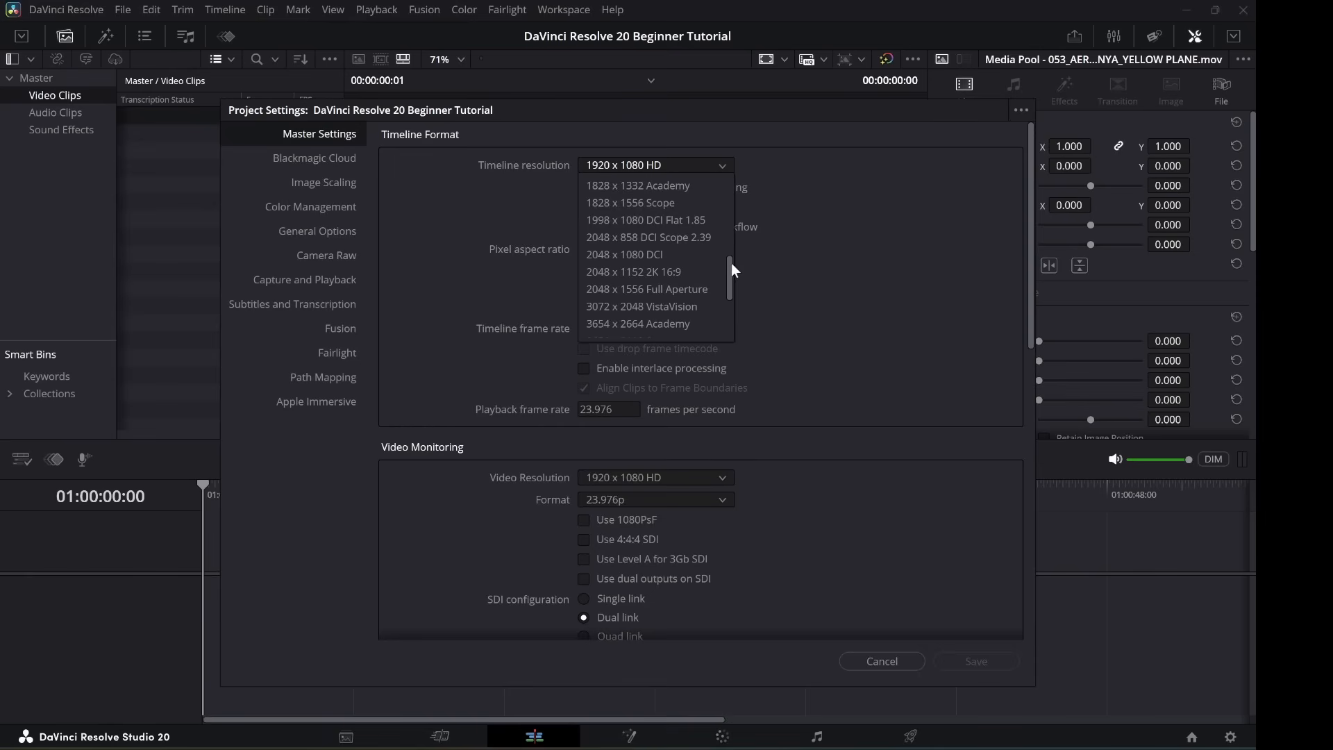
{"action": "left_click_drag", "start_coordinate": [731, 264], "coordinate": [730, 239]}
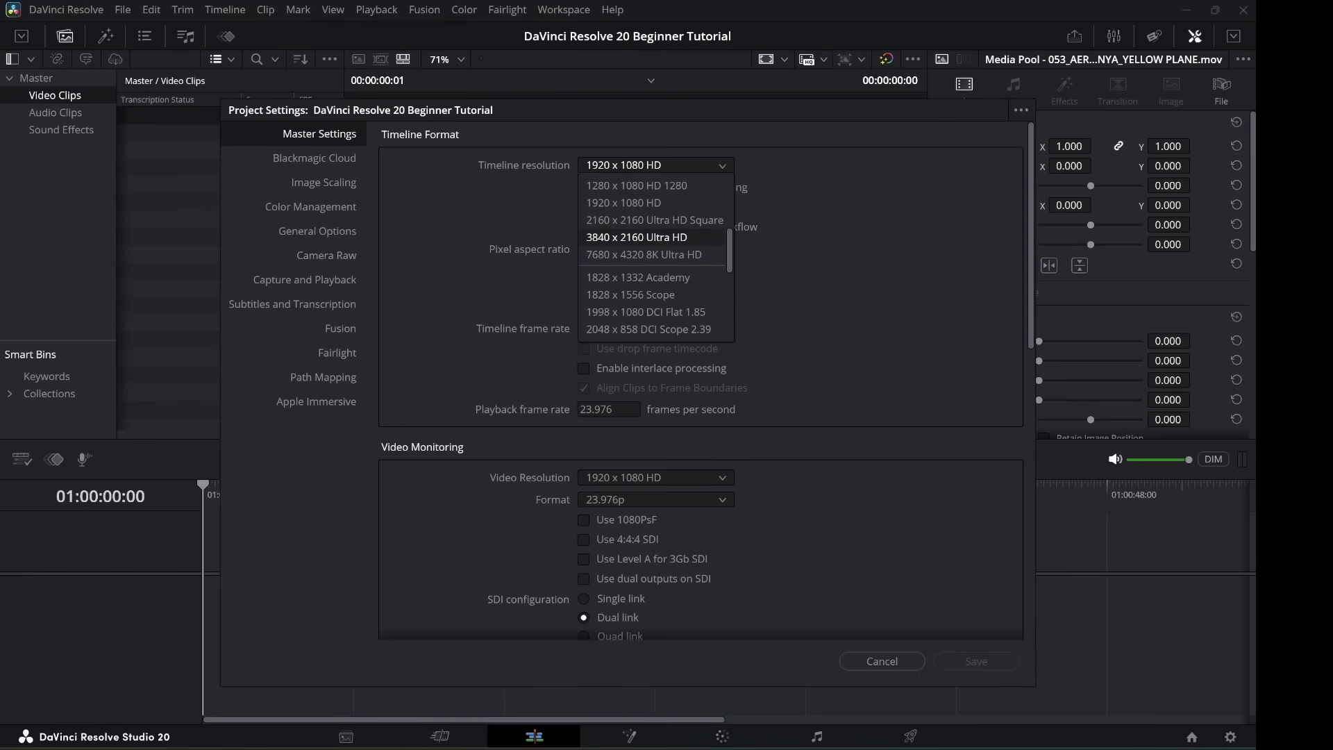
{"action": "key", "text": "Escape"}
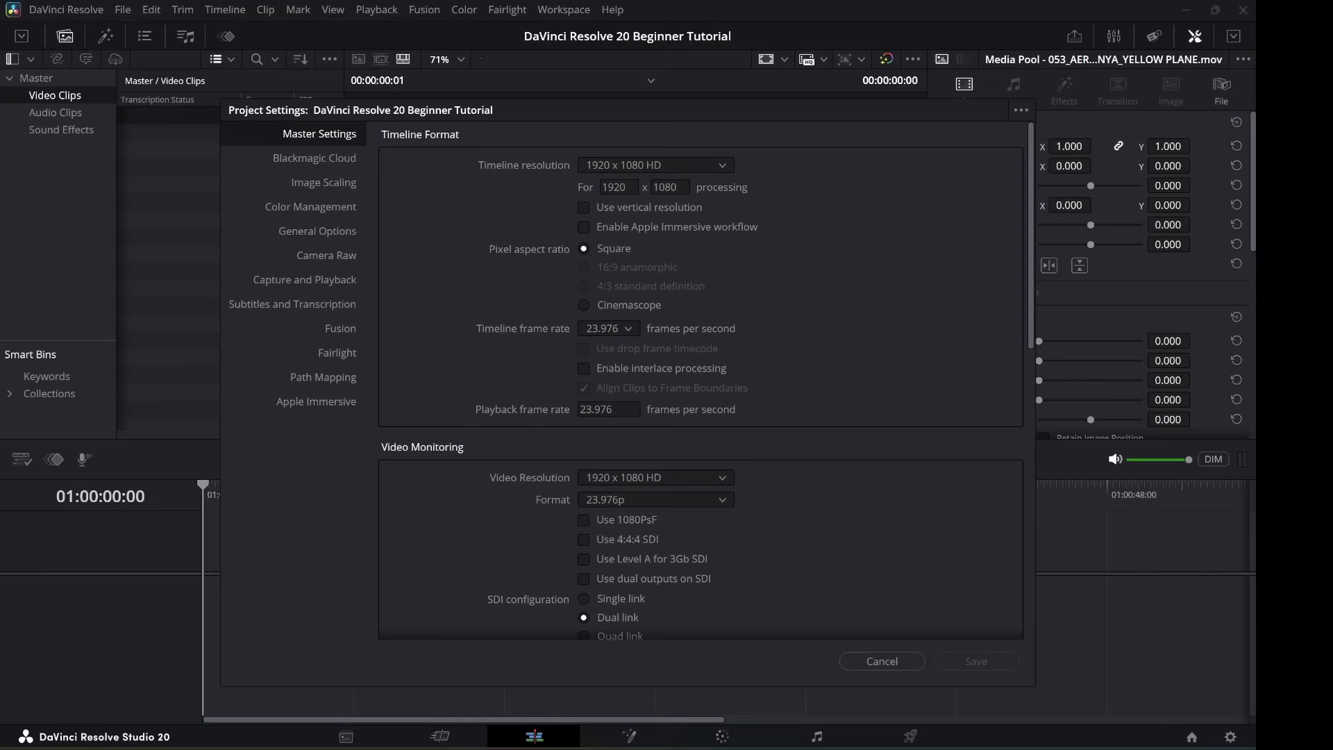
{"action": "left_click", "coordinate": [883, 661]}
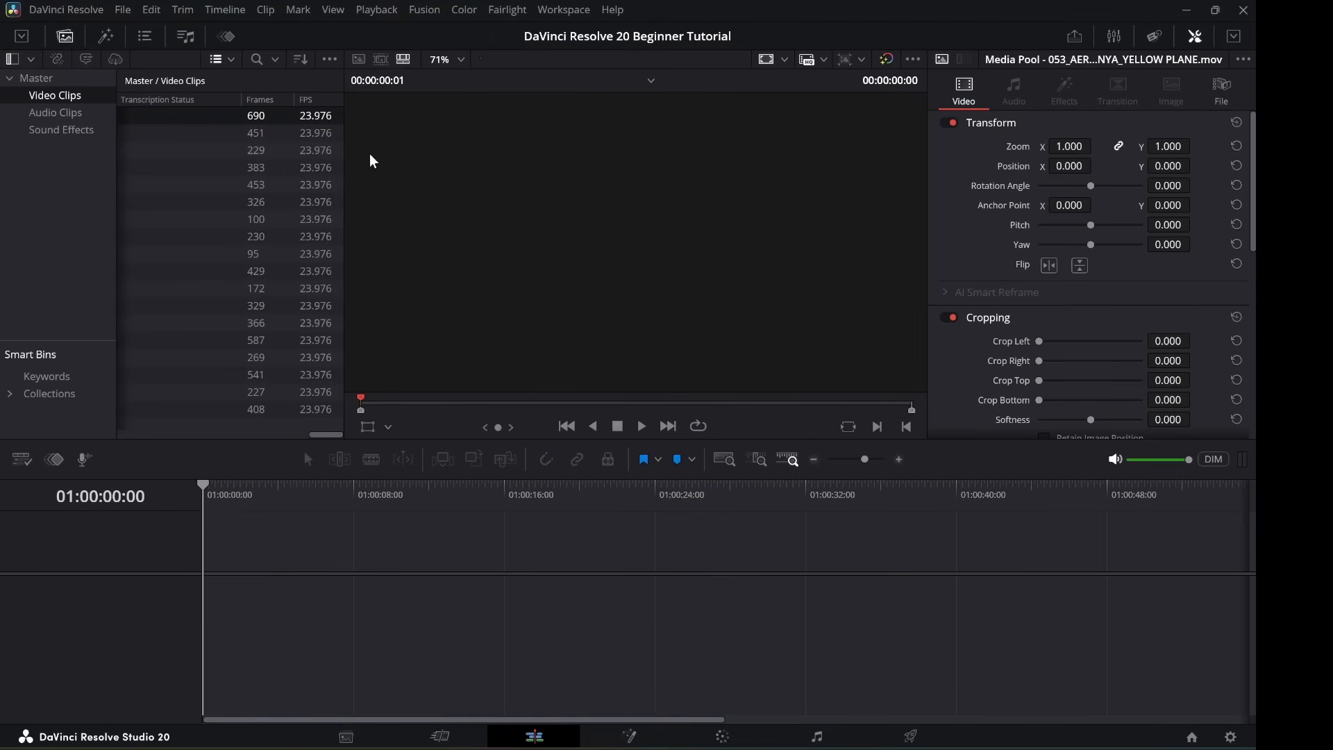
{"action": "left_click", "coordinate": [74, 12]}
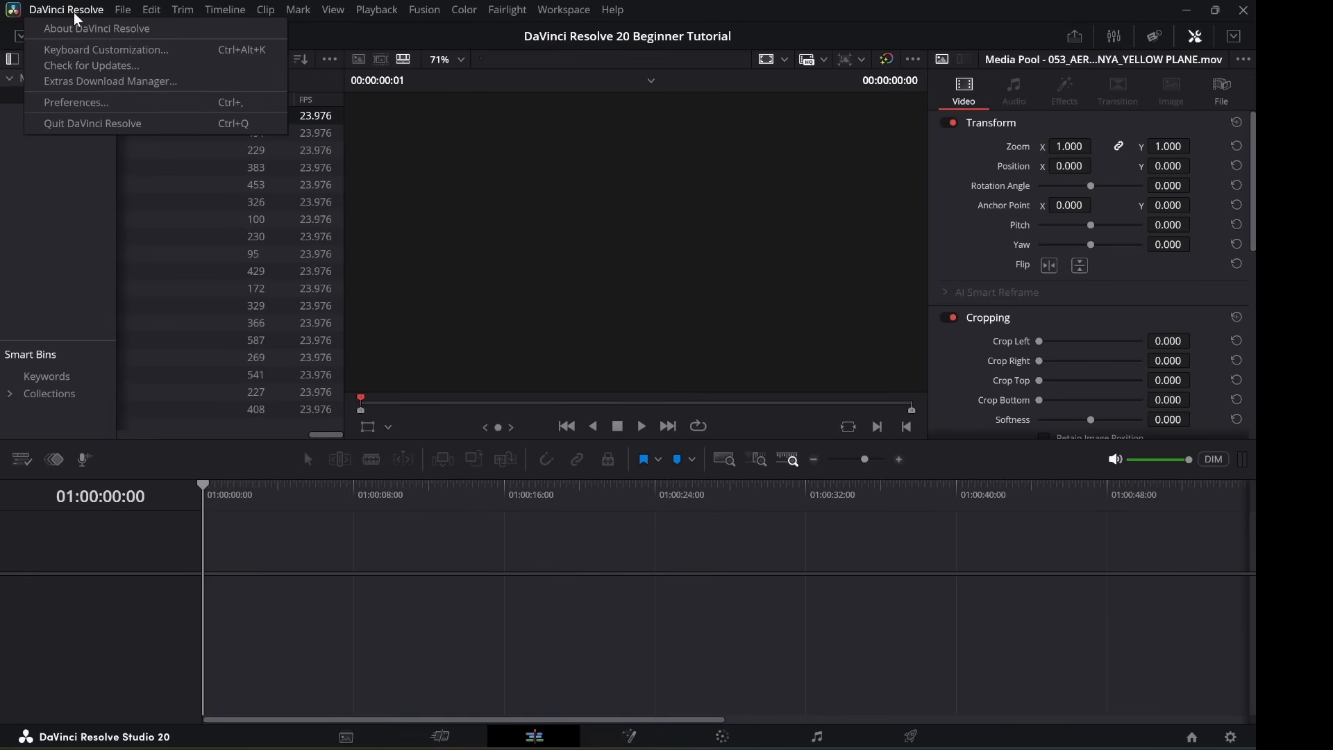
{"action": "left_click", "coordinate": [90, 97]}
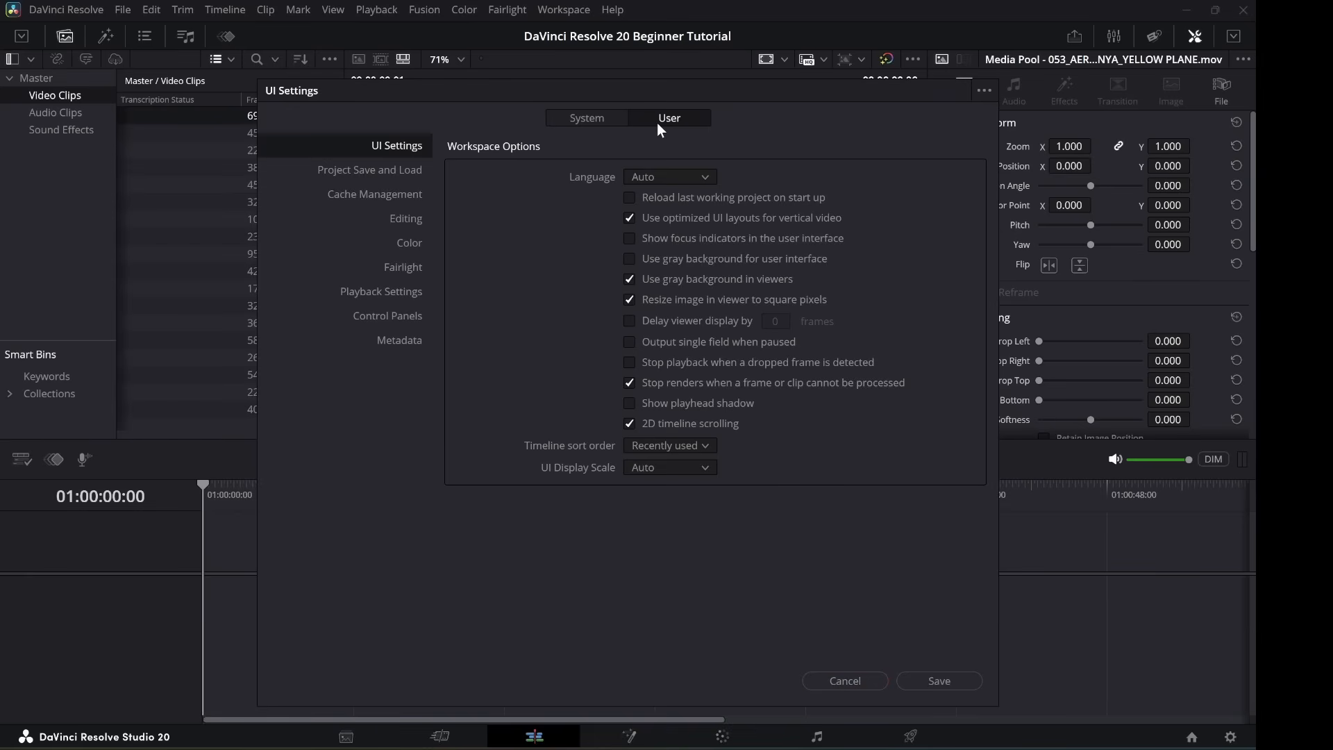
{"action": "left_click", "coordinate": [702, 179]}
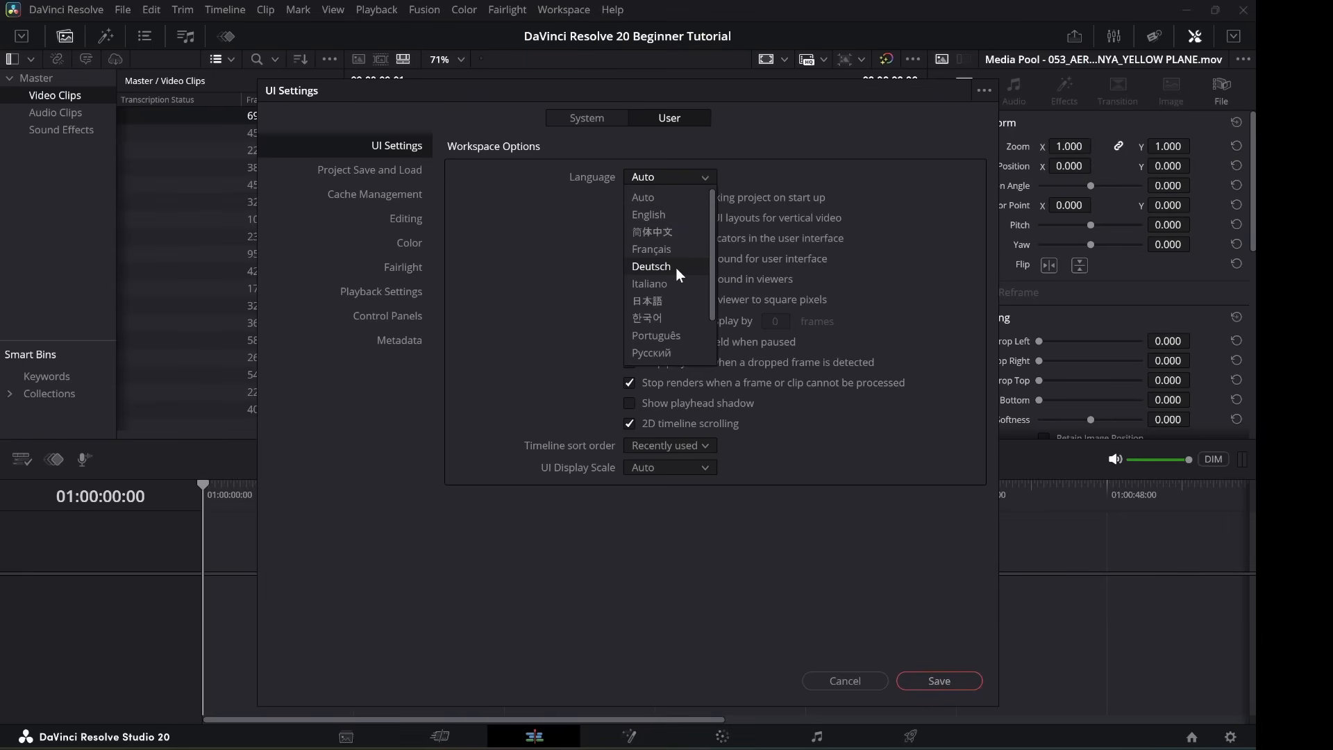
{"action": "left_click", "coordinate": [749, 587]}
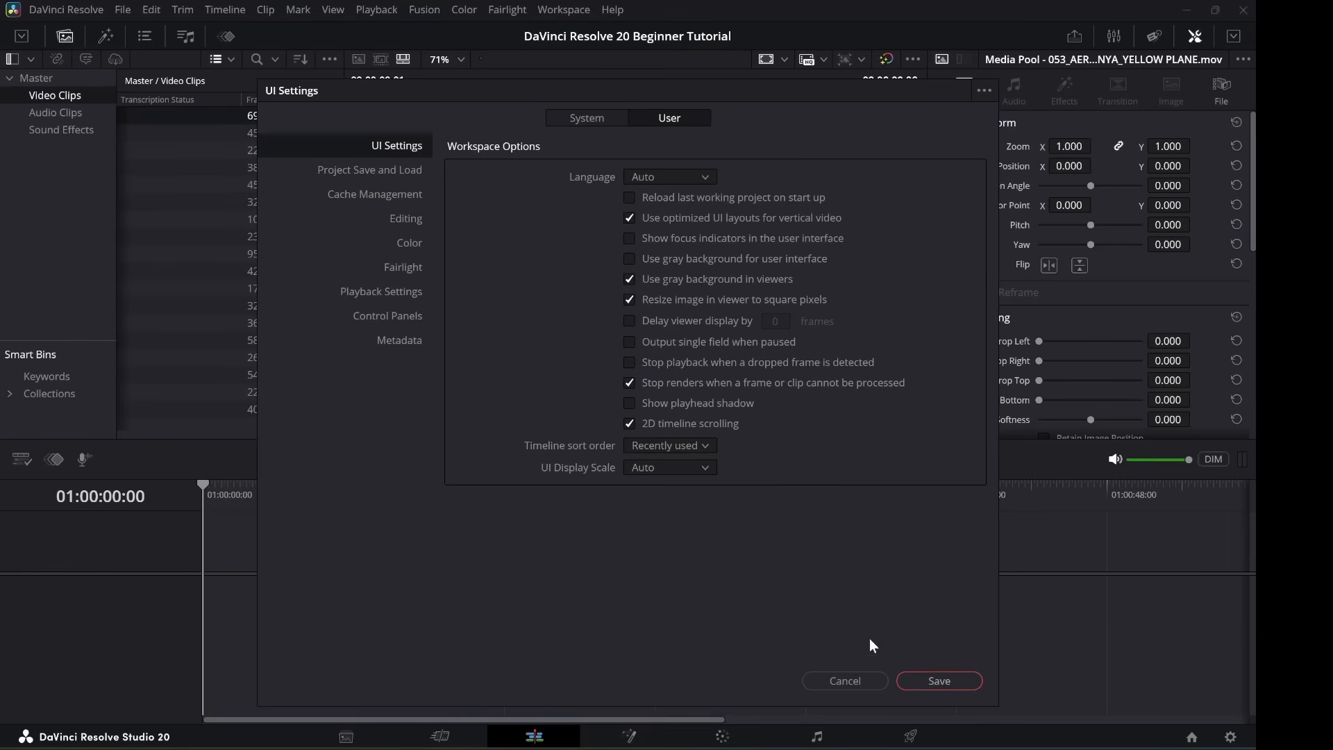
{"action": "left_click", "coordinate": [844, 680]}
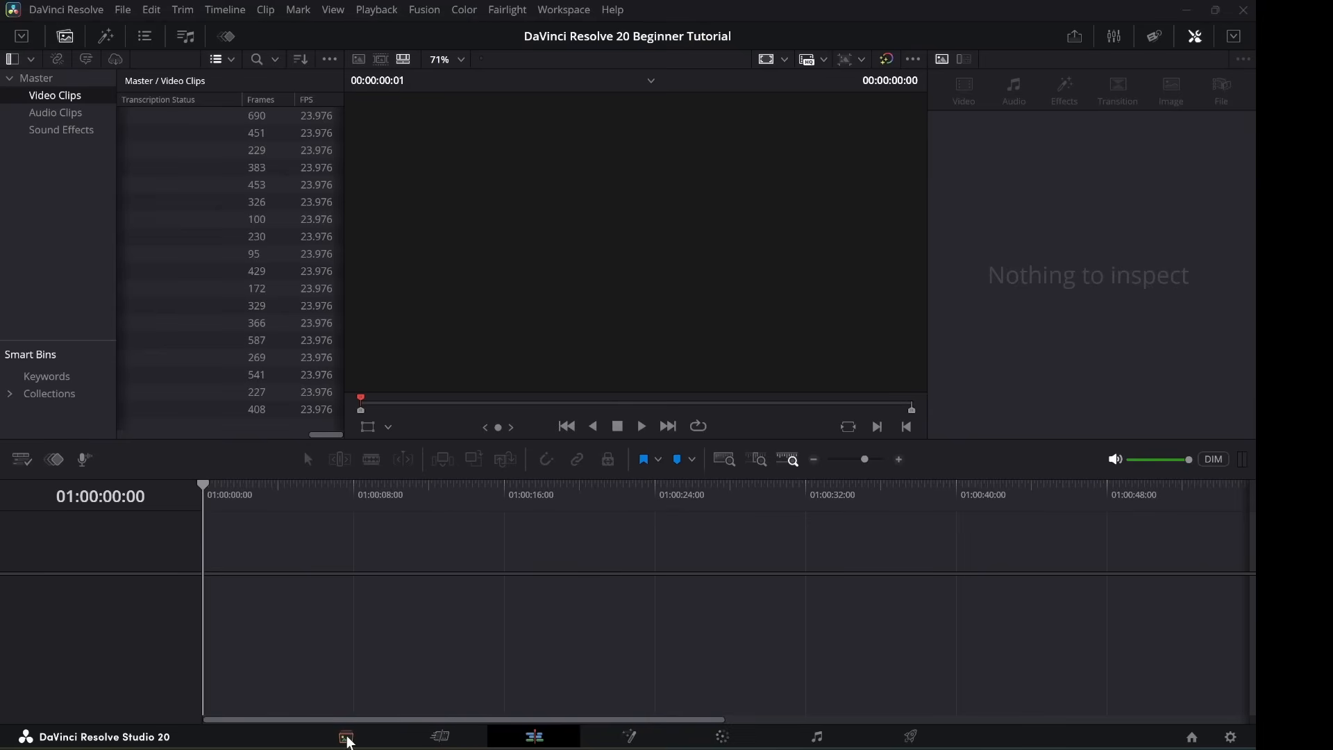
Switch to the Media page to see the Video Clips bin as thumbnails beside the drive browser.
{"action": "left_click", "coordinate": [347, 738]}
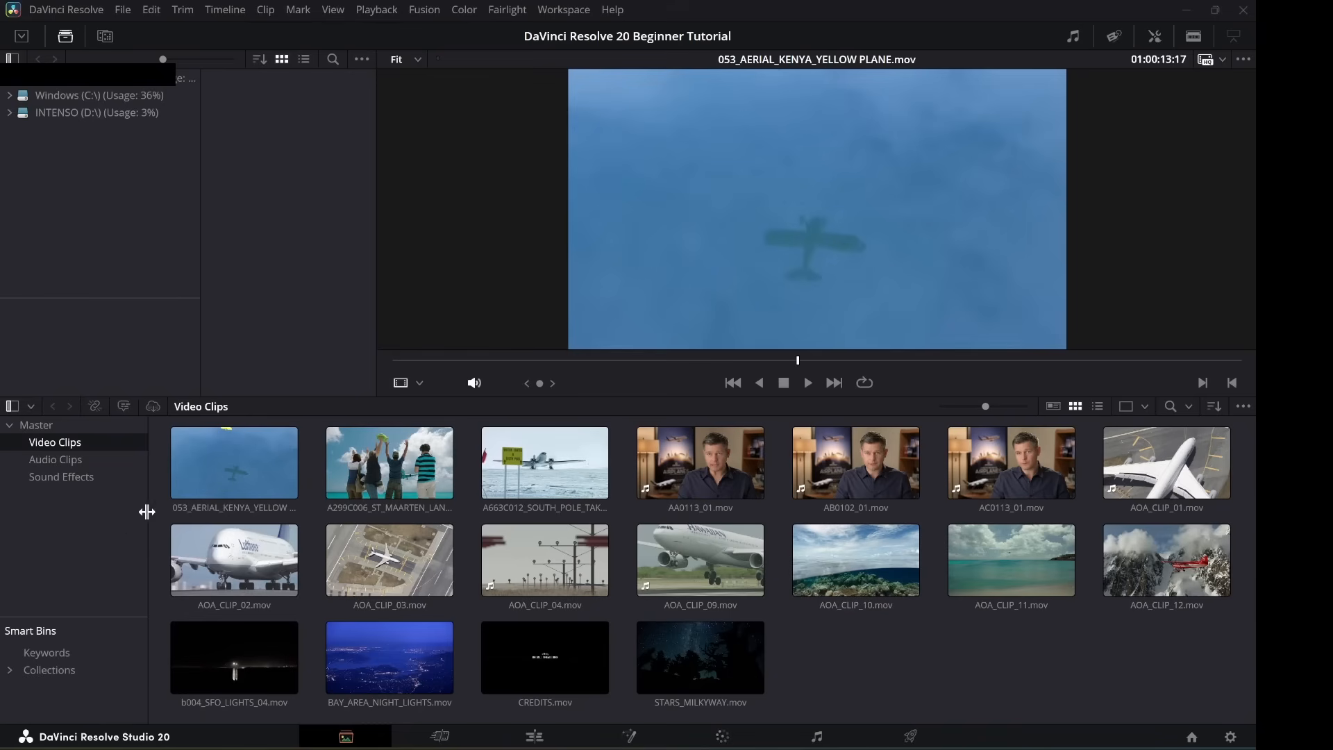
Give the 053_AERIAL_KENYA_YELLOW PLANE.mov clip the Yellow clip colour.
{"action": "right_click", "coordinate": [208, 458]}
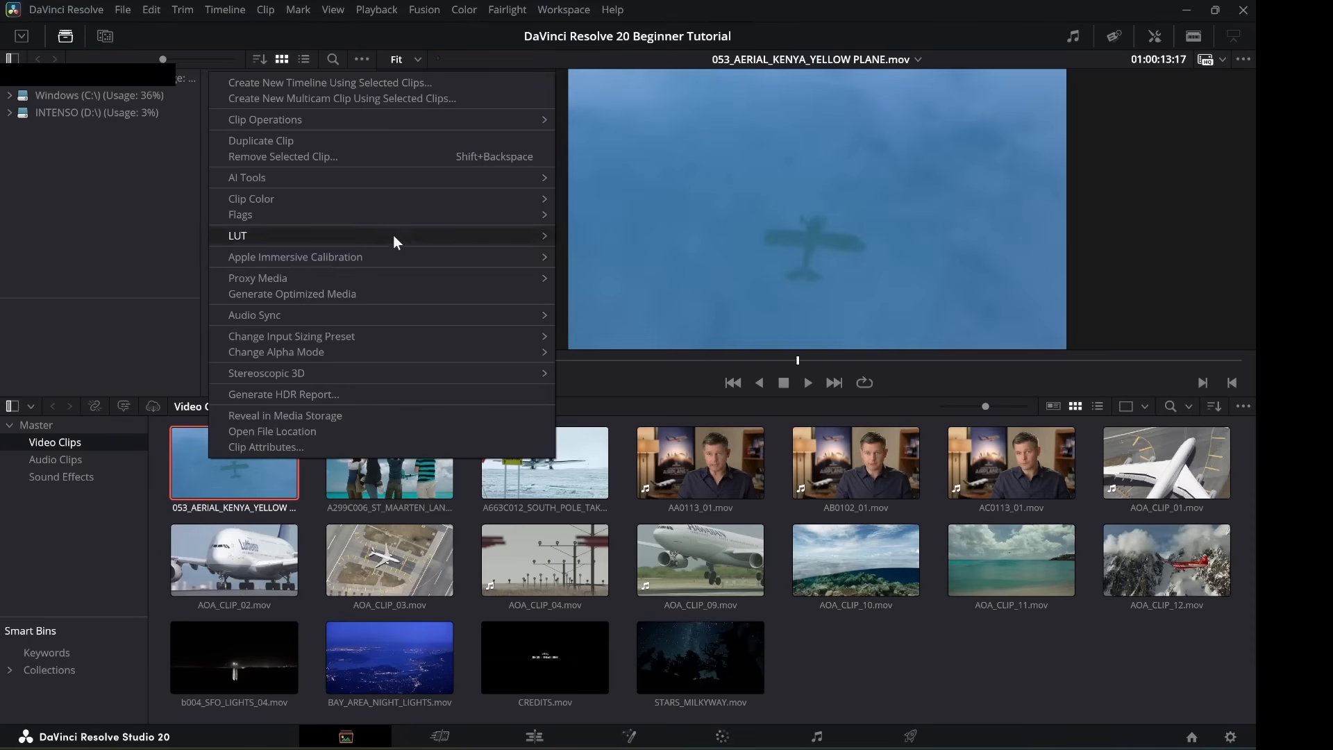
{"action": "mouse_move", "coordinate": [427, 199]}
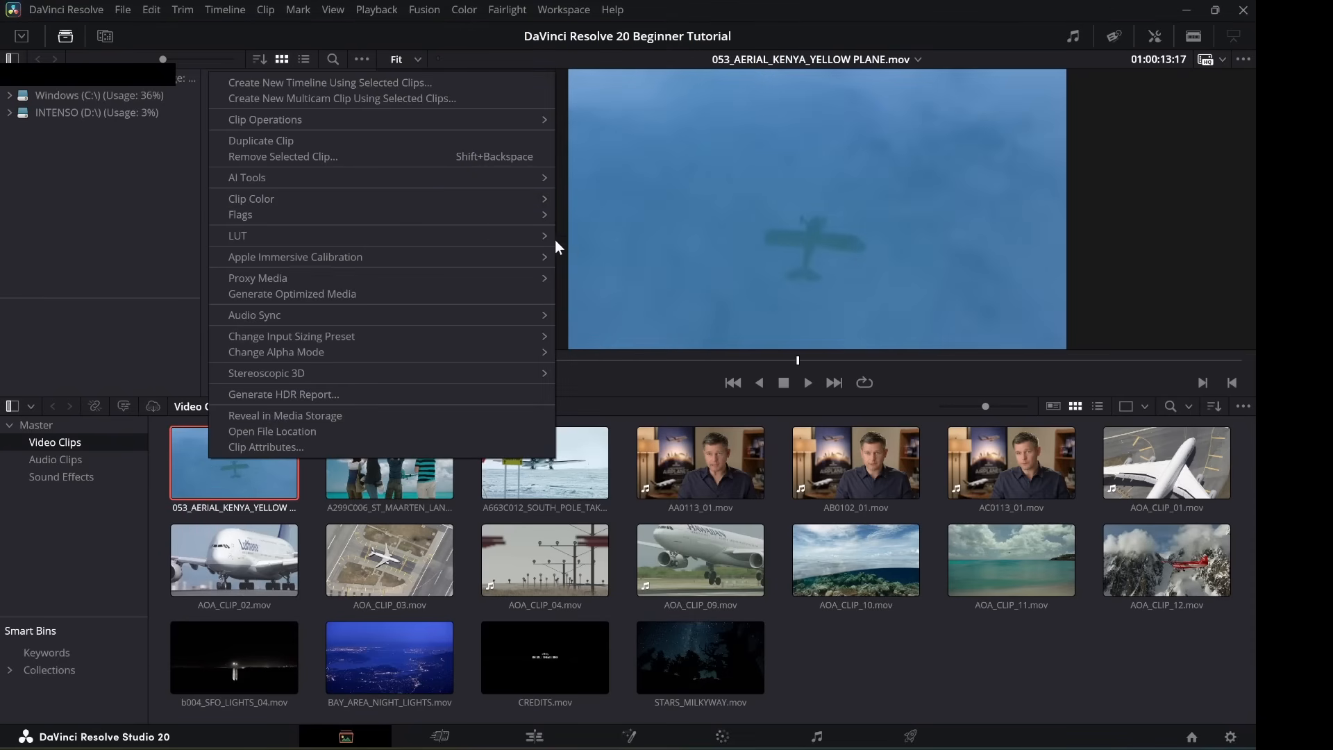
{"action": "mouse_move", "coordinate": [524, 201]}
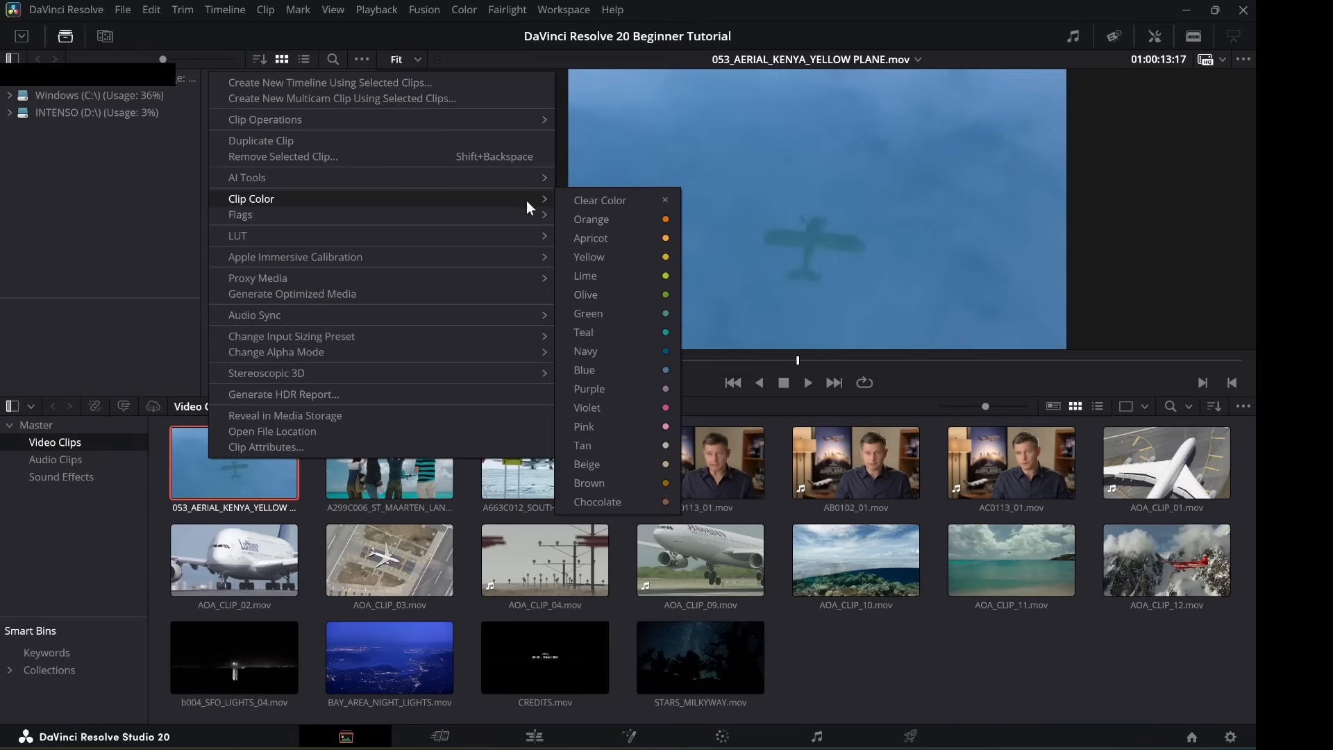
{"action": "left_click", "coordinate": [637, 256]}
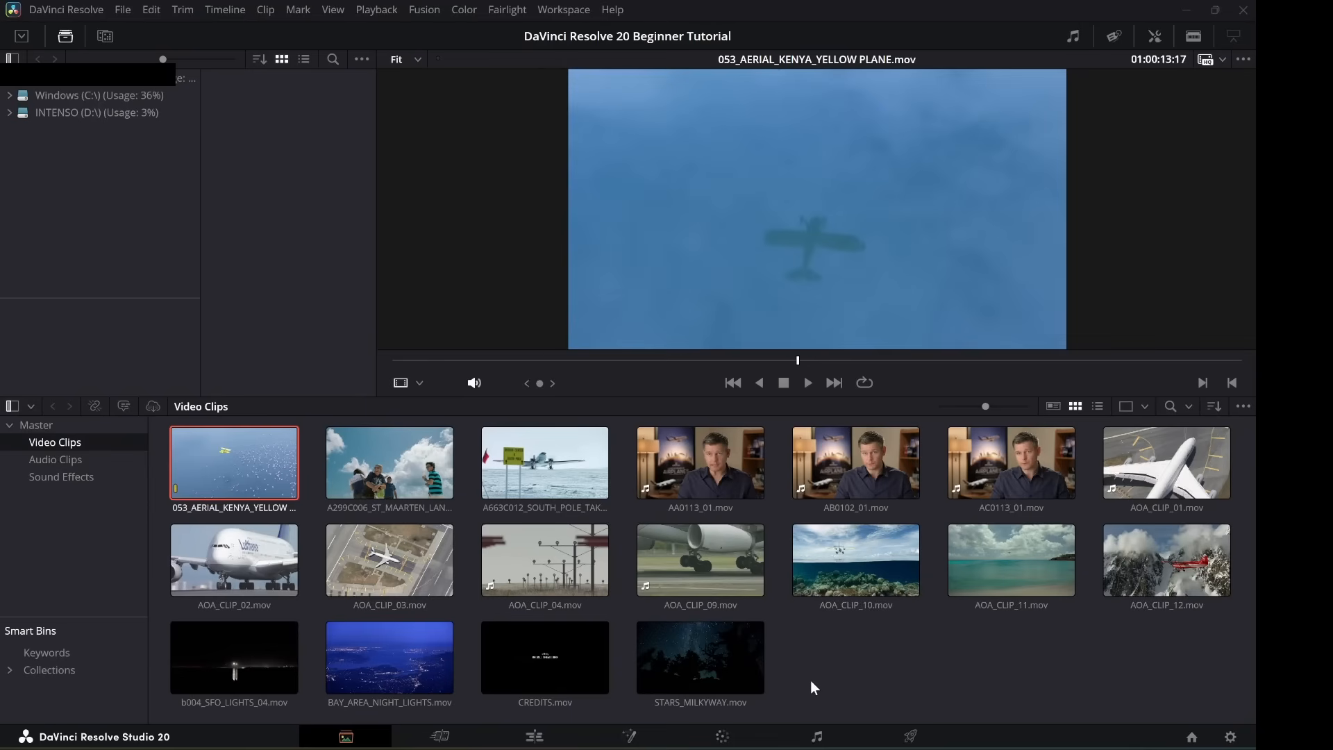
Settle on the Cut page with AOA_CLIP_11.mov shown in the viewer.
{"action": "left_click", "coordinate": [442, 740]}
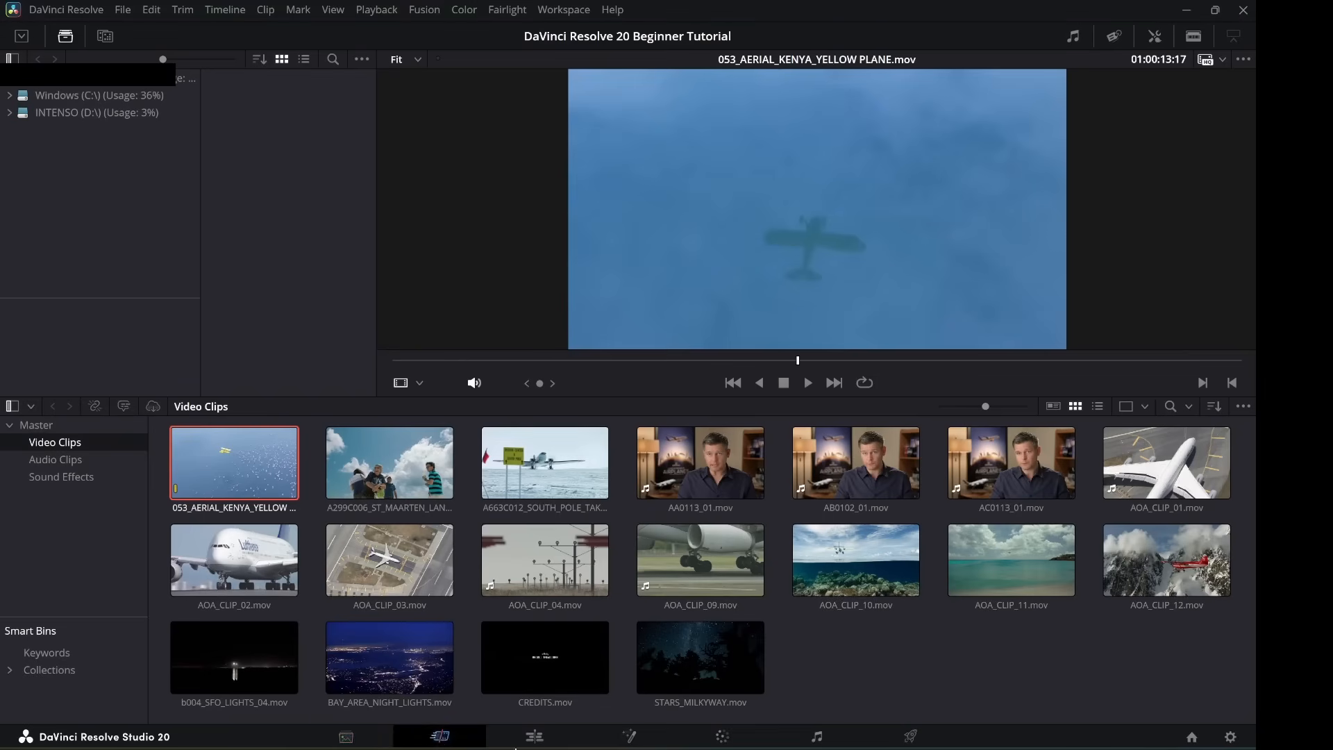
{"action": "left_click", "coordinate": [531, 740]}
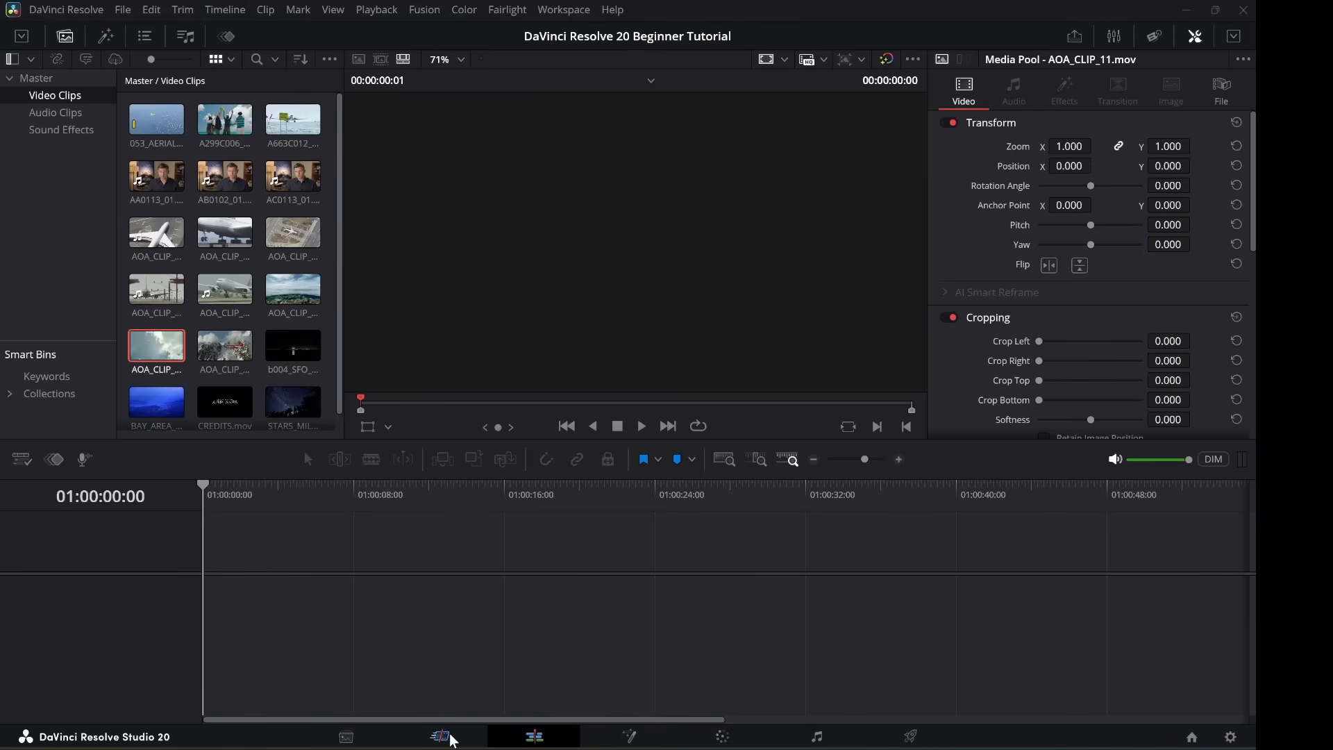
{"action": "left_click", "coordinate": [440, 734]}
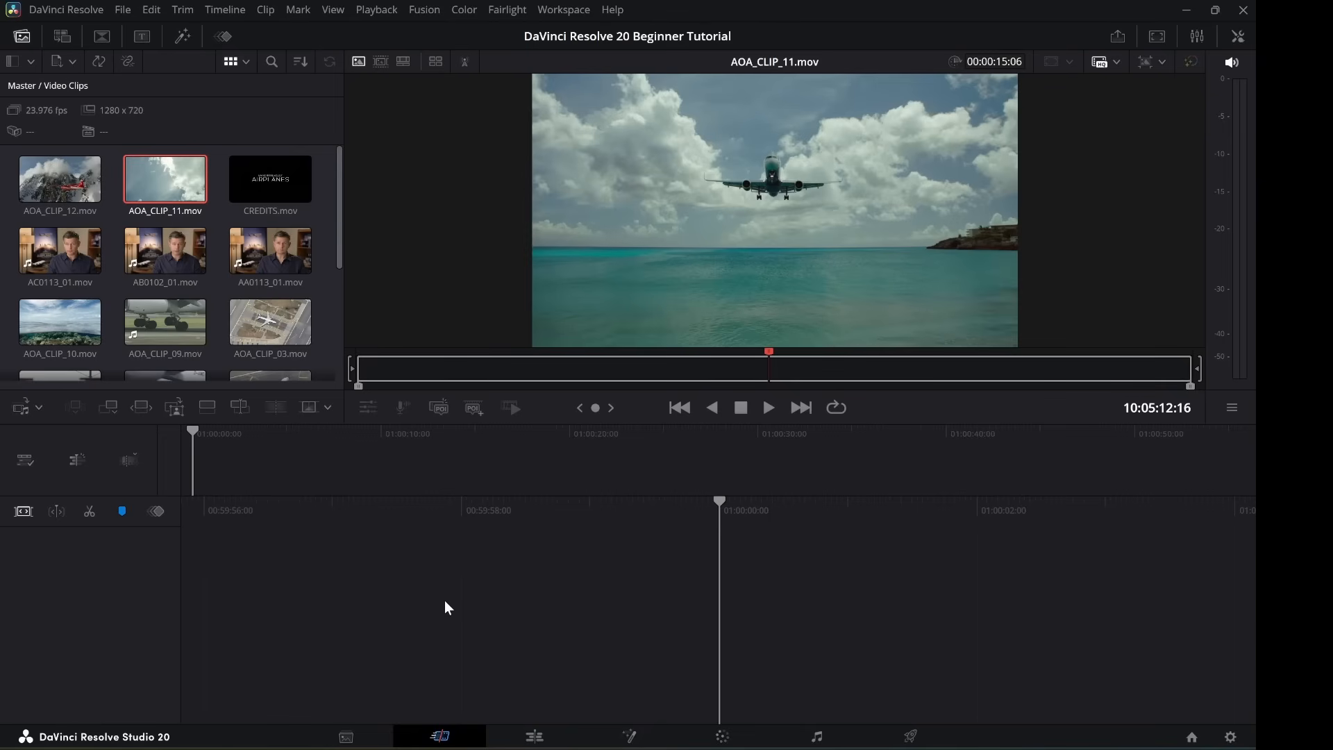
Pass through the Edit page to the Fusion page with its empty node graph.
{"action": "left_click", "coordinate": [534, 738]}
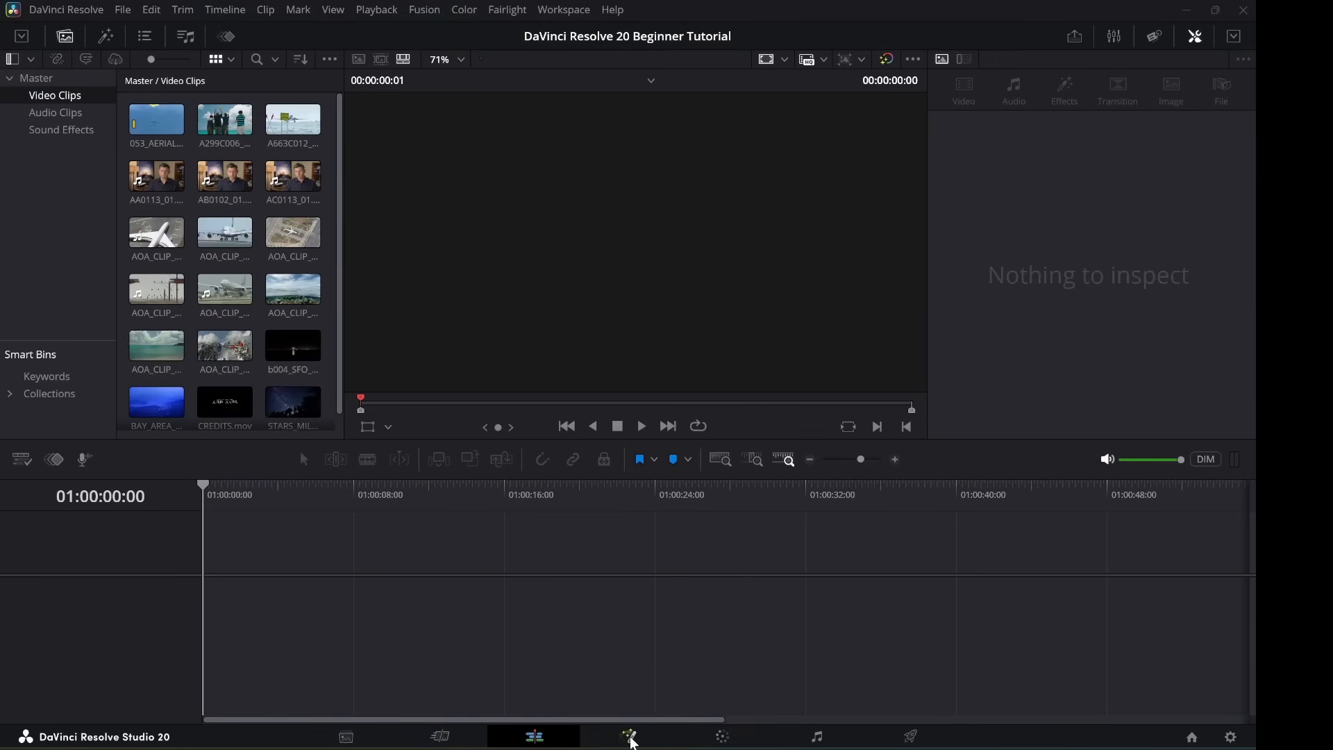
{"action": "left_click", "coordinate": [628, 736]}
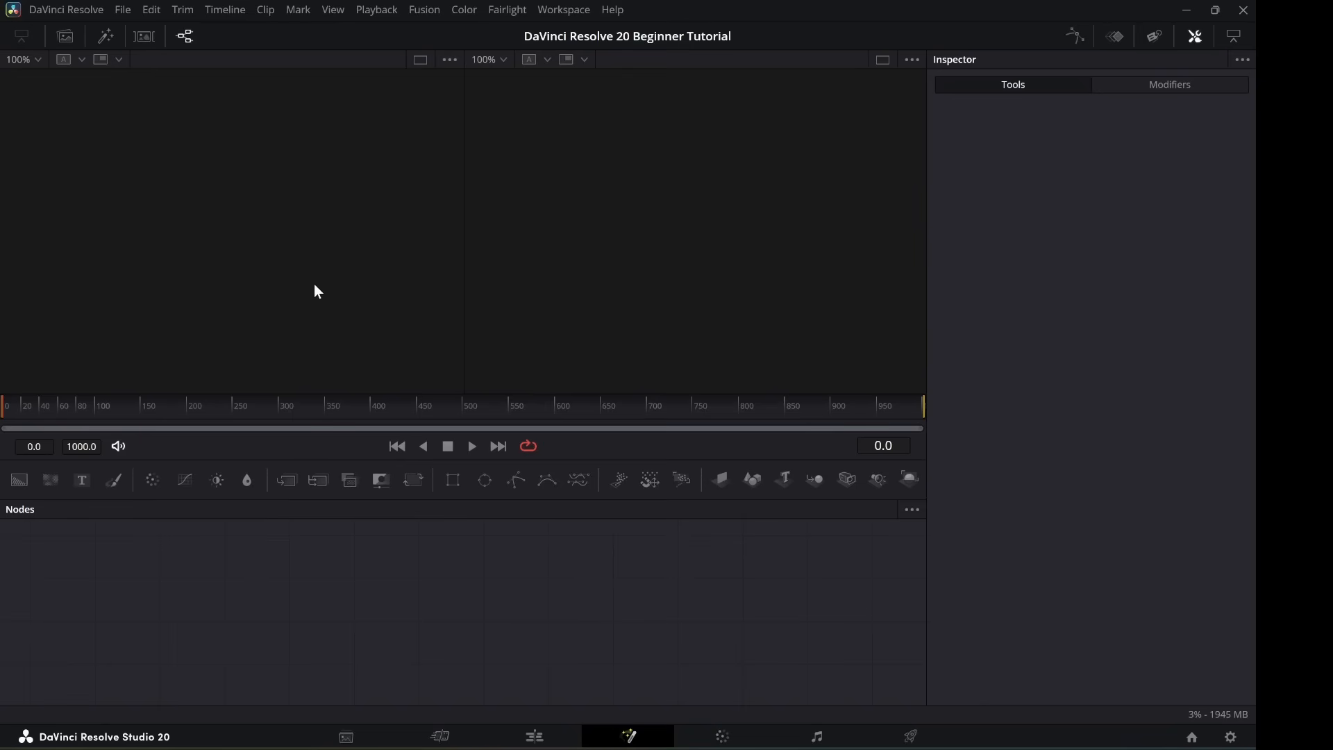
Open the effects library and browse the Fusion Particles, Backgrounds and Generators templates.
{"action": "left_click", "coordinate": [106, 39]}
{"action": "left_click", "coordinate": [91, 299]}
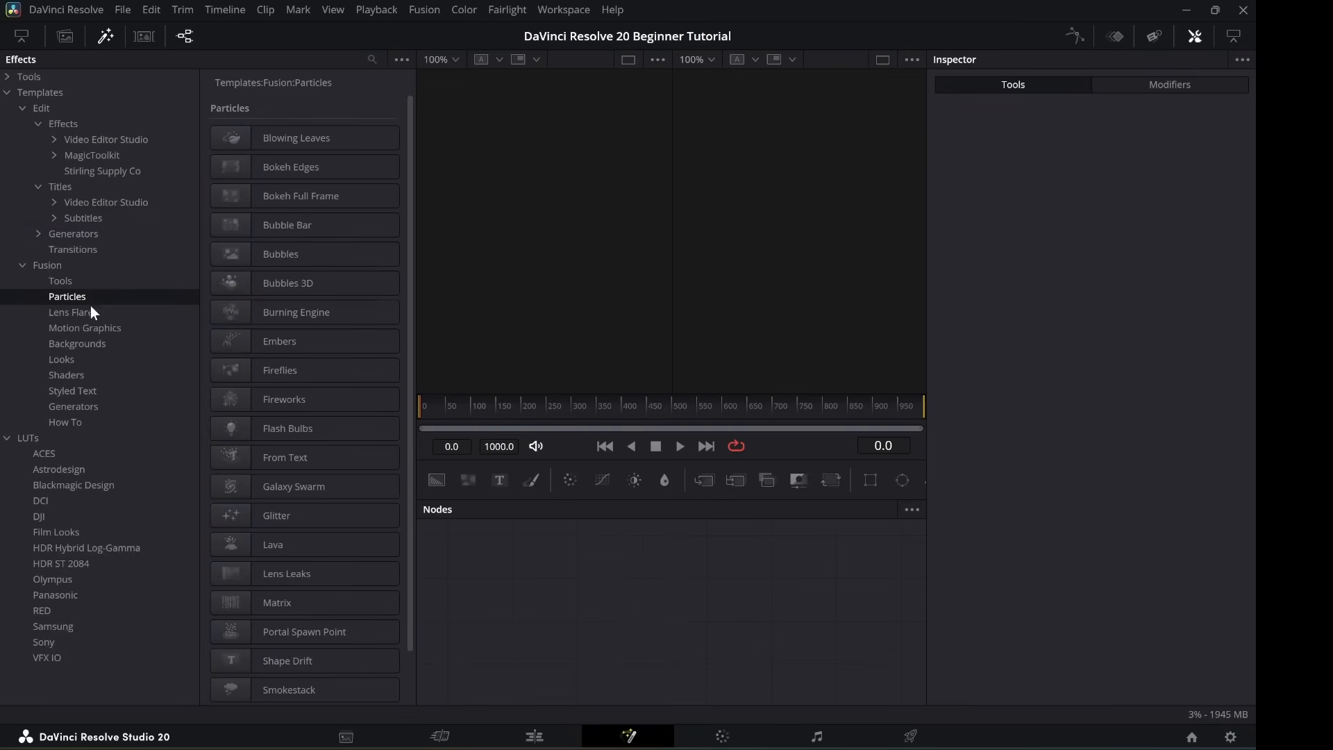
{"action": "left_click", "coordinate": [76, 345]}
{"action": "left_click", "coordinate": [69, 408]}
{"action": "left_click", "coordinate": [52, 343]}
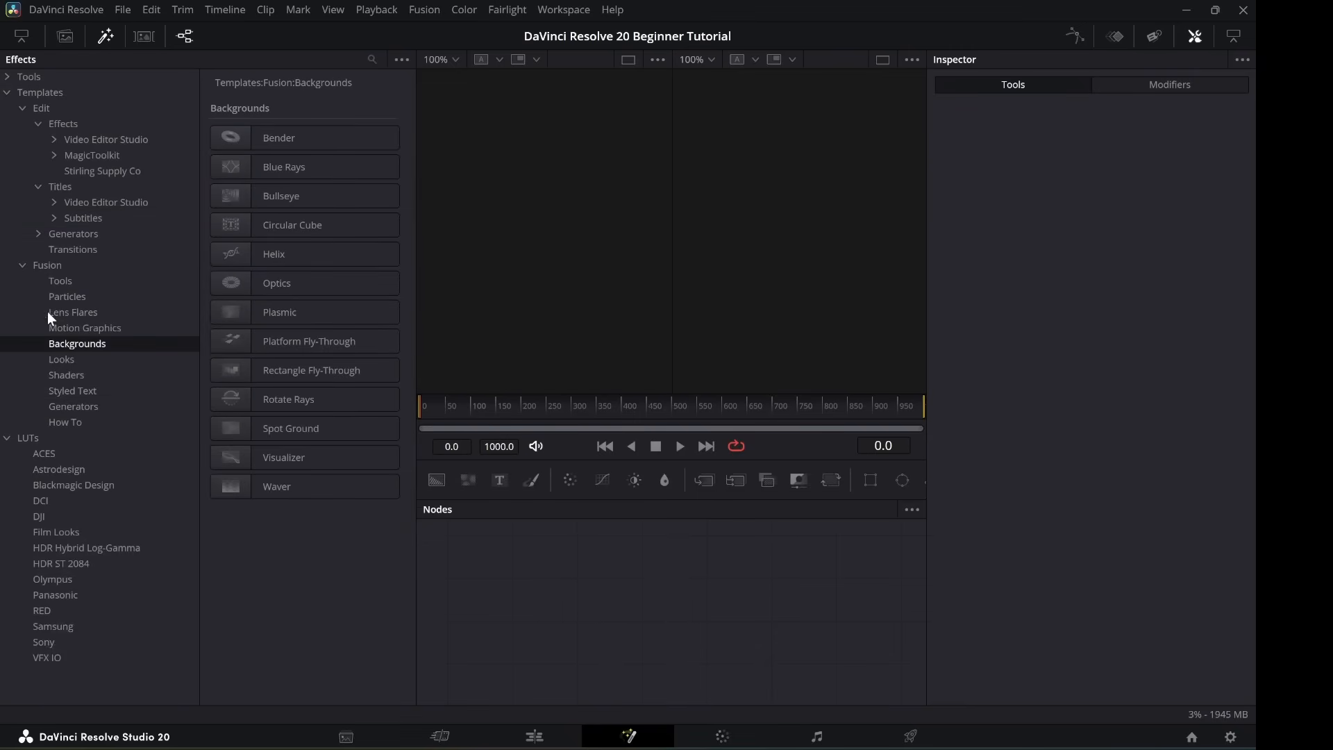
Browse Lens Flares, all Fusion templates, Edit Transitions and Motion Graphics, then go to the Color page.
{"action": "left_click", "coordinate": [47, 311]}
{"action": "left_click", "coordinate": [61, 270]}
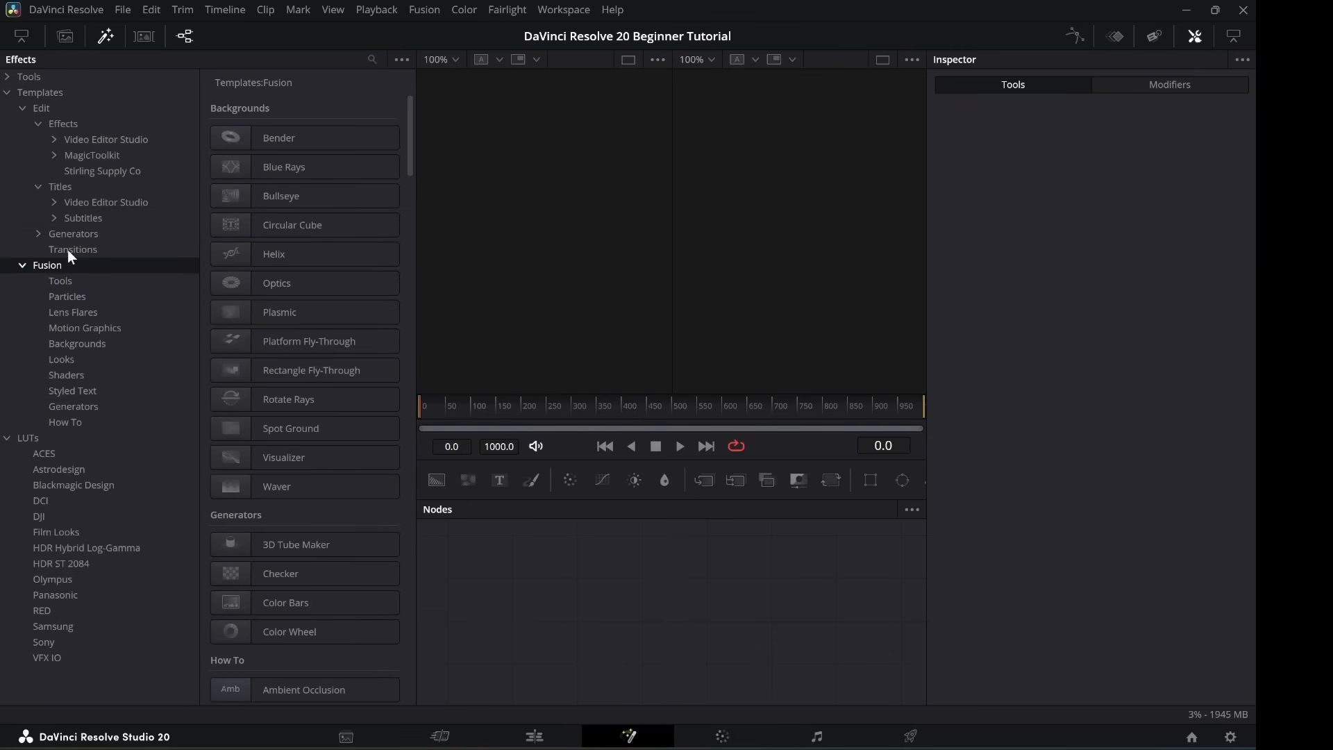
{"action": "left_click", "coordinate": [68, 250]}
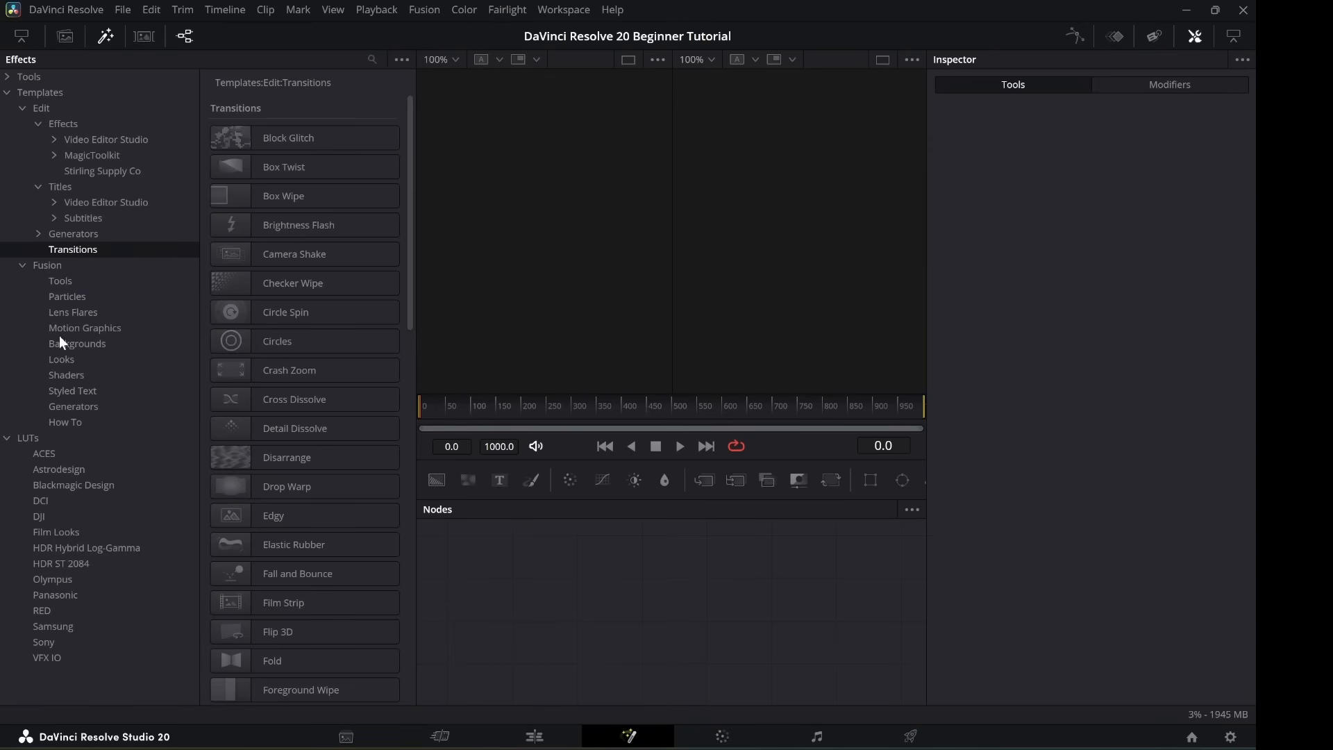
{"action": "left_click", "coordinate": [77, 327]}
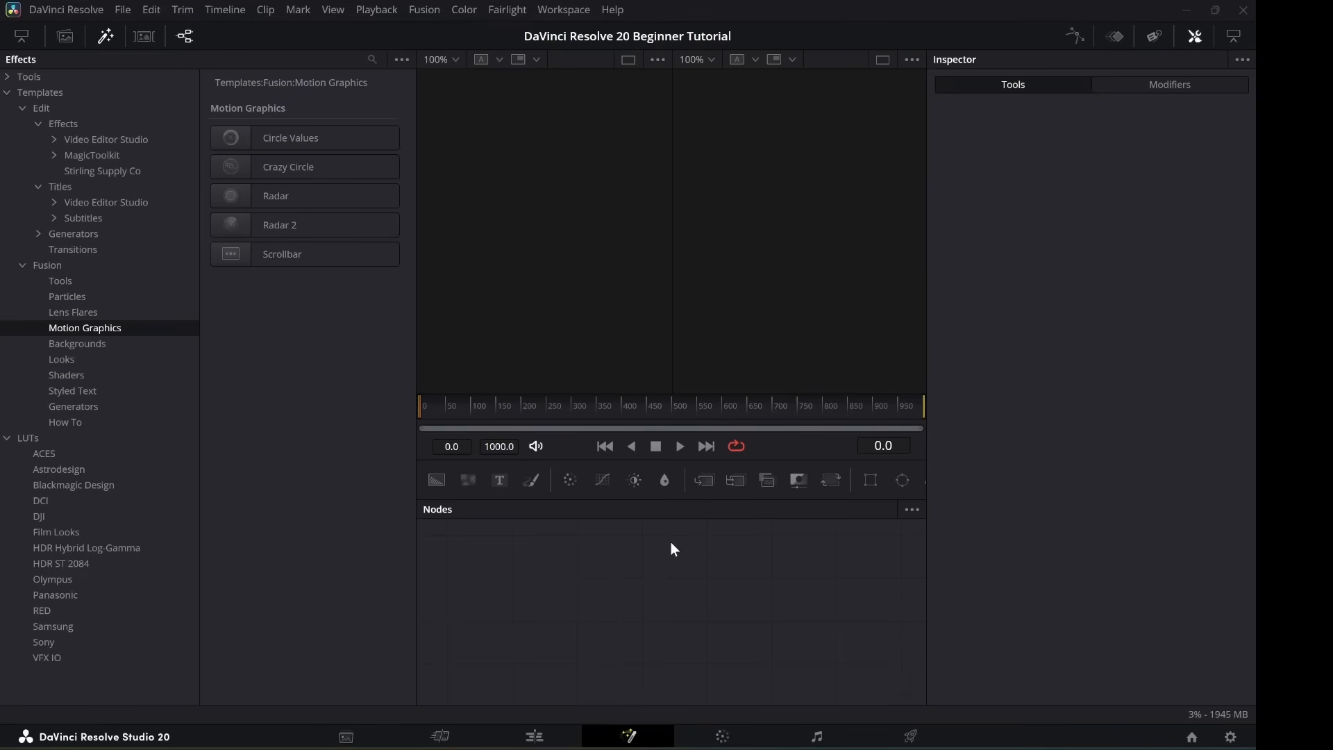
{"action": "left_click", "coordinate": [720, 735]}
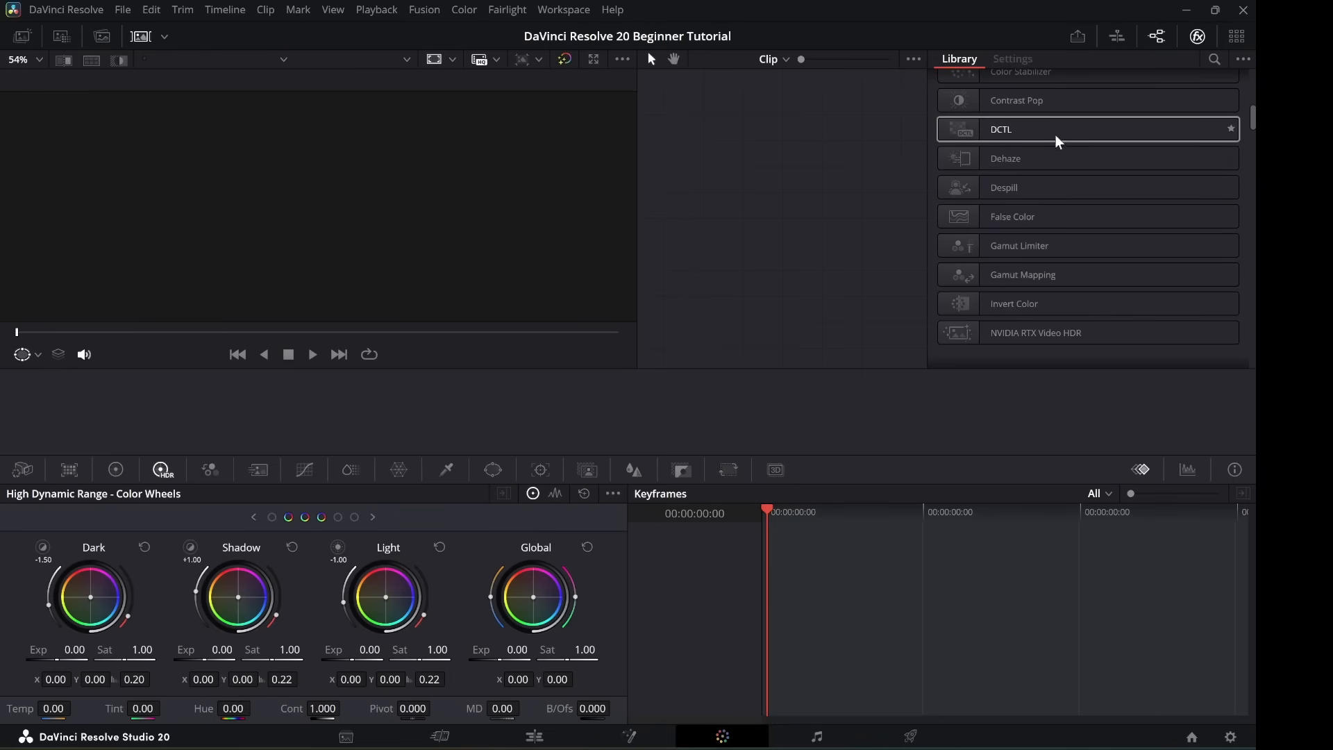
{"action": "scroll", "coordinate": [1077, 175], "scroll_direction": "down", "scroll_amount": 3}
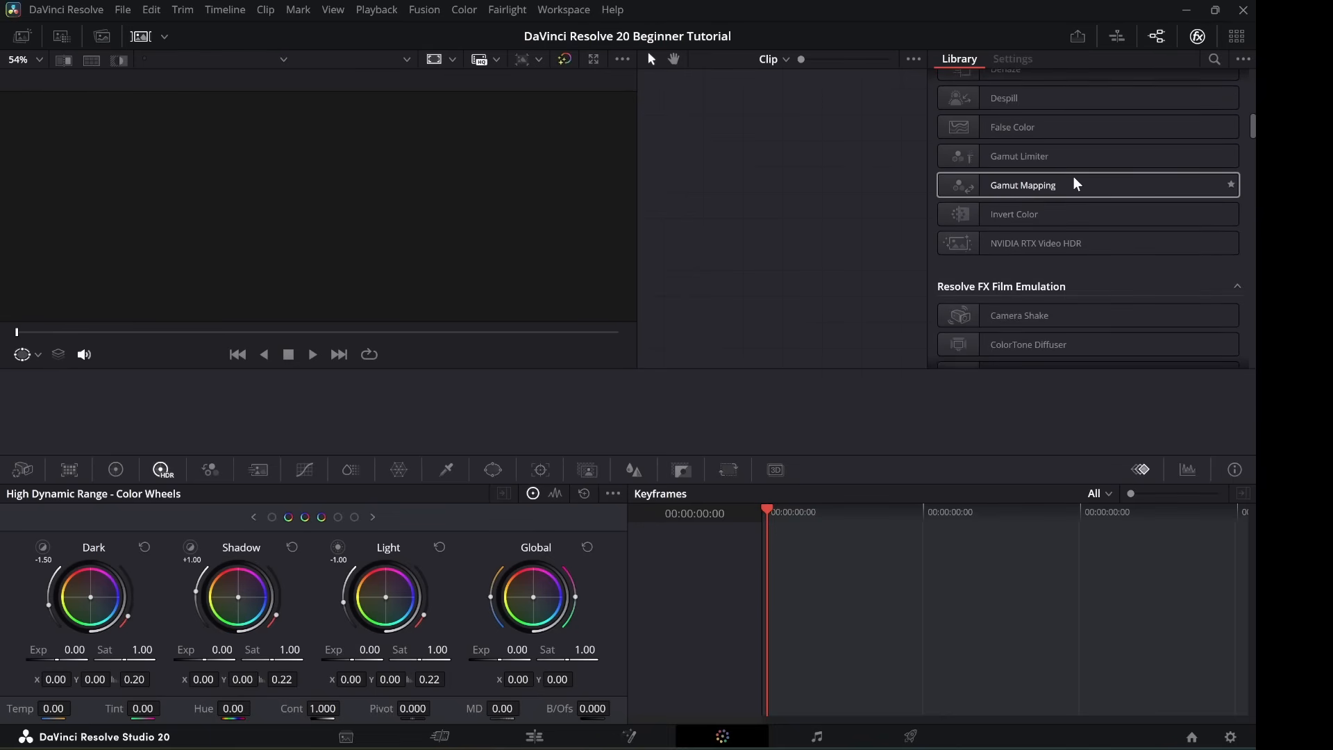
{"action": "scroll", "coordinate": [1076, 185], "scroll_direction": "down", "scroll_amount": 3}
{"action": "scroll", "coordinate": [1071, 190], "scroll_direction": "down", "scroll_amount": 3}
{"action": "scroll", "coordinate": [1067, 195], "scroll_direction": "down", "scroll_amount": 3}
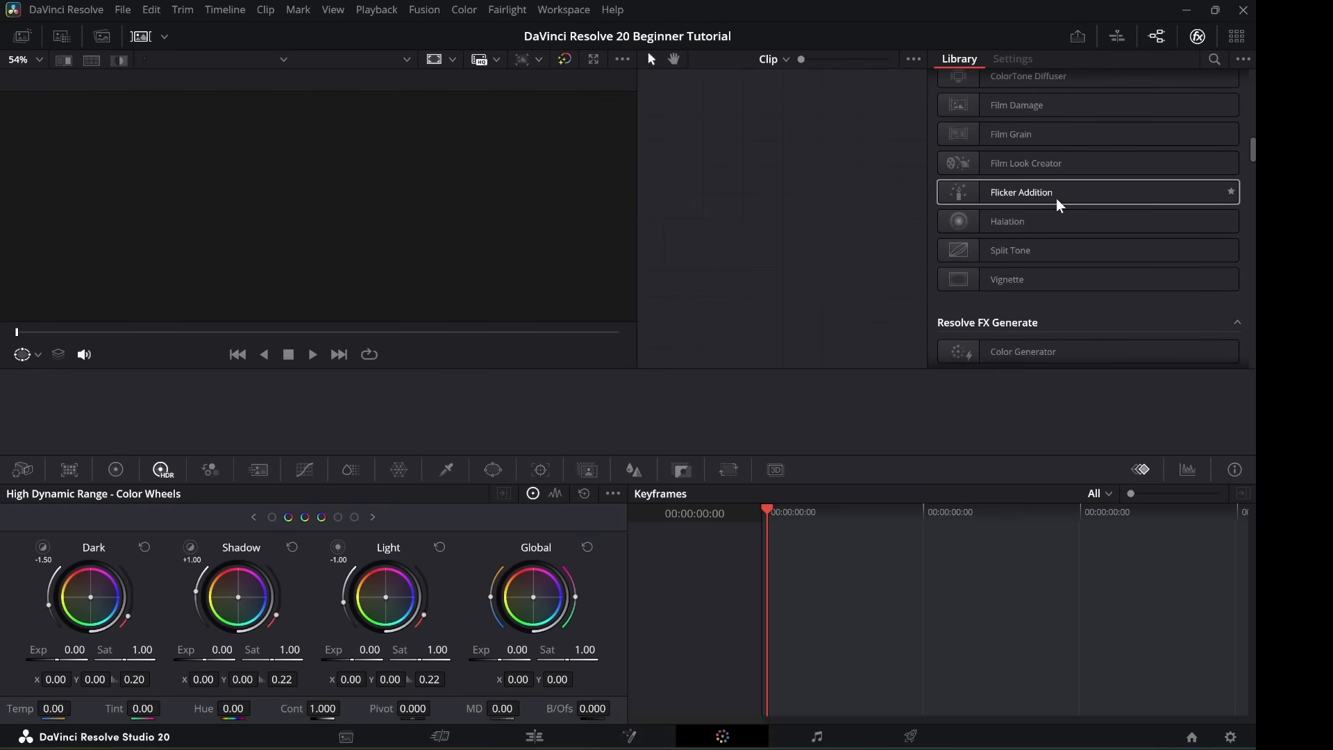
{"action": "scroll", "coordinate": [1055, 227], "scroll_direction": "down", "scroll_amount": 2}
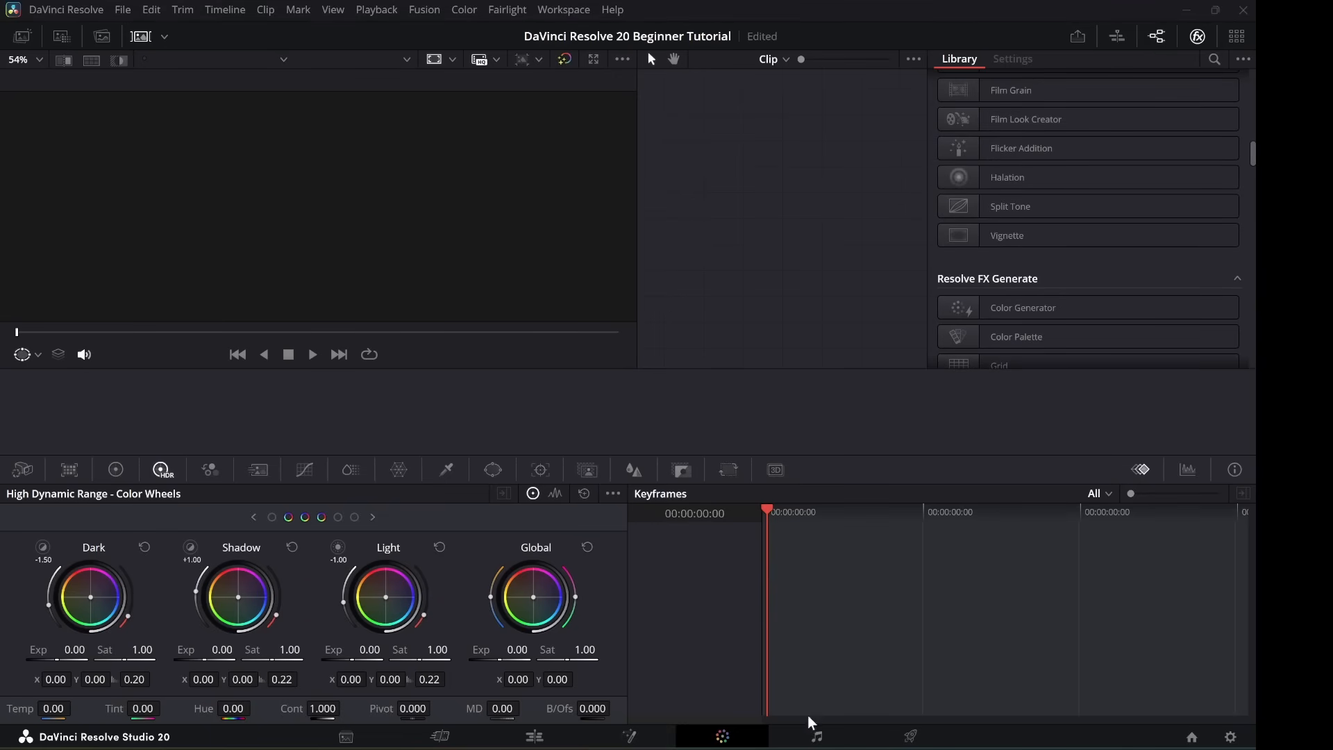
Move to the Fairlight page, showing the three Audio Clips files and loudness meters.
{"action": "left_click", "coordinate": [817, 736]}
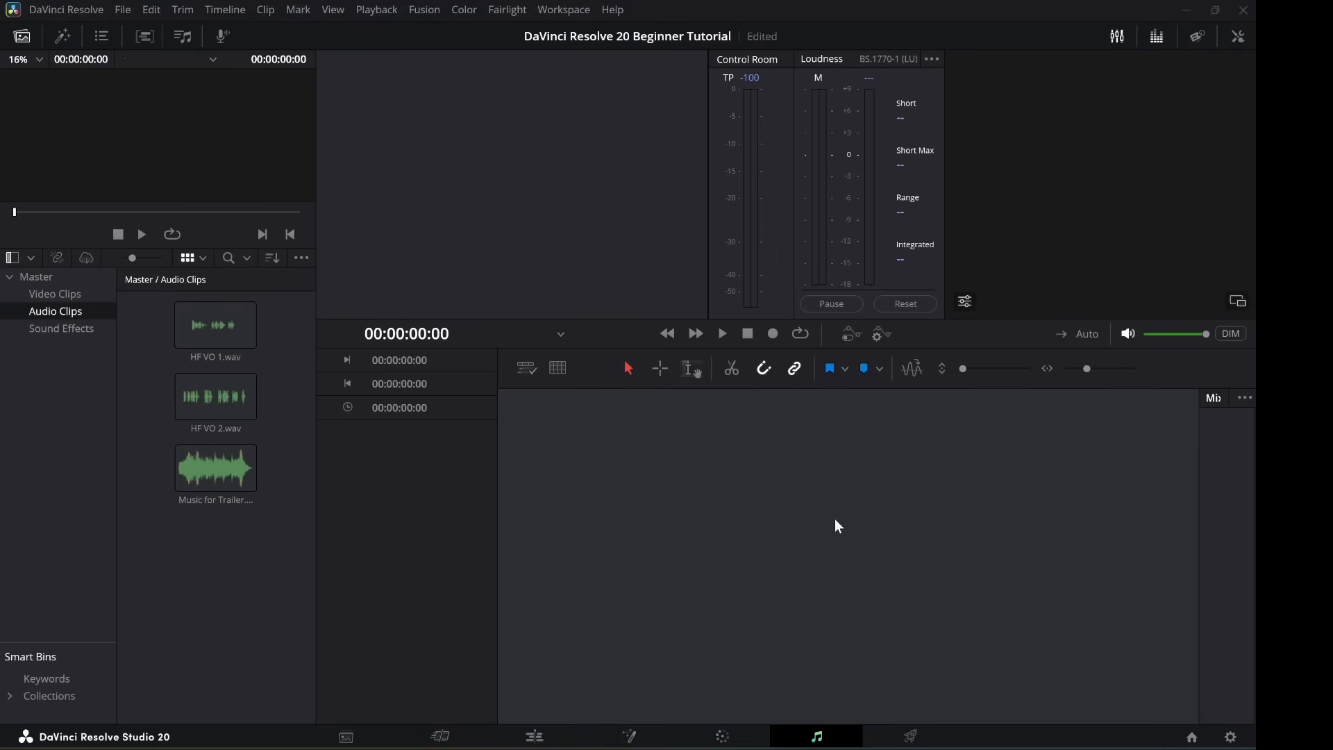
Look over the Deliver page render settings, then return to the Edit page.
{"action": "left_click", "coordinate": [911, 736]}
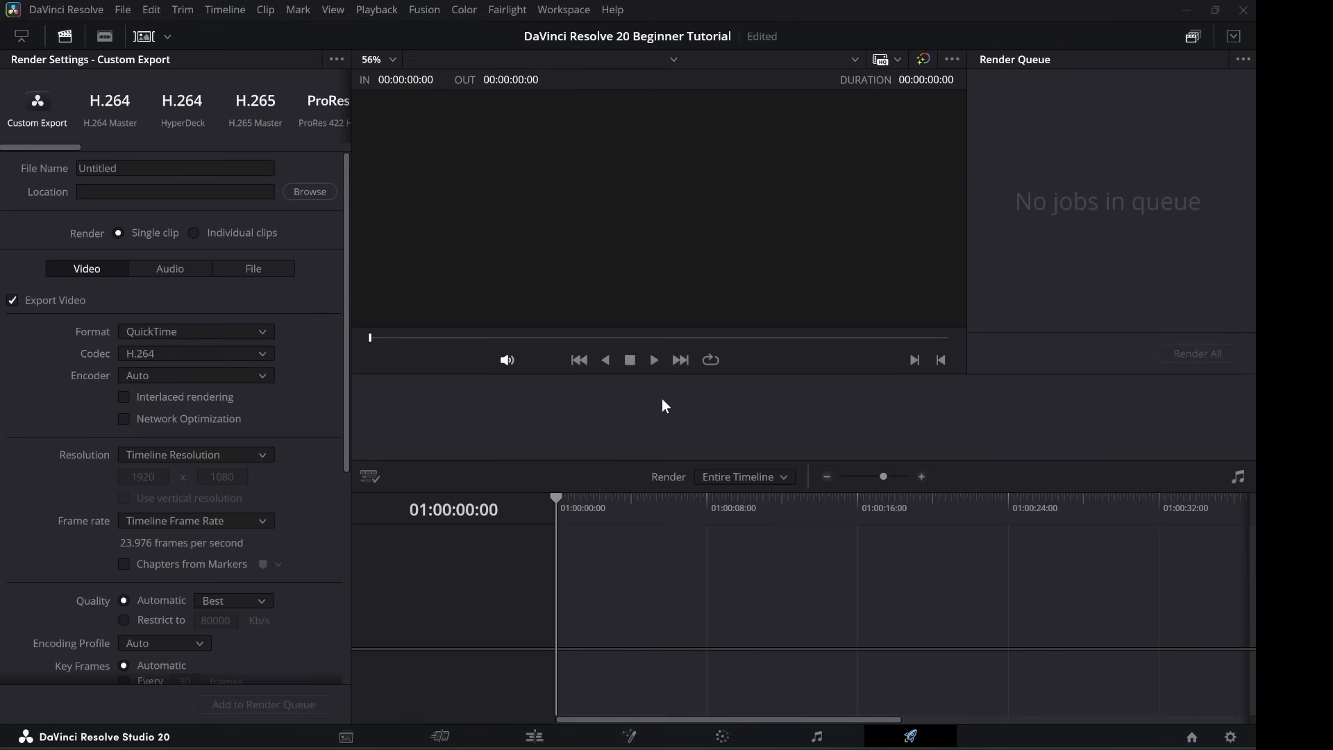
{"action": "left_click", "coordinate": [535, 734]}
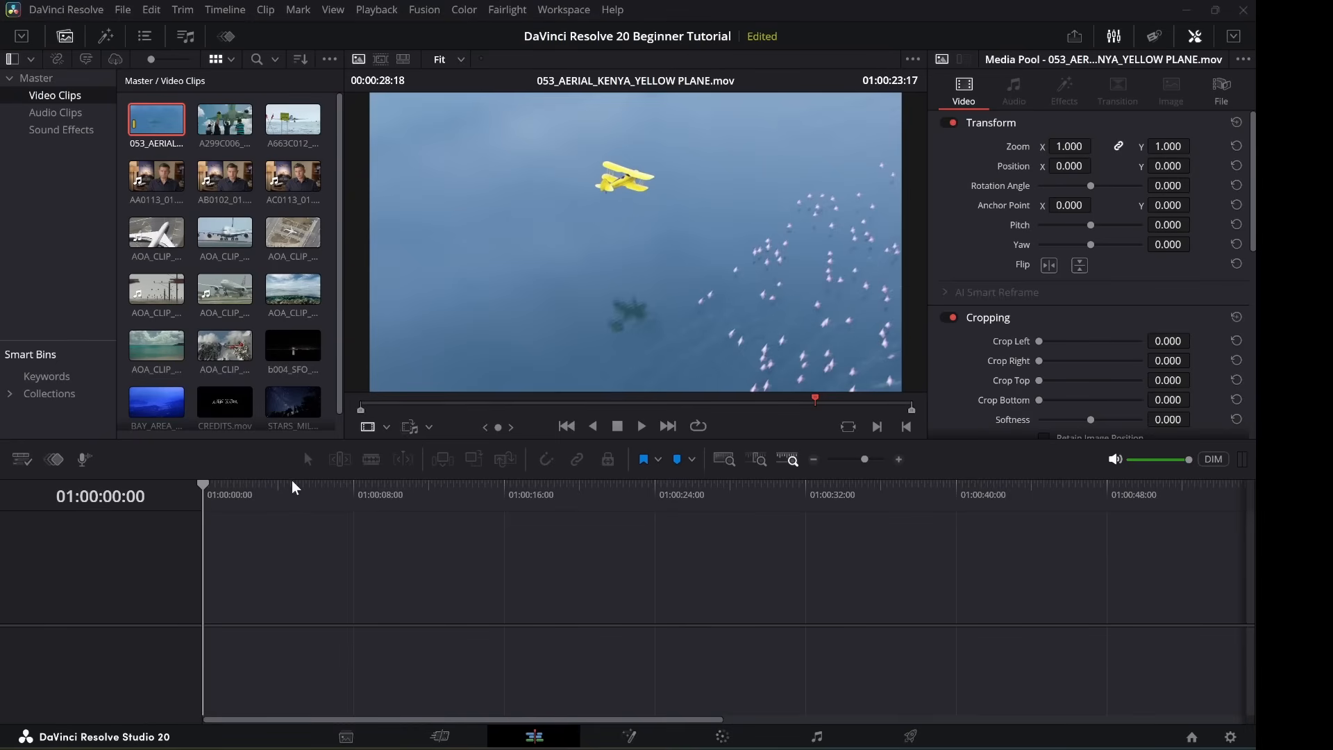
{"action": "left_click", "coordinate": [106, 40]}
{"action": "left_click", "coordinate": [67, 39]}
{"action": "left_click", "coordinate": [1154, 36]}
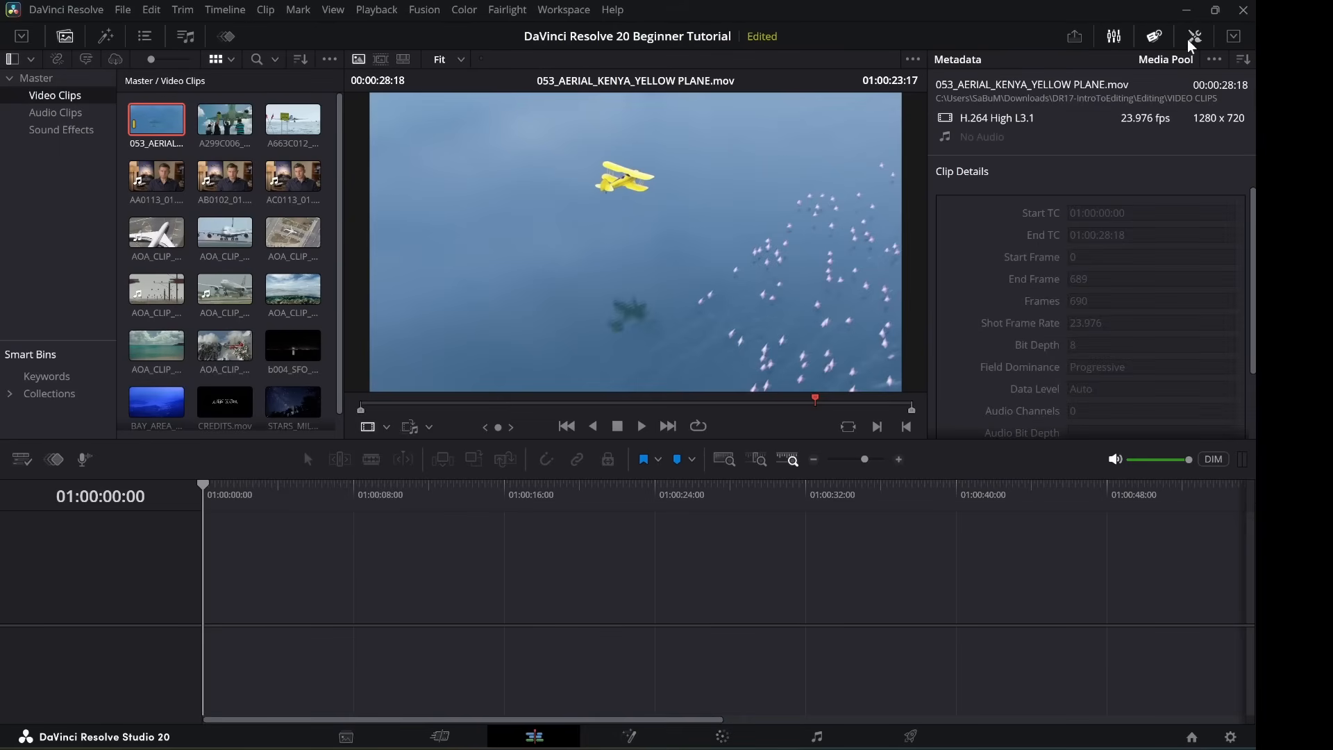
{"action": "left_click", "coordinate": [1193, 38]}
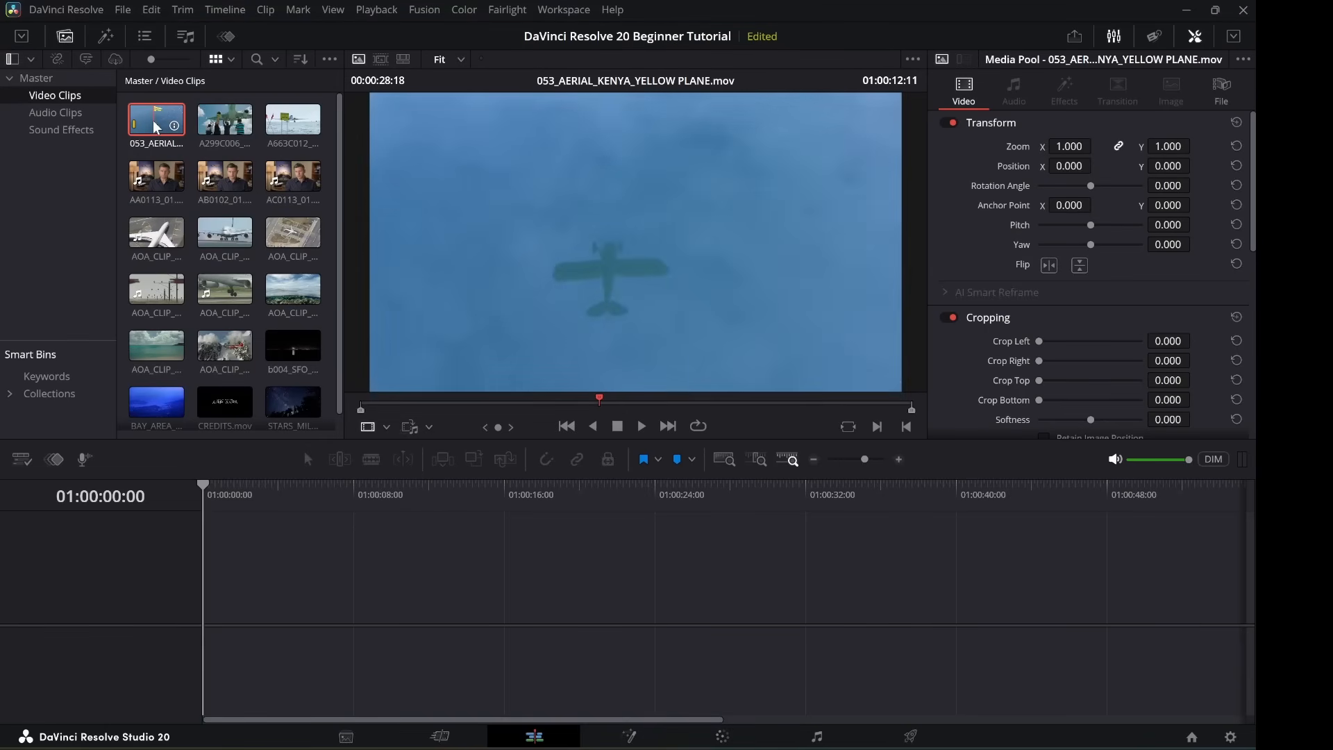
Drop 053_AERIAL_KENYA_YELLOW PLANE.mov onto V1 to create Timeline 1, then toggle the Media Pool panel.
{"action": "left_click_drag", "start_coordinate": [152, 127], "coordinate": [203, 583]}
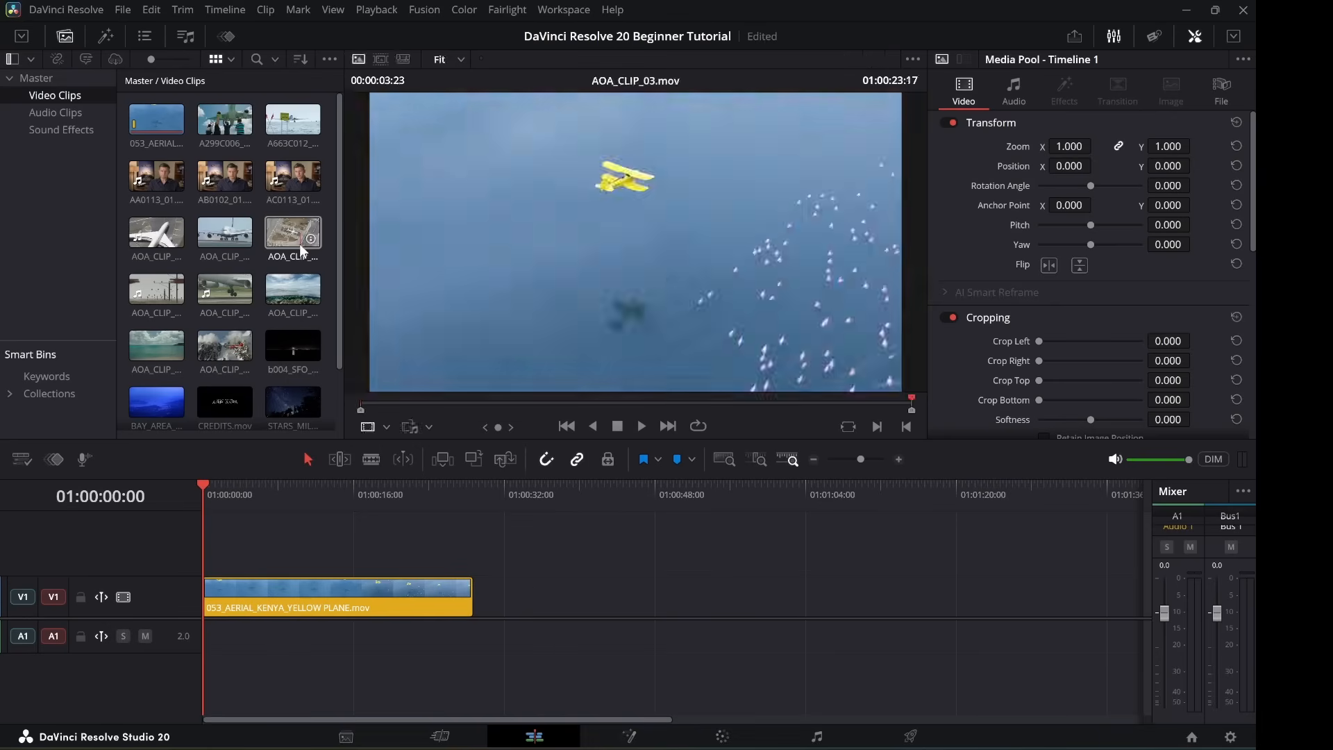
{"action": "scroll", "coordinate": [240, 368], "scroll_direction": "down", "scroll_amount": 2}
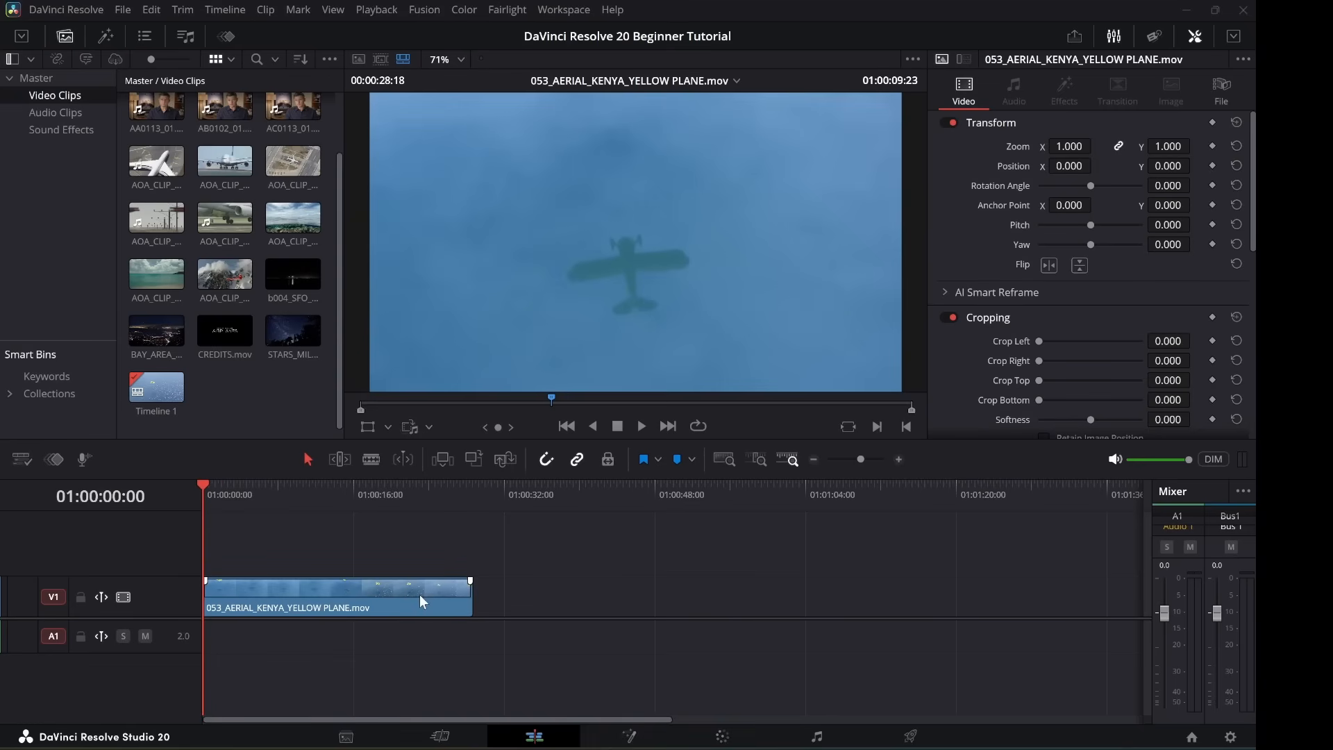
{"action": "left_click", "coordinate": [65, 38]}
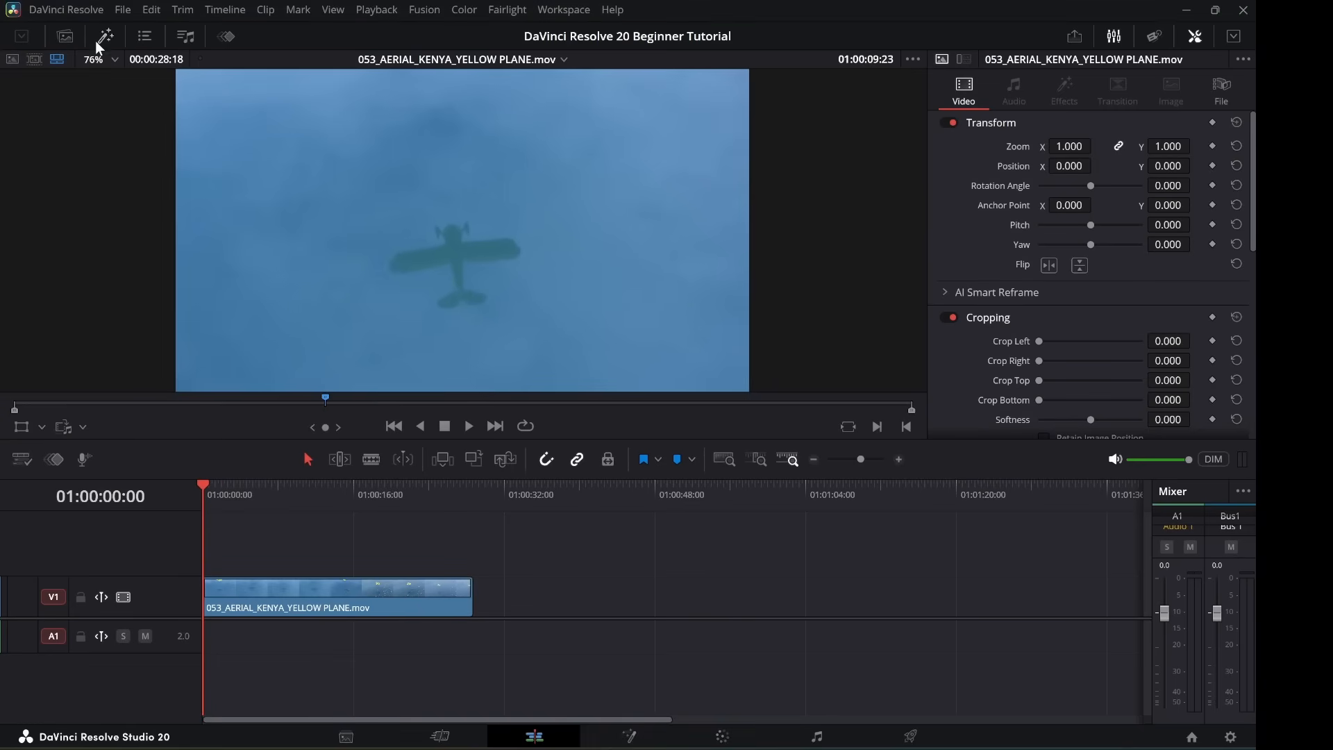
{"action": "left_click", "coordinate": [97, 42]}
{"action": "left_click", "coordinate": [68, 42]}
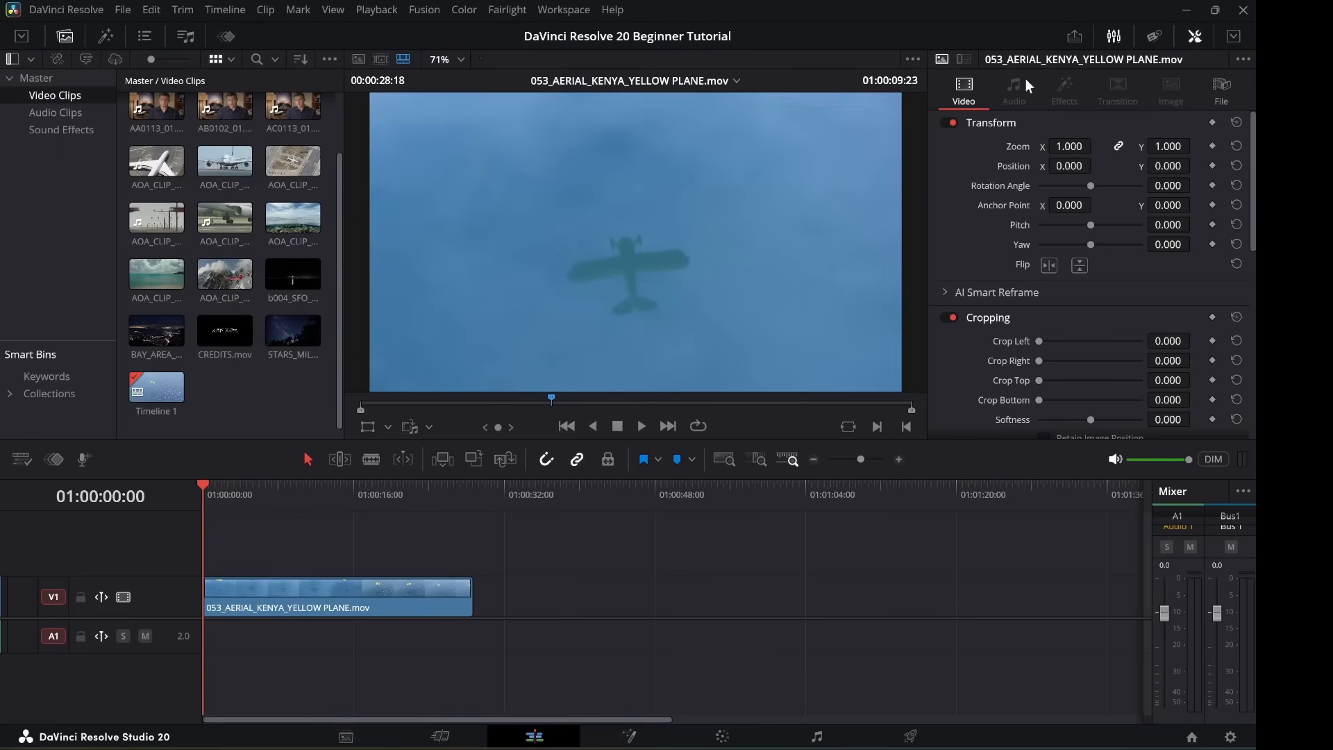
{"action": "left_click", "coordinate": [65, 33]}
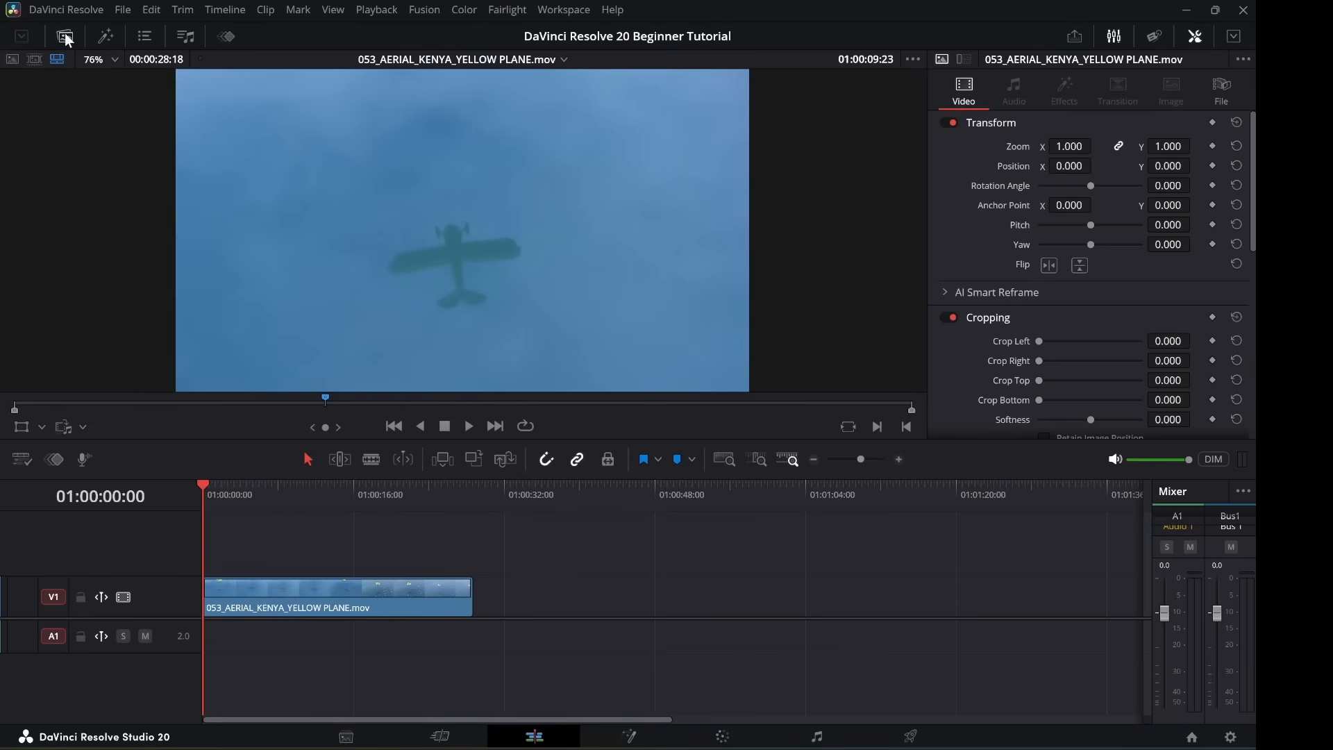
{"action": "left_click", "coordinate": [65, 33]}
{"action": "left_click", "coordinate": [64, 31]}
{"action": "left_click", "coordinate": [65, 32]}
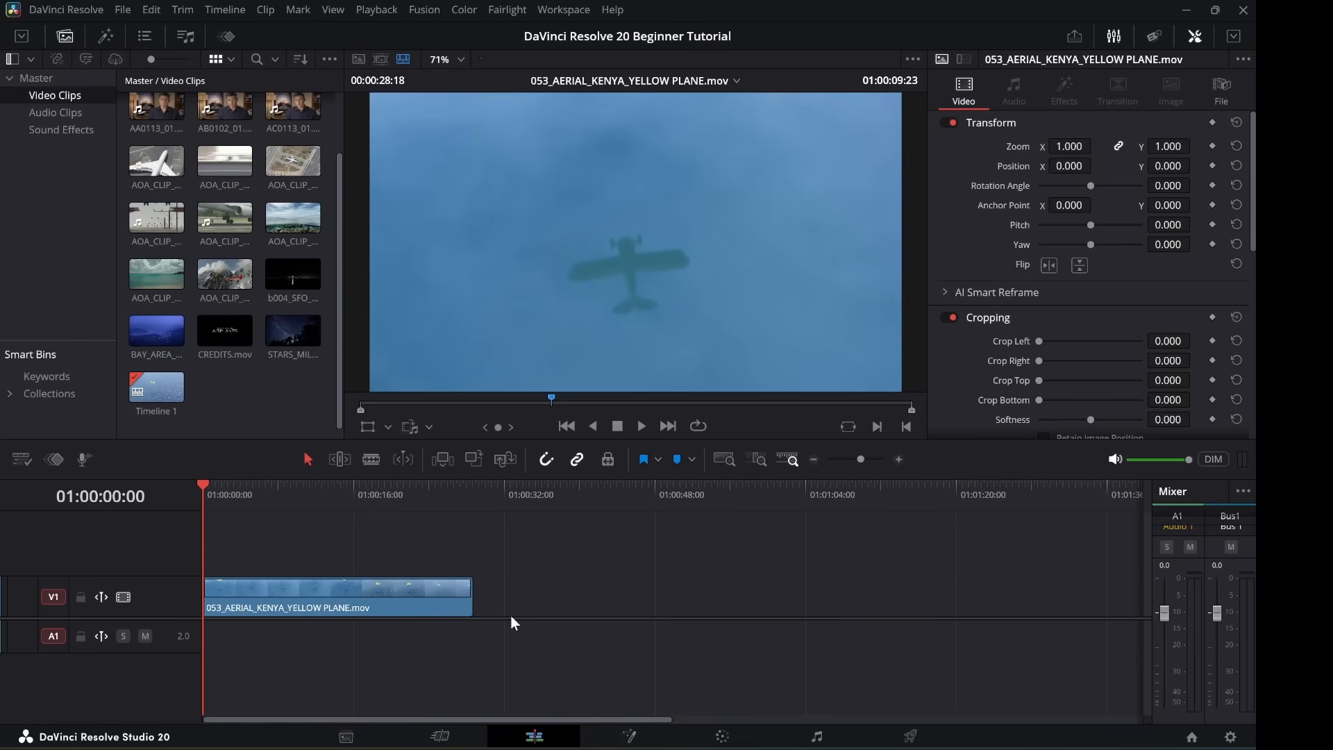
Select an AOA clip and swap the media pool for the effects toolbox's video transitions.
{"action": "right_click", "coordinate": [42, 178]}
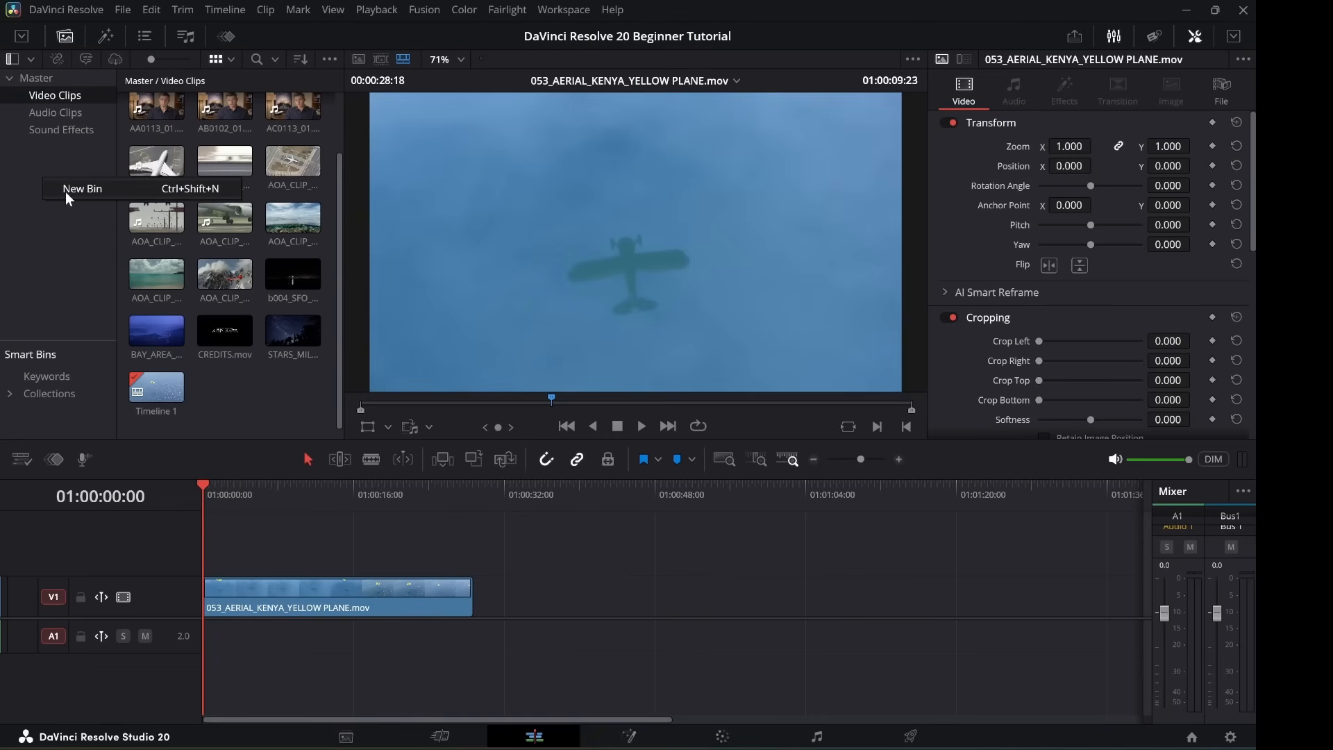
{"action": "left_click", "coordinate": [65, 192]}
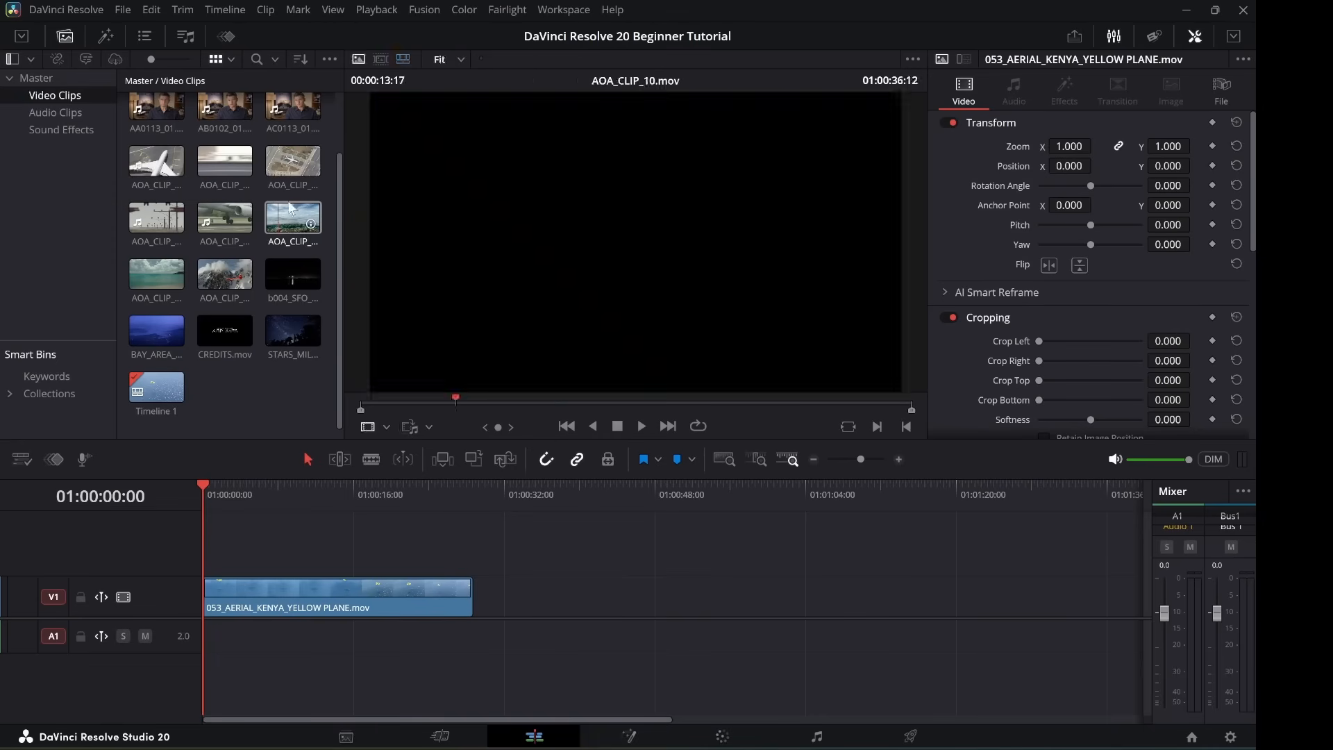
{"action": "left_click", "coordinate": [269, 208]}
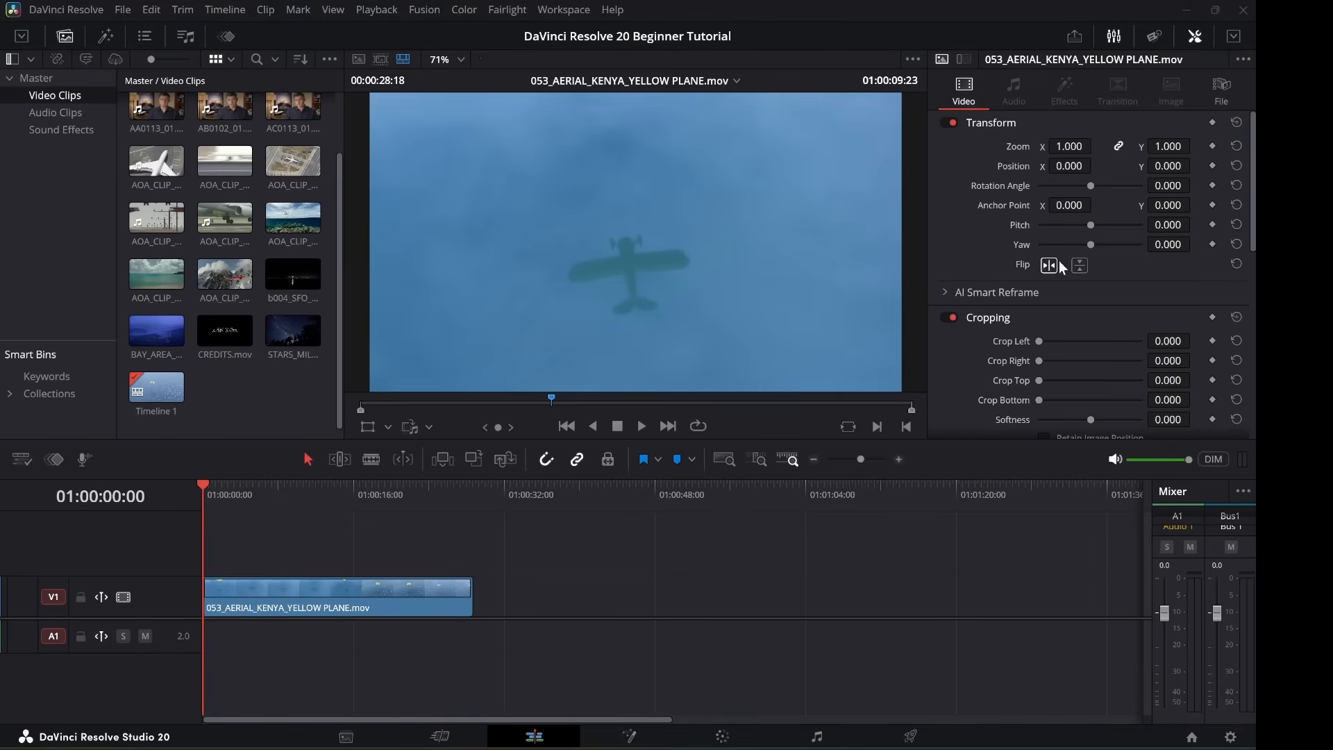
{"action": "left_click", "coordinate": [106, 36]}
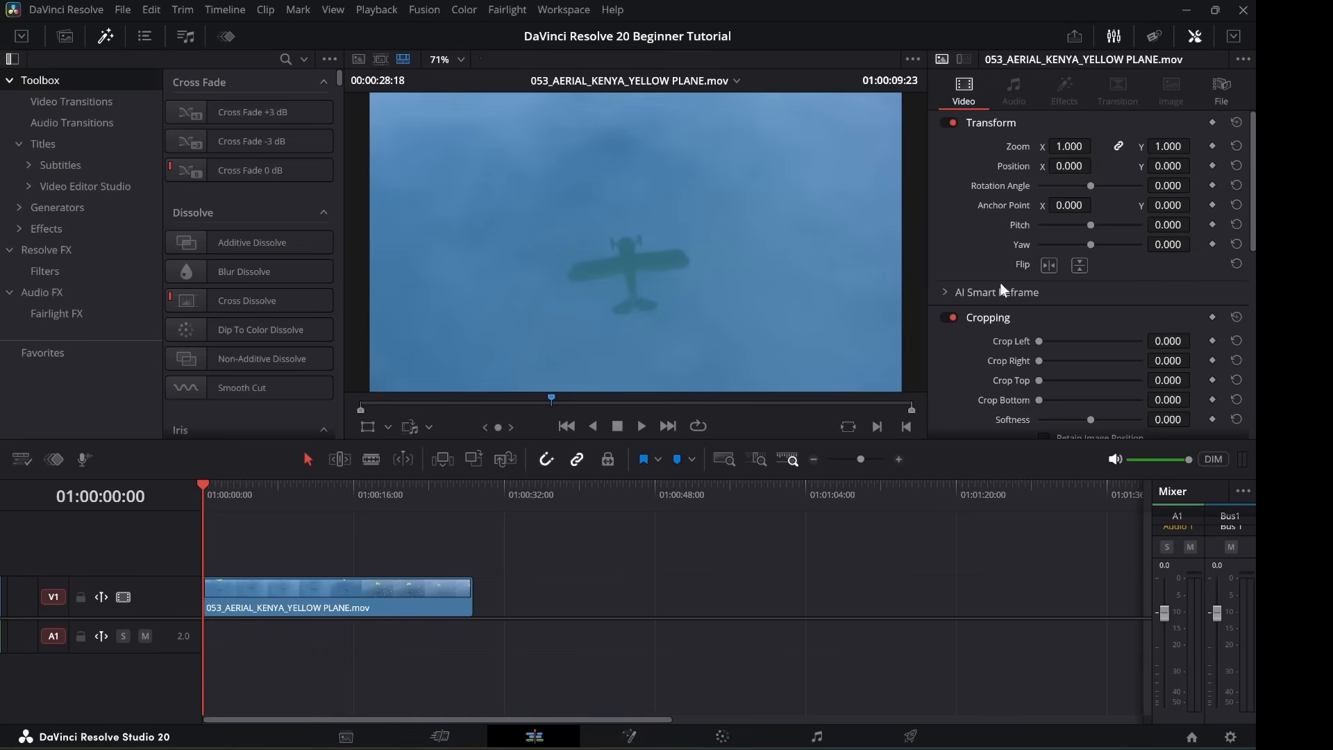
Scroll the Titles presets from Text and Text+ through Fusion Titles like Circus and Blue Prints.
{"action": "left_click", "coordinate": [71, 101]}
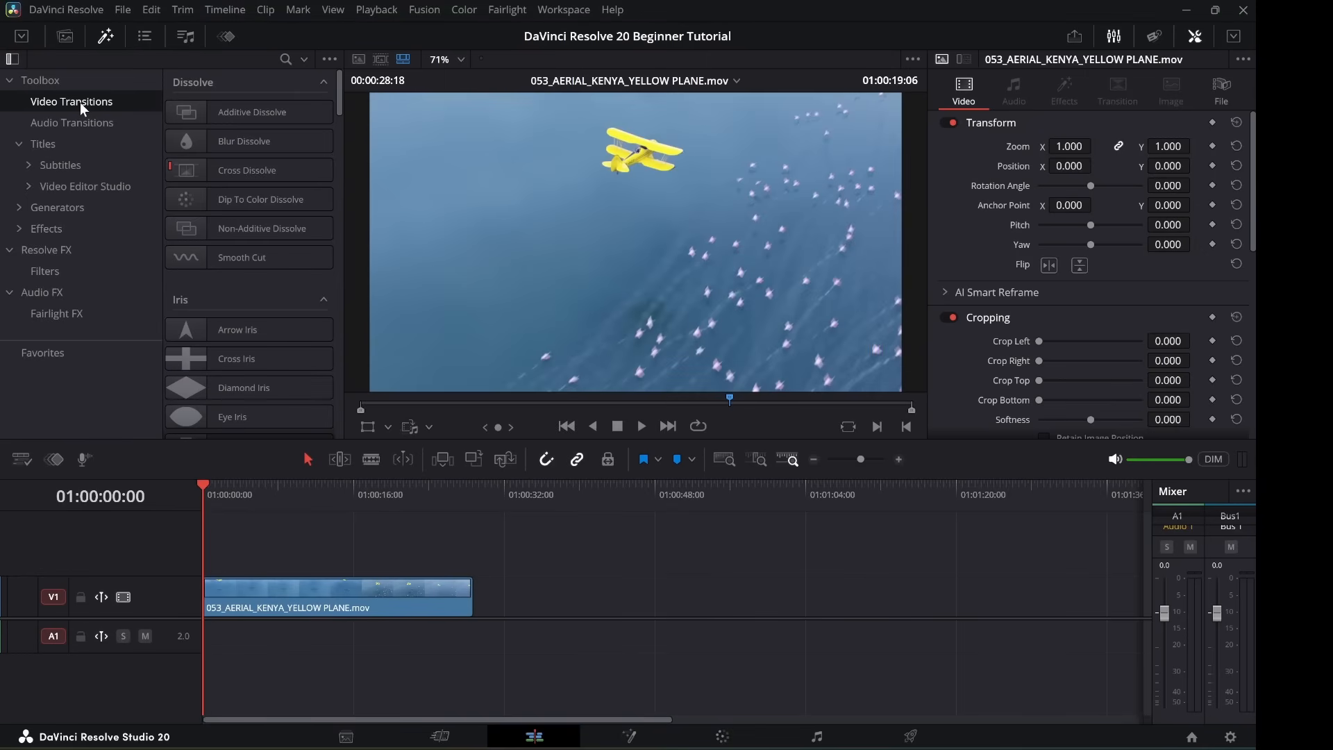
{"action": "left_click", "coordinate": [52, 143]}
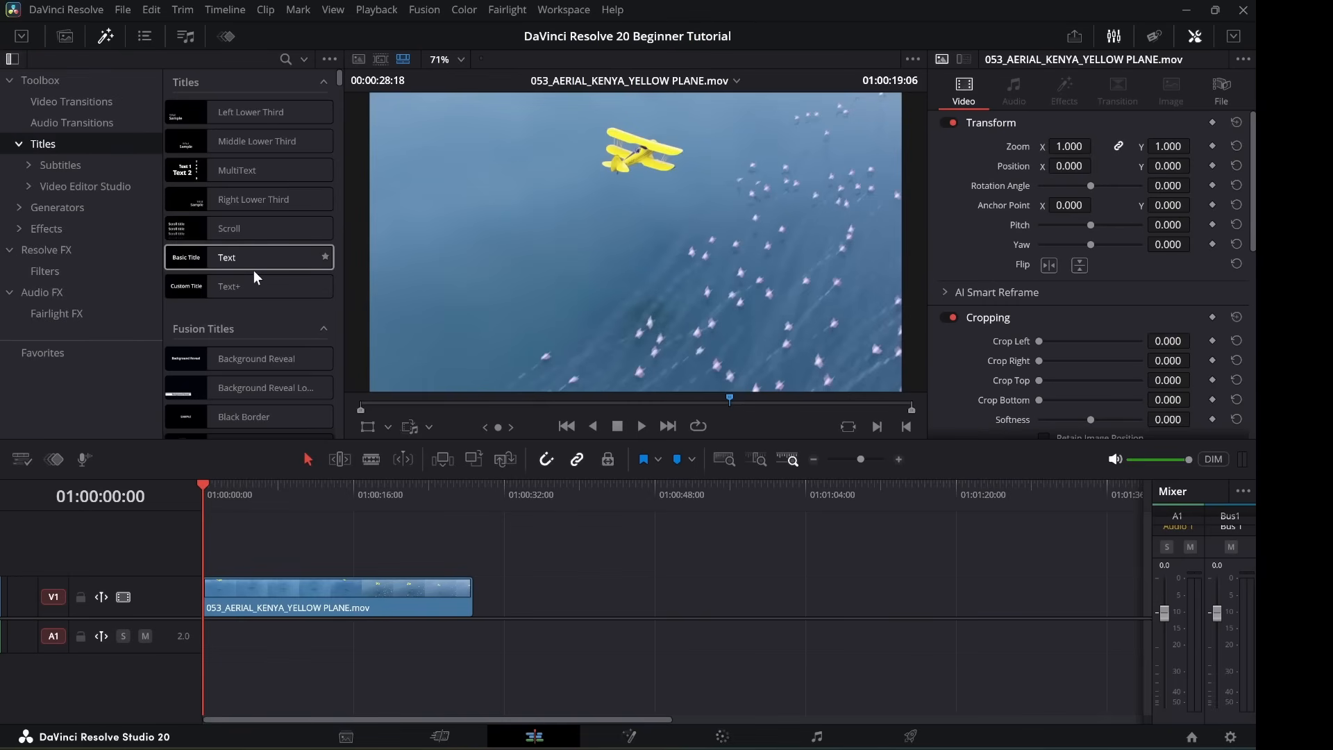
{"action": "scroll", "coordinate": [254, 272], "scroll_direction": "down", "scroll_amount": 3}
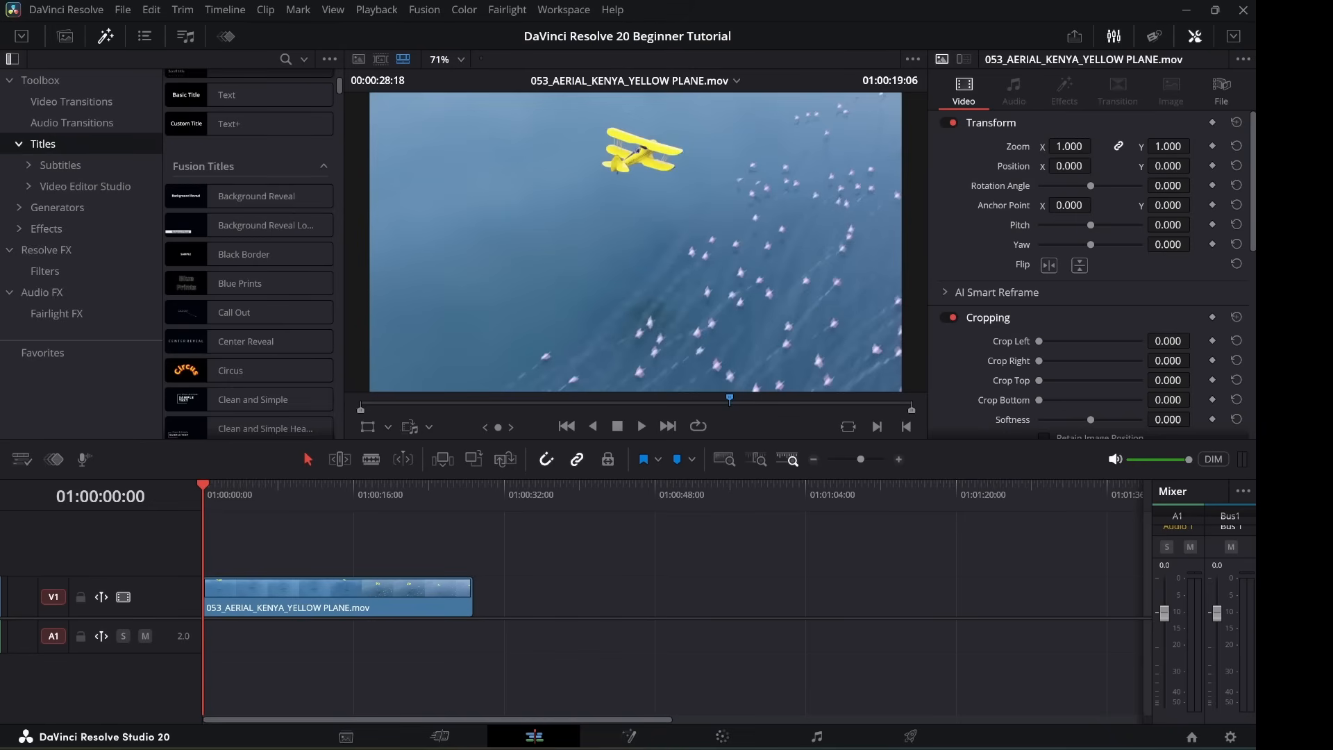
{"action": "scroll", "coordinate": [249, 278], "scroll_direction": "down", "scroll_amount": 1}
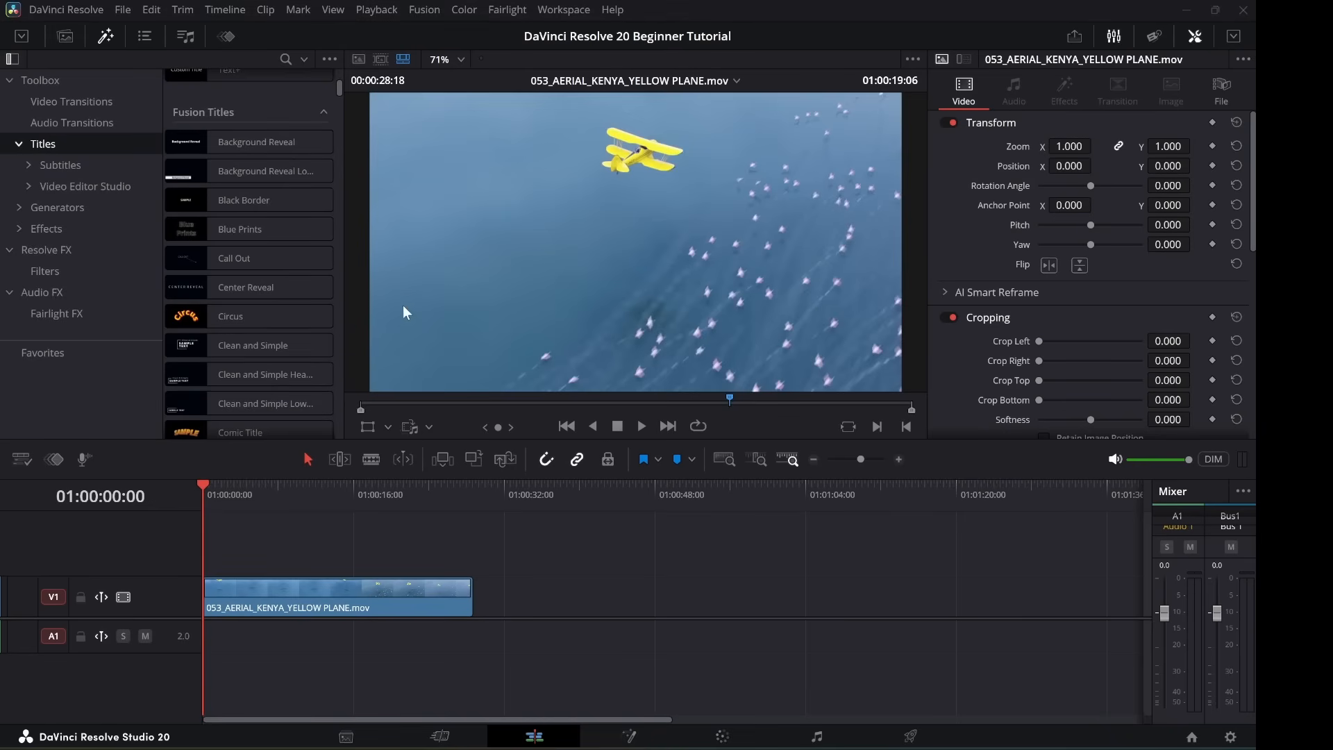
List the Generators presets and preview the Gradient Lines generator.
{"action": "left_click", "coordinate": [54, 211]}
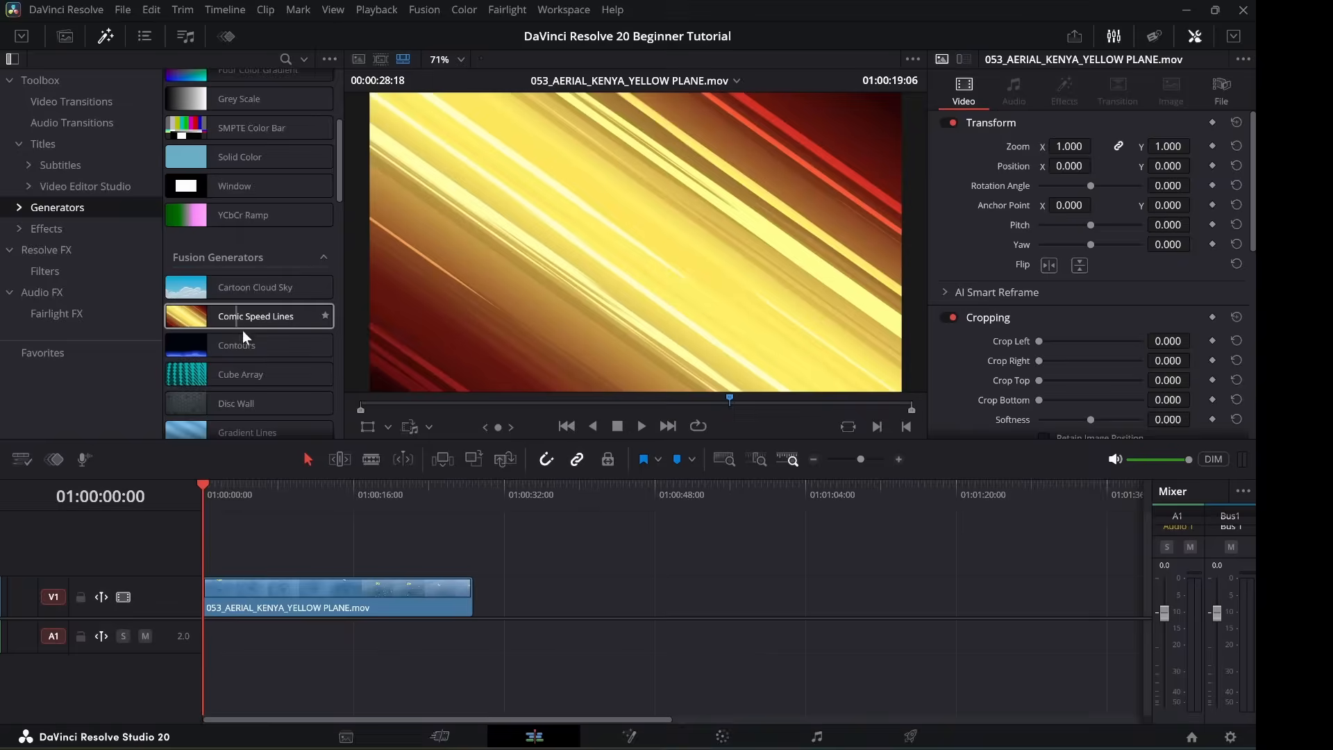
{"action": "scroll", "coordinate": [244, 319], "scroll_direction": "up", "scroll_amount": 5}
{"action": "scroll", "coordinate": [251, 343], "scroll_direction": "down", "scroll_amount": 2}
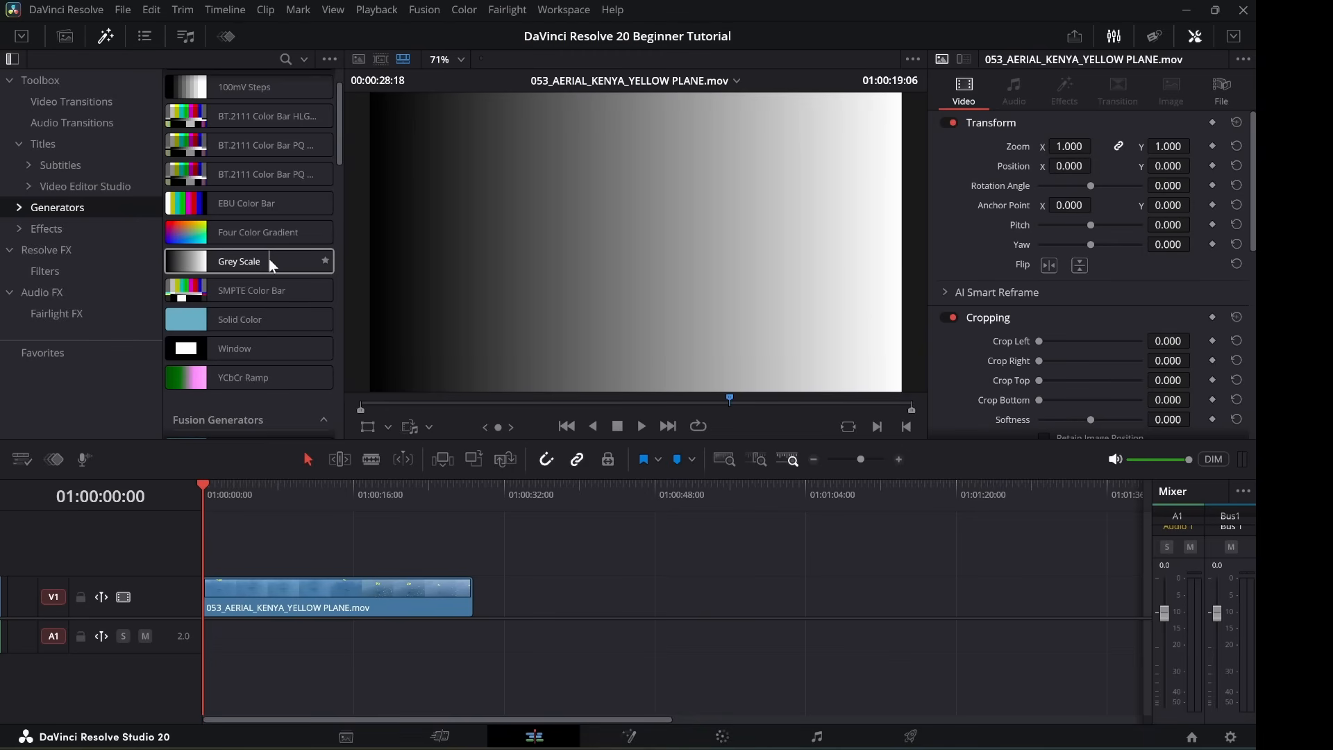
{"action": "scroll", "coordinate": [269, 258], "scroll_direction": "down", "scroll_amount": 15}
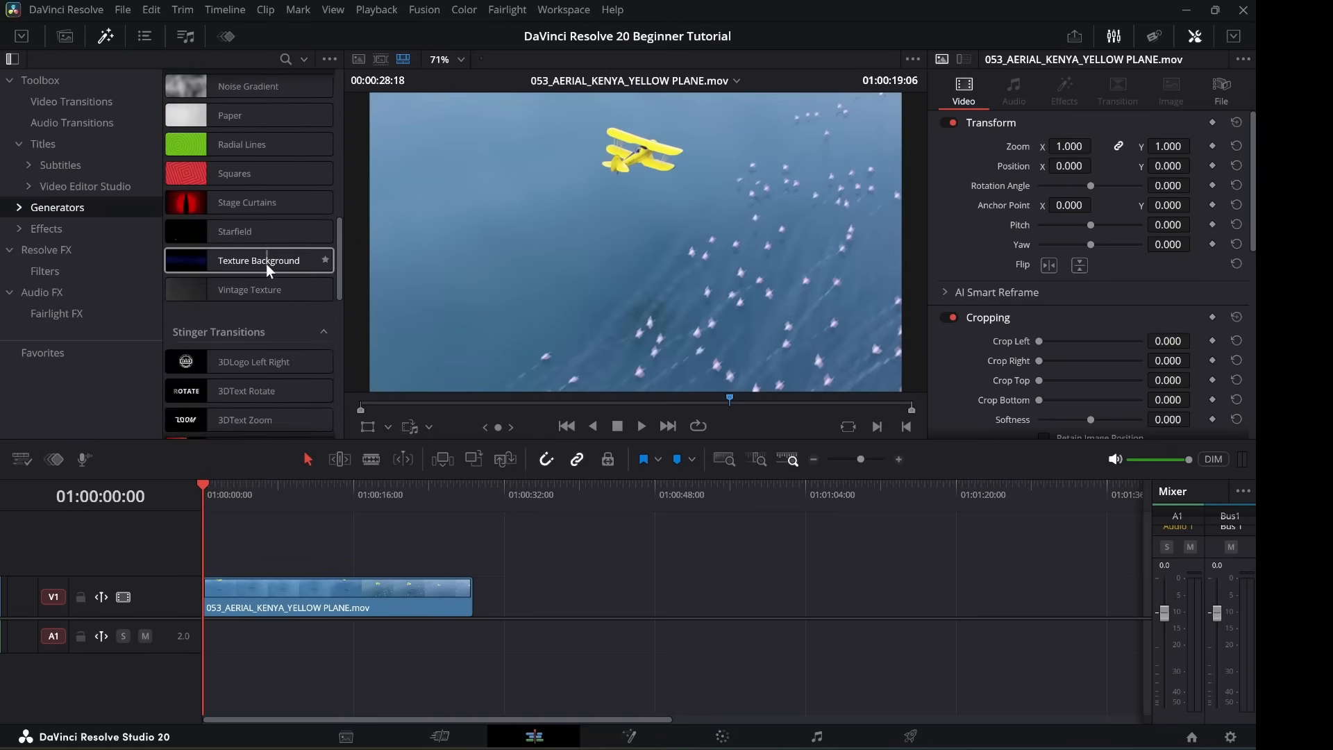
{"action": "scroll", "coordinate": [266, 268], "scroll_direction": "down", "scroll_amount": 5}
{"action": "scroll", "coordinate": [265, 269], "scroll_direction": "up", "scroll_amount": 9}
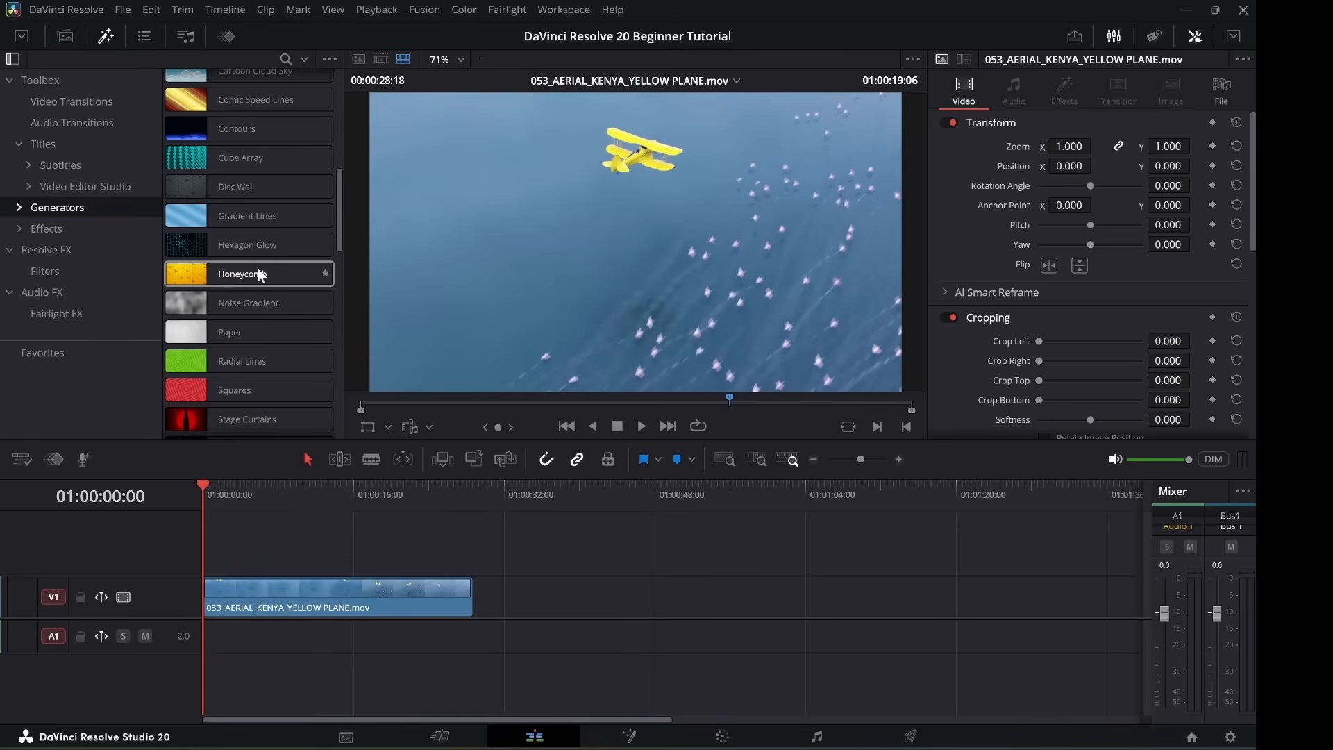
{"action": "left_click", "coordinate": [213, 221]}
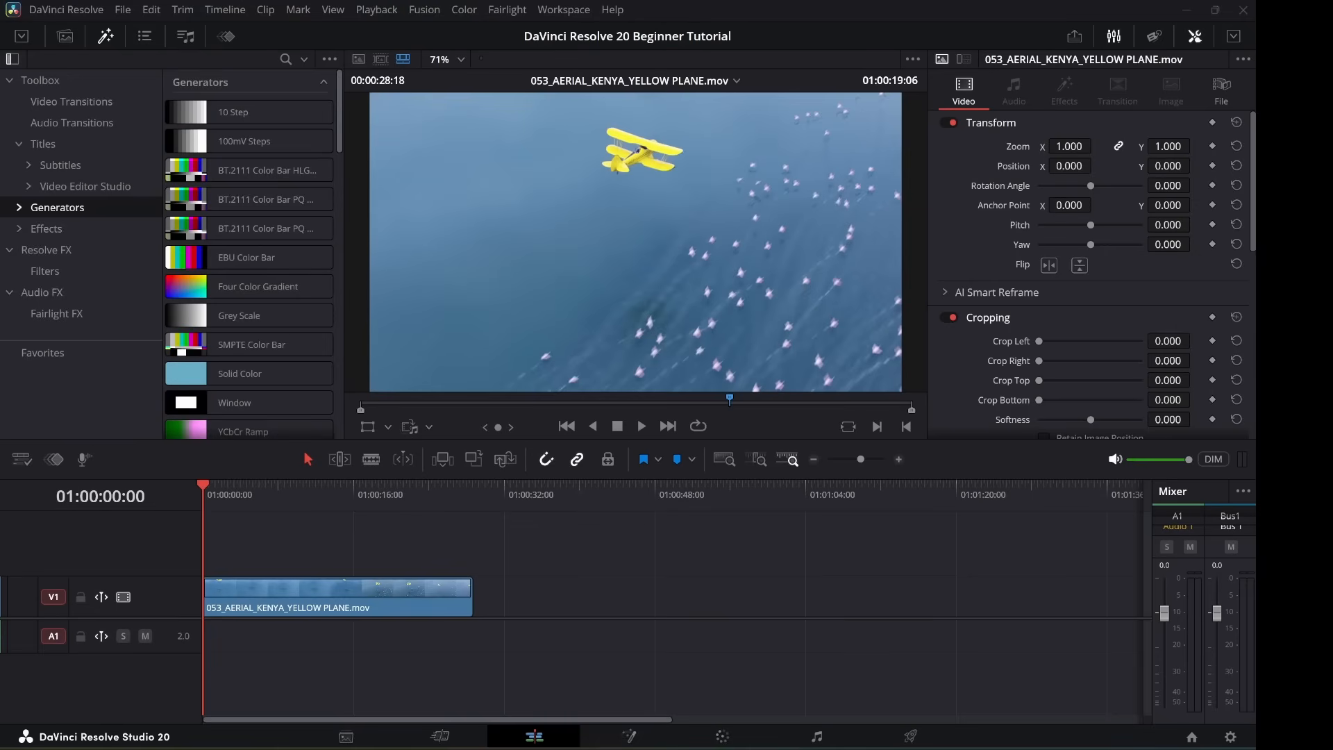
Show the Effects category, browsing Fusion Effects like Binoculars, CCTV, Comic Book and DVE.
{"action": "left_click", "coordinate": [51, 231]}
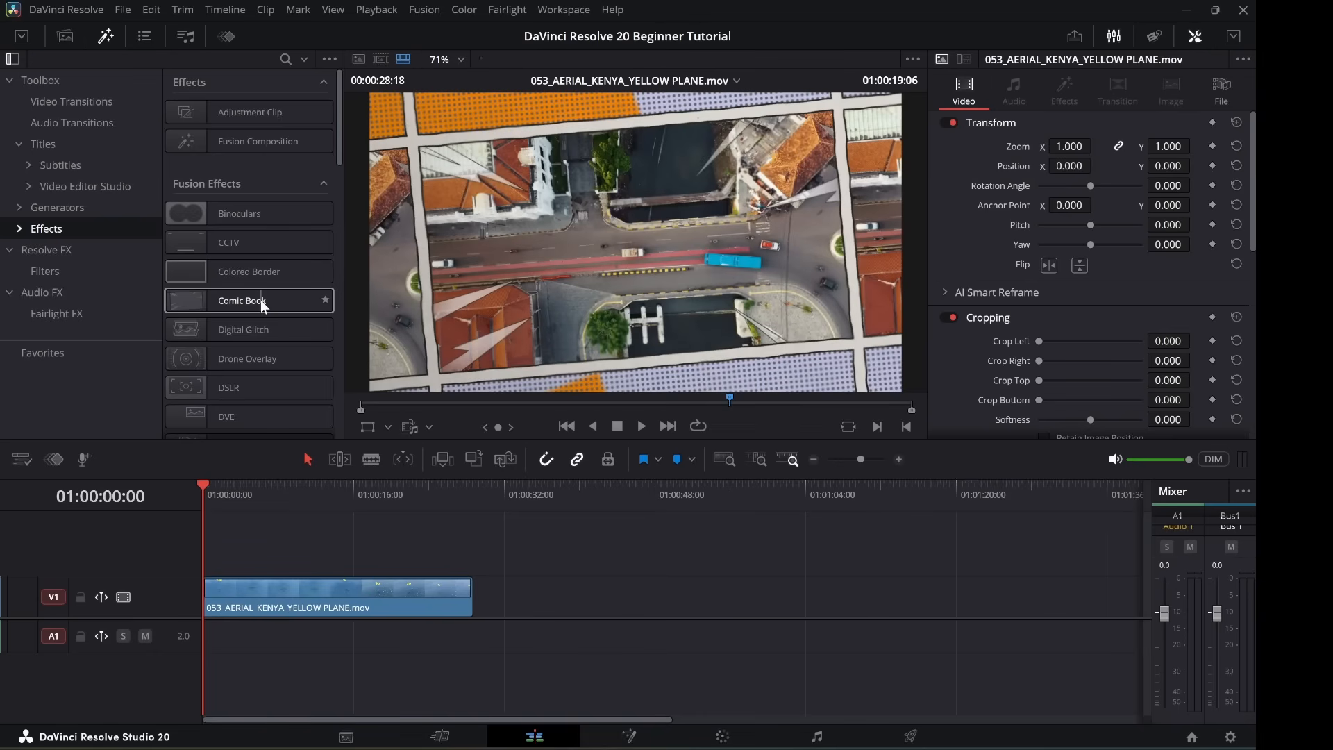
{"action": "scroll", "coordinate": [261, 319], "scroll_direction": "down", "scroll_amount": 8}
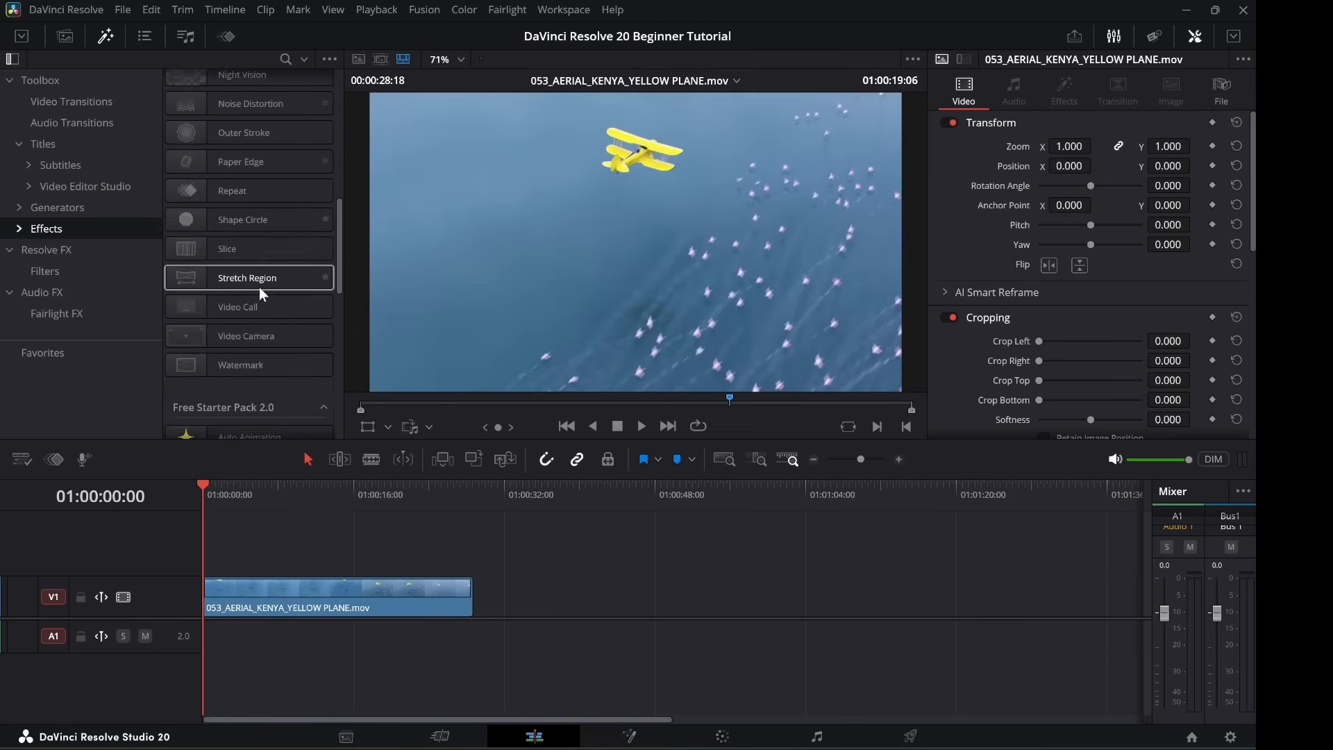
{"action": "scroll", "coordinate": [261, 293], "scroll_direction": "up", "scroll_amount": 6}
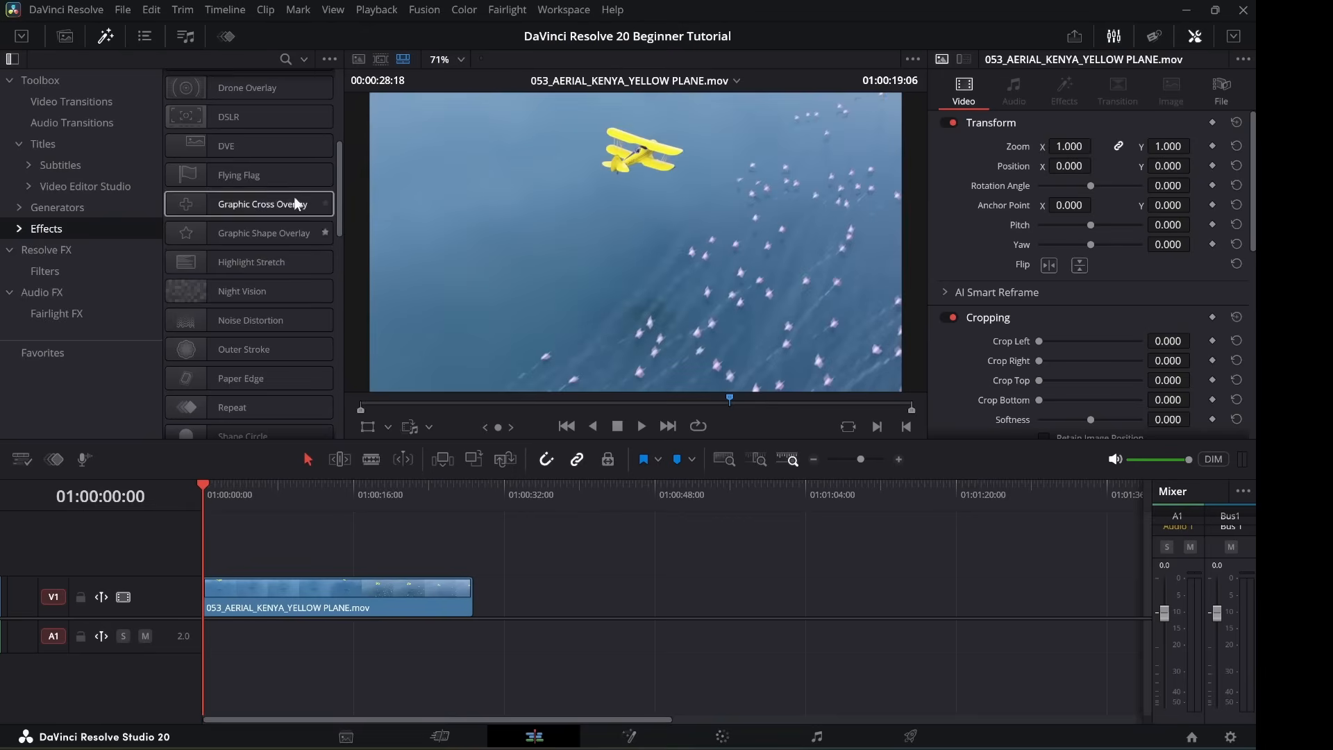
{"action": "scroll", "coordinate": [249, 264], "scroll_direction": "up", "scroll_amount": 4}
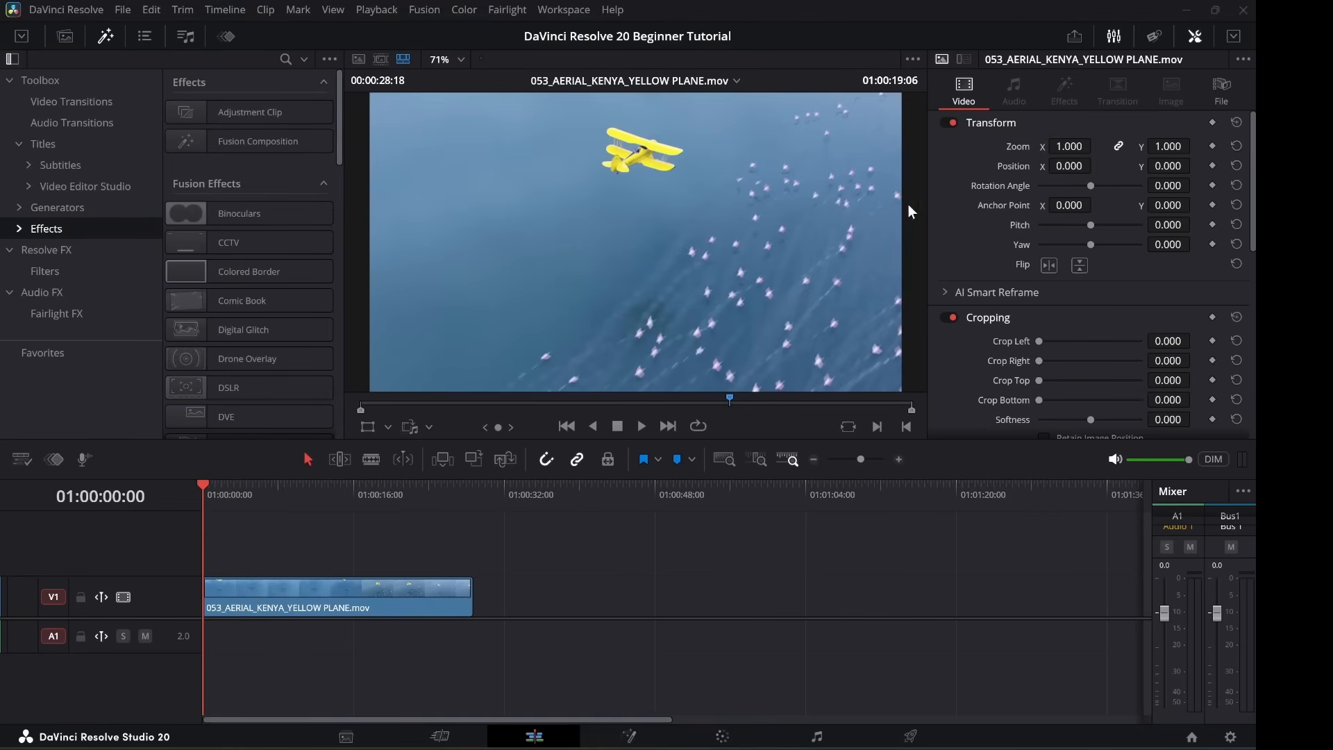
Pass through Resolve FX, then list Audio FX Fairlight plugins such as Chorus, De-Esser and Delay.
{"action": "left_click", "coordinate": [61, 252]}
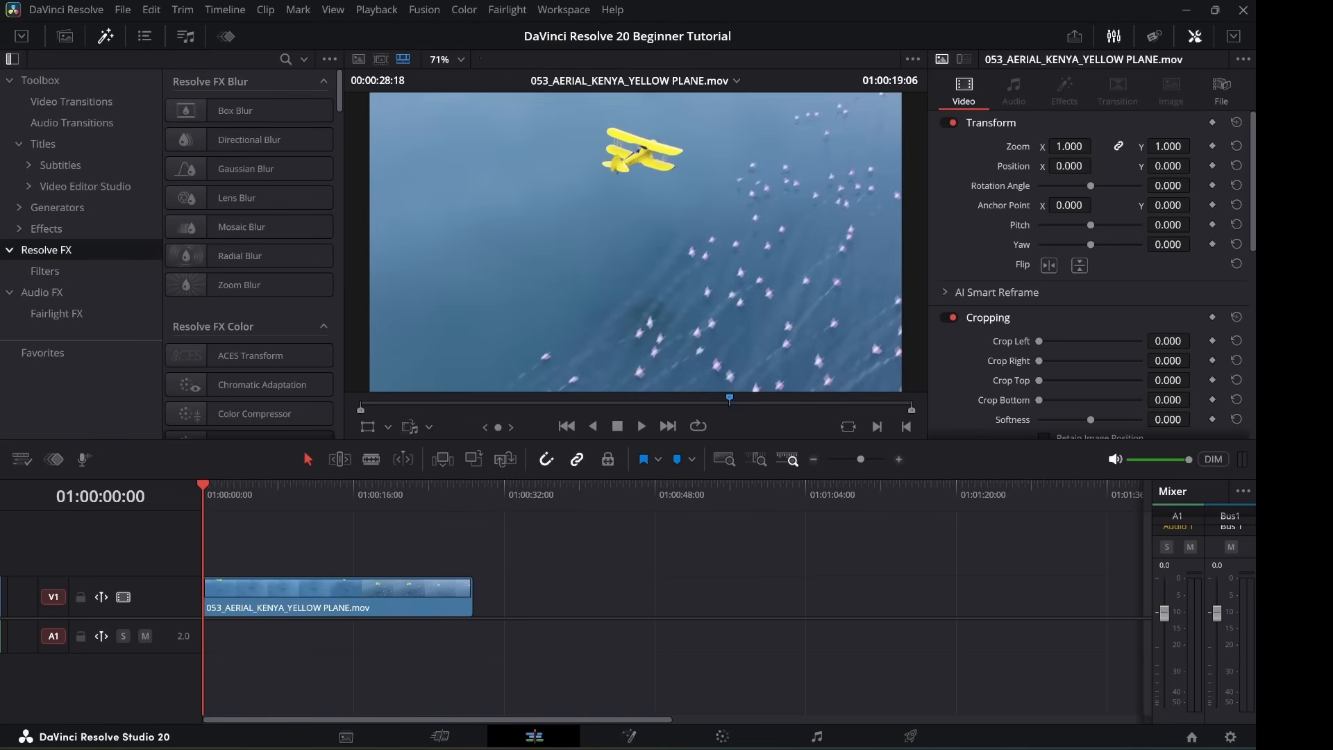
{"action": "left_click", "coordinate": [48, 294]}
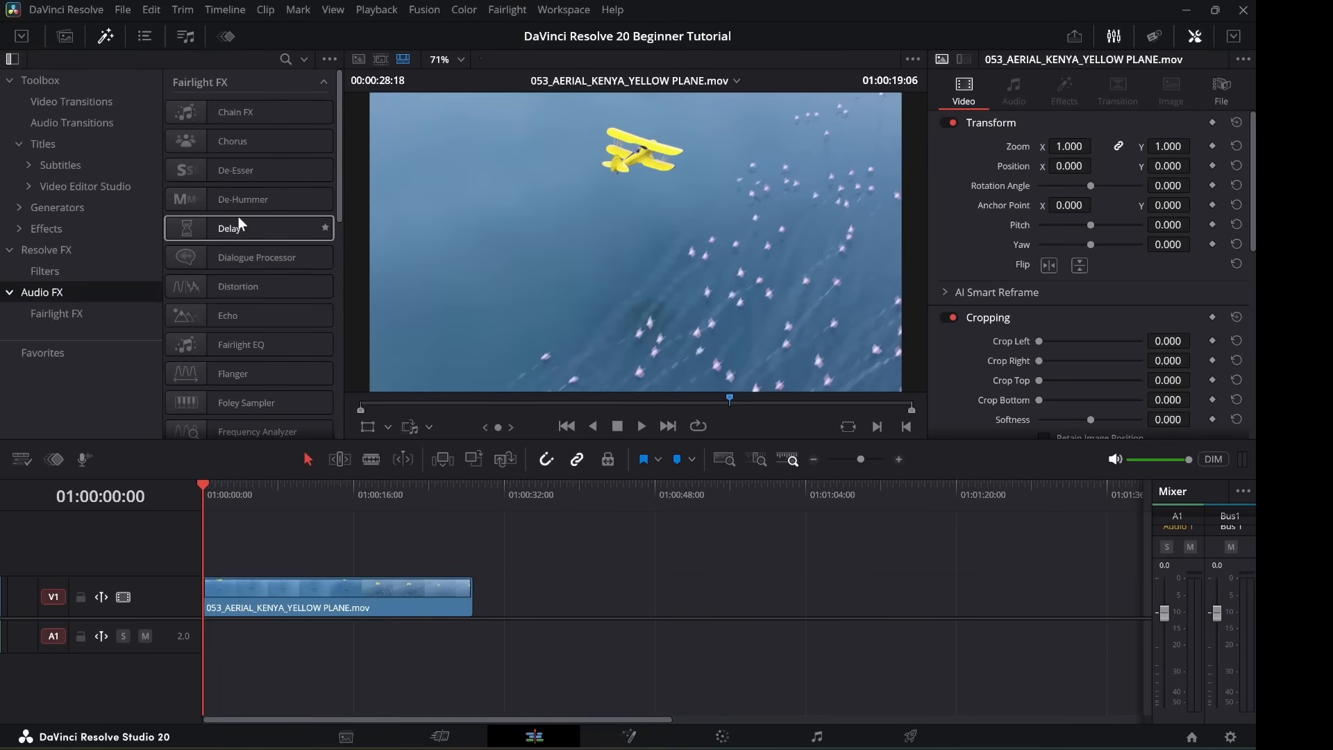
{"action": "scroll", "coordinate": [254, 208], "scroll_direction": "down", "scroll_amount": 5}
{"action": "scroll", "coordinate": [255, 229], "scroll_direction": "up", "scroll_amount": 4}
{"action": "scroll", "coordinate": [252, 243], "scroll_direction": "down", "scroll_amount": 4}
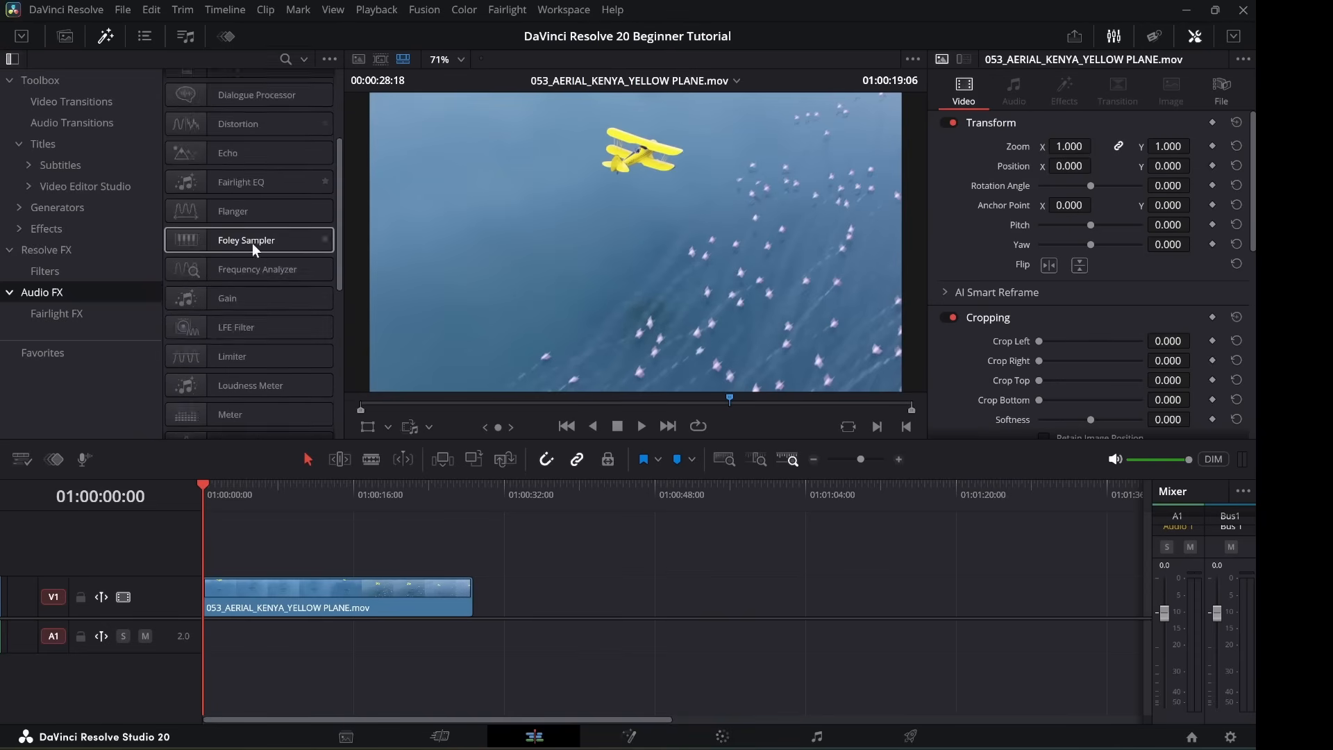
{"action": "scroll", "coordinate": [254, 248], "scroll_direction": "up", "scroll_amount": 6}
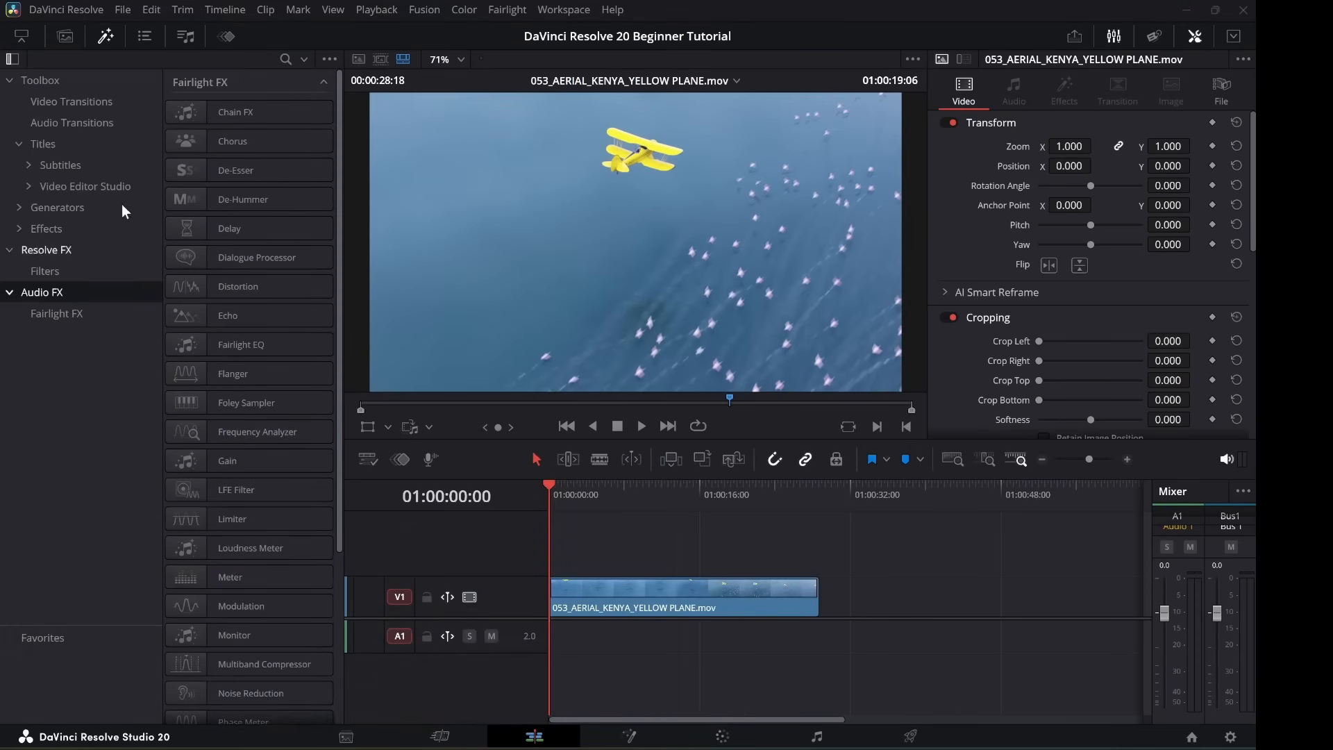
Try Edit Index and Sound Library, then show the Keyframes parameter list above the Video Clips bin.
{"action": "left_click", "coordinate": [148, 35]}
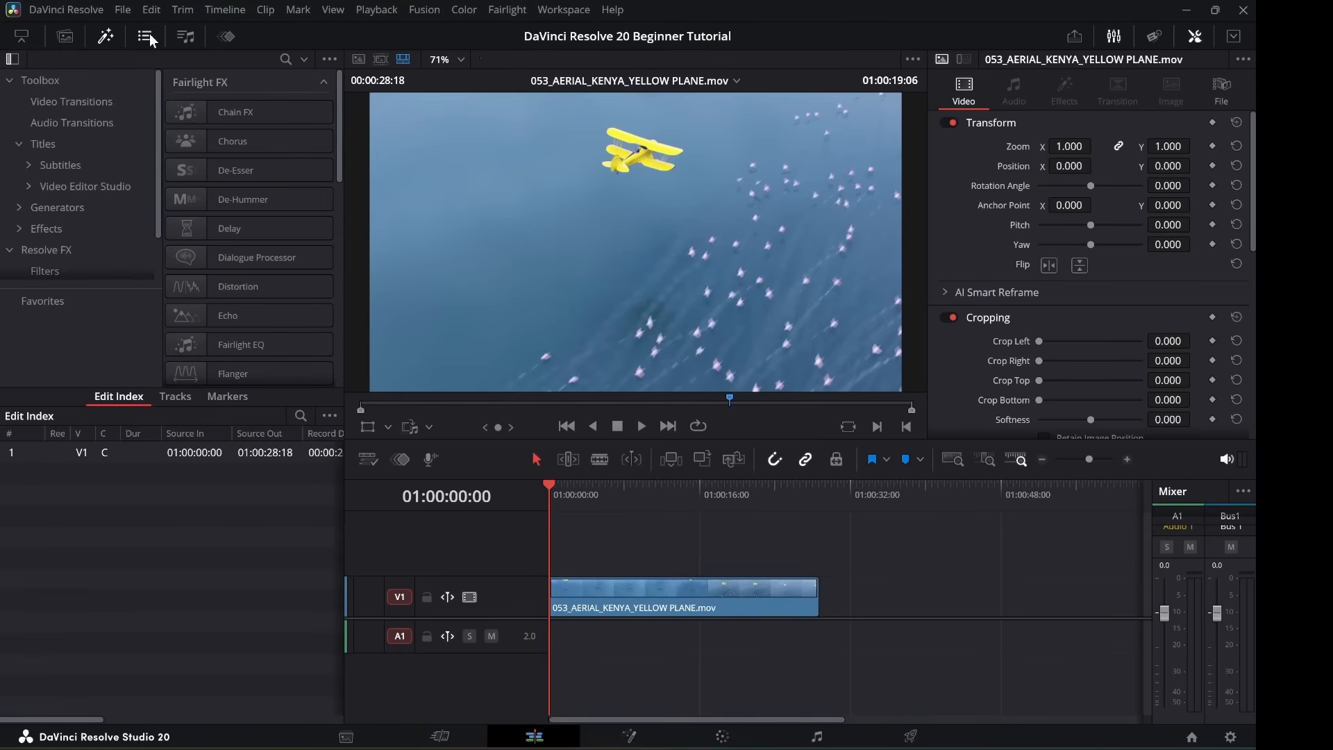
{"action": "left_click", "coordinate": [186, 38]}
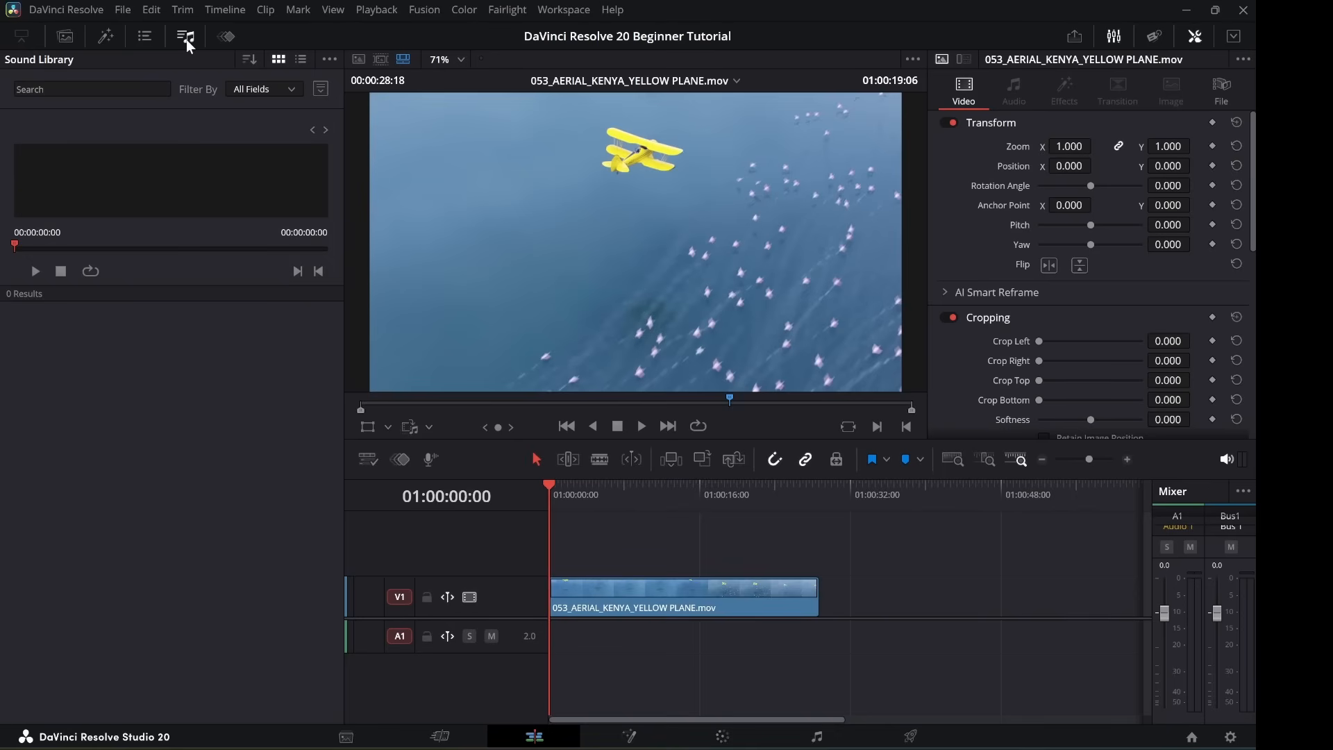
{"action": "left_click", "coordinate": [228, 36]}
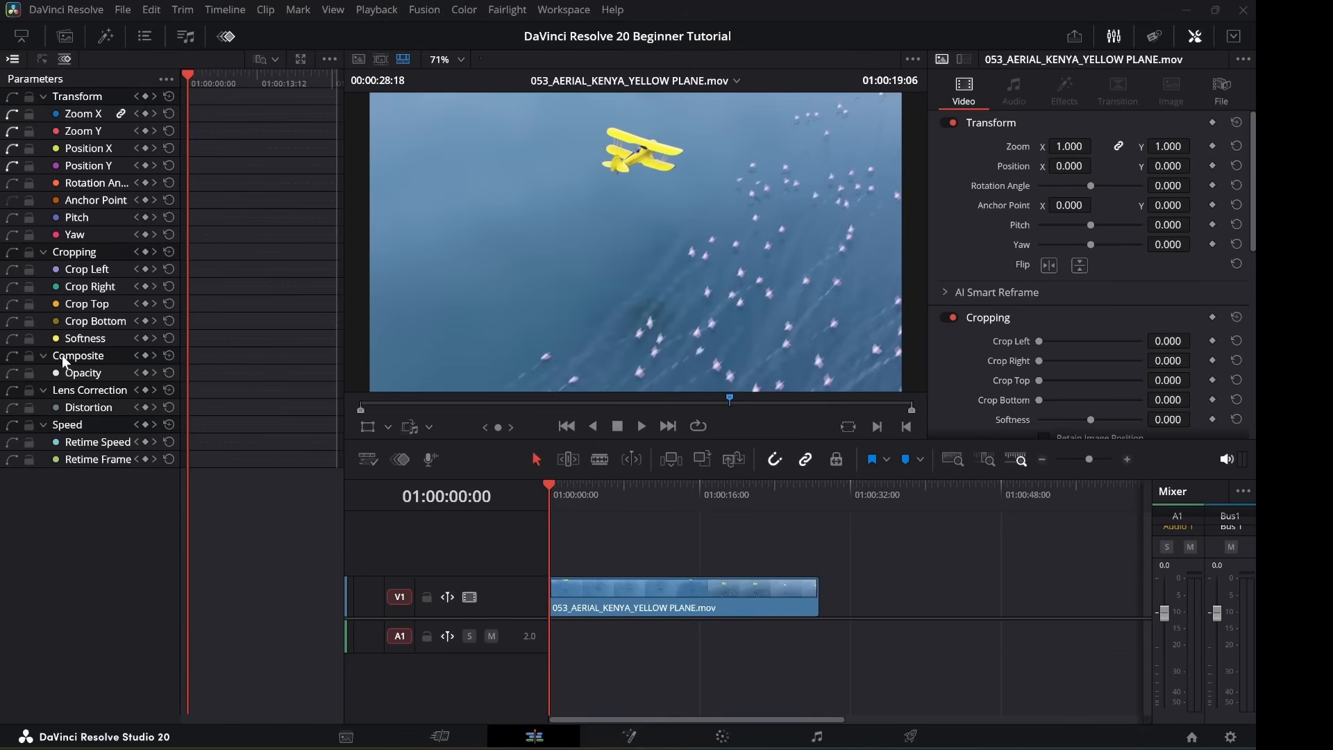
{"action": "left_click", "coordinate": [65, 37]}
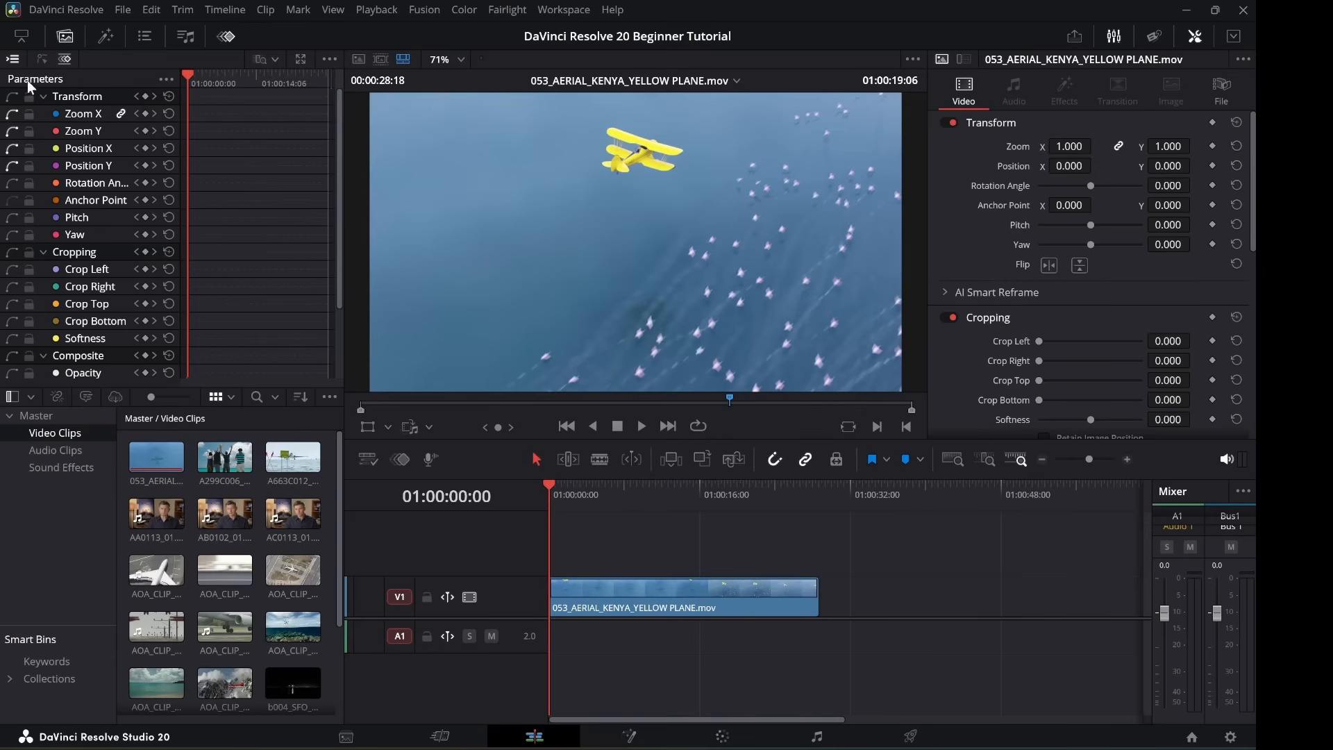
Close the keyframe editor, zoom the plane clip to 0.970, tilt its rotation, then reset the transform.
{"action": "left_click", "coordinate": [22, 36]}
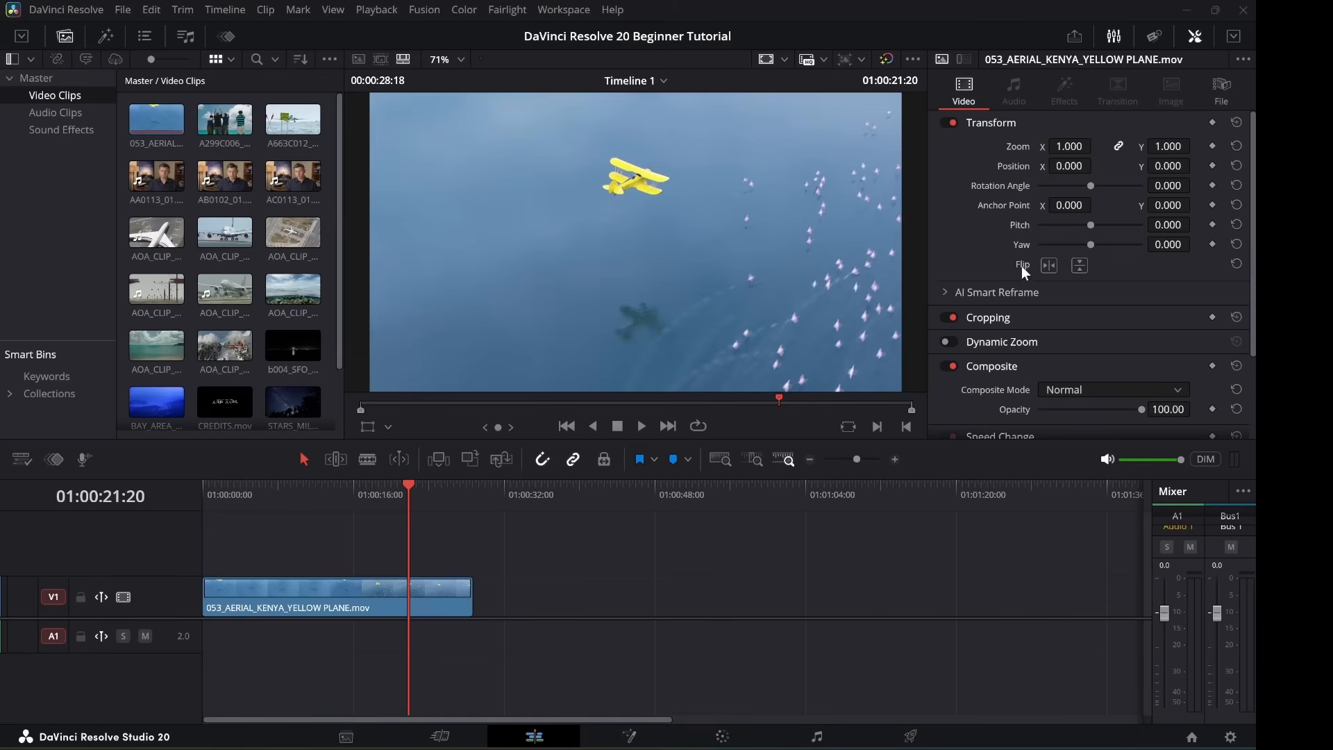
{"action": "left_click_drag", "start_coordinate": [1066, 148], "coordinate": [1096, 166]}
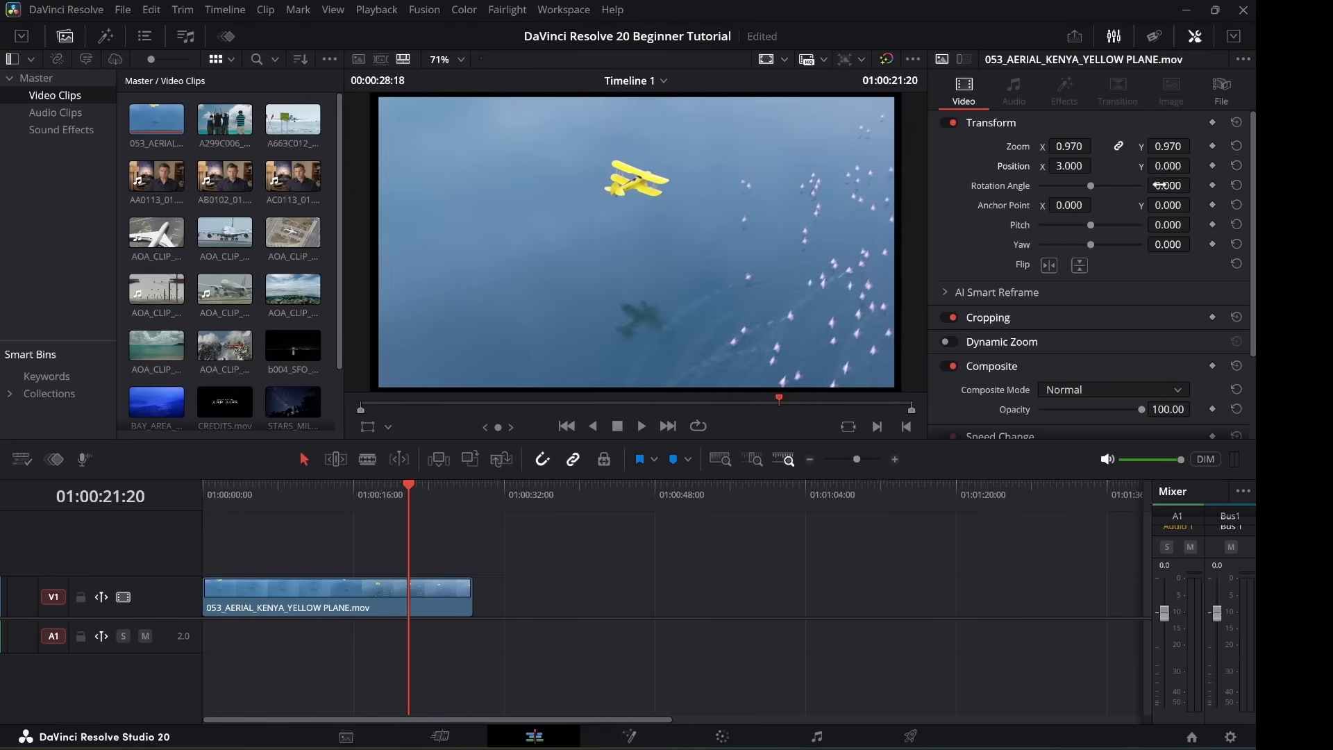
{"action": "mouse_move", "coordinate": [1168, 185]}
{"action": "left_mouse_down"}
{"action": "mouse_move", "coordinate": [1195, 185]}
{"action": "mouse_move", "coordinate": [1166, 185]}
{"action": "left_mouse_up"}
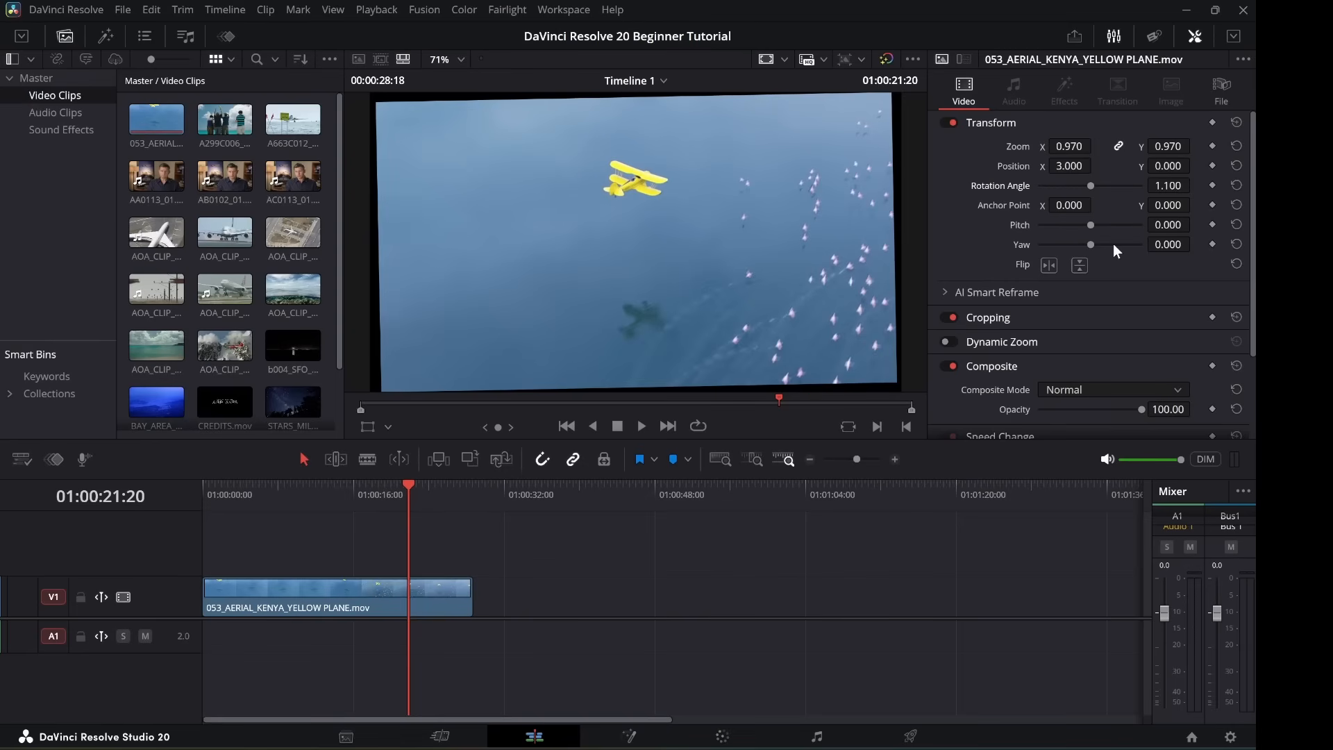
{"action": "left_click", "coordinate": [1236, 122]}
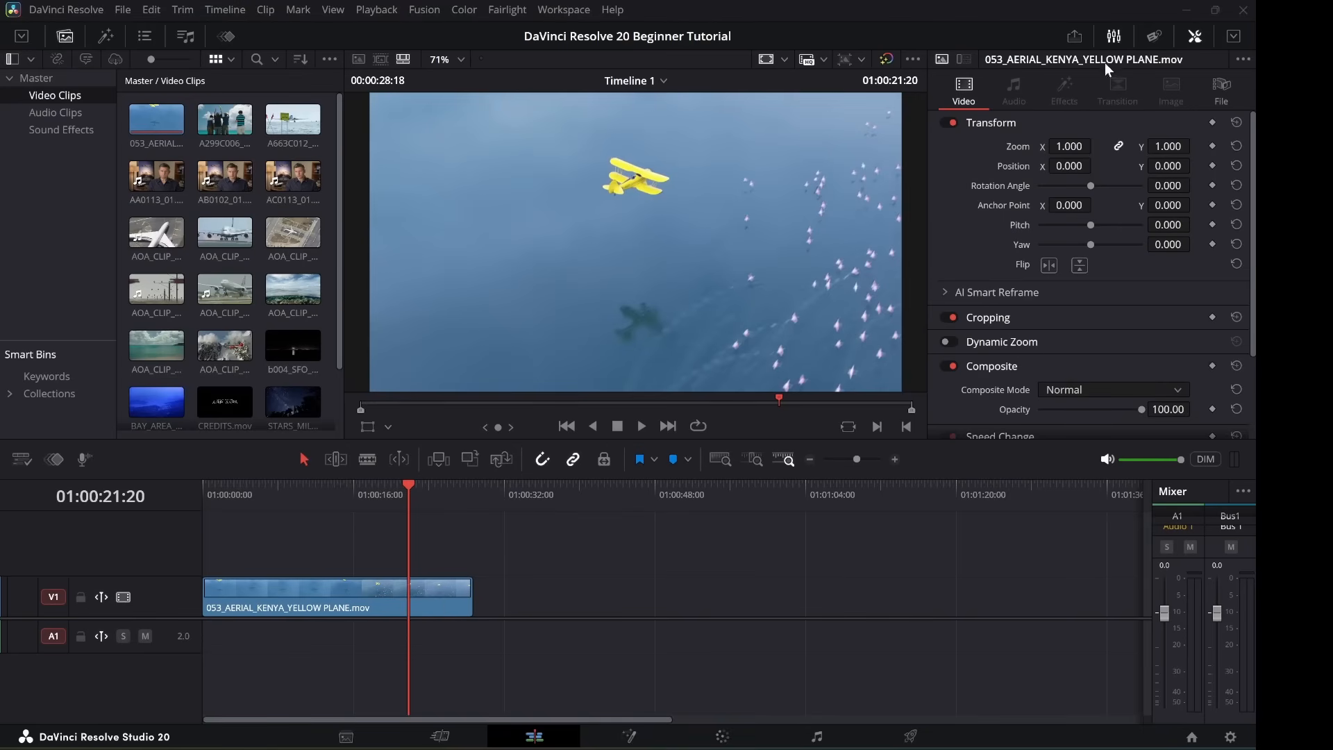
Show the plane clip's metadata (H.264, 23.976 fps, 1280 x 720) in the Inspector.
{"action": "left_click", "coordinate": [1153, 36]}
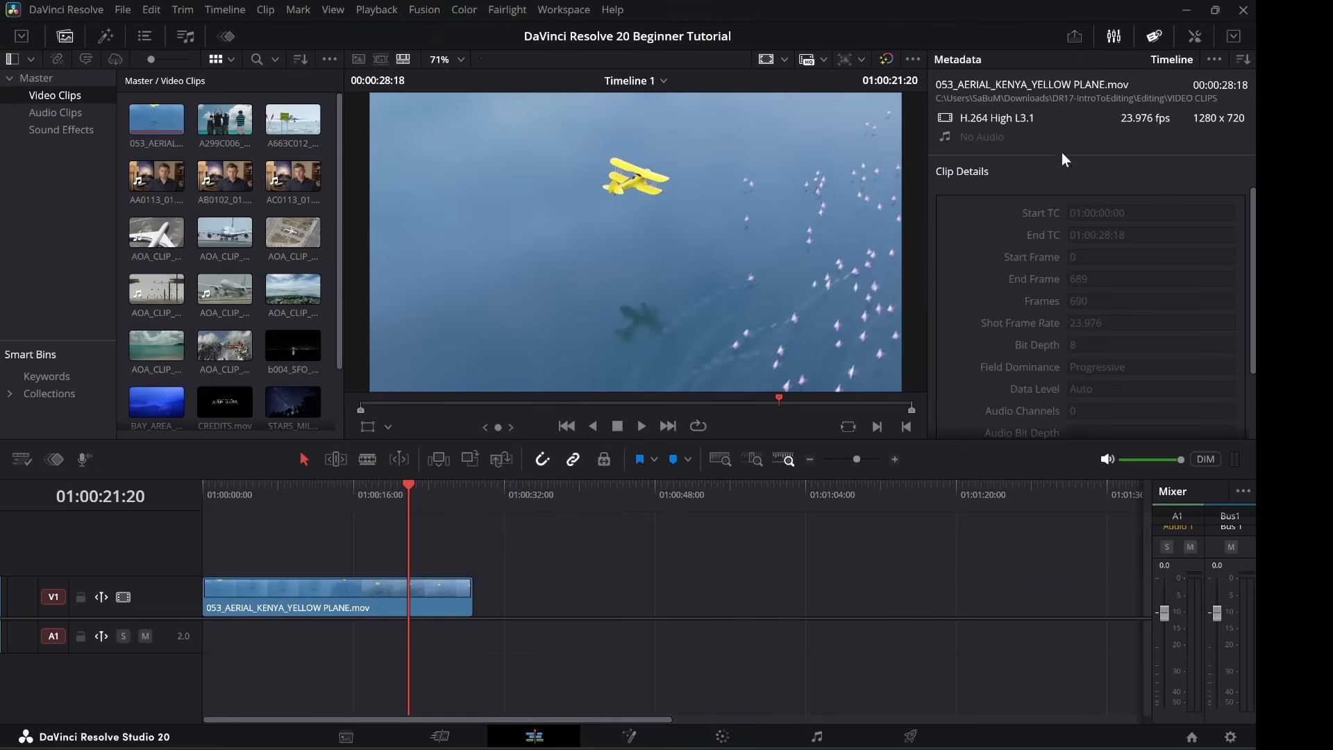
{"action": "scroll", "coordinate": [1125, 269], "scroll_direction": "down", "scroll_amount": 3}
{"action": "scroll", "coordinate": [1124, 271], "scroll_direction": "up", "scroll_amount": 3}
Display All Groups of metadata, scroll through Keywords, People and Clip Color, and toggle the Mixer.
{"action": "left_click", "coordinate": [1247, 62]}
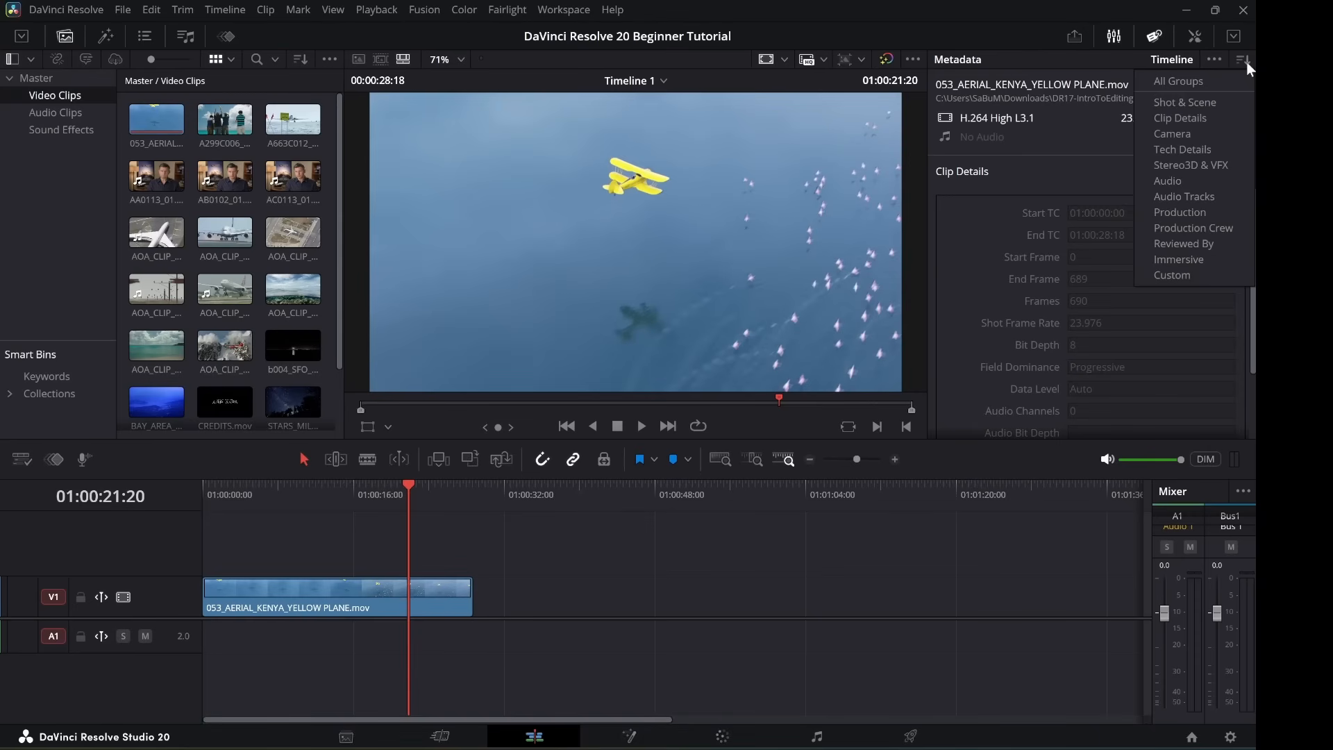
{"action": "left_click", "coordinate": [1209, 86]}
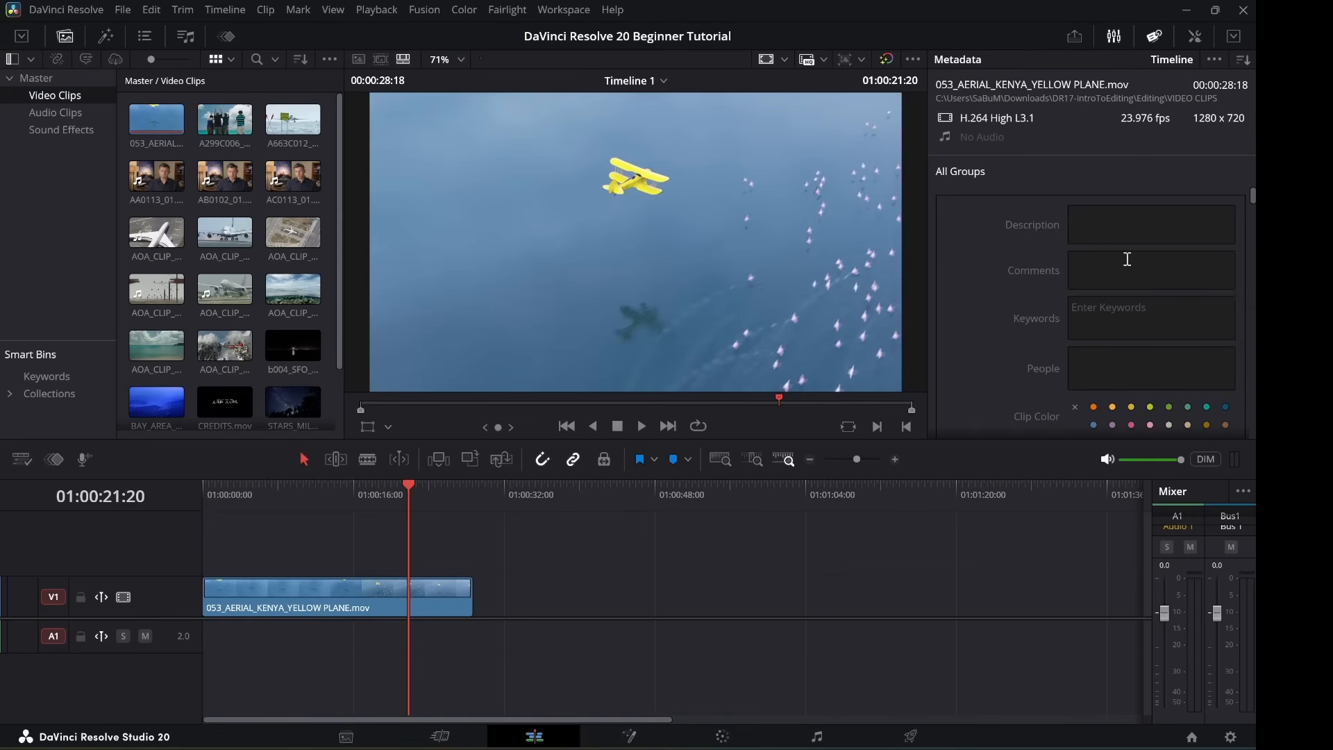
{"action": "scroll", "coordinate": [1117, 307], "scroll_direction": "down", "scroll_amount": 5}
{"action": "scroll", "coordinate": [1114, 300], "scroll_direction": "down", "scroll_amount": 10}
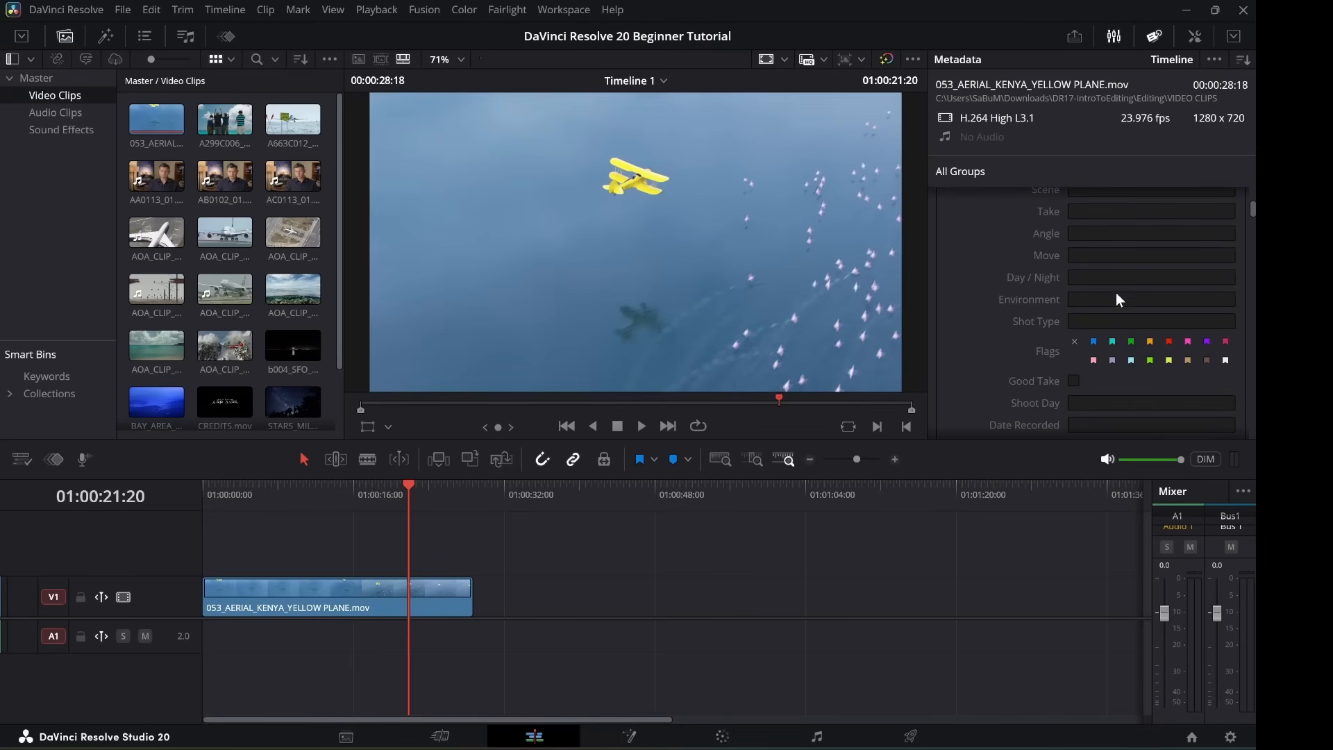
{"action": "scroll", "coordinate": [1132, 286], "scroll_direction": "down", "scroll_amount": 6}
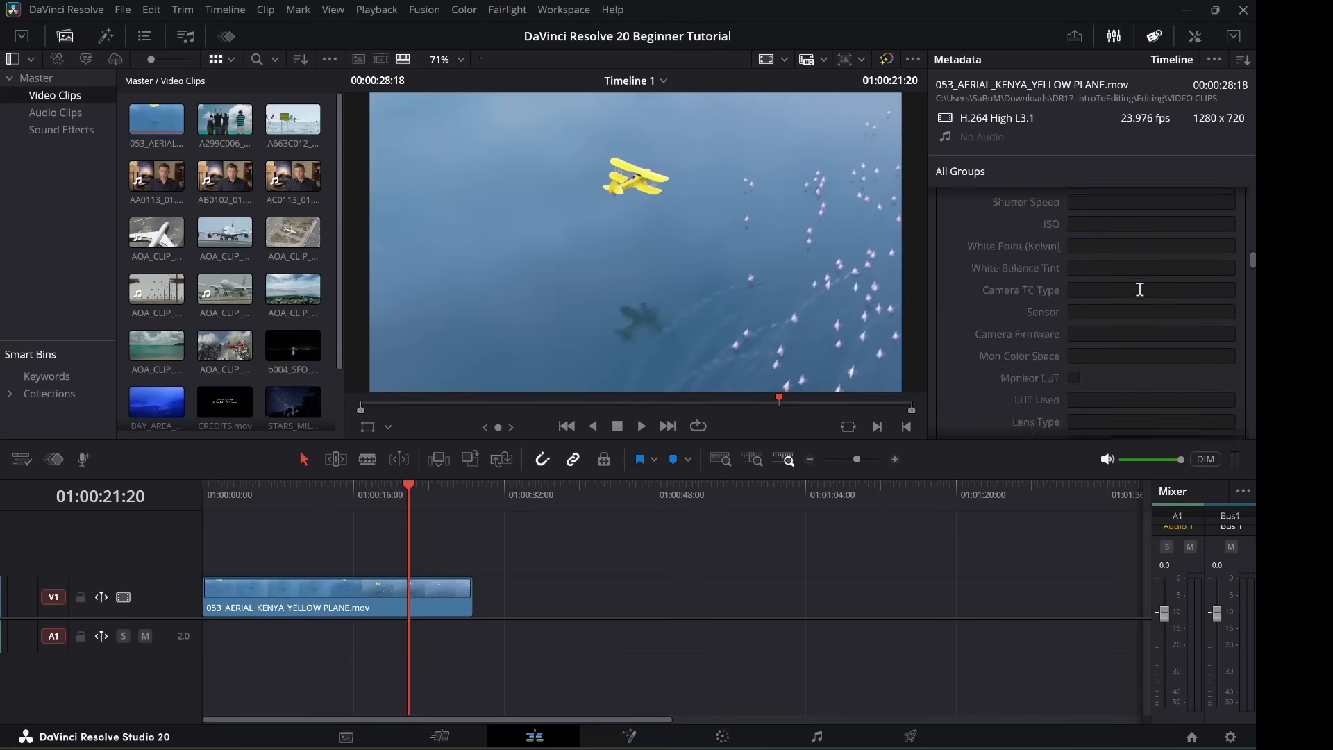
{"action": "left_click_drag", "start_coordinate": [1252, 275], "coordinate": [1254, 195]}
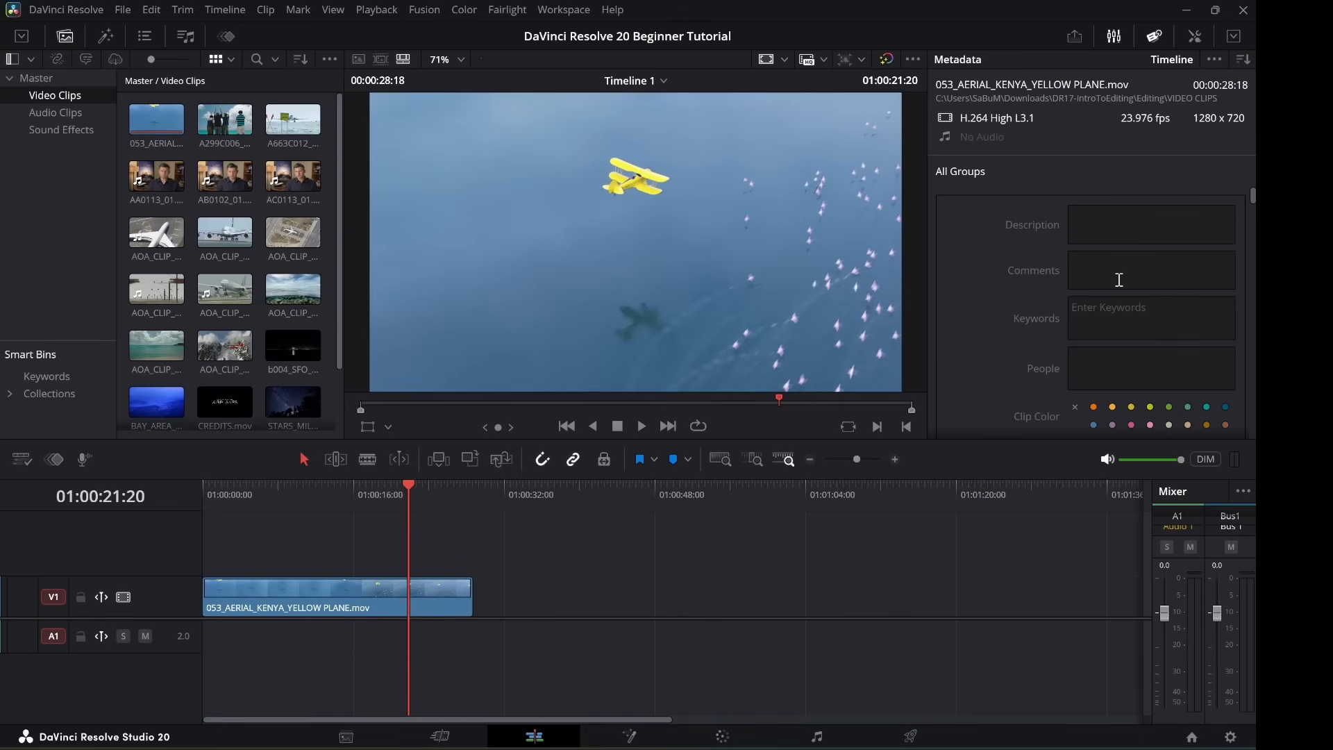
{"action": "scroll", "coordinate": [1124, 297], "scroll_direction": "down", "scroll_amount": 3}
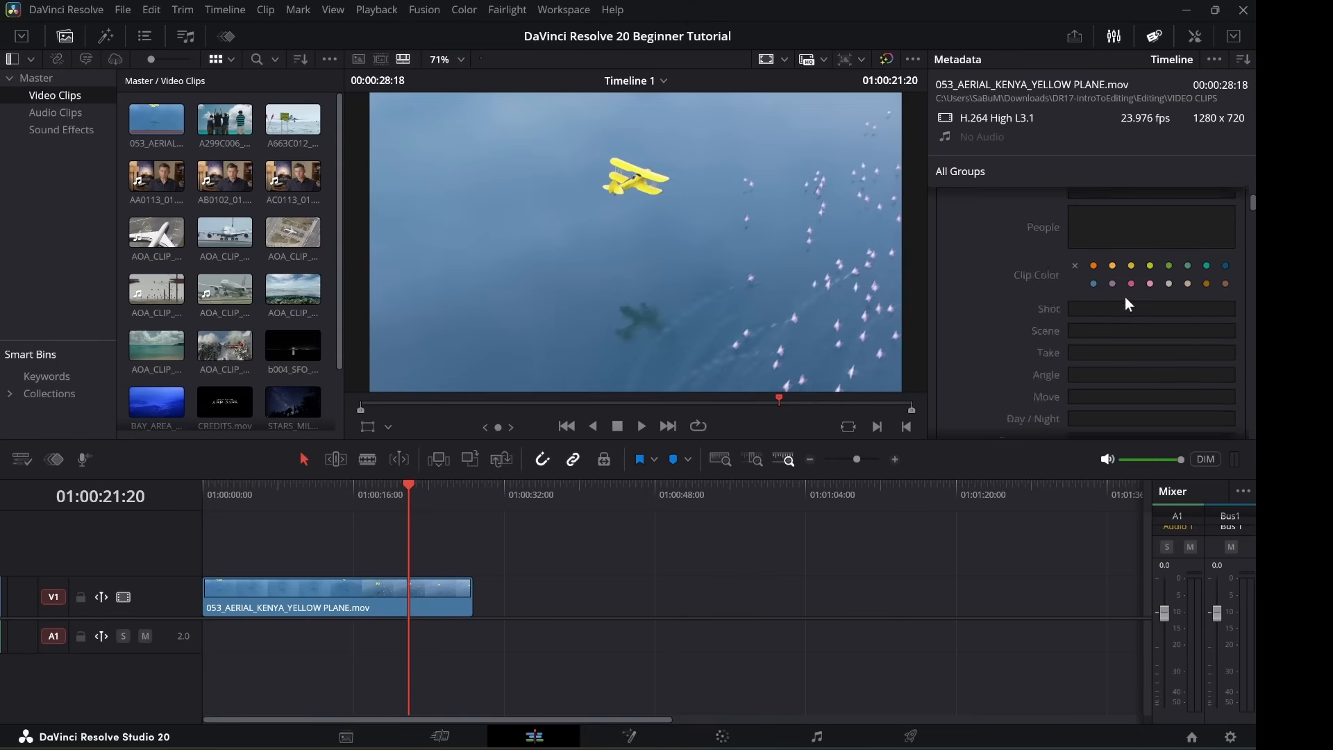
{"action": "scroll", "coordinate": [1123, 293], "scroll_direction": "up", "scroll_amount": 3}
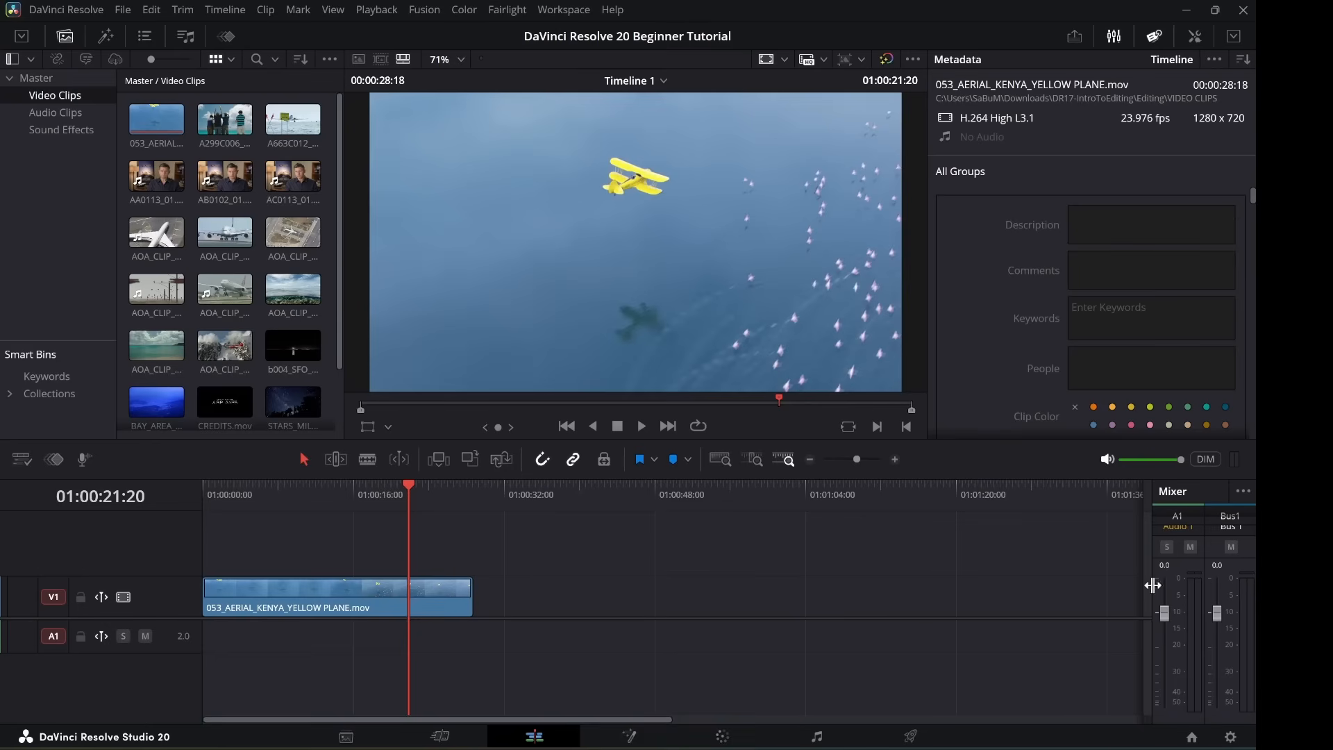
{"action": "left_click", "coordinate": [1114, 36]}
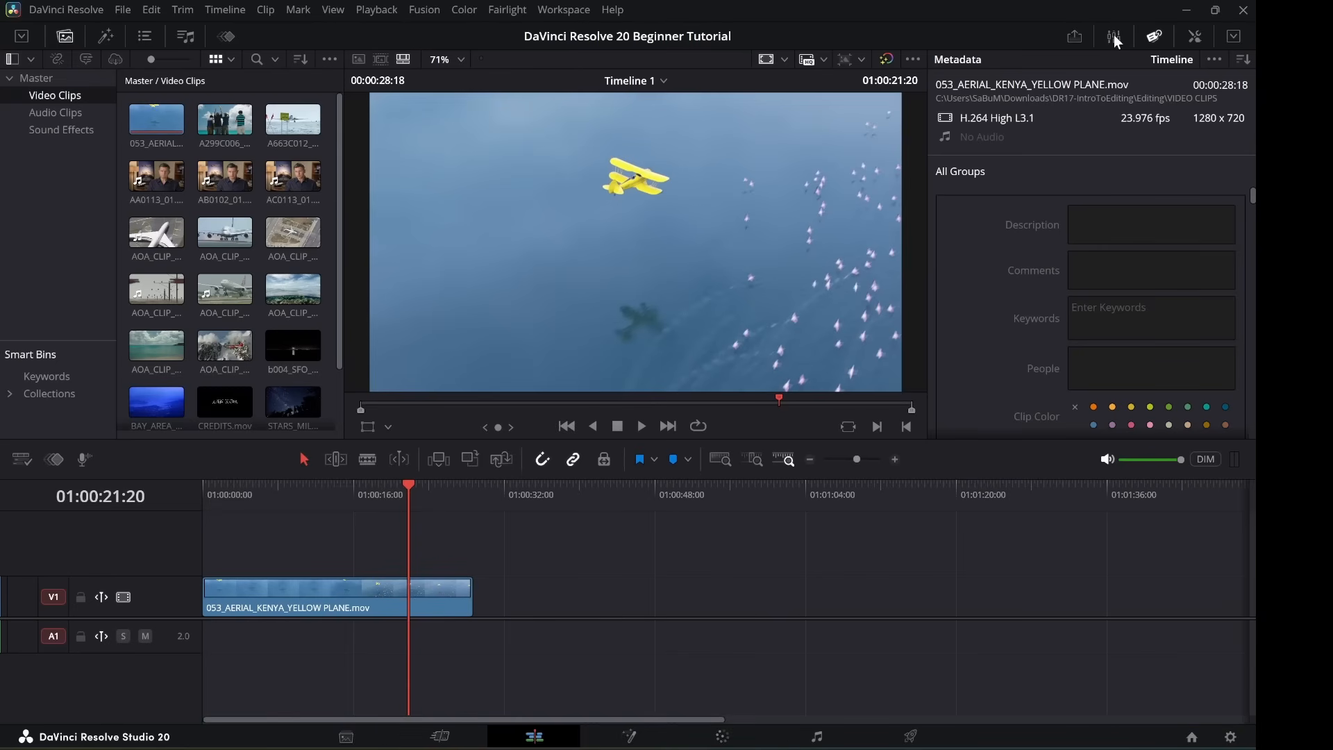
{"action": "left_click", "coordinate": [1115, 36]}
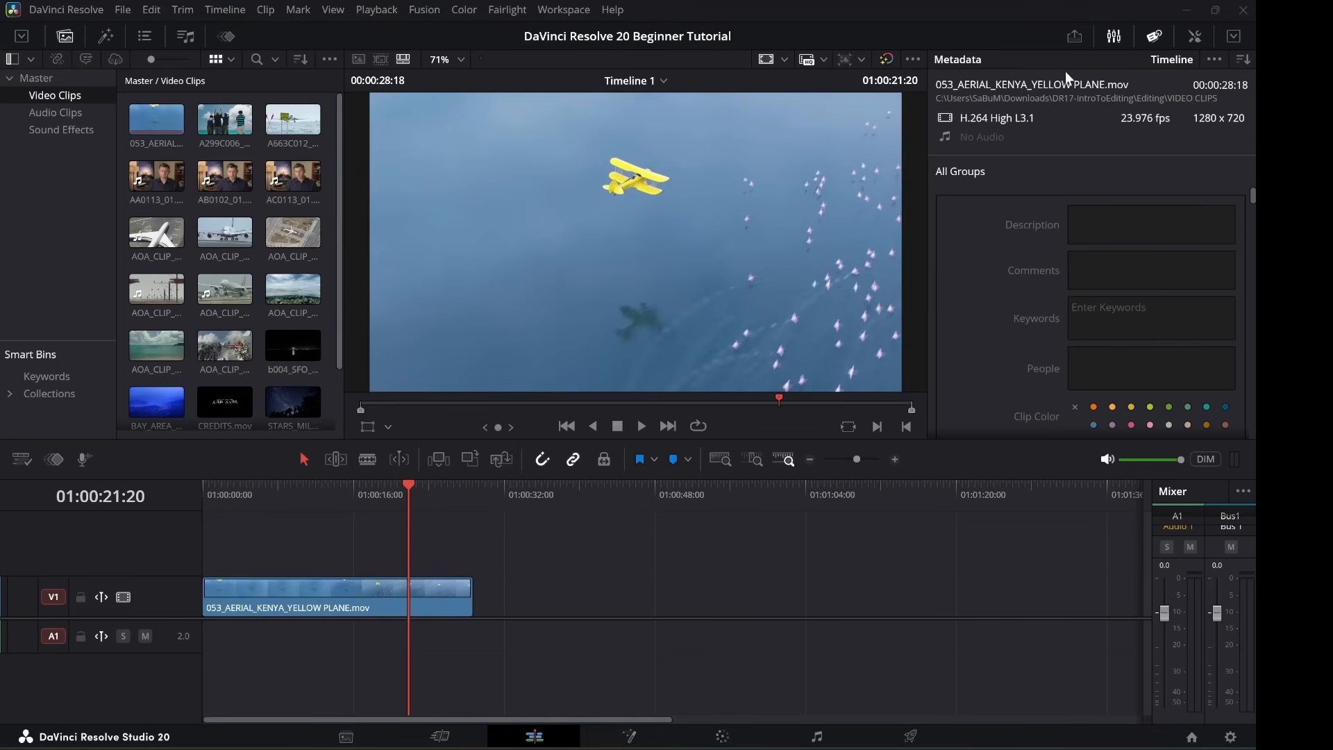
Review the Quick Export presets and cancel without exporting anything.
{"action": "left_click", "coordinate": [1074, 37]}
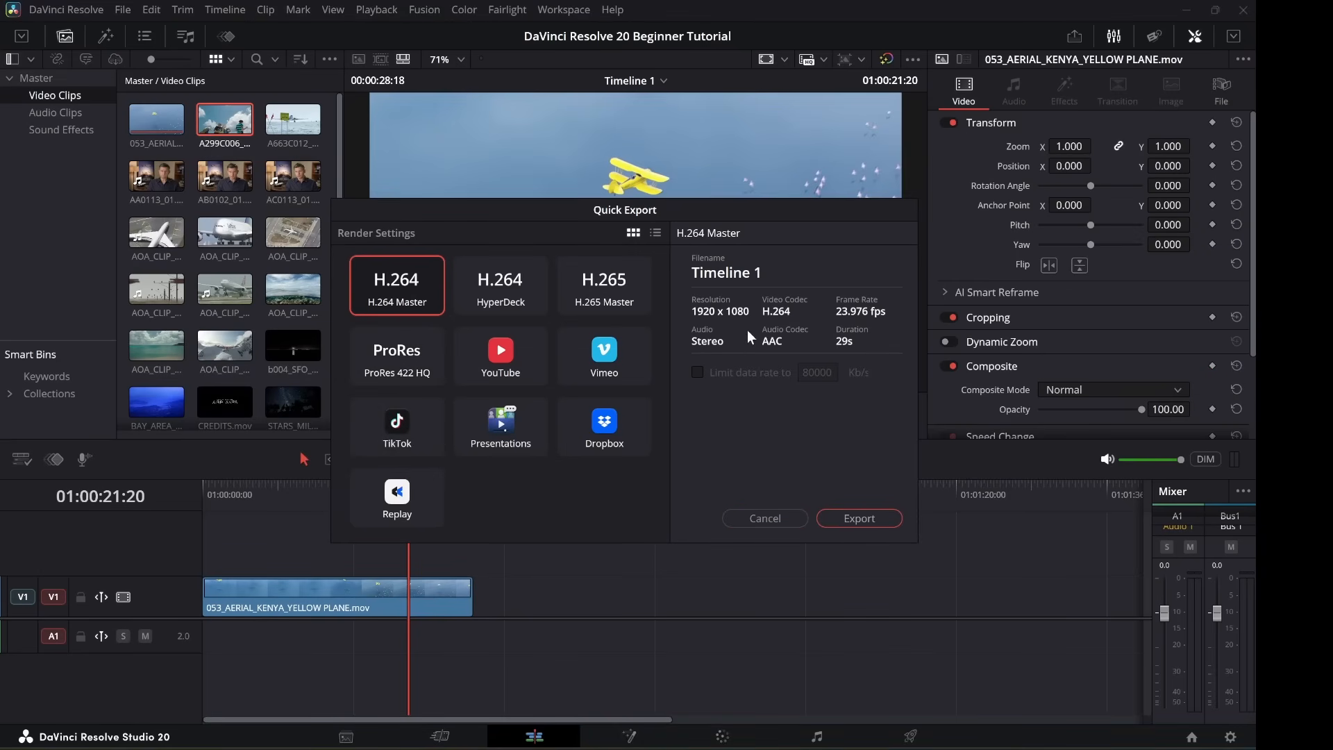
{"action": "left_click", "coordinate": [762, 517]}
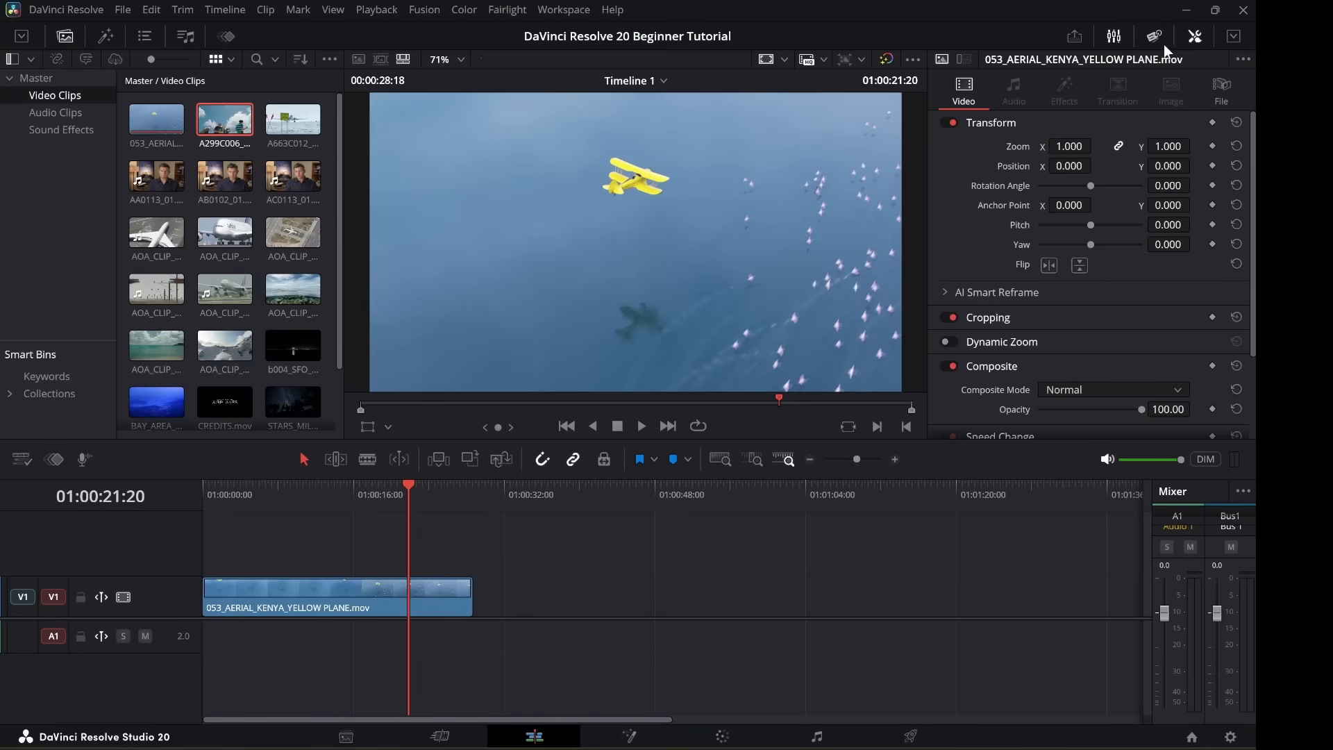
Hide the Inspector and show A299C006_ST_MAARTEN_LANDING_W_PEOPLE.mov beside Timeline 1 in dual viewers.
{"action": "left_click", "coordinate": [1194, 35]}
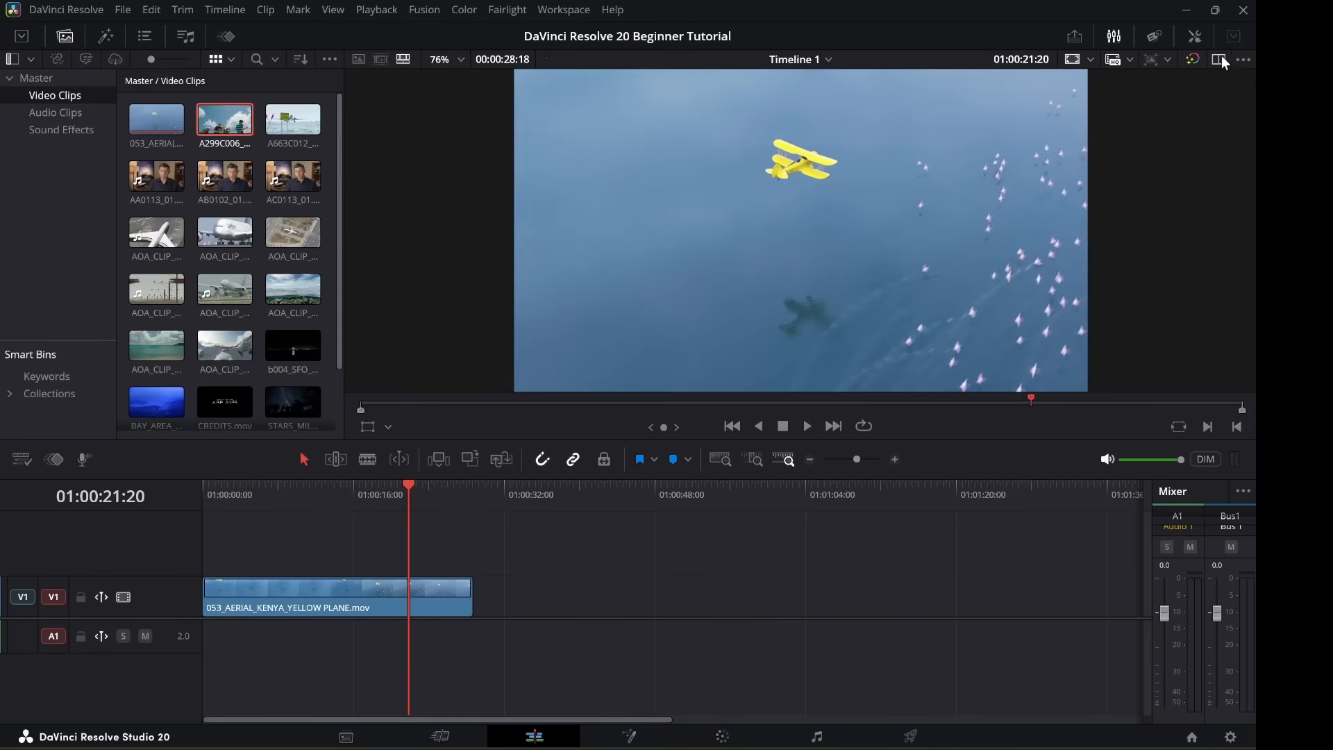
{"action": "left_click", "coordinate": [1194, 38]}
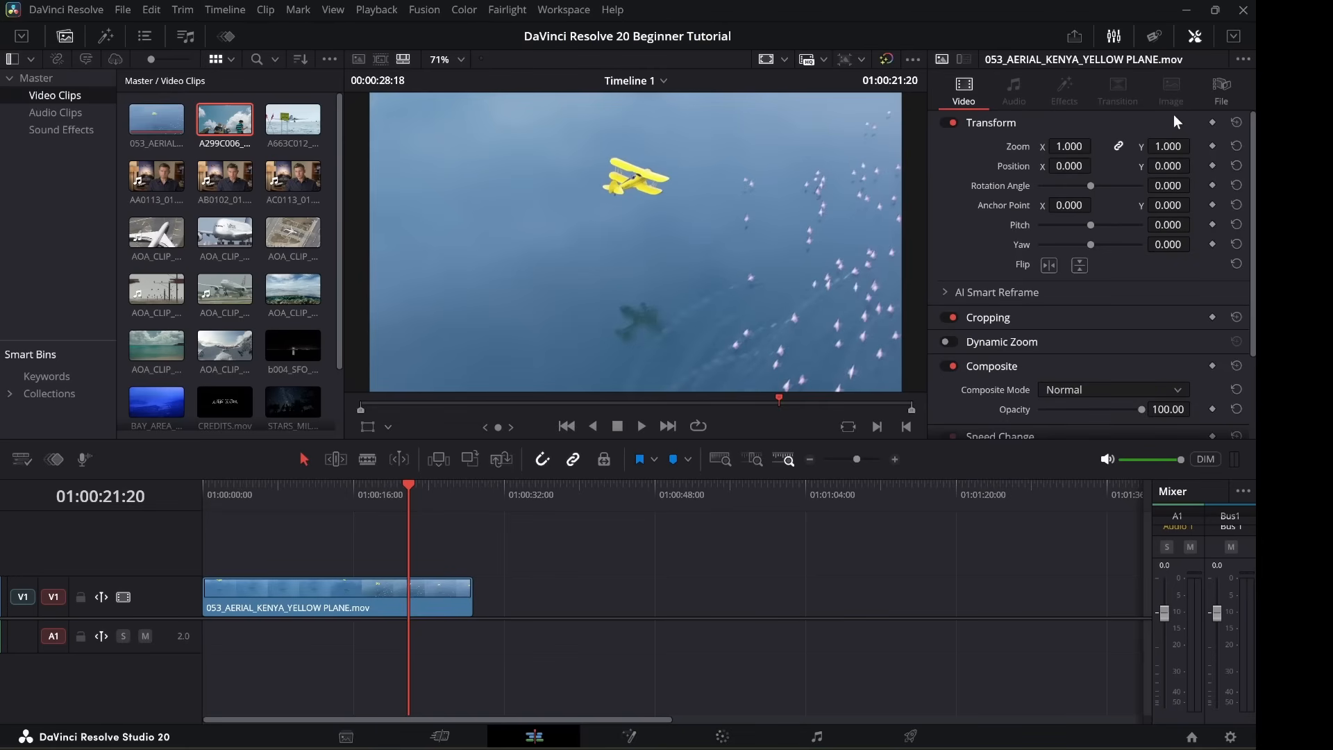
{"action": "left_click", "coordinate": [1194, 37]}
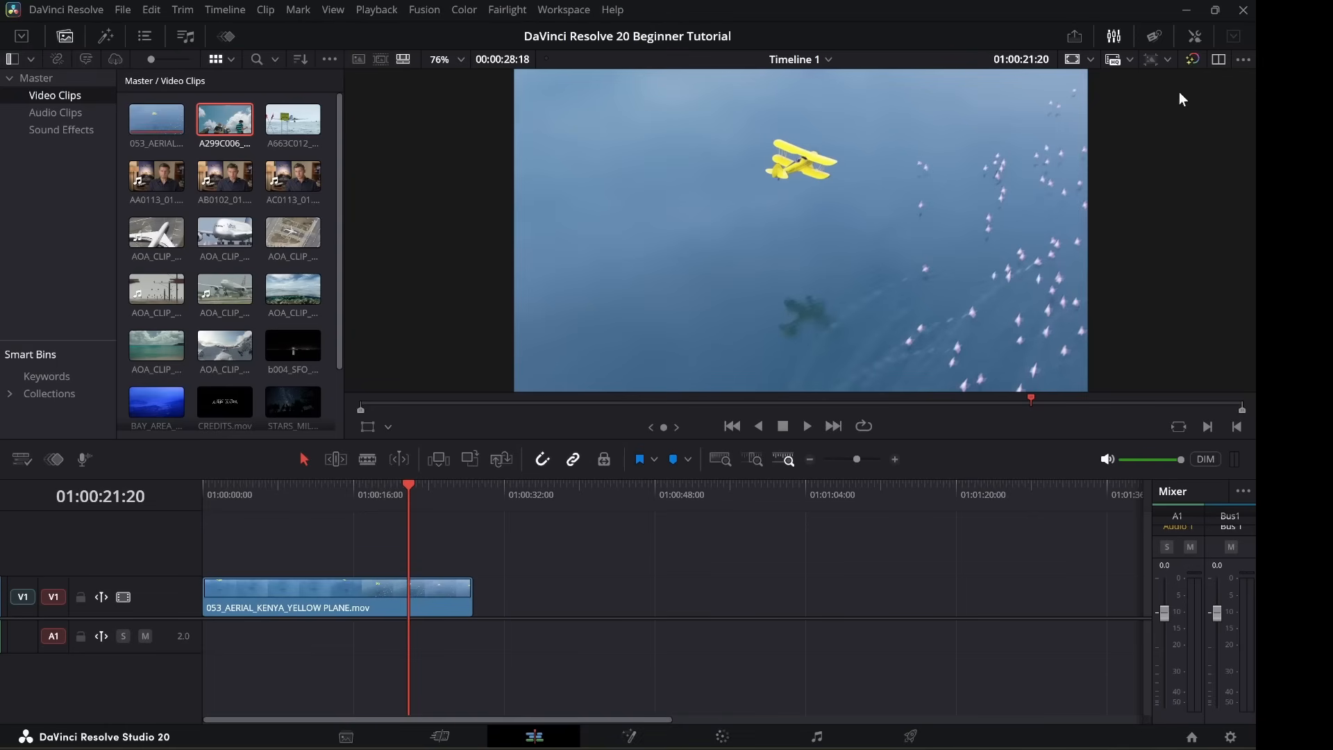
{"action": "left_click", "coordinate": [1220, 59]}
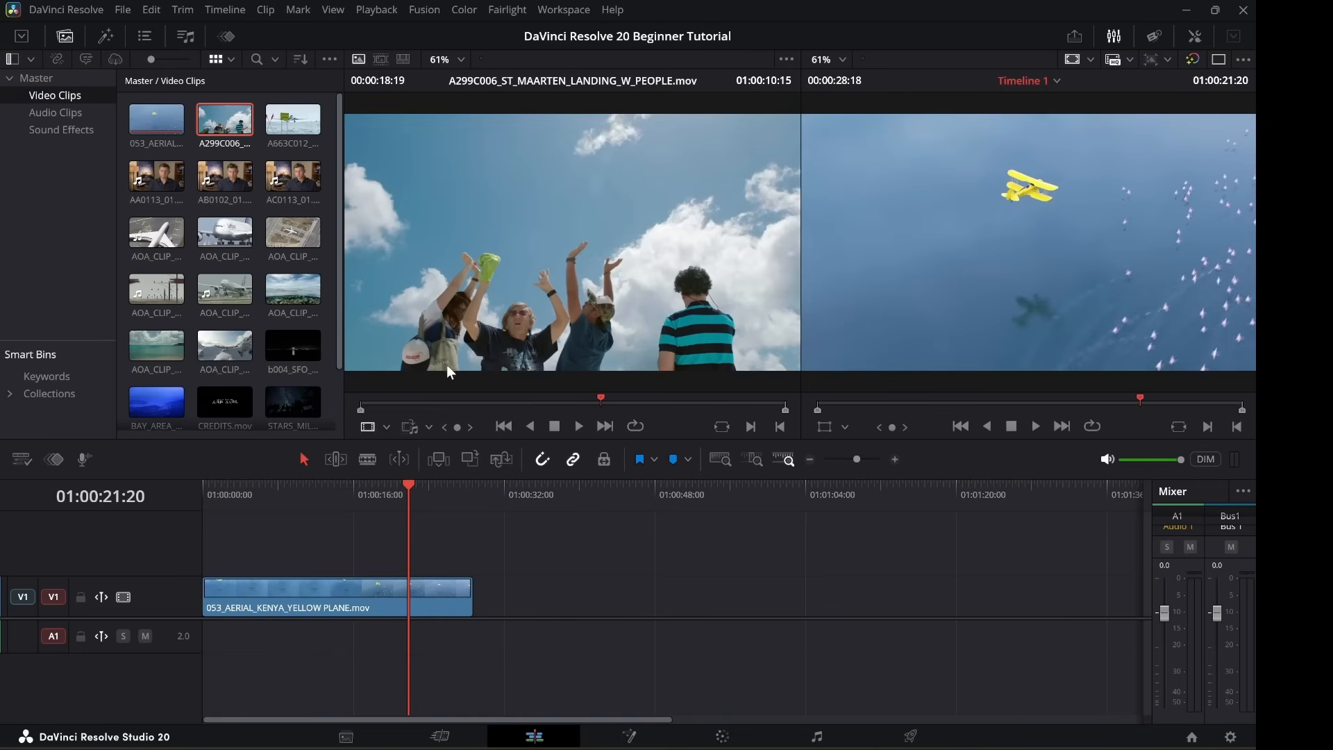
Scrub the landing clip, load AOA_CLIP_02, then return to one Timeline 1 viewer with Inspector open.
{"action": "left_click_drag", "start_coordinate": [418, 406], "coordinate": [531, 403]}
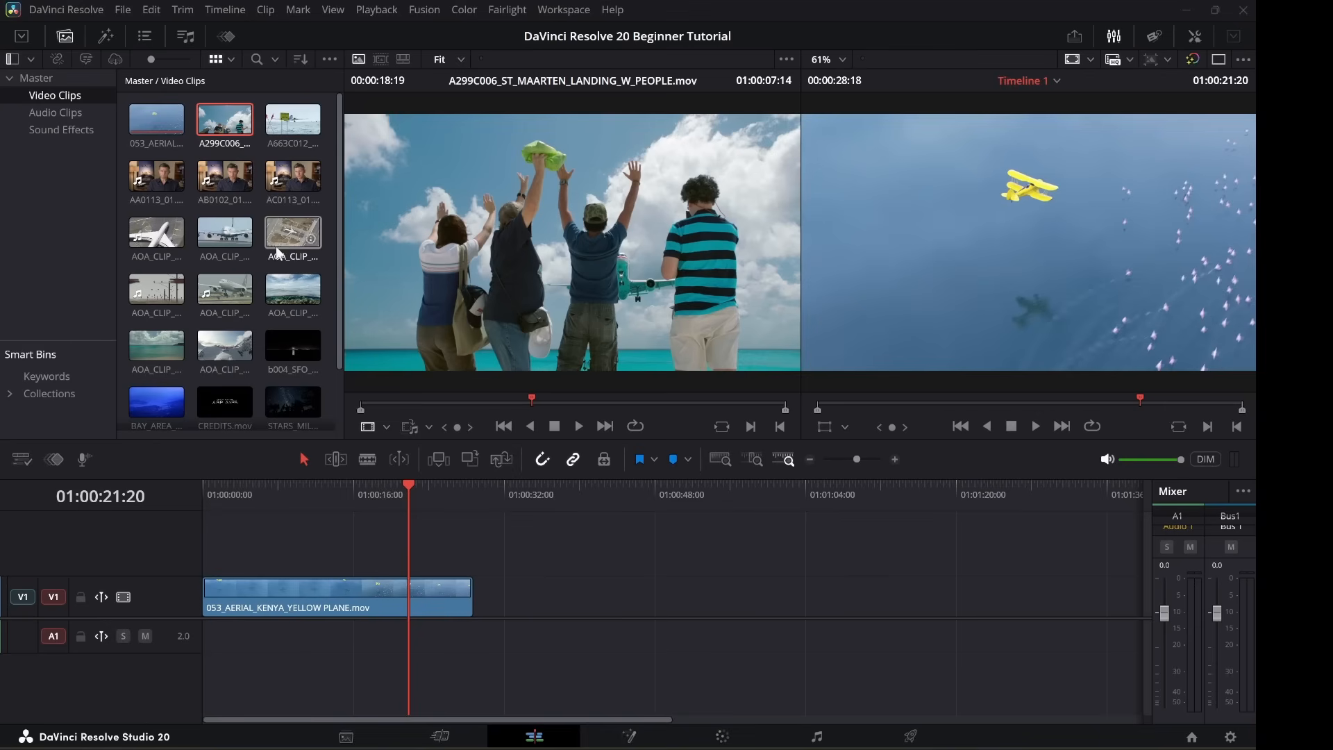
{"action": "left_click", "coordinate": [214, 257]}
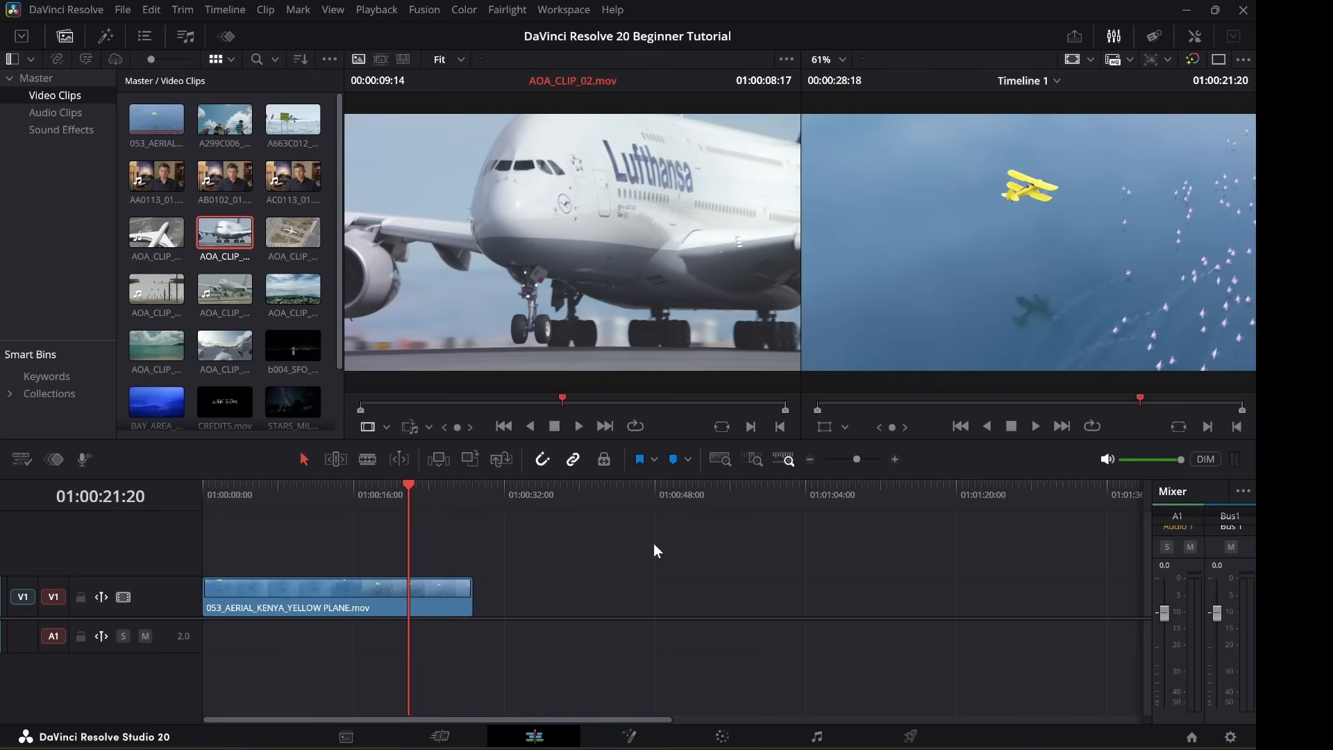
{"action": "left_click", "coordinate": [1219, 61]}
{"action": "left_click", "coordinate": [1193, 38]}
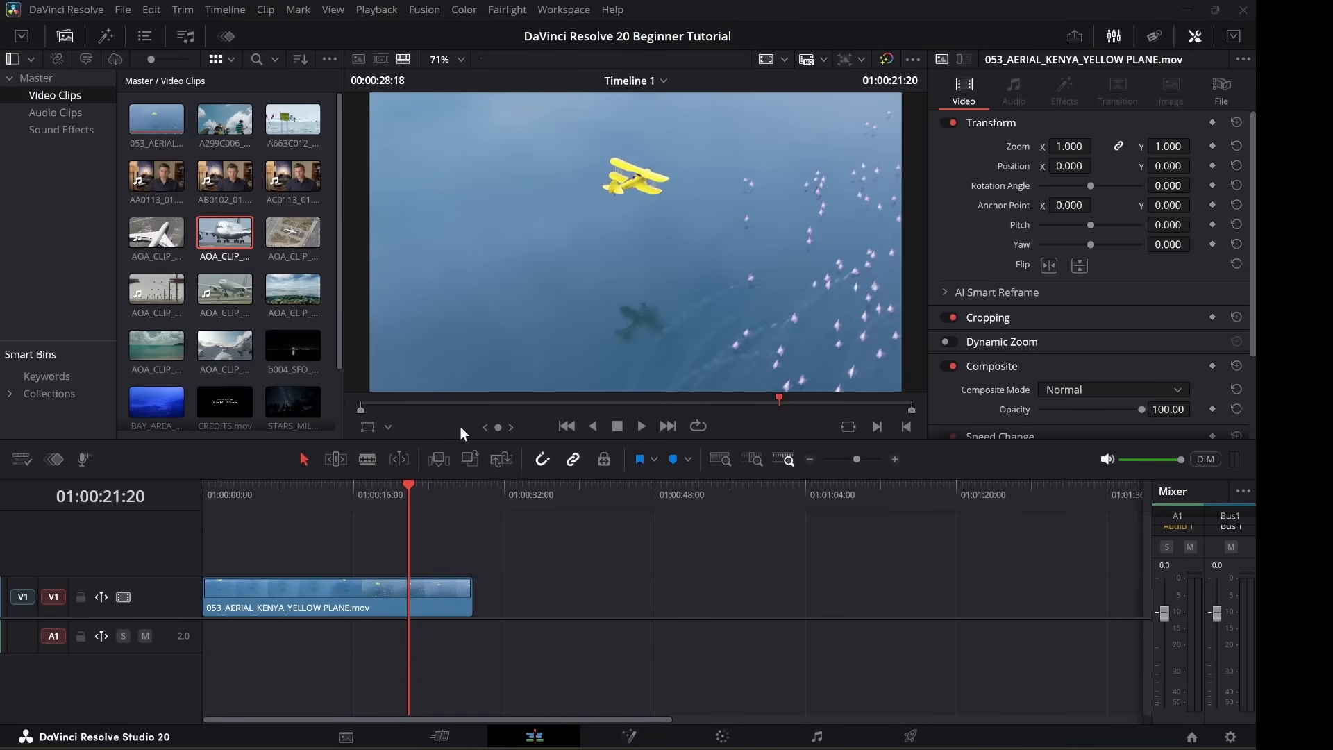
Play Timeline 1 forward and in reverse, jump to its end, then load 053_AERIAL_KENYA_YELLOW PLANE.mov.
{"action": "left_click", "coordinate": [638, 427]}
{"action": "left_click", "coordinate": [616, 427]}
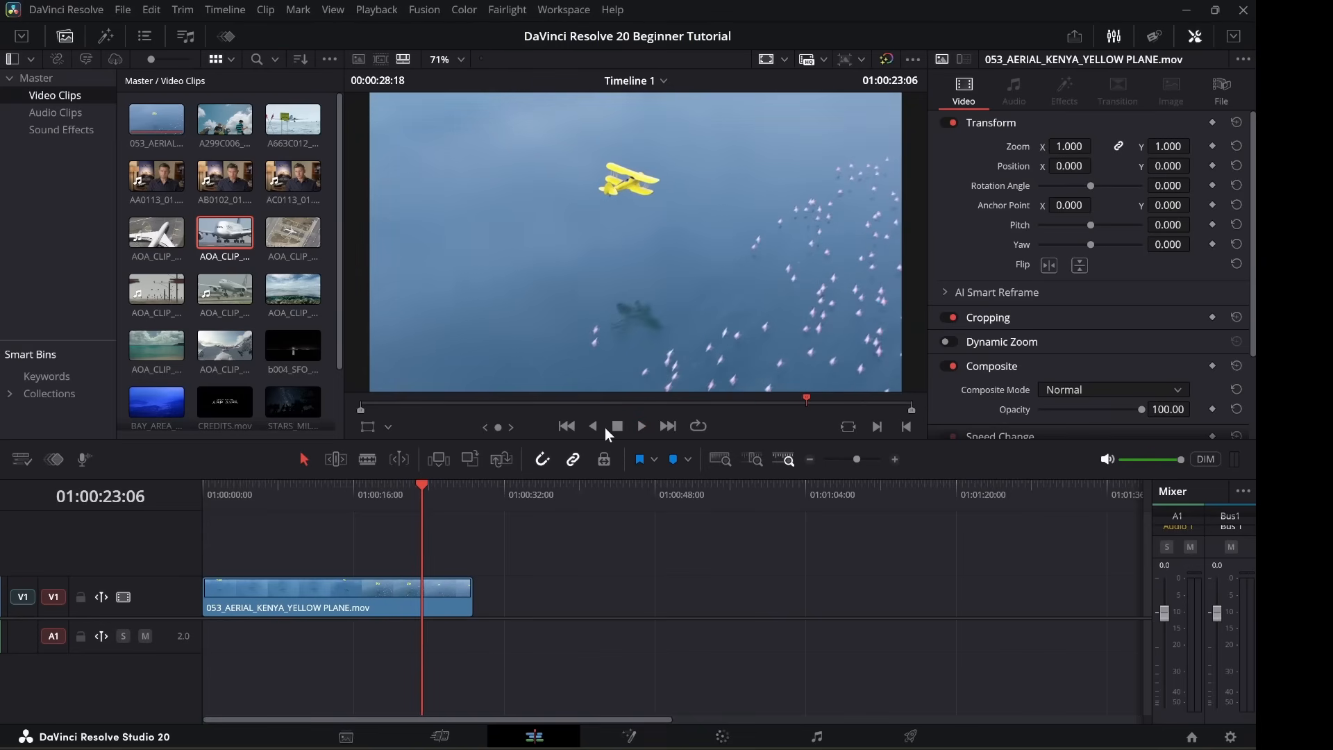
{"action": "left_click", "coordinate": [593, 426]}
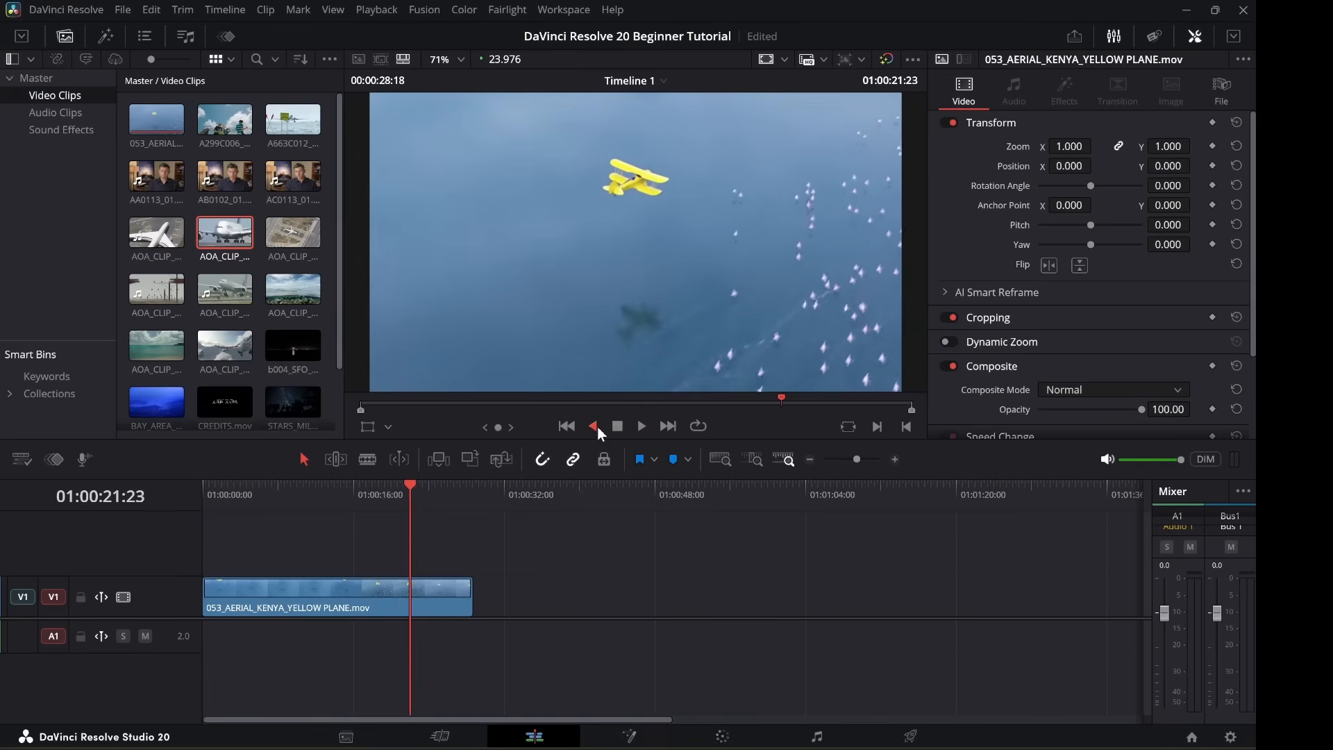
{"action": "left_click", "coordinate": [617, 428]}
{"action": "left_click", "coordinate": [666, 427]}
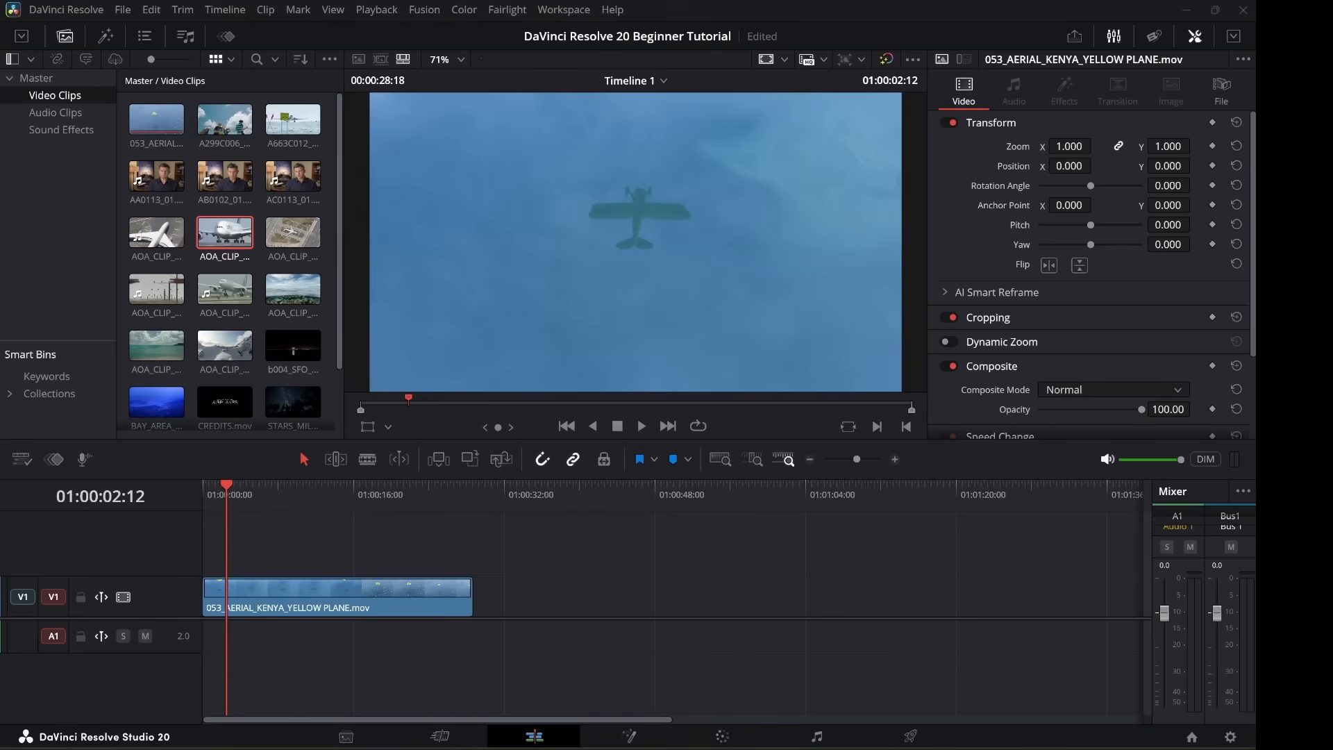
{"action": "left_click", "coordinate": [156, 119]}
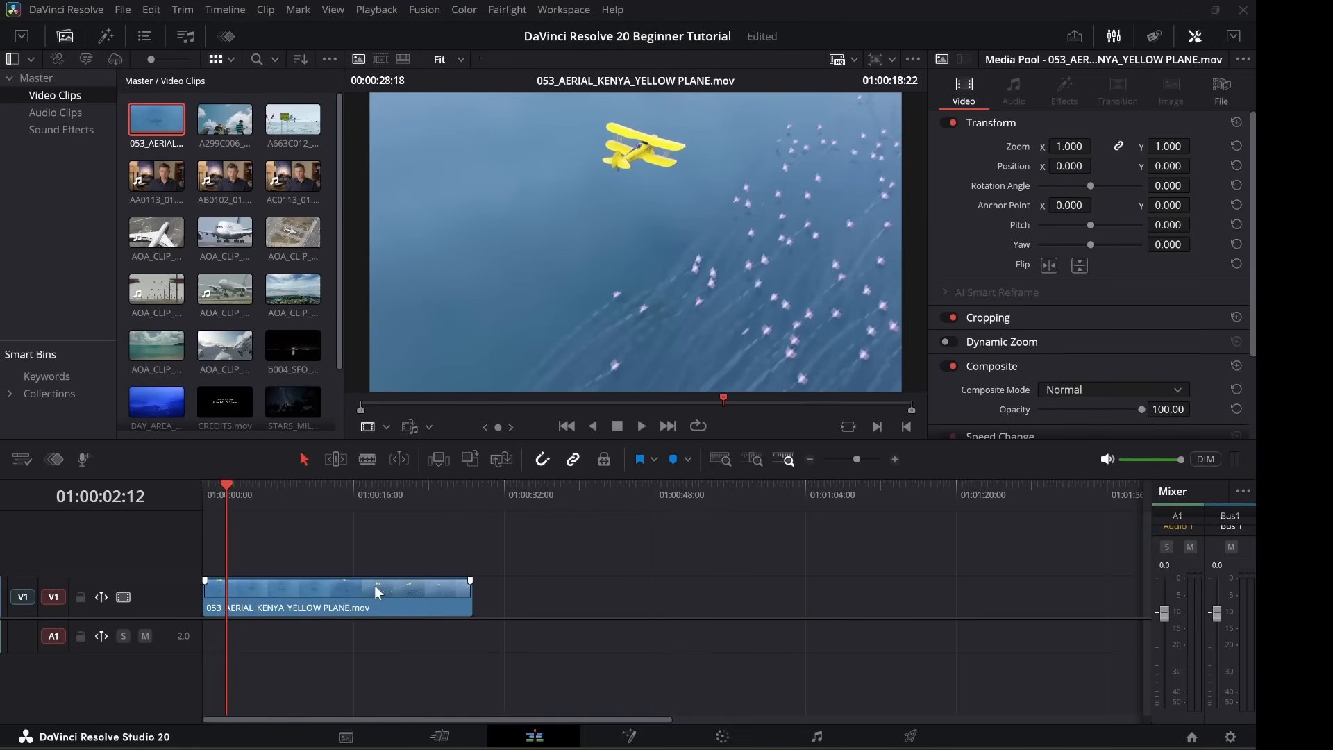
Browse the commands in the Trim, Edit and Clip menus.
{"action": "left_click", "coordinate": [180, 18]}
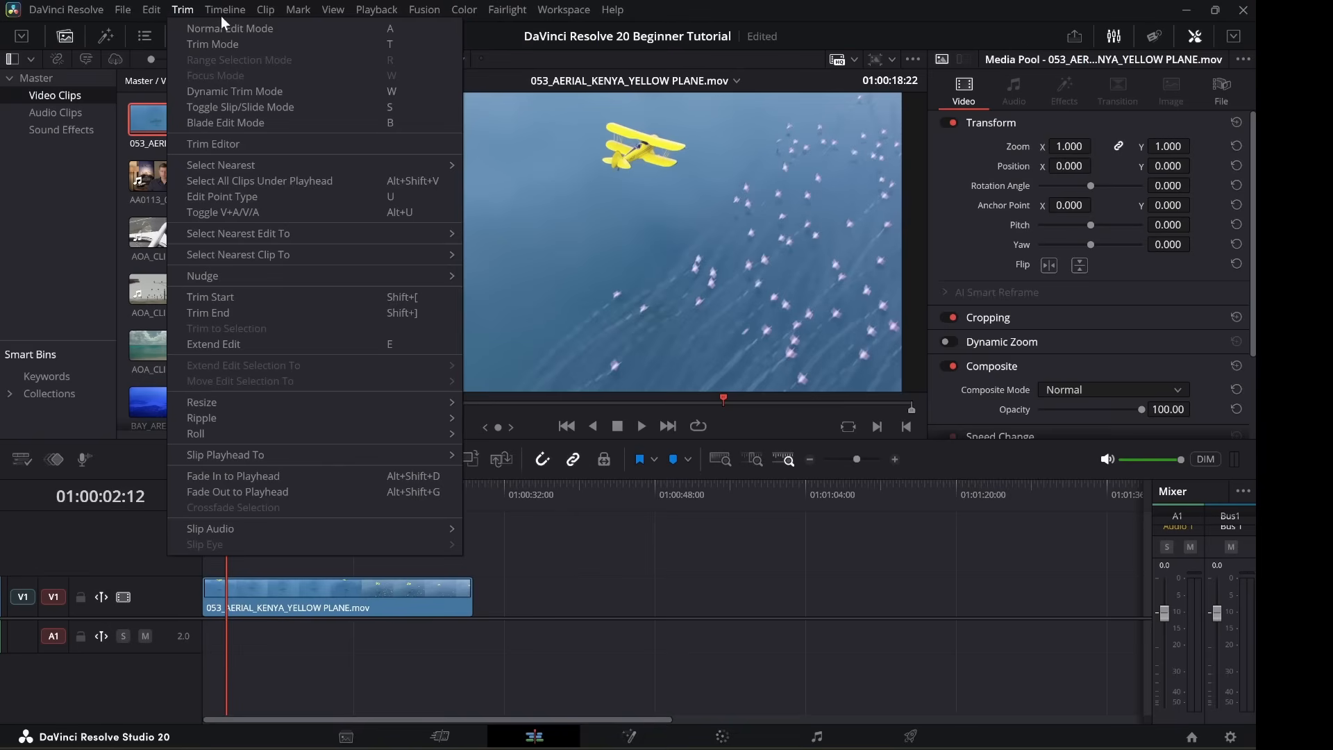
{"action": "key", "text": "Escape"}
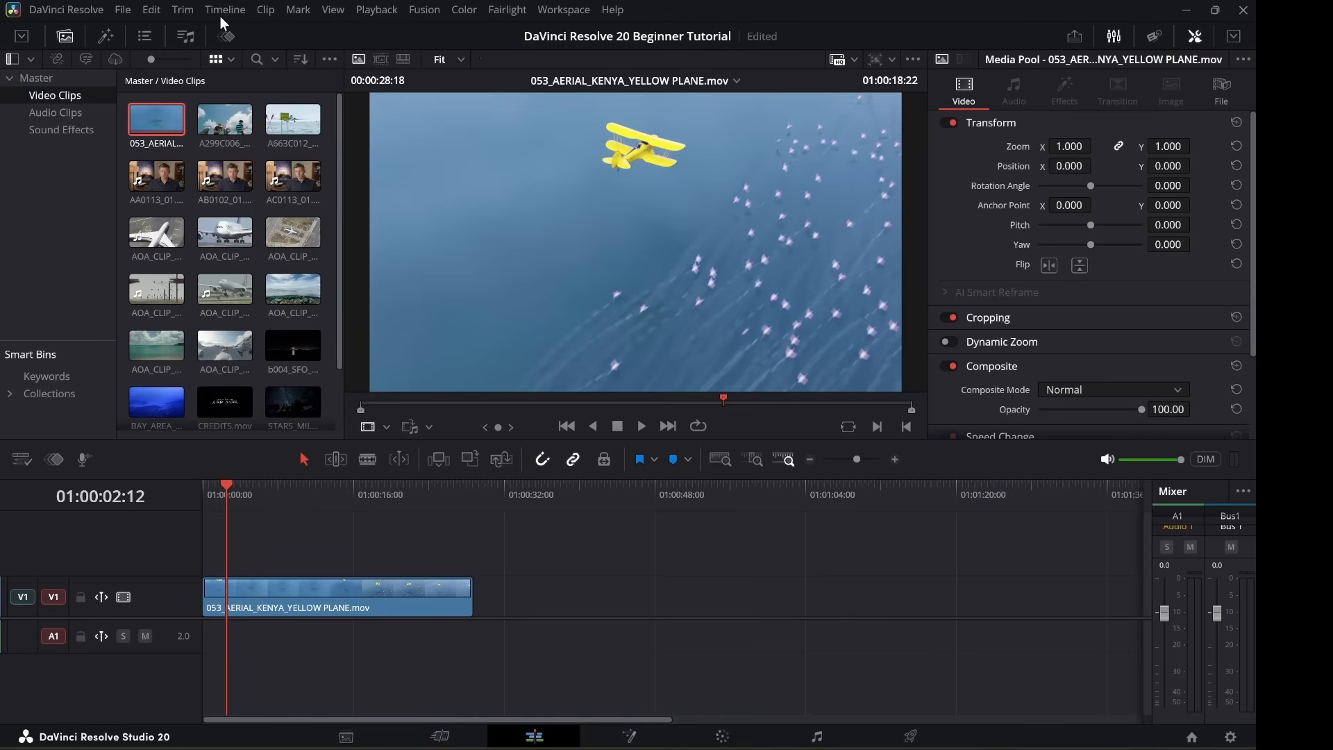
{"action": "left_click", "coordinate": [153, 14]}
{"action": "mouse_move", "coordinate": [178, 16]}
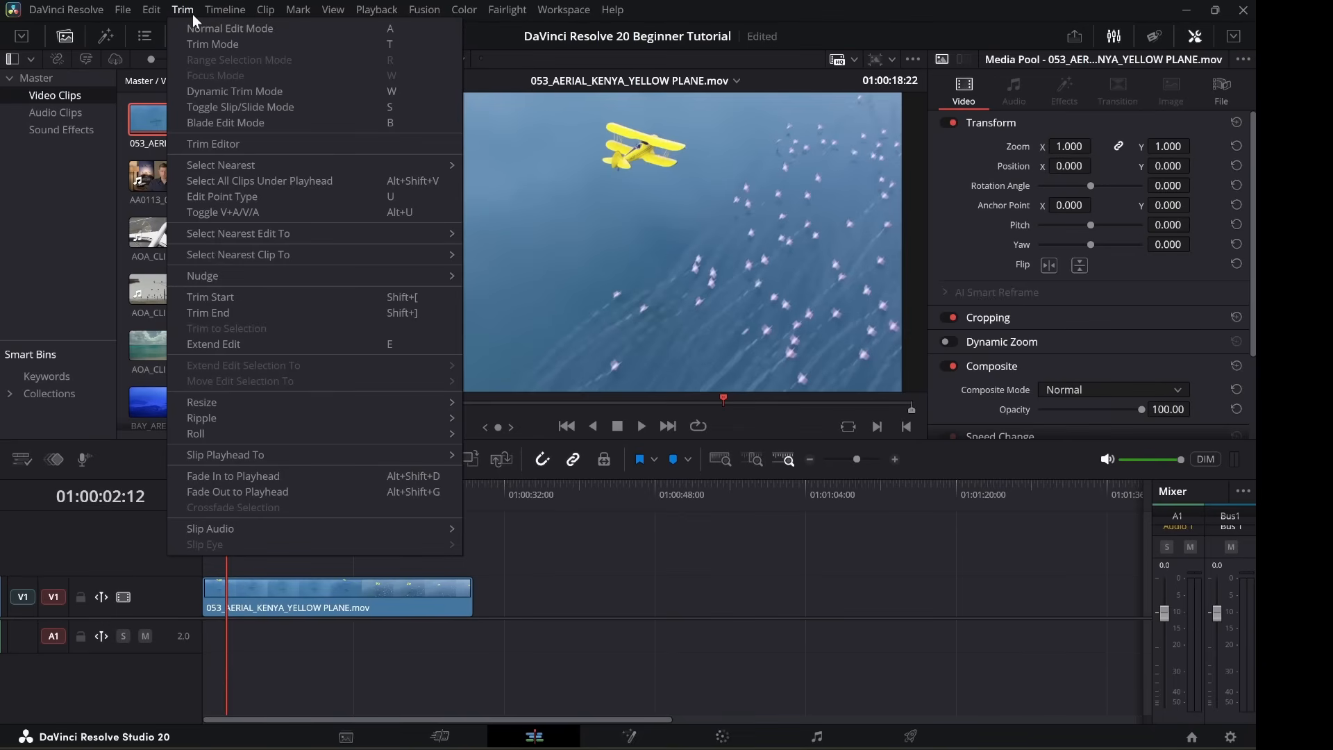
{"action": "left_click", "coordinate": [262, 14]}
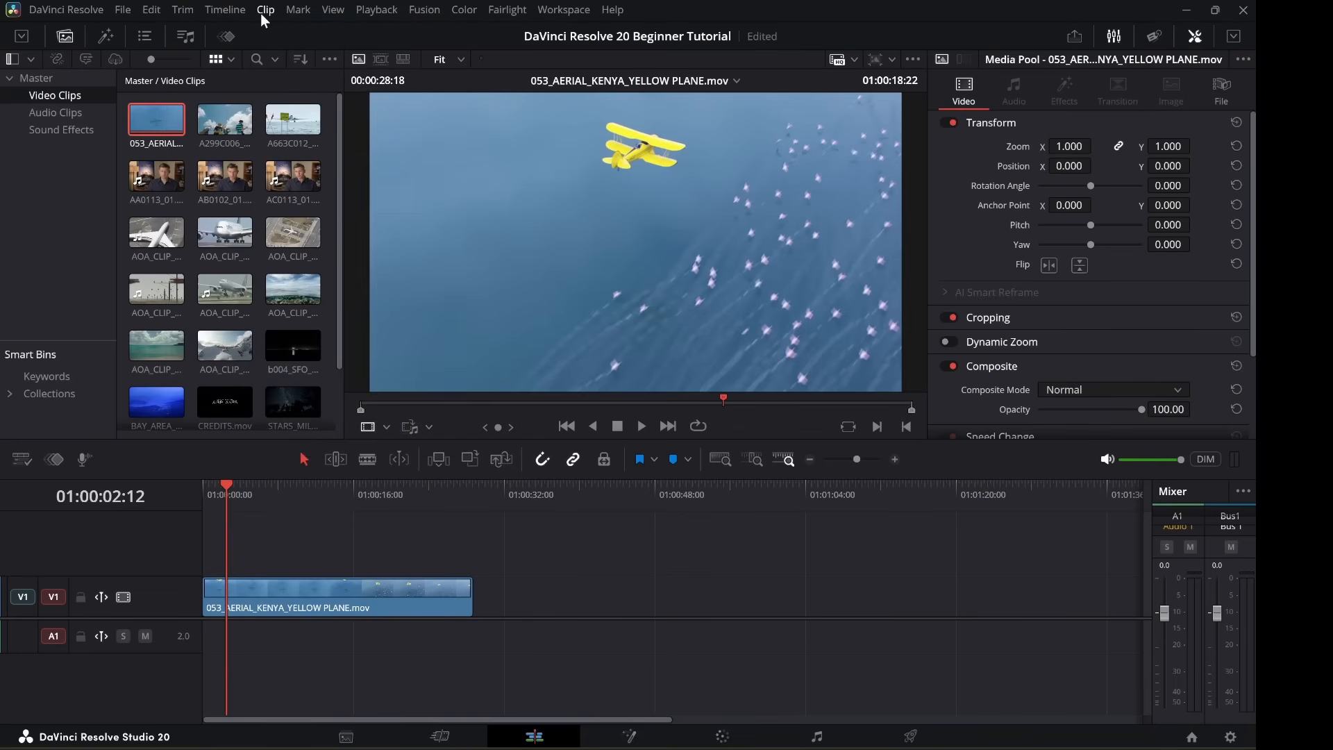
Check context menus for AA0113, the yellow plane timeline clip and empty timeline, back on Timeline 1.
{"action": "right_click", "coordinate": [158, 175]}
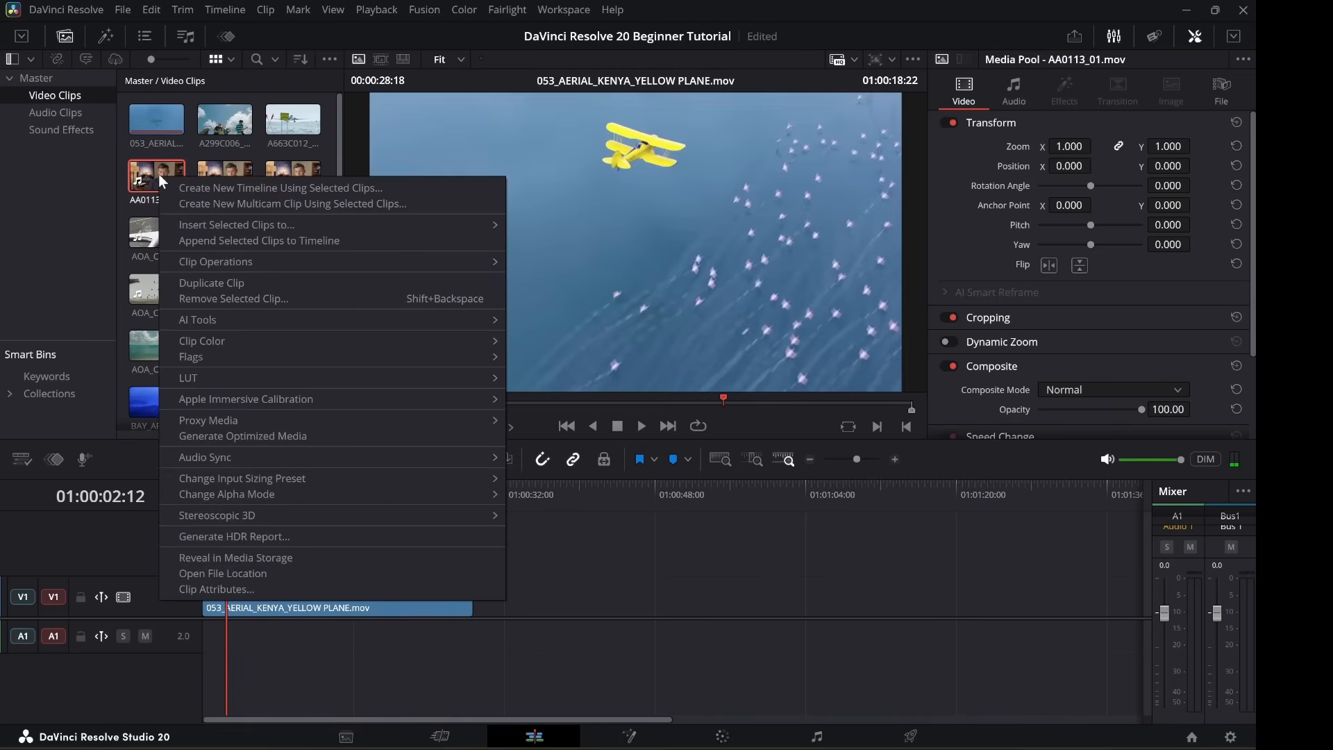
{"action": "left_click", "coordinate": [588, 578]}
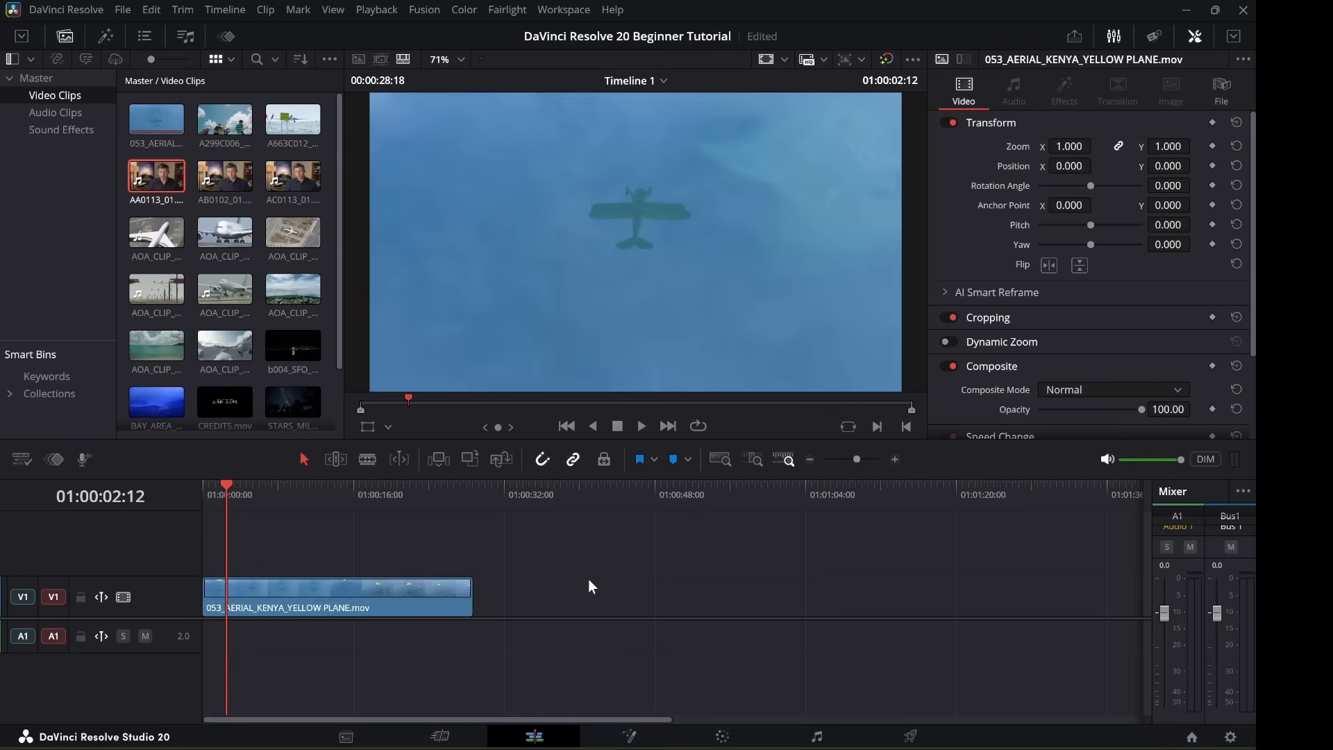
{"action": "left_click", "coordinate": [395, 592]}
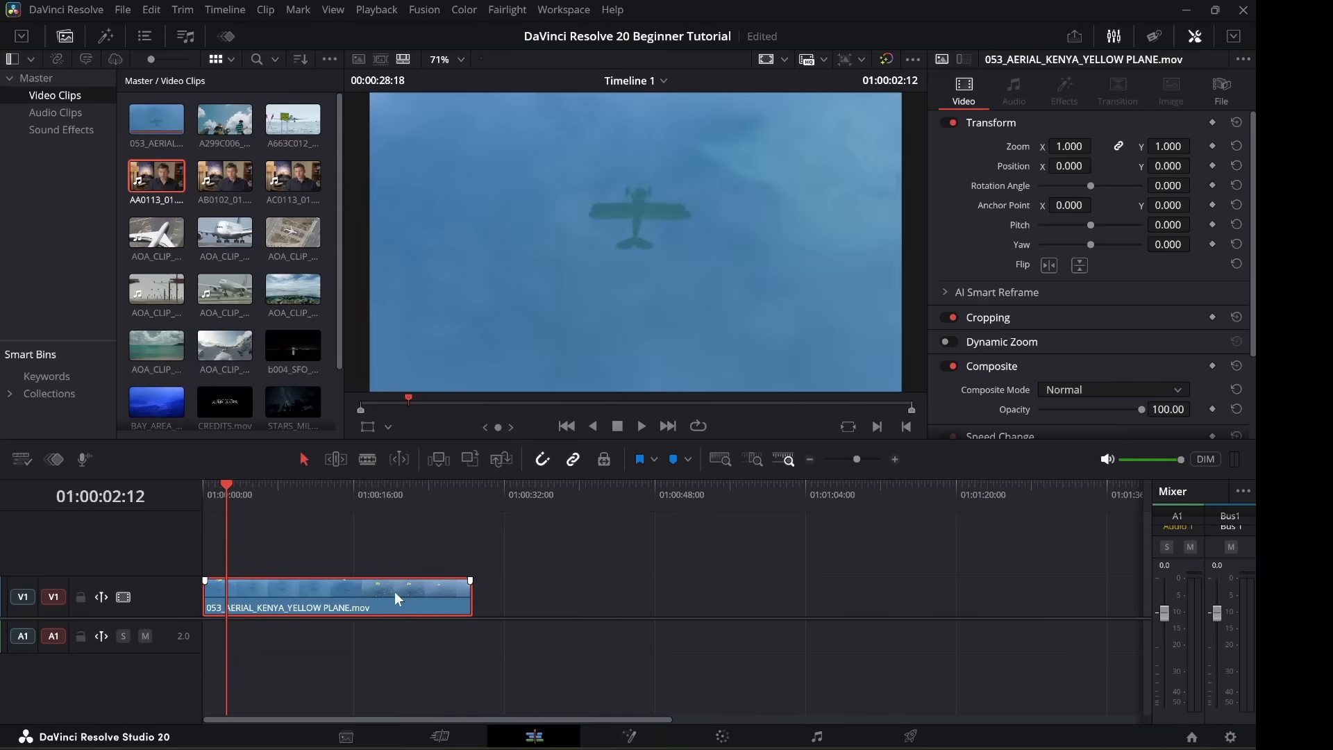
{"action": "right_click", "coordinate": [395, 592]}
{"action": "left_click", "coordinate": [760, 579]}
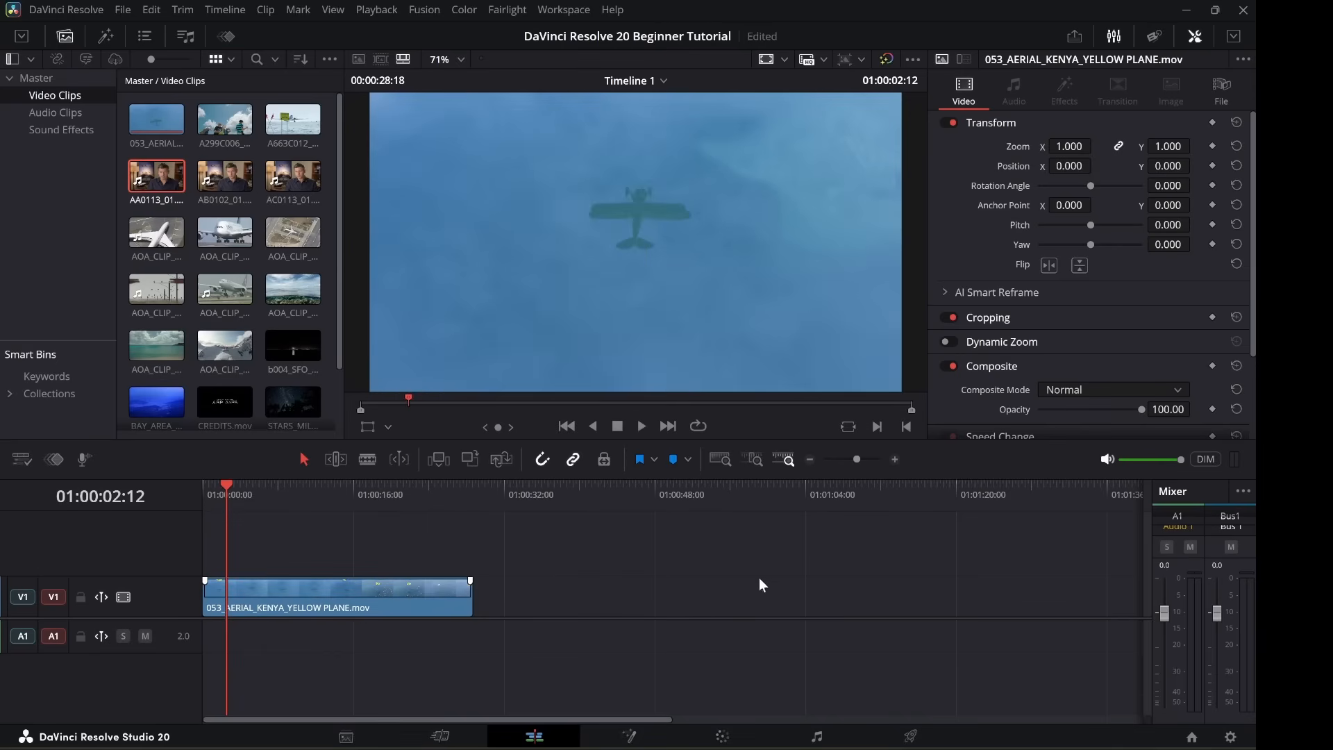
{"action": "right_click", "coordinate": [752, 570]}
{"action": "left_click", "coordinate": [629, 545]}
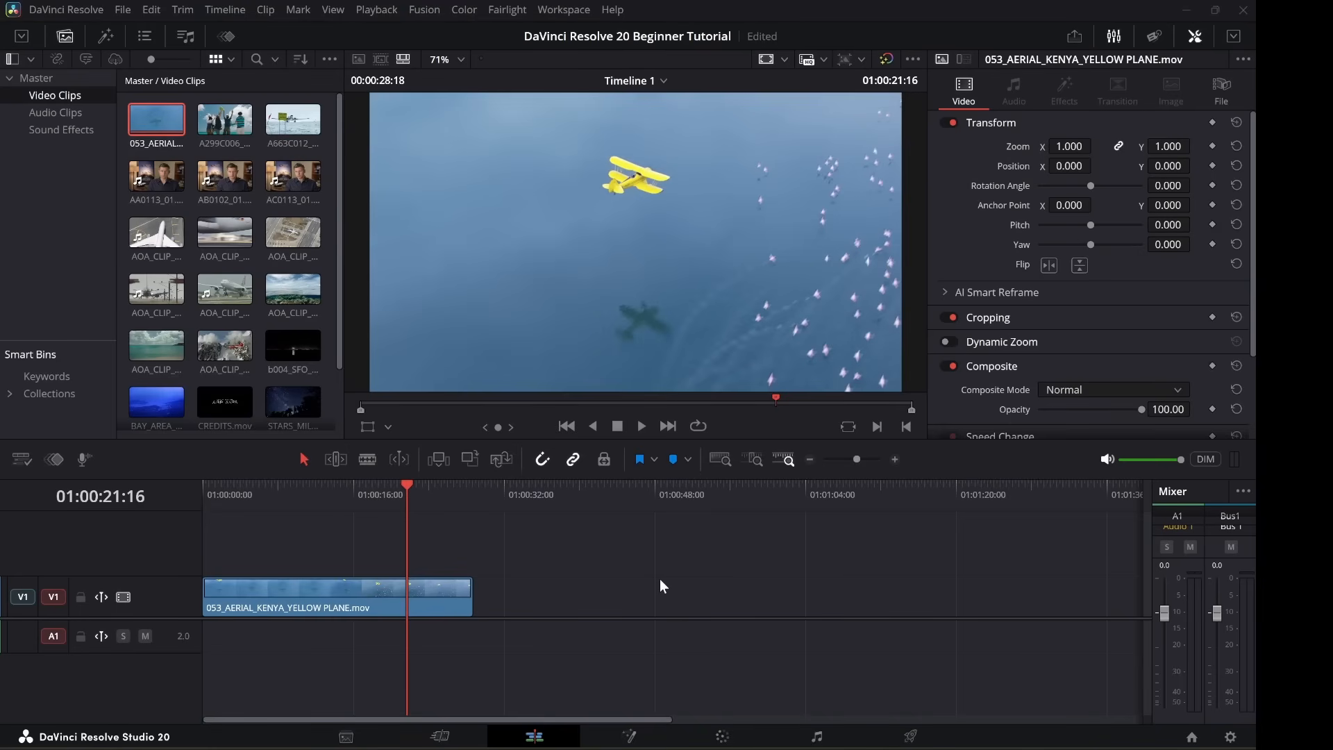
Toggle between AOA_CLIP_03.mov and Timeline 1 with Q, ending with the taxiway clip loaded.
{"action": "left_click", "coordinate": [290, 235]}
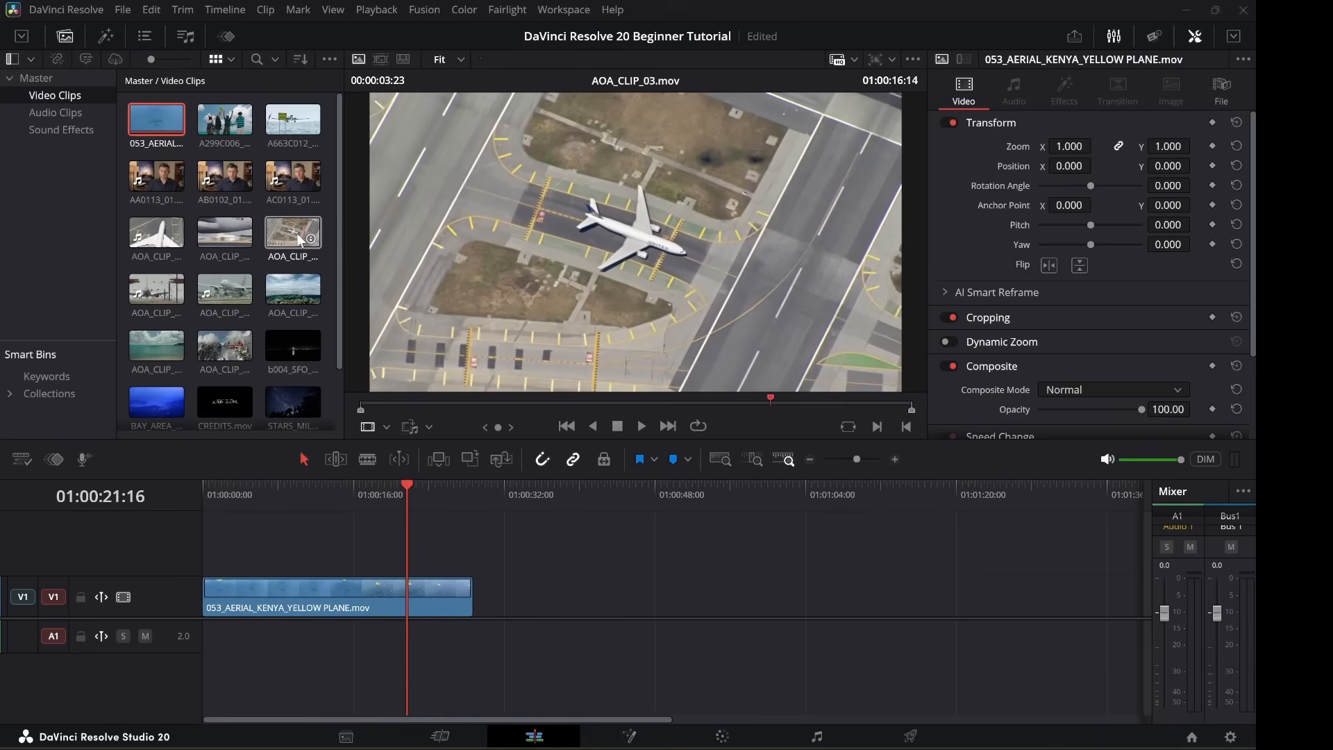
{"action": "key", "text": "q"}
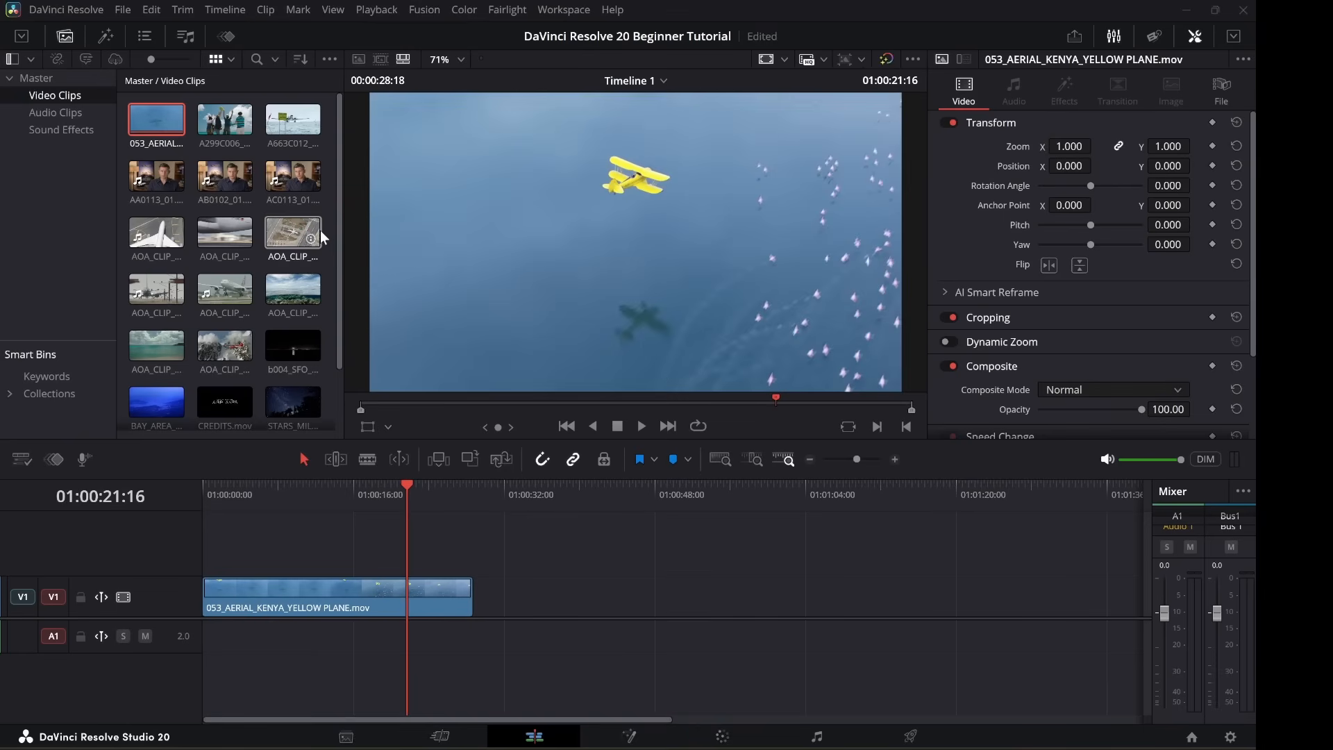
{"action": "left_click", "coordinate": [283, 238]}
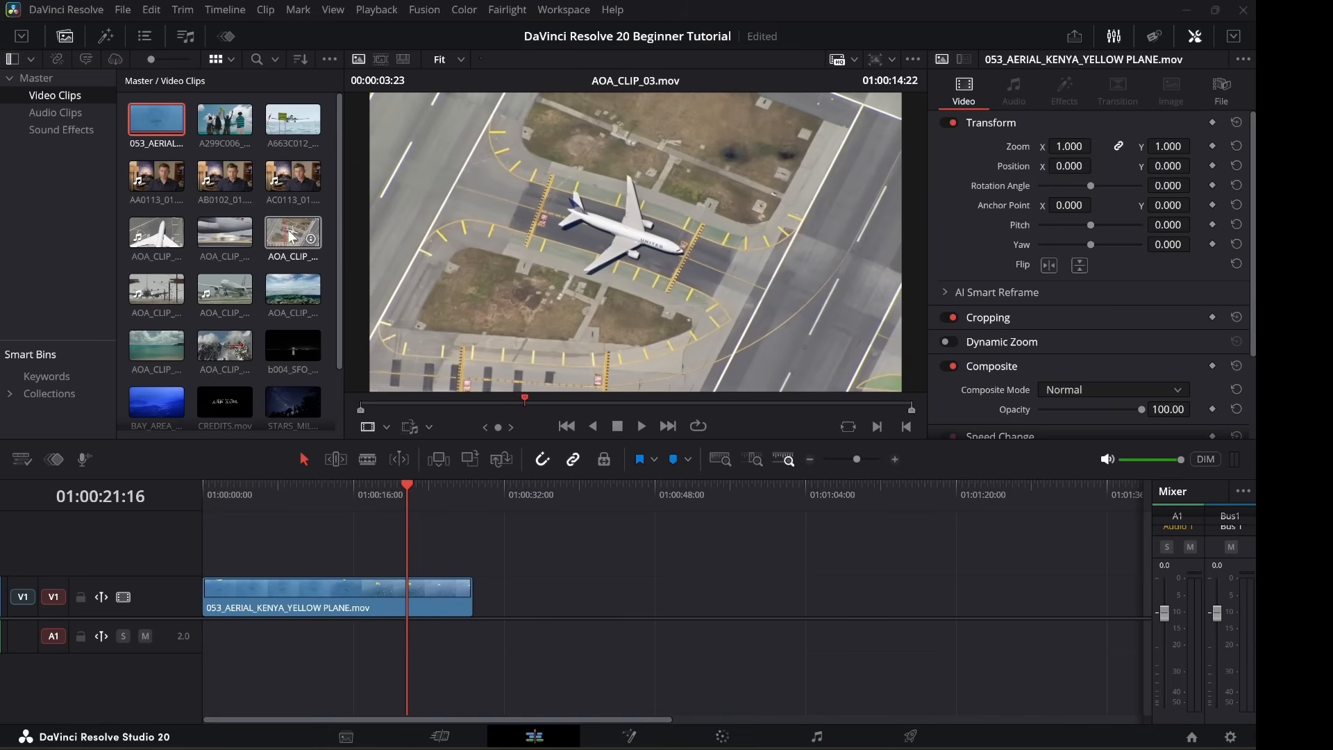
{"action": "key", "text": "q"}
{"action": "key", "text": "q"}
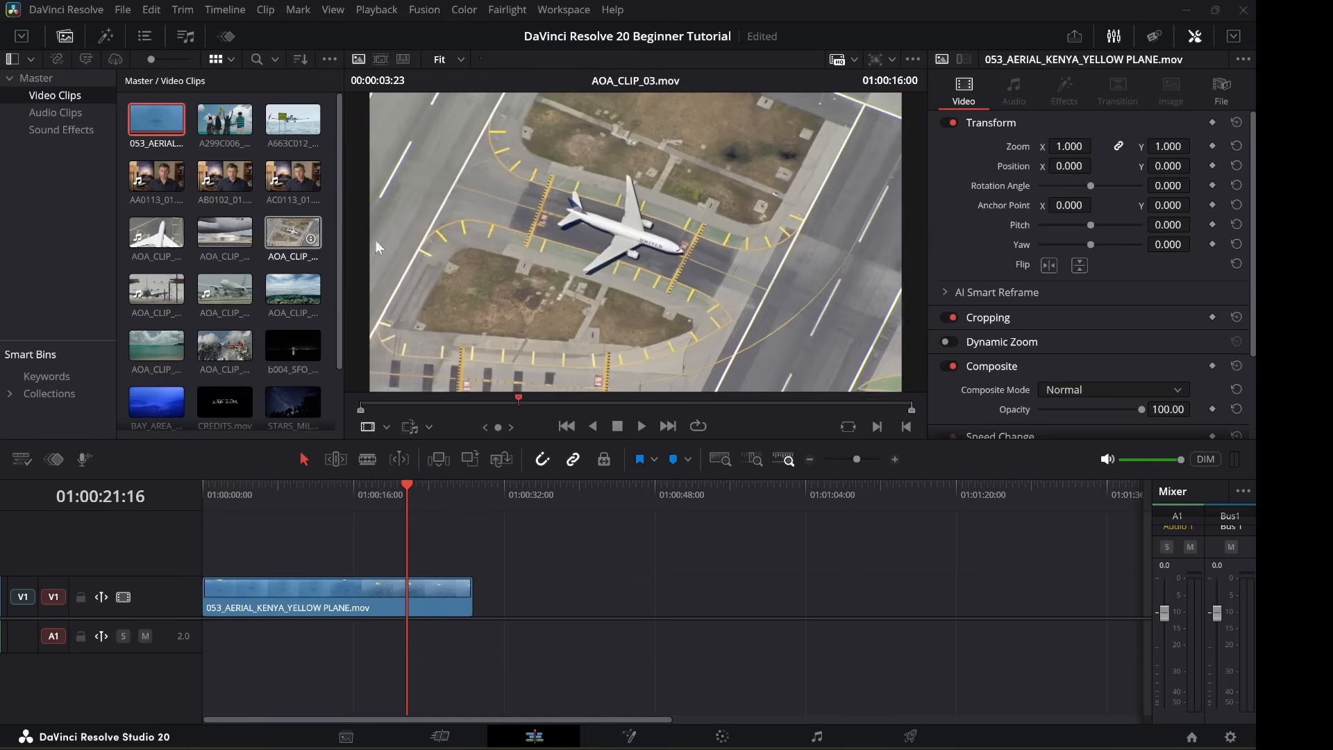
{"action": "key", "text": "q"}
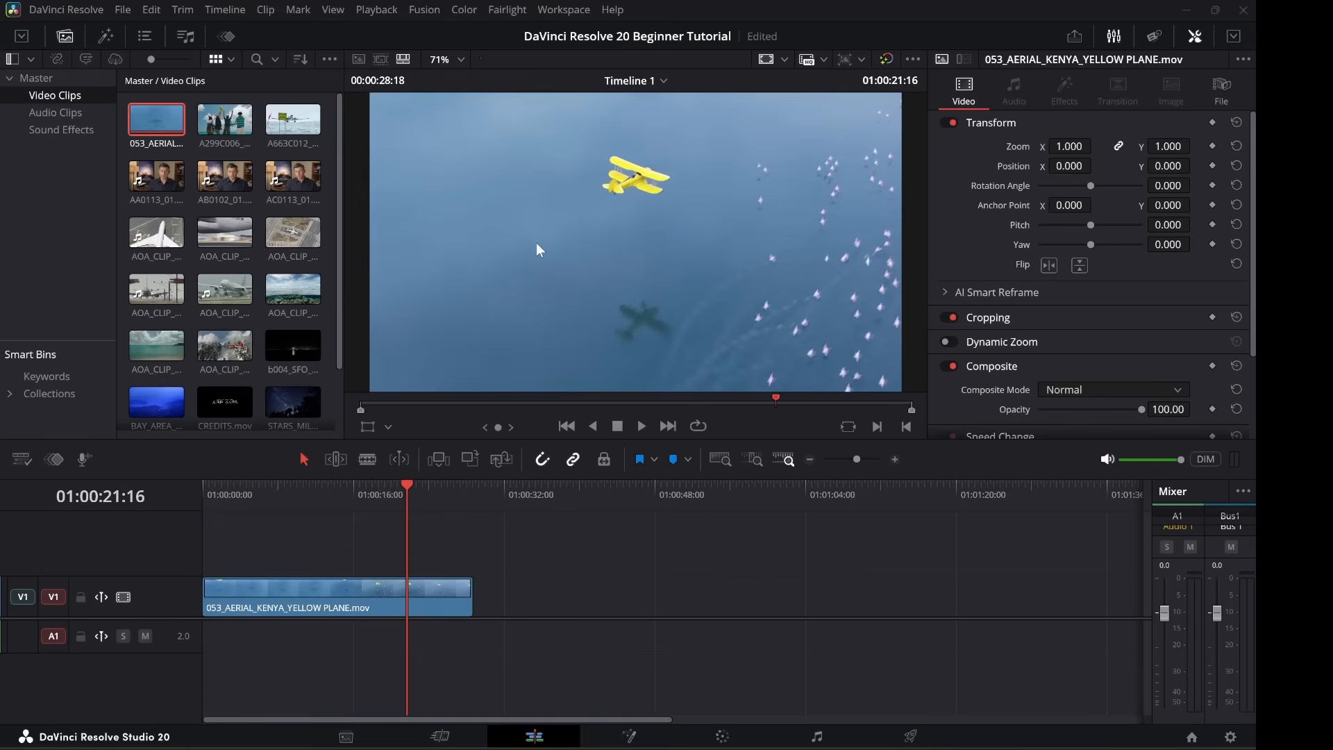
{"action": "left_click", "coordinate": [300, 231]}
{"action": "left_click", "coordinate": [286, 238]}
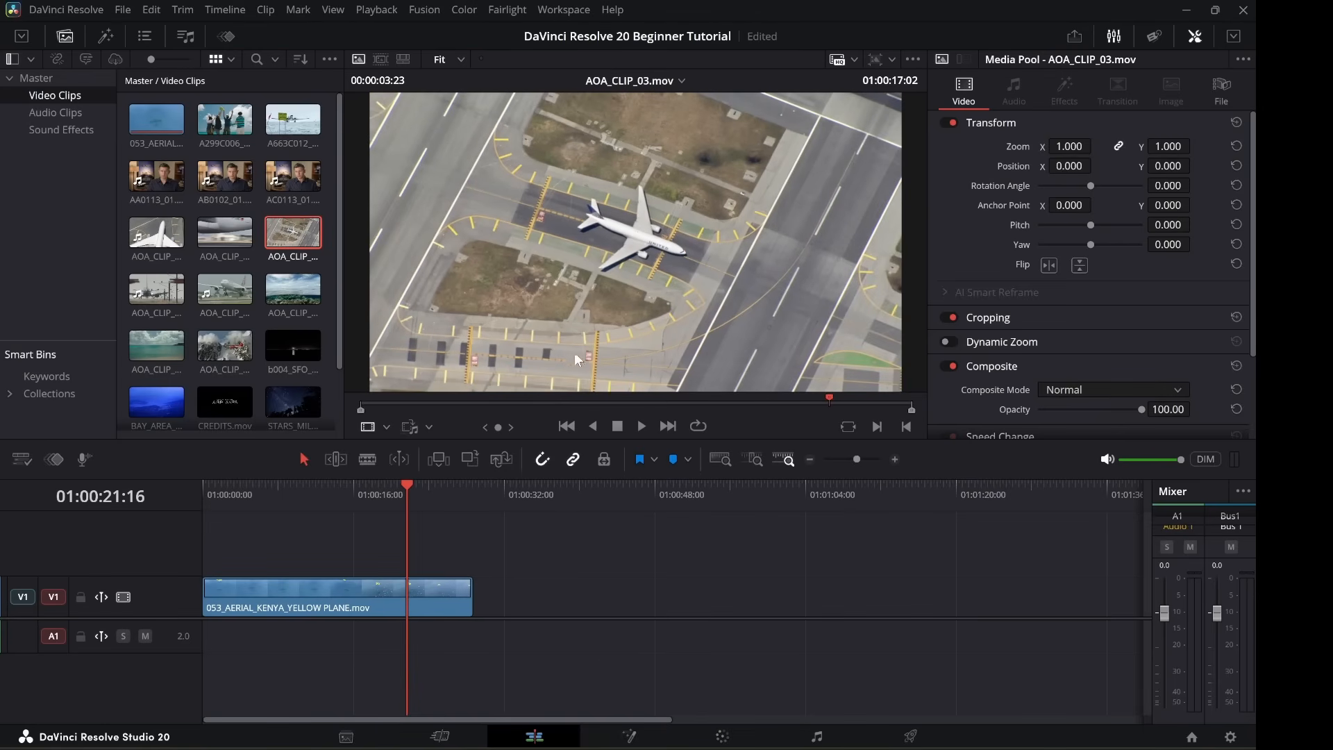
Scrub the taxiway shot, then add AOA_CLIP_03 via the viewer overlay and AOA_CLIP_11 to the timeline.
{"action": "left_click_drag", "start_coordinate": [432, 405], "coordinate": [769, 398]}
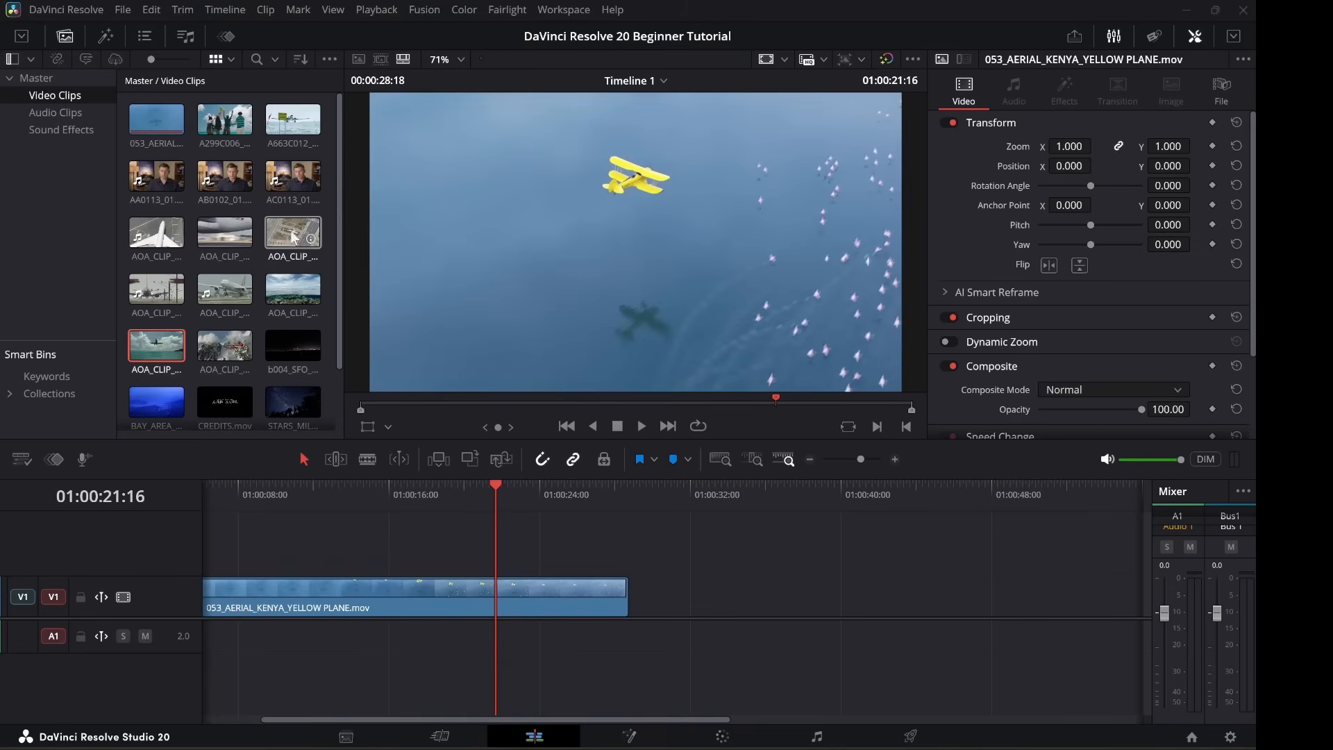
{"action": "left_click_drag", "start_coordinate": [287, 228], "coordinate": [665, 600]}
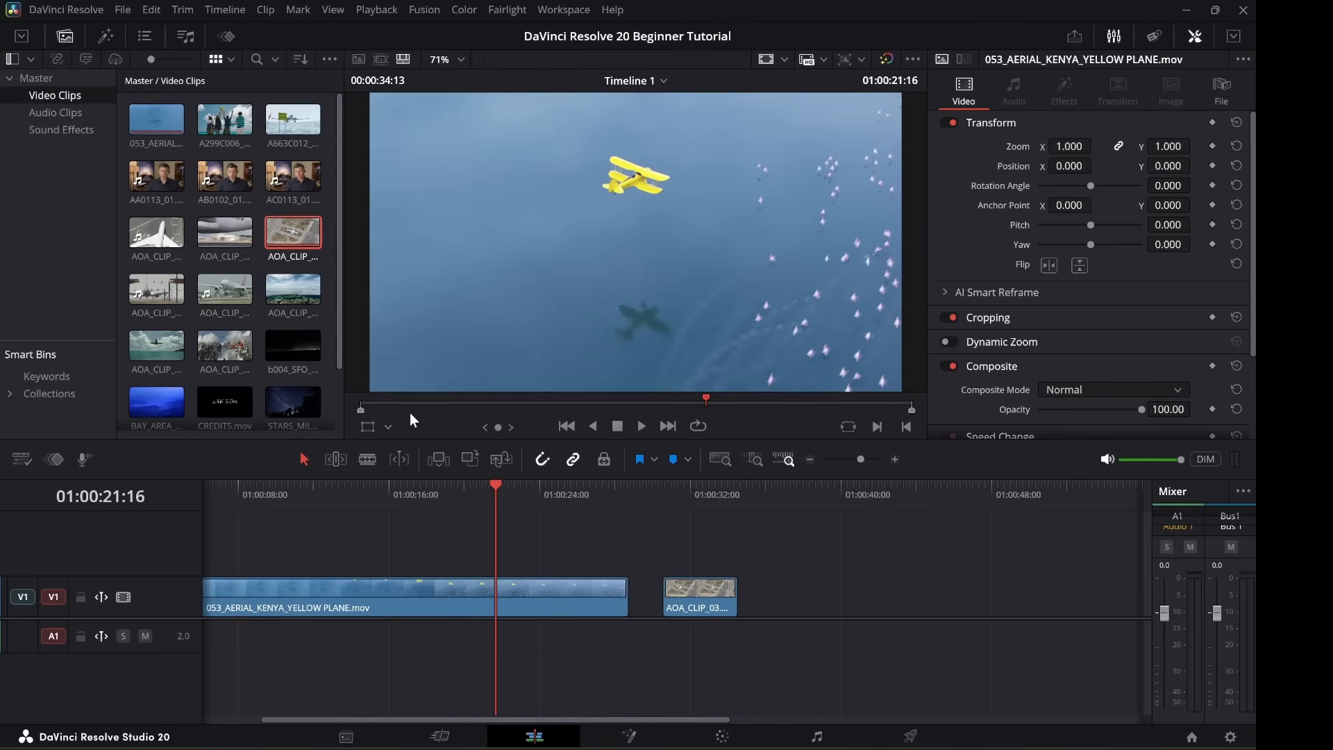
{"action": "left_click_drag", "start_coordinate": [156, 345], "coordinate": [800, 598]}
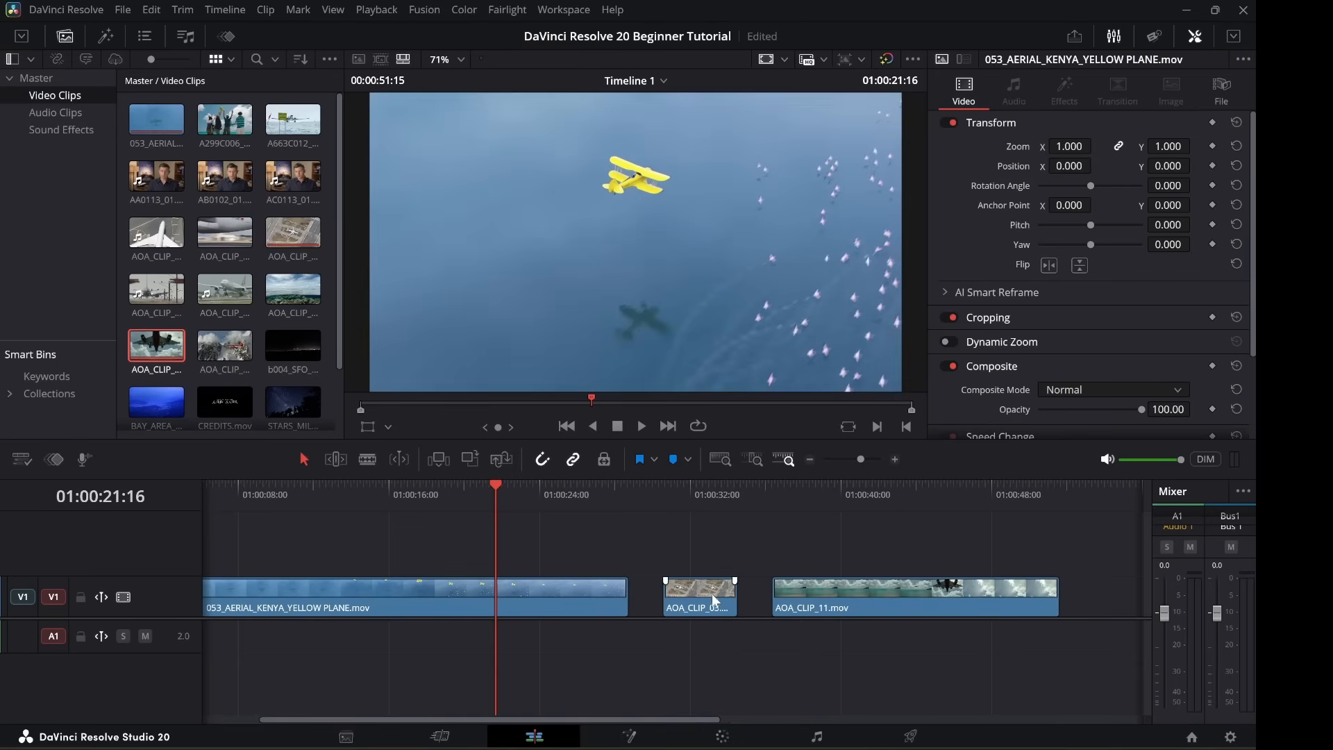
Slide AOA_CLIP_03 and AOA_CLIP_11 left so they butt against the yellow plane clip.
{"action": "left_click_drag", "start_coordinate": [715, 599], "coordinate": [680, 599]}
{"action": "left_click_drag", "start_coordinate": [824, 598], "coordinate": [754, 595]}
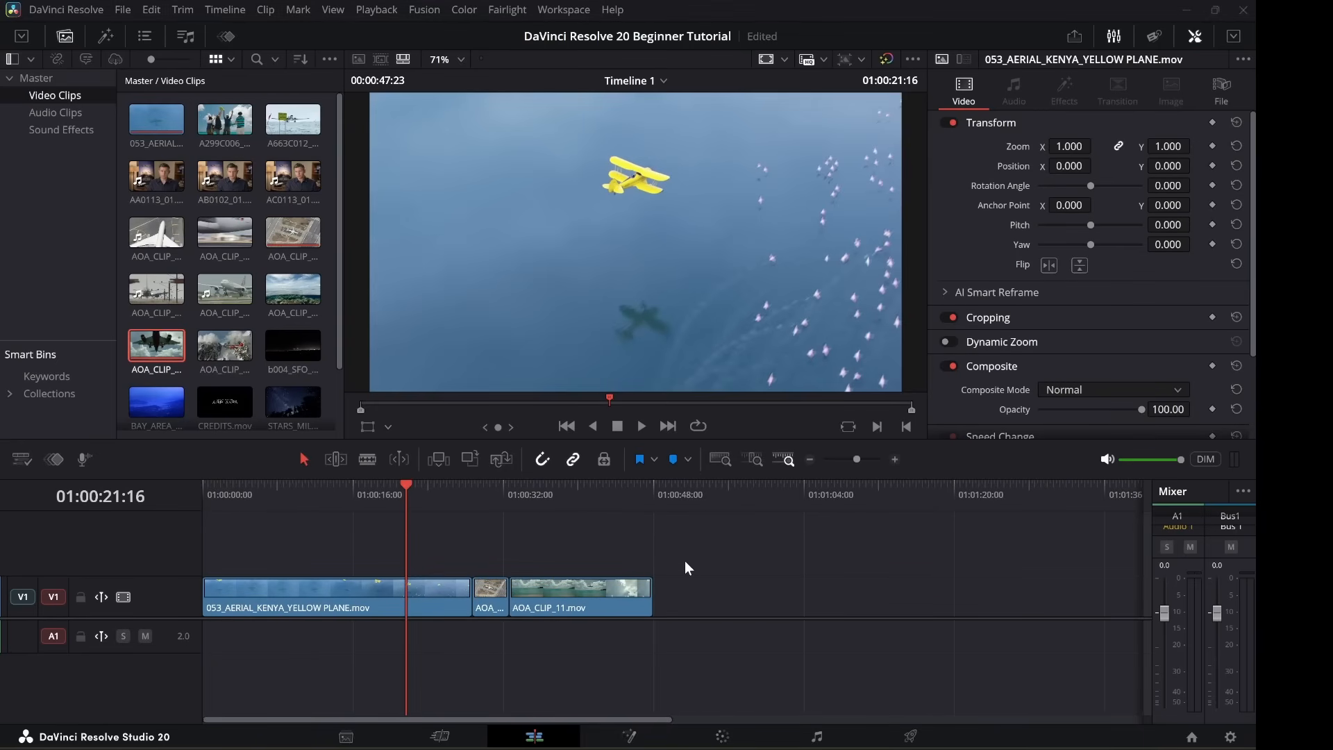
{"action": "scroll", "coordinate": [684, 560], "scroll_direction": "down", "scroll_amount": 1}
{"action": "scroll", "coordinate": [688, 559], "scroll_direction": "up", "scroll_amount": 2}
{"action": "scroll", "coordinate": [689, 556], "scroll_direction": "up", "scroll_amount": 2}
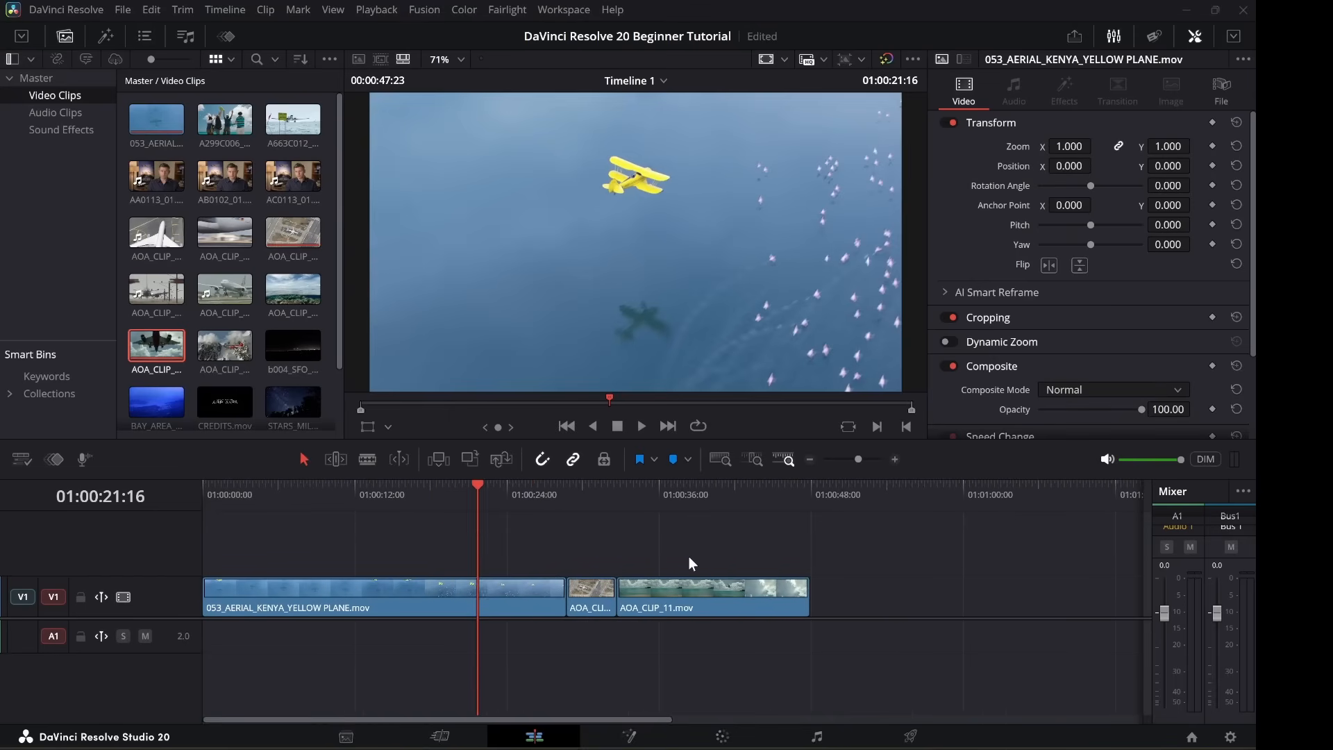
{"action": "scroll", "coordinate": [689, 556], "scroll_direction": "up", "scroll_amount": 1}
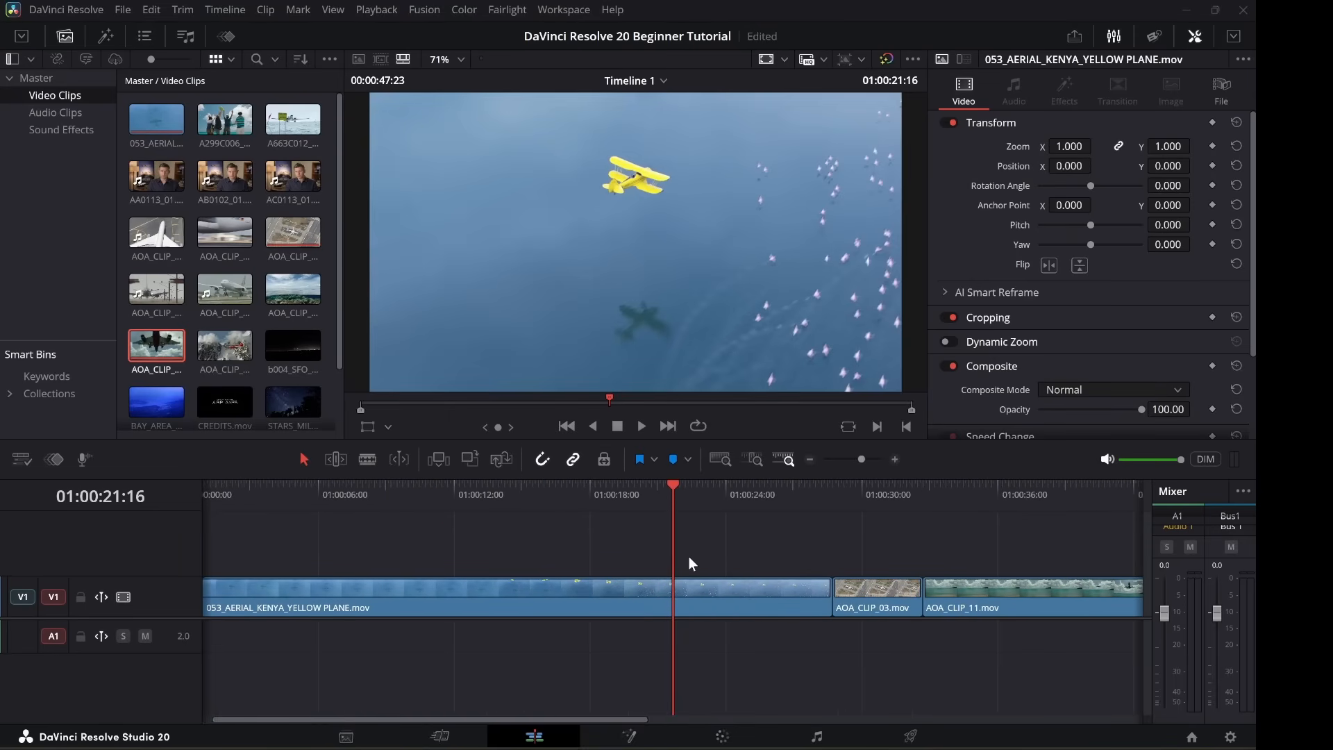
{"action": "scroll", "coordinate": [689, 556], "scroll_direction": "down", "scroll_amount": 2}
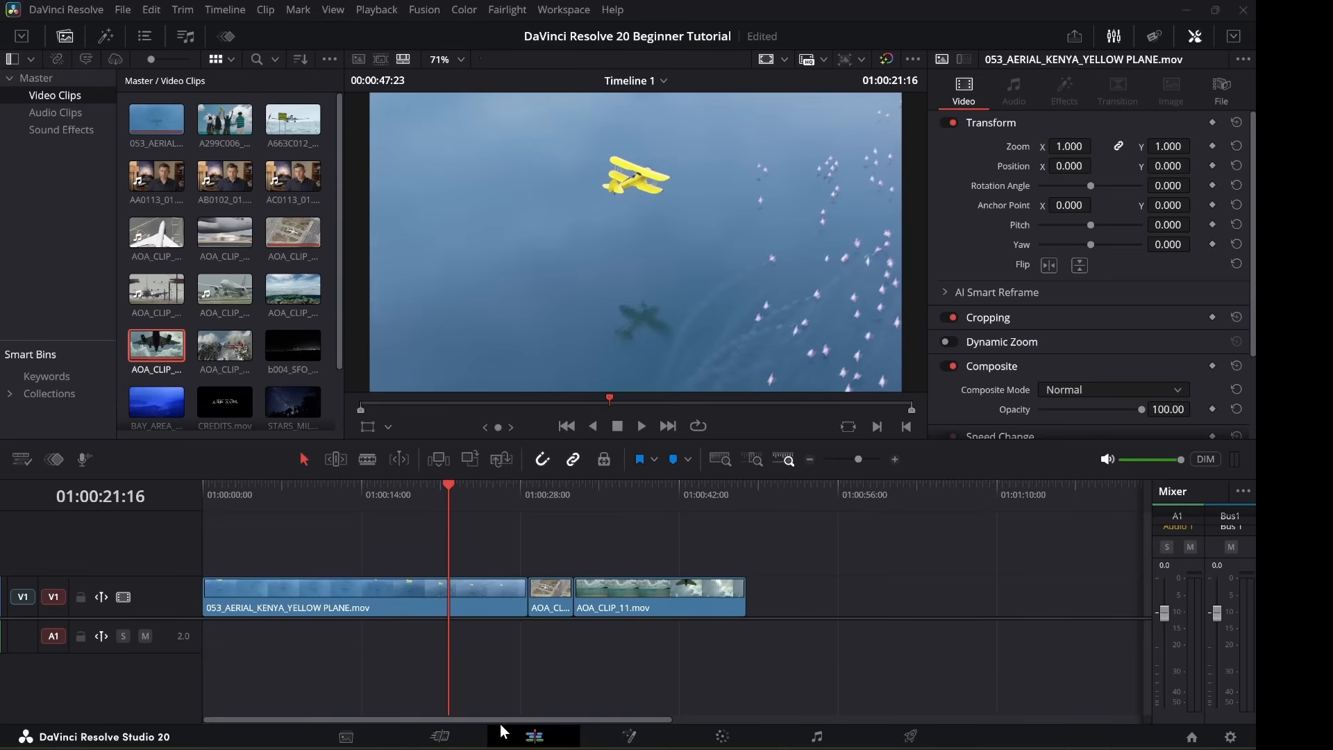
{"action": "left_click_drag", "start_coordinate": [497, 719], "coordinate": [385, 712]}
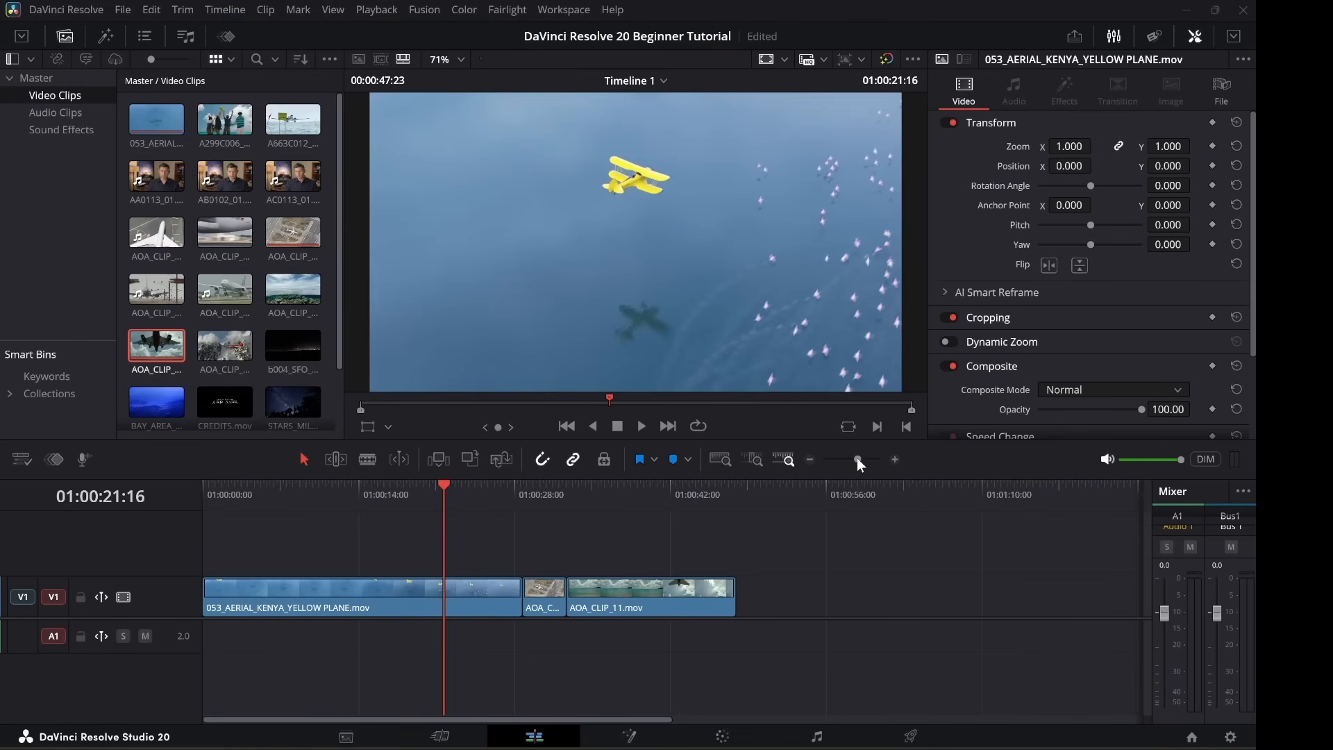
{"action": "left_click_drag", "start_coordinate": [854, 457], "coordinate": [858, 456]}
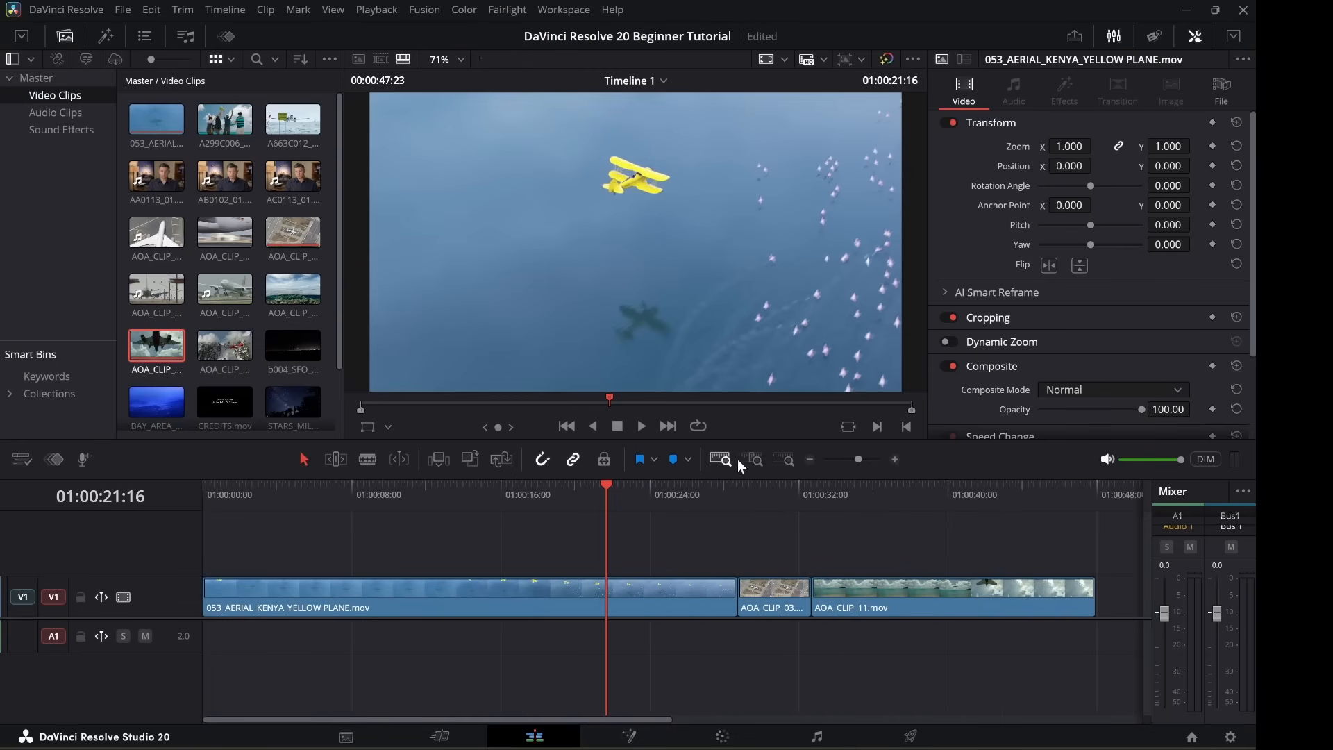
{"action": "left_click", "coordinate": [756, 458]}
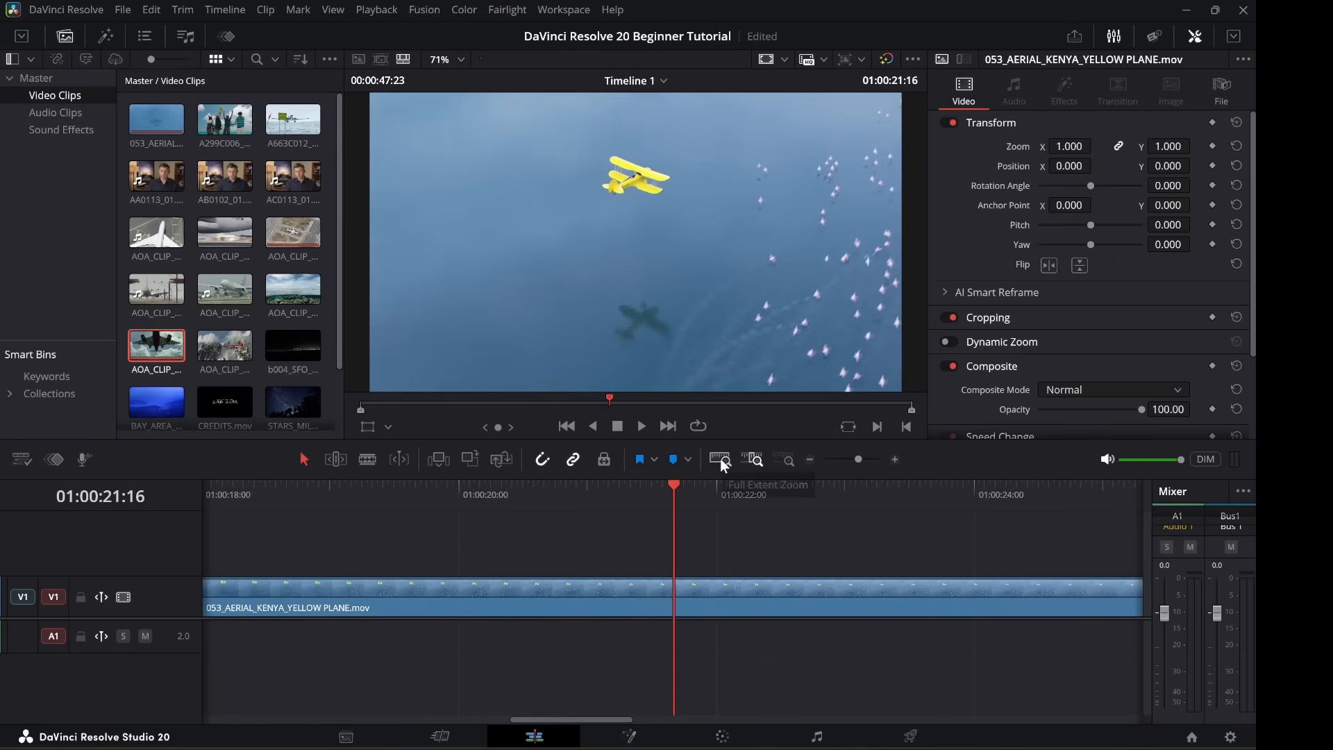
{"action": "left_click", "coordinate": [722, 463]}
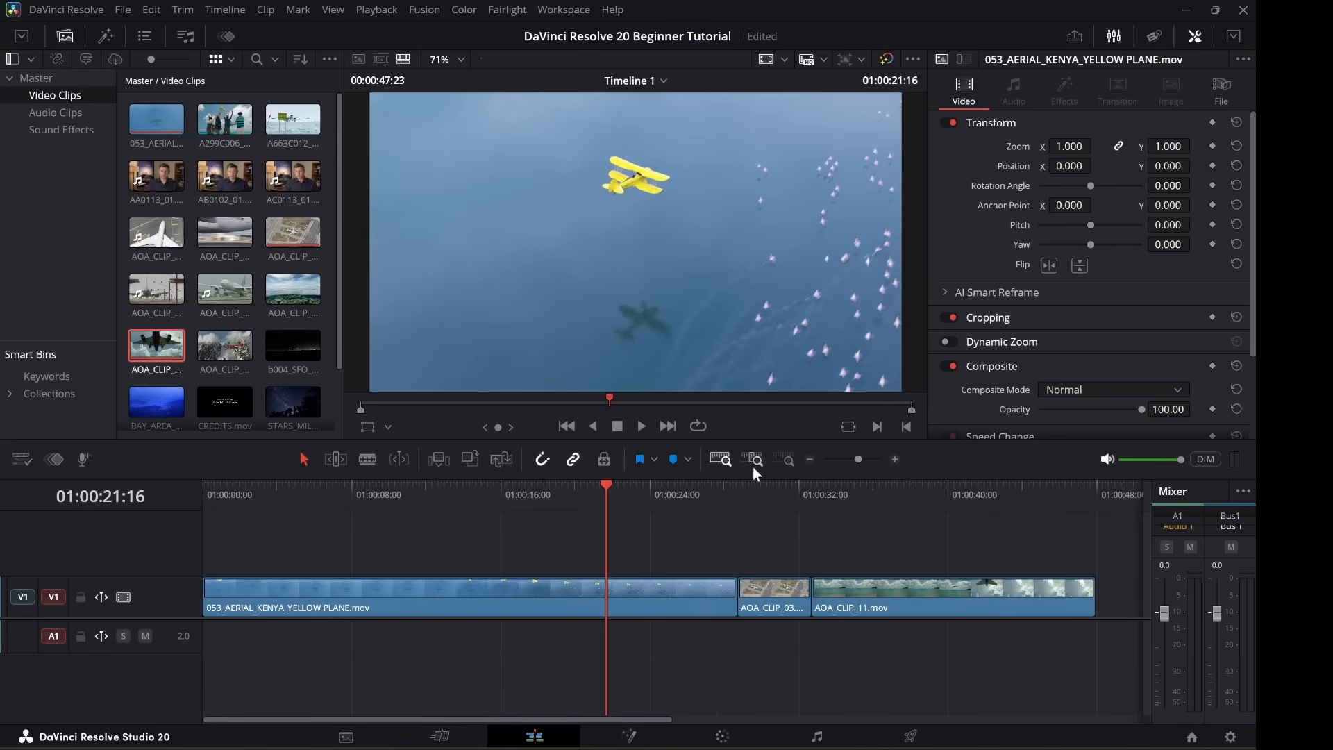
{"action": "left_click", "coordinate": [753, 461]}
{"action": "left_click_drag", "start_coordinate": [855, 457], "coordinate": [857, 456]}
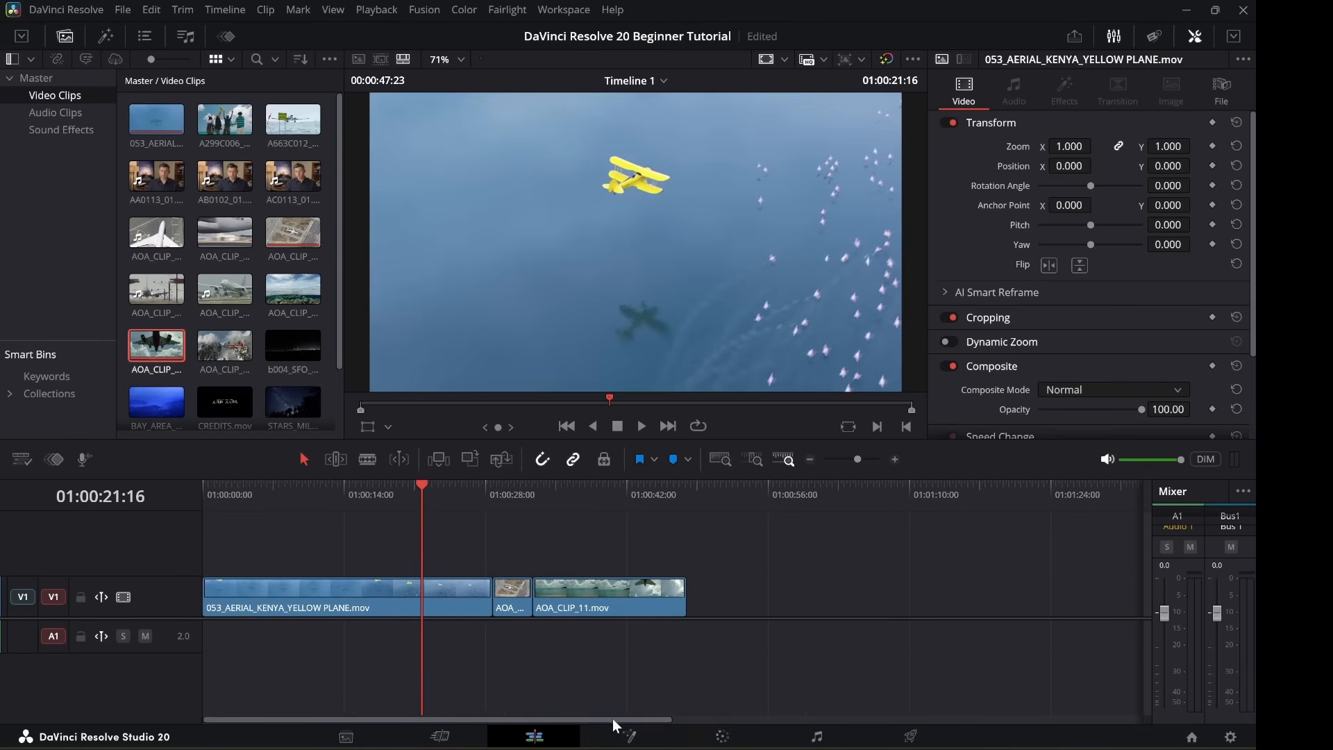
{"action": "left_click_drag", "start_coordinate": [612, 719], "coordinate": [503, 711]}
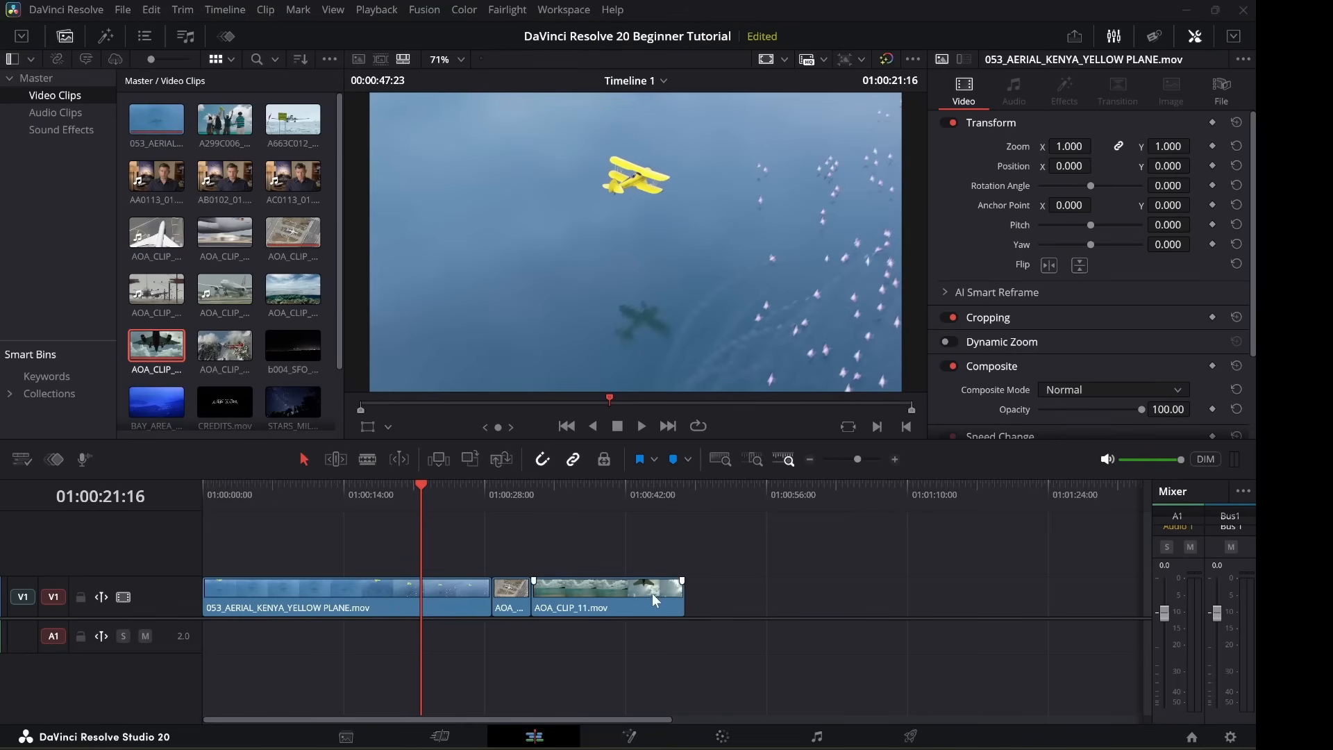
{"action": "scroll", "coordinate": [651, 593], "scroll_direction": "up", "scroll_amount": 4}
{"action": "scroll", "coordinate": [654, 593], "scroll_direction": "down", "scroll_amount": 6}
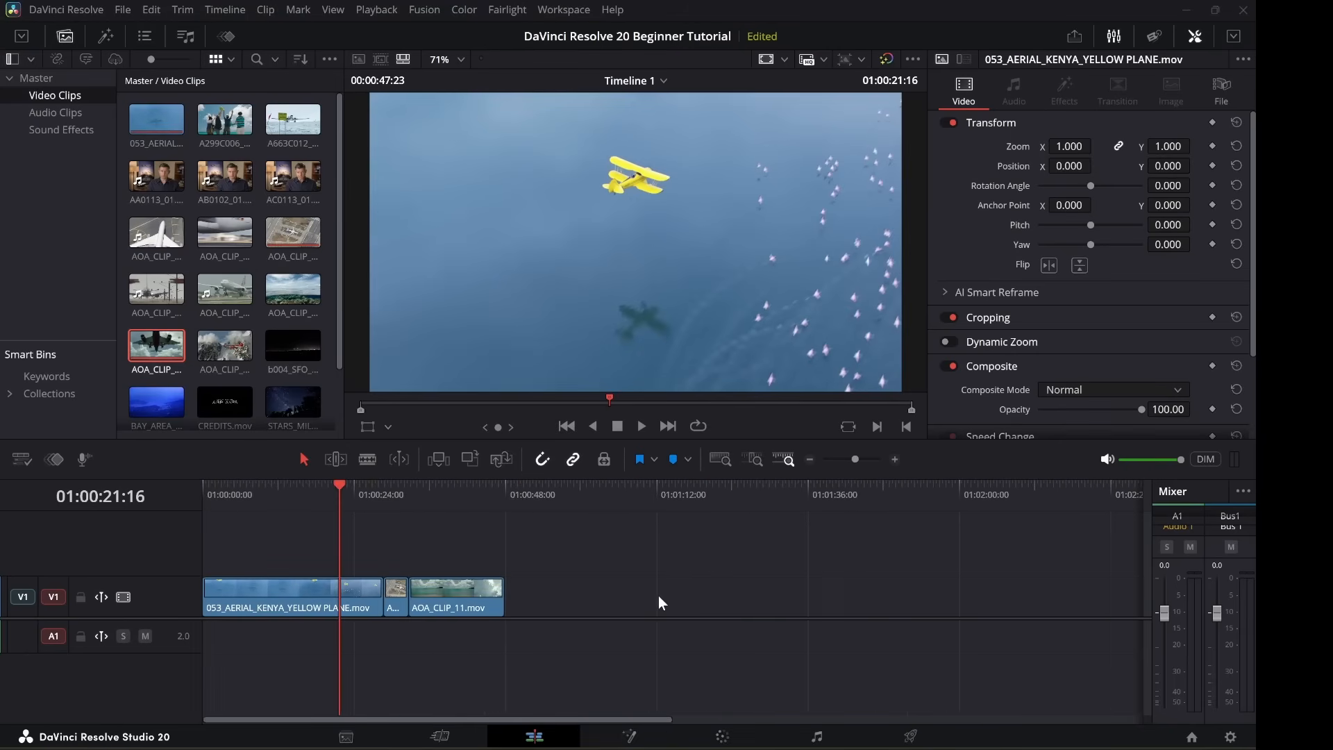
{"action": "scroll", "coordinate": [658, 596], "scroll_direction": "up", "scroll_amount": 8}
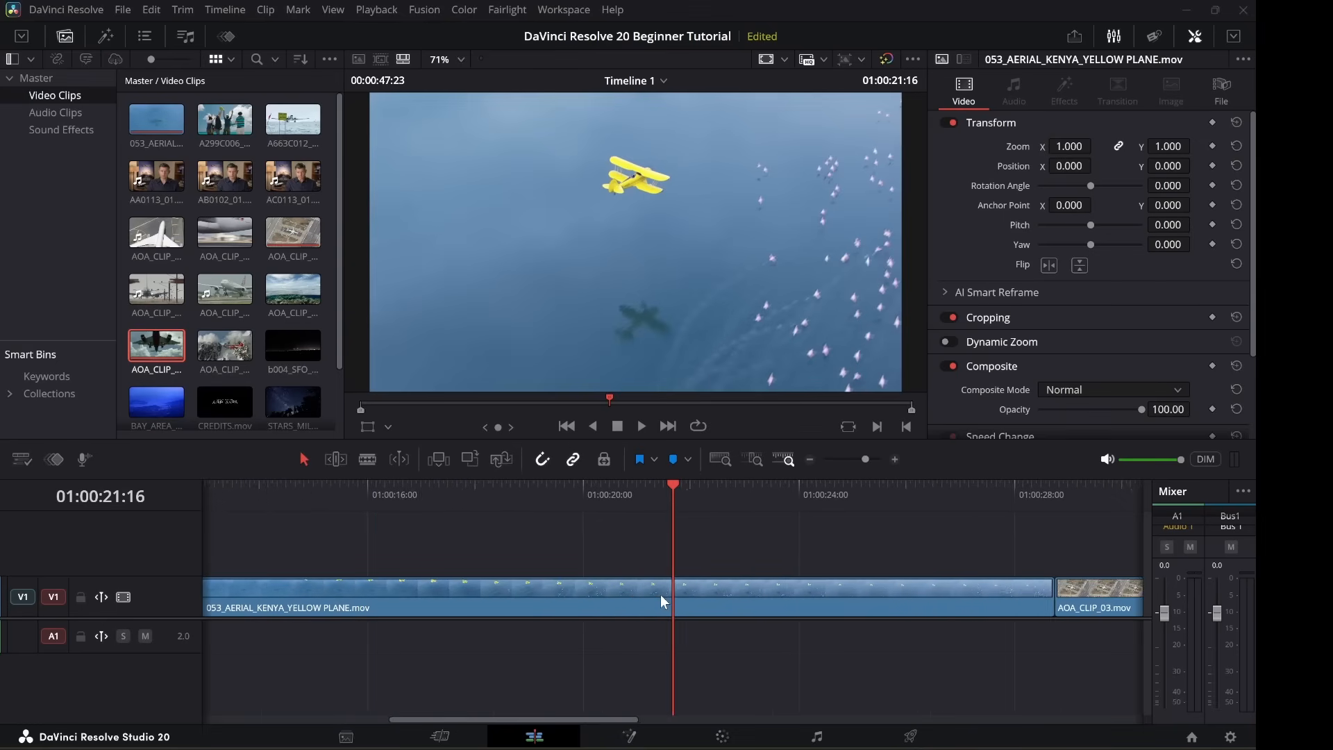
{"action": "scroll", "coordinate": [660, 594], "scroll_direction": "down", "scroll_amount": 8}
{"action": "scroll", "coordinate": [661, 594], "scroll_direction": "up", "scroll_amount": 3}
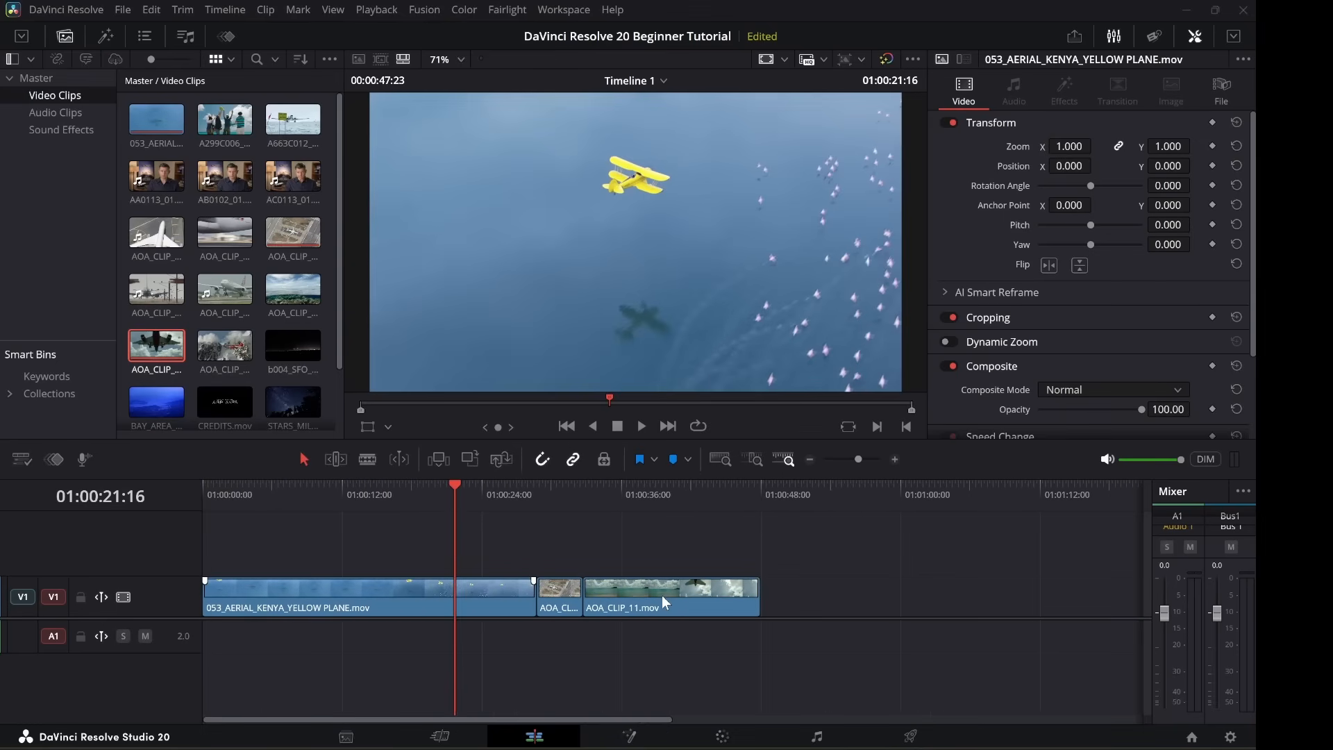
{"action": "scroll", "coordinate": [661, 594], "scroll_direction": "up", "scroll_amount": 4}
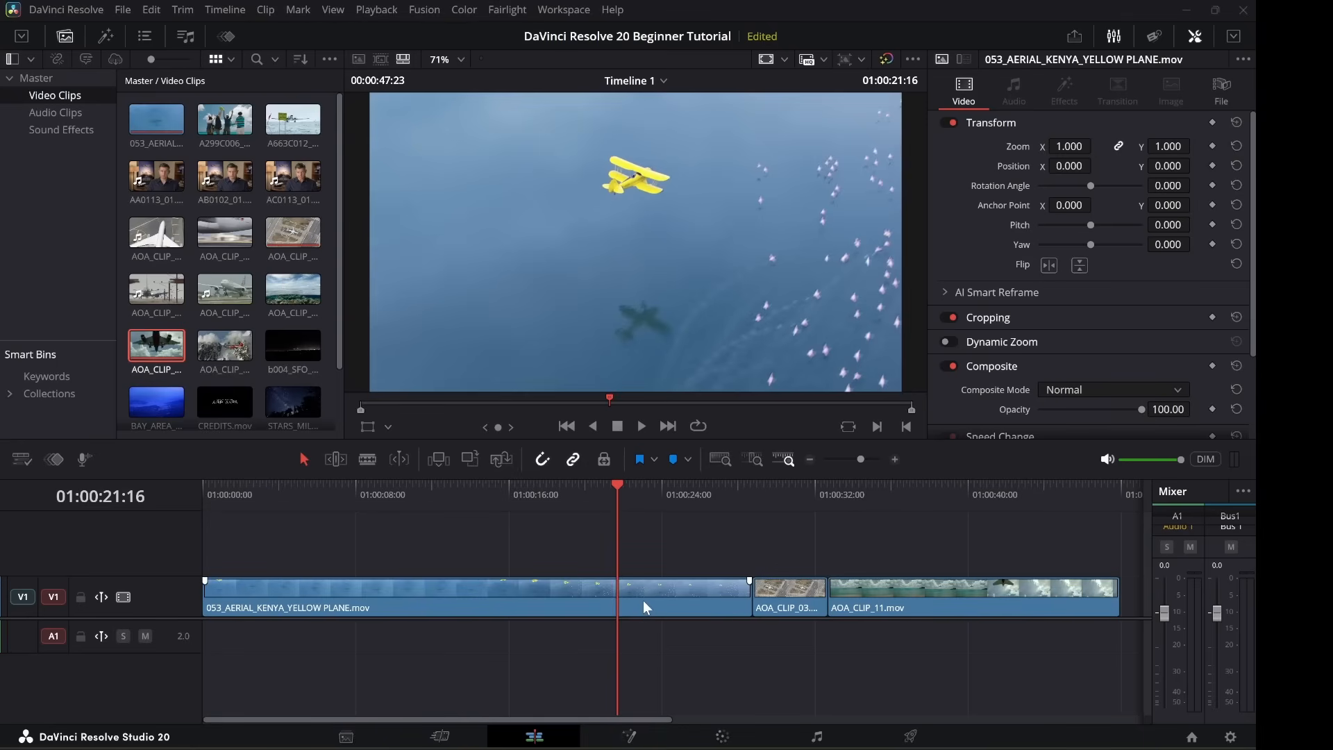
{"action": "scroll", "coordinate": [642, 600], "scroll_direction": "down", "scroll_amount": 3}
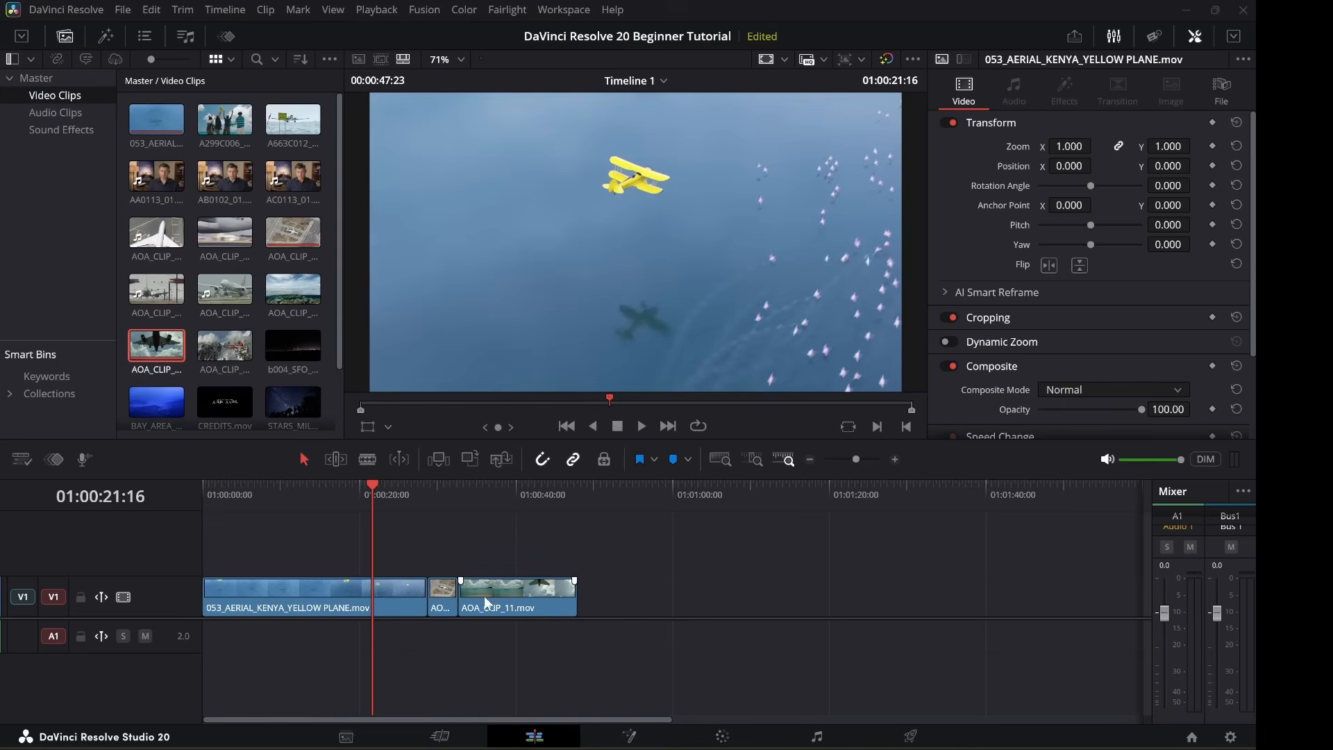
{"action": "scroll", "coordinate": [494, 585], "scroll_direction": "right", "scroll_amount": 6}
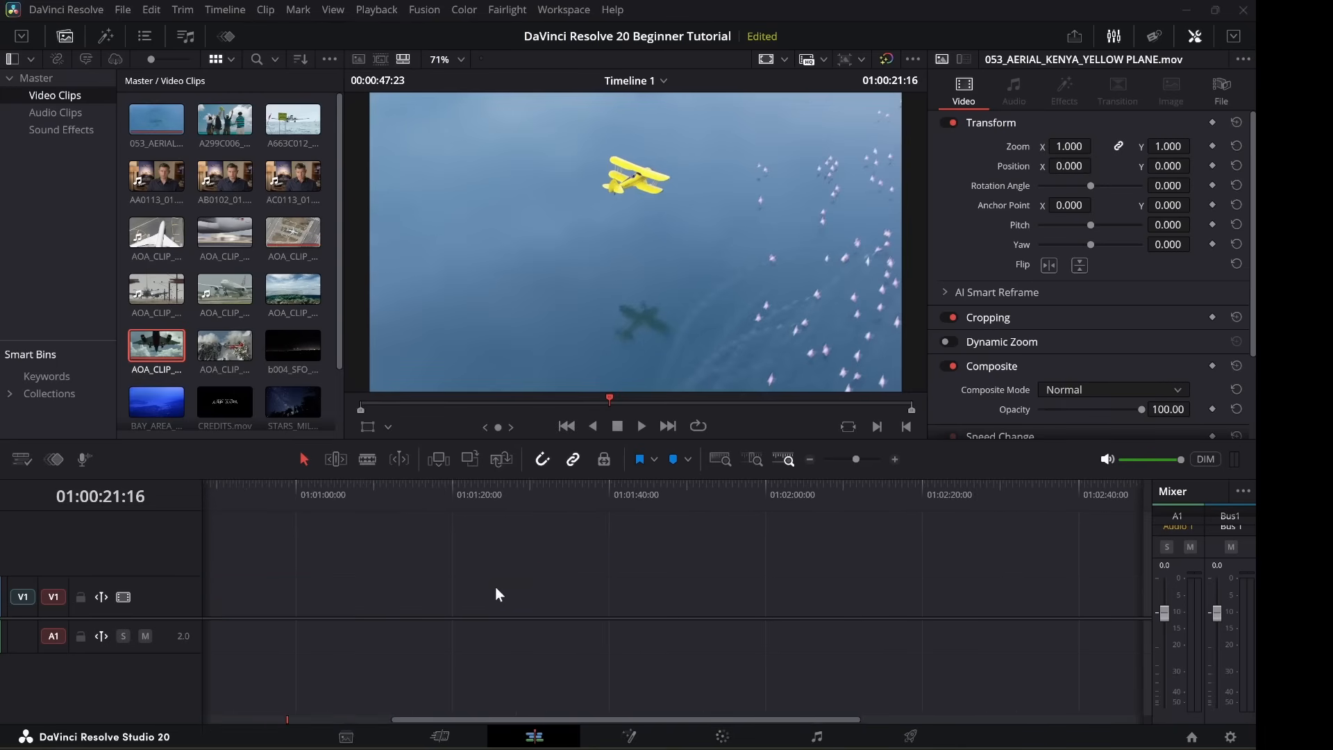
{"action": "scroll", "coordinate": [494, 586], "scroll_direction": "left", "scroll_amount": 6}
{"action": "scroll", "coordinate": [504, 585], "scroll_direction": "right", "scroll_amount": 5}
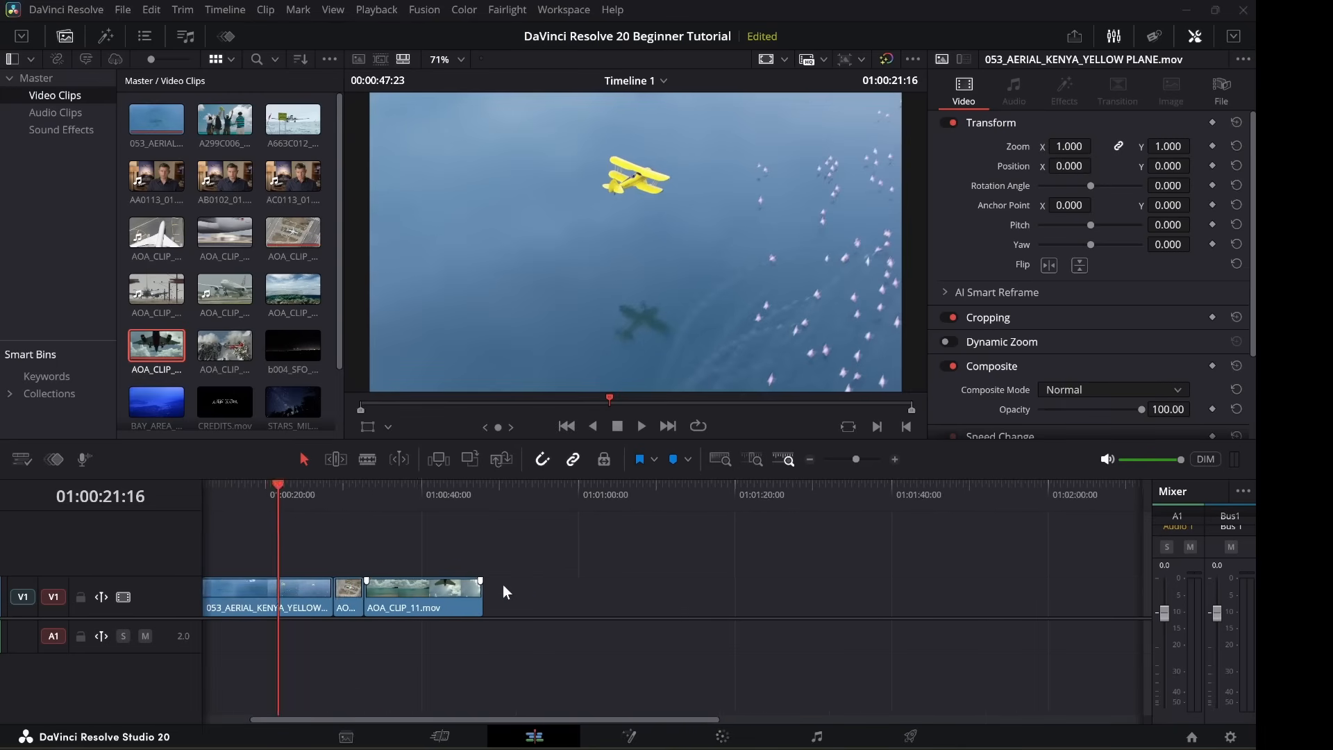
{"action": "scroll", "coordinate": [504, 585], "scroll_direction": "left", "scroll_amount": 5}
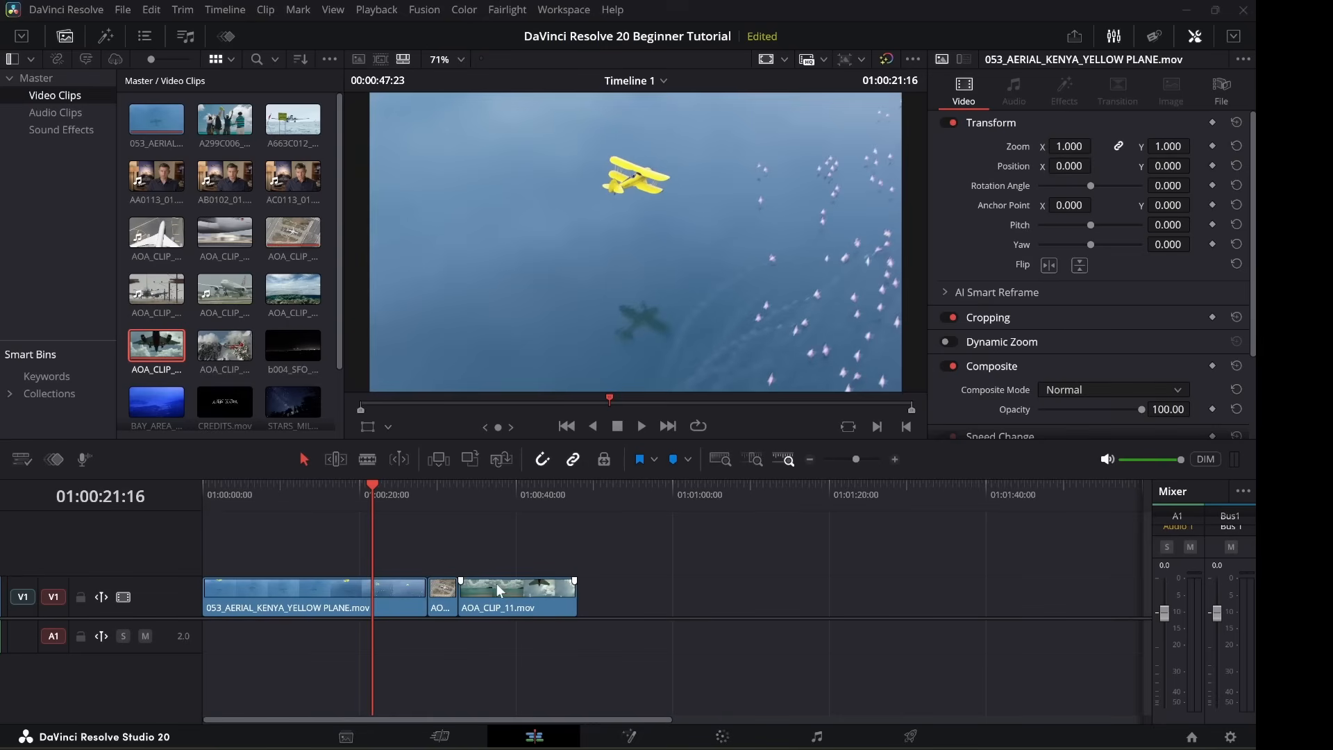
Zoom Timeline 1 in around the playhead with the slider and scroll the view.
{"action": "left_click_drag", "start_coordinate": [856, 459], "coordinate": [859, 459]}
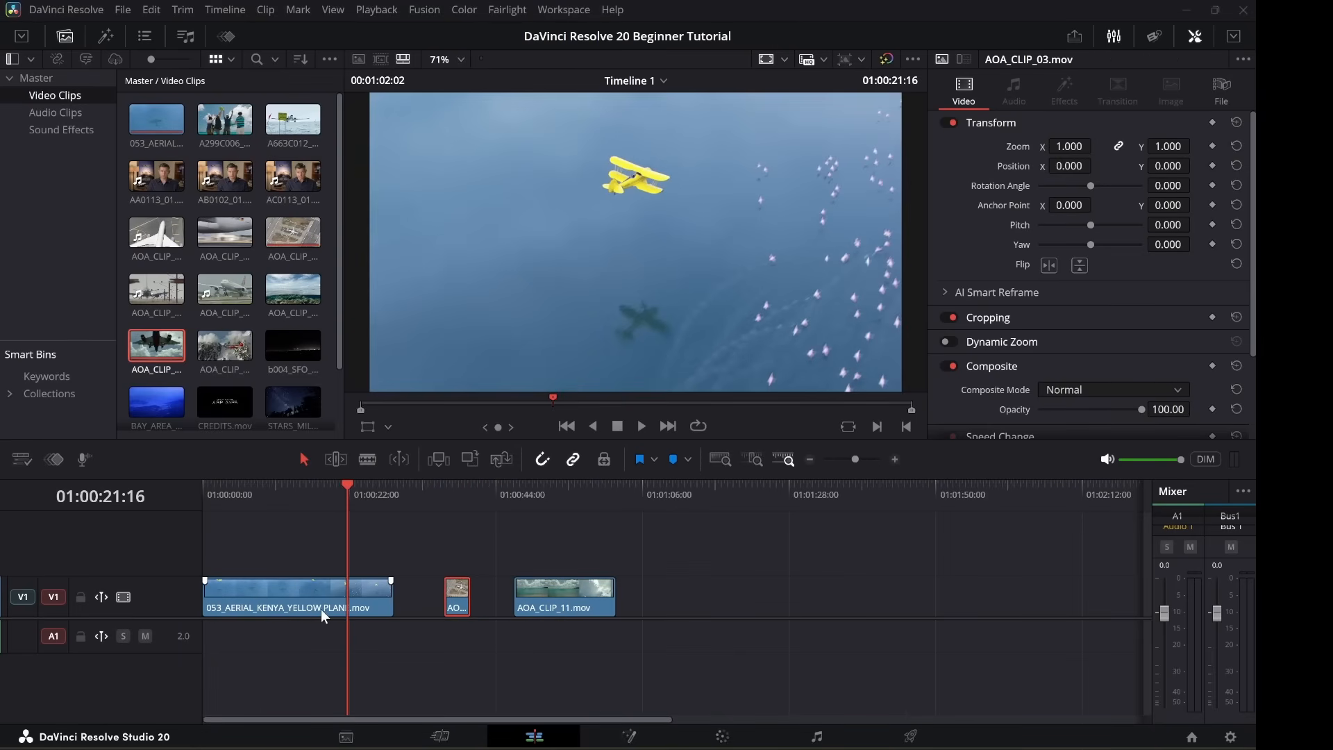
{"action": "scroll", "coordinate": [320, 615], "scroll_direction": "up", "scroll_amount": 6}
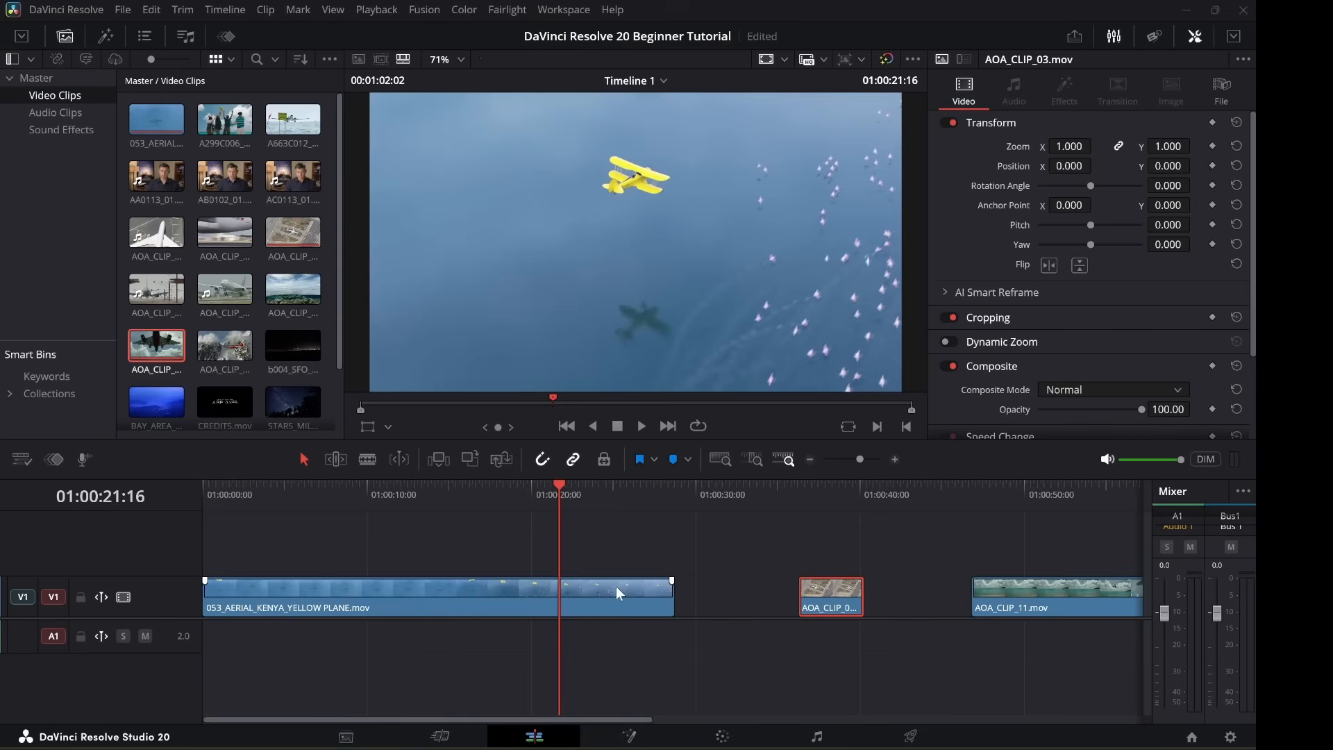
{"action": "scroll", "coordinate": [613, 588], "scroll_direction": "up", "scroll_amount": 2}
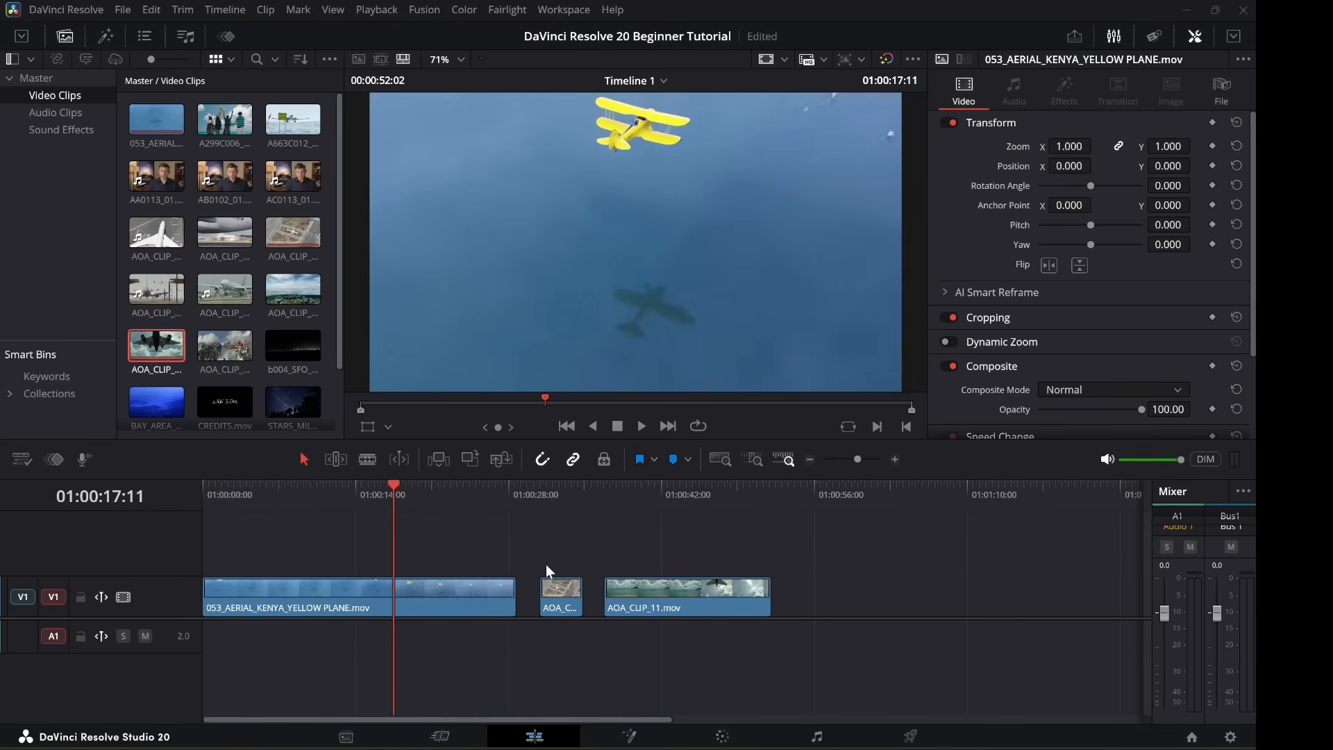
{"action": "scroll", "coordinate": [546, 565], "scroll_direction": "up", "scroll_amount": 1}
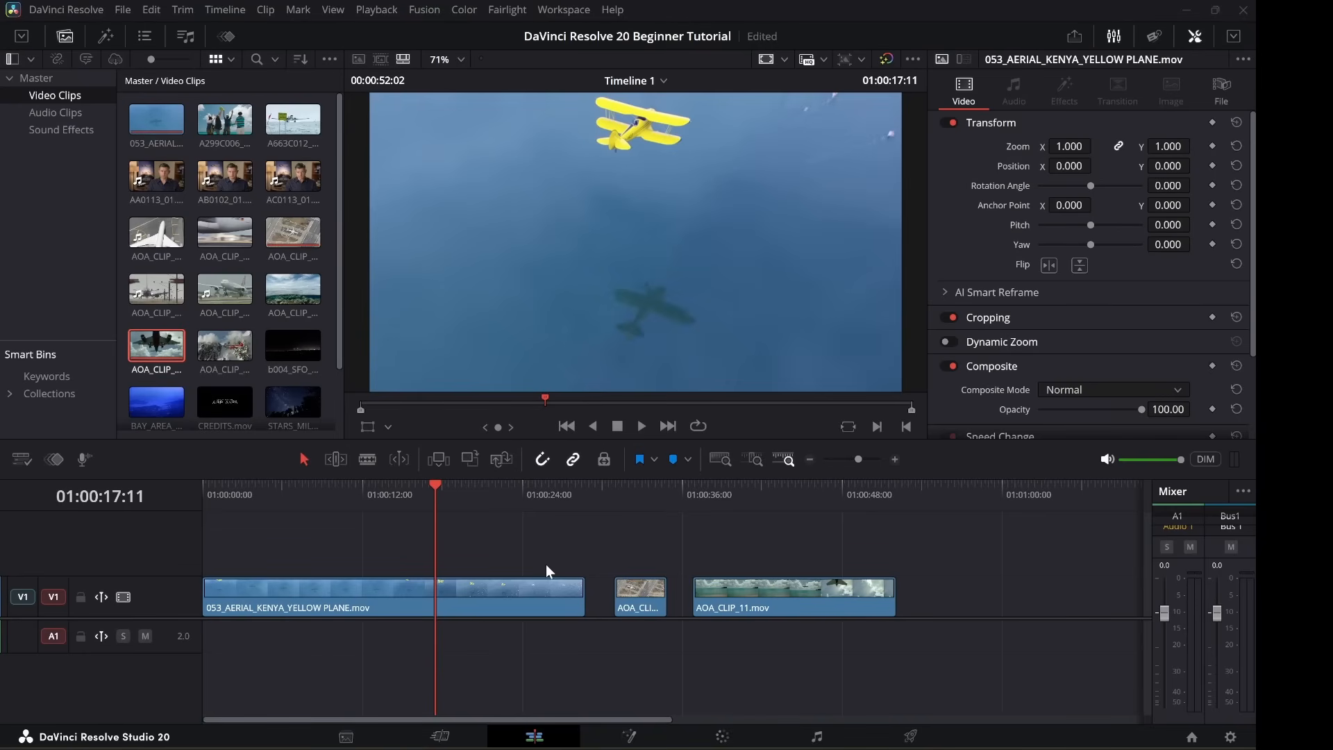
Trim the yellow plane clip's end and head shorter, then play back and stop at 01:00:20:23.
{"action": "left_click", "coordinate": [578, 598]}
{"action": "left_click_drag", "start_coordinate": [579, 598], "coordinate": [517, 595]}
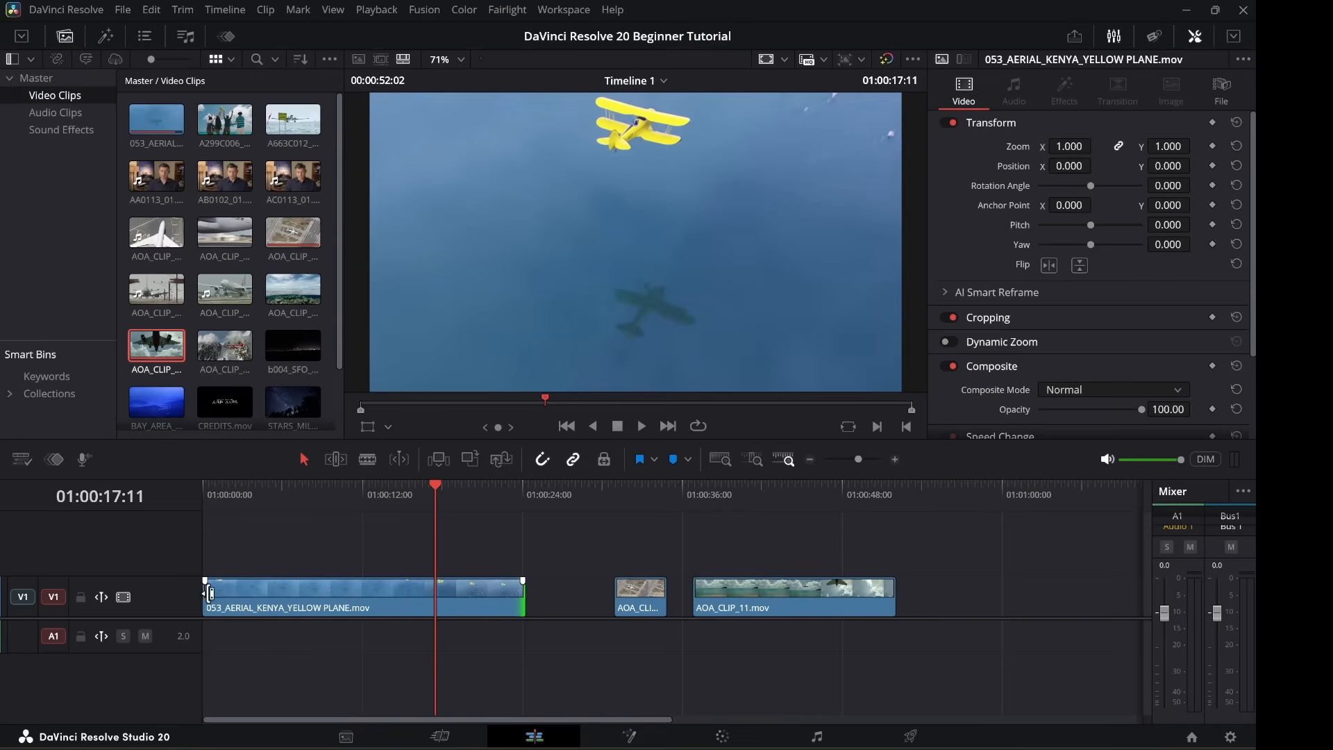
{"action": "left_click_drag", "start_coordinate": [206, 597], "coordinate": [422, 602]}
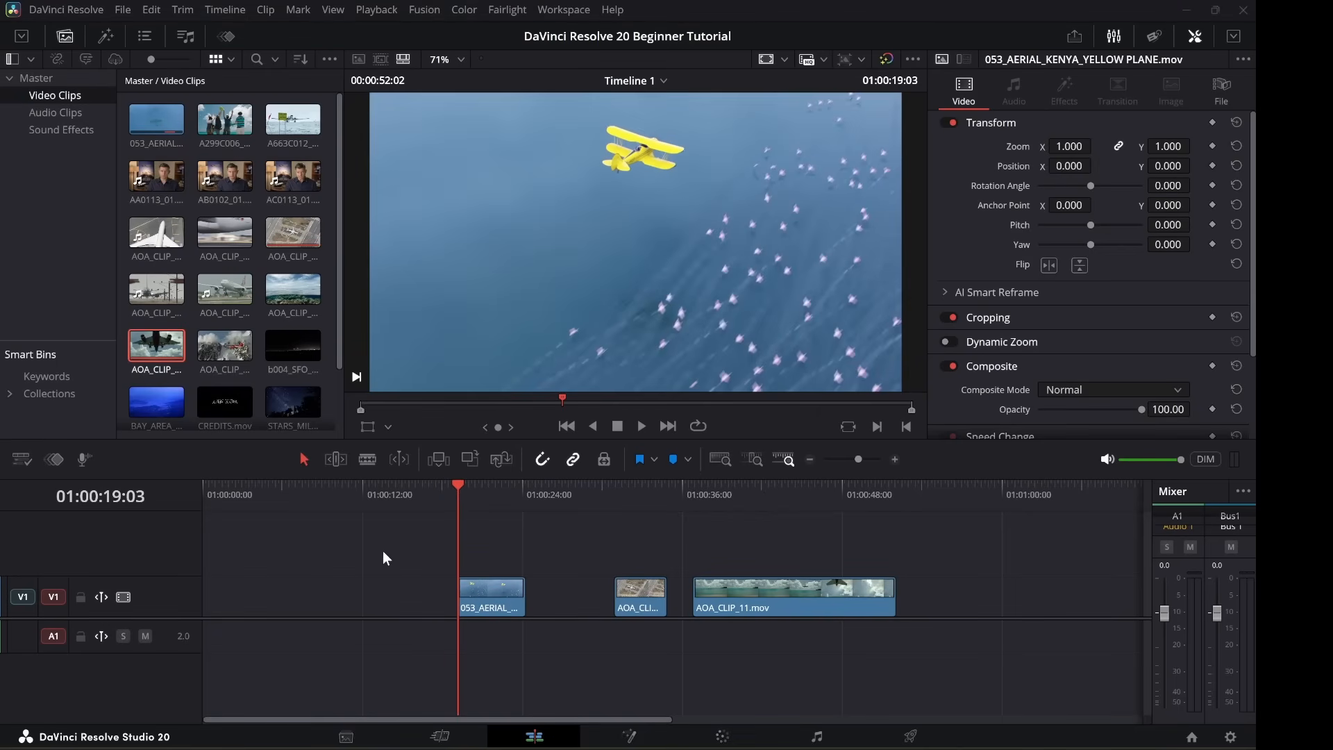
{"action": "key", "text": "space"}
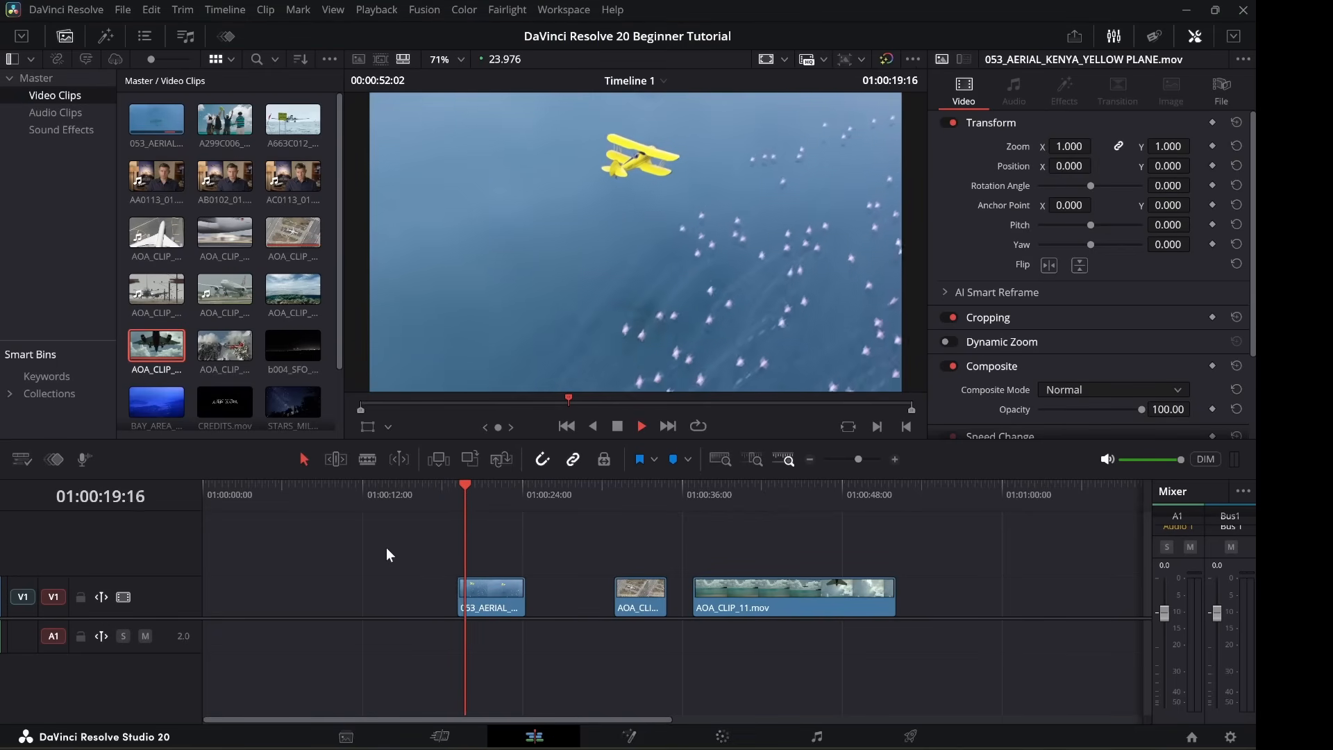
{"action": "key", "text": "space"}
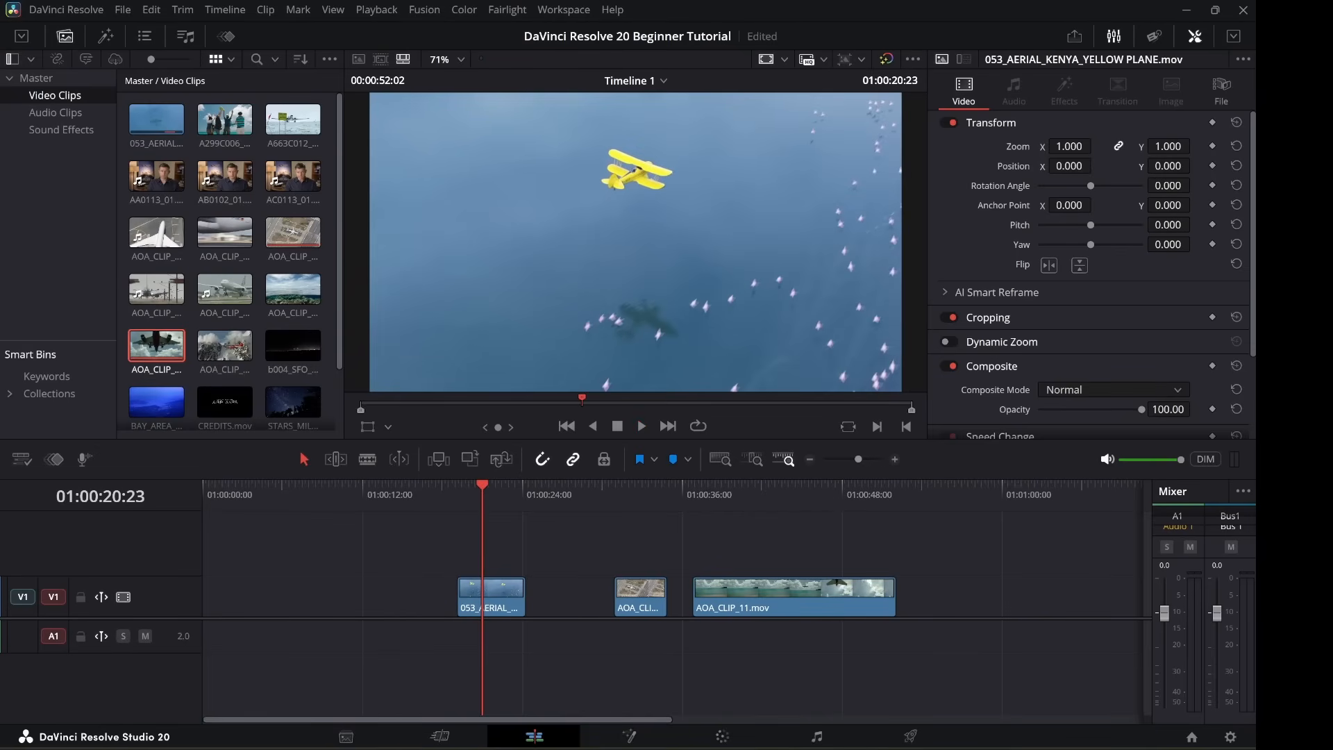
Butt AOA_CLIP_03 against 053_AERIAL on V1 and lift AOA_CLIP_11 onto a new V2 track.
{"action": "left_click_drag", "start_coordinate": [637, 604], "coordinate": [556, 609]}
{"action": "left_click_drag", "start_coordinate": [727, 606], "coordinate": [614, 606]}
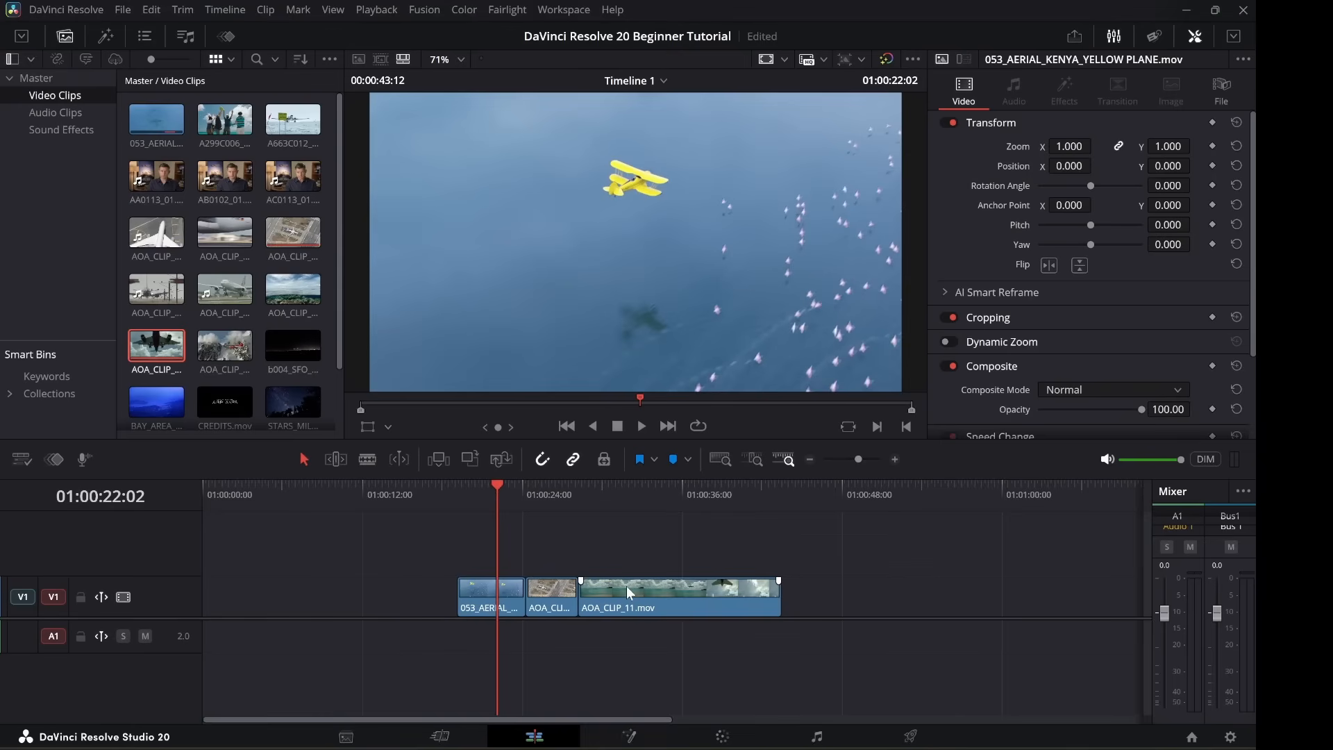
{"action": "left_click_drag", "start_coordinate": [627, 586], "coordinate": [579, 544]}
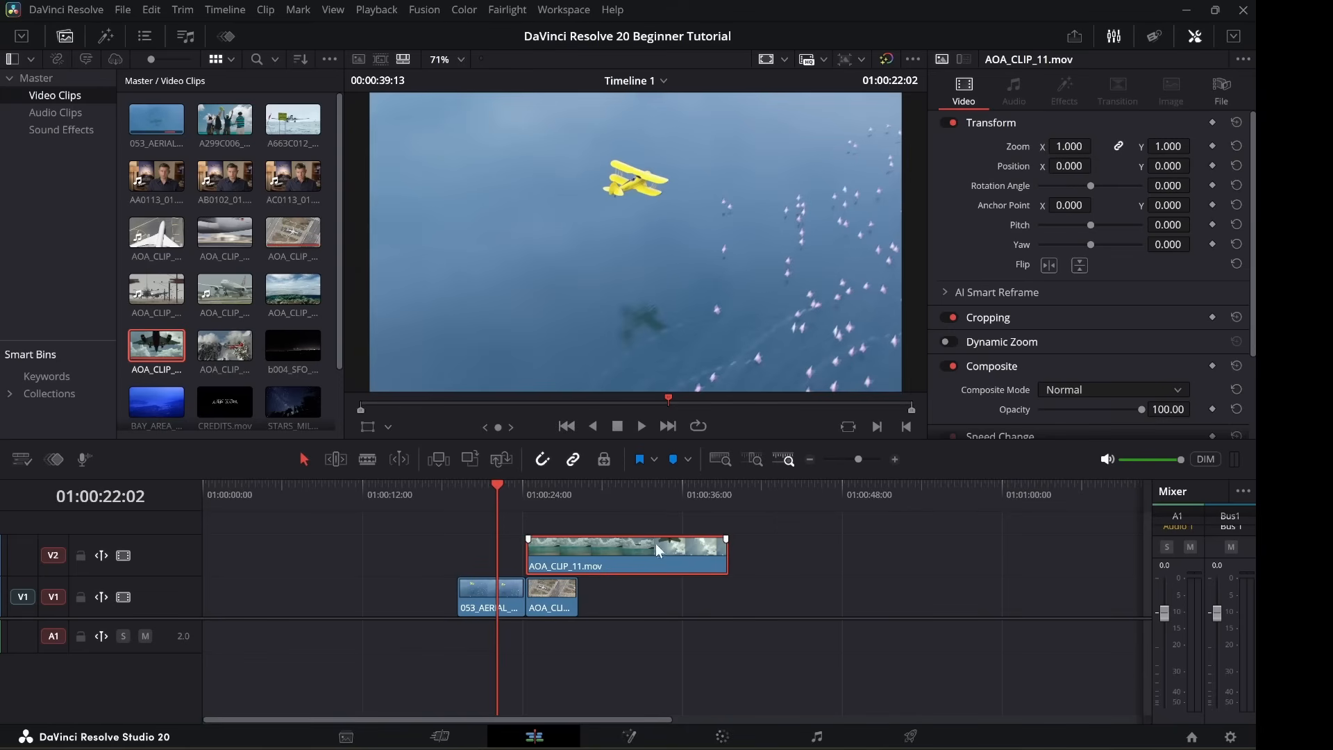
Drag AOA_CLIP_11 from V2 onto V1 right after AOA_CLIP_03, so V2 is removed.
{"action": "left_click_drag", "start_coordinate": [655, 543], "coordinate": [656, 551]}
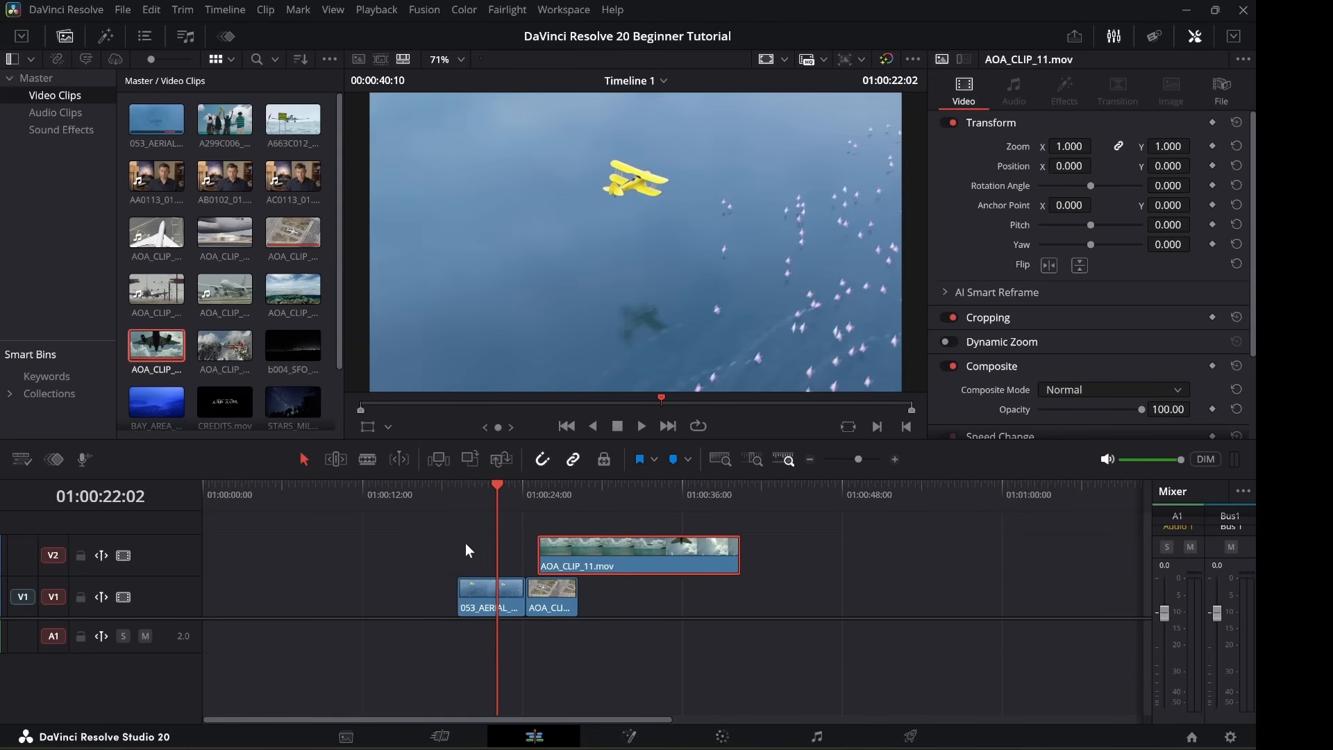
{"action": "left_click", "coordinate": [431, 539]}
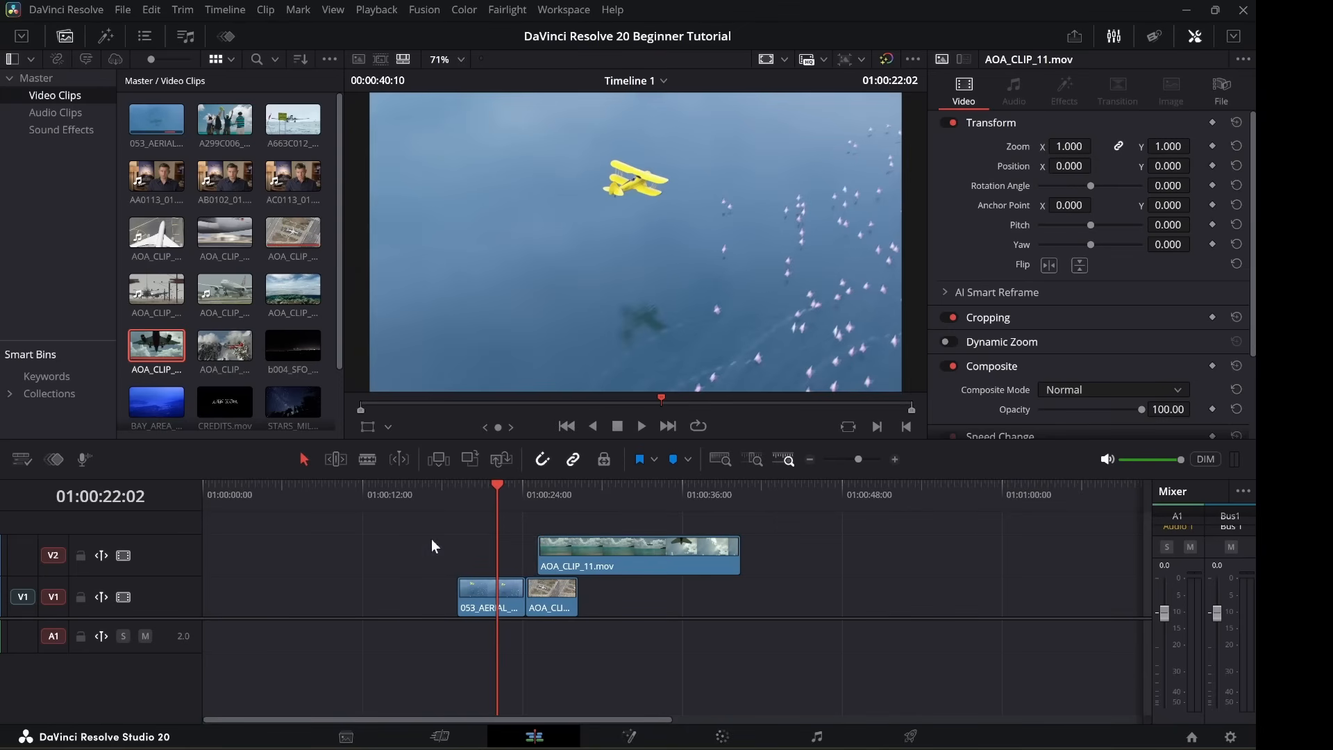
{"action": "left_click", "coordinate": [793, 549]}
{"action": "key", "text": "space"}
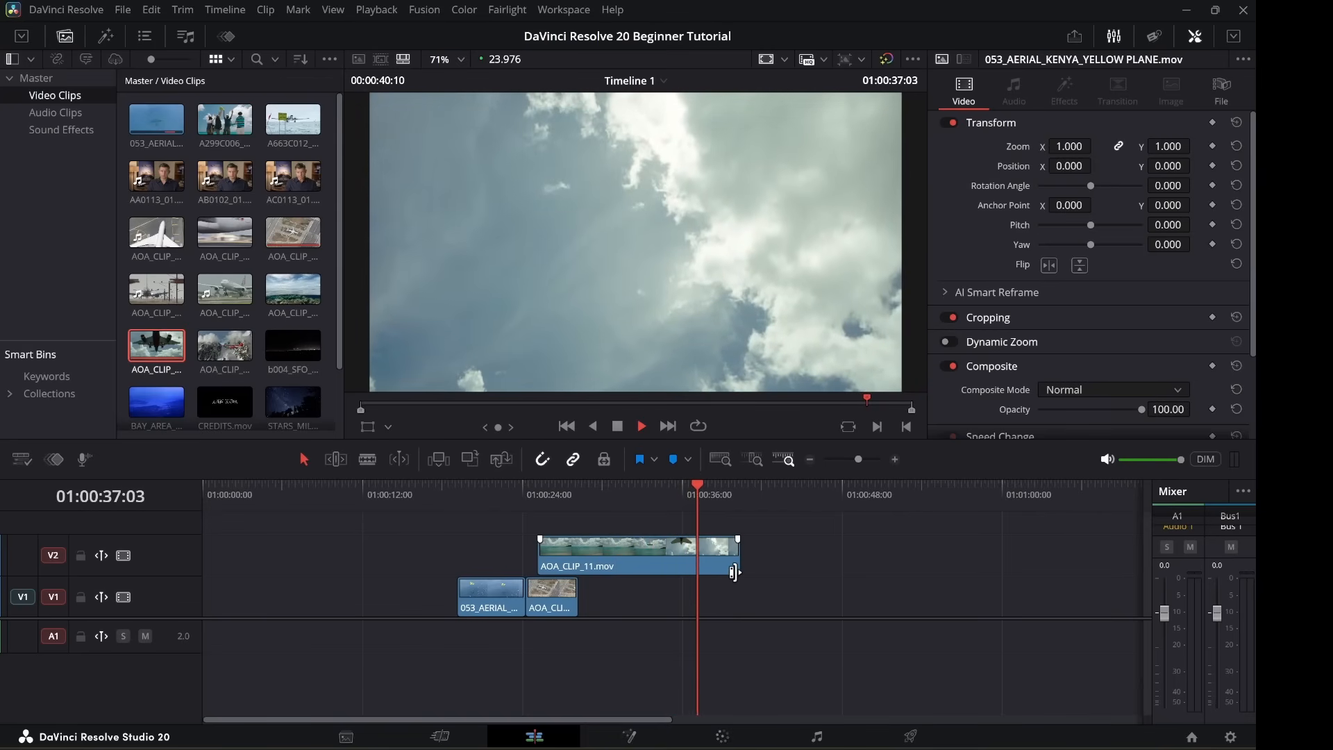
{"action": "left_click", "coordinate": [664, 559]}
{"action": "left_click_drag", "start_coordinate": [665, 554], "coordinate": [706, 587]}
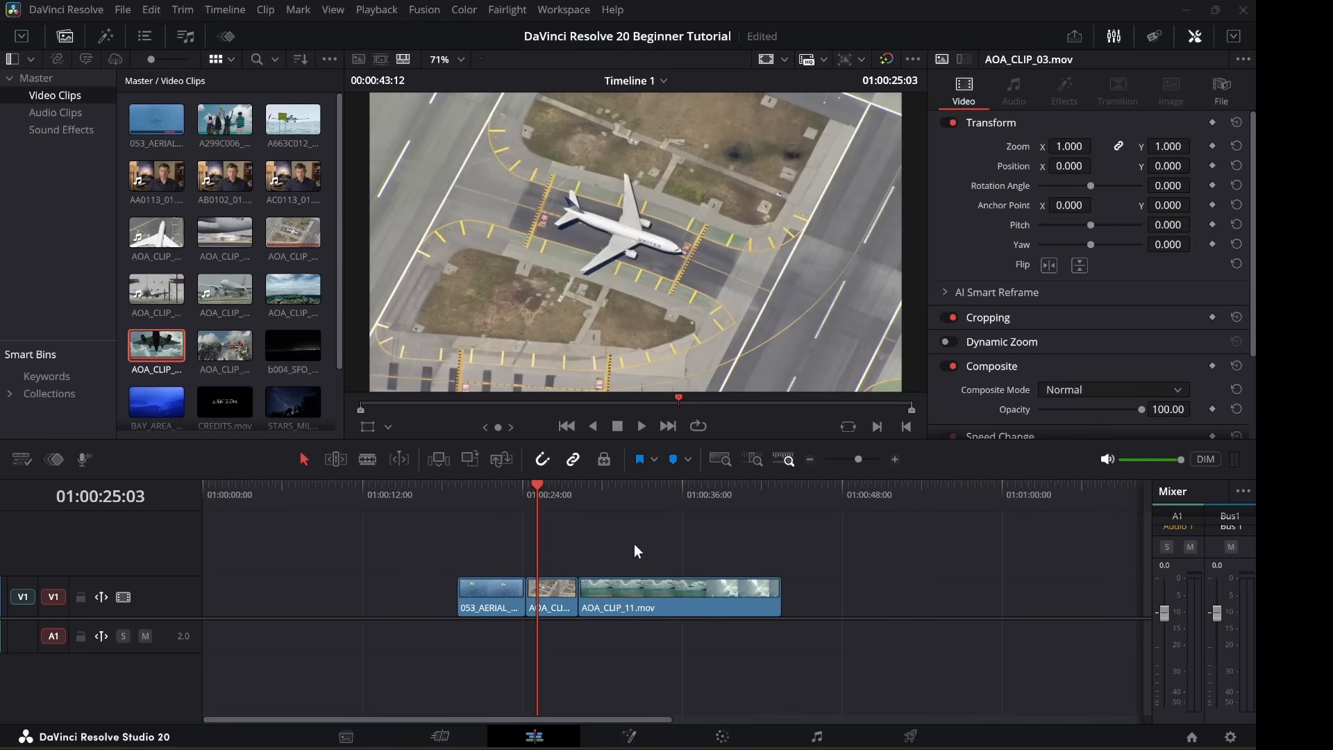
Turn off snapping and slide AOA_CLIP_11 back and forth along V1 to position it.
{"action": "left_click", "coordinate": [667, 600]}
{"action": "mouse_move", "coordinate": [668, 598]}
{"action": "left_mouse_down"}
{"action": "mouse_move", "coordinate": [687, 595]}
{"action": "mouse_move", "coordinate": [668, 591]}
{"action": "left_mouse_up"}
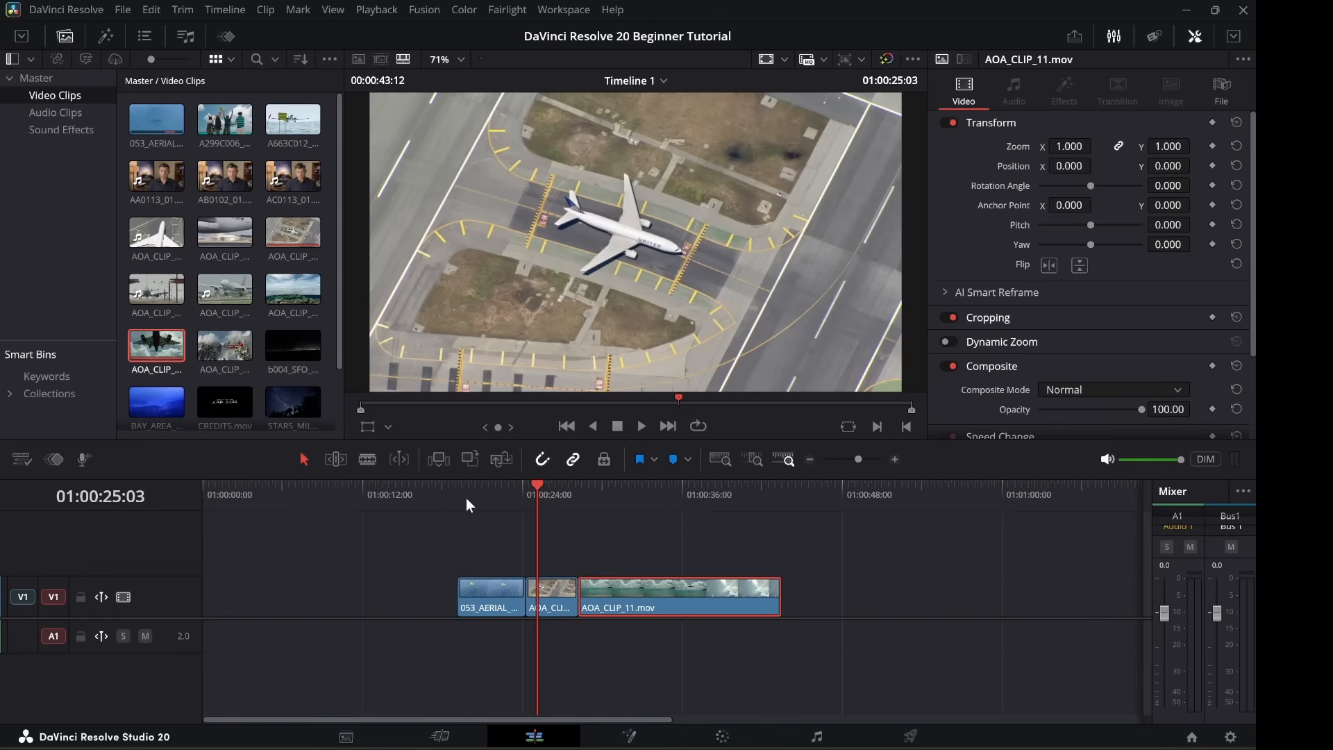
{"action": "left_click", "coordinate": [543, 464]}
{"action": "mouse_move", "coordinate": [638, 594]}
{"action": "left_mouse_down"}
{"action": "mouse_move", "coordinate": [624, 589]}
{"action": "mouse_move", "coordinate": [644, 590]}
{"action": "left_mouse_up"}
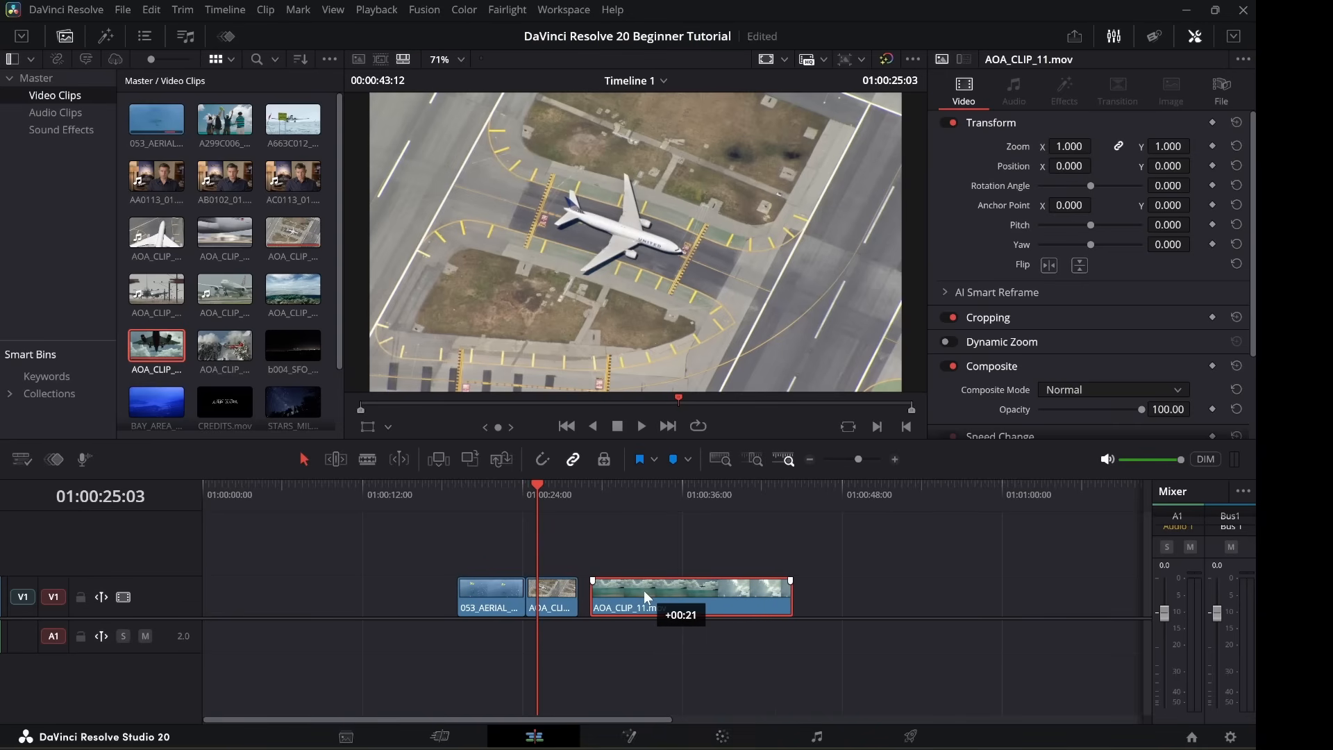
{"action": "mouse_move", "coordinate": [643, 590]}
{"action": "left_mouse_down"}
{"action": "mouse_move", "coordinate": [622, 590]}
{"action": "mouse_move", "coordinate": [634, 591]}
{"action": "left_mouse_up"}
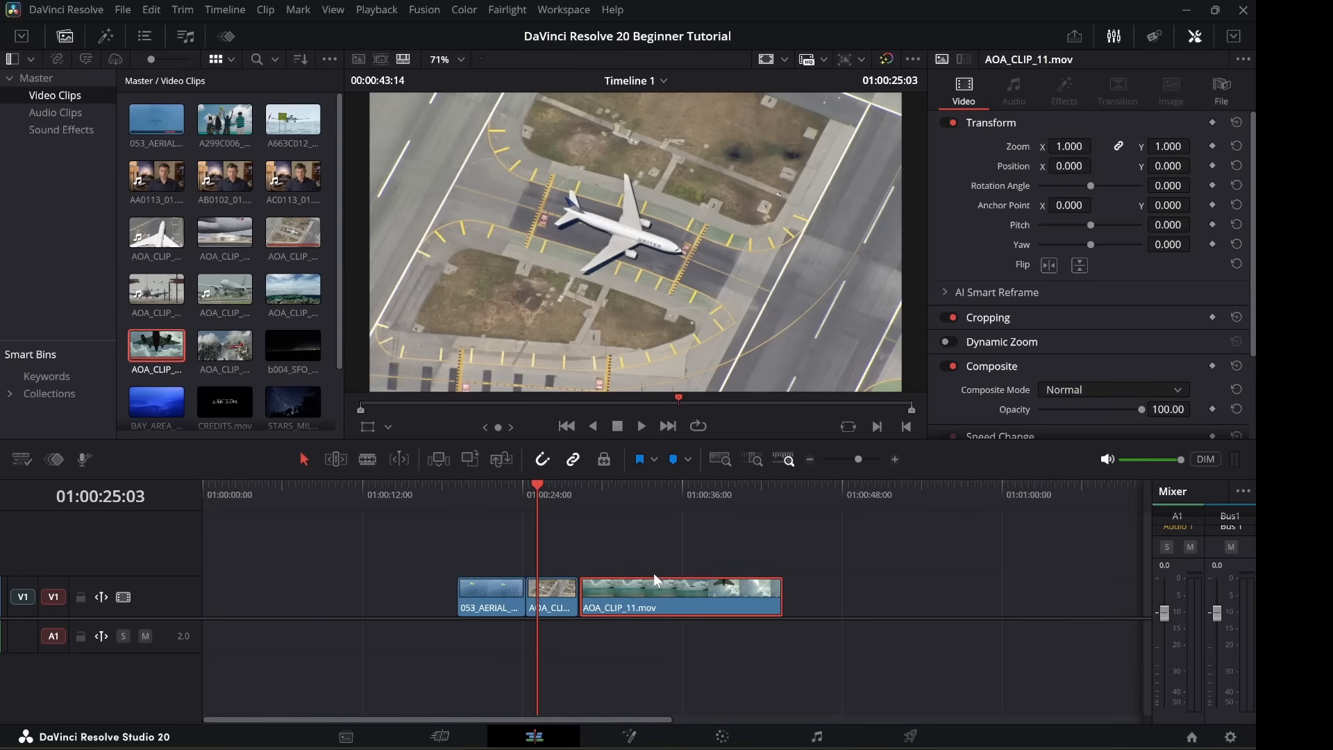
{"action": "left_click_drag", "start_coordinate": [689, 590], "coordinate": [687, 593]}
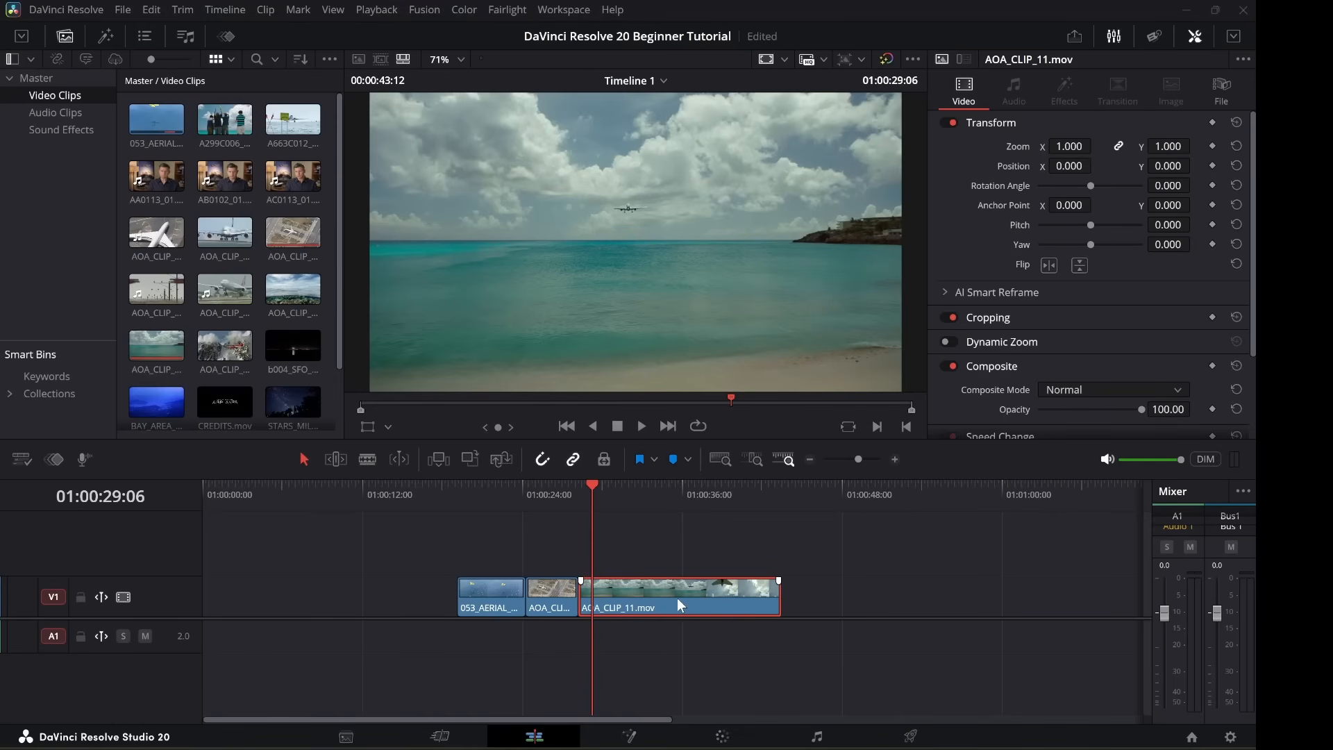
Blade AOA_CLIP_11 in two, shorten the first piece, and slide the remainder left against it.
{"action": "left_click", "coordinate": [367, 461]}
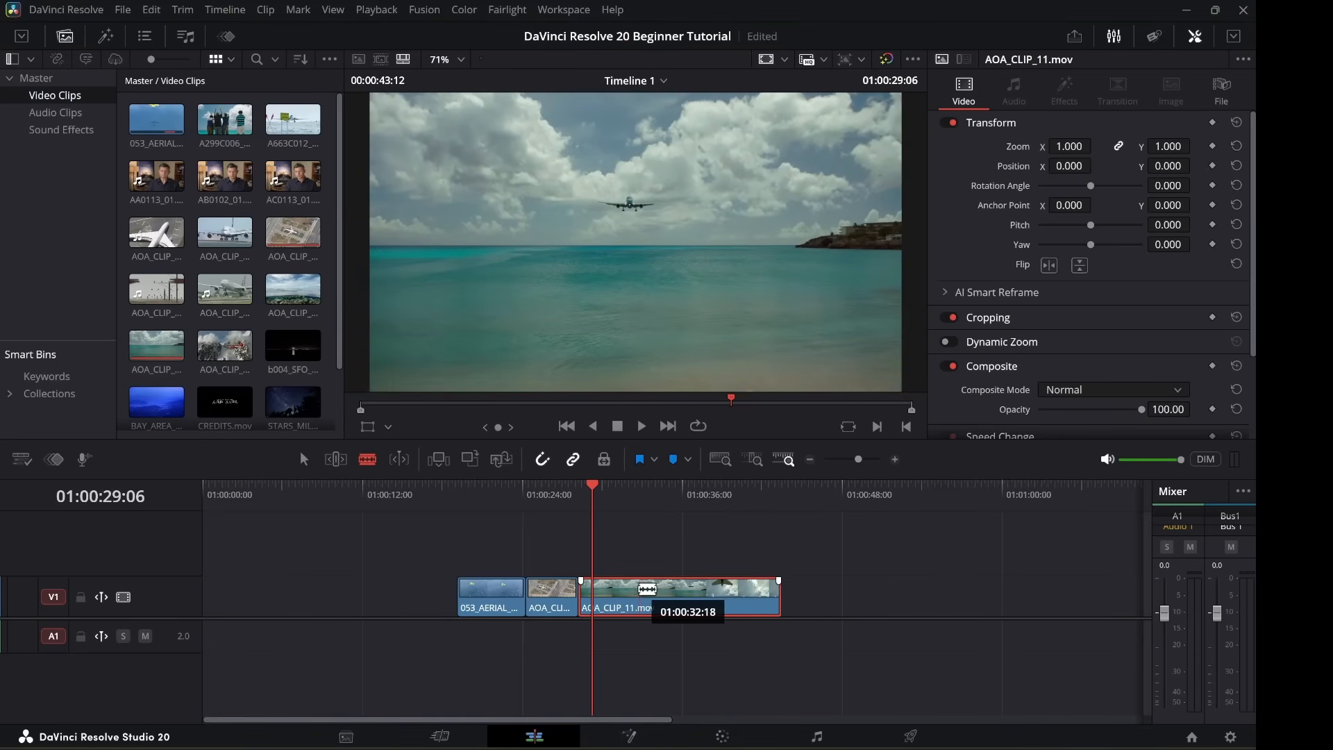
{"action": "left_click", "coordinate": [638, 588]}
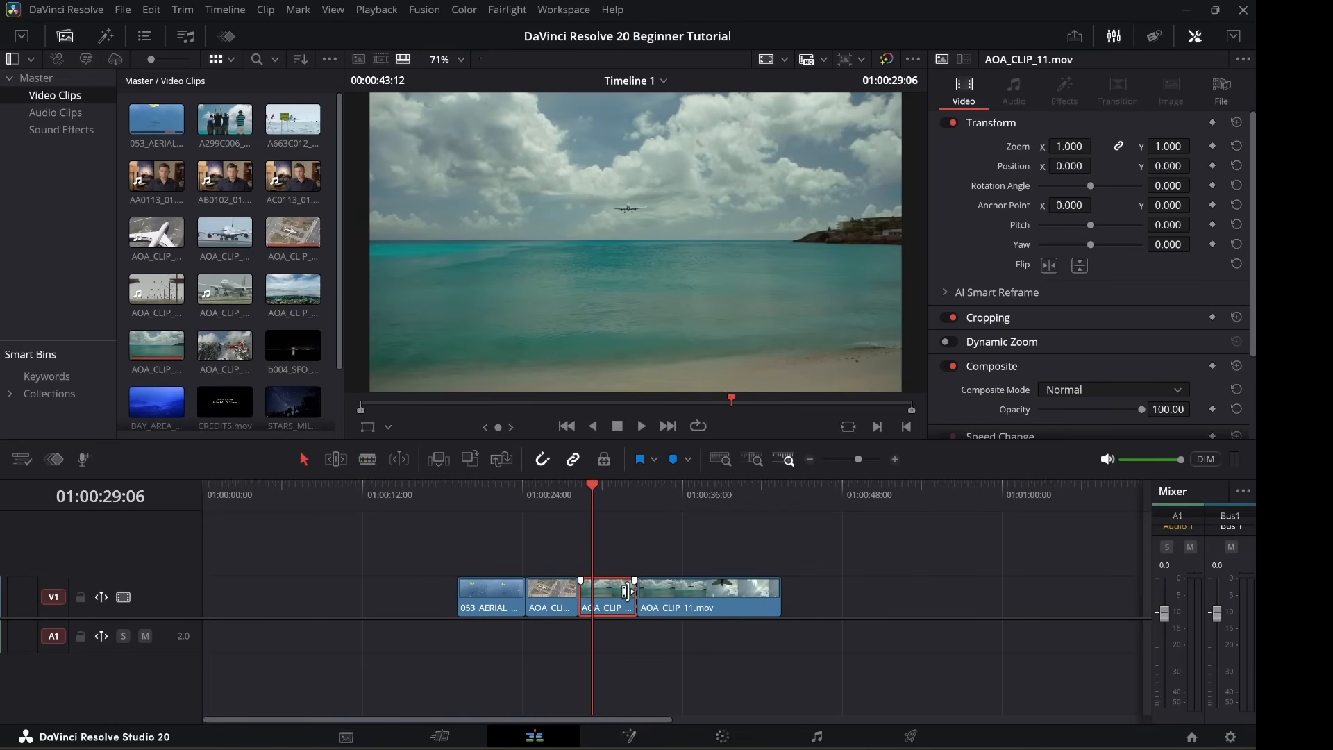
{"action": "left_click_drag", "start_coordinate": [628, 594], "coordinate": [625, 595]}
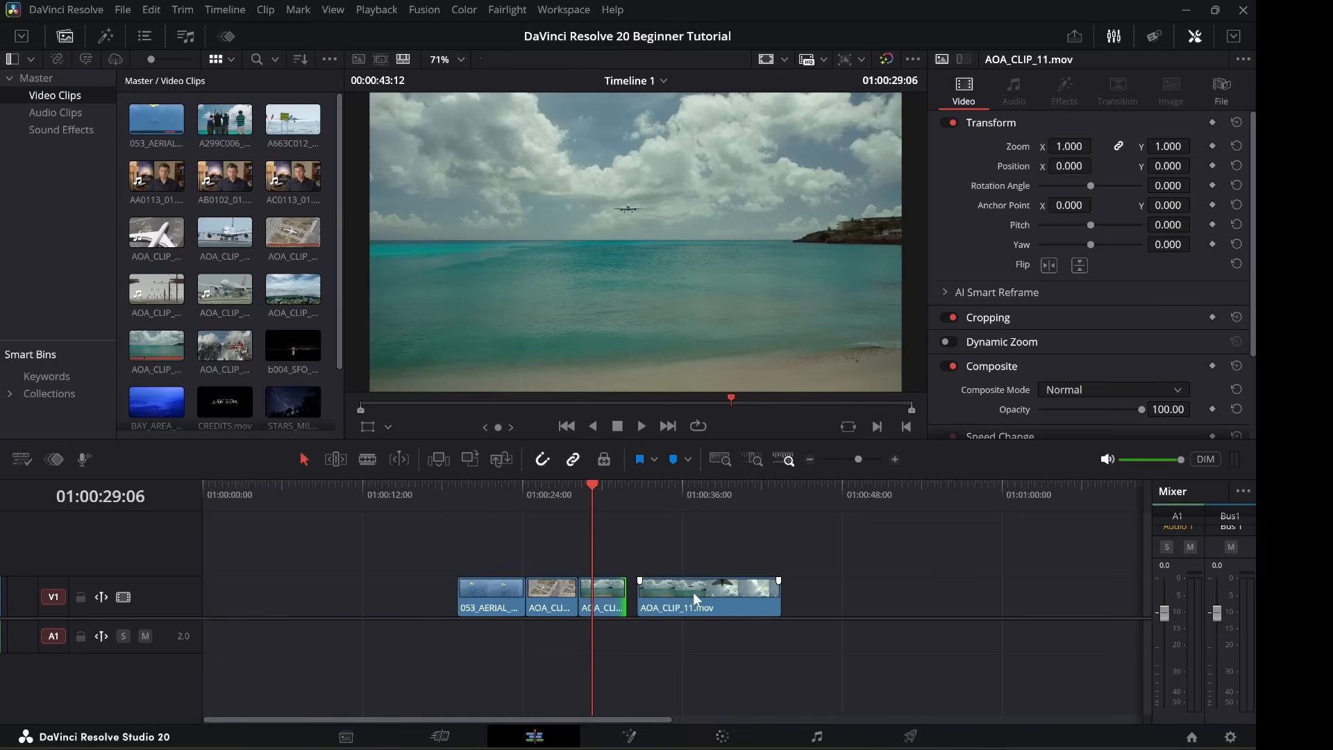
{"action": "left_click", "coordinate": [718, 548]}
{"action": "left_click", "coordinate": [726, 593]}
{"action": "left_click_drag", "start_coordinate": [719, 589], "coordinate": [710, 587]}
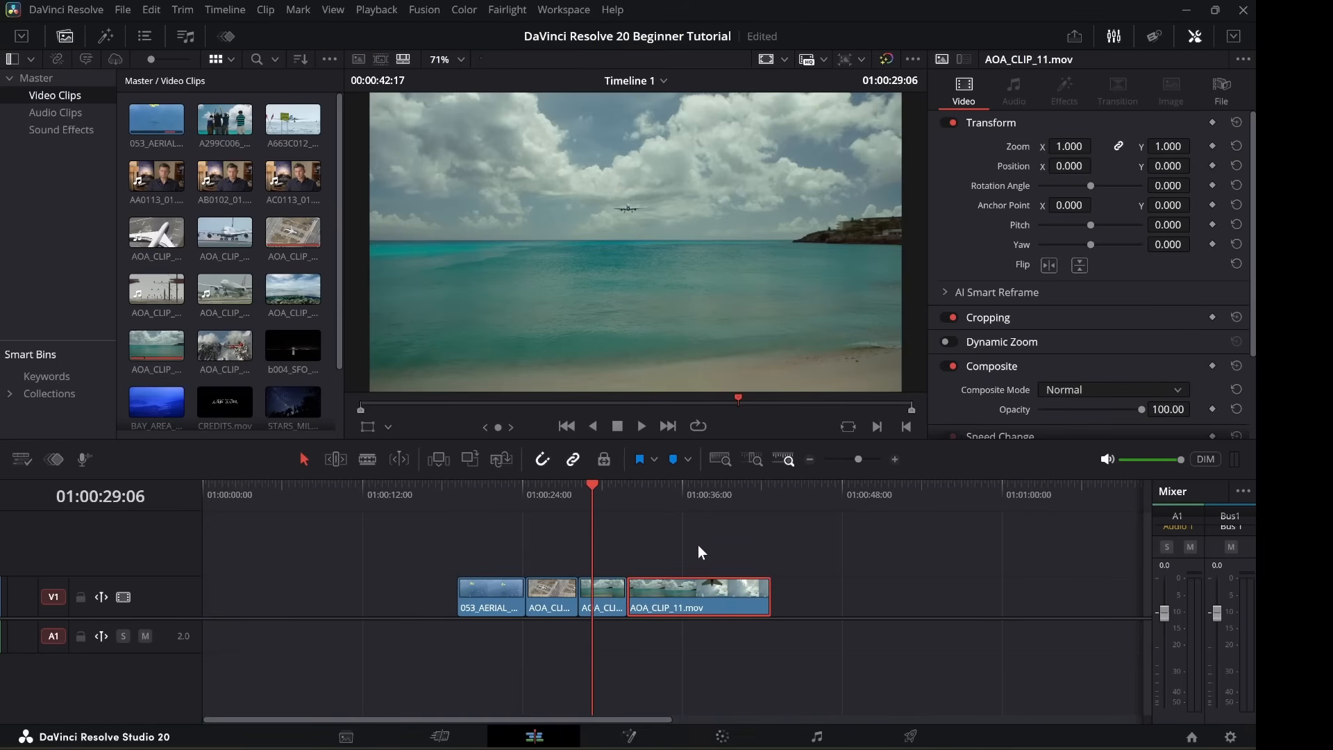
{"action": "left_click", "coordinate": [698, 545]}
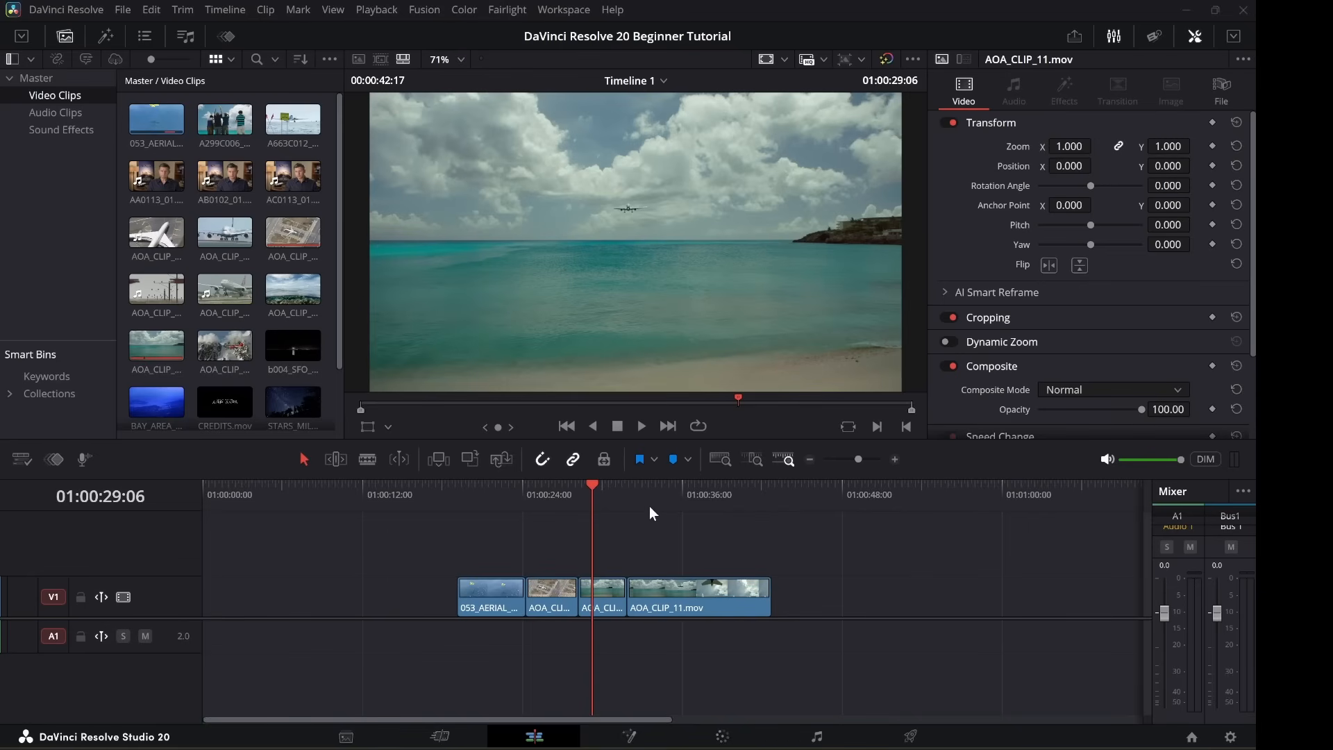
Split AOA_CLIP_11 with Ctrl+B at the playhead placed at 01:00:34:05.
{"action": "left_click", "coordinate": [658, 487]}
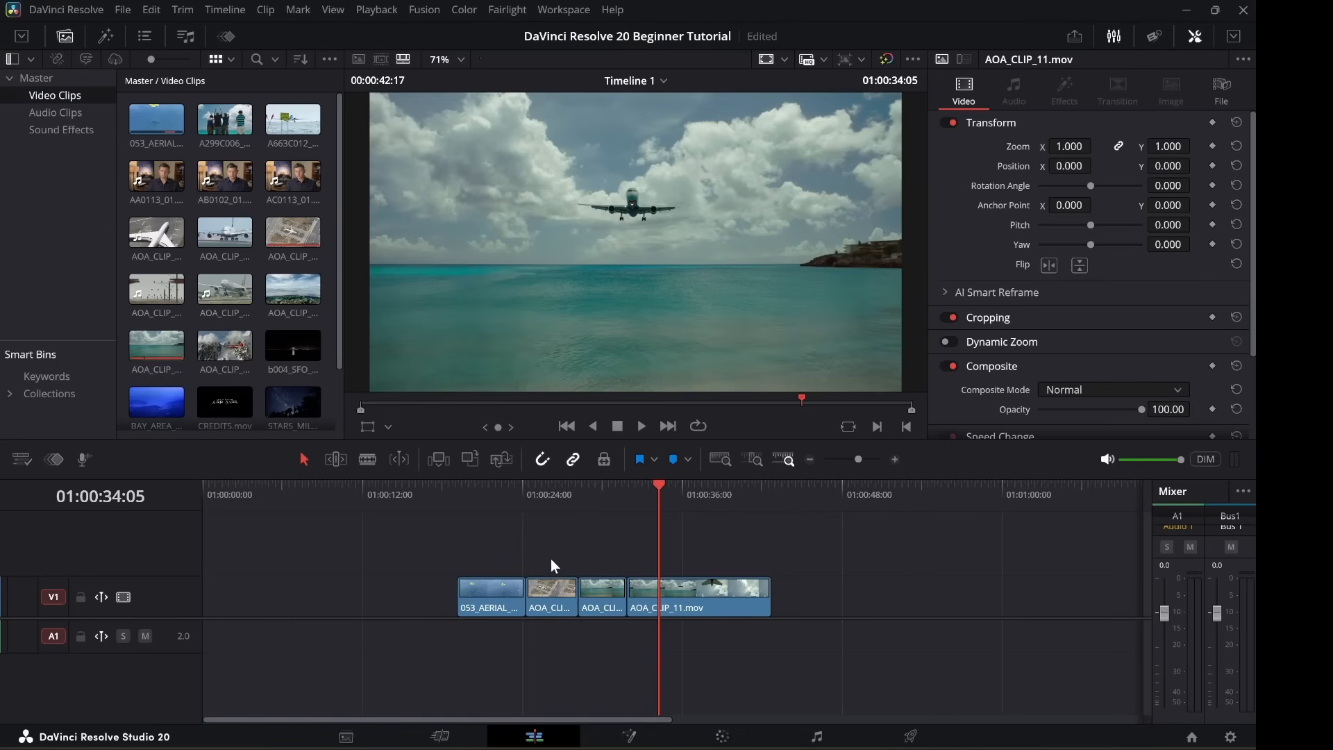
{"action": "left_click", "coordinate": [688, 595]}
{"action": "mouse_move", "coordinate": [740, 585]}
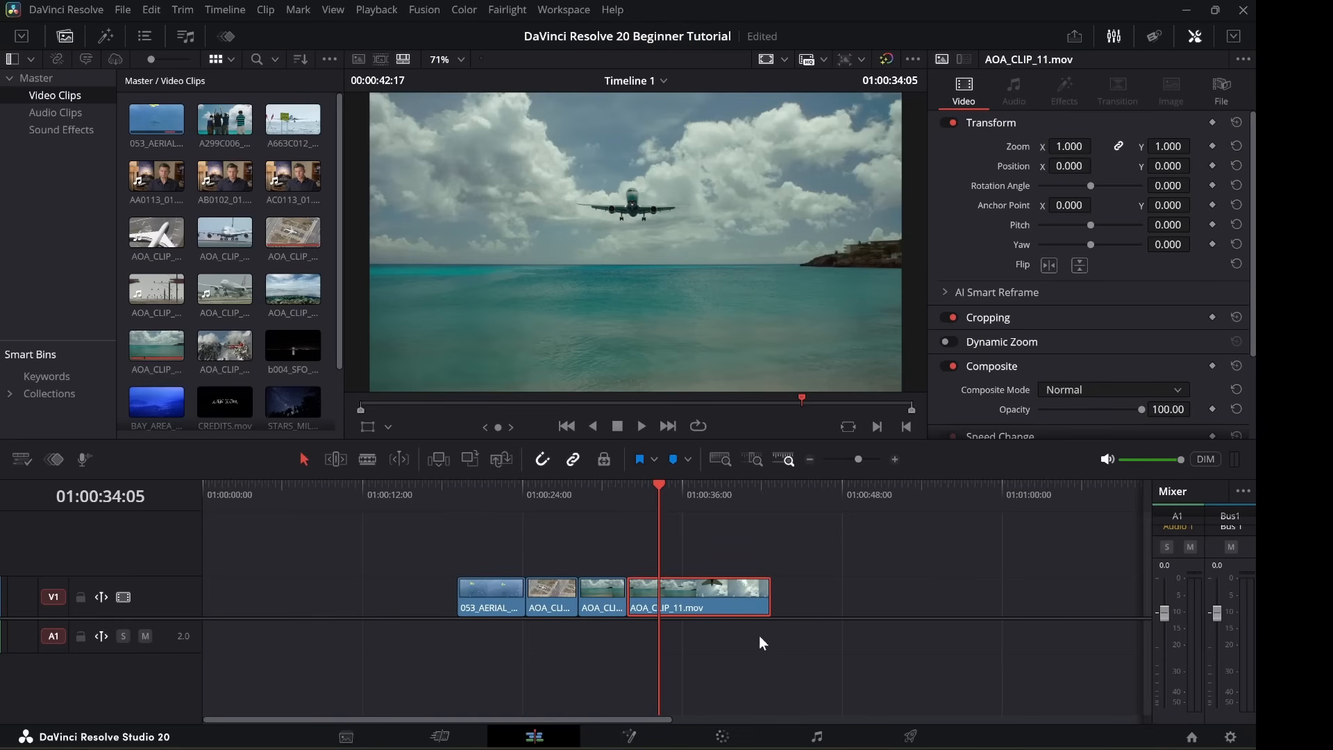
{"action": "left_click", "coordinate": [802, 559]}
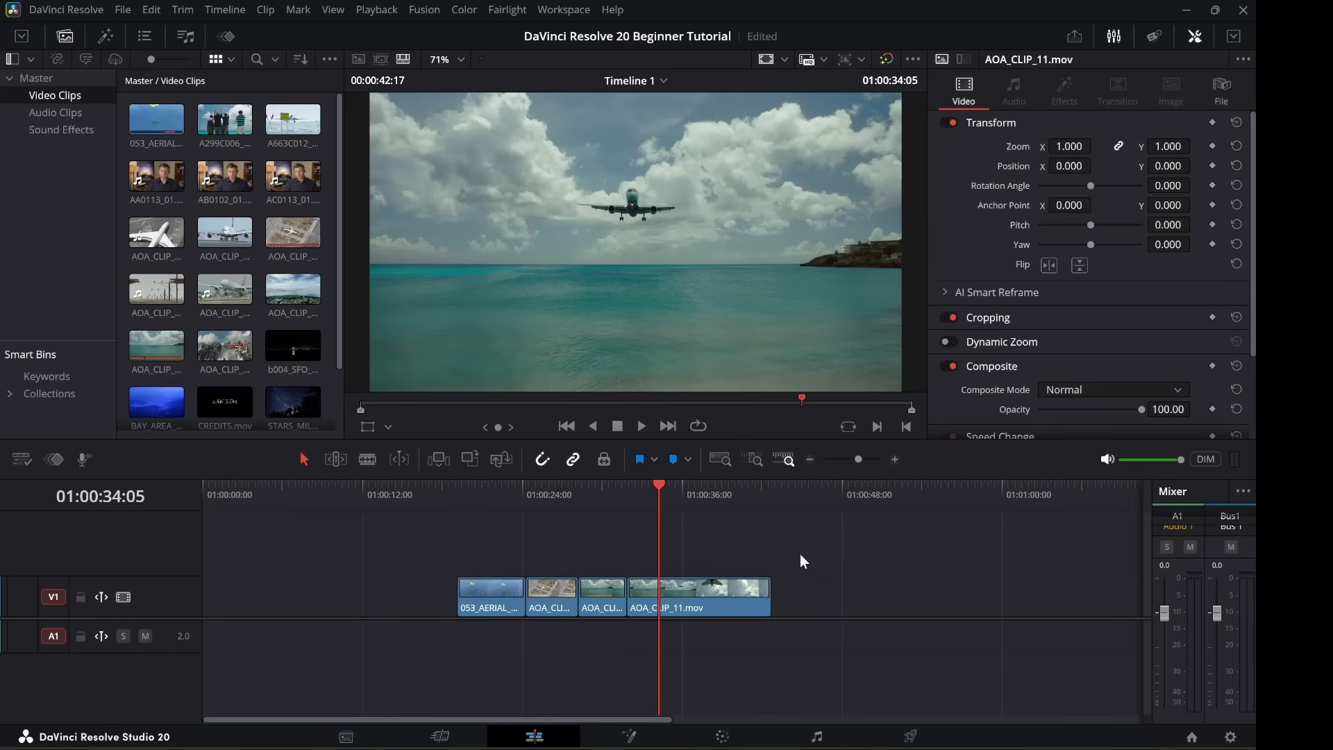
{"action": "left_click", "coordinate": [701, 601]}
{"action": "key", "text": "ctrl+b"}
Trim the start of AOA_CLIP_11 later, and trim 00:22 off the start of 053_AERIAL.
{"action": "left_click", "coordinate": [557, 494]}
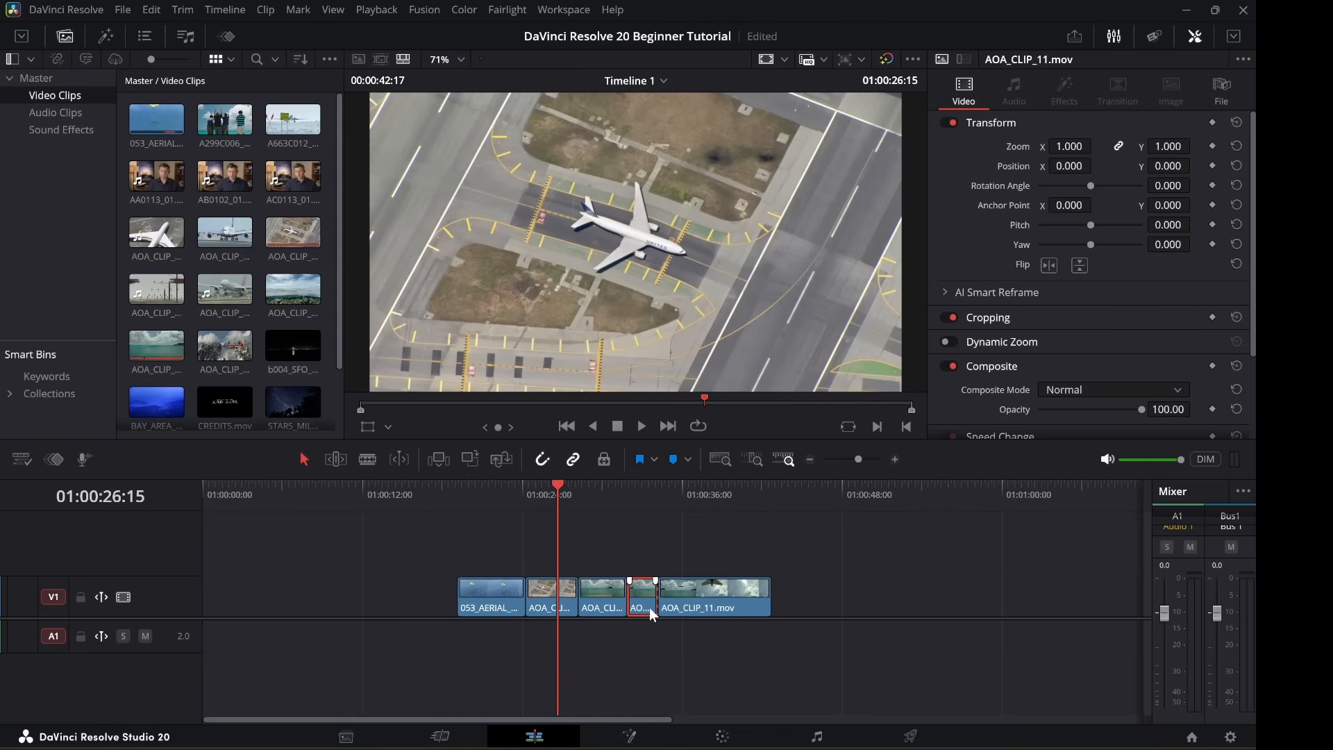
{"action": "left_click_drag", "start_coordinate": [667, 590], "coordinate": [712, 597]}
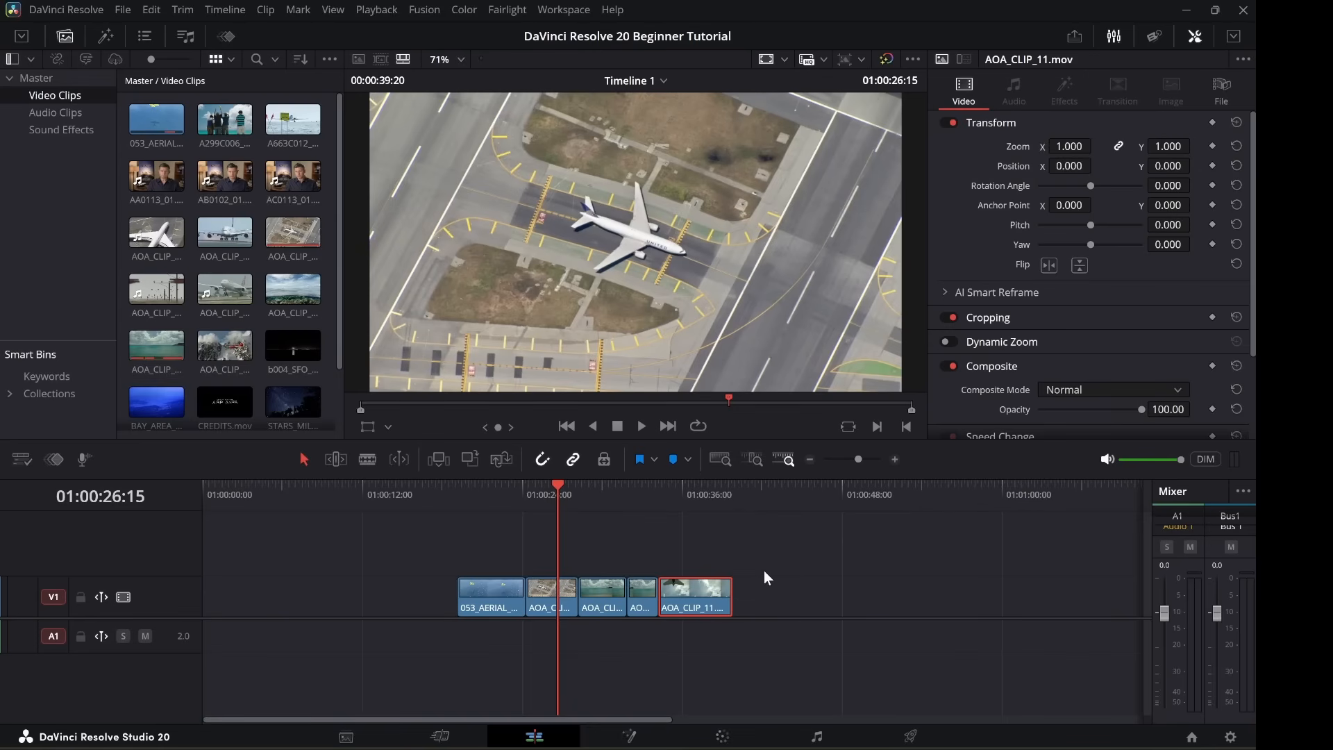
{"action": "left_click", "coordinate": [434, 593]}
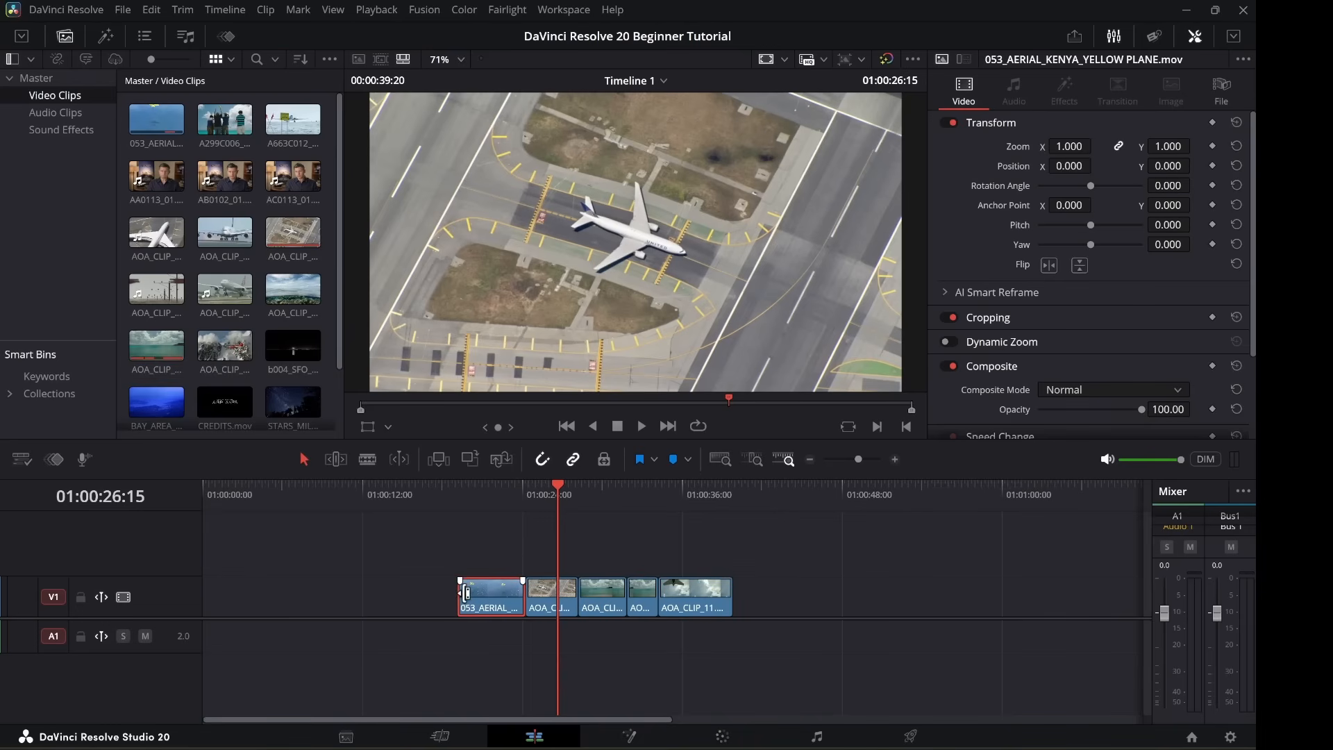
{"action": "left_click_drag", "start_coordinate": [459, 596], "coordinate": [478, 592]}
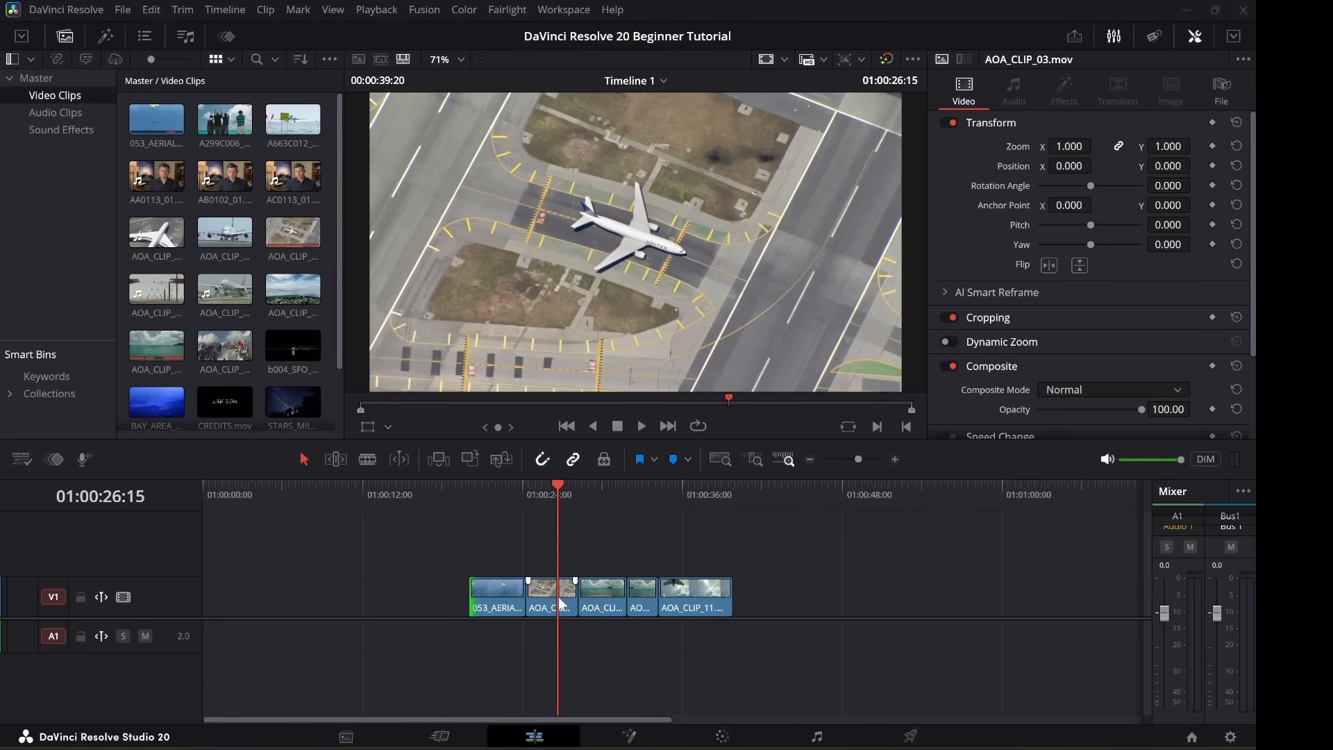
{"action": "left_click", "coordinate": [645, 596]}
Delete the short fourth clip, undo the deletion, then select that clip on V1 again.
{"action": "key", "text": "BackSpace"}
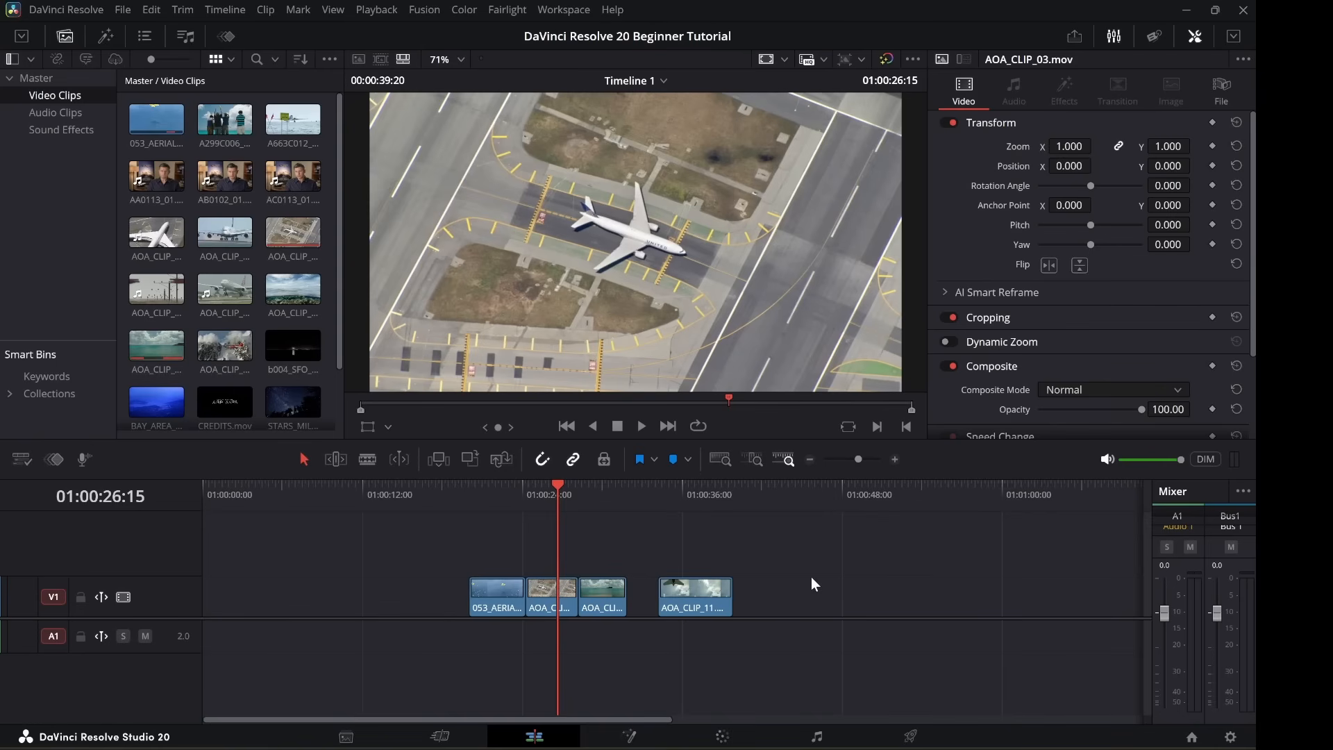
{"action": "key", "text": "ctrl+z"}
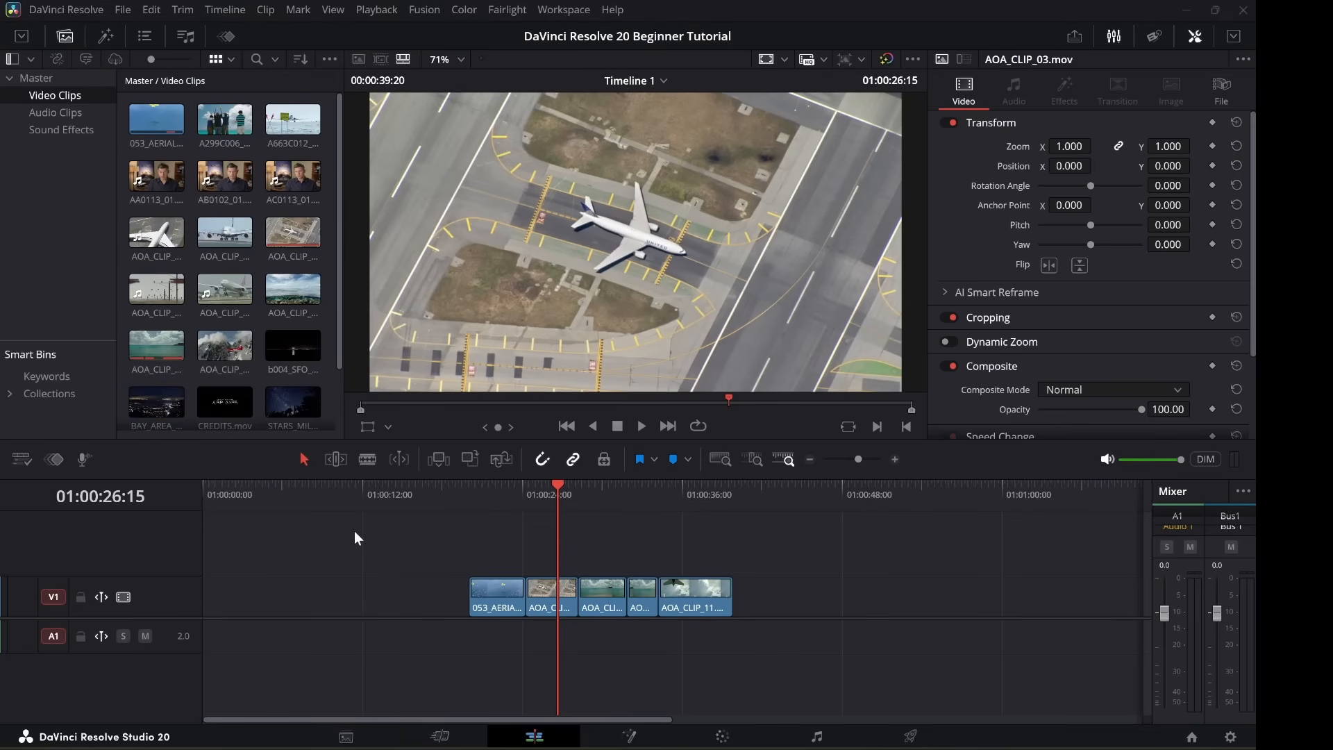
{"action": "left_click", "coordinate": [151, 9]}
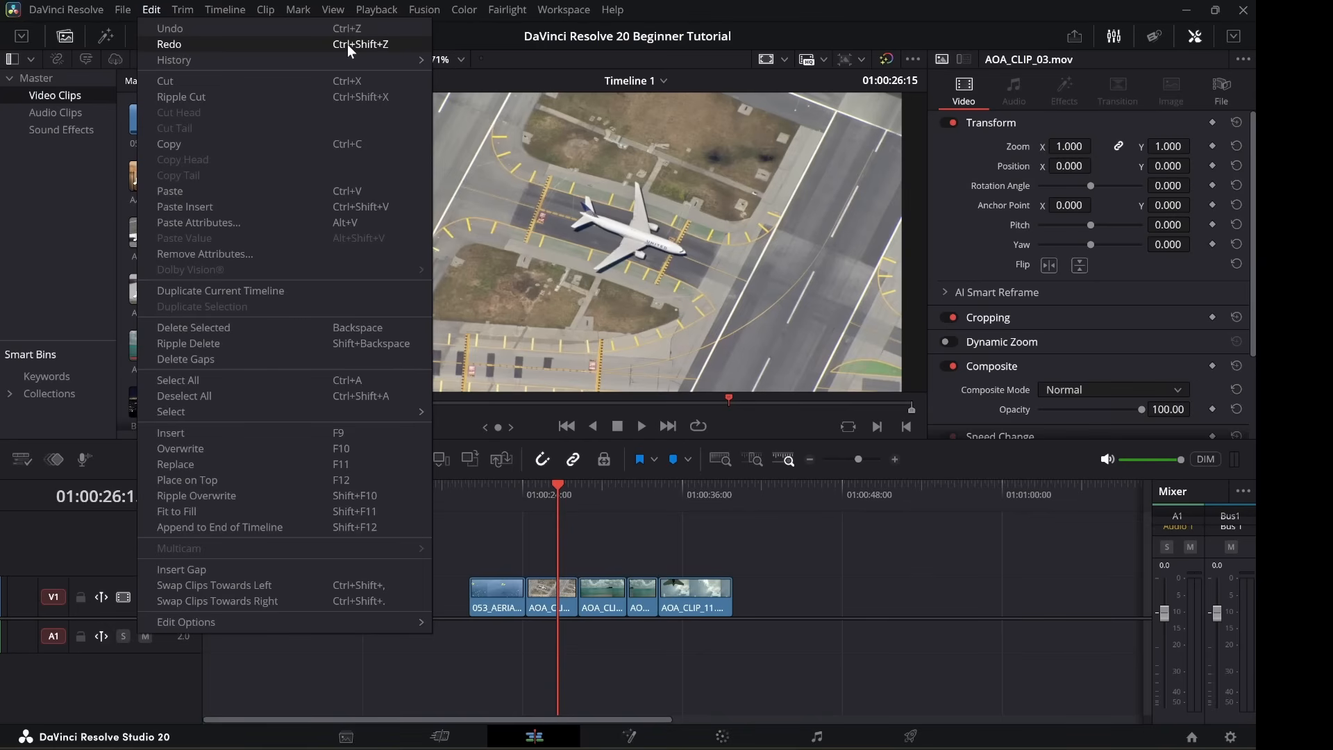
{"action": "left_click", "coordinate": [643, 608]}
{"action": "left_click", "coordinate": [643, 607]}
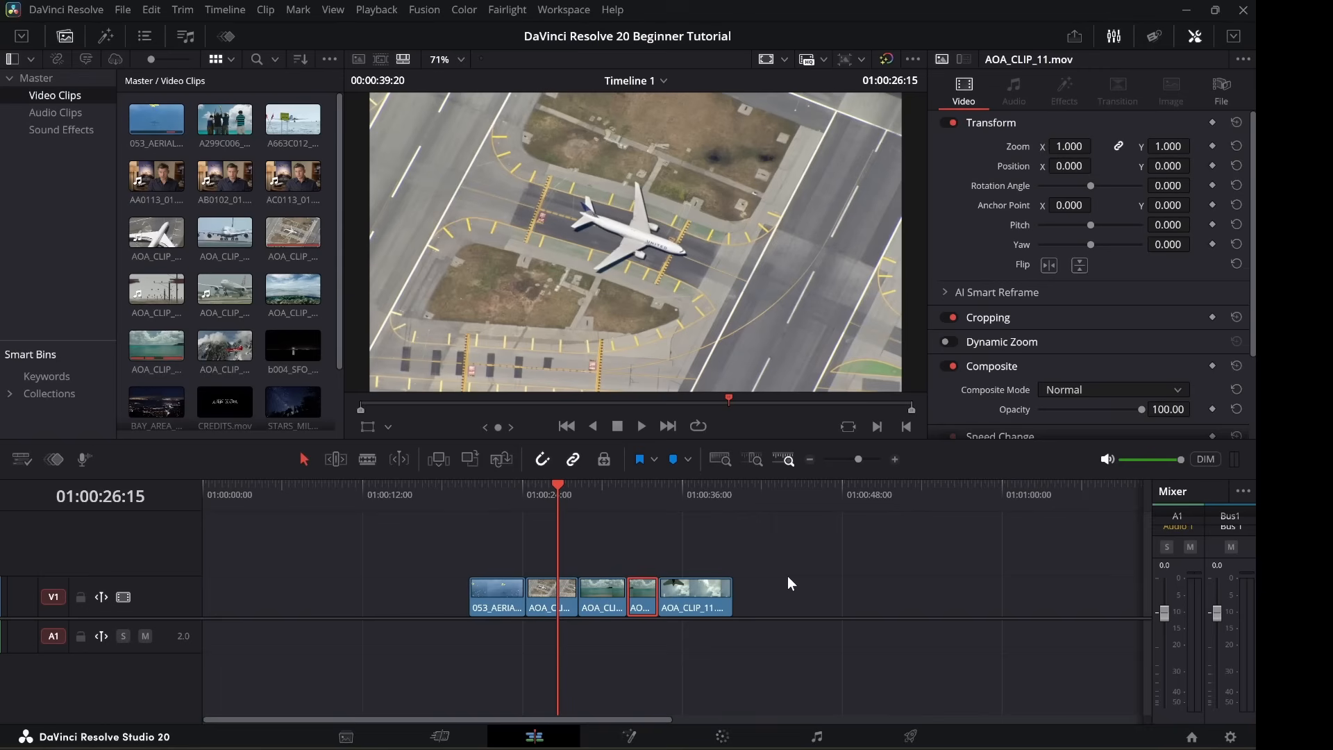
Delete the short fourth clip, undo it, and reselect the clip.
{"action": "key", "text": "Delete"}
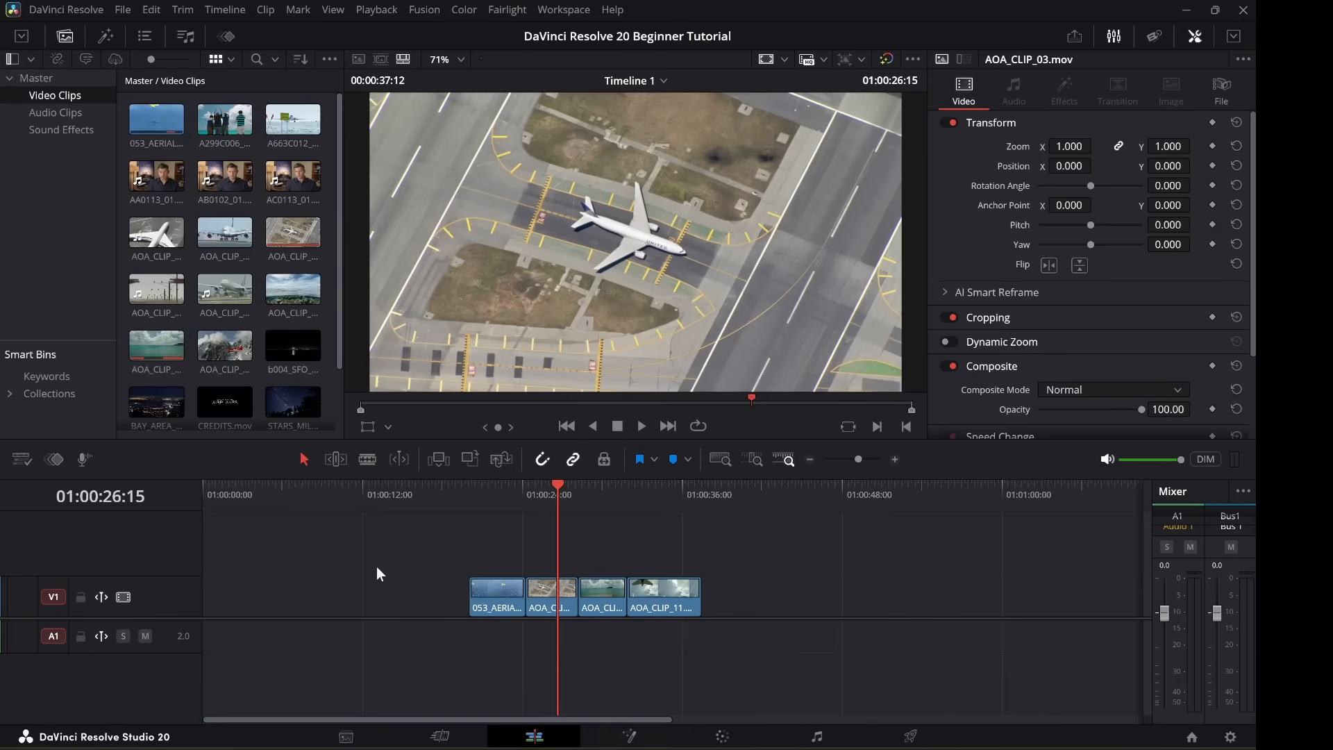
{"action": "key", "text": "ctrl+z"}
{"action": "key", "text": "ctrl+z"}
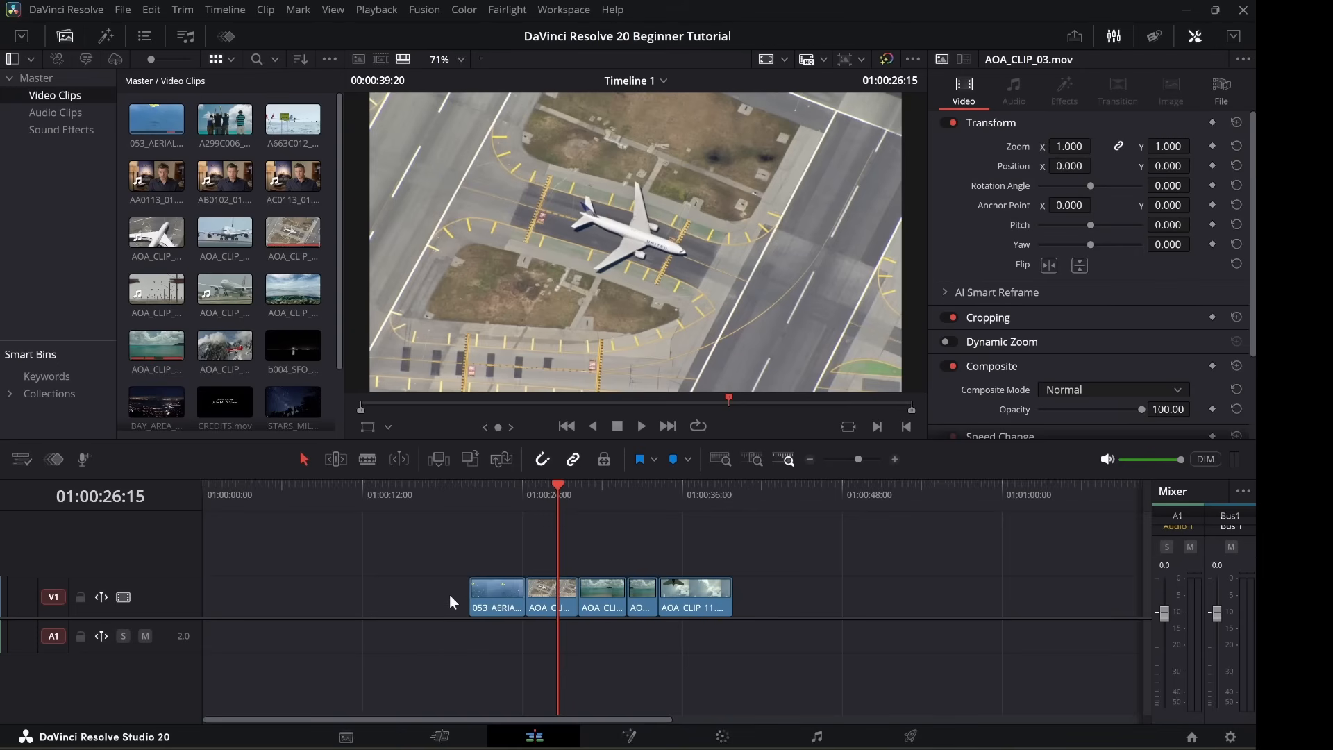
{"action": "left_click", "coordinate": [644, 609]}
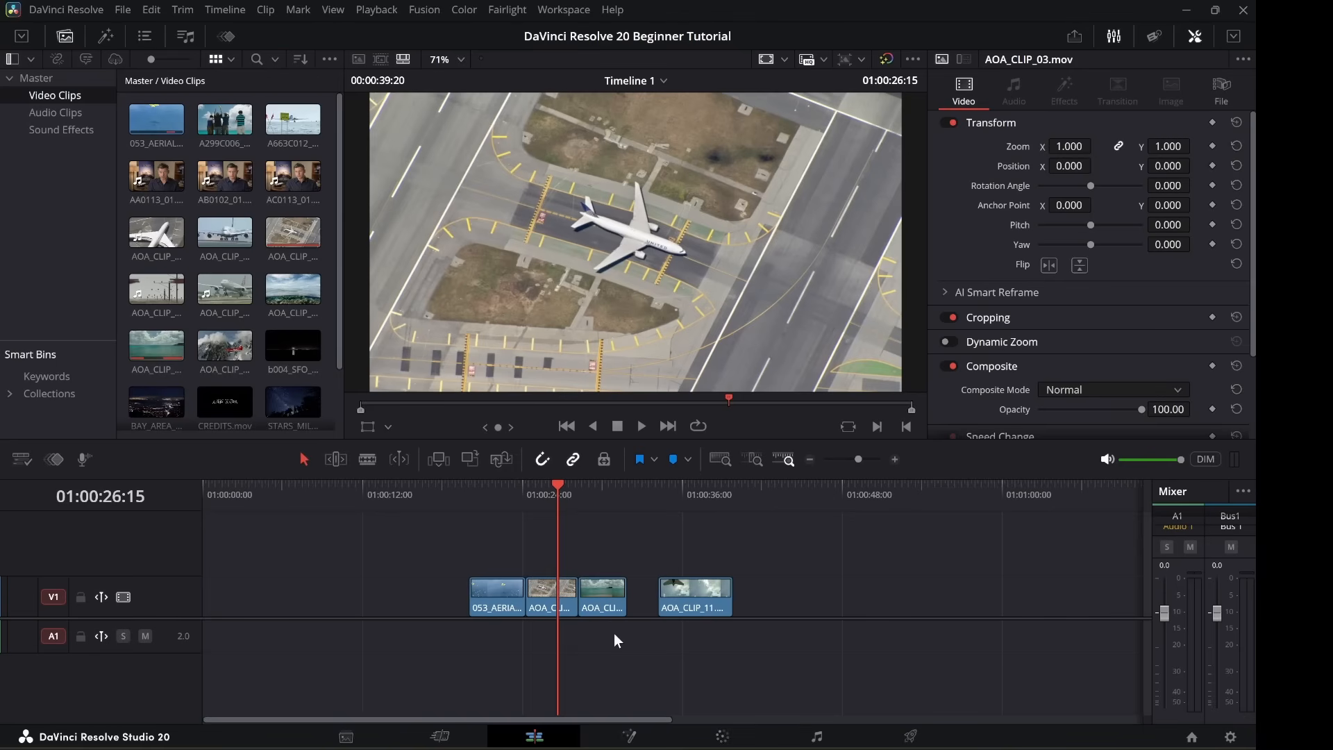
Delete the leftover gap so the clips join up, then save the project.
{"action": "left_click", "coordinate": [640, 601]}
{"action": "key", "text": "Delete"}
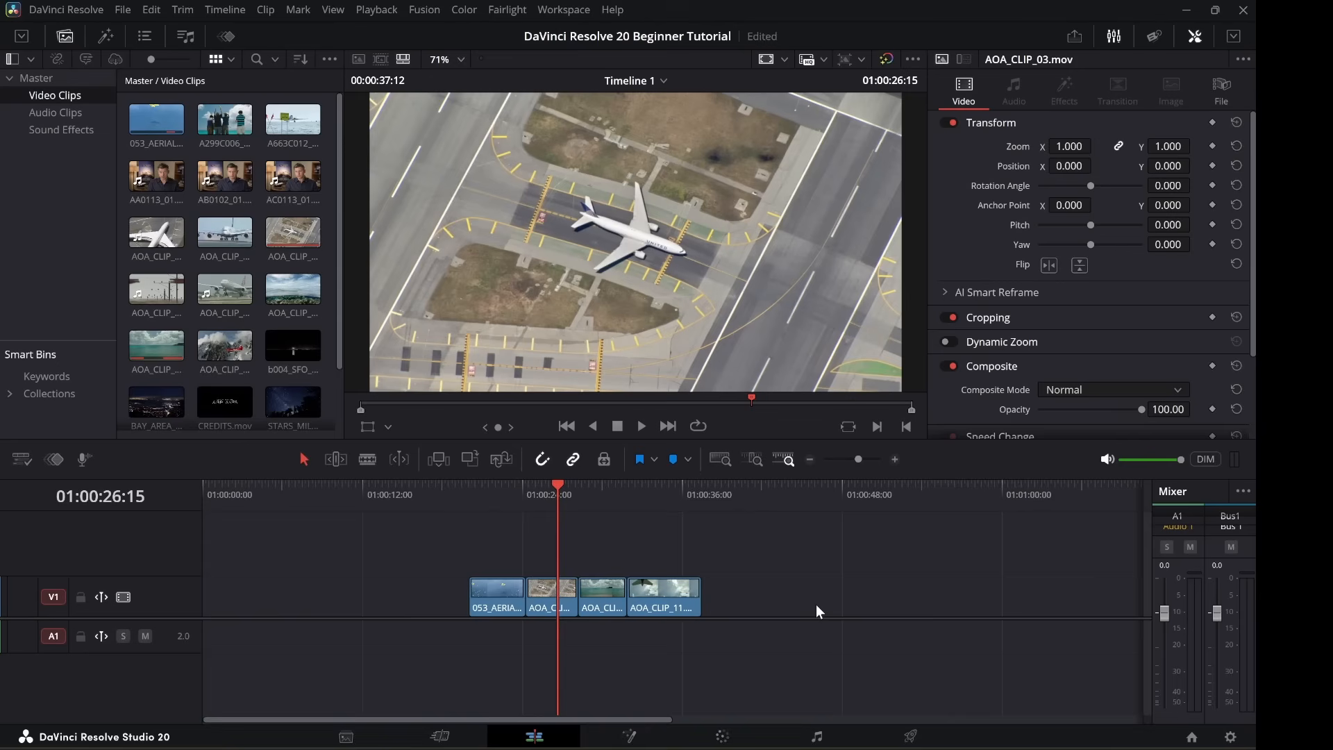
{"action": "key", "text": "ctrl+s"}
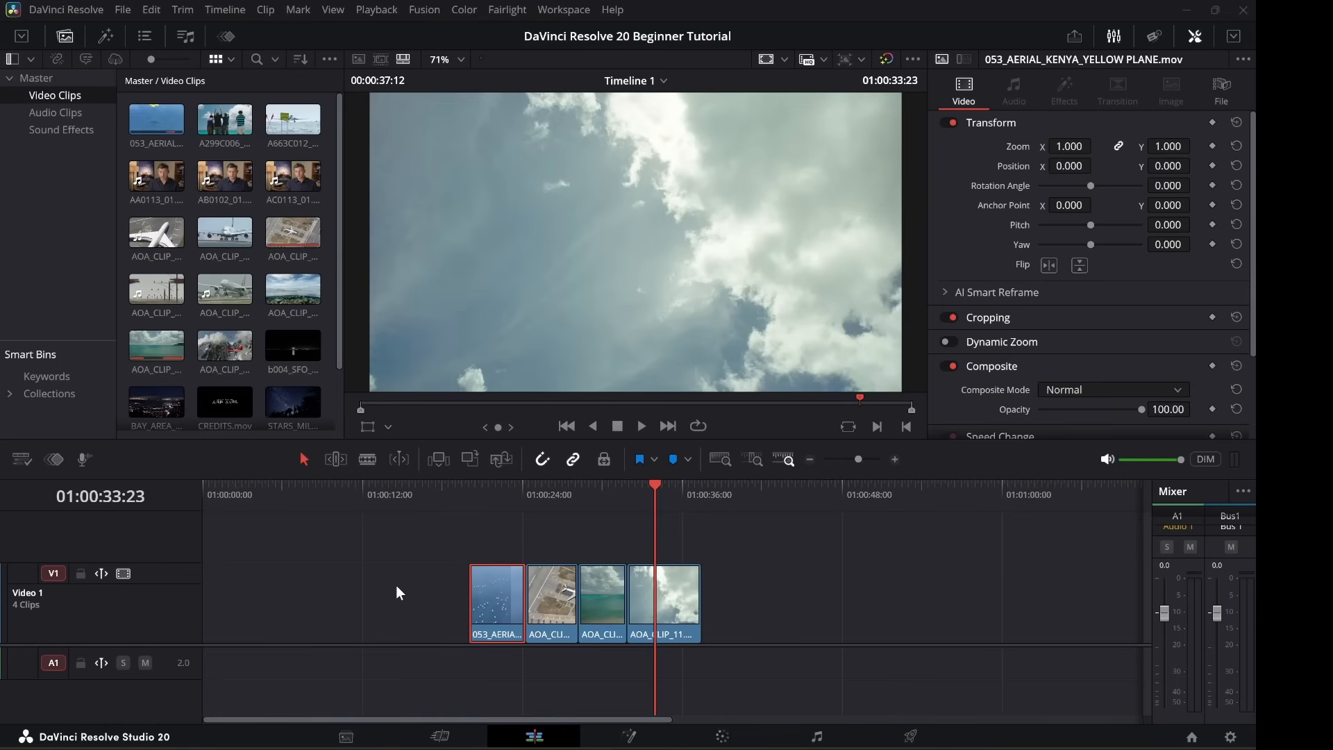
Drag the opening 053_AERIAL clip slightly earlier on V1.
{"action": "mouse_move", "coordinate": [489, 603]}
{"action": "left_mouse_down"}
{"action": "mouse_move", "coordinate": [419, 593]}
{"action": "mouse_move", "coordinate": [497, 590]}
{"action": "left_mouse_up"}
In Trim Edit Mode, slip the 053_AERIAL clip's footage, settling on an earlier source section.
{"action": "left_click", "coordinate": [336, 458]}
{"action": "left_click_drag", "start_coordinate": [498, 588], "coordinate": [512, 588]}
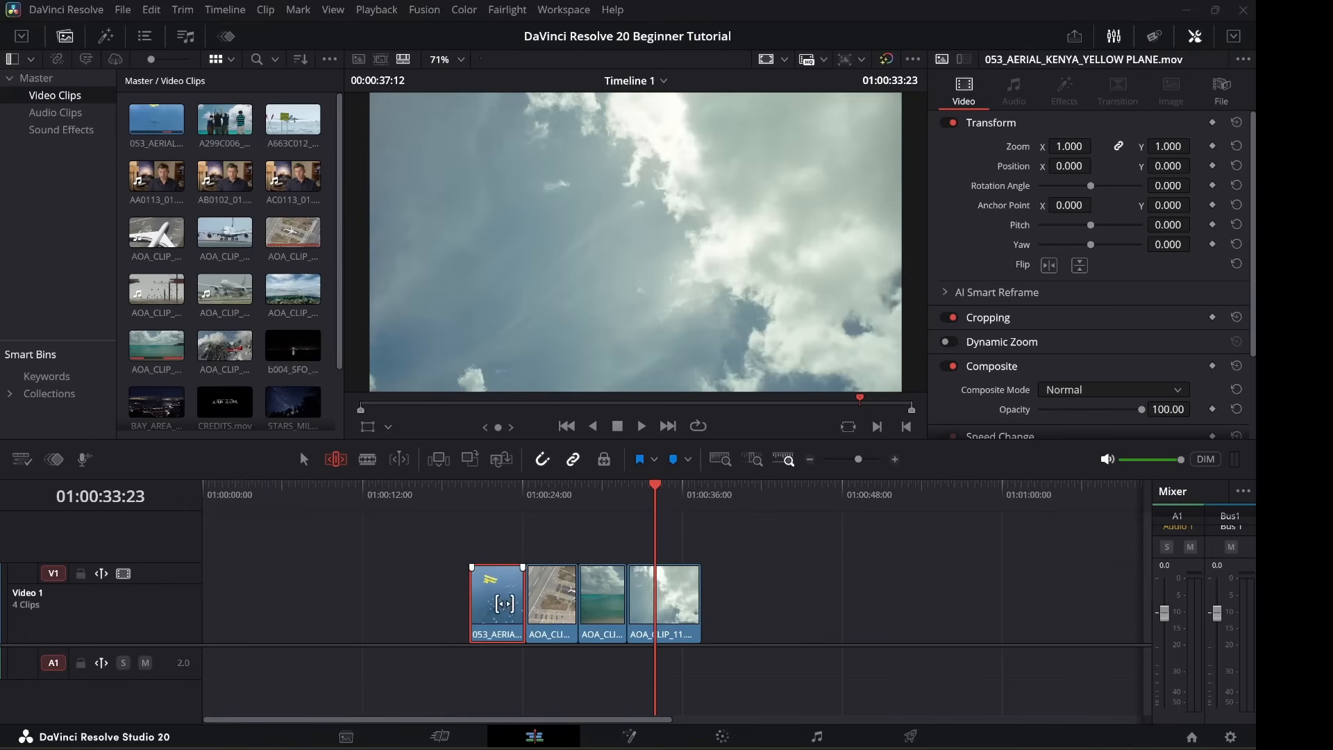
{"action": "left_click_drag", "start_coordinate": [495, 598], "coordinate": [487, 634]}
{"action": "key", "text": "ctrl+s"}
{"action": "mouse_move", "coordinate": [509, 615]}
{"action": "left_mouse_down"}
{"action": "mouse_move", "coordinate": [510, 593]}
{"action": "mouse_move", "coordinate": [521, 595]}
{"action": "mouse_move", "coordinate": [497, 596]}
{"action": "left_mouse_up"}
{"action": "left_click_drag", "start_coordinate": [488, 592], "coordinate": [489, 592]}
{"action": "left_click_drag", "start_coordinate": [498, 601], "coordinate": [493, 601]}
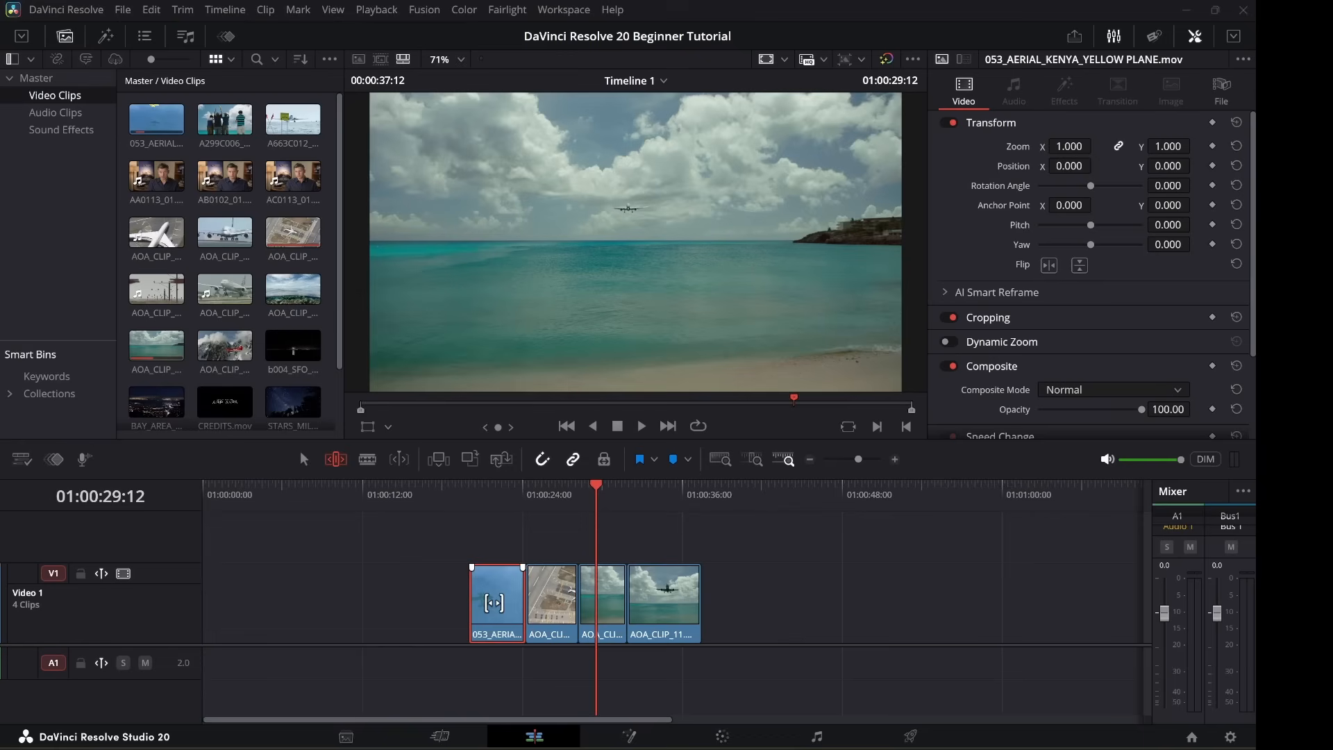
{"action": "left_click_drag", "start_coordinate": [493, 601], "coordinate": [274, 583]}
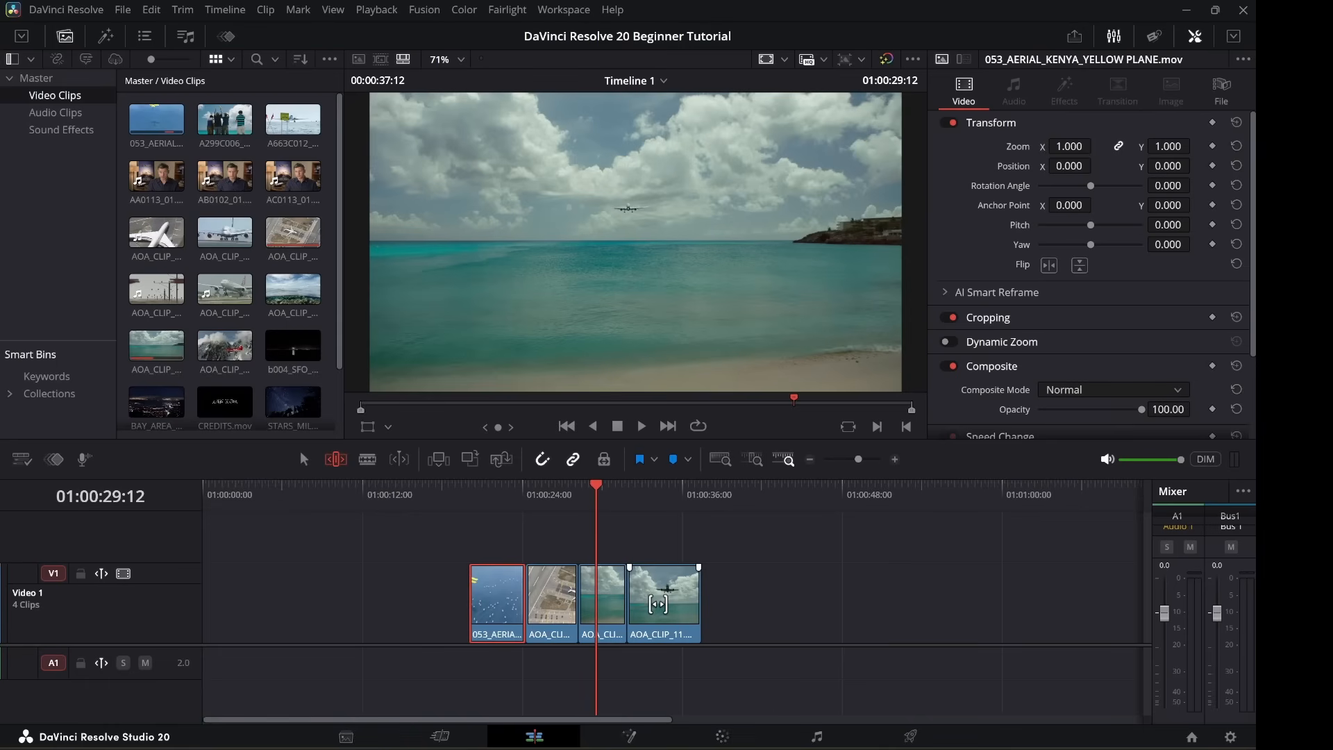
Slip the last AOA_CLIP_11 so it opens on the beach shot with an approaching plane.
{"action": "left_click_drag", "start_coordinate": [658, 597], "coordinate": [625, 587]}
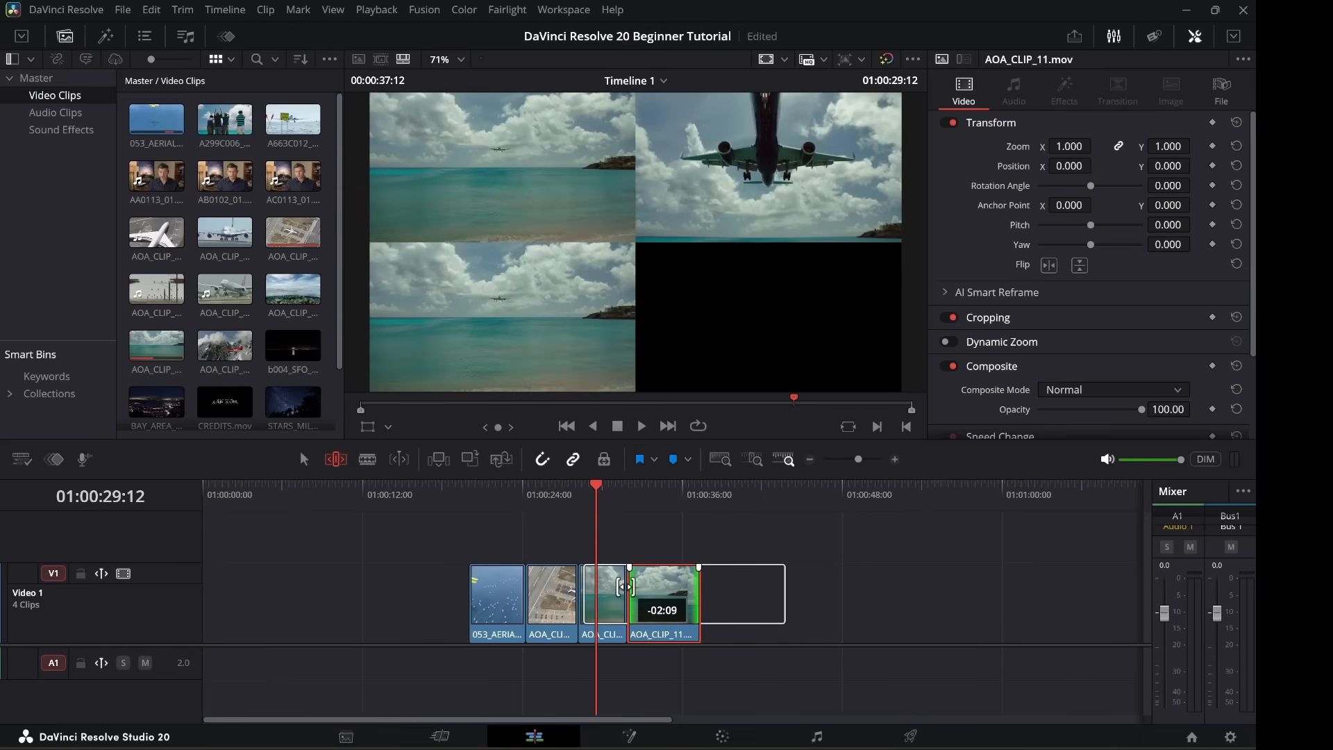
{"action": "left_click_drag", "start_coordinate": [624, 586], "coordinate": [634, 592]}
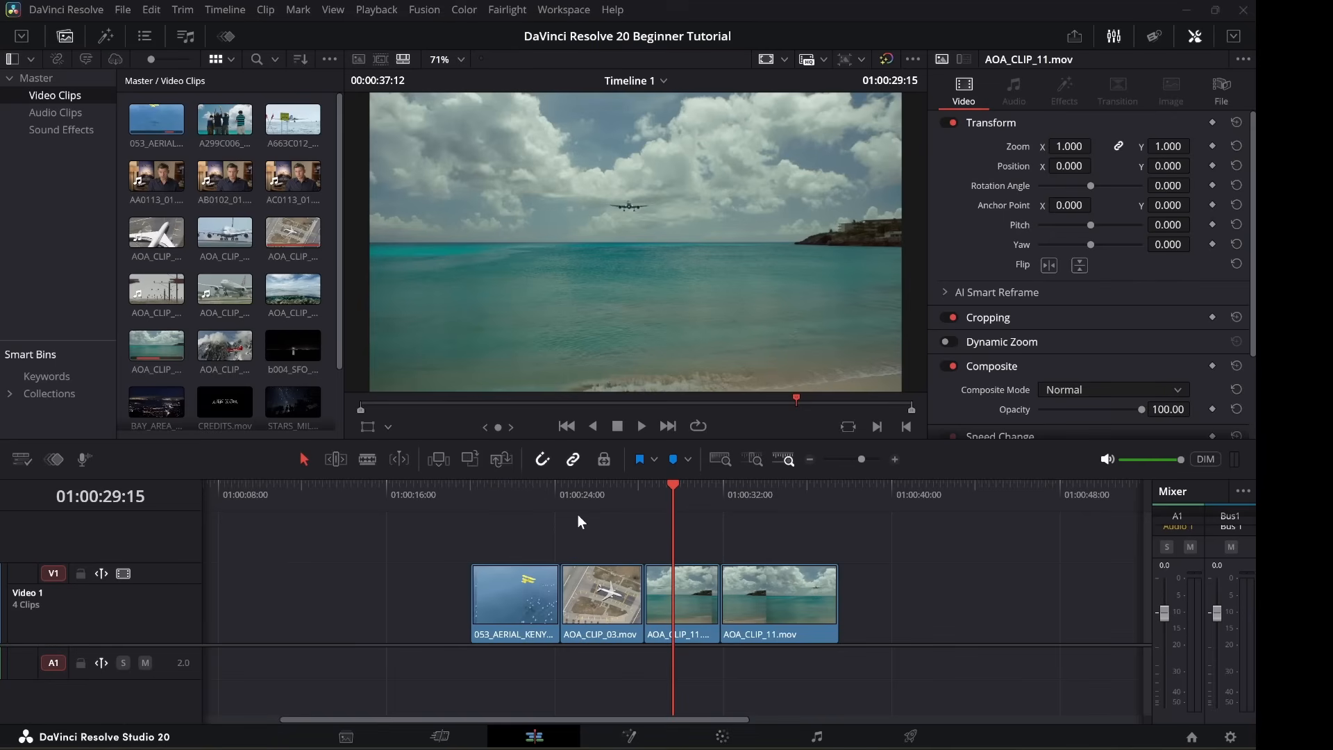
Move the aerial clip and AOA_CLIP_03 earlier, extend AOA_CLIP_11's start, then slide AOA_CLIP_03 12 frames earlier.
{"action": "left_click_drag", "start_coordinate": [511, 606], "coordinate": [489, 592]}
{"action": "left_click", "coordinate": [584, 597]}
{"action": "left_click_drag", "start_coordinate": [585, 599], "coordinate": [563, 596]}
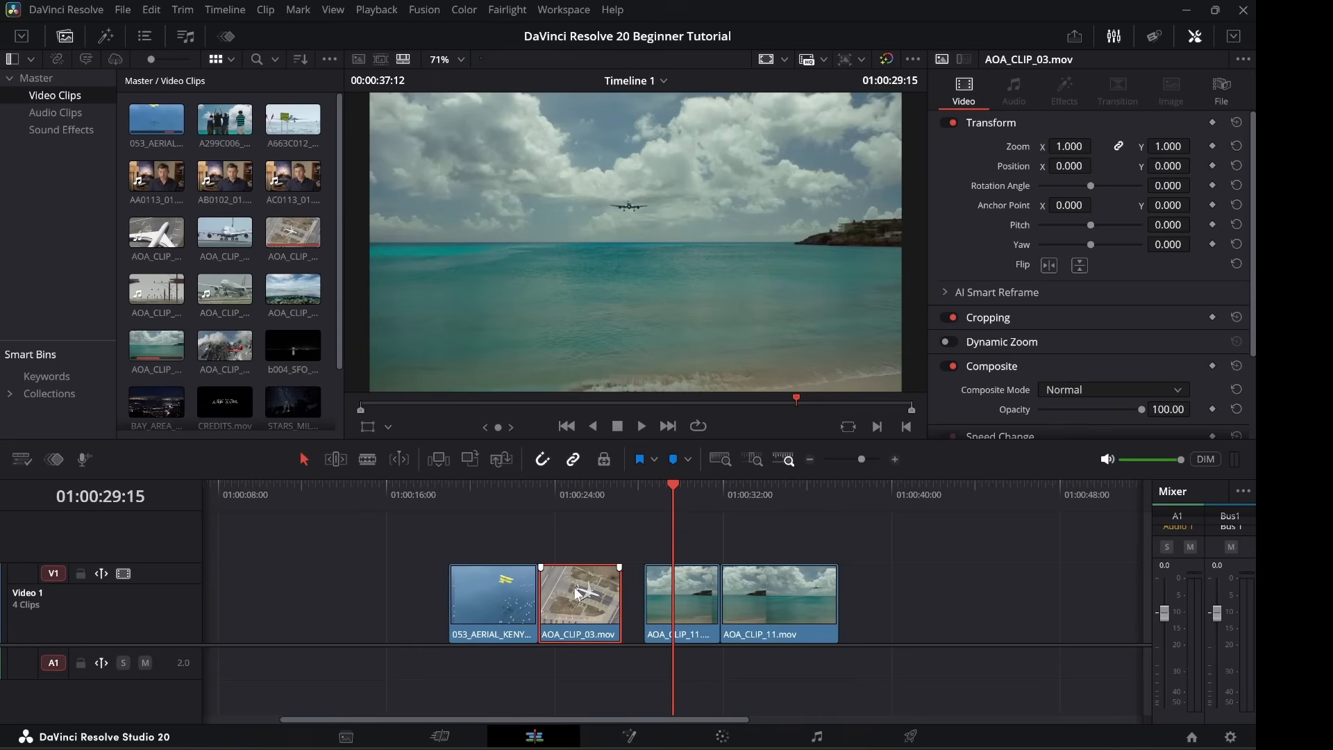
{"action": "left_click_drag", "start_coordinate": [646, 600], "coordinate": [625, 599]}
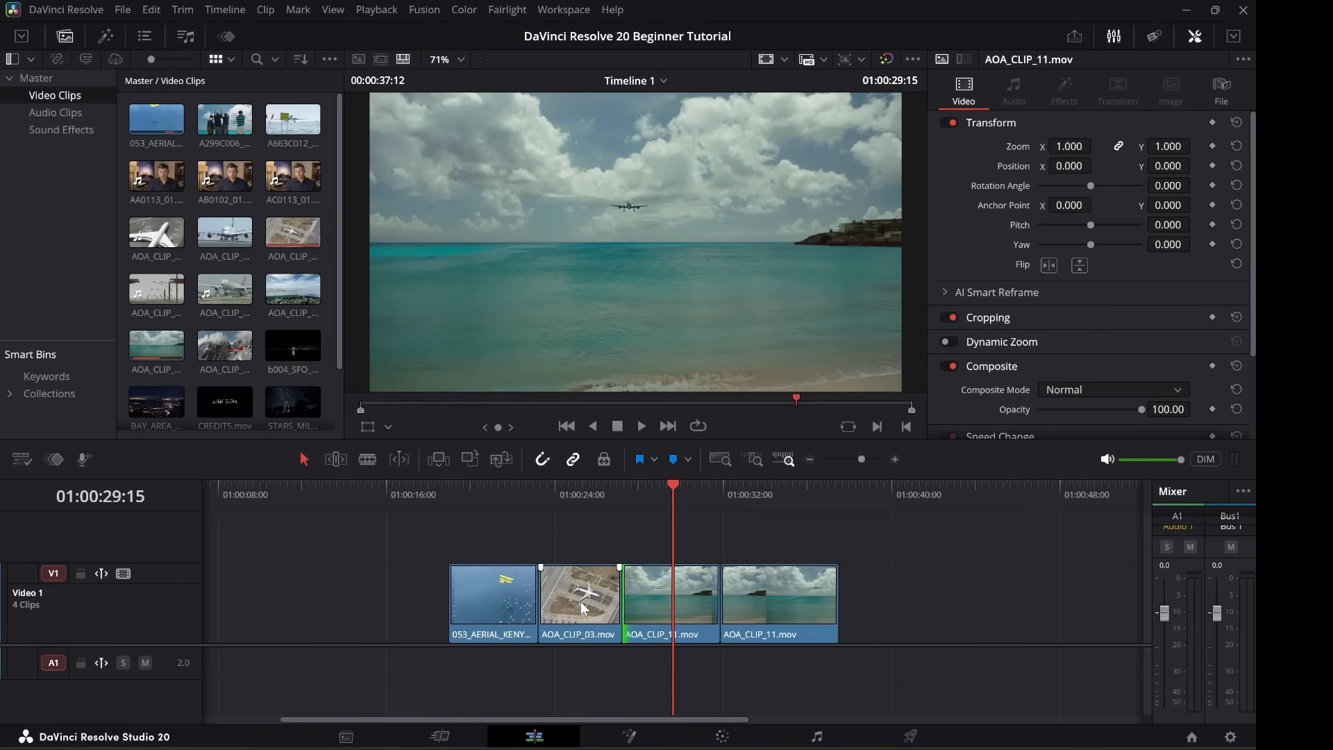
{"action": "left_click", "coordinate": [337, 459]}
{"action": "left_click_drag", "start_coordinate": [566, 633], "coordinate": [553, 632]}
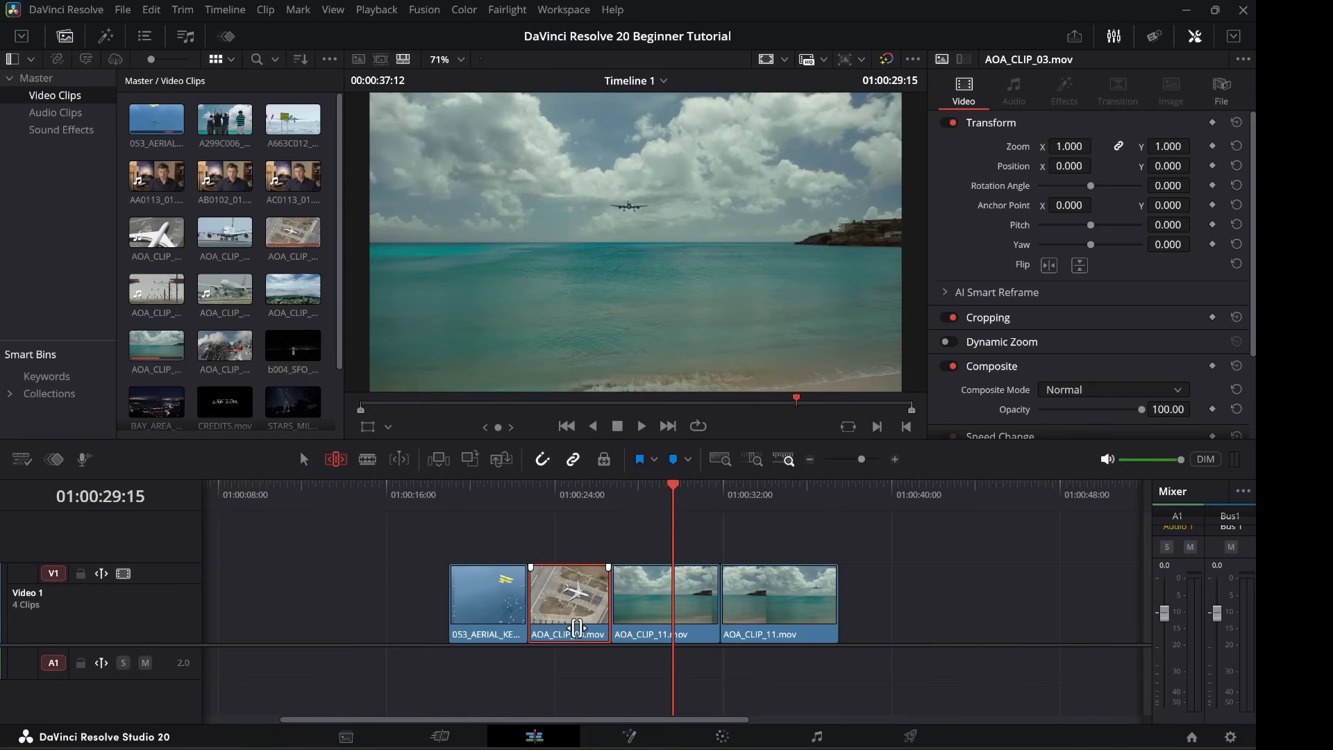
Slide AOA_CLIP_03 later, lengthening the aerial opener and shortening AOA_CLIP_11.
{"action": "left_click_drag", "start_coordinate": [579, 630], "coordinate": [598, 630]}
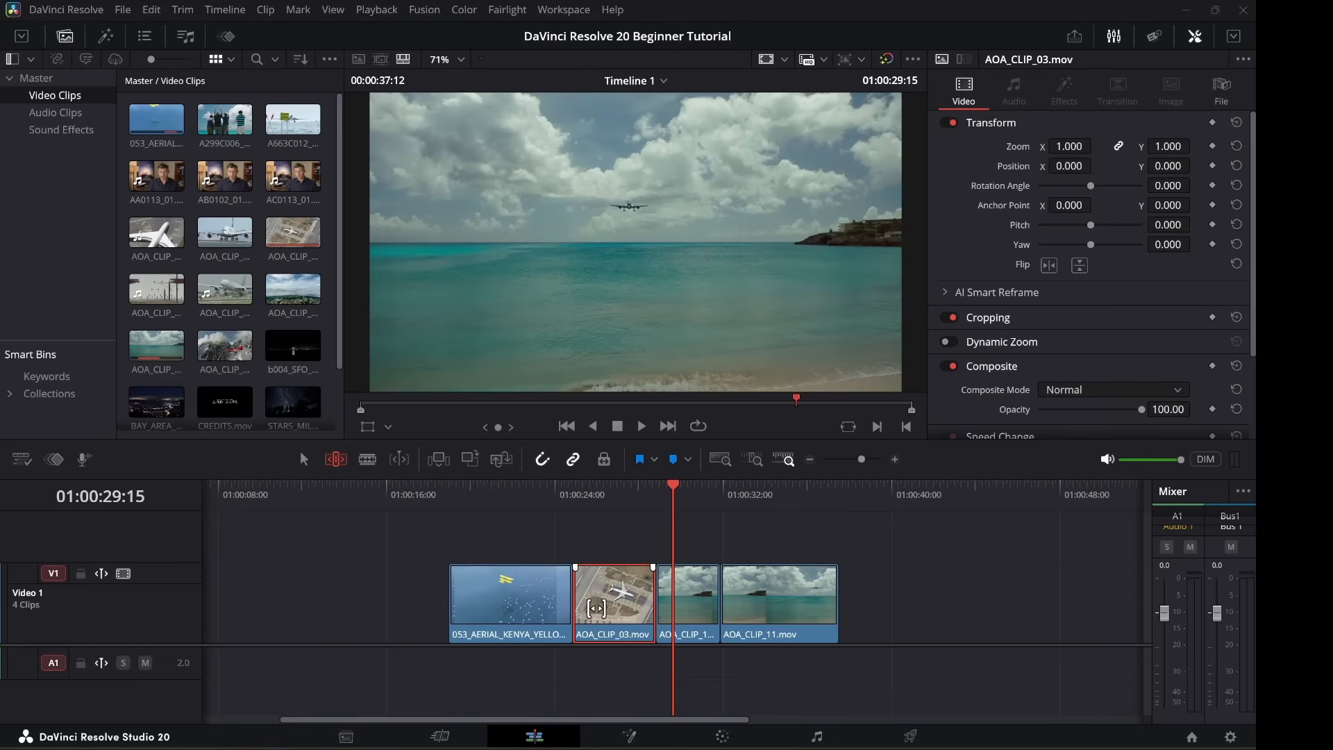
{"action": "mouse_move", "coordinate": [601, 632]}
{"action": "left_mouse_down"}
{"action": "mouse_move", "coordinate": [667, 623]}
{"action": "mouse_move", "coordinate": [597, 628]}
{"action": "left_mouse_up"}
{"action": "left_click", "coordinate": [303, 459]}
{"action": "left_click_drag", "start_coordinate": [617, 604], "coordinate": [640, 606]}
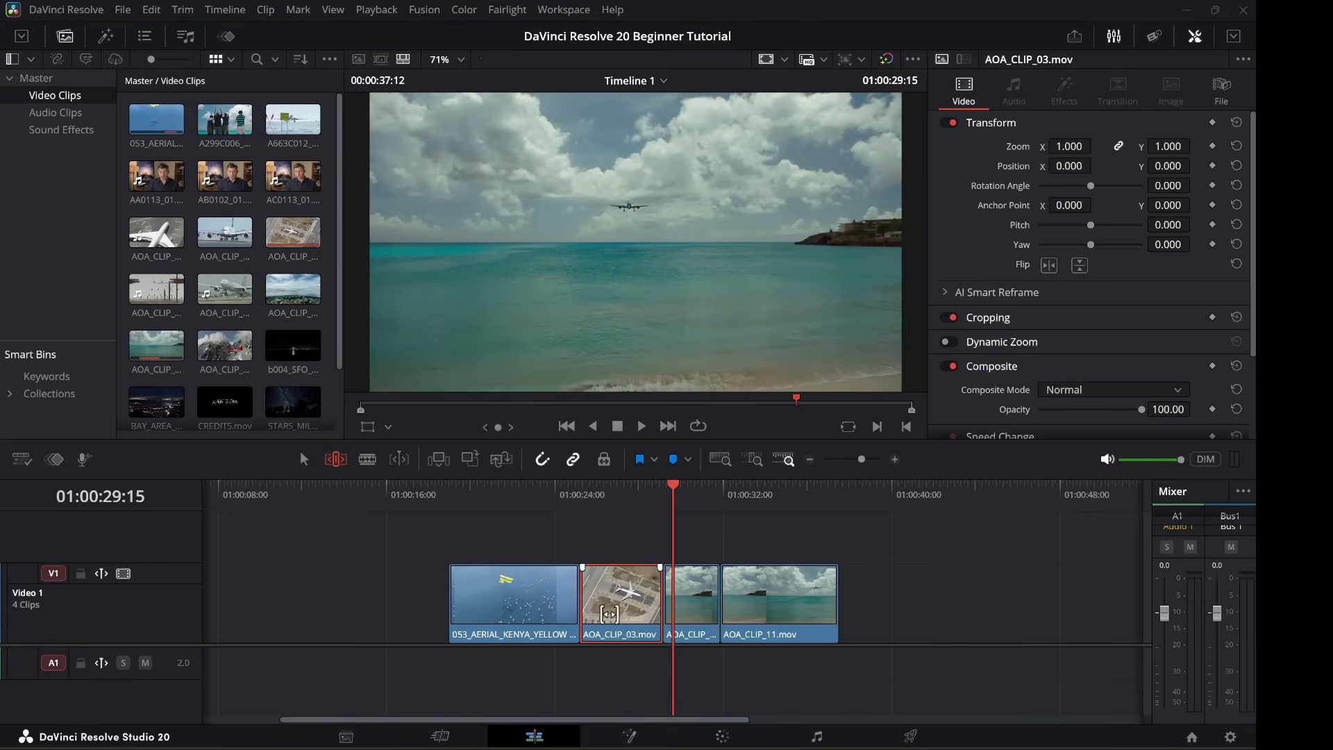
{"action": "mouse_move", "coordinate": [603, 628]}
{"action": "left_mouse_down"}
{"action": "mouse_move", "coordinate": [651, 628]}
{"action": "mouse_move", "coordinate": [598, 621]}
{"action": "left_mouse_up"}
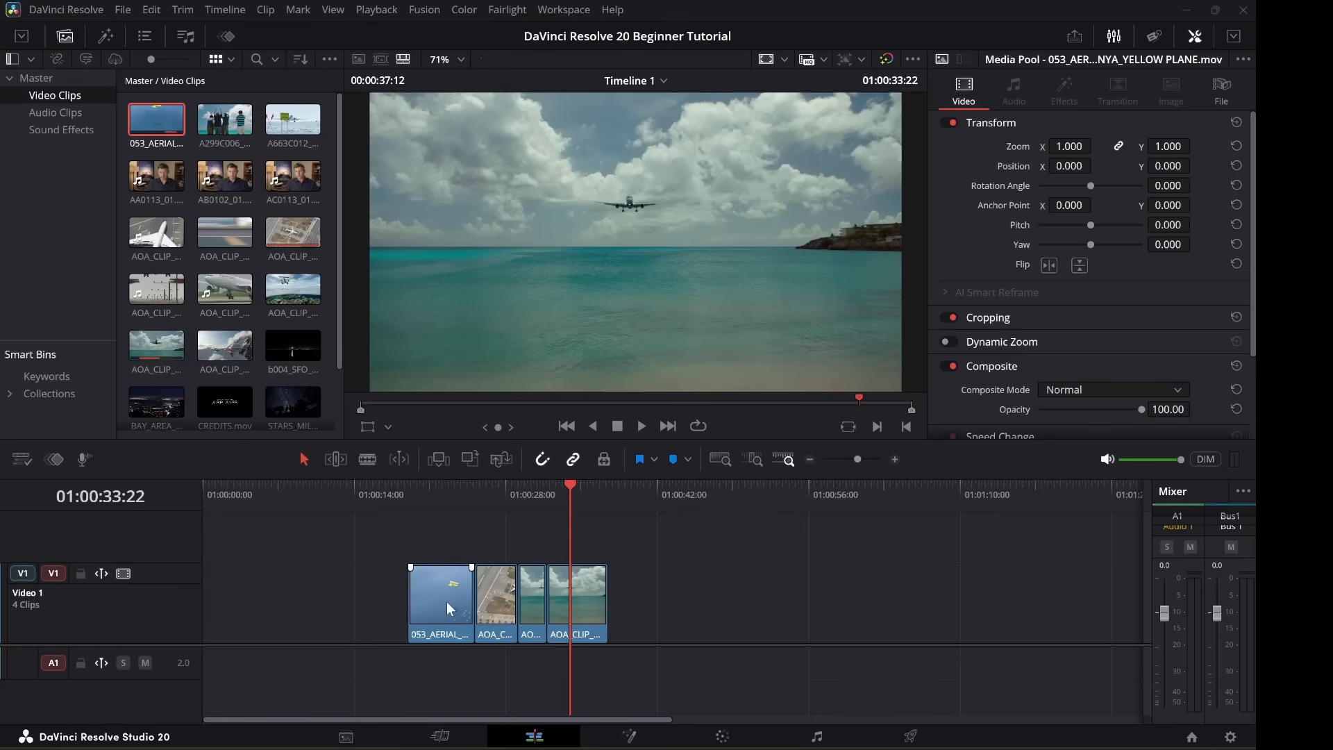
Park the playhead at the runway clip's start and insert AOA_CLIP_12.mov there.
{"action": "left_click", "coordinate": [491, 493]}
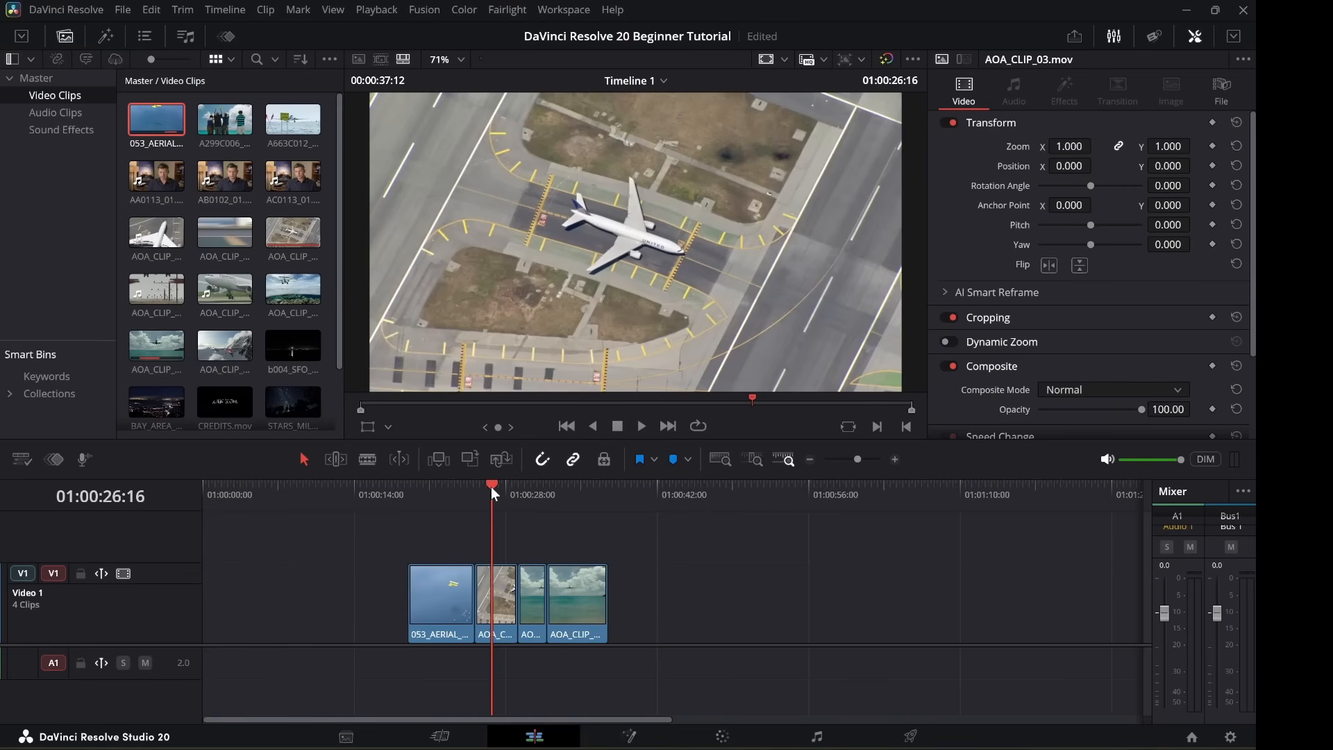
{"action": "key", "text": "Up"}
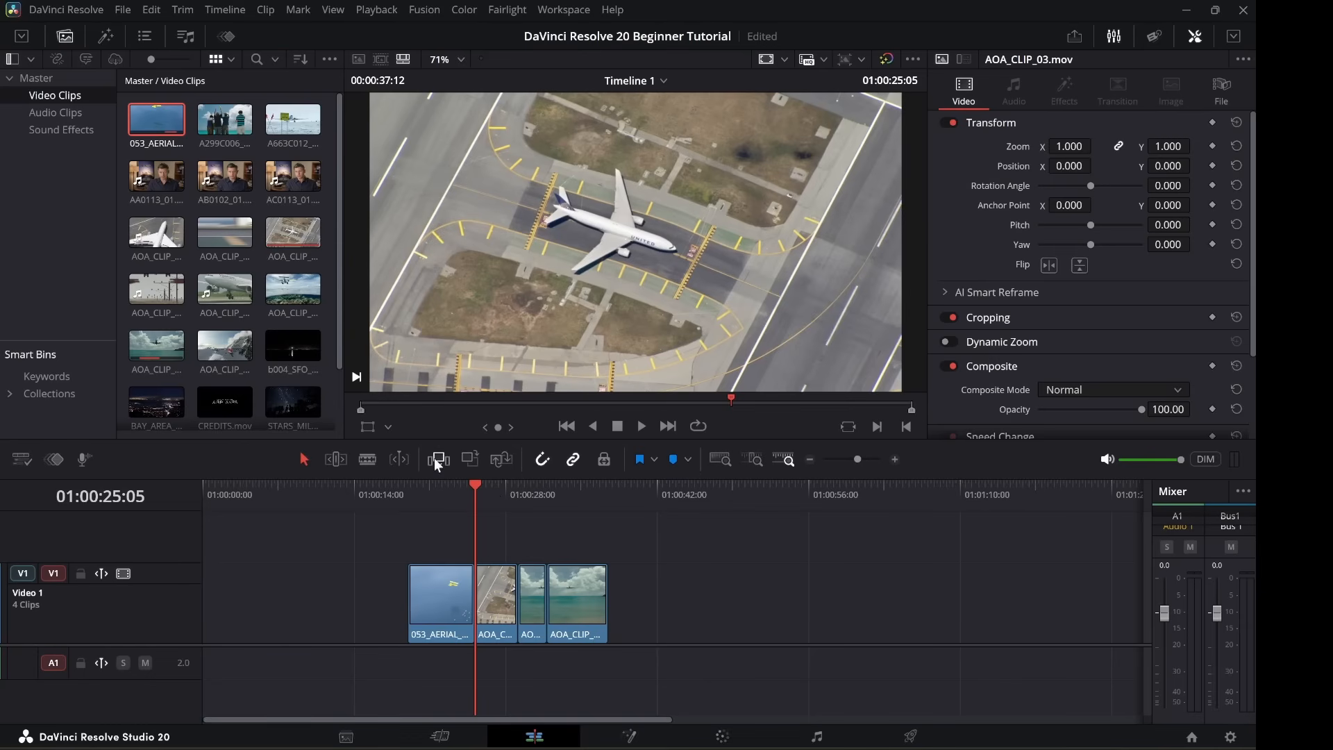
{"action": "left_click", "coordinate": [219, 347]}
{"action": "left_click", "coordinate": [218, 345]}
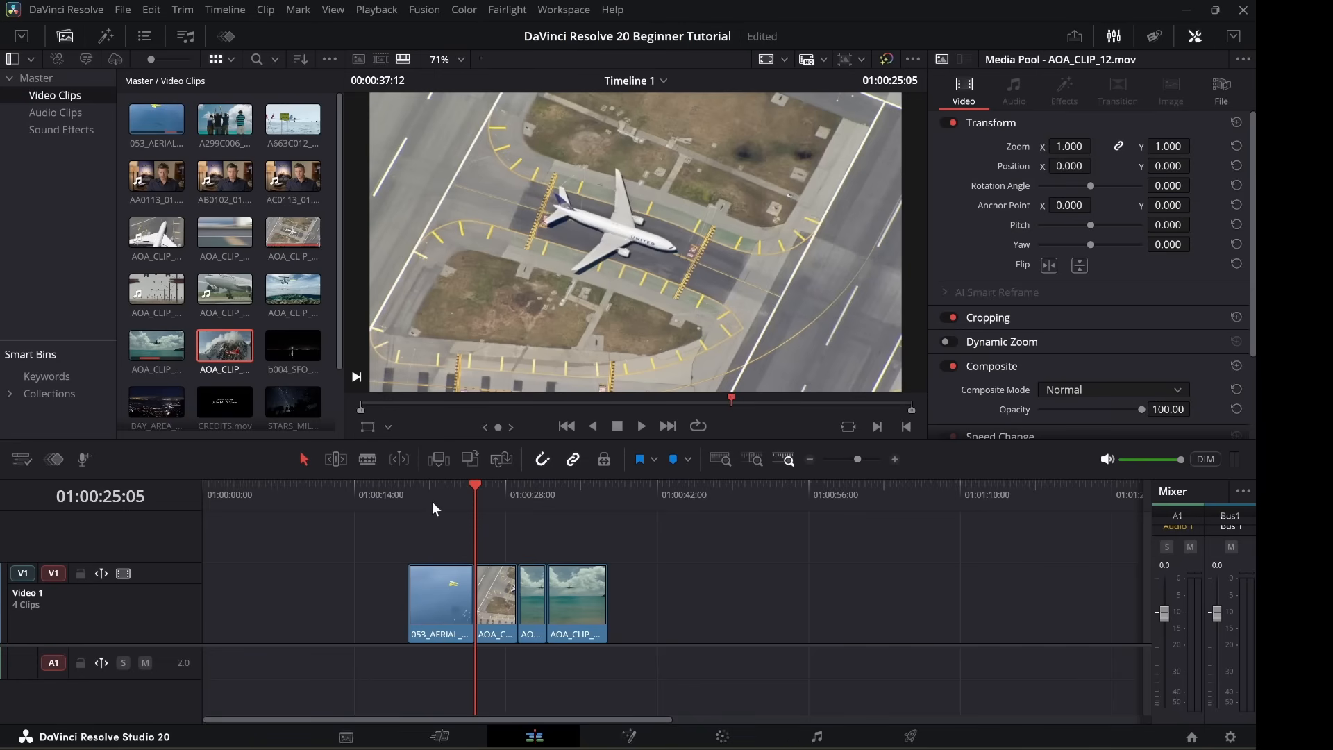
{"action": "left_click", "coordinate": [439, 456]}
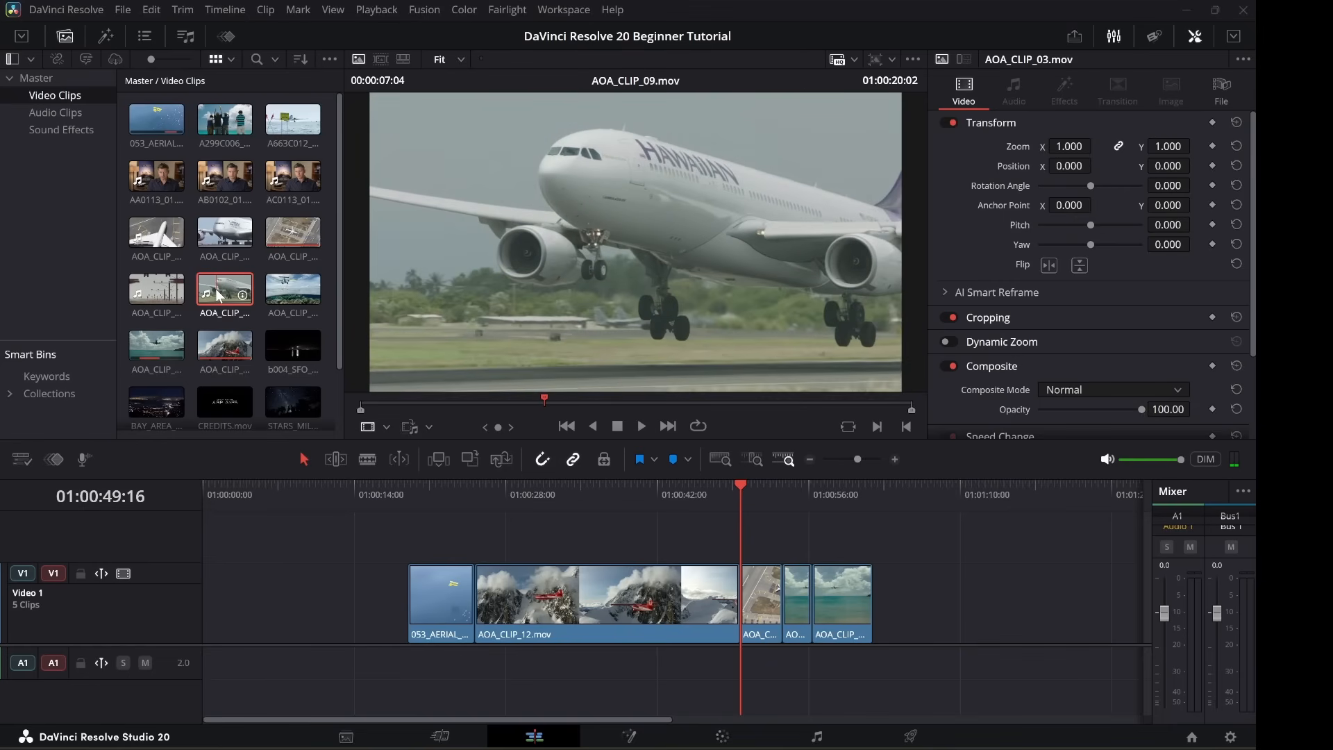
{"action": "key", "text": "q"}
{"action": "left_click_drag", "start_coordinate": [218, 296], "coordinate": [836, 217]}
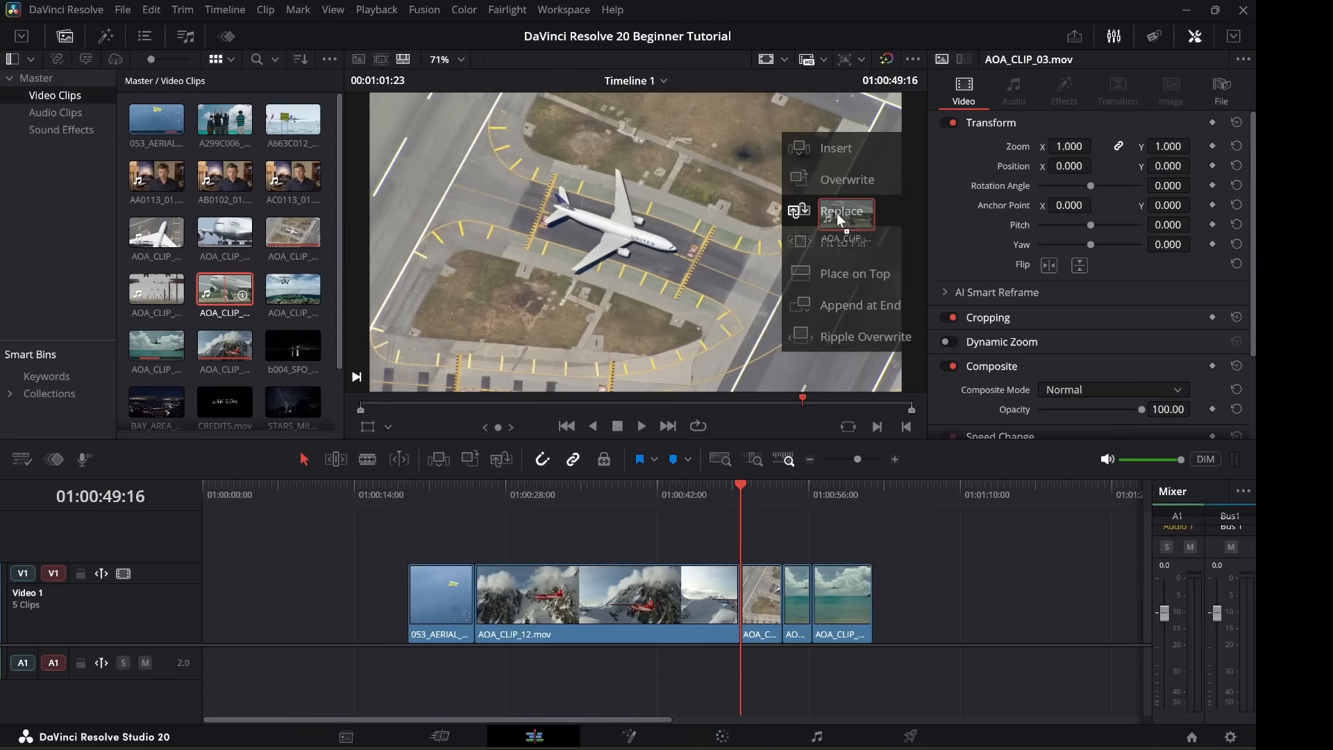
Insert the takeoff clip at the playhead, save the project, then undo the insert.
{"action": "left_click_drag", "start_coordinate": [837, 215], "coordinate": [837, 154]}
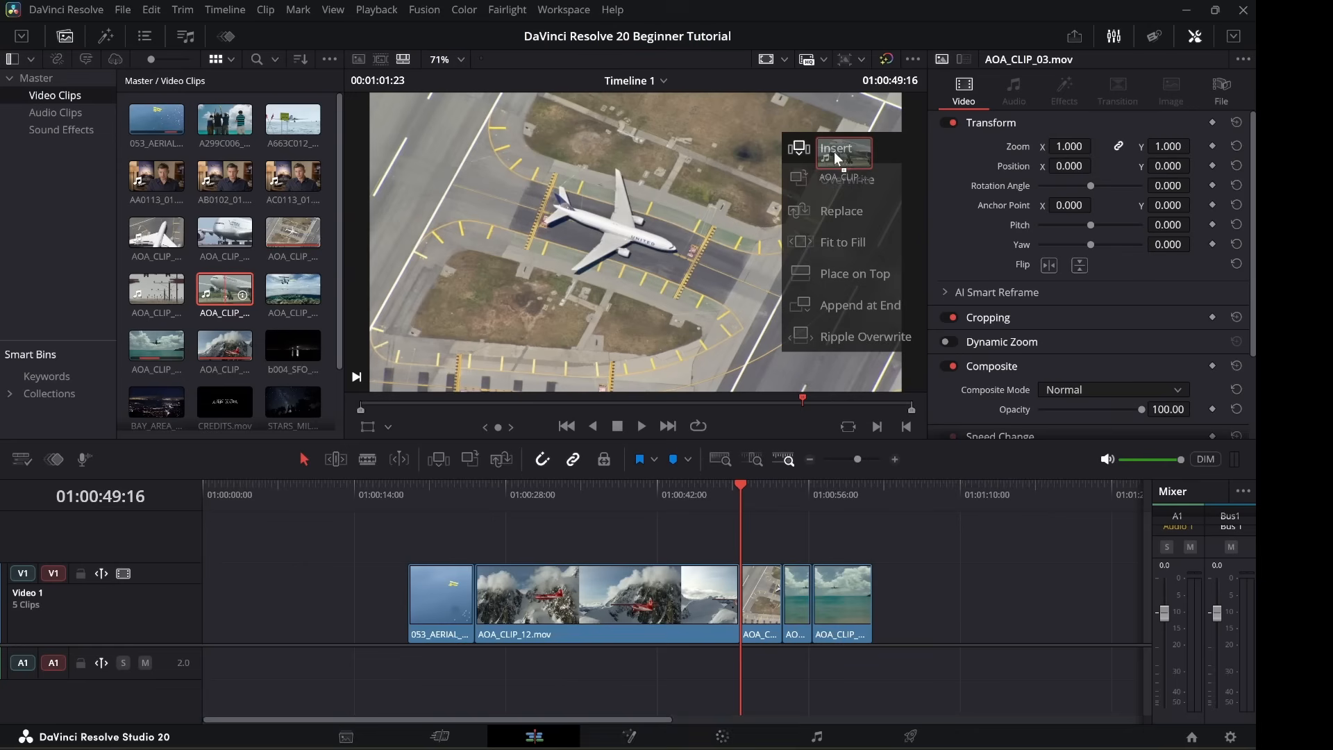
{"action": "left_click_drag", "start_coordinate": [834, 151], "coordinate": [832, 154]}
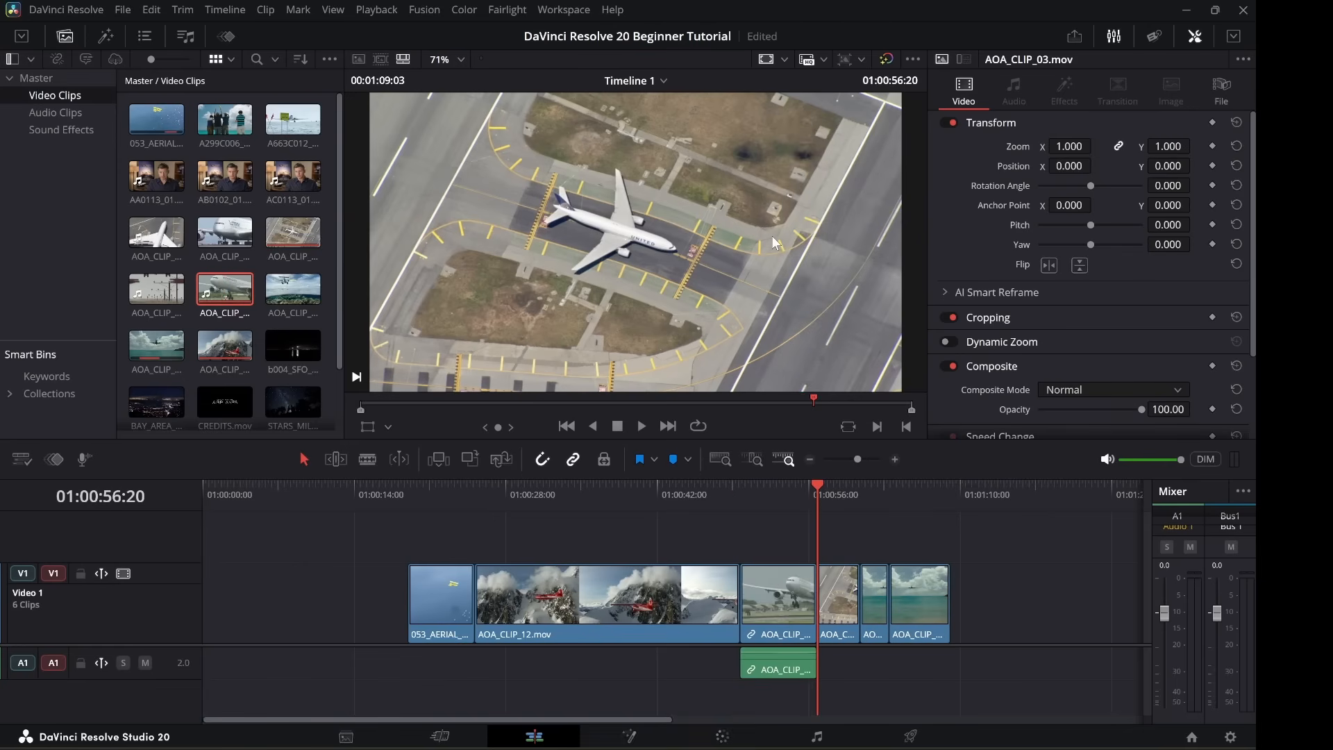
{"action": "key", "text": "ctrl+s"}
{"action": "key", "text": "ctrl+z"}
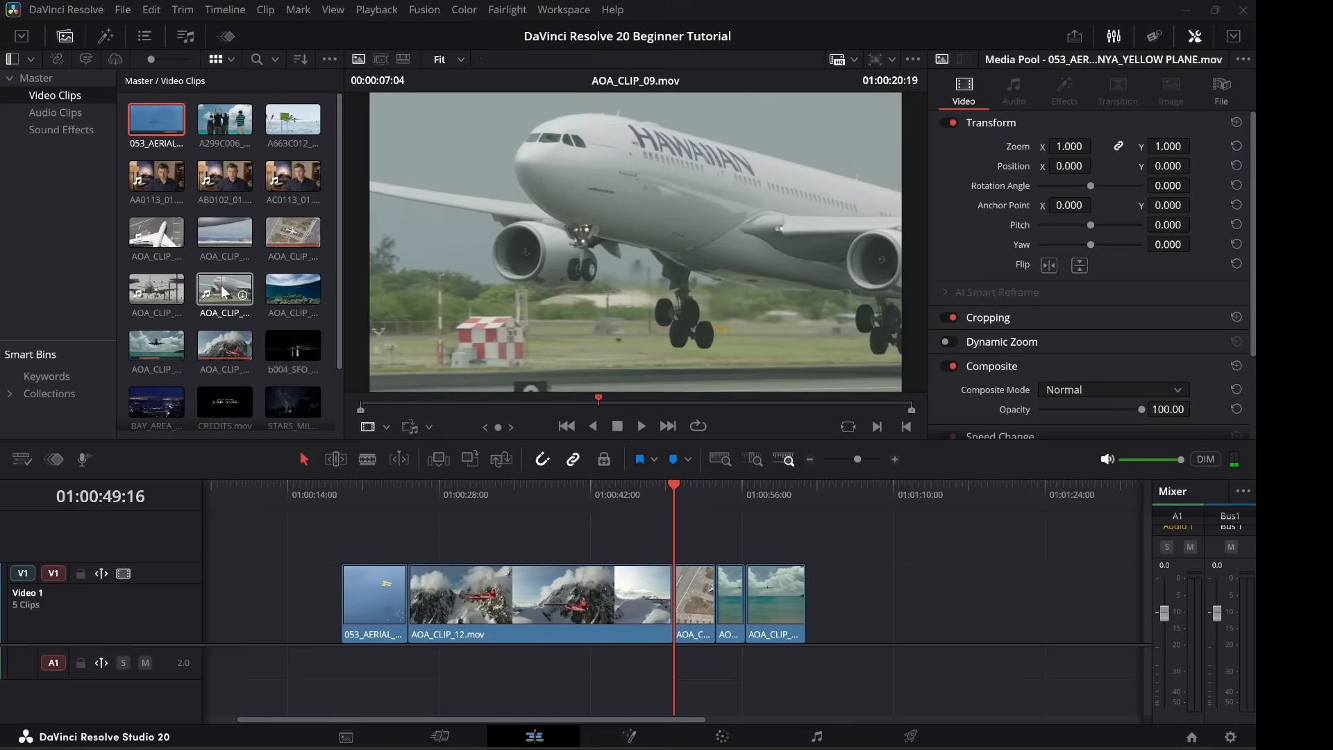
Append A299C006_ST_MAARTEN_LANDING_W_PEOPLE.mov to the end of the timeline.
{"action": "left_click_drag", "start_coordinate": [221, 285], "coordinate": [582, 259]}
{"action": "left_click_drag", "start_coordinate": [772, 291], "coordinate": [856, 306]}
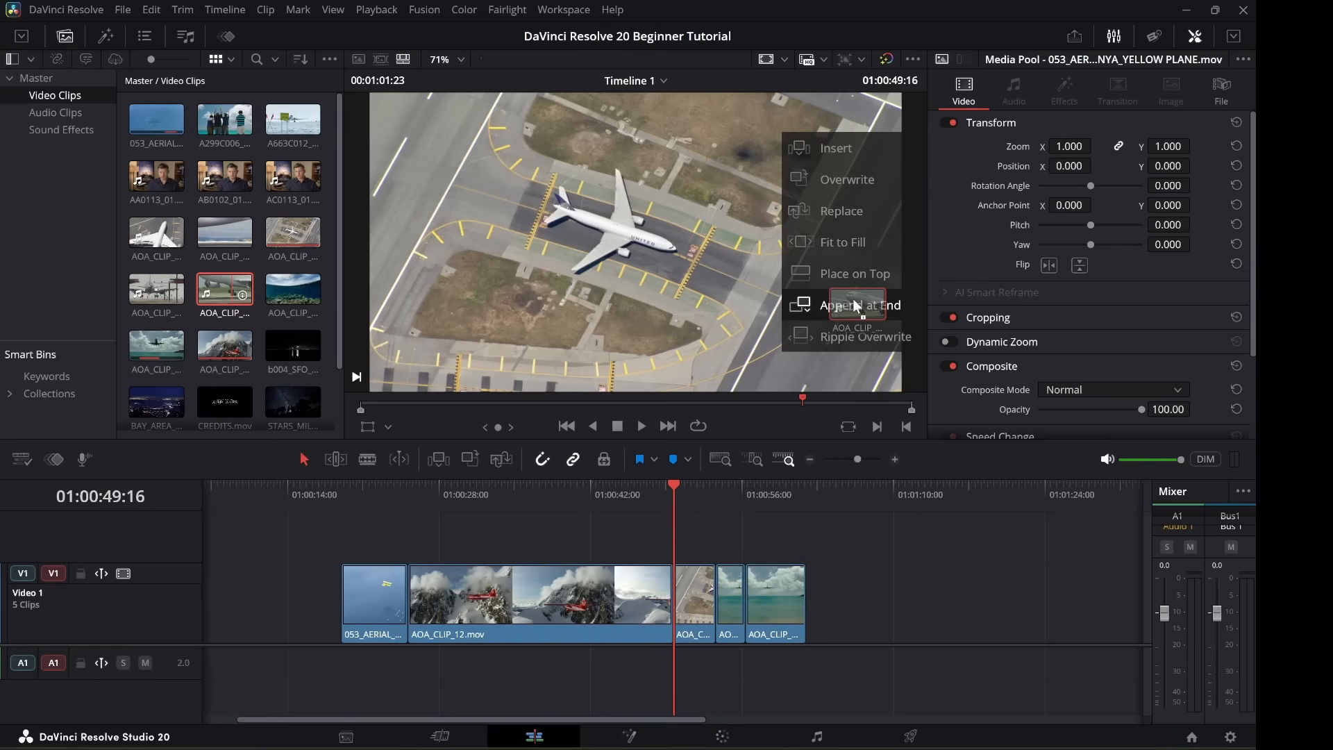
{"action": "left_click_drag", "start_coordinate": [854, 301], "coordinate": [853, 300]}
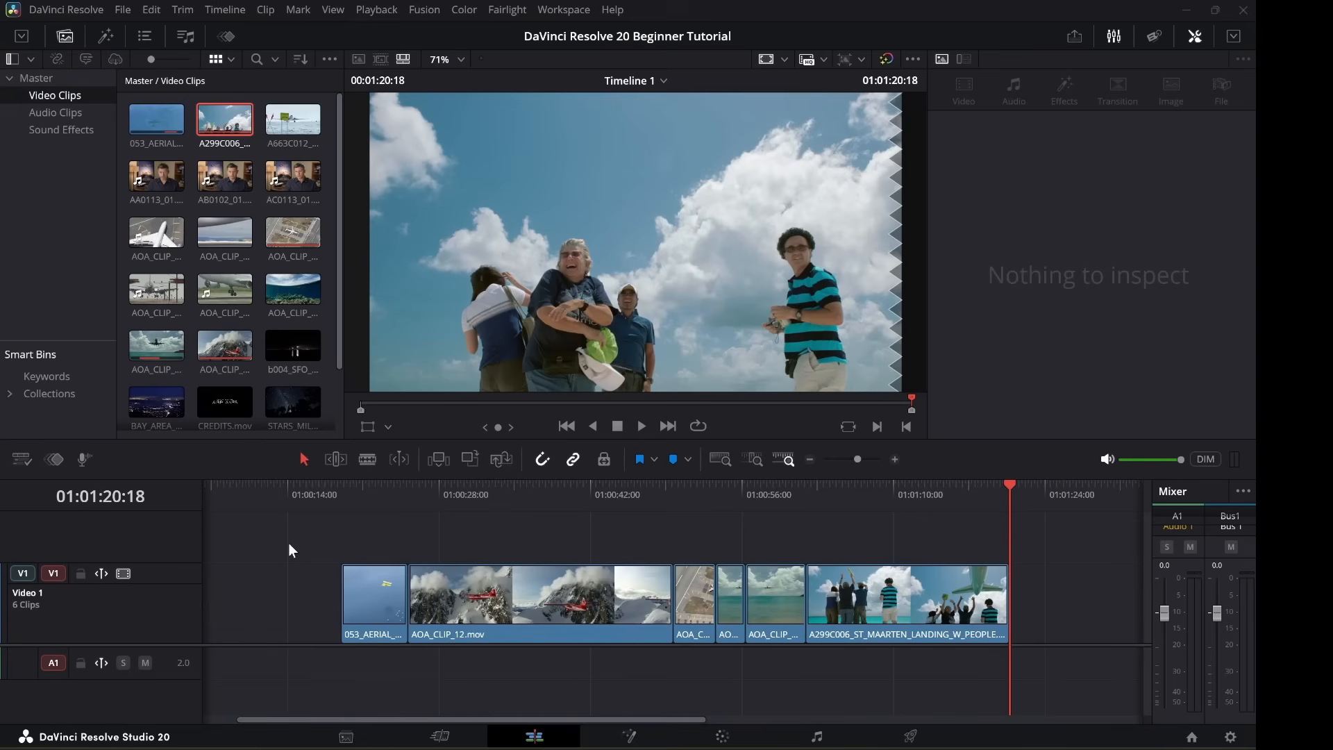
Select AOA_CLIP_04 plus the next two Media Pool clips and append all three at the end.
{"action": "left_click", "coordinate": [159, 290]}
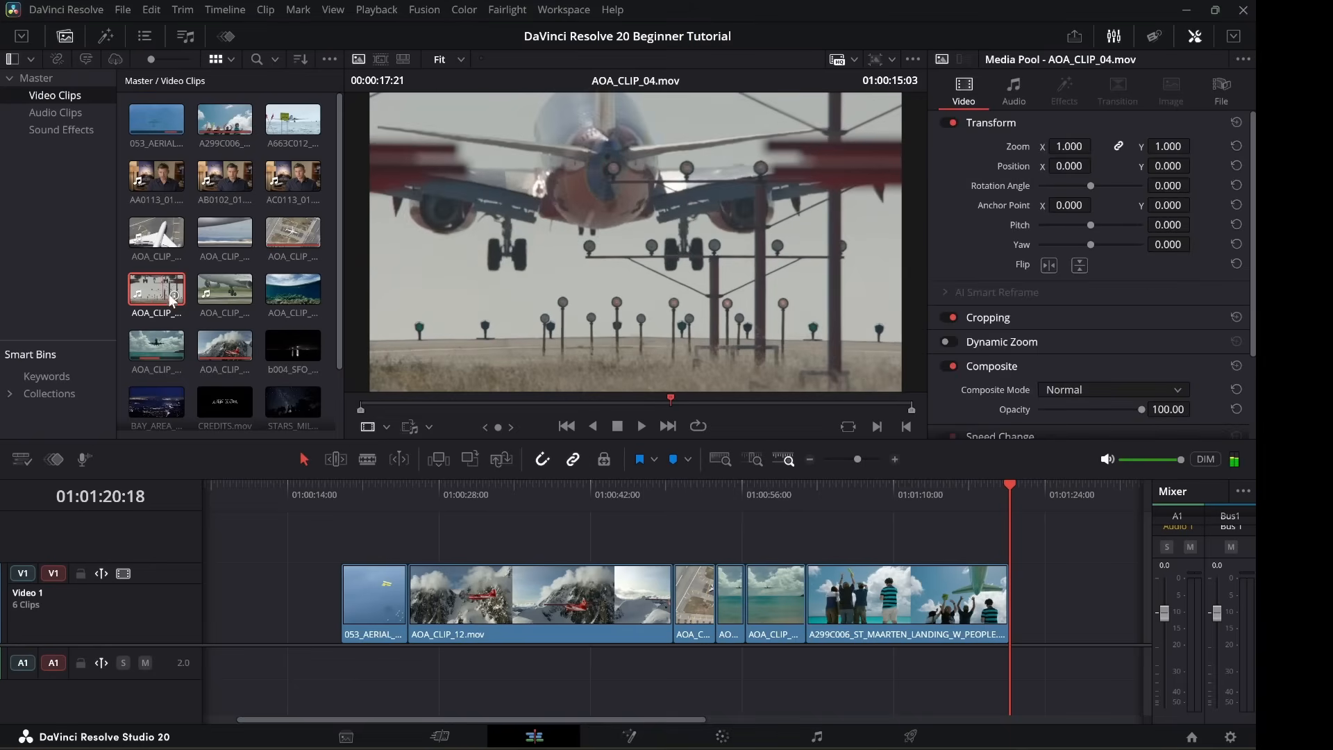
{"action": "left_click", "coordinate": [291, 286], "text": "shift"}
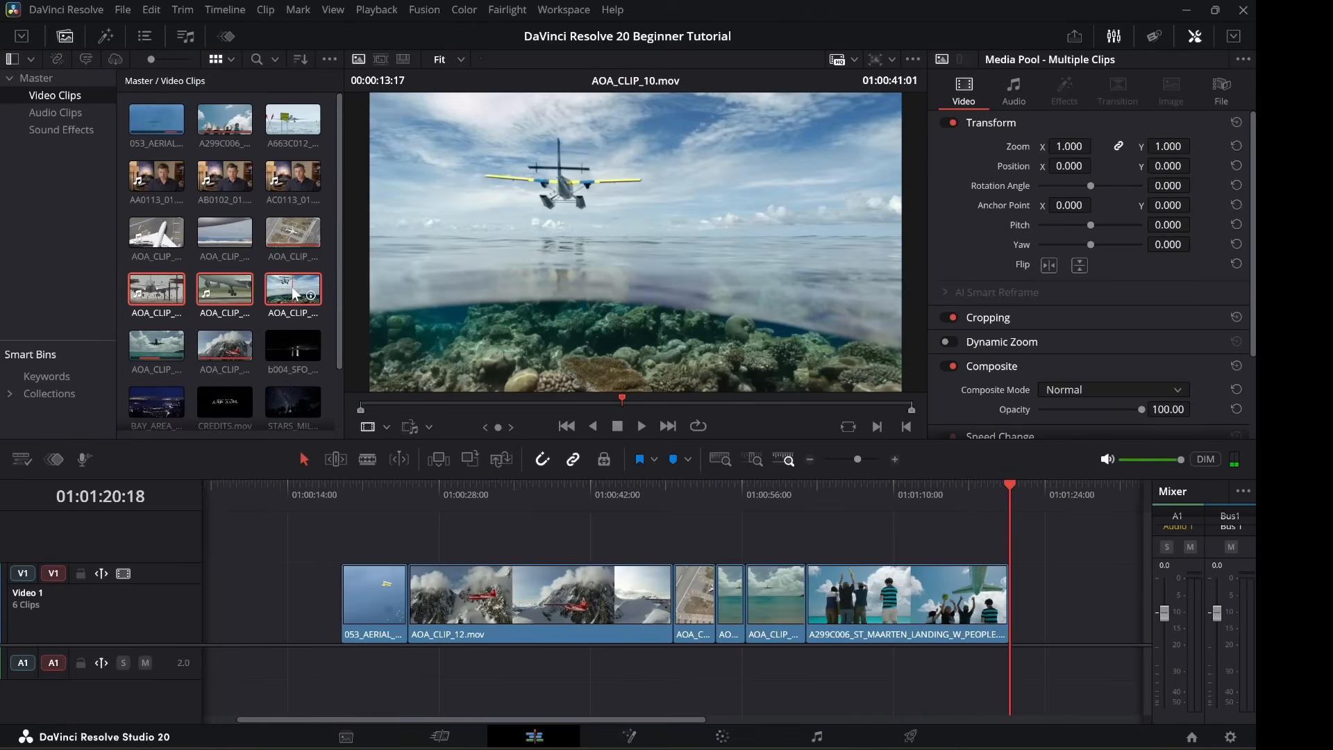
{"action": "left_click_drag", "start_coordinate": [292, 286], "coordinate": [814, 295]}
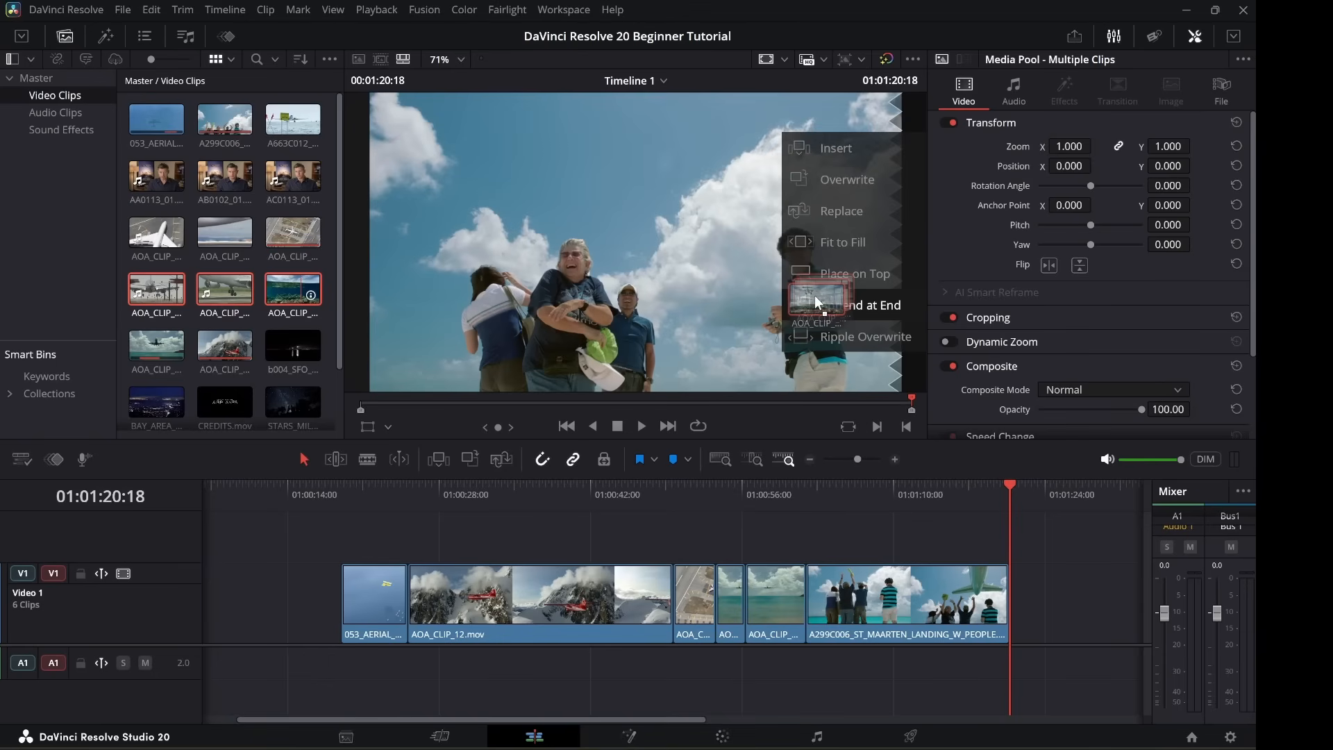
{"action": "left_click_drag", "start_coordinate": [822, 298], "coordinate": [823, 298]}
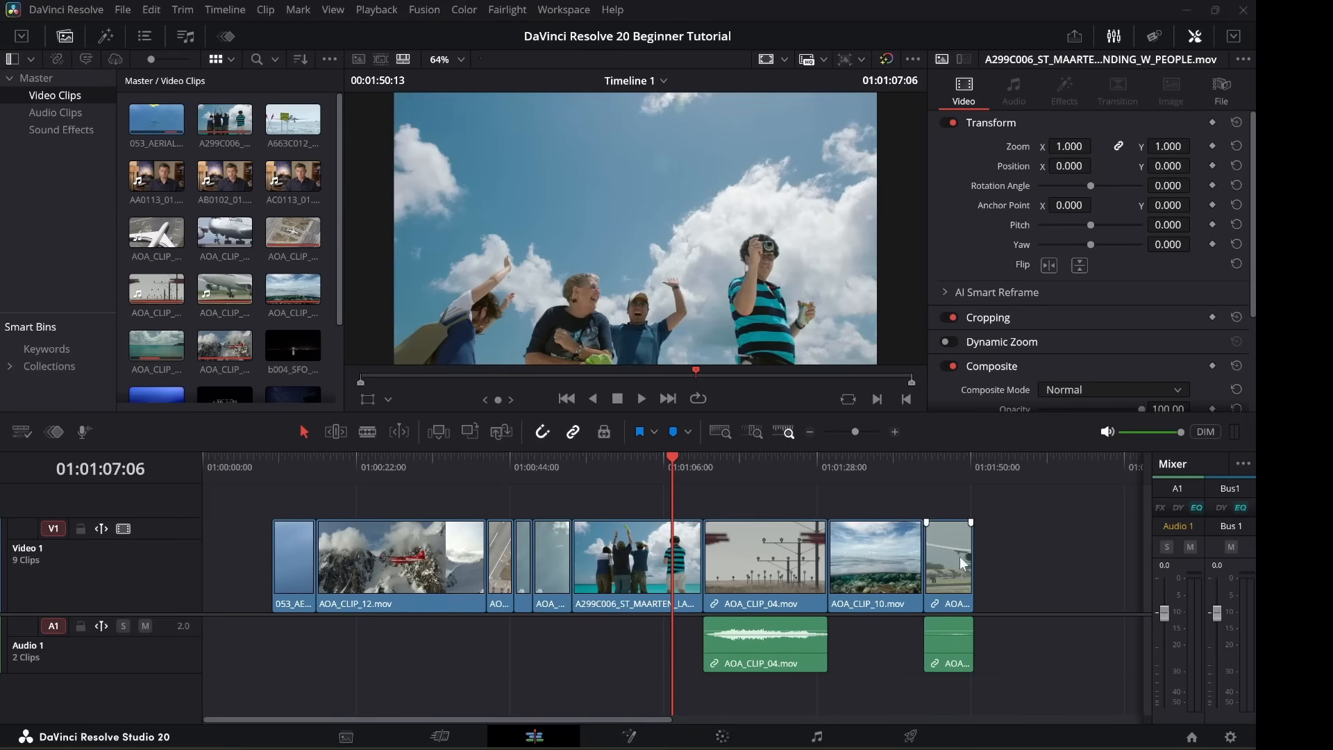
Move AOA_CLIP_09 later to leave a gap, then retrim the end of the last clip.
{"action": "left_click_drag", "start_coordinate": [948, 554], "coordinate": [1005, 560]}
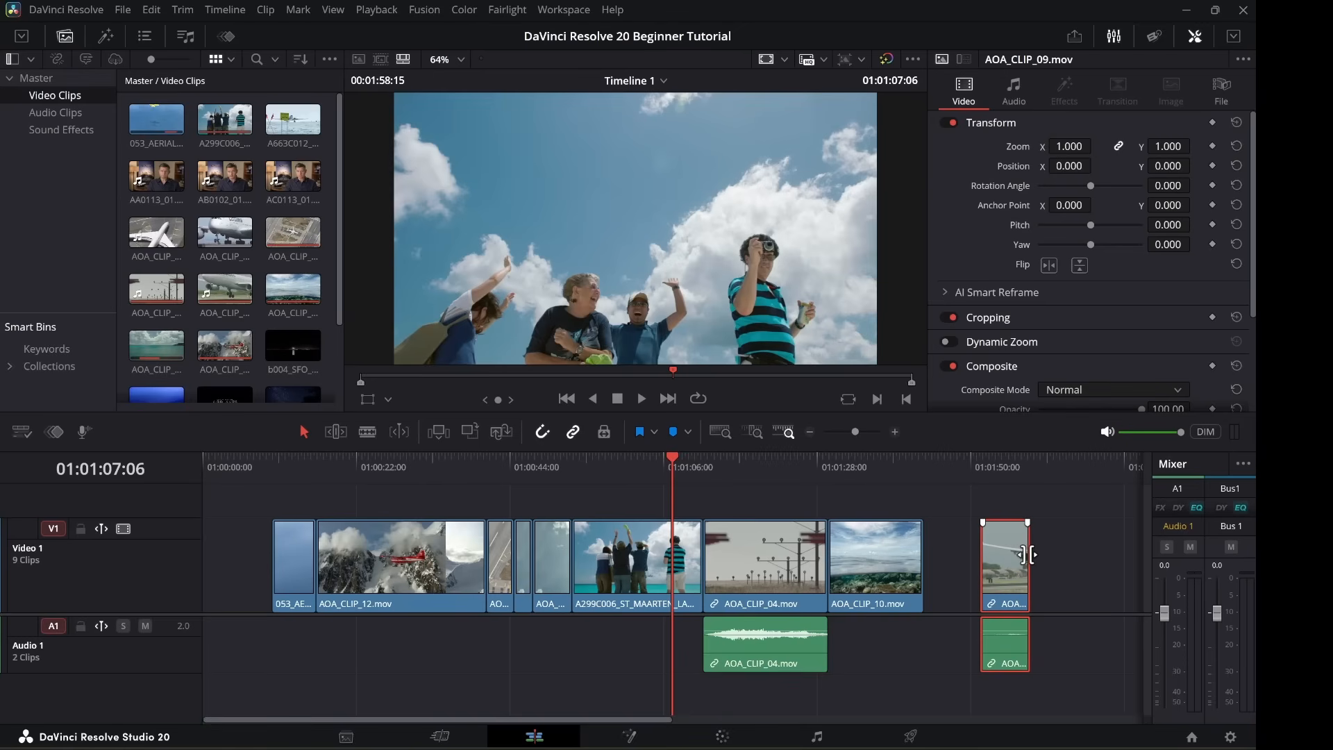
{"action": "left_click", "coordinate": [1024, 553]}
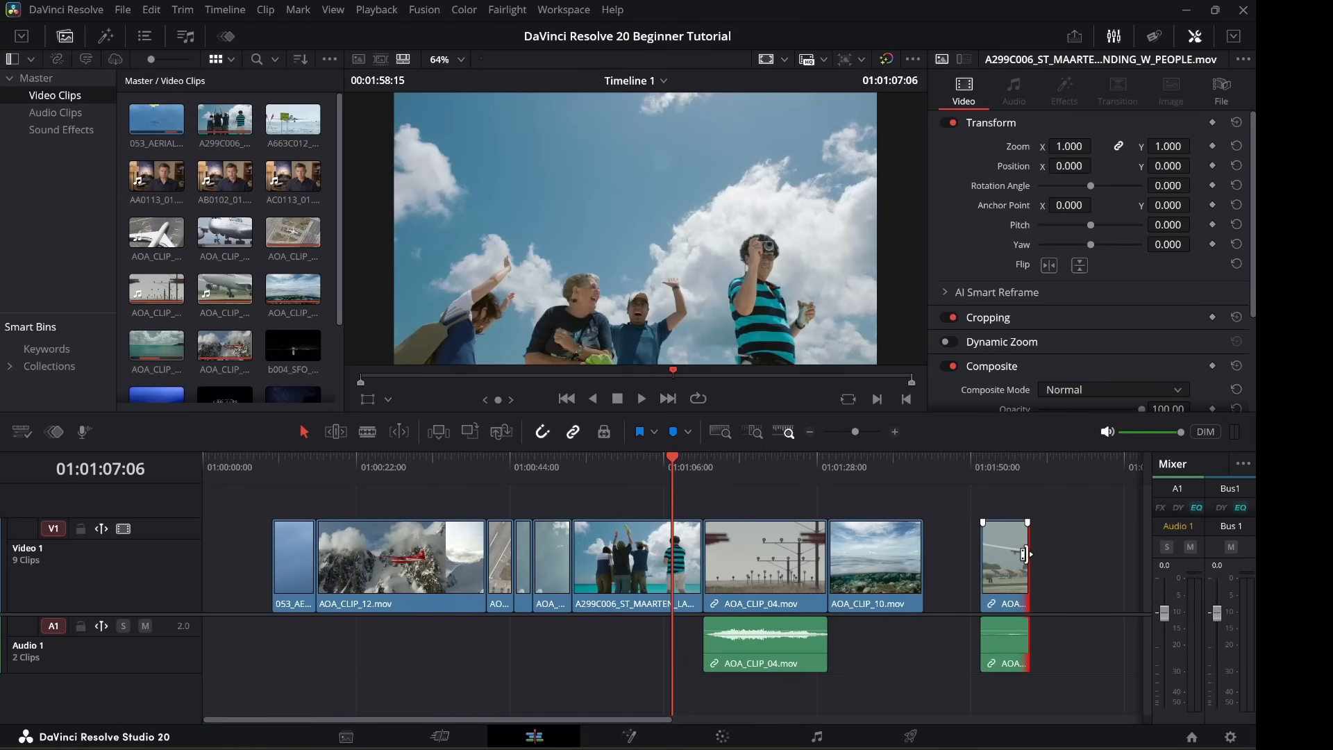
{"action": "left_click_drag", "start_coordinate": [1024, 554], "coordinate": [1010, 553]}
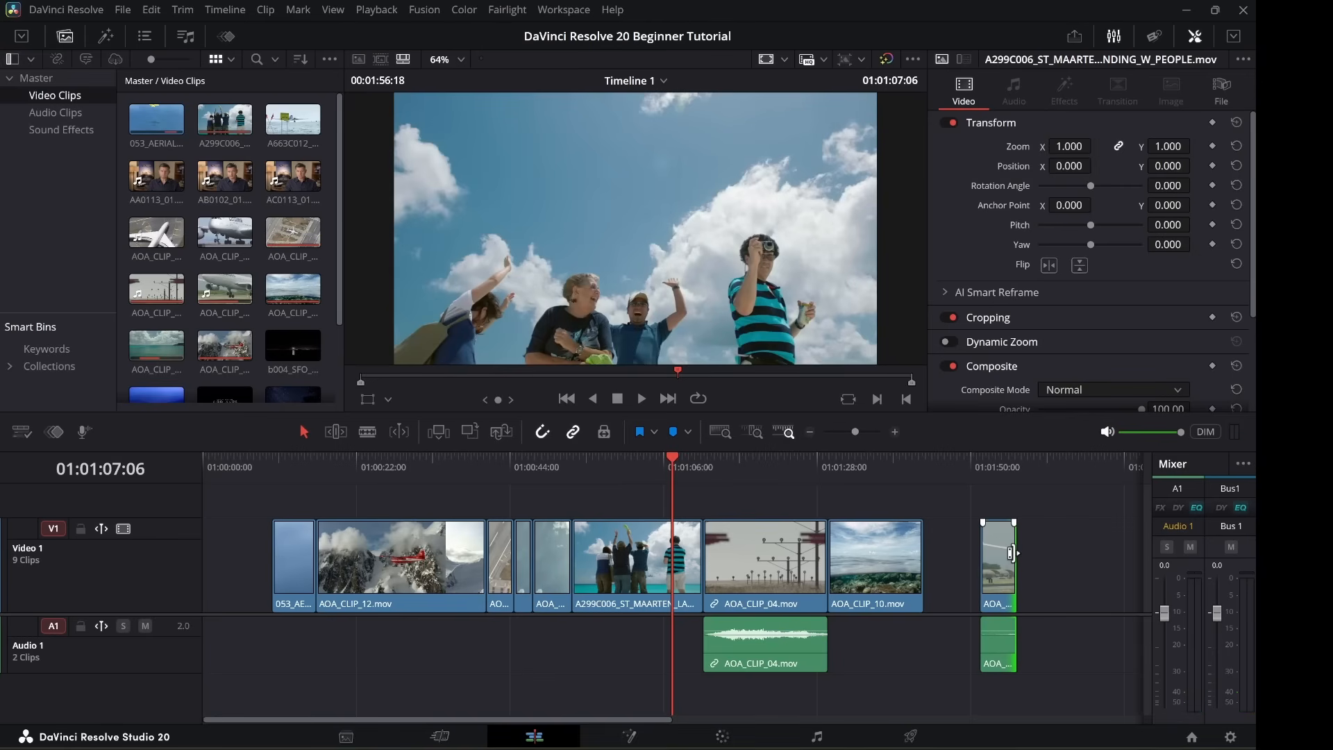
{"action": "left_click_drag", "start_coordinate": [1011, 554], "coordinate": [954, 556]}
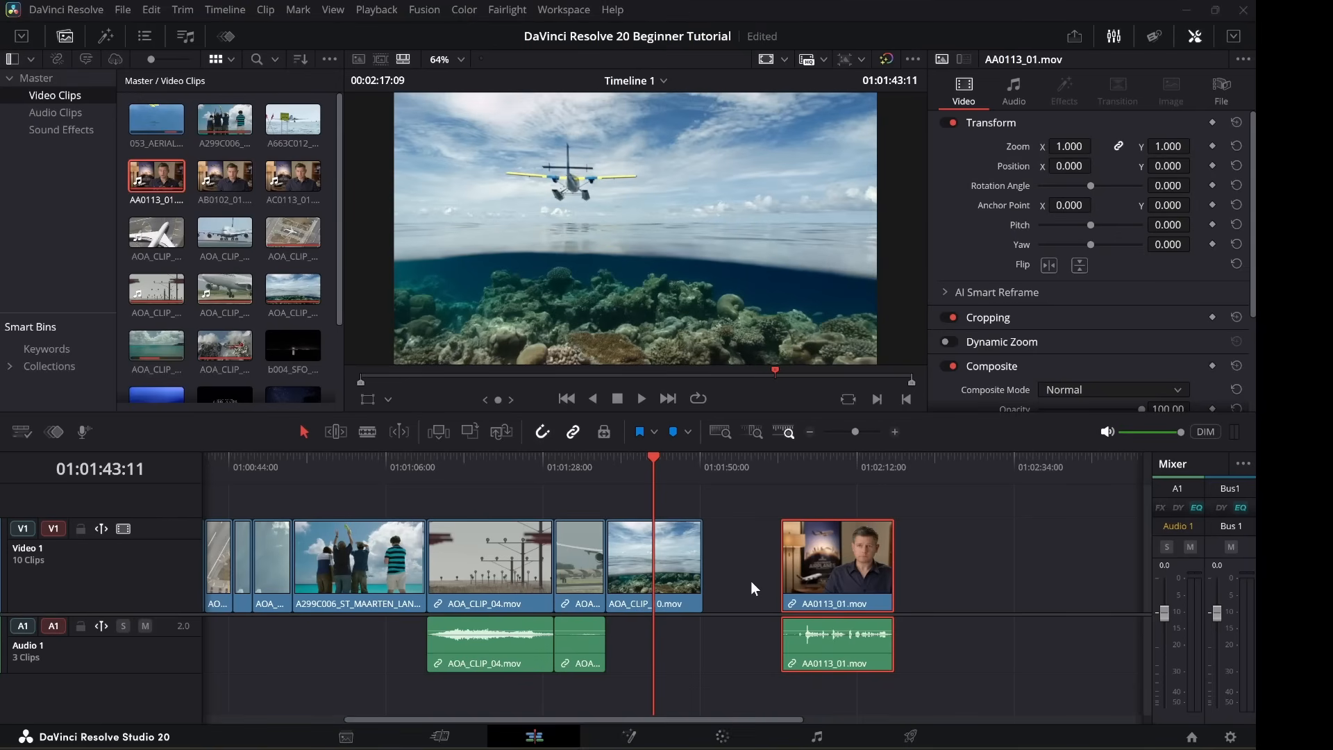
Trim the start of the AA0113_01 interview and slide it left to close the gap.
{"action": "left_click", "coordinate": [788, 564]}
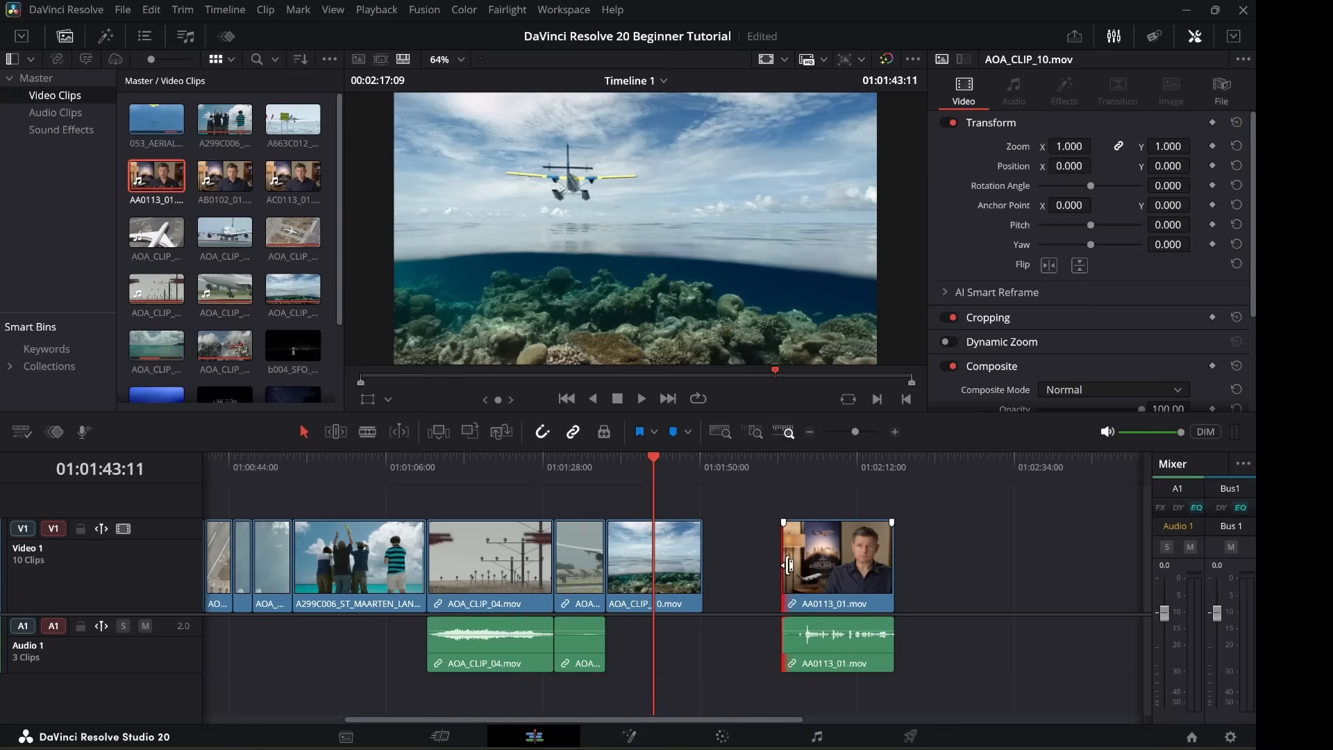
{"action": "left_click_drag", "start_coordinate": [788, 564], "coordinate": [807, 569]}
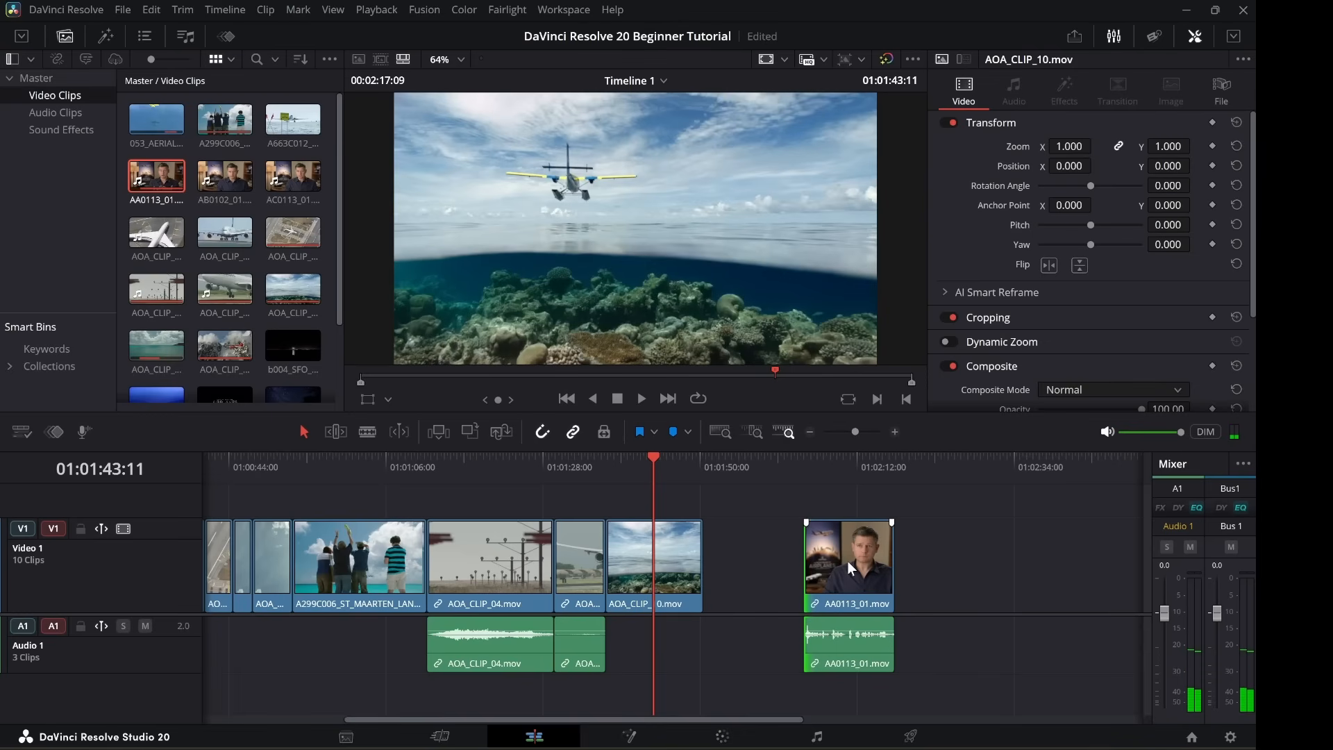
{"action": "left_click_drag", "start_coordinate": [847, 563], "coordinate": [750, 561]}
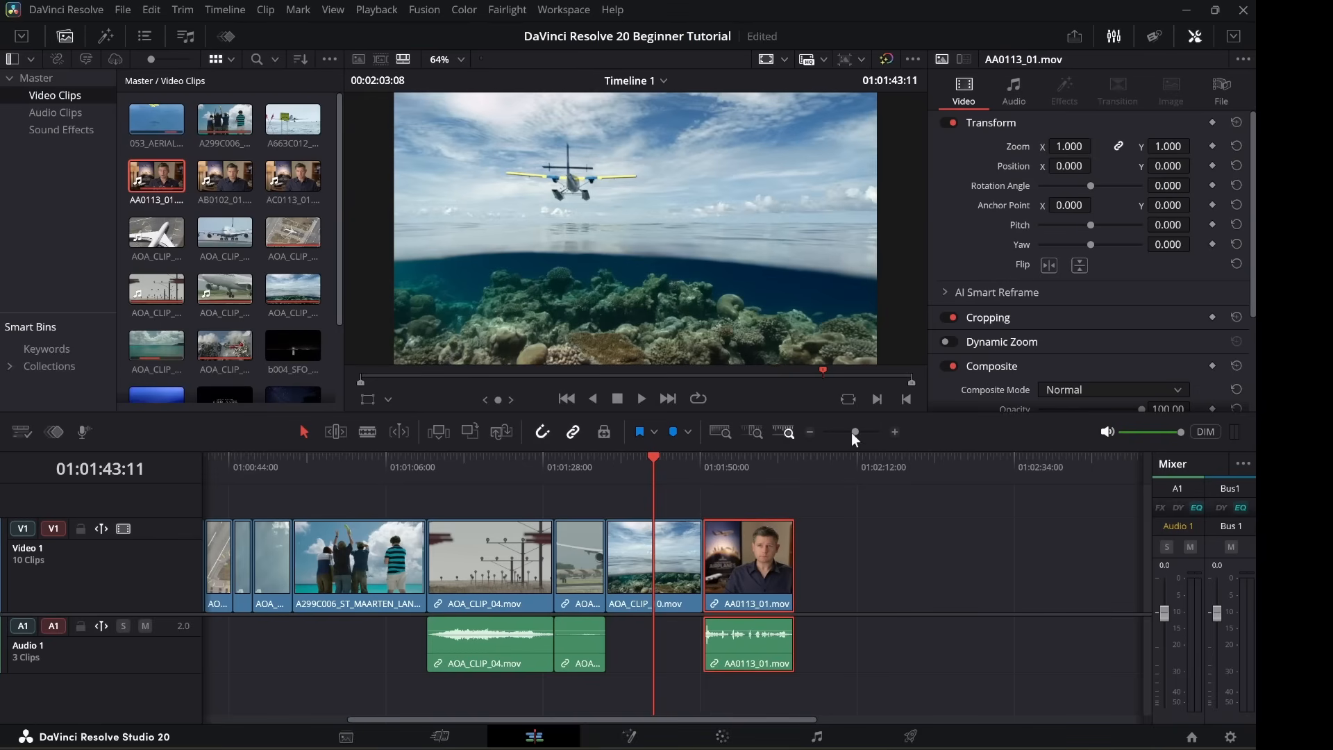
Zoom in, play the cut from 01:01:46:23, and select AOA_CLIP_10.
{"action": "left_click", "coordinate": [893, 431]}
{"action": "left_click", "coordinate": [893, 434]}
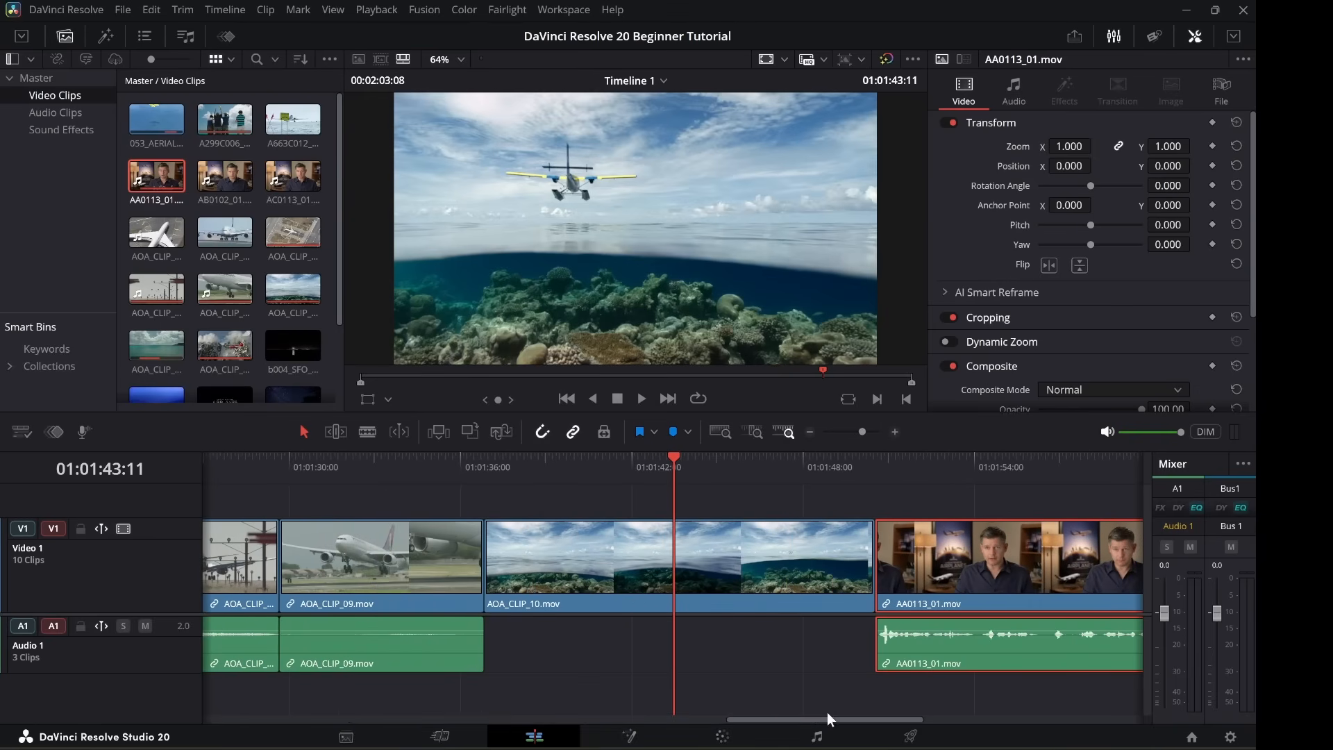
{"action": "left_click_drag", "start_coordinate": [827, 719], "coordinate": [861, 722]}
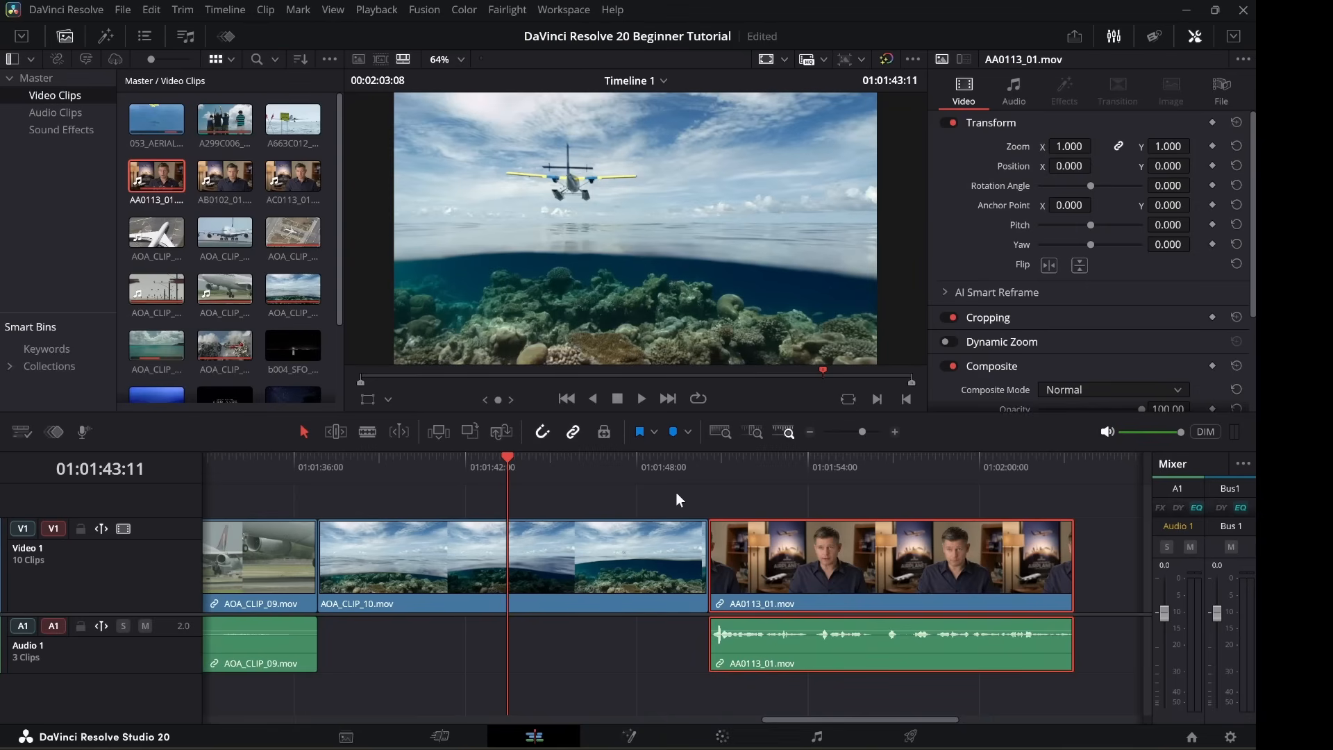
{"action": "left_click", "coordinate": [606, 464]}
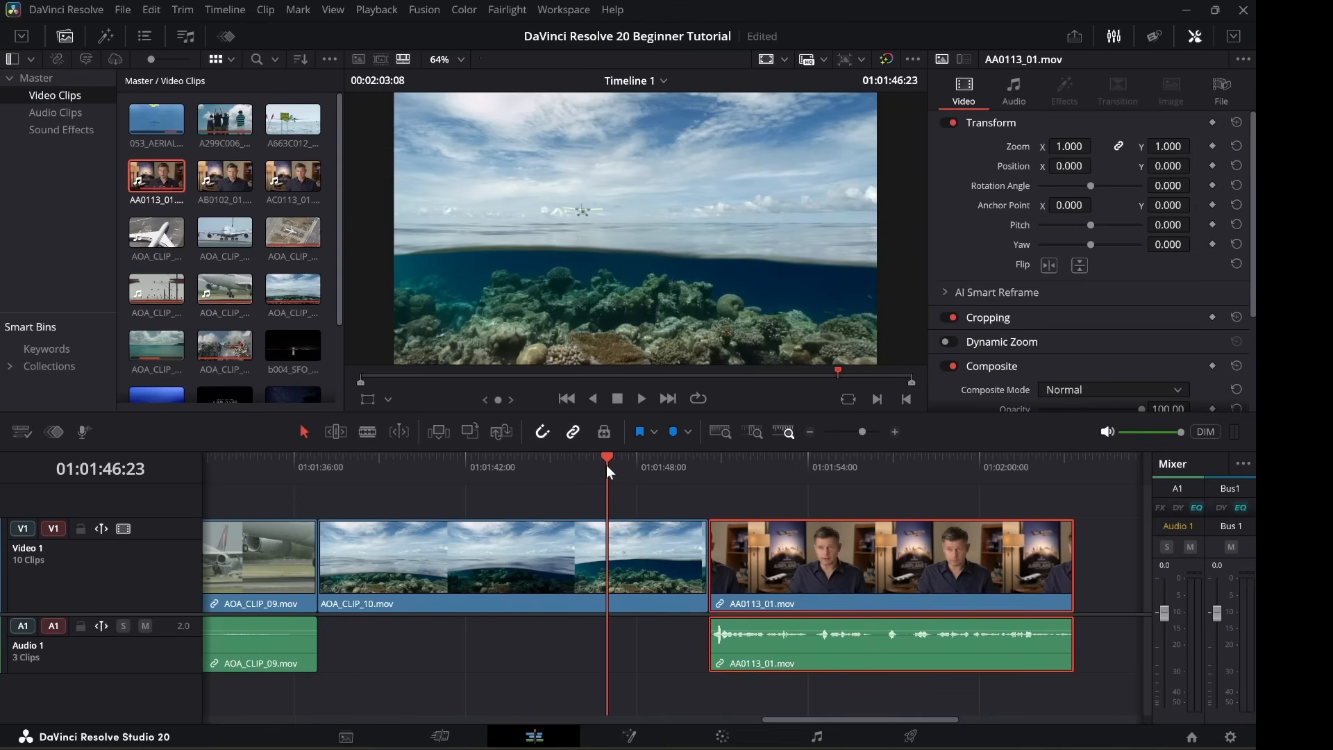
{"action": "key", "text": "space"}
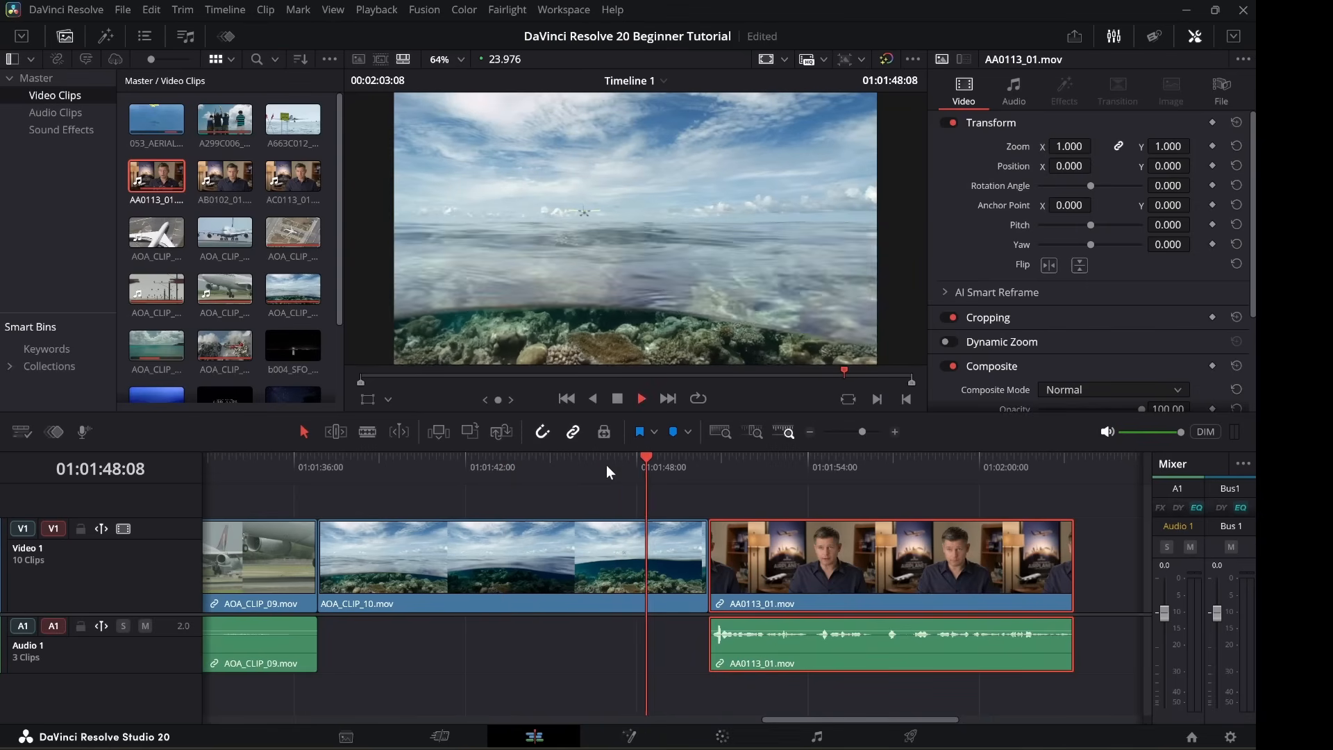
{"action": "key", "text": "space"}
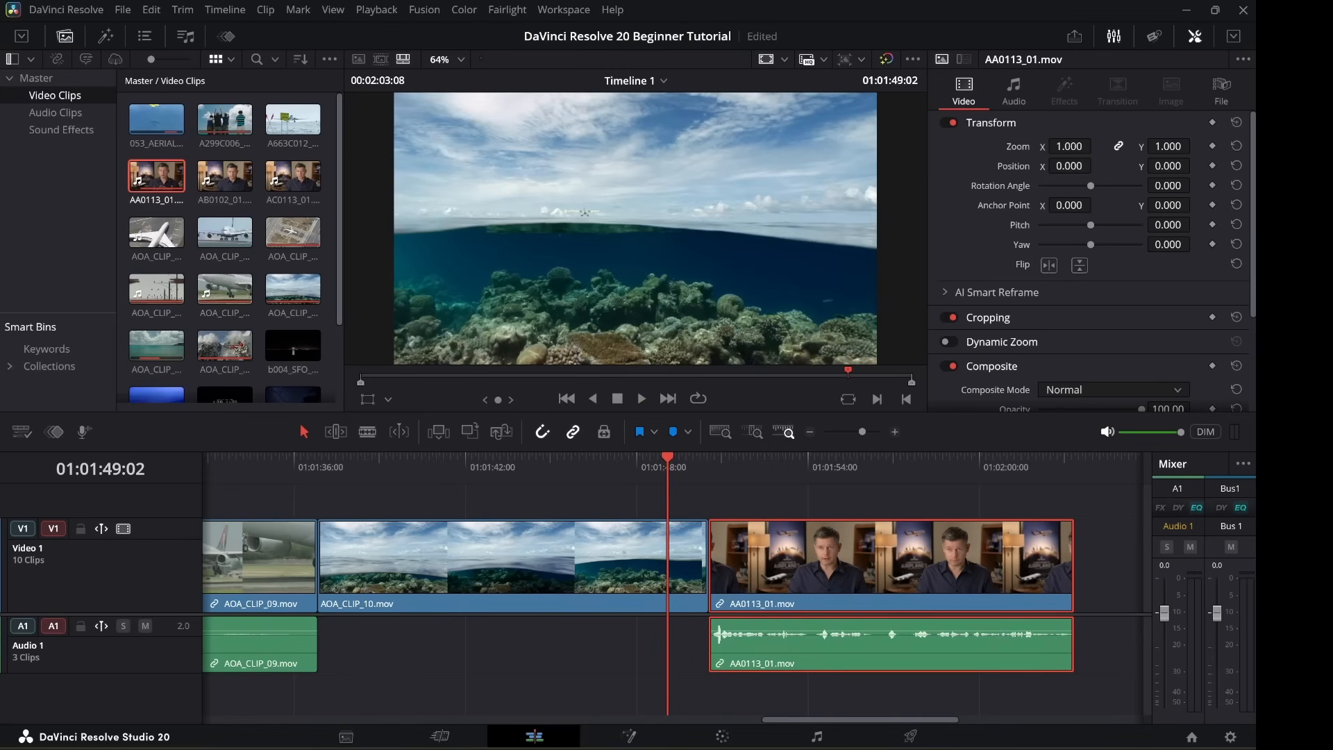
{"action": "left_click", "coordinate": [510, 555]}
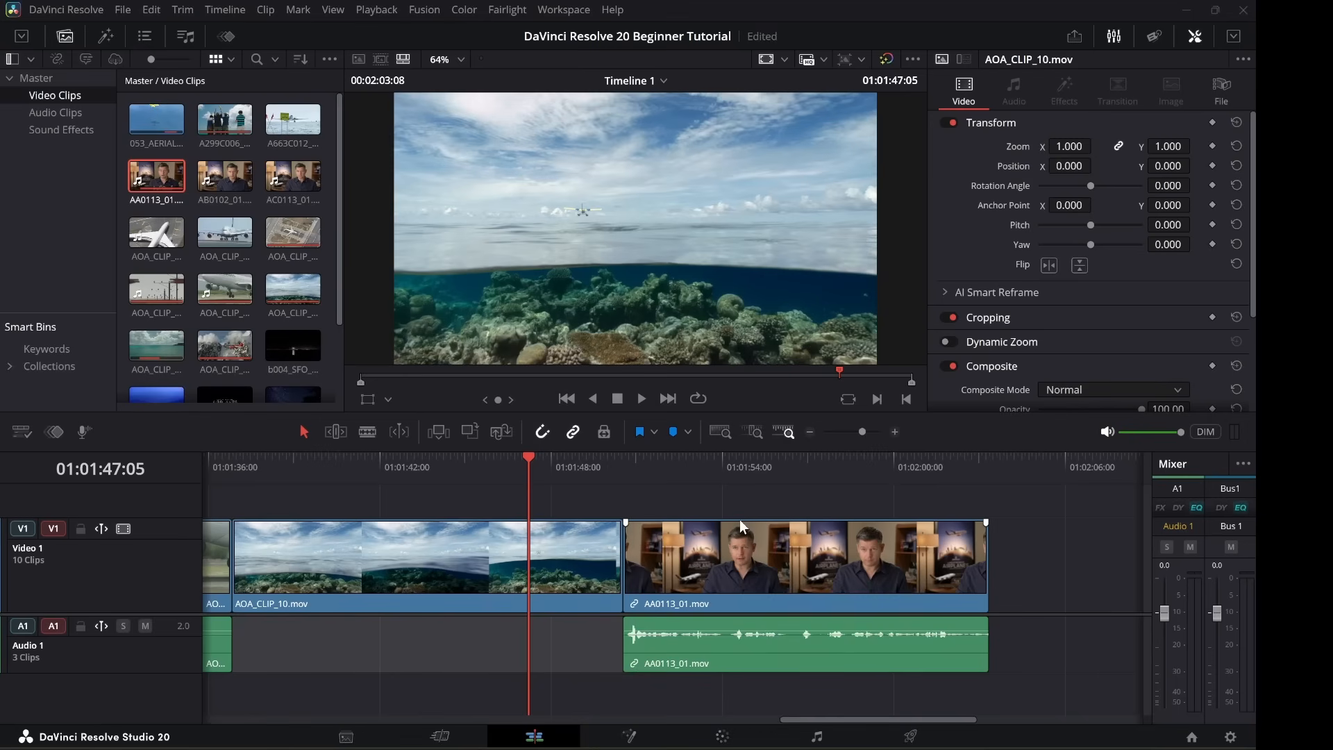
Turn off linked selection, cut at the playhead, start the interview picture later, then shift video and audio earlier.
{"action": "left_click_drag", "start_coordinate": [749, 501], "coordinate": [1038, 684]}
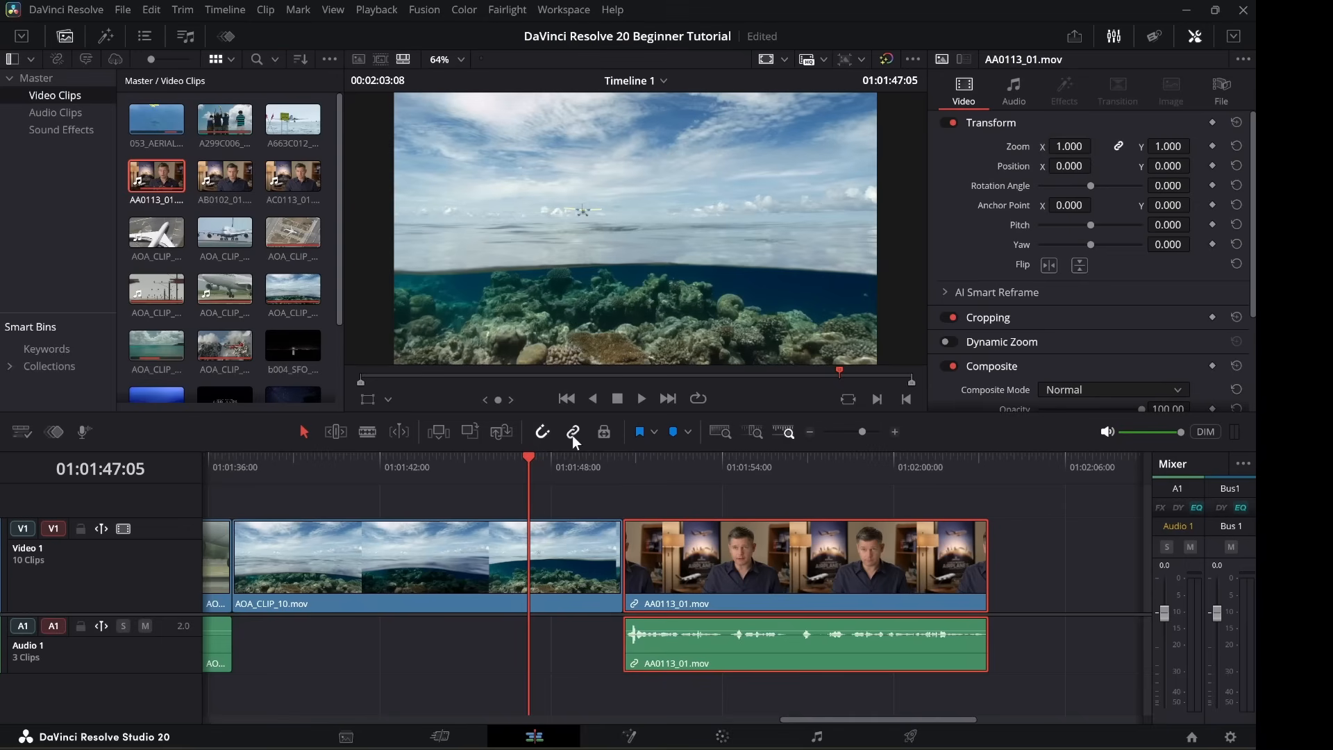
{"action": "left_click", "coordinate": [1000, 545]}
{"action": "key", "text": "ctrl+b"}
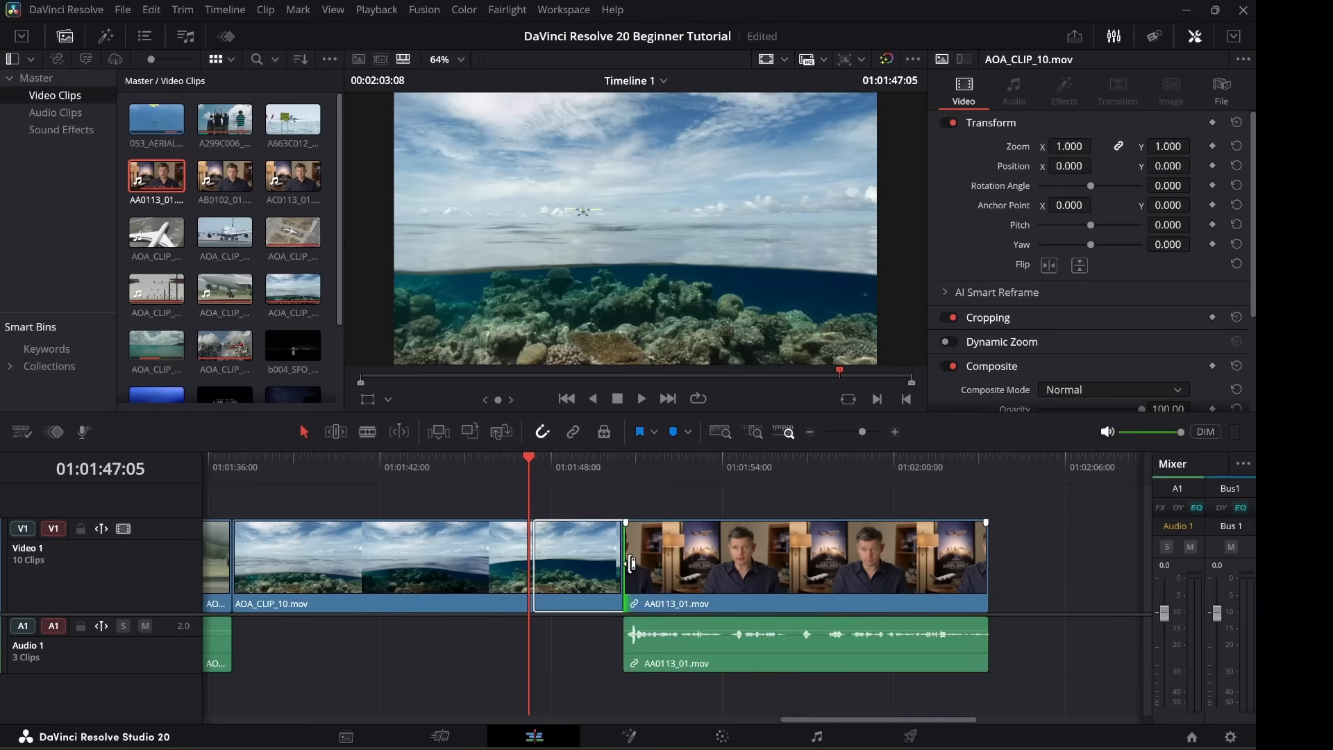
{"action": "mouse_move", "coordinate": [630, 564]}
{"action": "left_mouse_down"}
{"action": "mouse_move", "coordinate": [674, 567]}
{"action": "mouse_move", "coordinate": [657, 567]}
{"action": "left_mouse_up"}
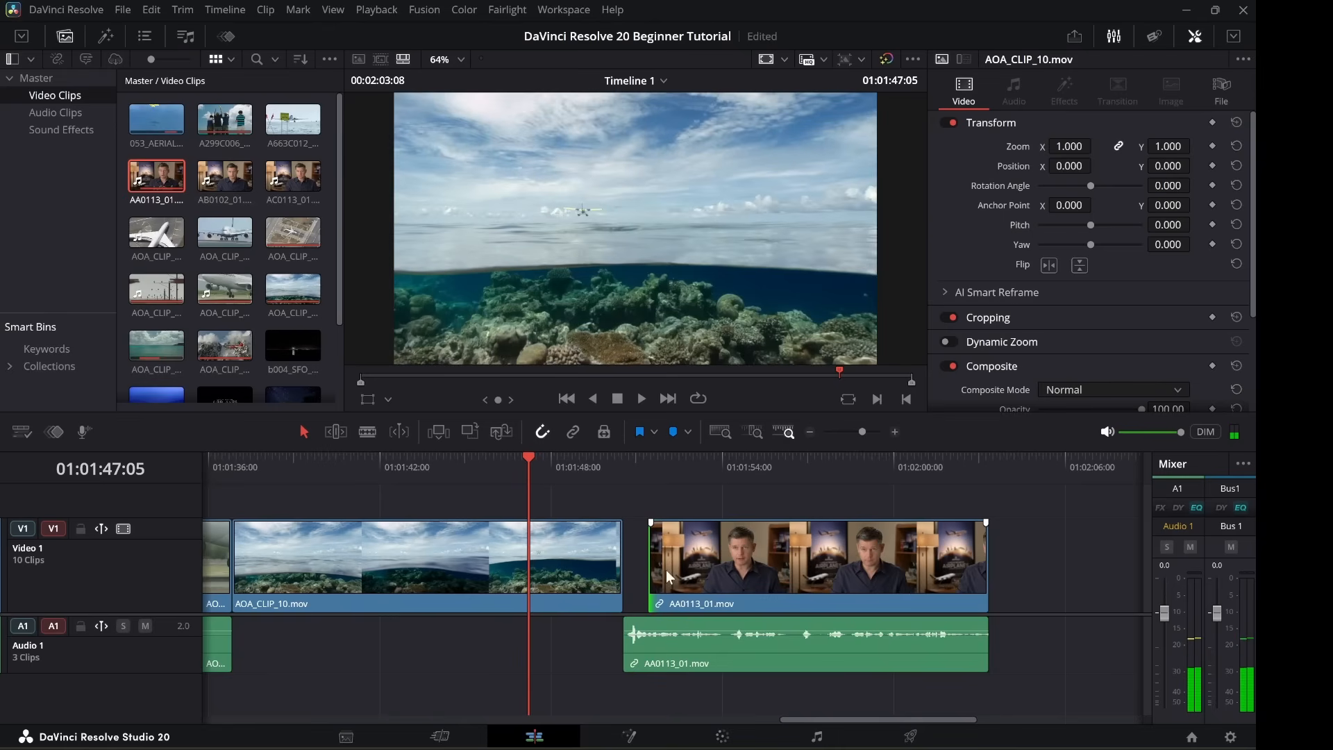
{"action": "left_click_drag", "start_coordinate": [763, 494], "coordinate": [1026, 691]}
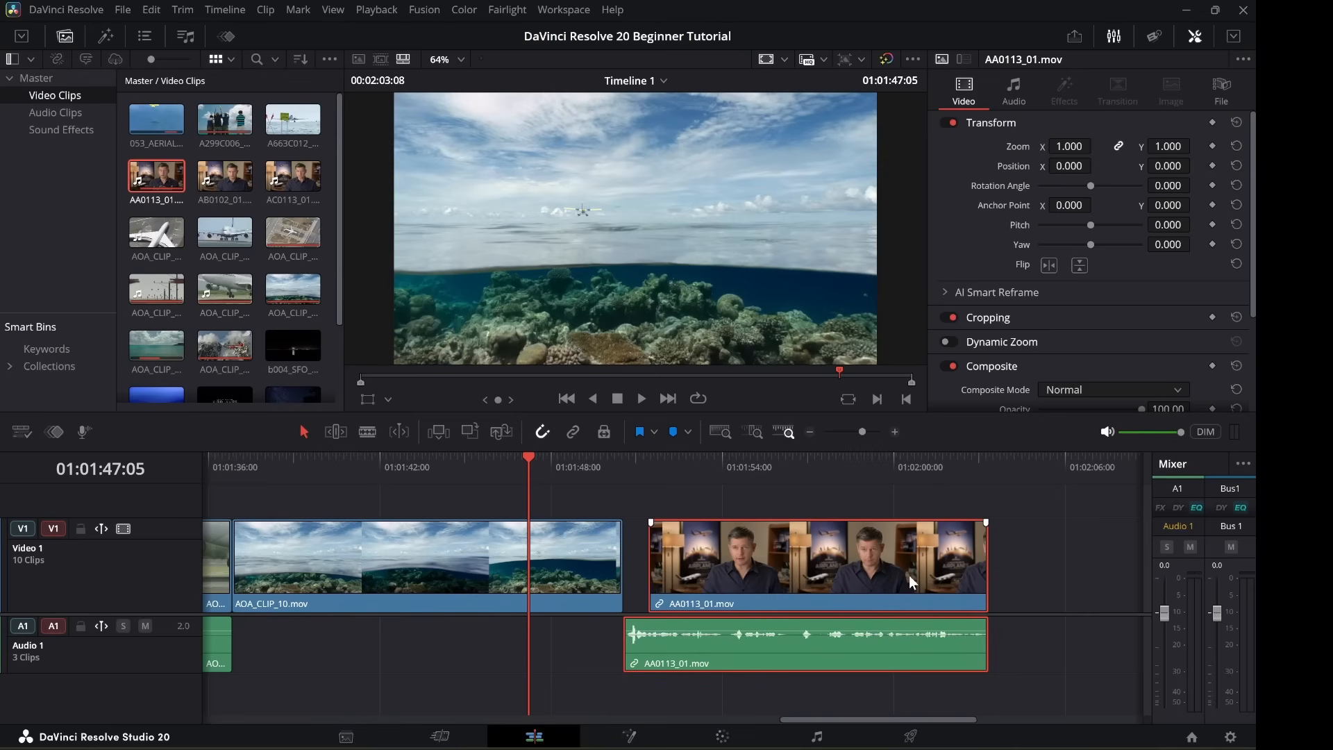
{"action": "left_click_drag", "start_coordinate": [901, 575], "coordinate": [889, 575]}
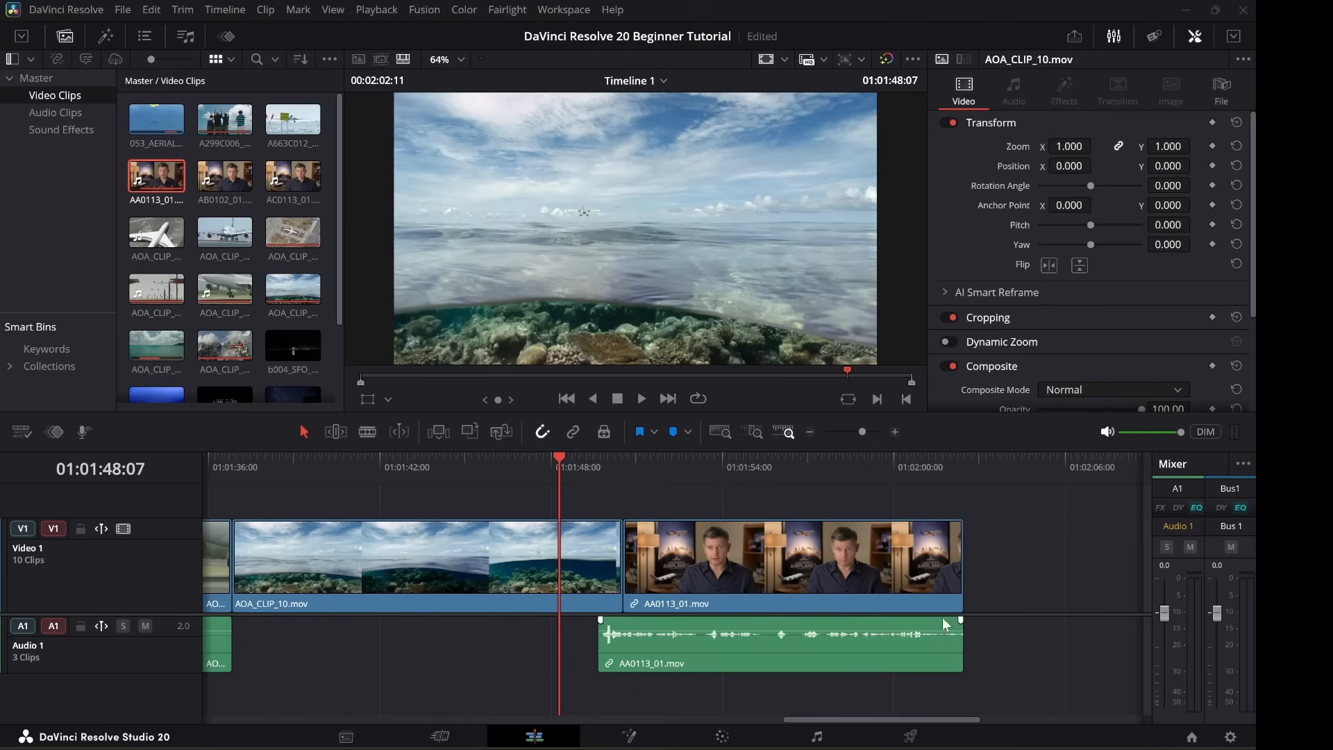
Play back the cut, then slide only the AA0113_01 picture +02:09 later than its audio.
{"action": "key", "text": "space"}
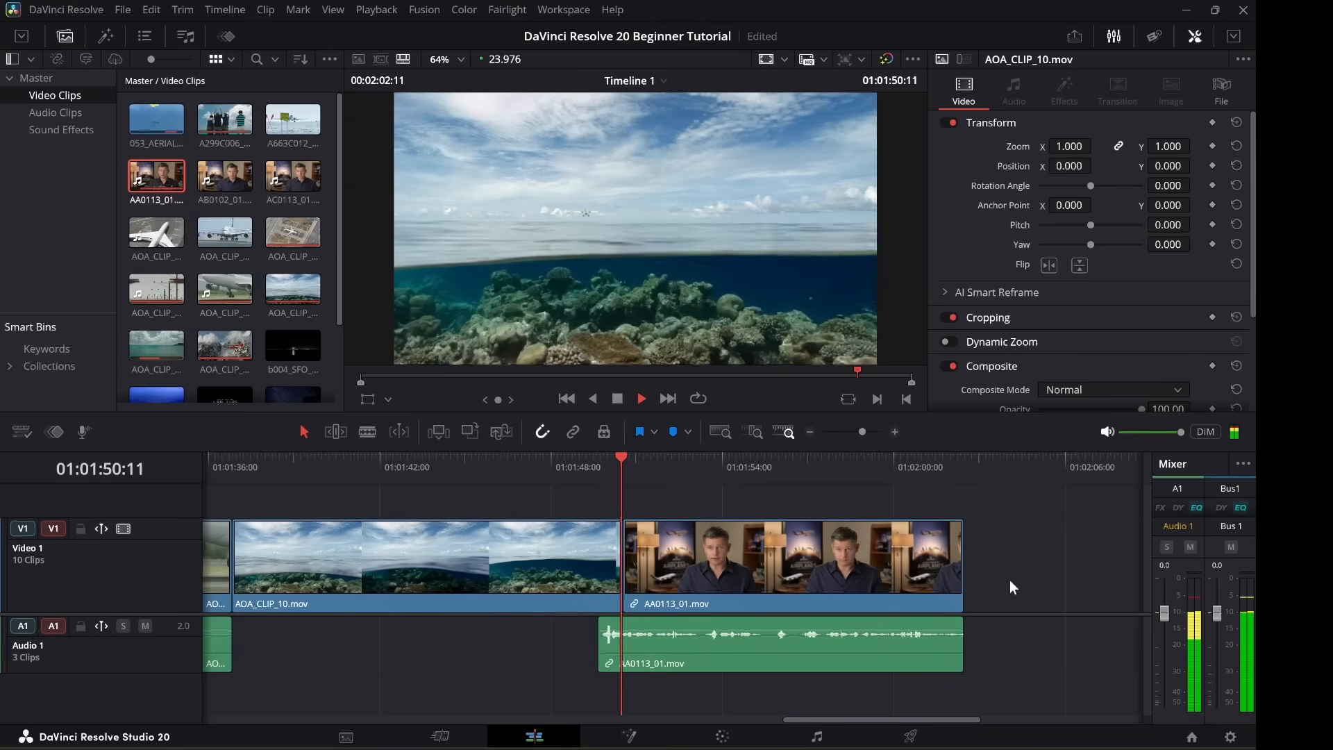
{"action": "key", "text": "space"}
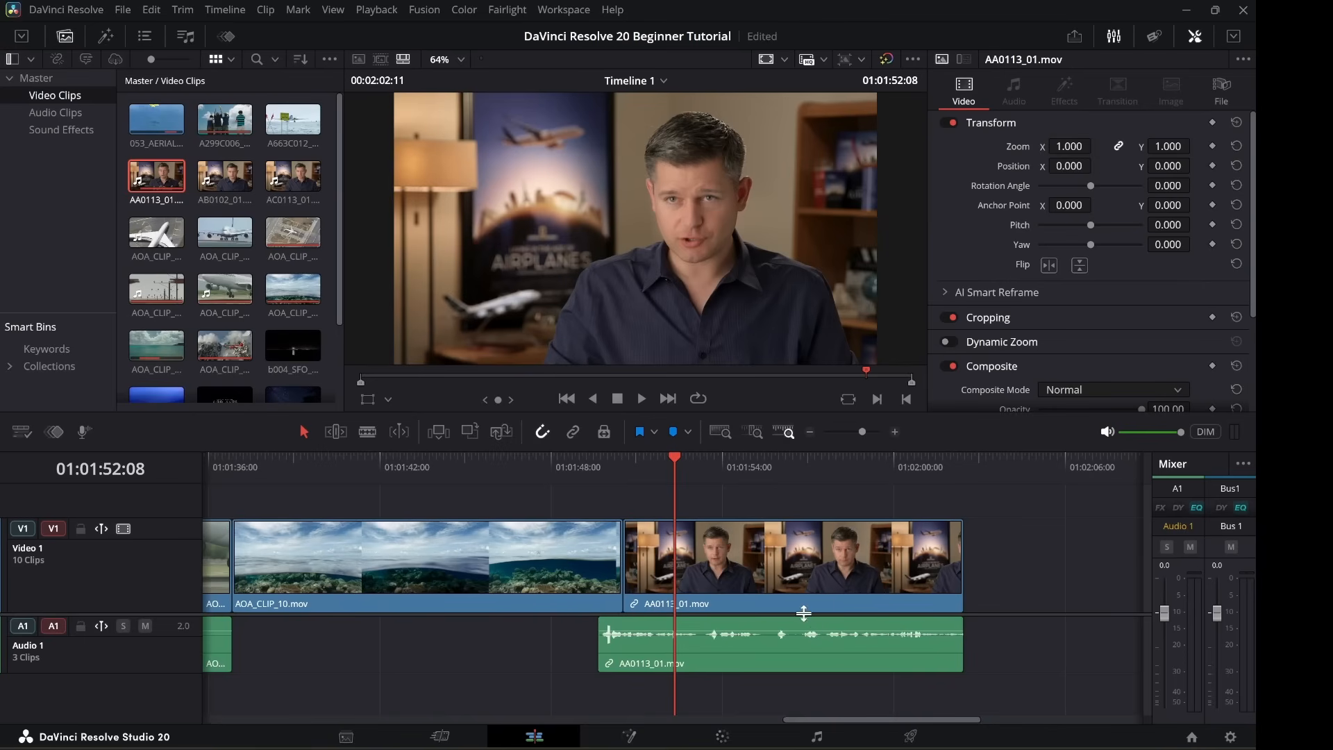
{"action": "left_click", "coordinate": [806, 554]}
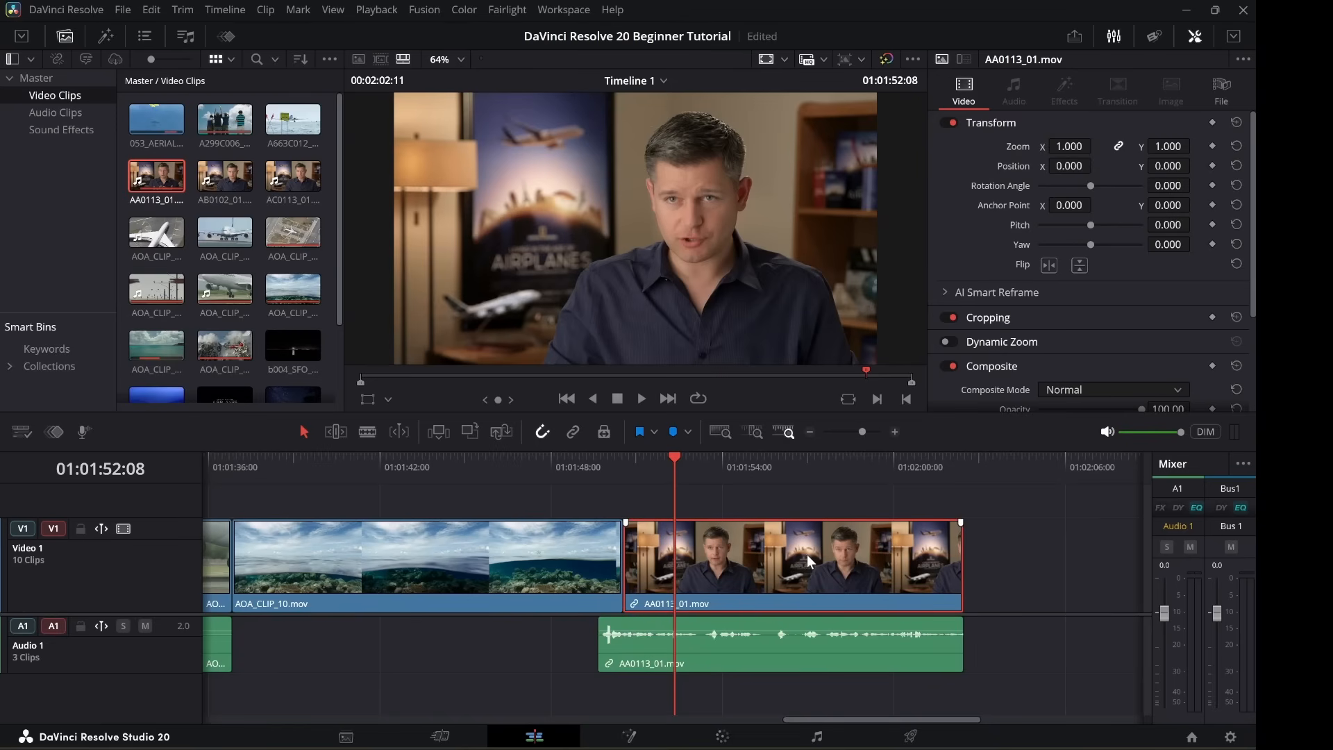
{"action": "left_click_drag", "start_coordinate": [807, 554], "coordinate": [834, 551]}
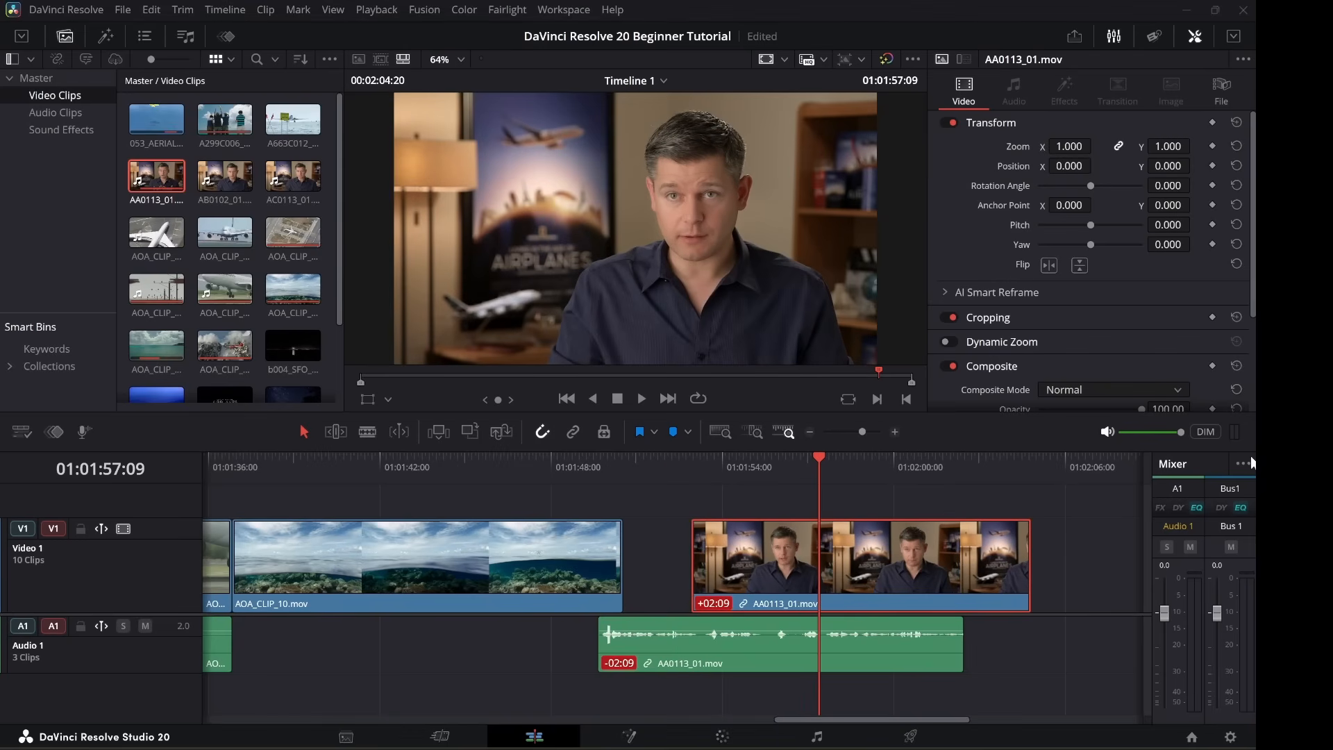
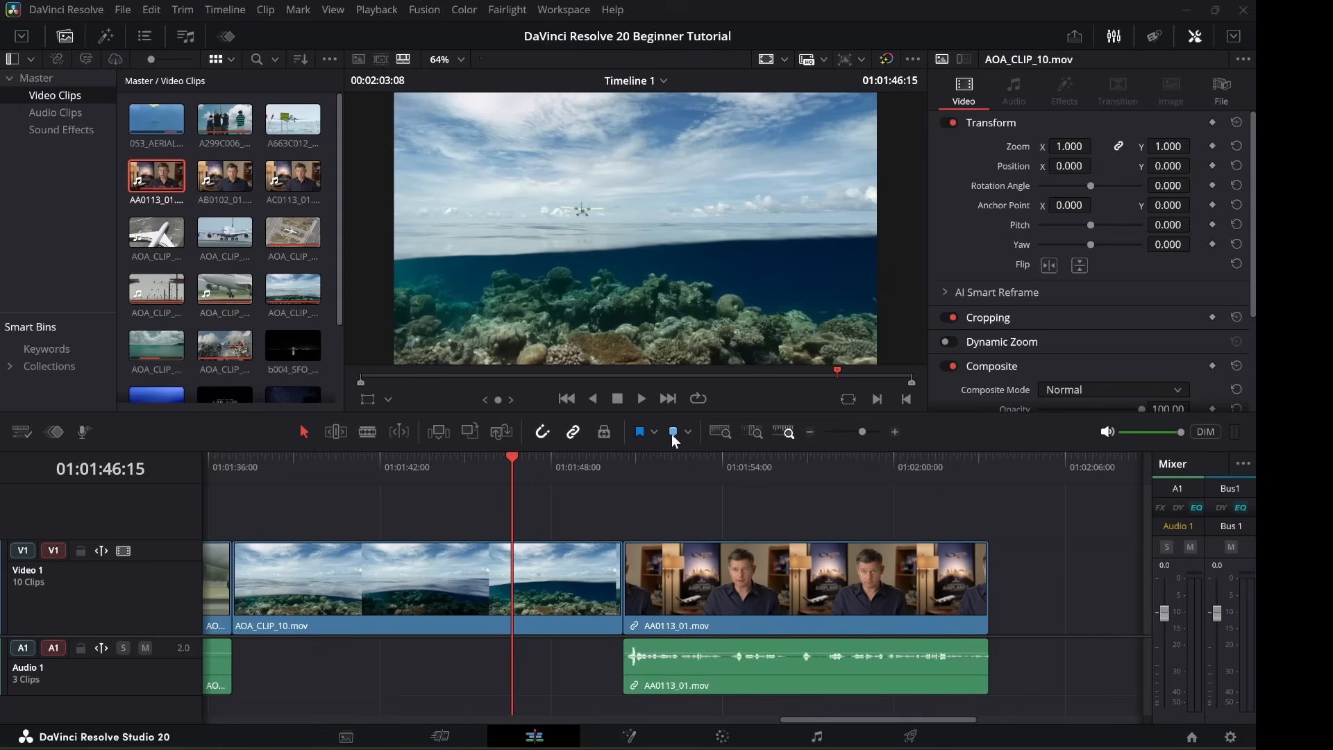
Add a marker at the timeline playhead and check its details.
{"action": "left_click", "coordinate": [672, 434]}
{"action": "left_click", "coordinate": [435, 459]}
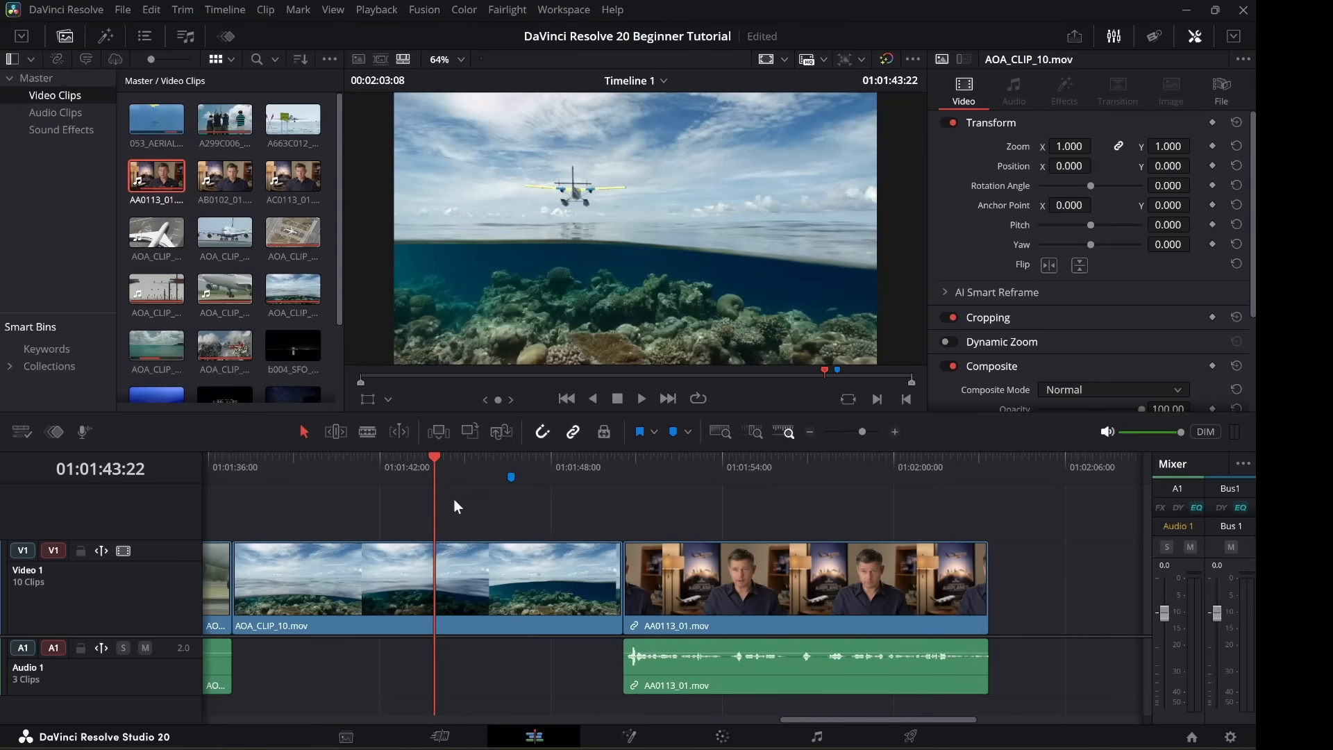
{"action": "mouse_move", "coordinate": [512, 484]}
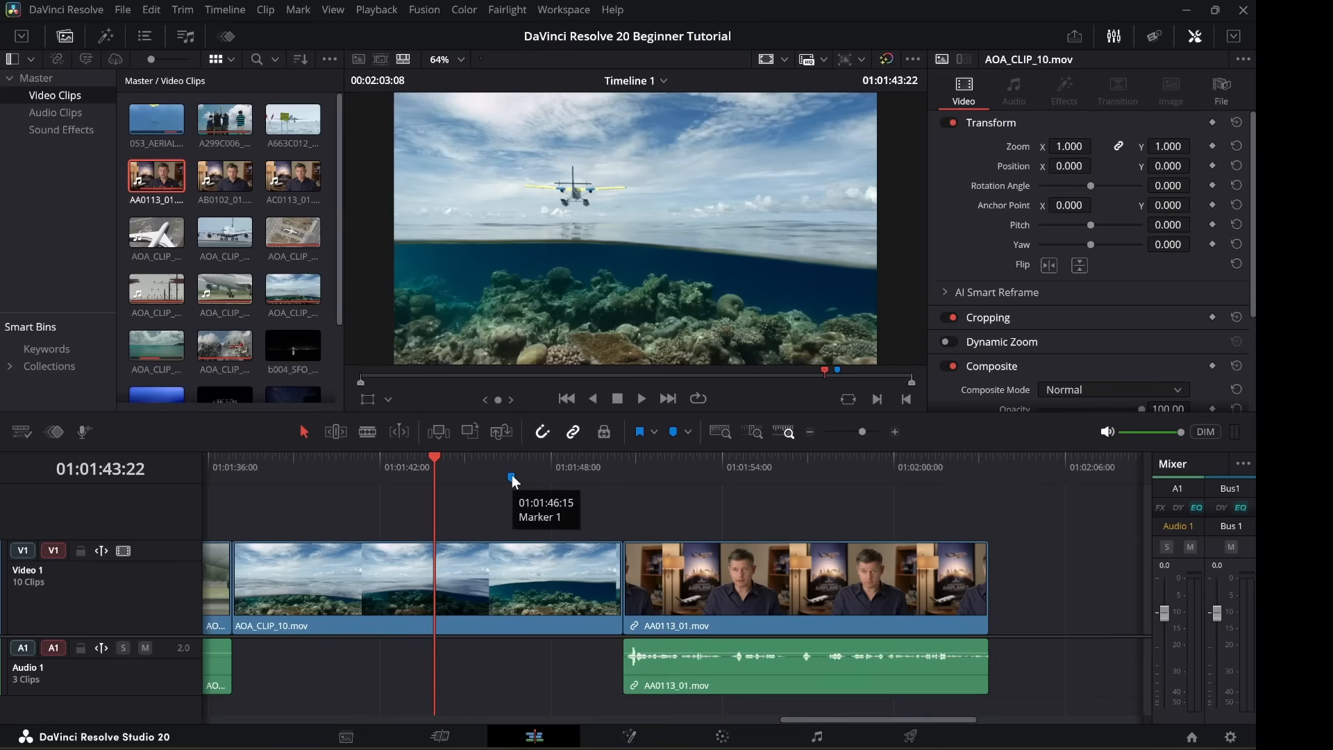
{"action": "double_click", "coordinate": [511, 475]}
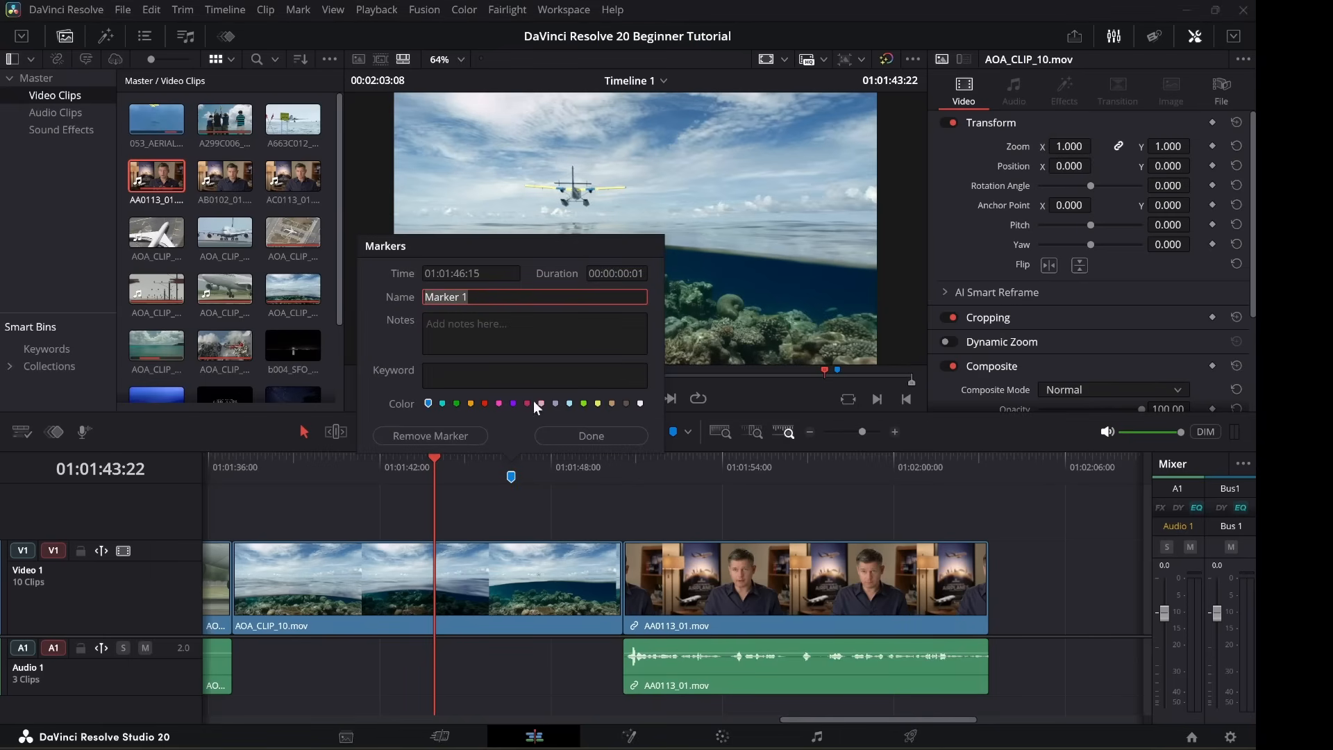
{"action": "left_click", "coordinate": [606, 435]}
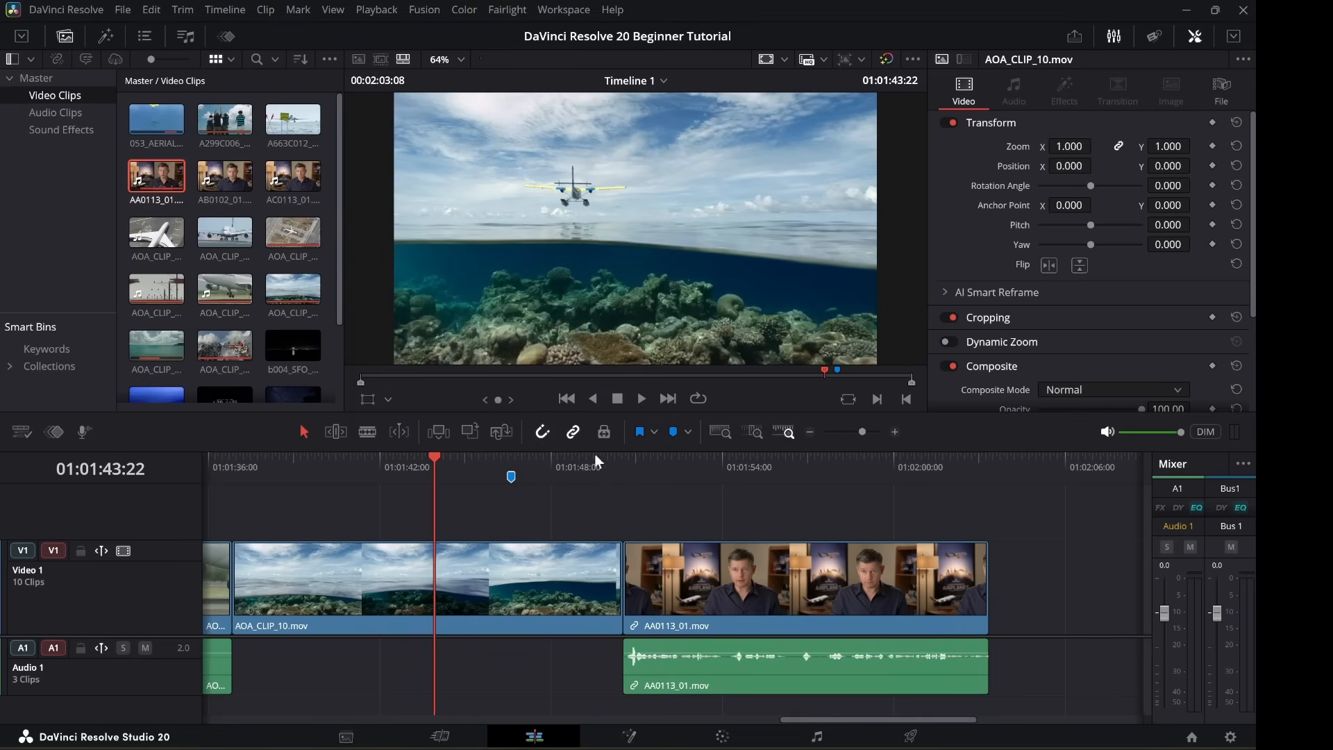
Add a marker on the AOA_CLIP_10 clip itself.
{"action": "mouse_move", "coordinate": [513, 476]}
{"action": "left_click", "coordinate": [552, 574]}
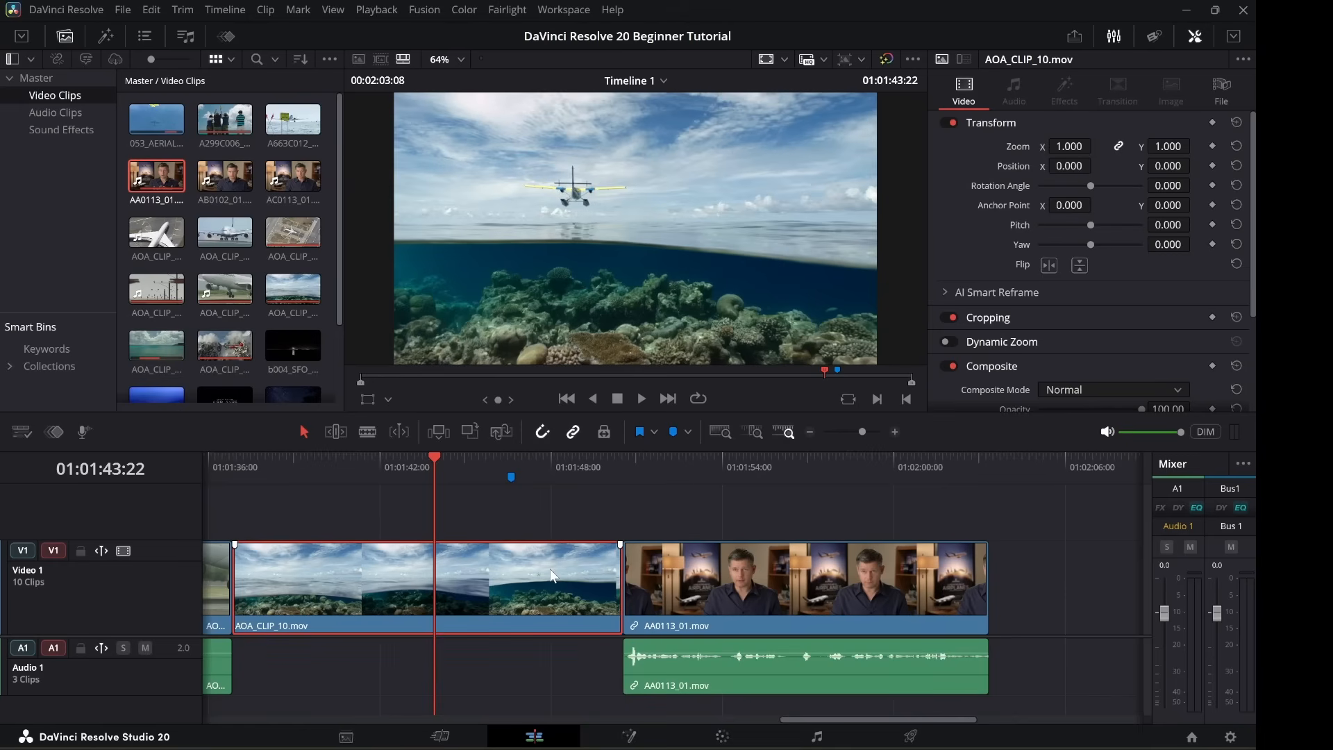
{"action": "left_click", "coordinate": [673, 432]}
{"action": "left_click", "coordinate": [352, 466]}
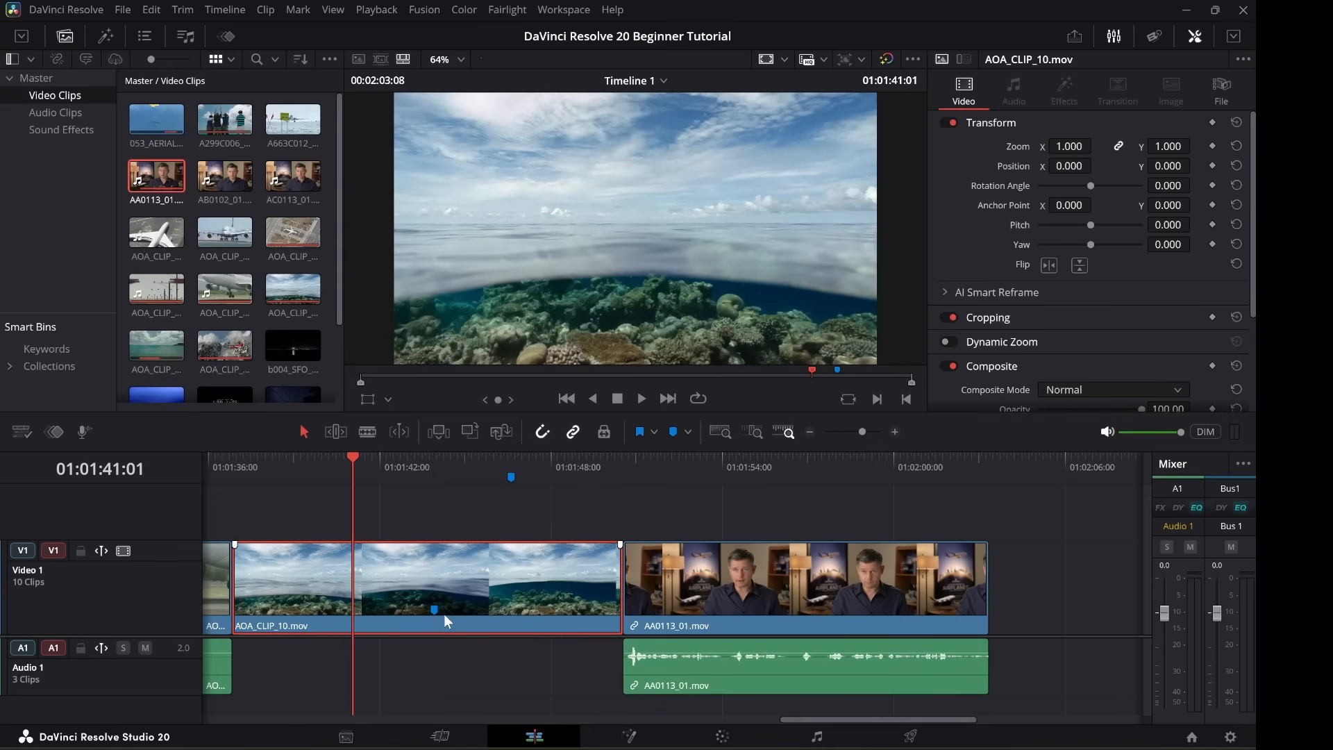
{"action": "mouse_move", "coordinate": [436, 611]}
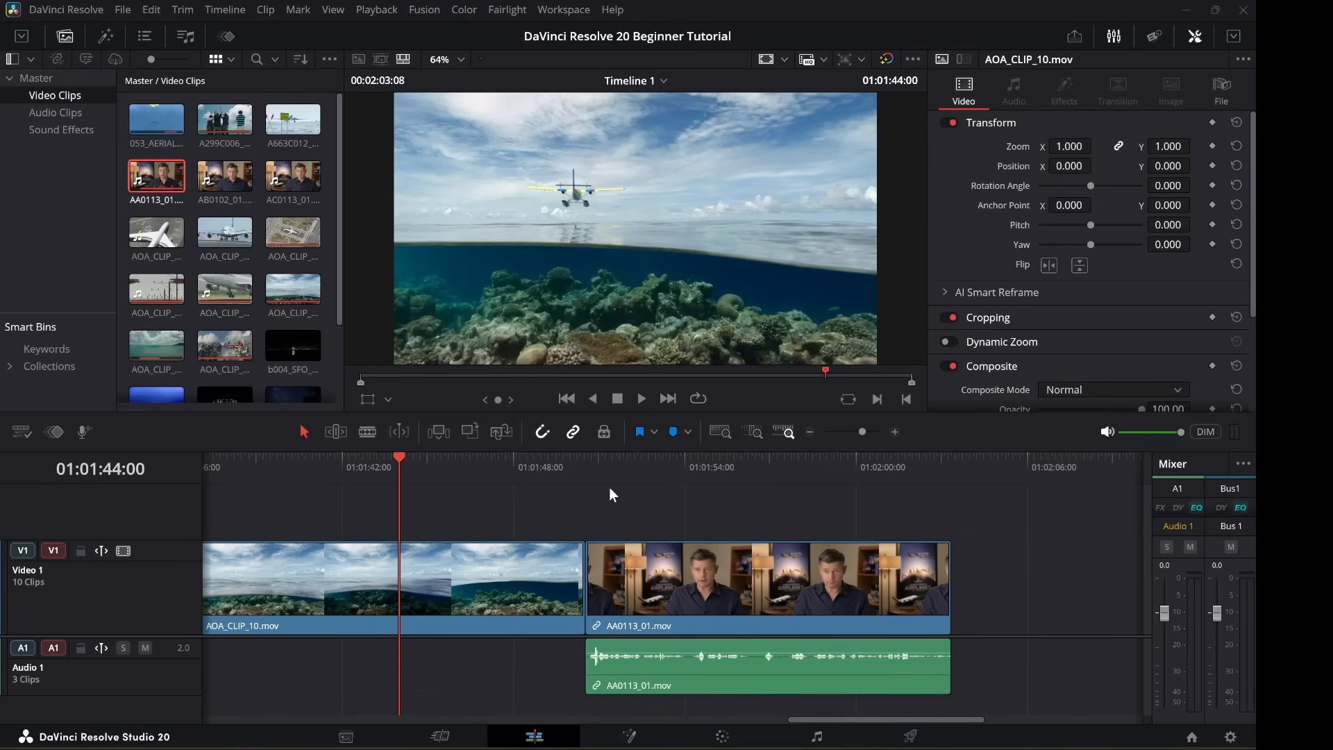
Zoom to fit and ripple-delete the leading gap so the edit starts at 01:00:00:00.
{"action": "left_click", "coordinate": [718, 432]}
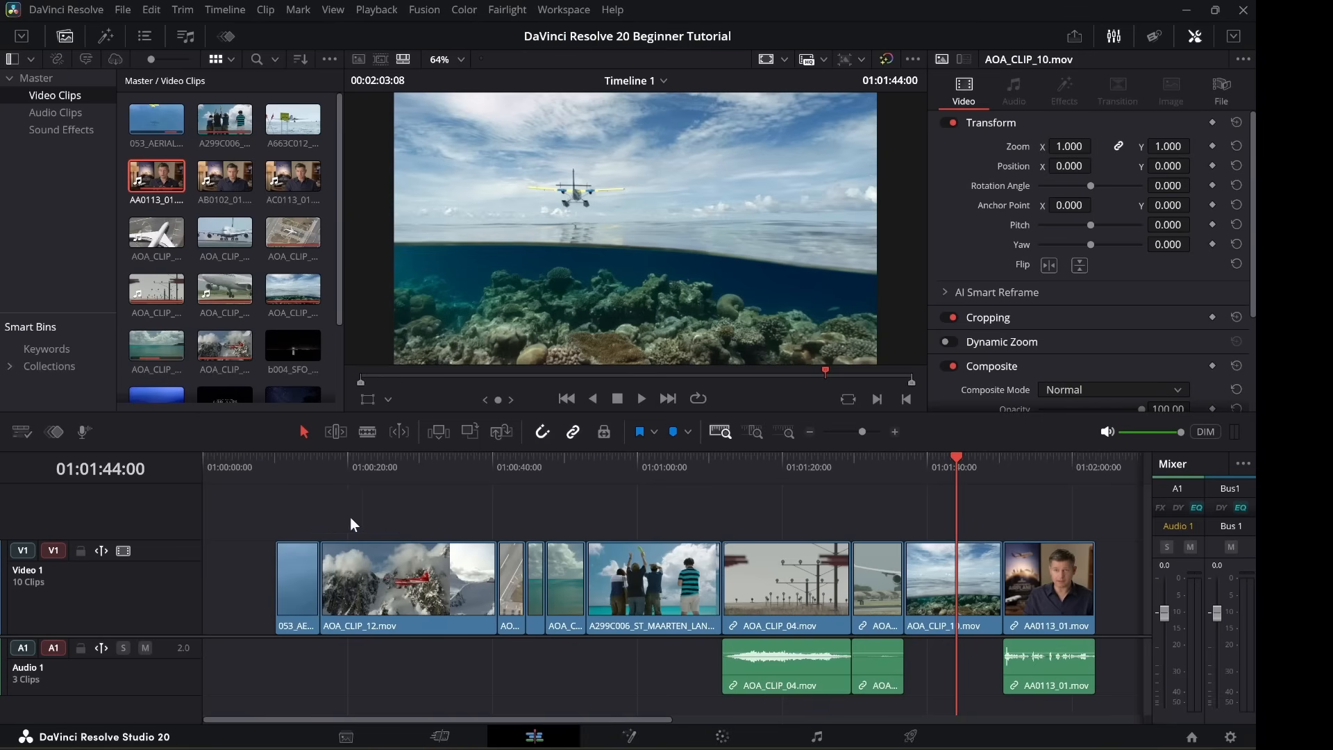
{"action": "left_click", "coordinate": [230, 581]}
{"action": "key", "text": "Delete"}
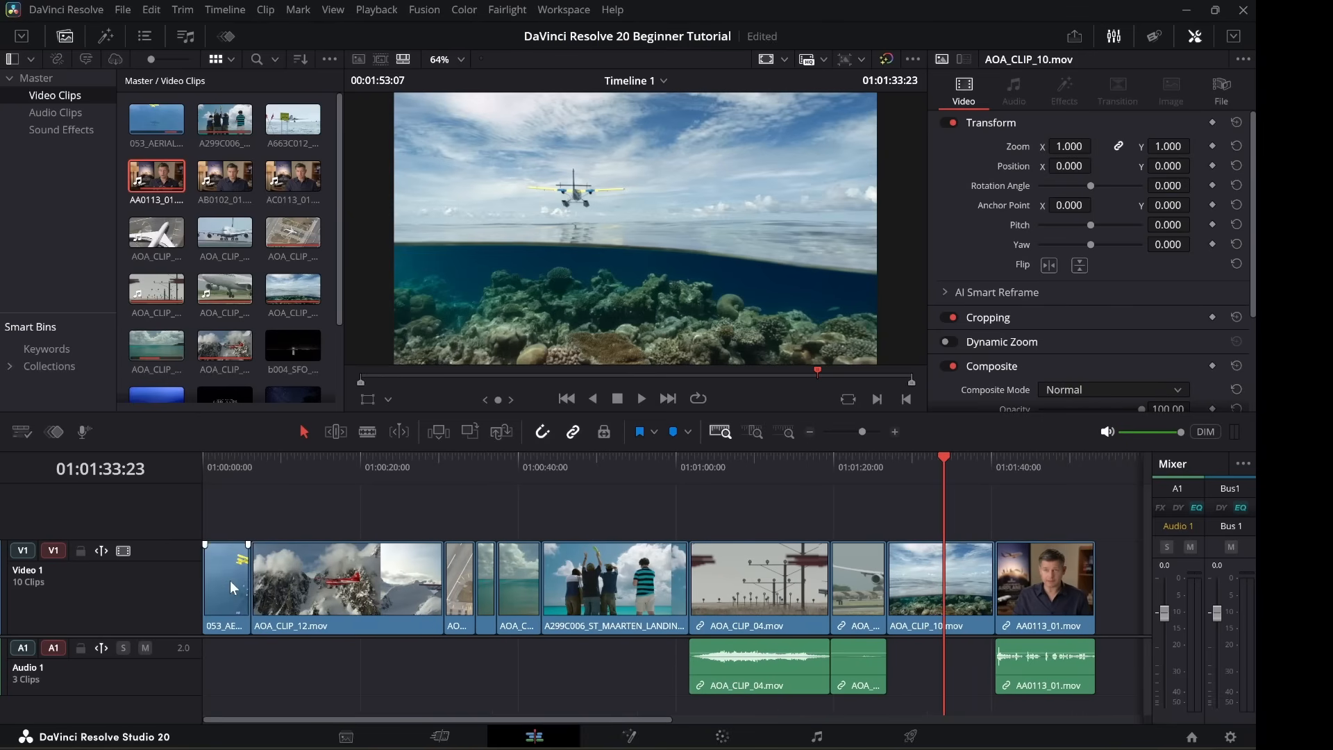
{"action": "left_click", "coordinate": [278, 581]}
Play back the timeline from about 01:01:31.
{"action": "left_click", "coordinate": [924, 464]}
{"action": "key", "text": "space"}
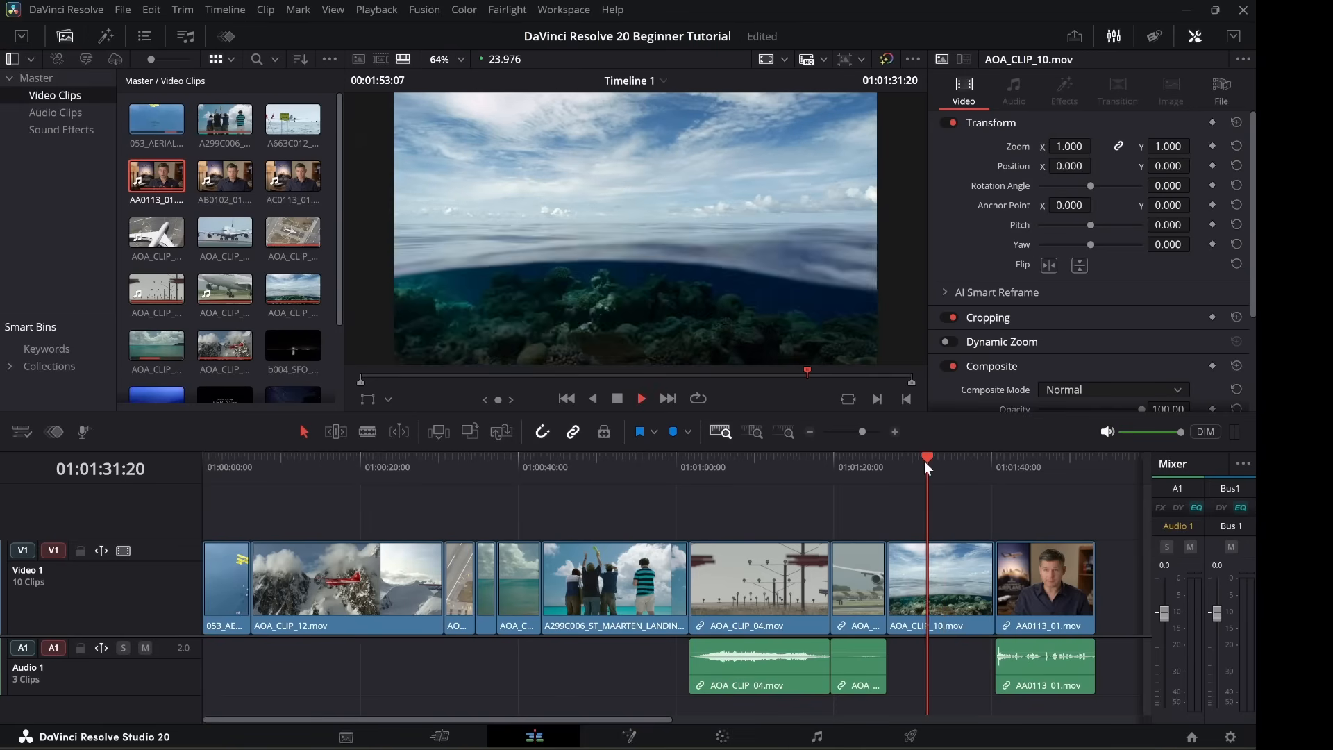
{"action": "key", "text": "space"}
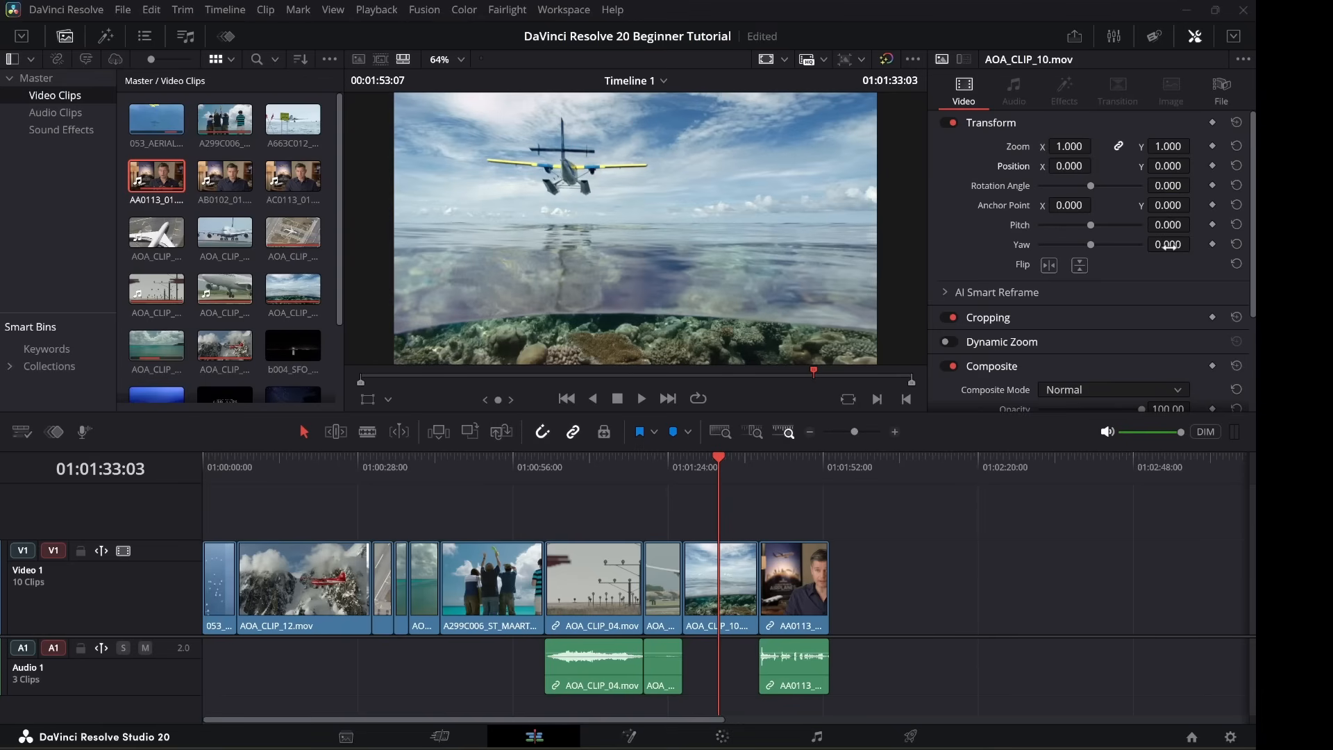
Punch in on AOA_CLIP_10 with zoom 1.380 at position 281, -106, and save.
{"action": "left_click", "coordinate": [1234, 36]}
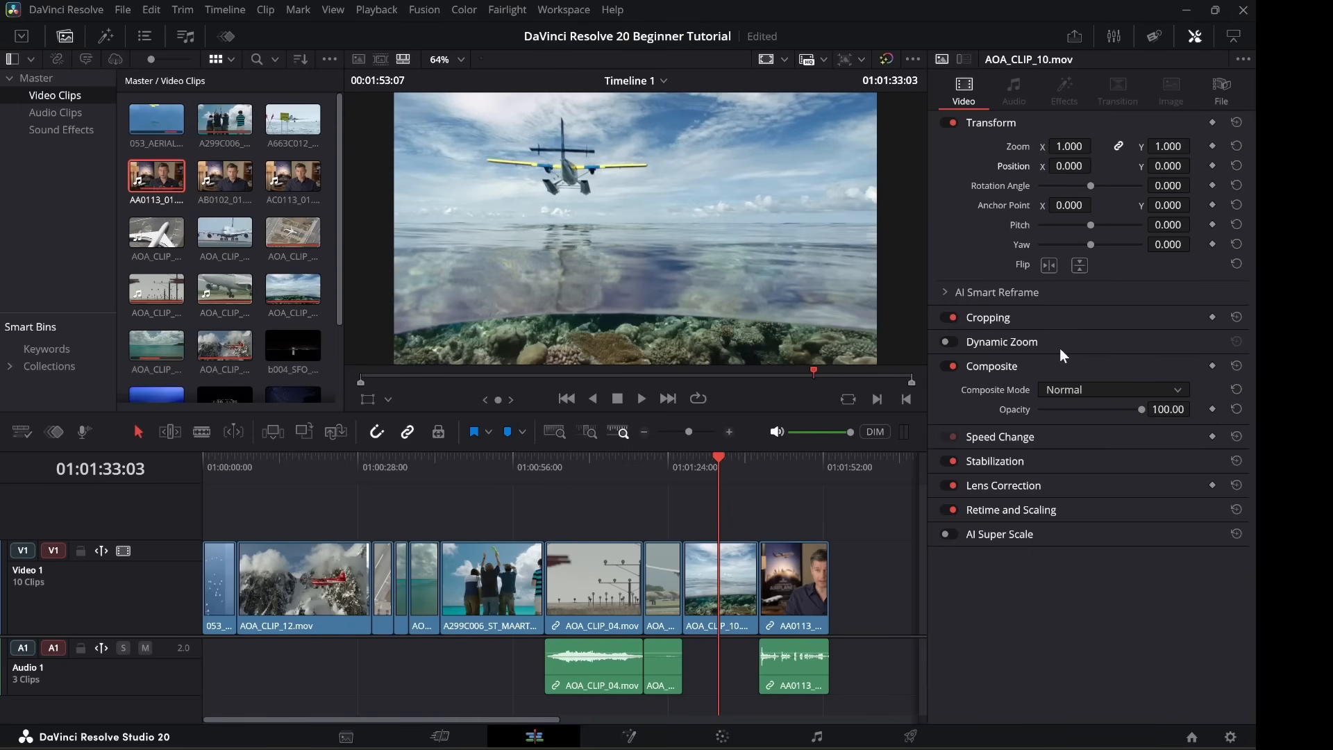
{"action": "left_click_drag", "start_coordinate": [1071, 146], "coordinate": [1166, 166]}
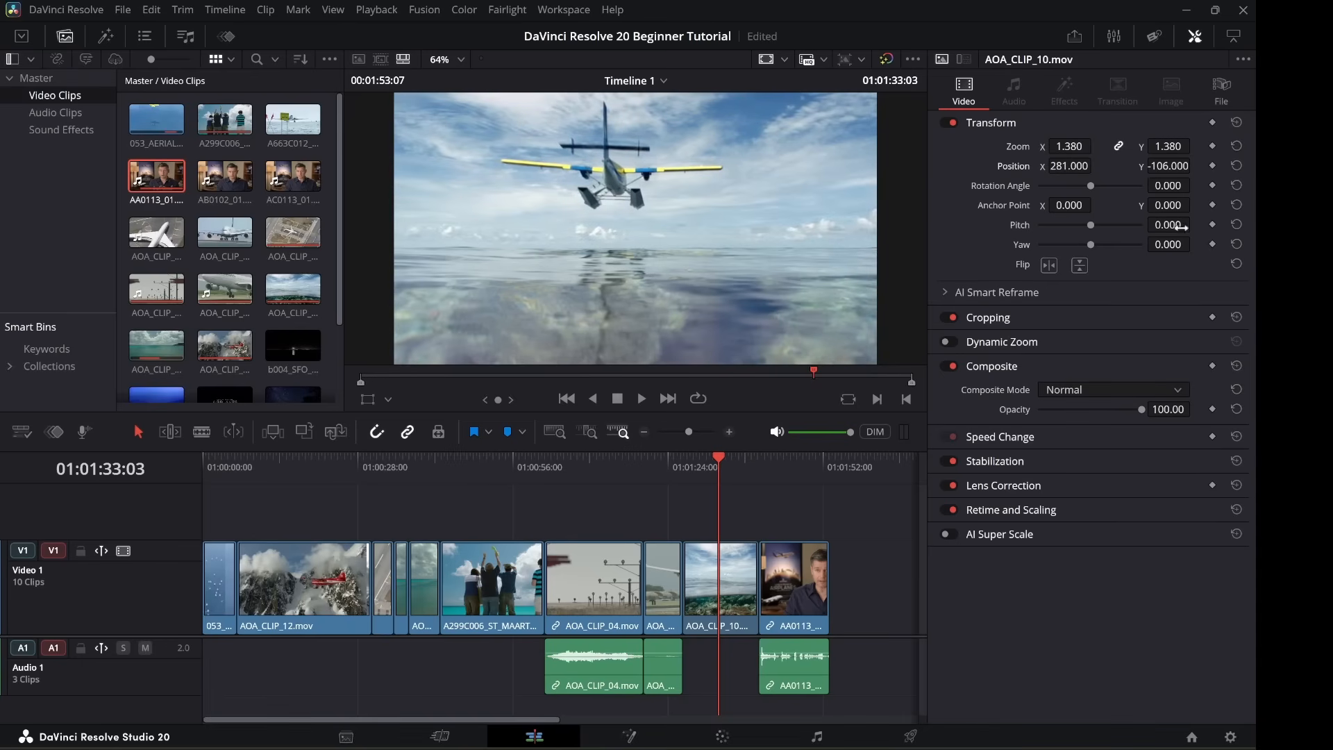
{"action": "key", "text": "ctrl+s"}
Play back the reframed seaplane shot from 01:01:28.
{"action": "left_click", "coordinate": [692, 456]}
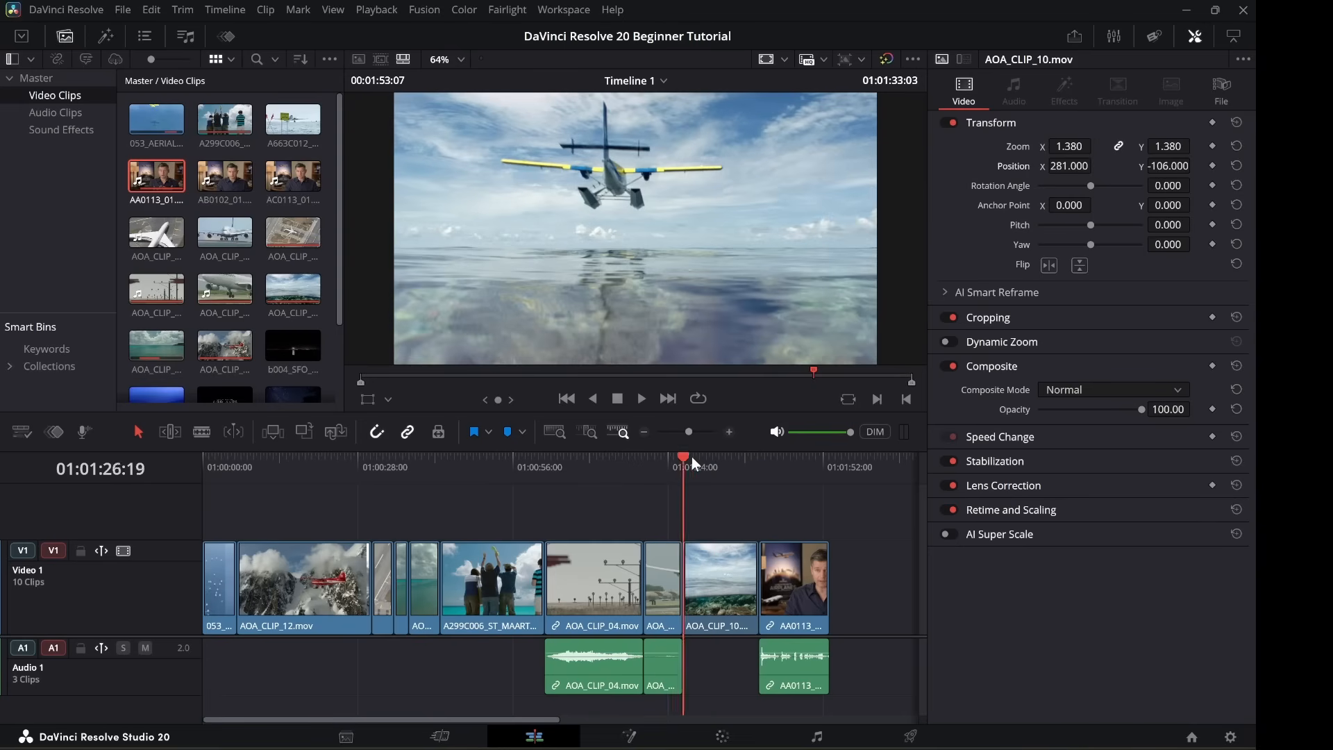
{"action": "key", "text": "space"}
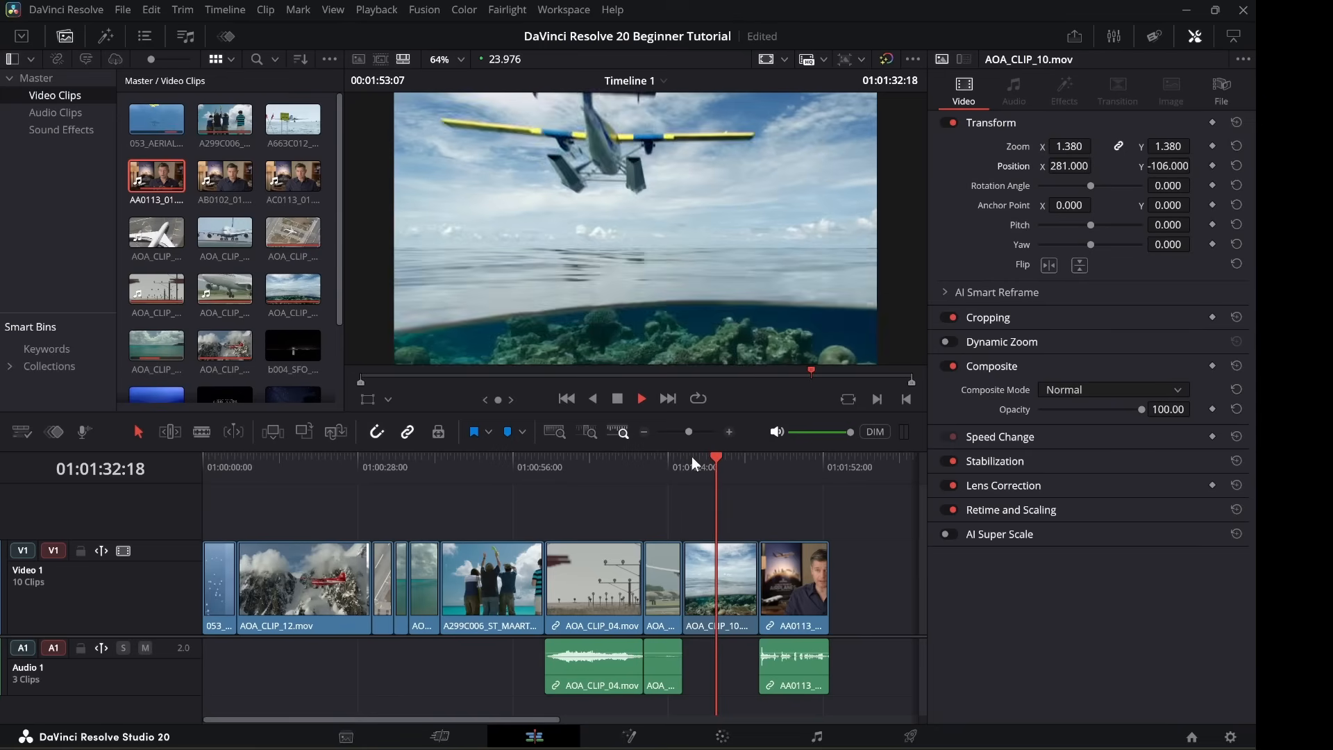
{"action": "key", "text": "space"}
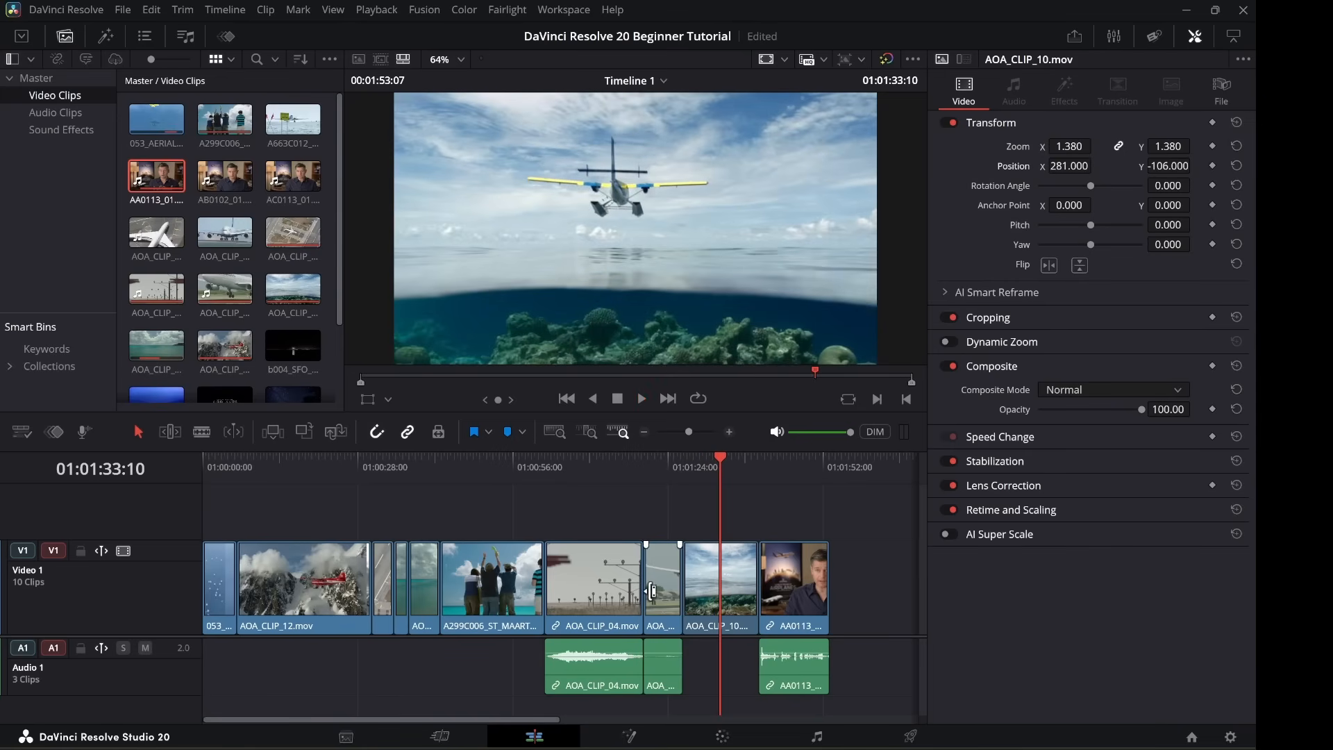
Trim AOA_CLIP_10's end shorter, leaving a gap before AA0113, and review the trimmed clip.
{"action": "left_click", "coordinate": [751, 576]}
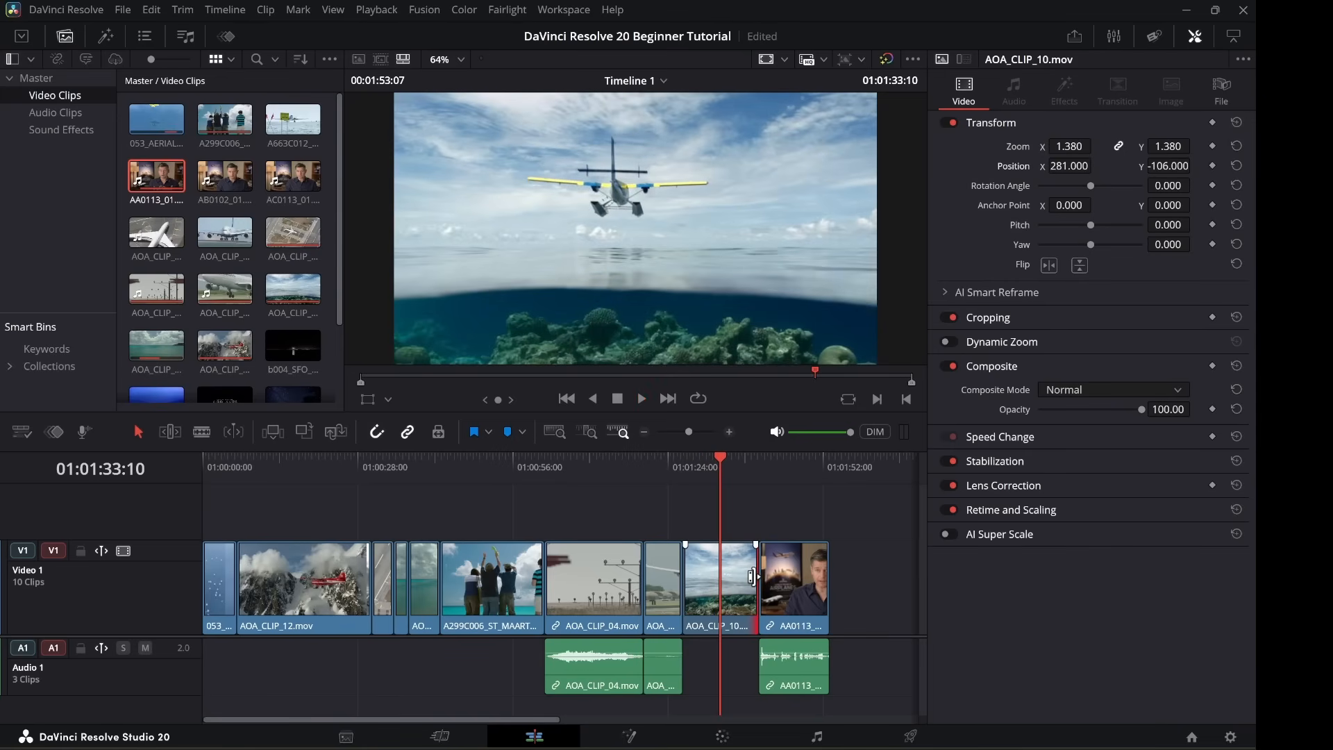
{"action": "left_click_drag", "start_coordinate": [751, 576], "coordinate": [710, 576]}
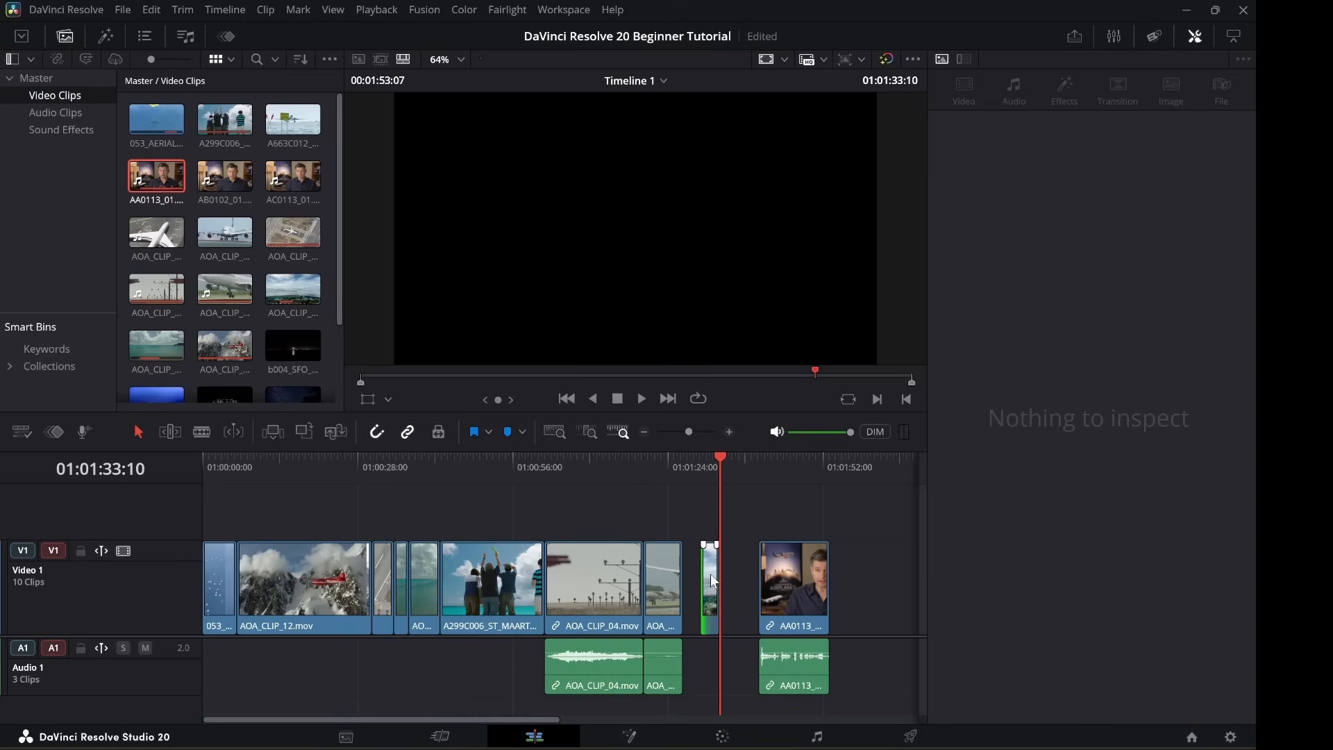
{"action": "left_click", "coordinate": [708, 463]}
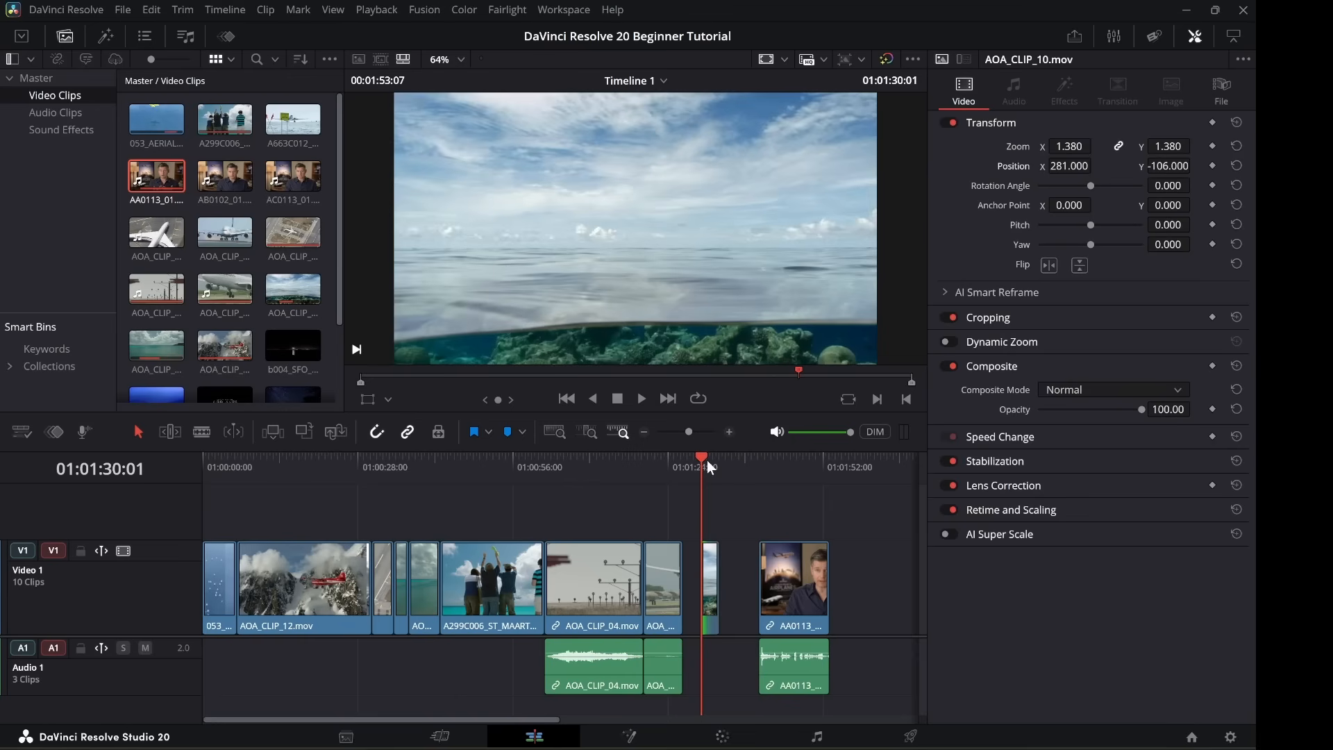
{"action": "key", "text": "space"}
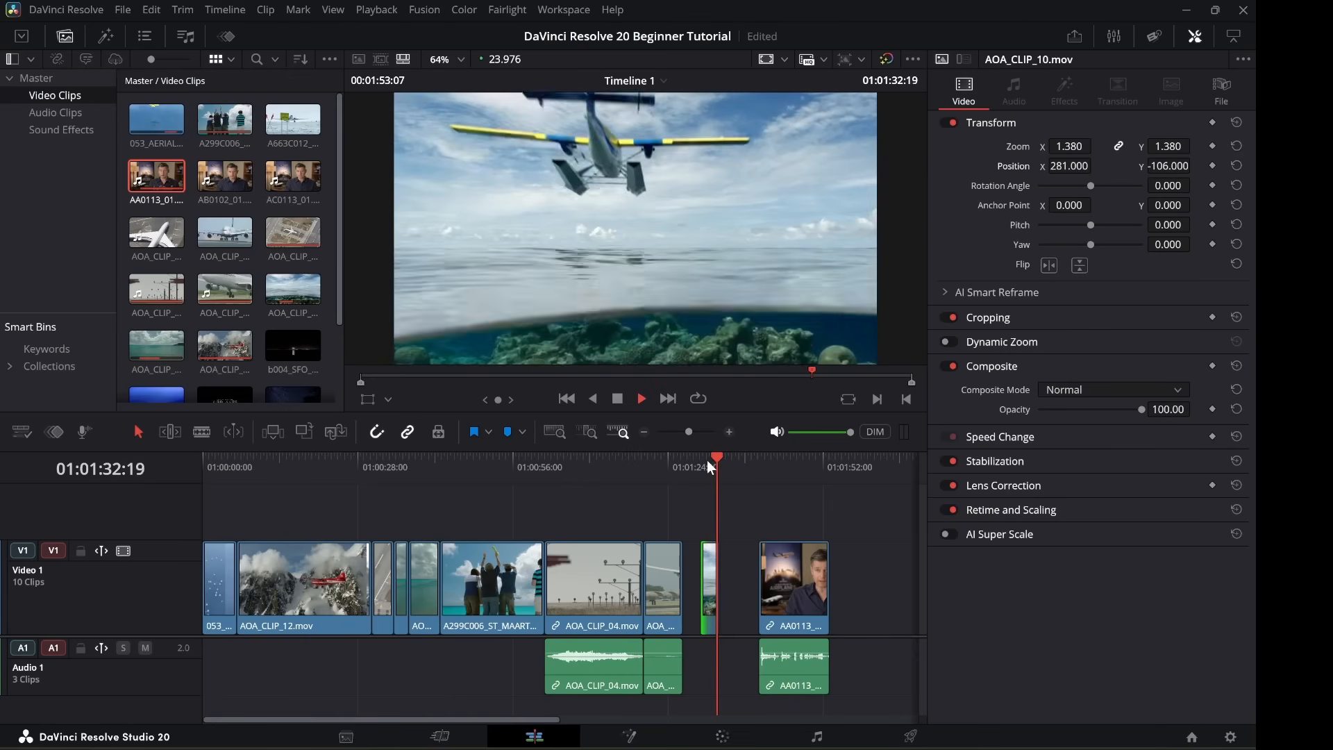
{"action": "key", "text": "space"}
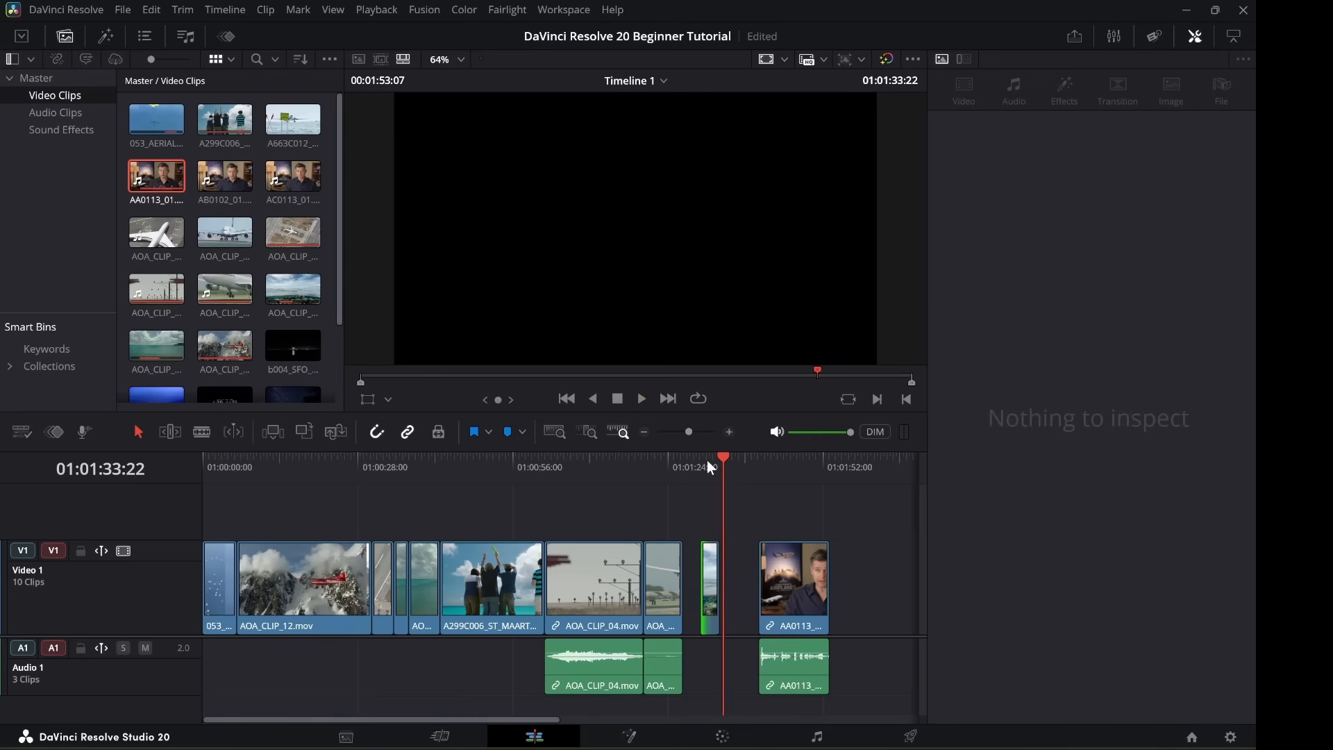
{"action": "key", "text": "Left"}
{"action": "key", "text": "Up"}
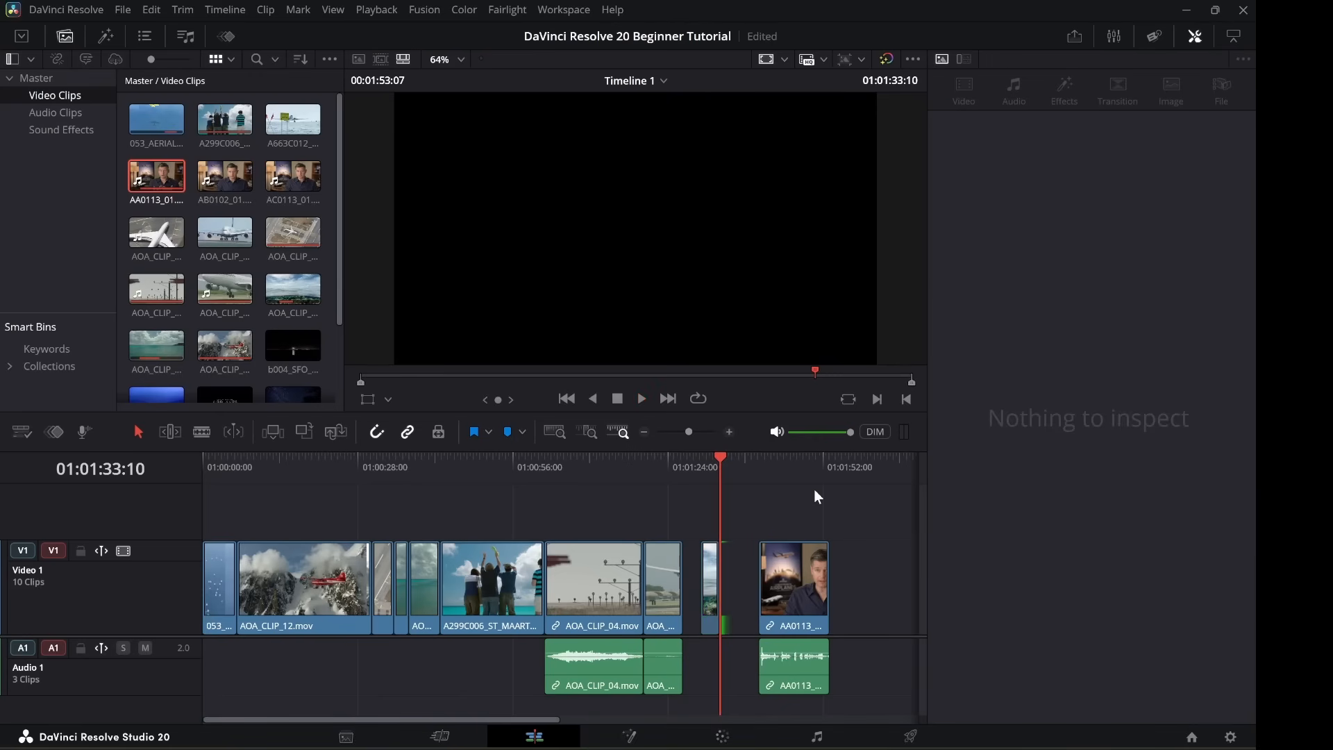
{"action": "key", "text": "Up"}
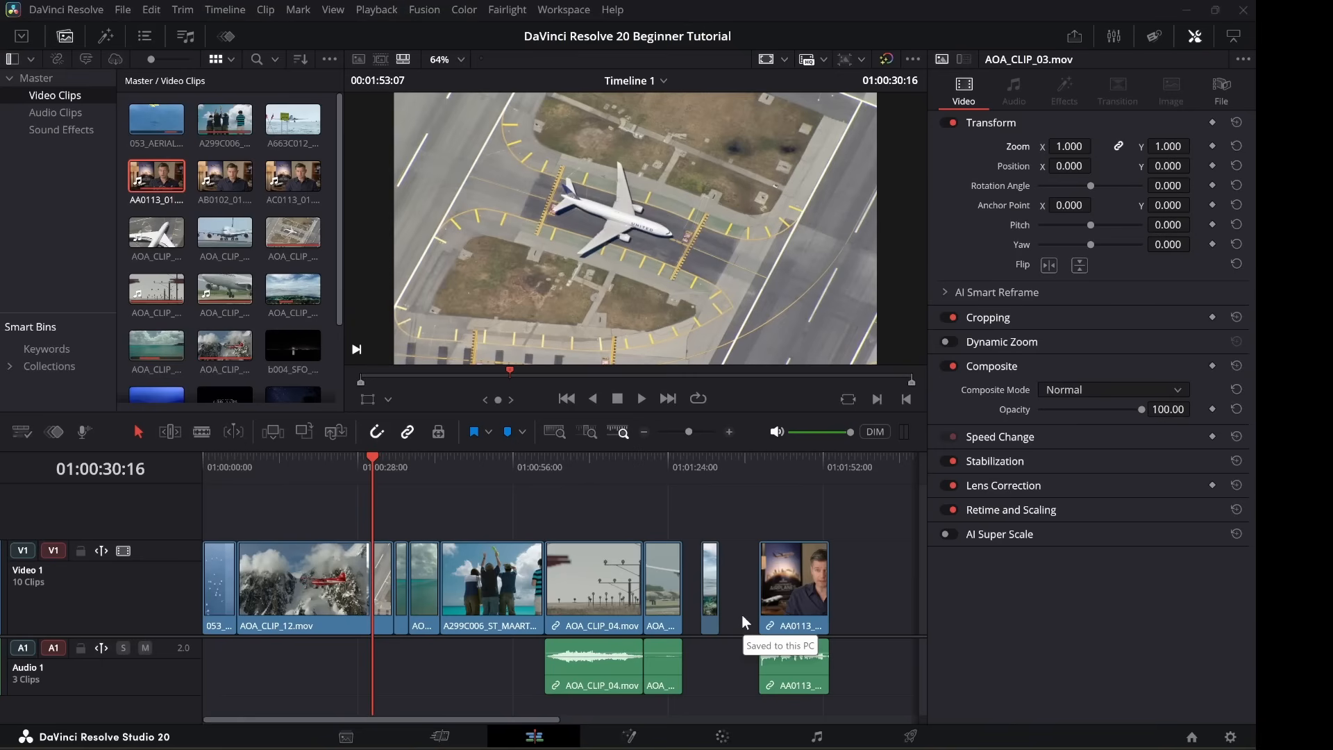
Delete both V1 gaps so AA0113 follows the short clip, and rotate AOA_CLIP_03 to -7.100.
{"action": "left_click", "coordinate": [740, 614]}
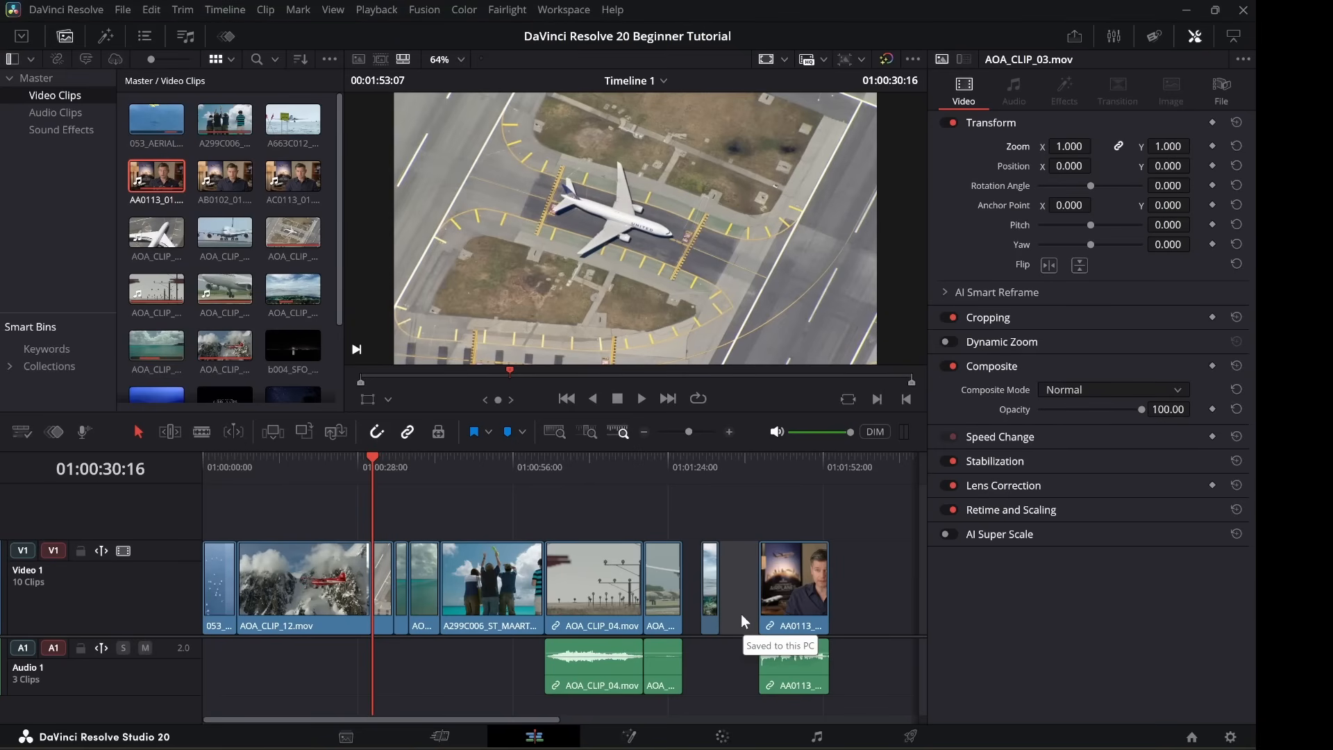
{"action": "key", "text": "Delete"}
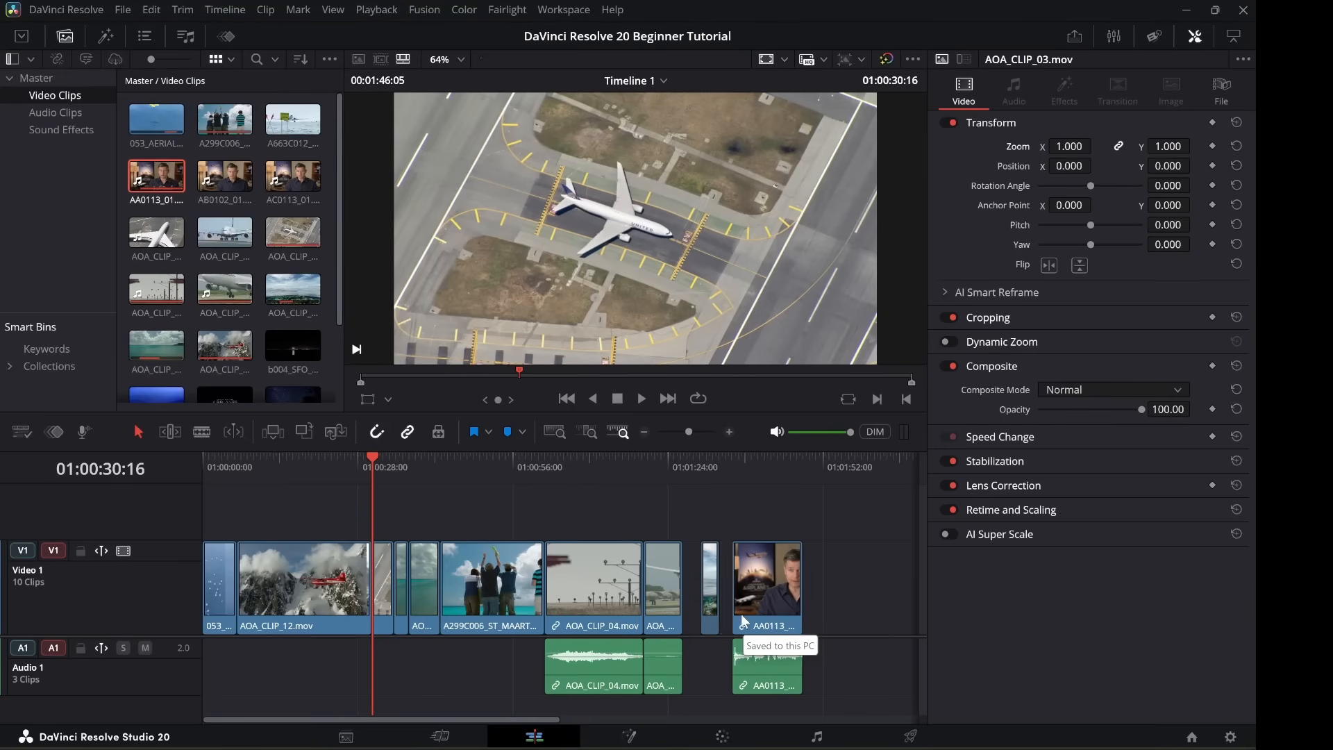
{"action": "left_click", "coordinate": [691, 577]}
{"action": "key", "text": "Delete"}
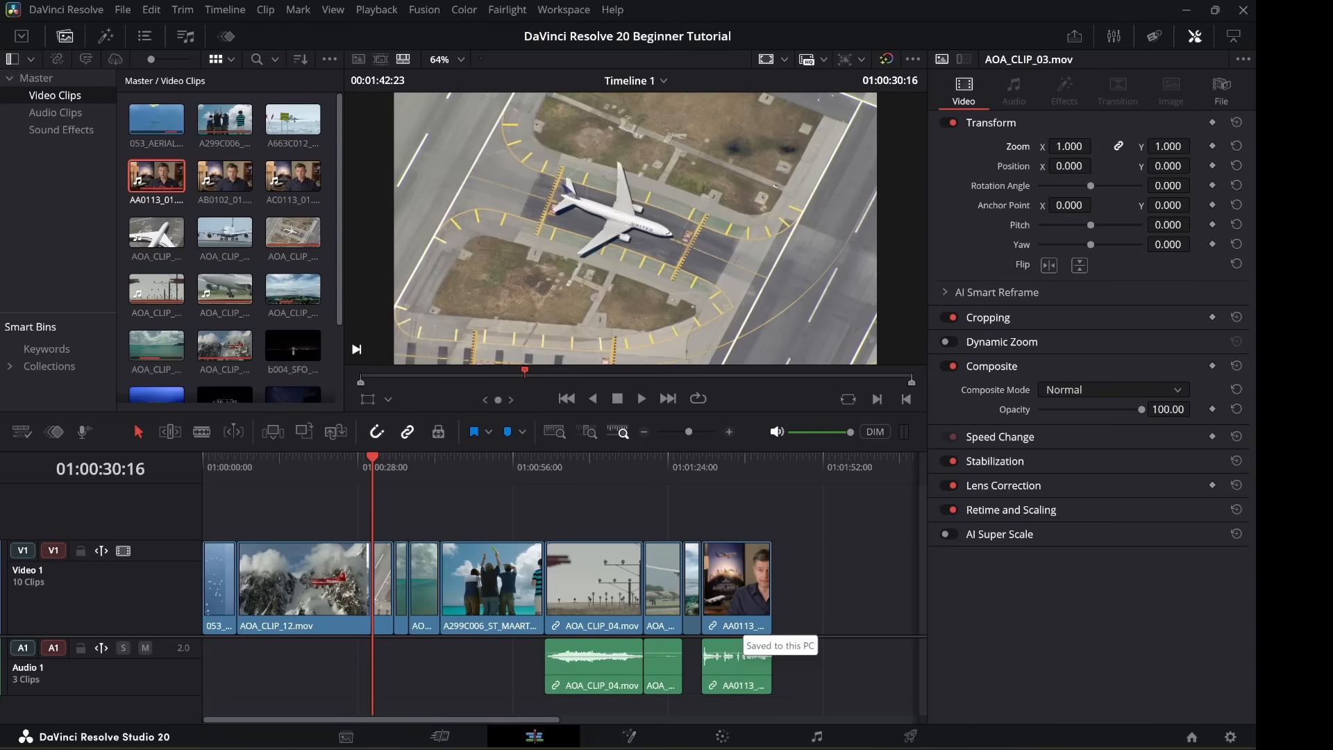
{"action": "left_click_drag", "start_coordinate": [1172, 186], "coordinate": [1239, 186]}
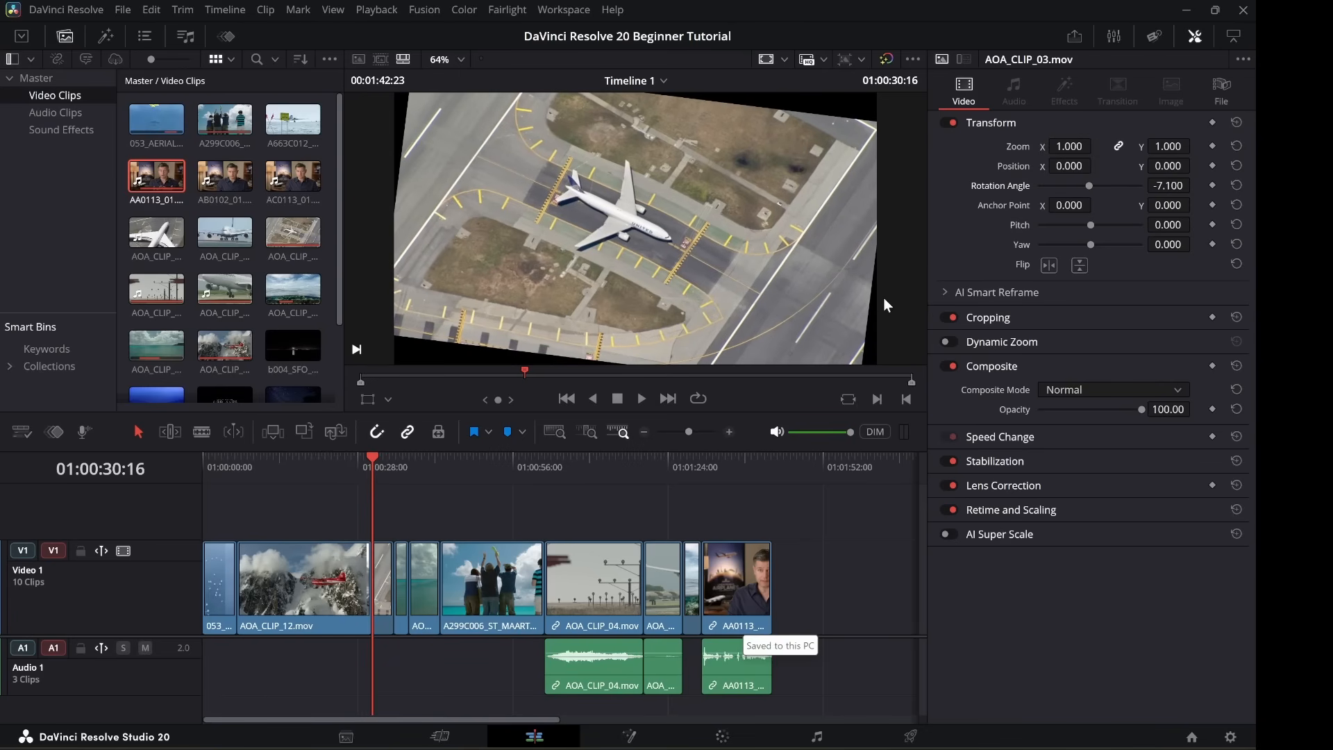
Restore AOA_CLIP_03 to unscaled framing with rotation back at 0.000.
{"action": "left_click_drag", "start_coordinate": [1069, 146], "coordinate": [1135, 146]}
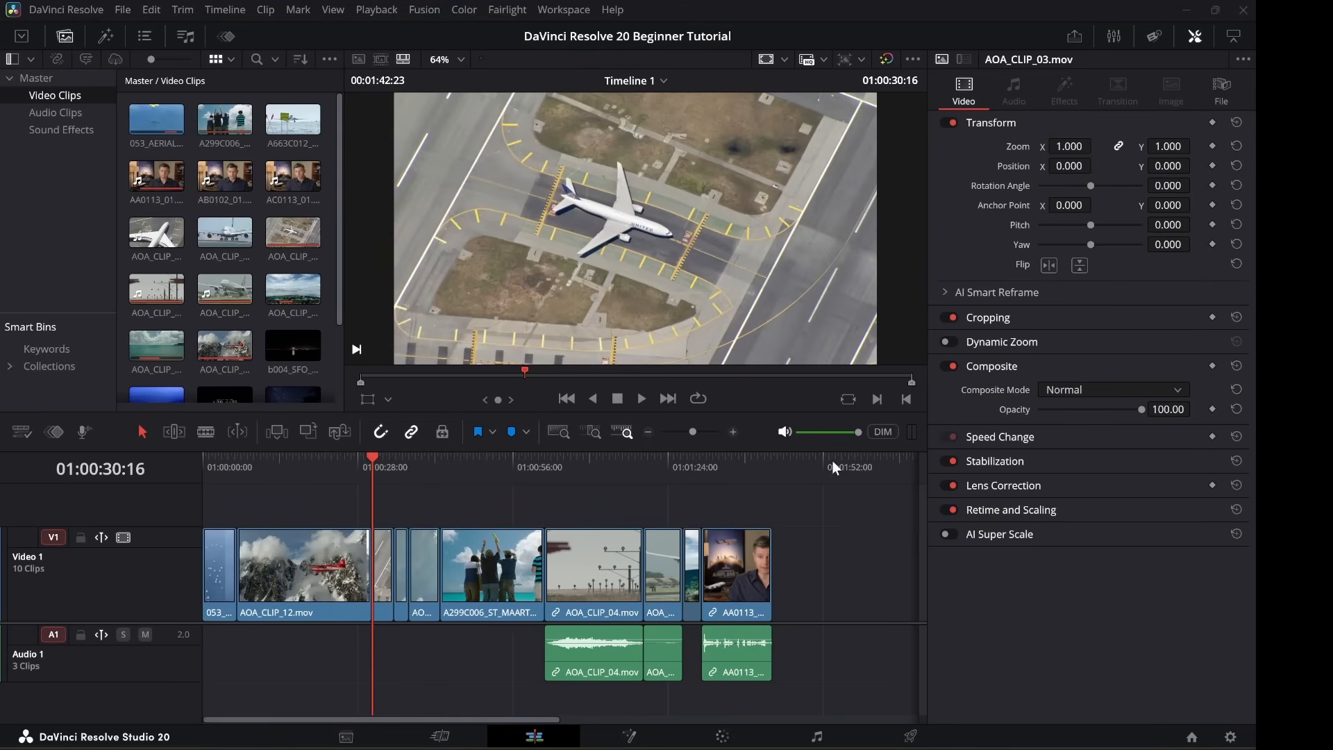
Try cropping AOA_CLIP_03 from the left, undo the crop, and save the project.
{"action": "left_click", "coordinate": [995, 317]}
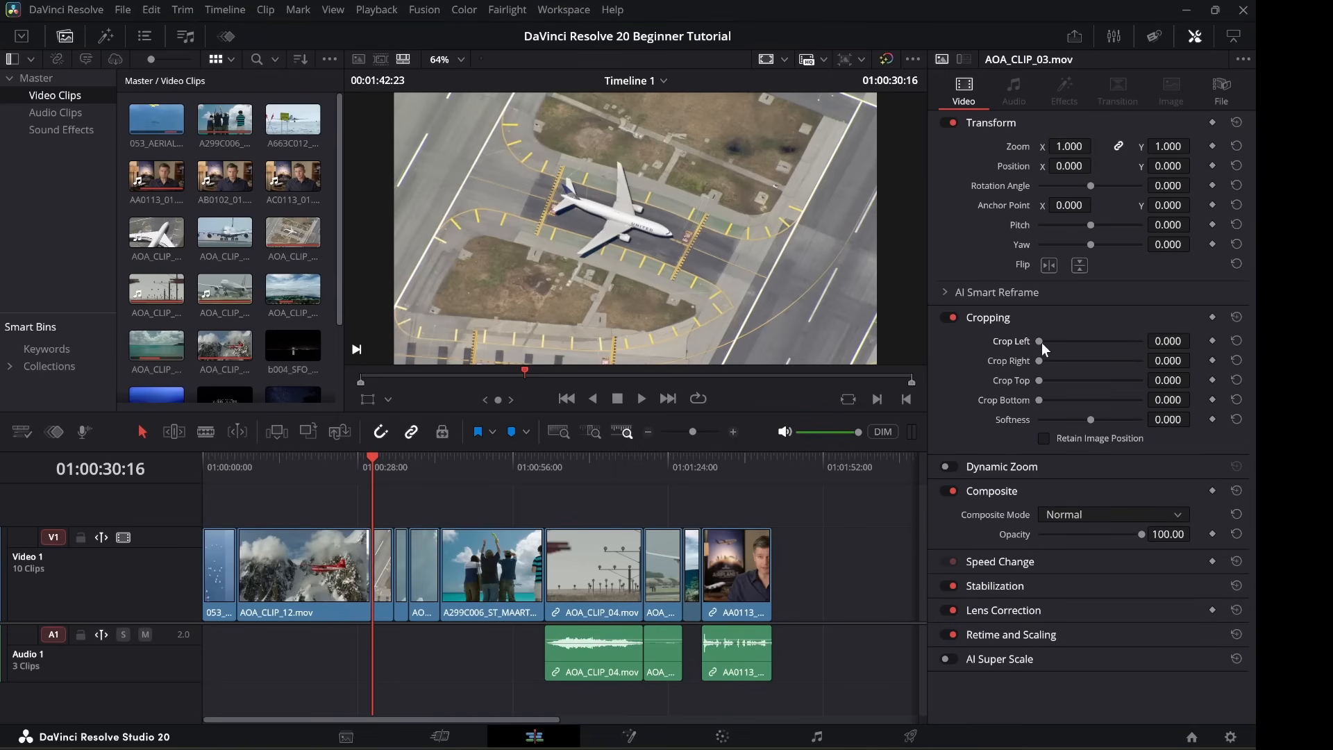
{"action": "left_click_drag", "start_coordinate": [1042, 343], "coordinate": [1058, 401]}
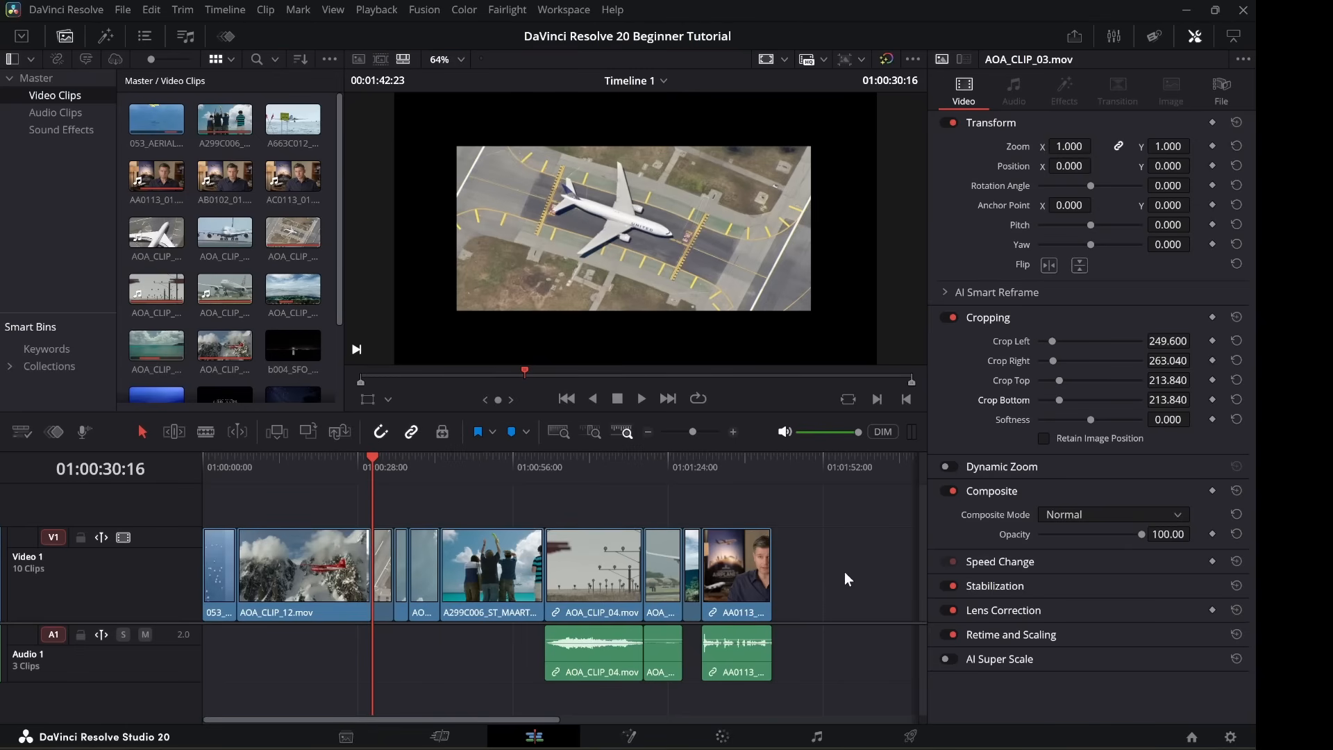
{"action": "key", "text": "ctrl+z"}
{"action": "key", "text": "ctrl+z"}
{"action": "key", "text": "ctrl+z"}
{"action": "key", "text": "ctrl+z"}
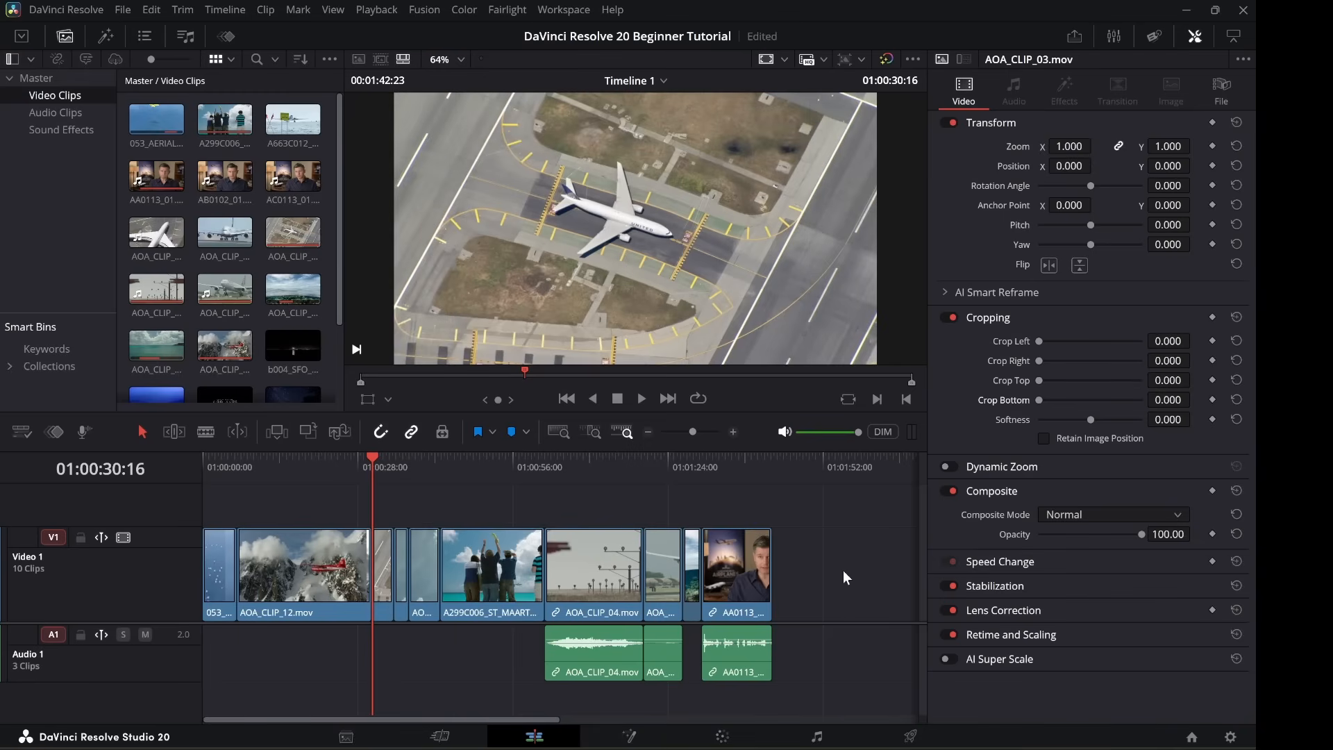
{"action": "key", "text": "ctrl+s"}
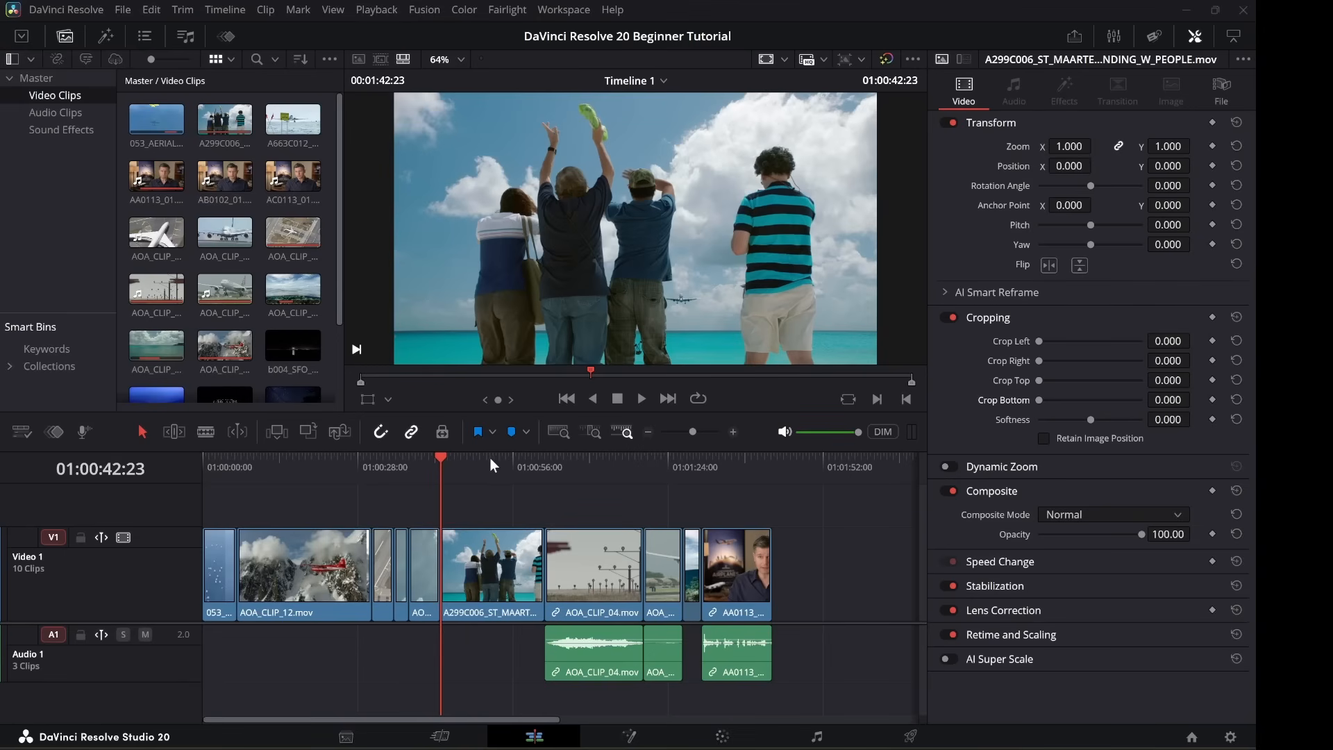
Toggle Dynamic Zoom on the A299C006 waving clip to compare, leave it on, and preview.
{"action": "left_click", "coordinate": [955, 466]}
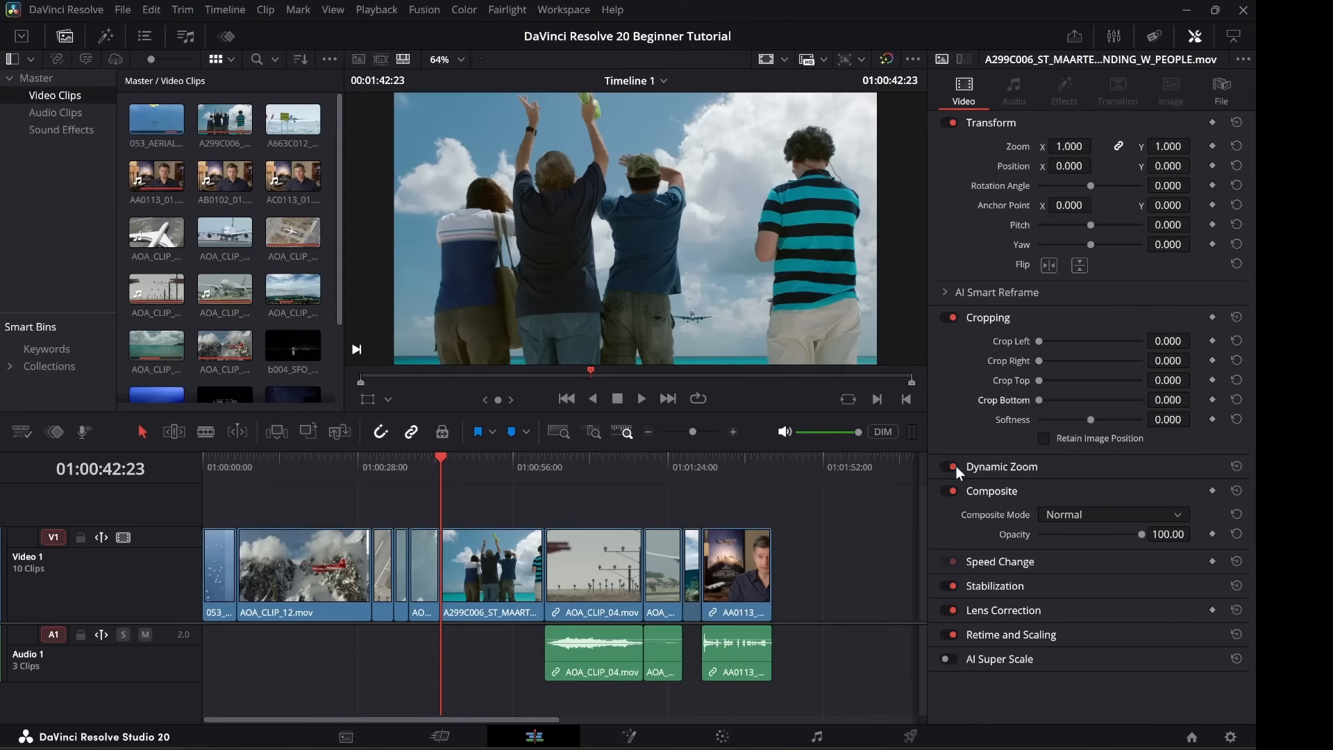
{"action": "left_click", "coordinate": [993, 468]}
{"action": "left_click", "coordinate": [947, 469]}
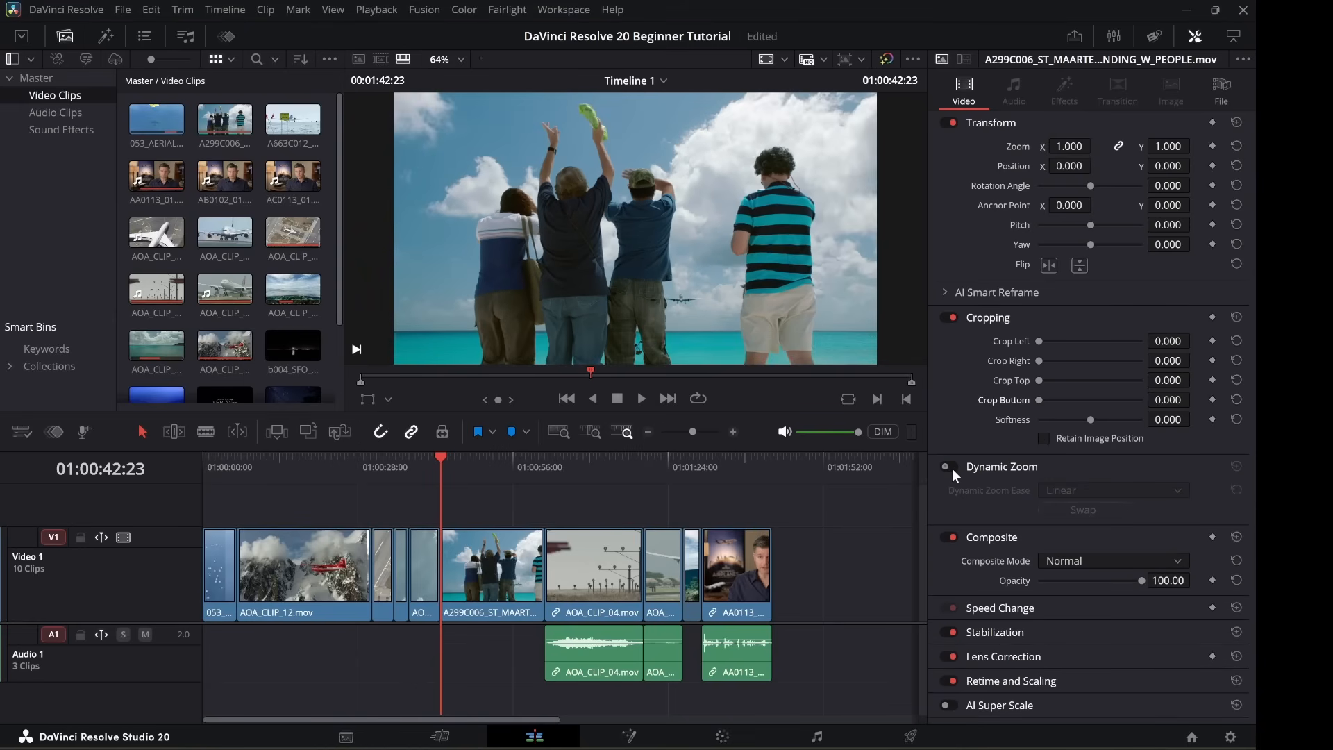
{"action": "left_click", "coordinate": [952, 469]}
{"action": "left_click", "coordinate": [948, 469]}
{"action": "left_click", "coordinate": [948, 468]}
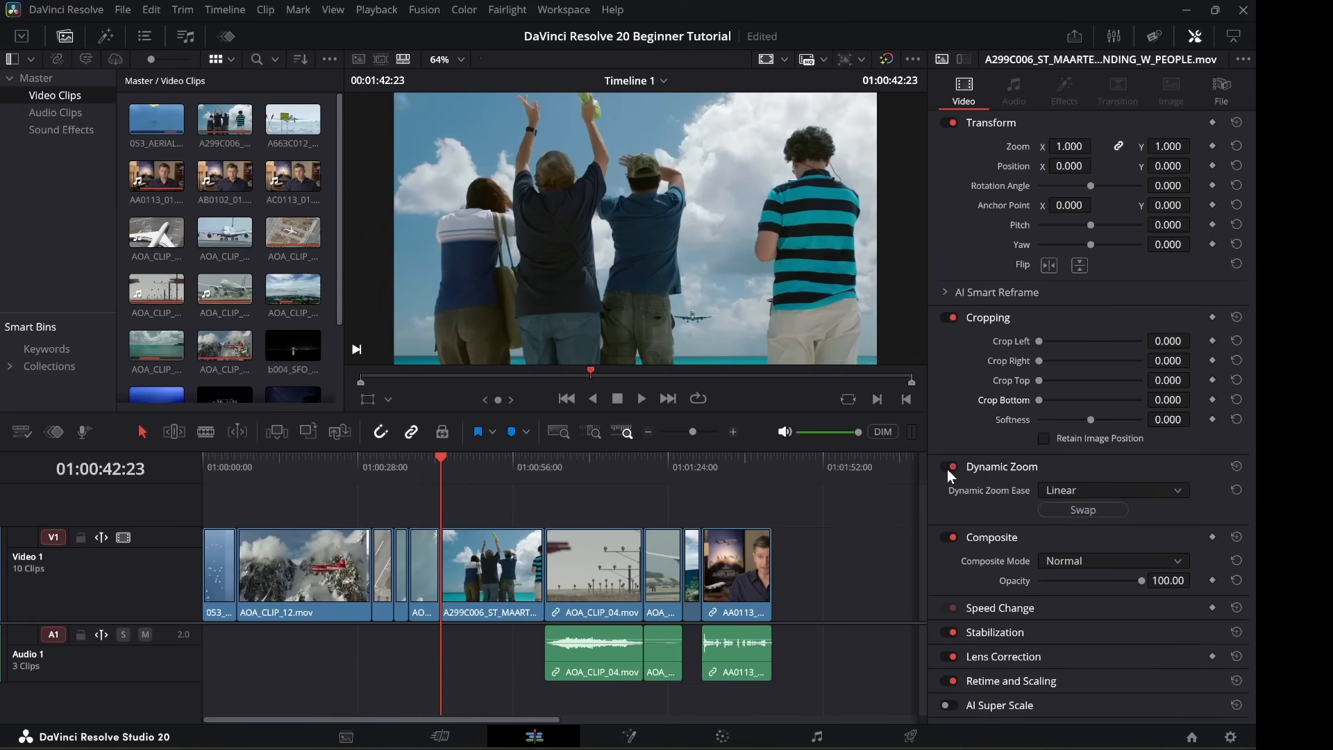
{"action": "left_click", "coordinate": [952, 469]}
{"action": "left_click", "coordinate": [952, 469]}
{"action": "key", "text": "space"}
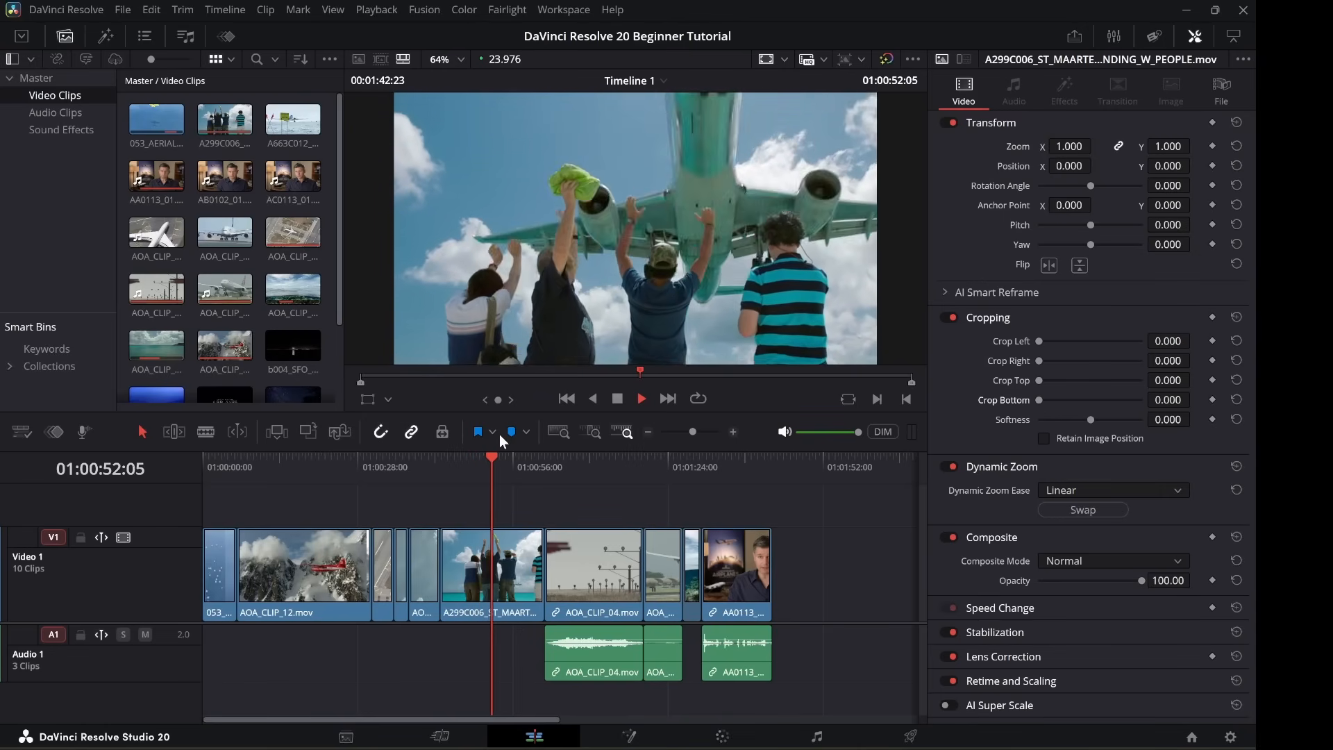
{"action": "key", "text": "space"}
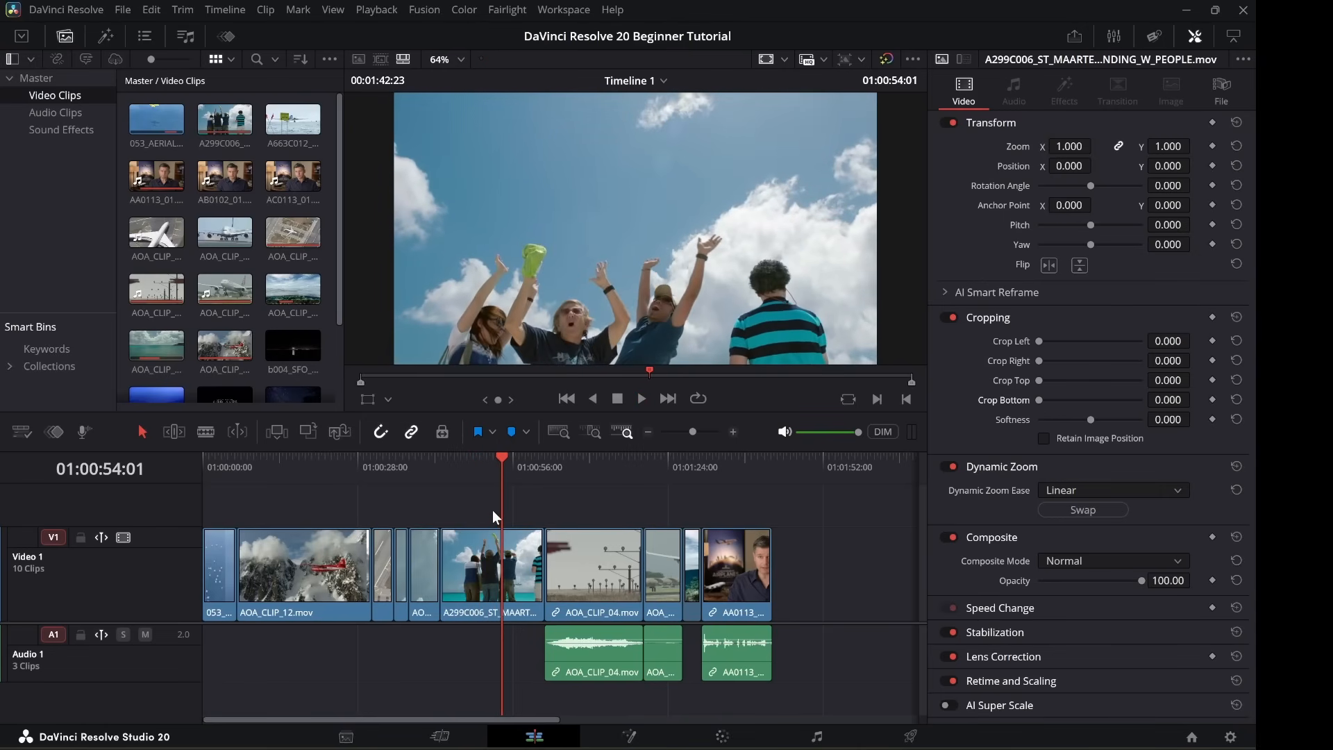
Trim the end off the A299C006 waving clip and play it back.
{"action": "left_click", "coordinate": [435, 459]}
{"action": "left_click_drag", "start_coordinate": [535, 557], "coordinate": [479, 559]}
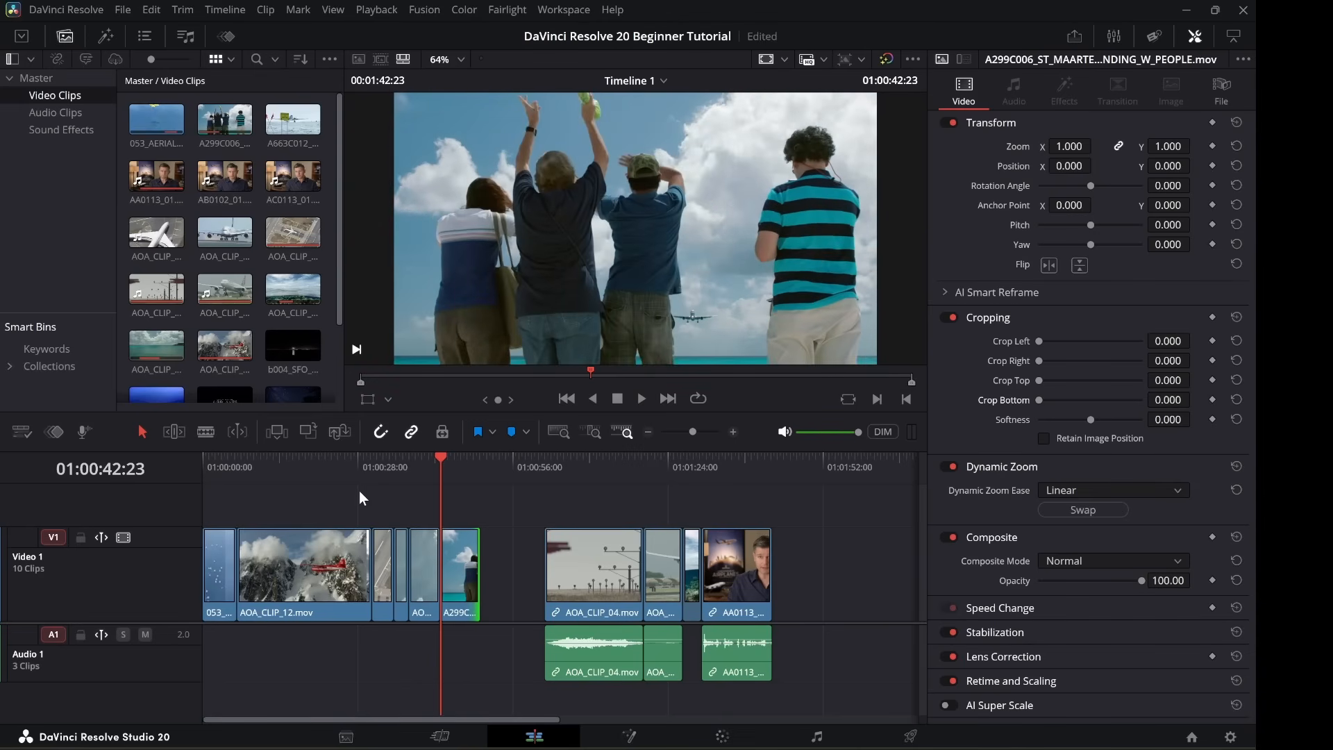
{"action": "key", "text": "space"}
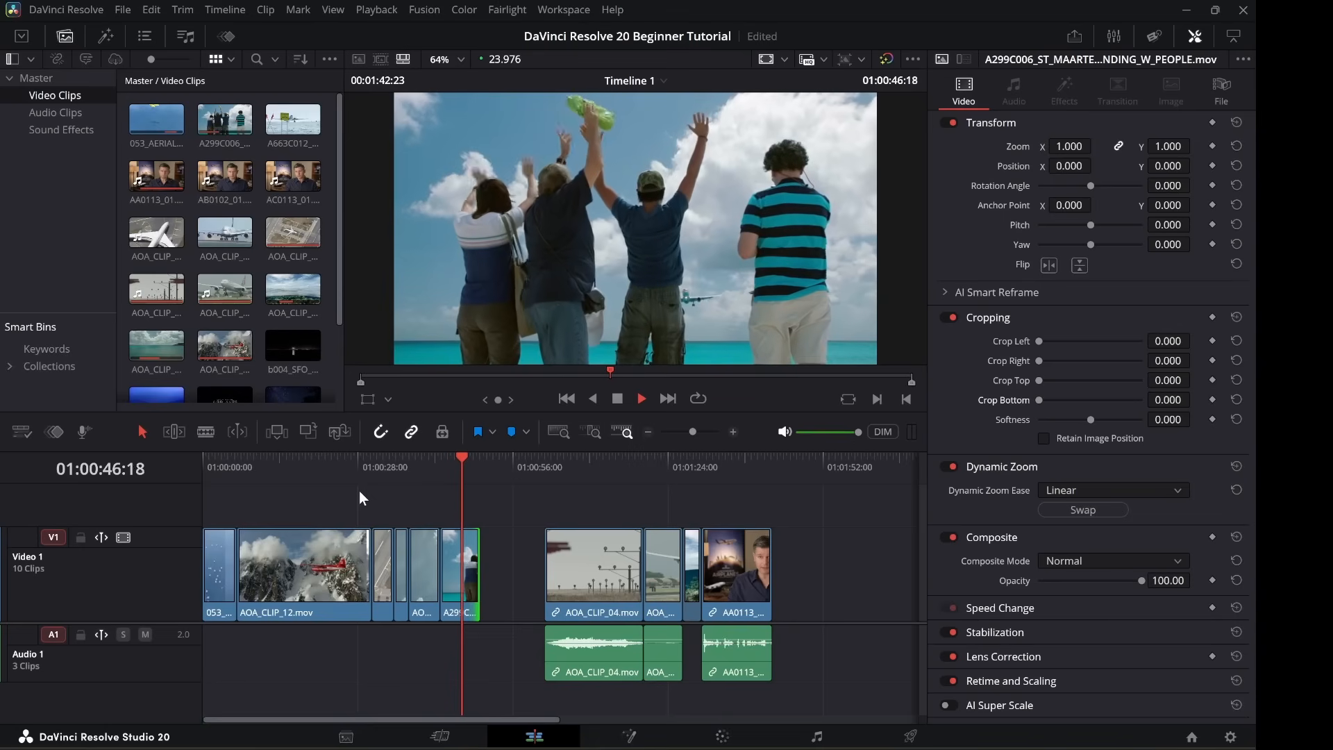
{"action": "key", "text": "space"}
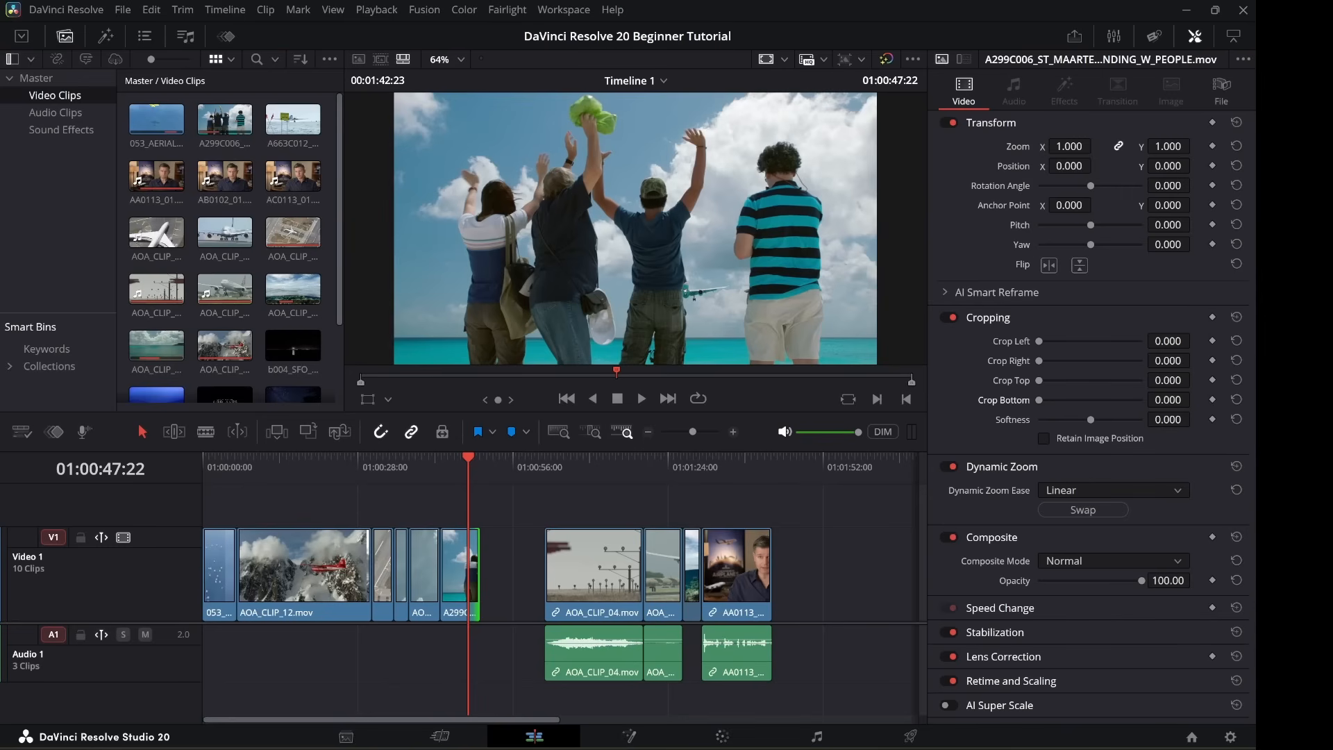
Ripple-delete the gap after the waving clip so AOA_CLIP_04 follows directly.
{"action": "left_click", "coordinate": [521, 581]}
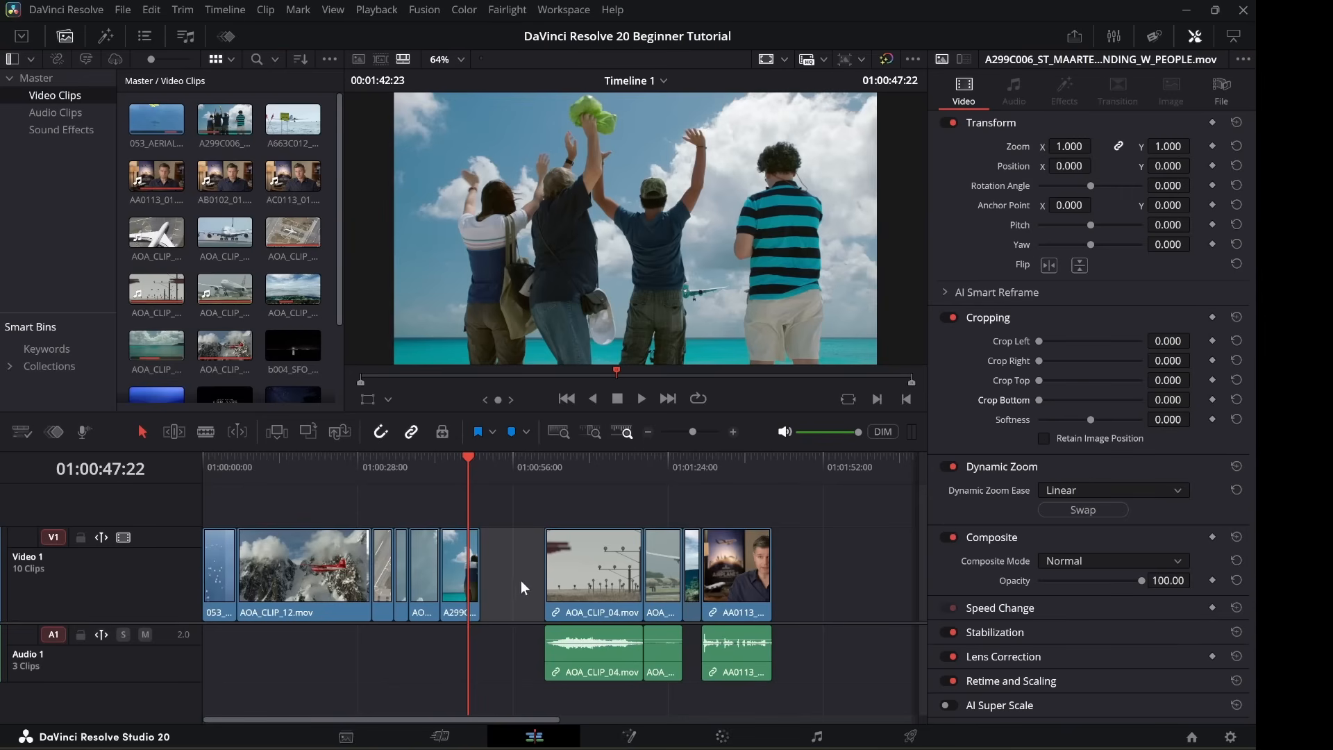
{"action": "key", "text": "Delete"}
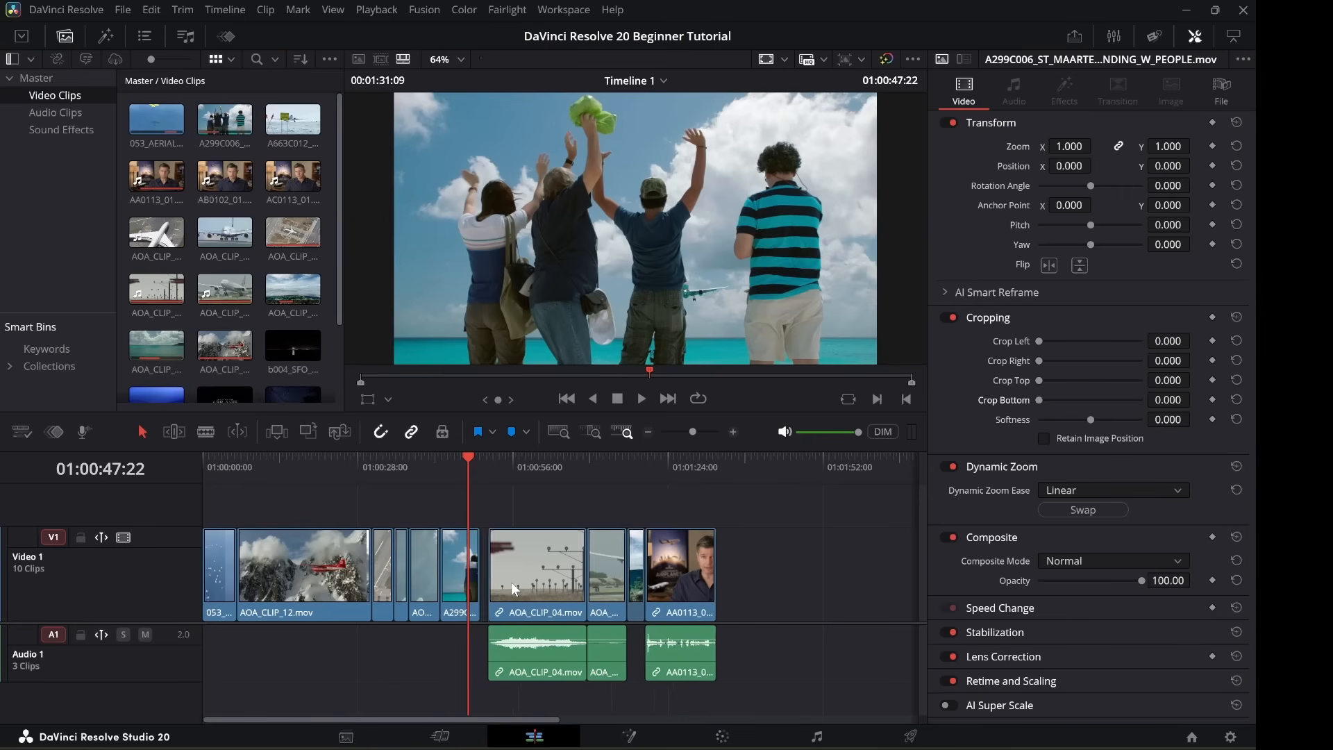
{"action": "key", "text": "Up"}
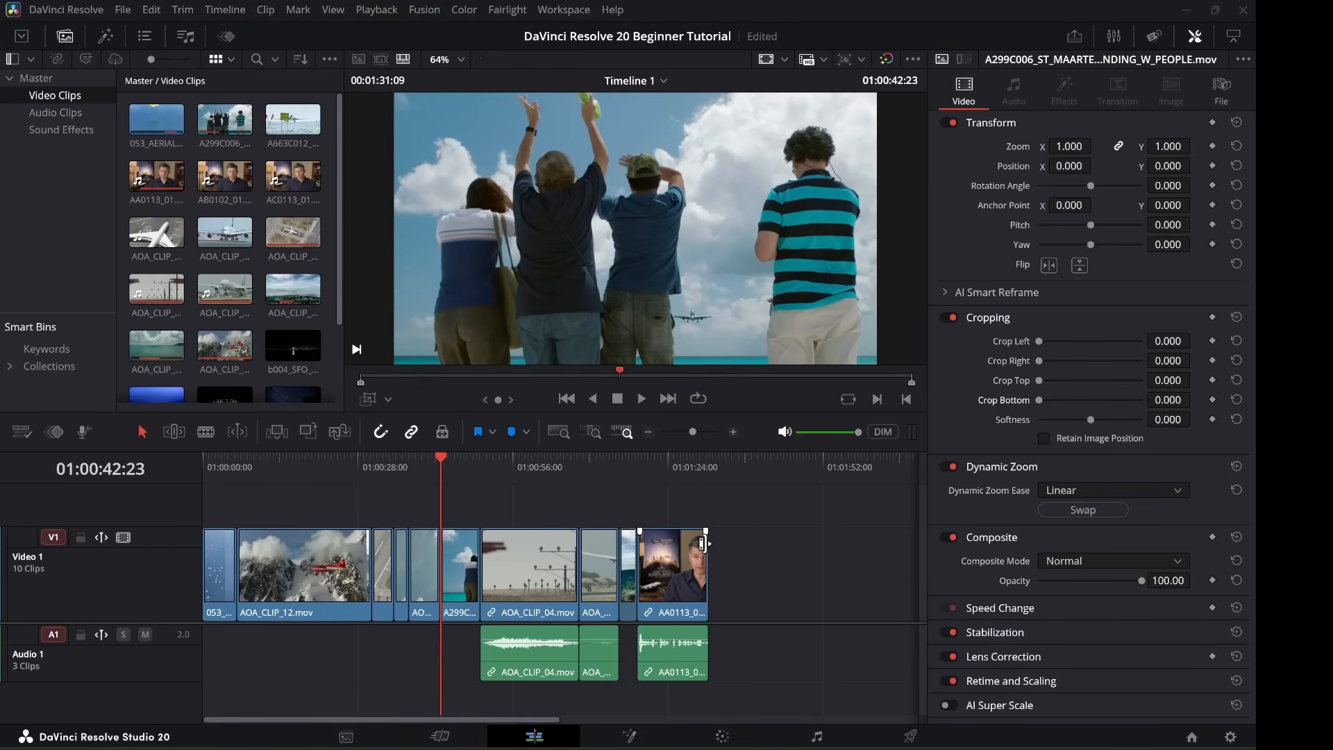
{"action": "left_click", "coordinate": [388, 401]}
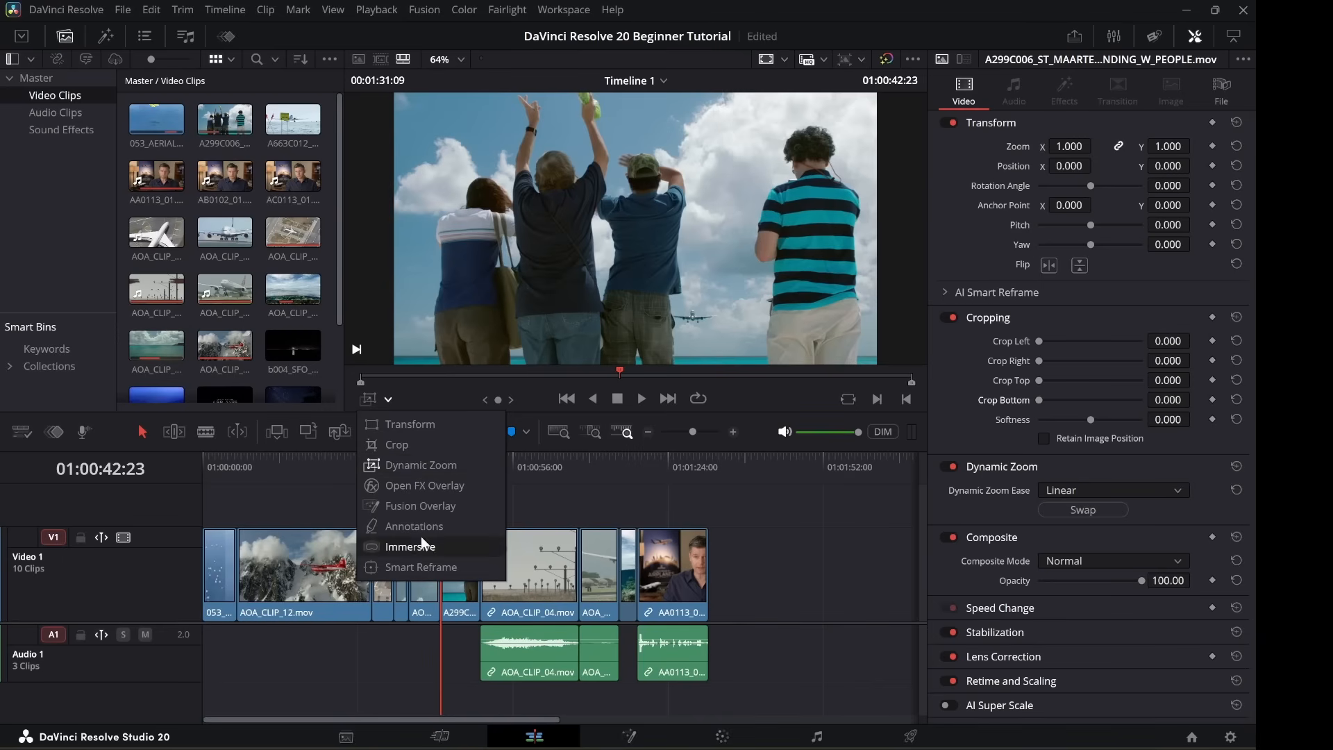
Show the Dynamic Zoom overlay and tighten its end frame up over the raised arms.
{"action": "left_click", "coordinate": [413, 464]}
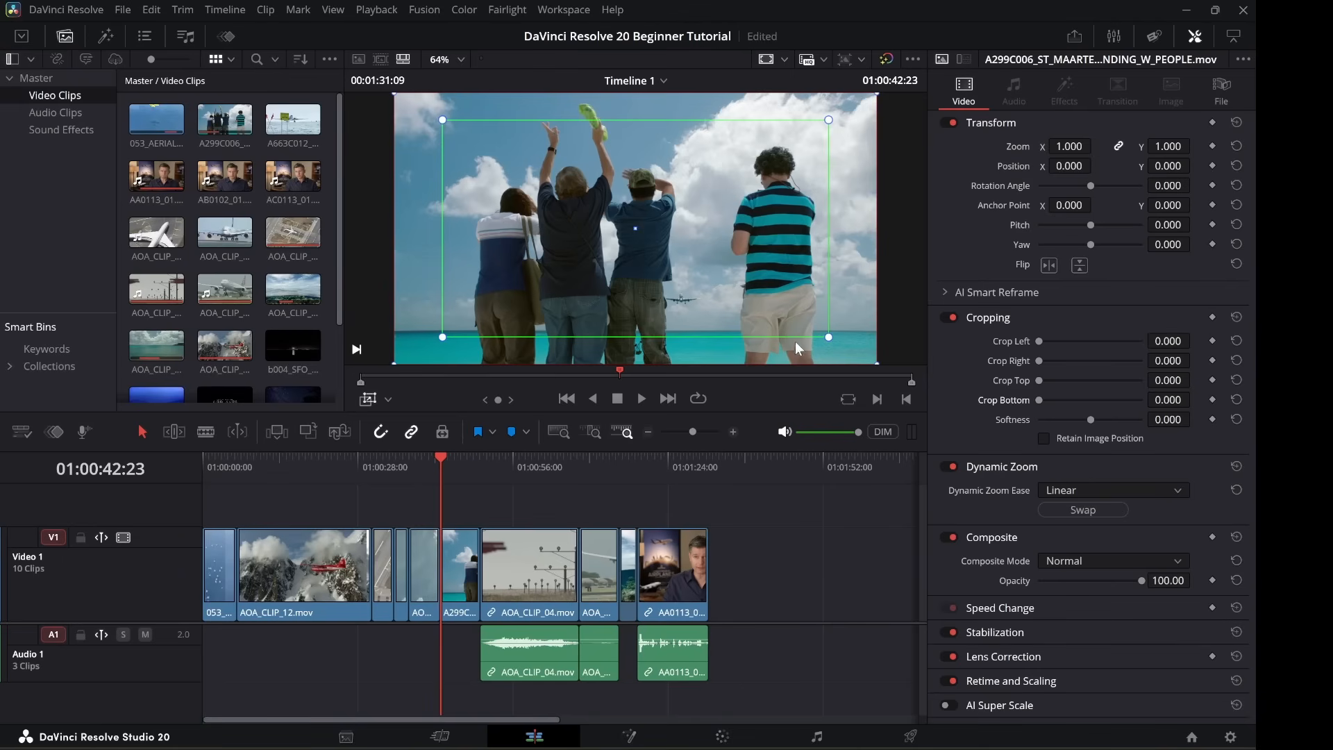
{"action": "left_click_drag", "start_coordinate": [828, 339], "coordinate": [706, 268]}
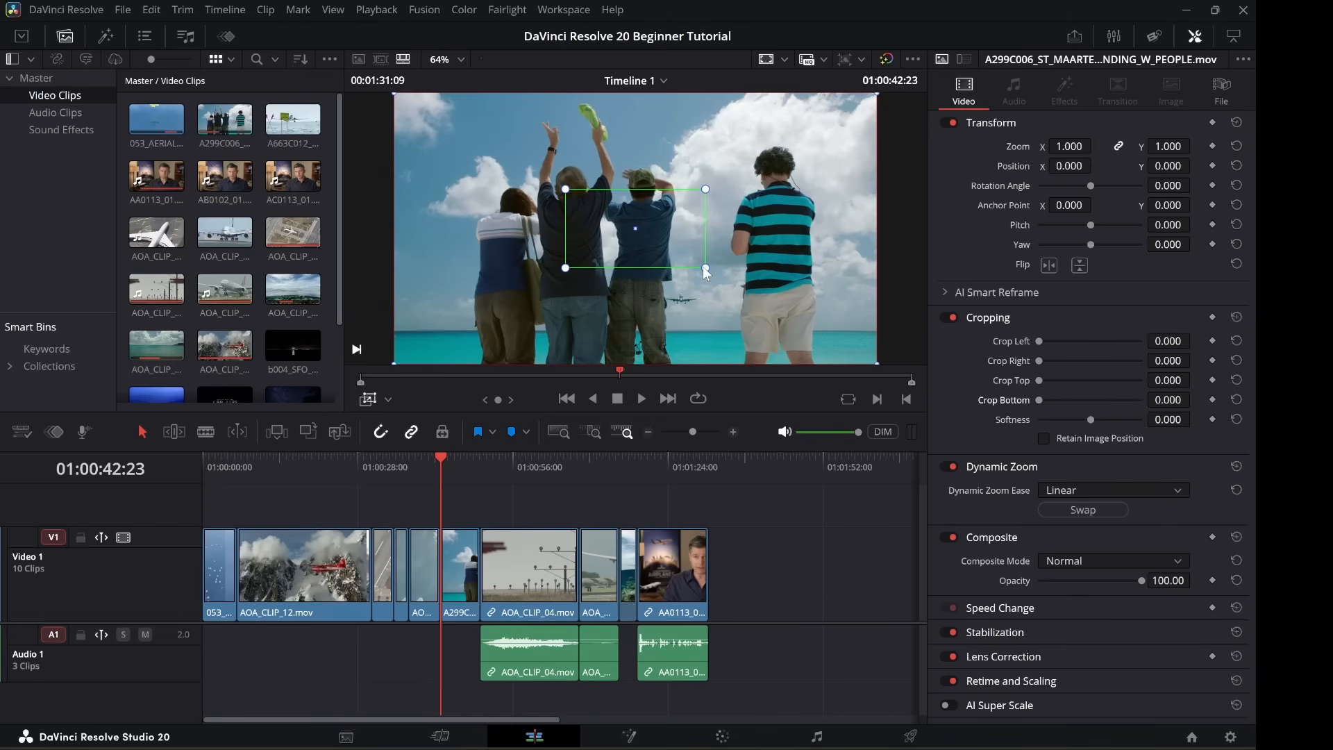
{"action": "left_click_drag", "start_coordinate": [704, 268], "coordinate": [709, 277]}
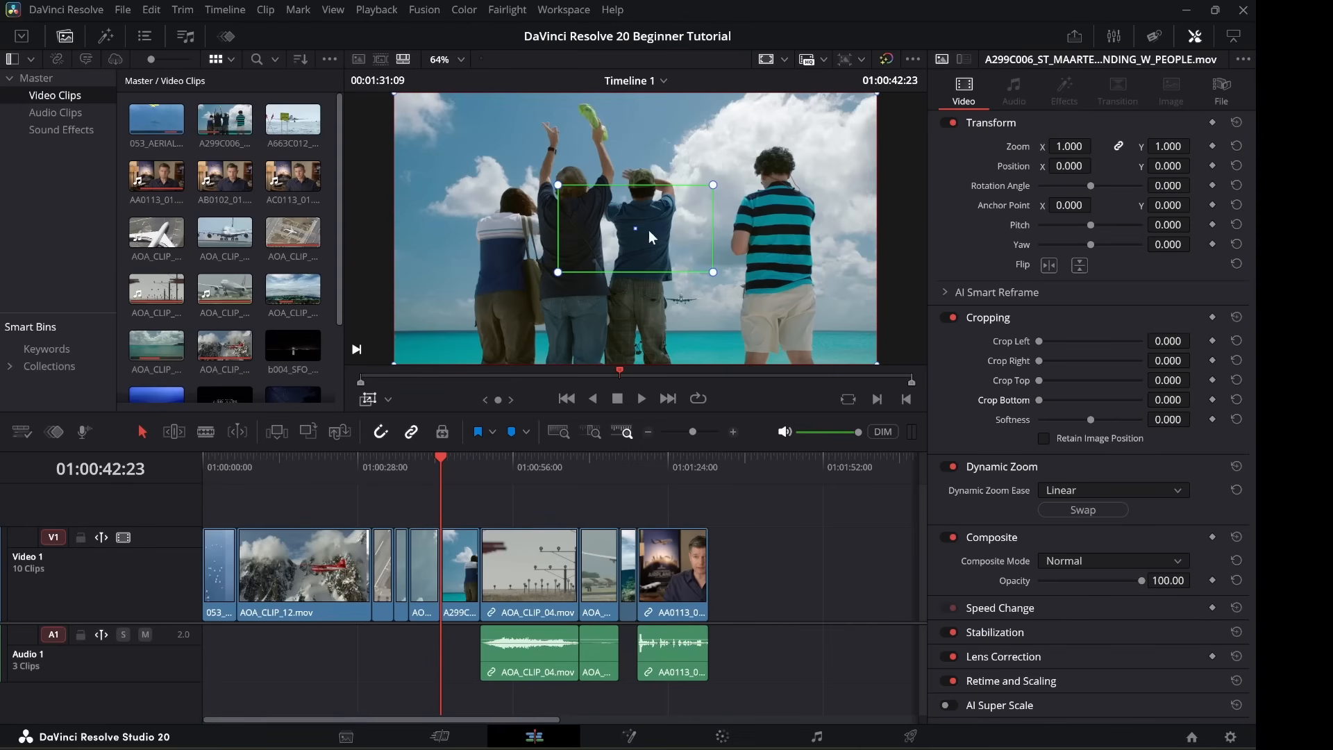
{"action": "left_click_drag", "start_coordinate": [679, 225], "coordinate": [690, 182]}
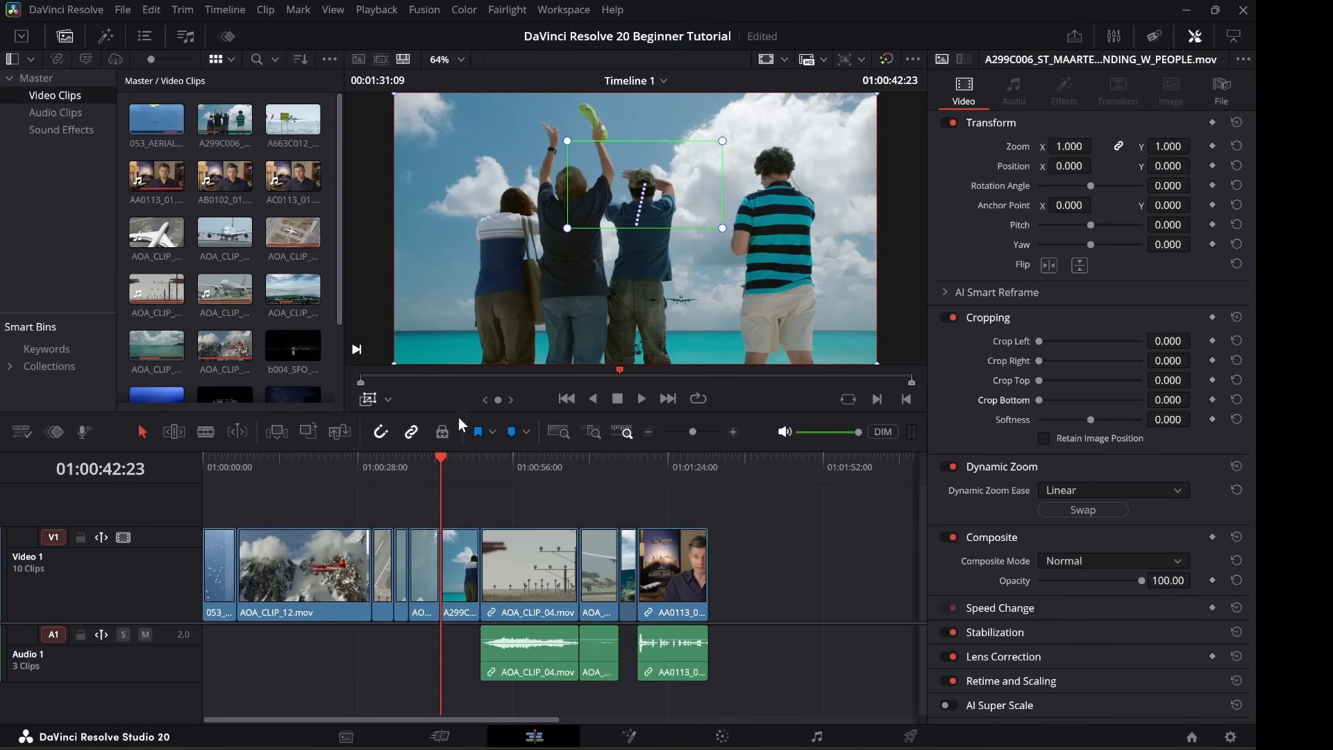
{"action": "left_click", "coordinate": [426, 459]}
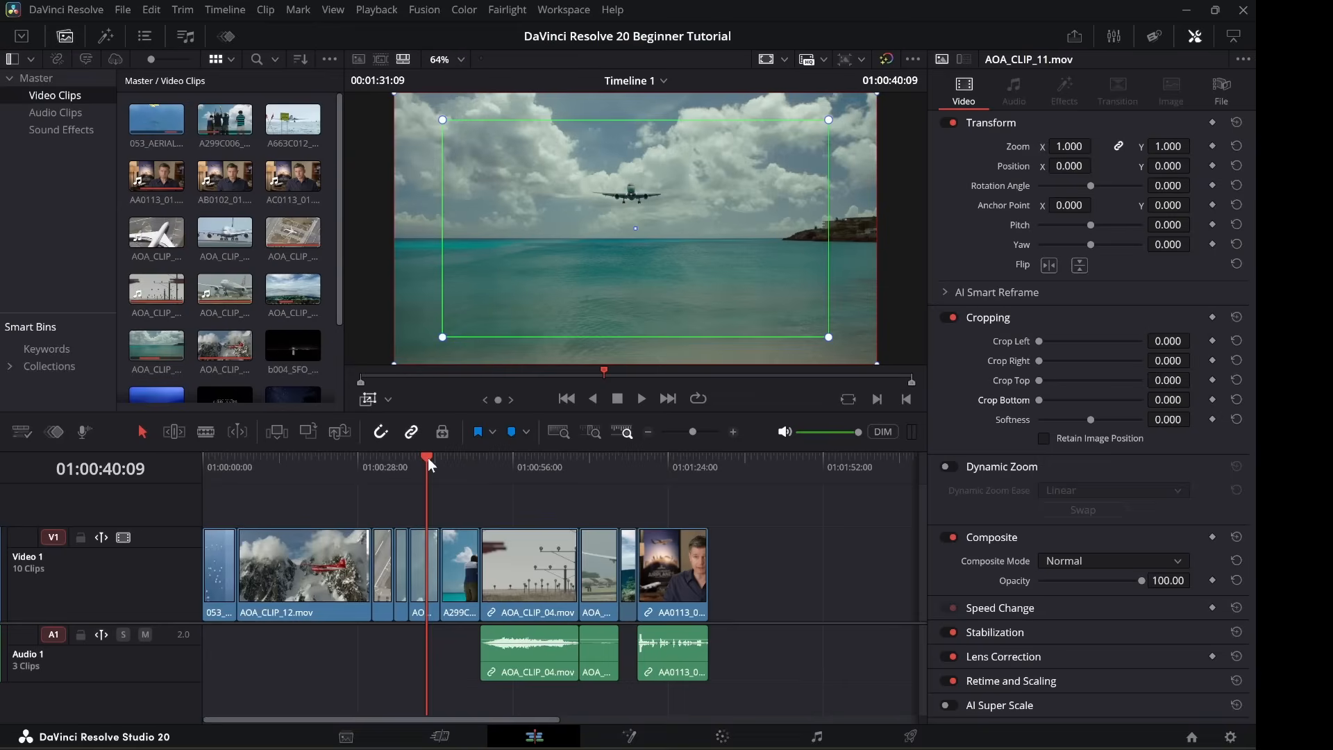
Play the waving clip from its start to check the zoom.
{"action": "key", "text": "Down"}
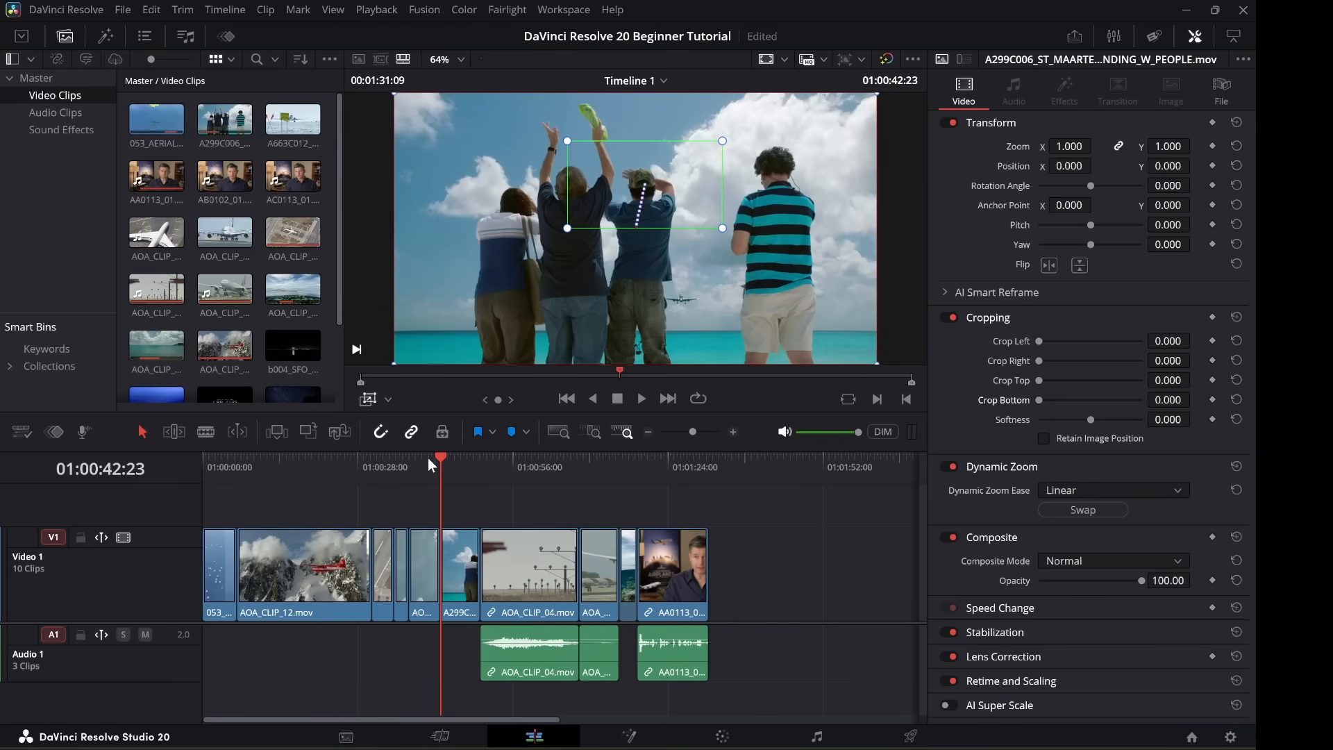
{"action": "key", "text": "space"}
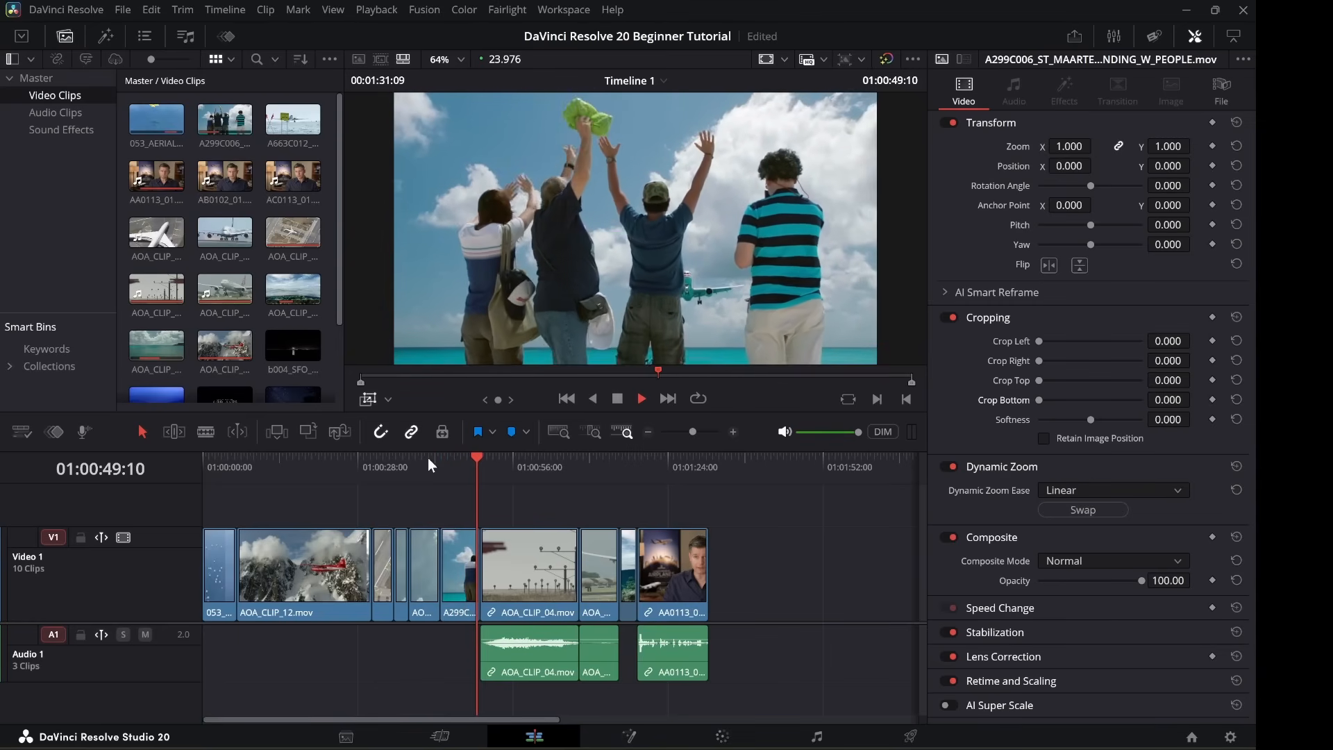
{"action": "key", "text": "space"}
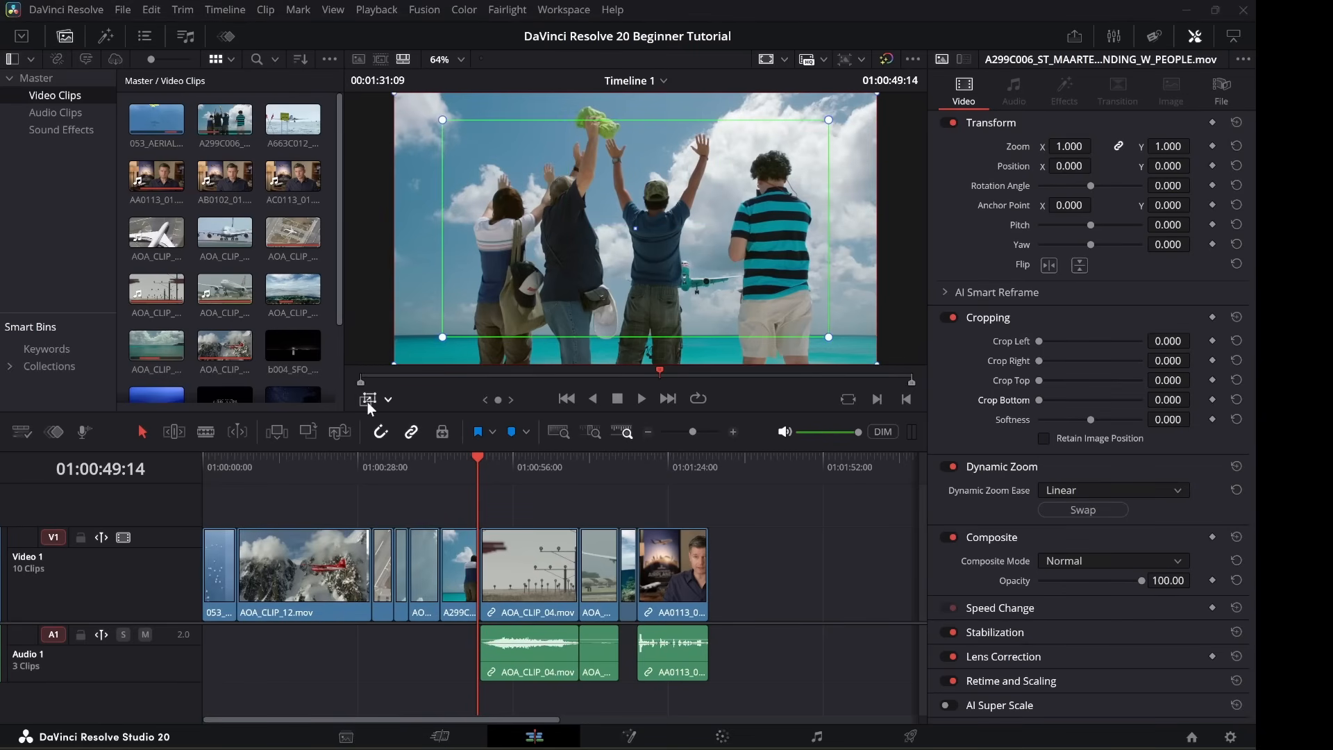
Hide the overlay, swap the Dynamic Zoom direction, and preview the push-in toward the arms.
{"action": "left_click", "coordinate": [368, 402]}
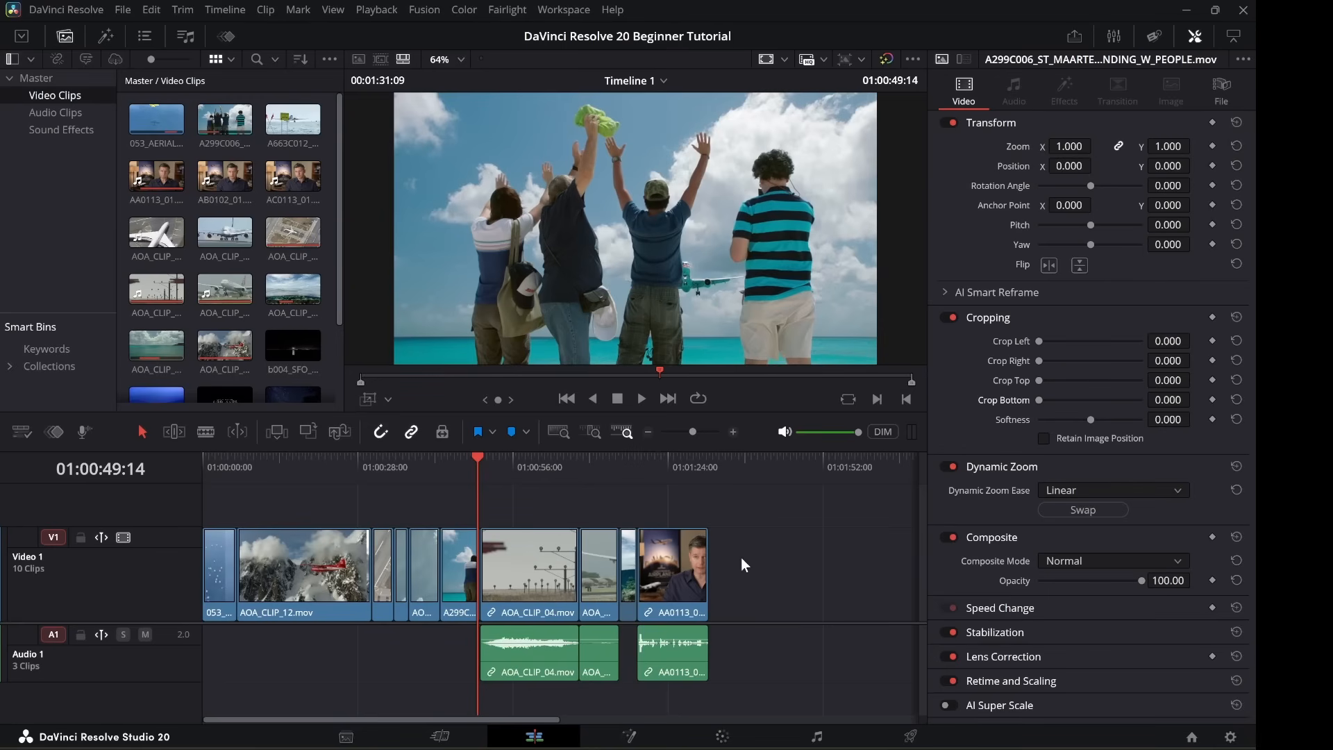
{"action": "key", "text": "Up"}
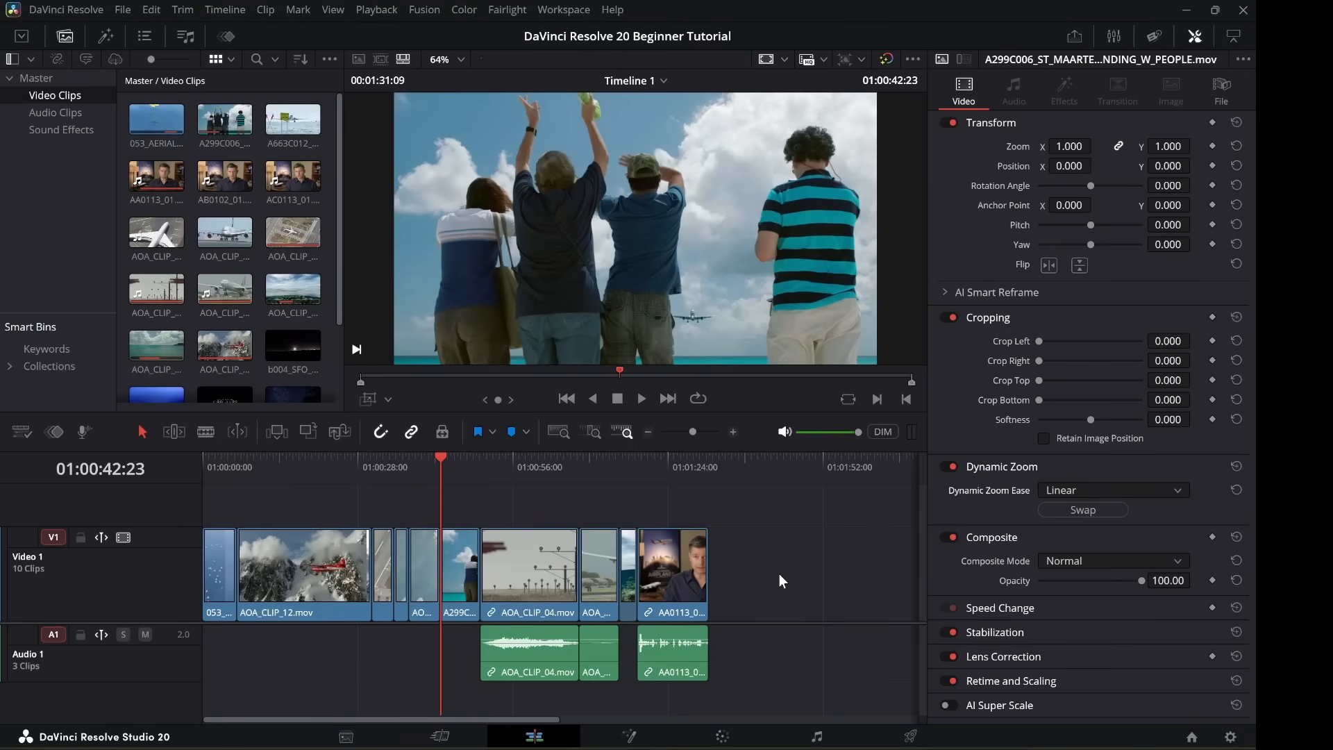
{"action": "left_click", "coordinate": [1082, 510]}
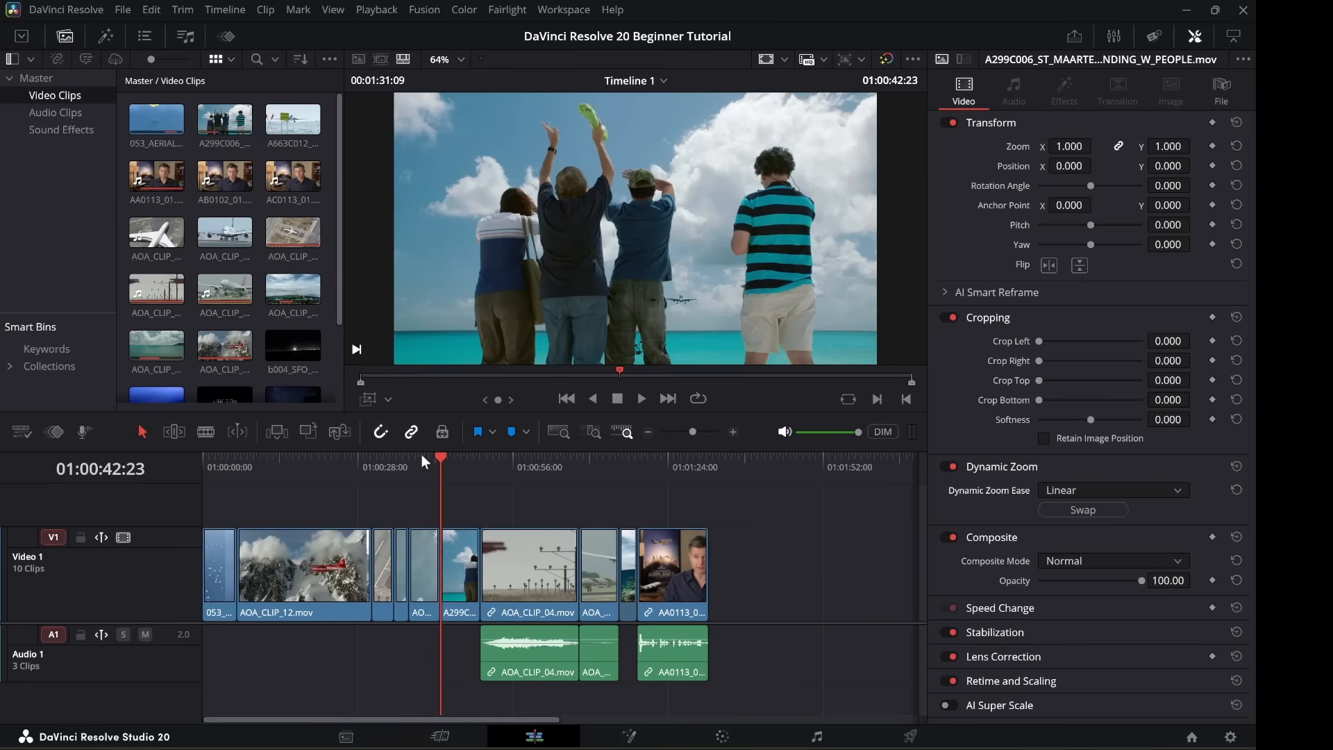
{"action": "key", "text": "space"}
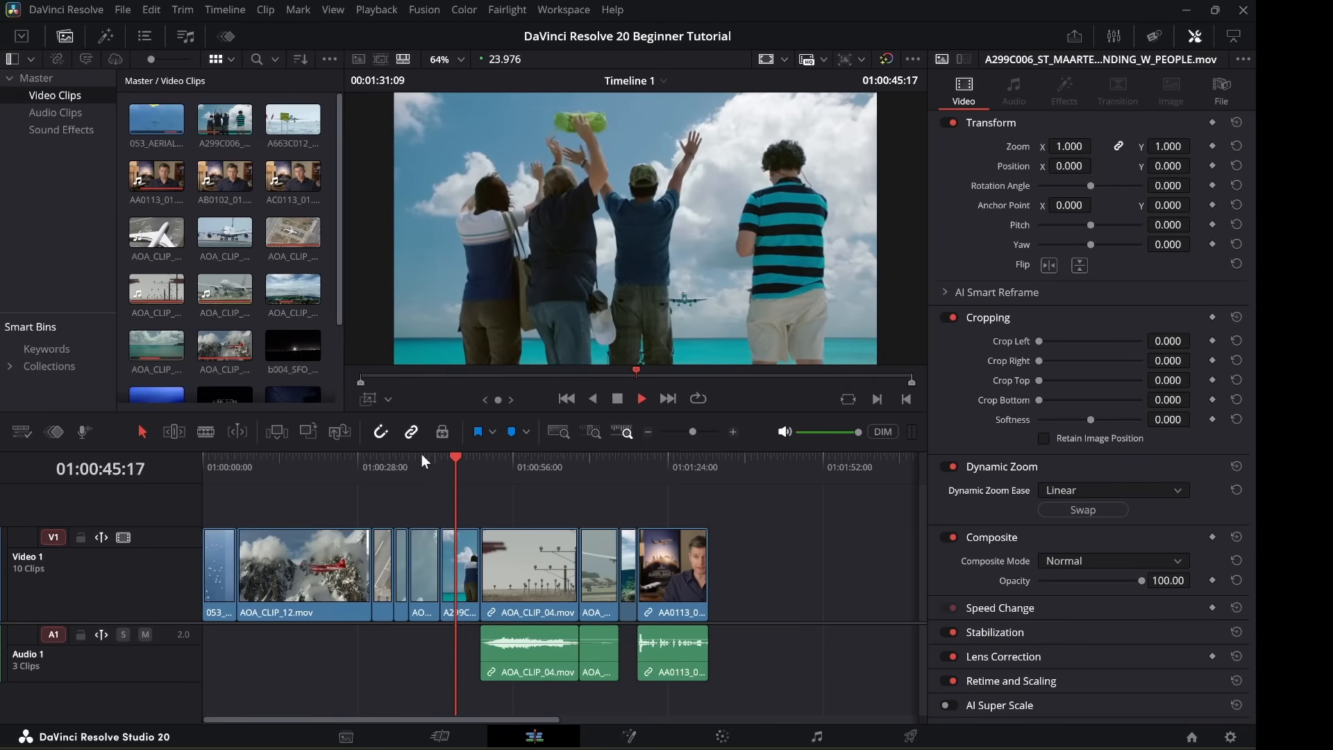
{"action": "key", "text": "space"}
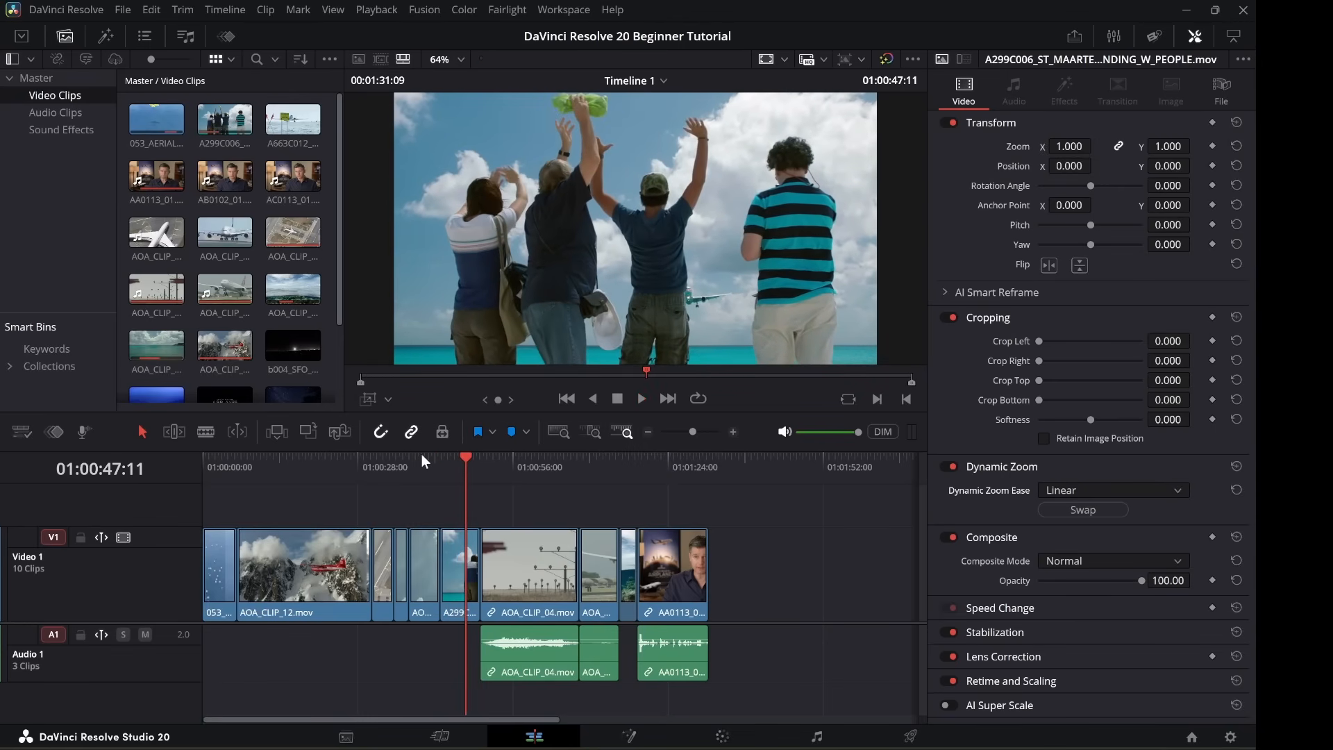
Switch off Dynamic Zoom on the beach waving clip so its framing is unzoomed.
{"action": "left_click", "coordinate": [948, 467]}
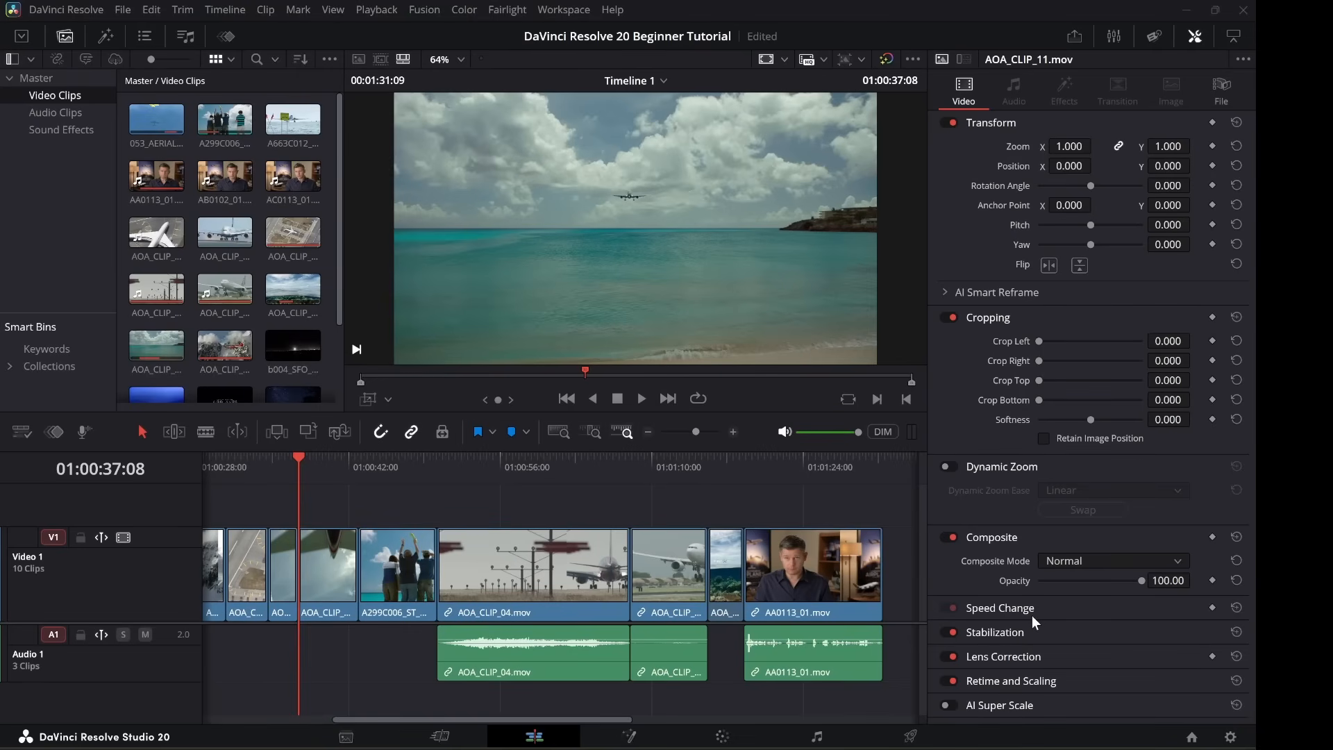
Set AOA_CLIP_11's speed to 200 and play the sped-up clip back from its start.
{"action": "left_click", "coordinate": [999, 608]}
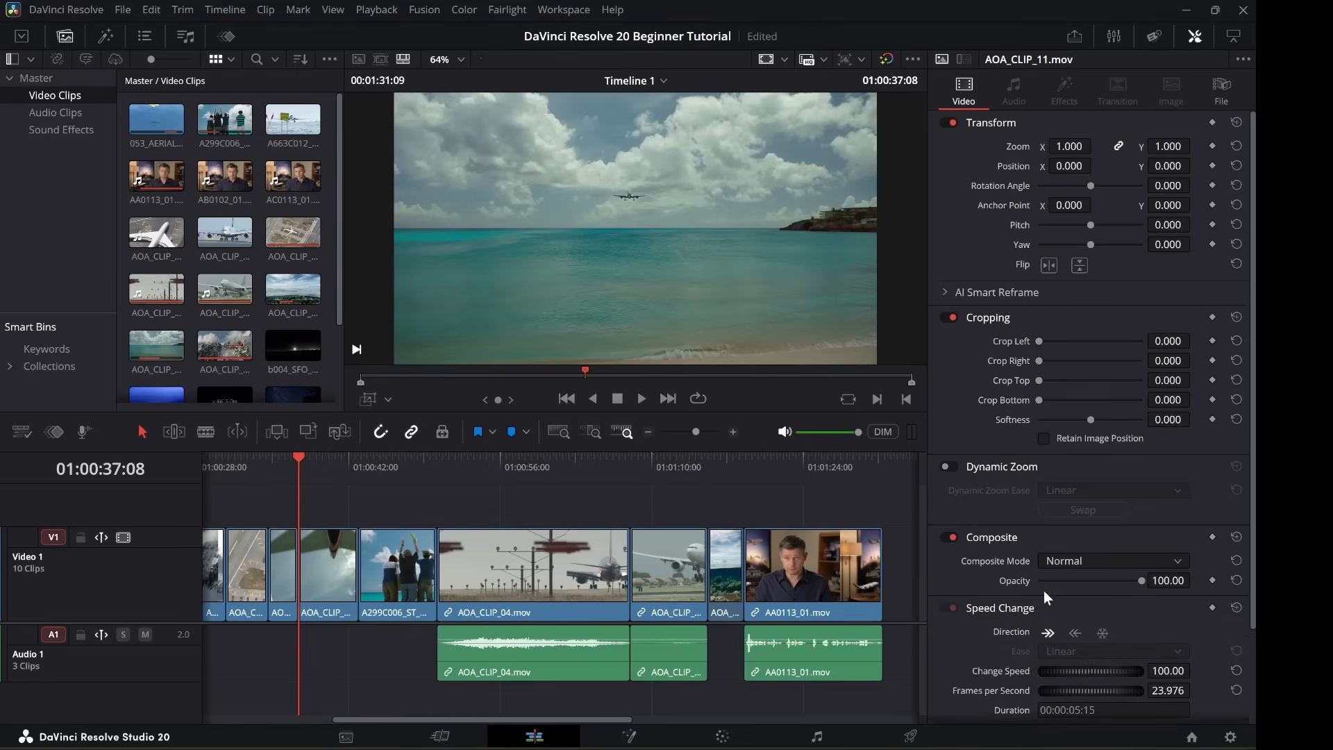
{"action": "scroll", "coordinate": [1110, 542], "scroll_direction": "down", "scroll_amount": 2}
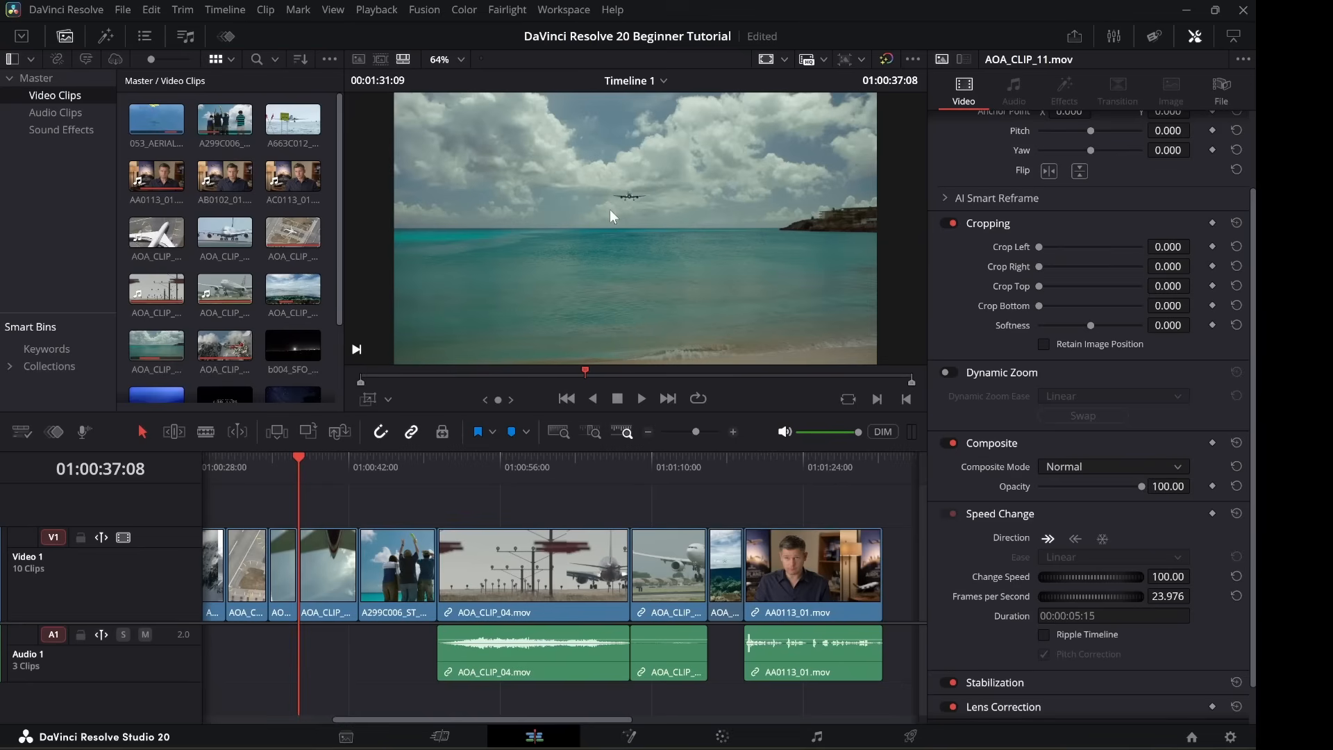
{"action": "left_click", "coordinate": [1168, 576]}
{"action": "key", "text": "BackSpace"}
{"action": "type", "text": "200"}
{"action": "key", "text": "Return"}
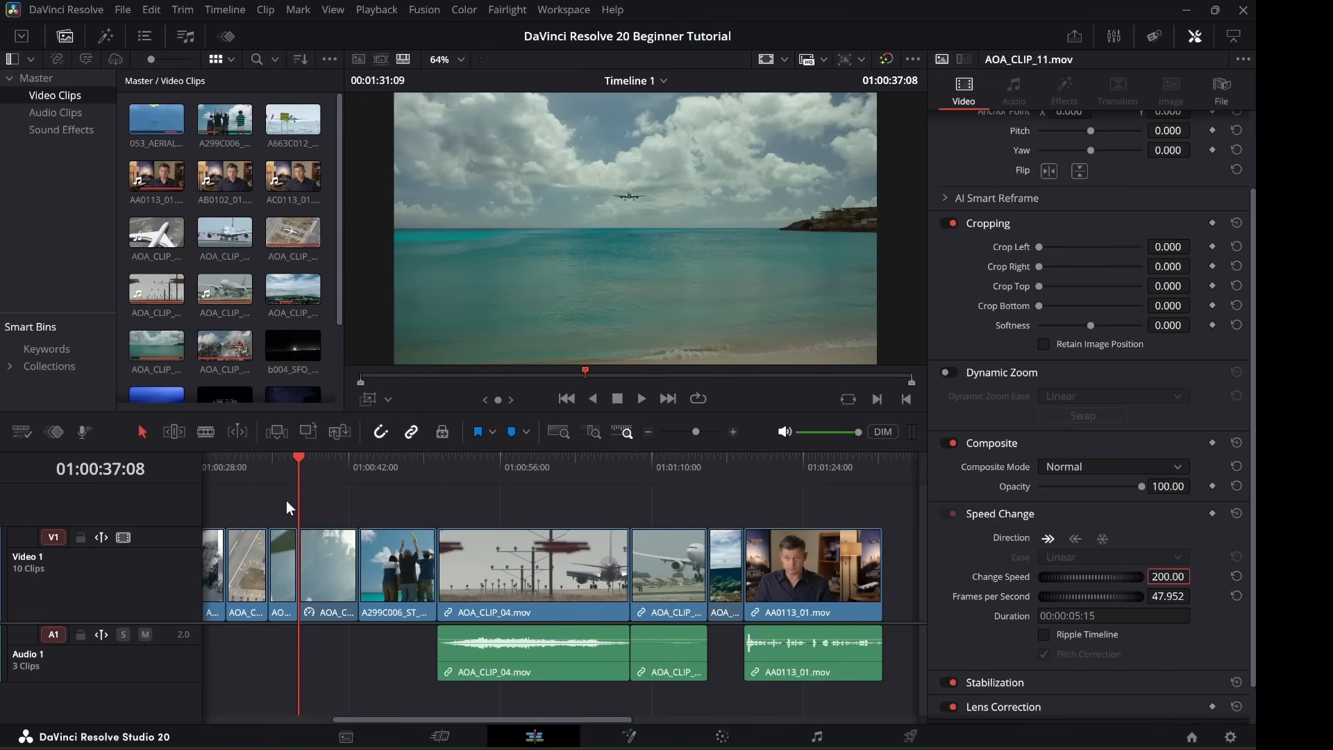
{"action": "key", "text": "space"}
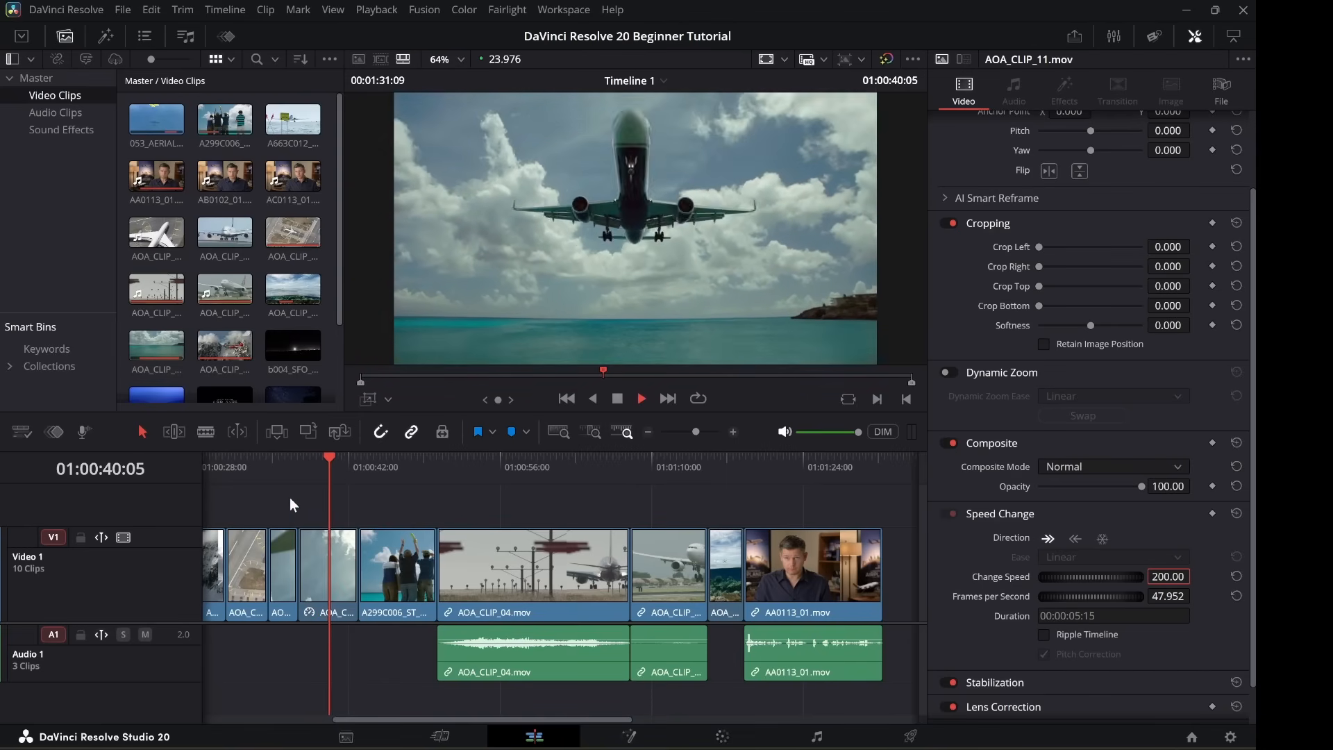
{"action": "key", "text": "space"}
{"action": "key", "text": "Up"}
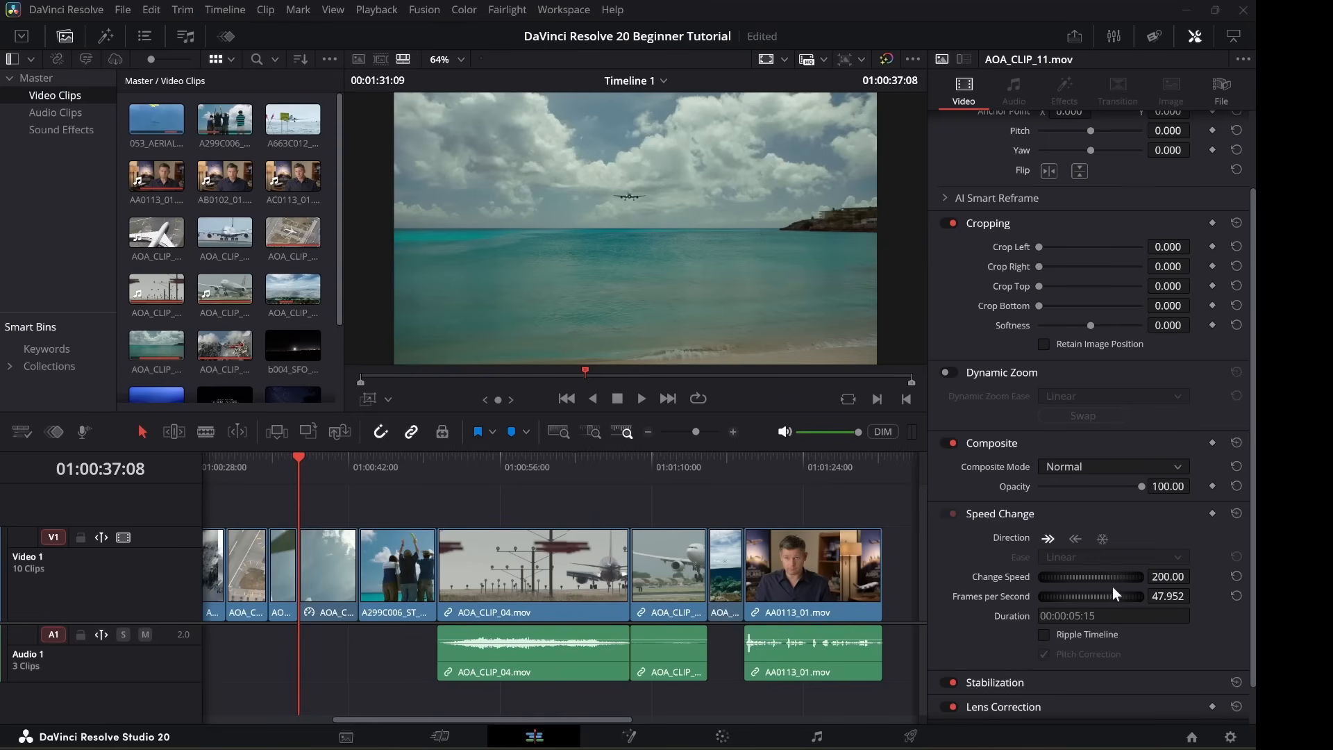
Reset the speed, drag it to 200 again, then return it to 100 at 23.976 fps.
{"action": "left_click", "coordinate": [1235, 577]}
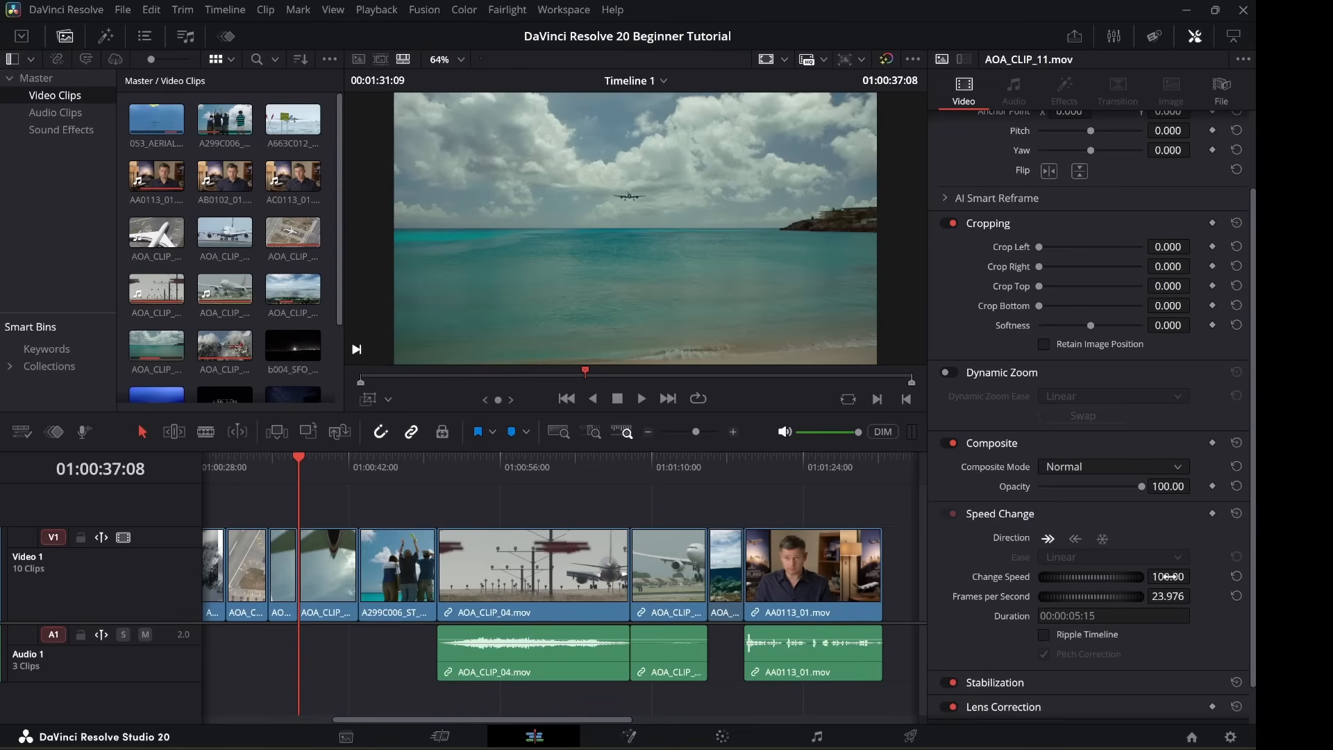
{"action": "left_click_drag", "start_coordinate": [1168, 577], "coordinate": [1223, 576]}
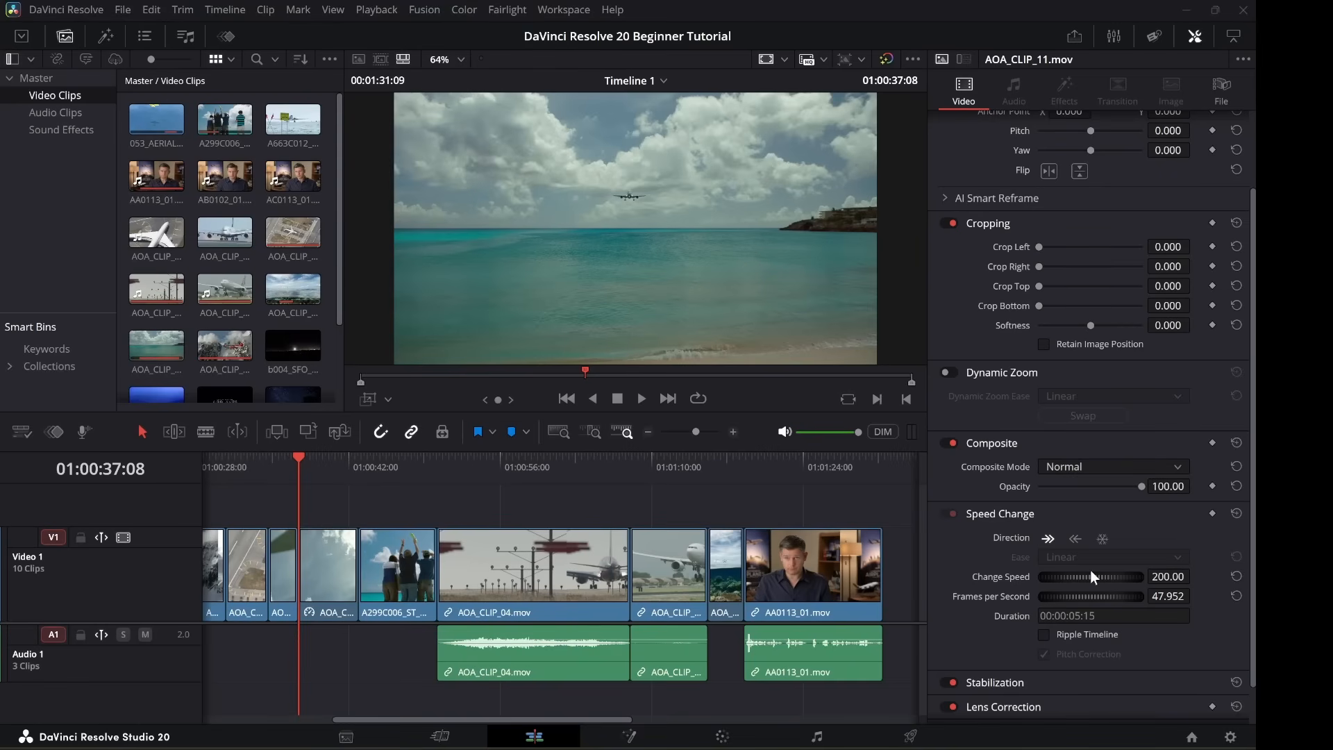
{"action": "double_click", "coordinate": [996, 576]}
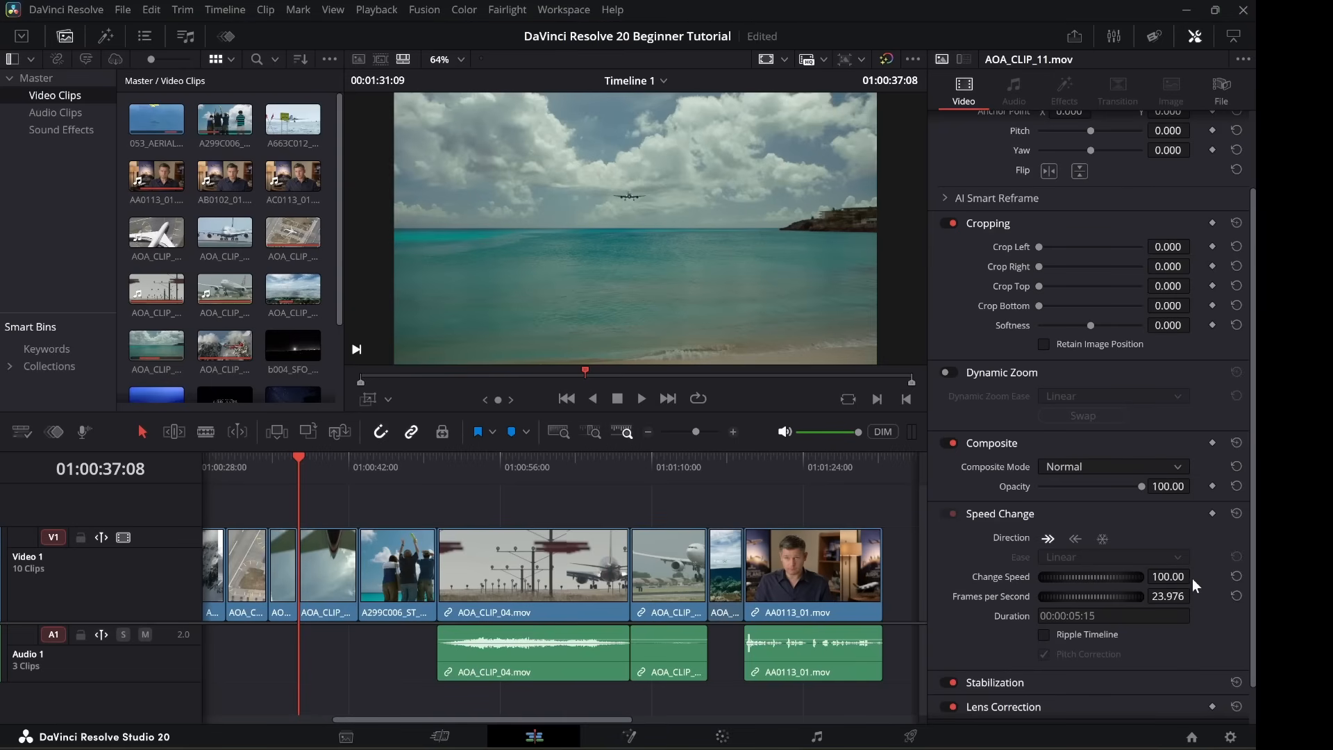
{"action": "scroll", "coordinate": [1090, 604], "scroll_direction": "down", "scroll_amount": 1}
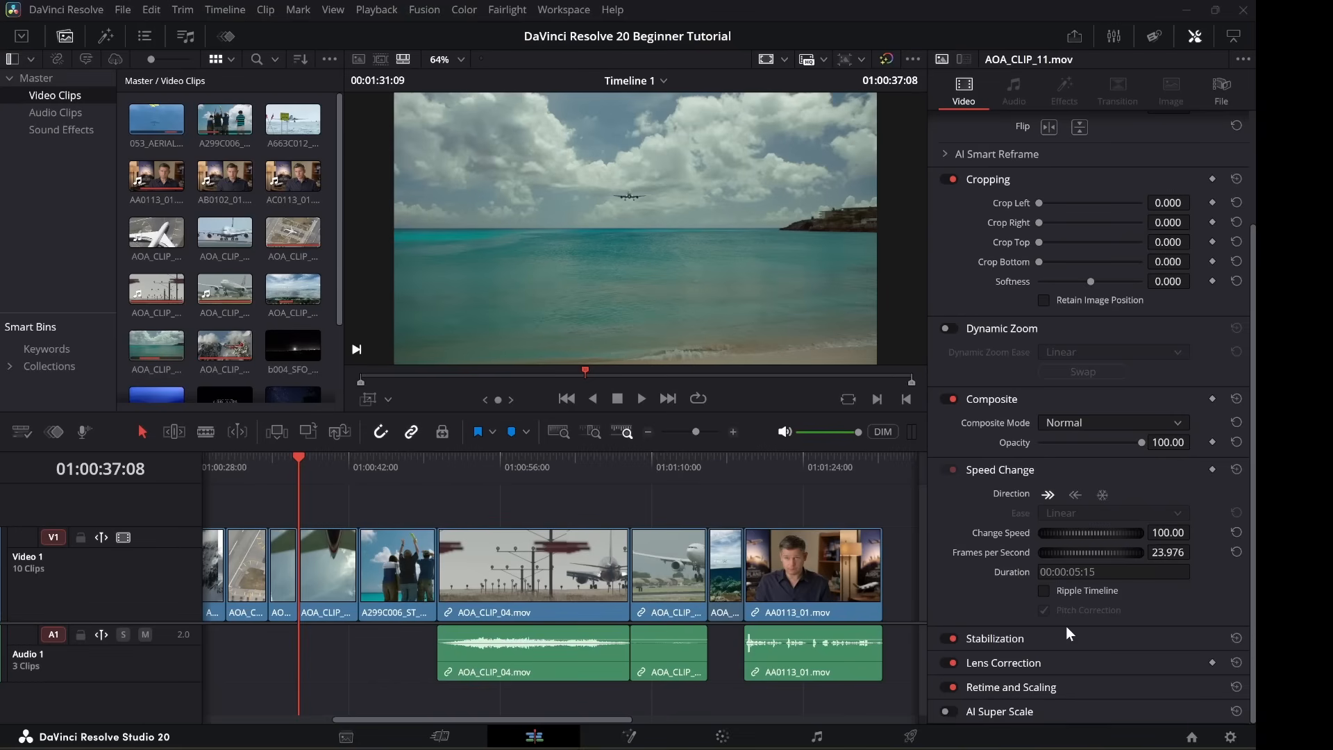
Expand Stabilization (Perspective, Cropping Ratio 0.500, Smooth 0.250) and AI Super Scale for AOA_CLIP_04.
{"action": "left_click", "coordinate": [1000, 638]}
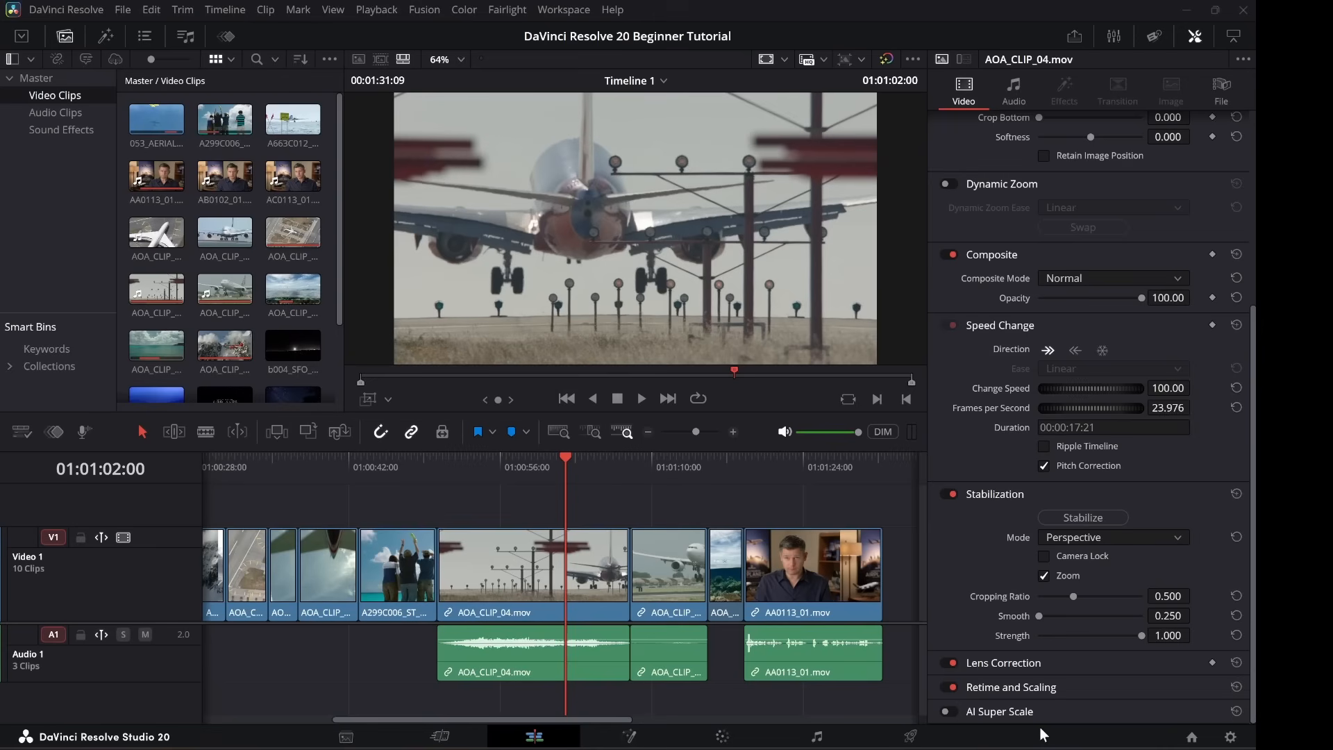
{"action": "left_click", "coordinate": [1000, 712]}
{"action": "scroll", "coordinate": [1054, 640], "scroll_direction": "down", "scroll_amount": 2}
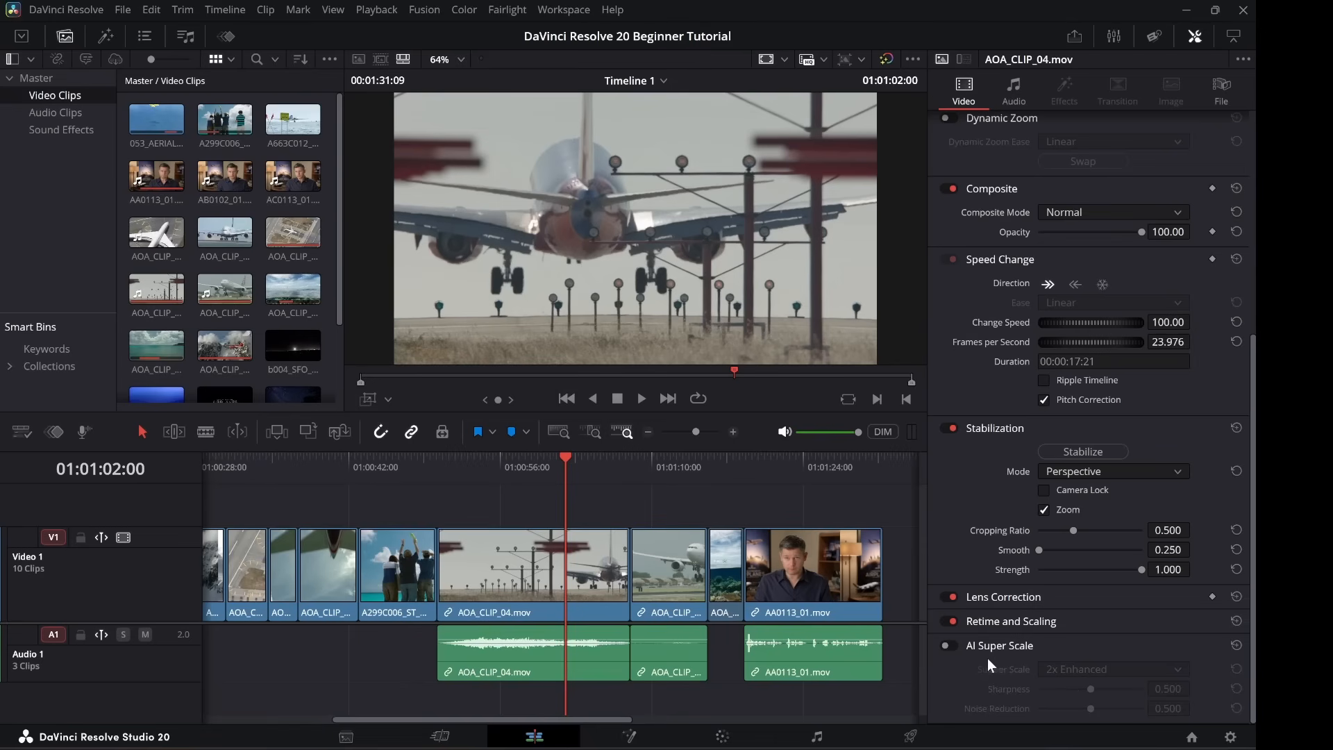
Enable AI Super Scale on AOA_CLIP_04 and keep the 2x Enhanced factor.
{"action": "left_click", "coordinate": [945, 646]}
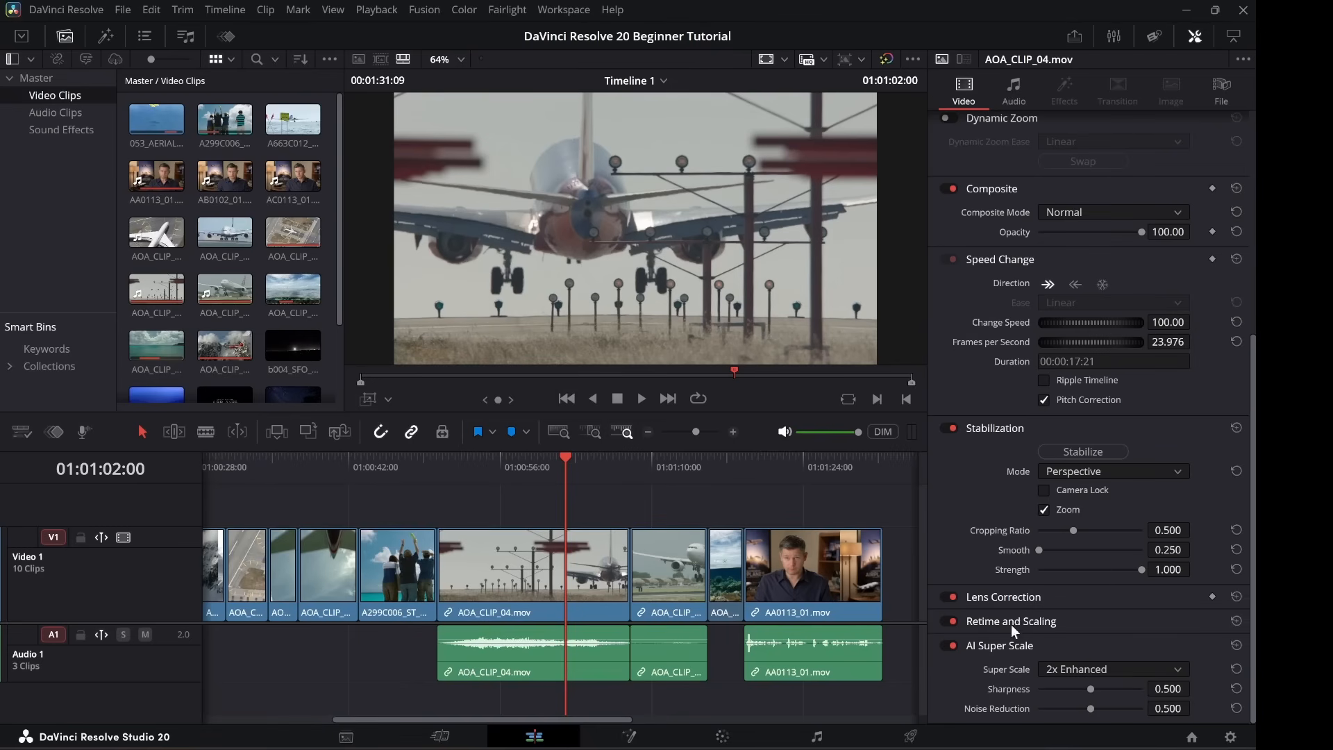
{"action": "left_click", "coordinate": [1176, 669]}
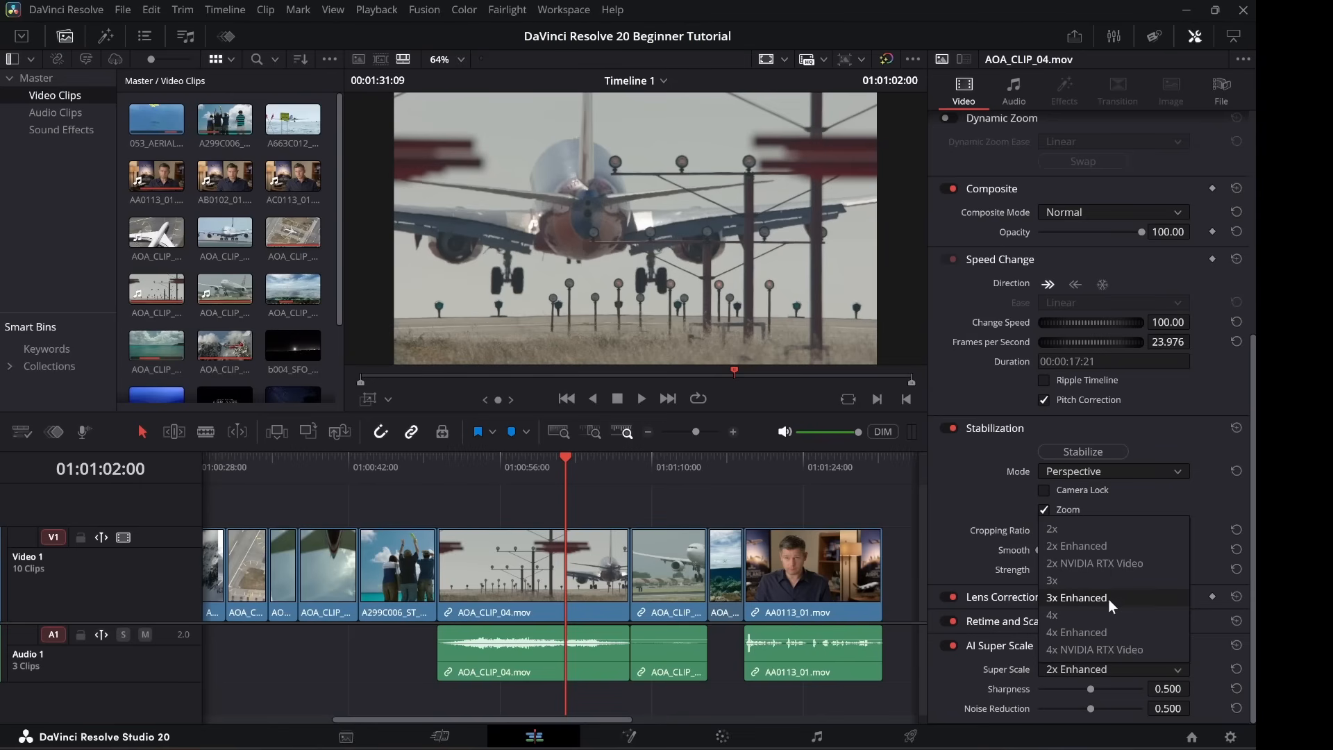
{"action": "left_click", "coordinate": [964, 664]}
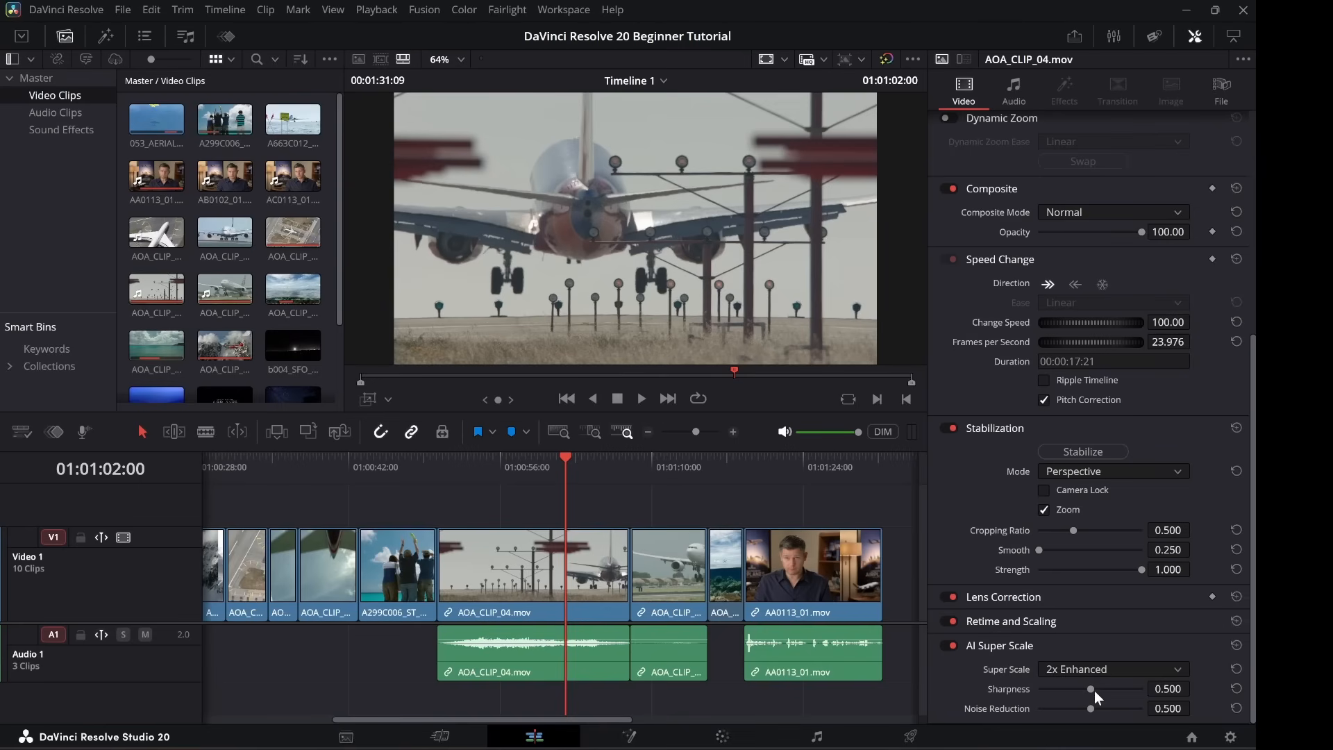
{"action": "scroll", "coordinate": [767, 510], "scroll_direction": "right", "scroll_amount": 1}
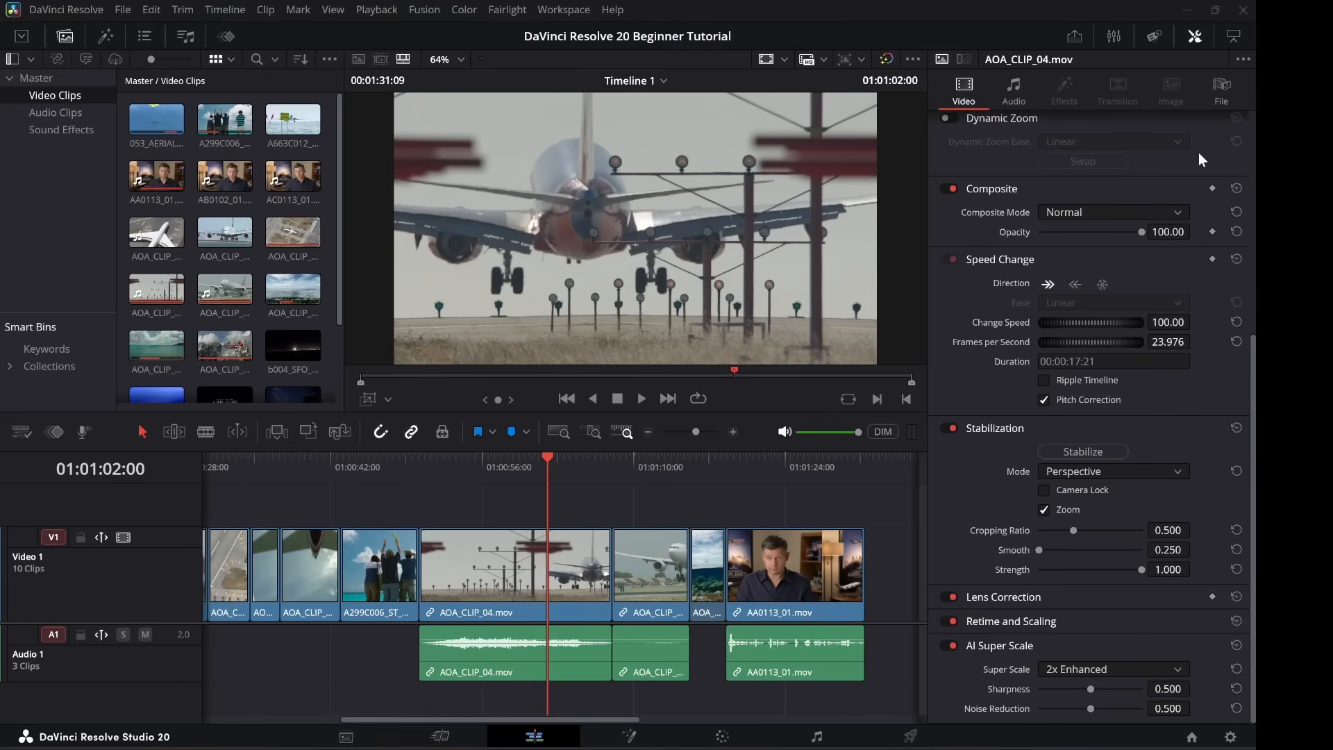
Widen the timeline to full width, zoom it to fit the whole edit, and show the Effects library.
{"action": "left_click", "coordinate": [1232, 36]}
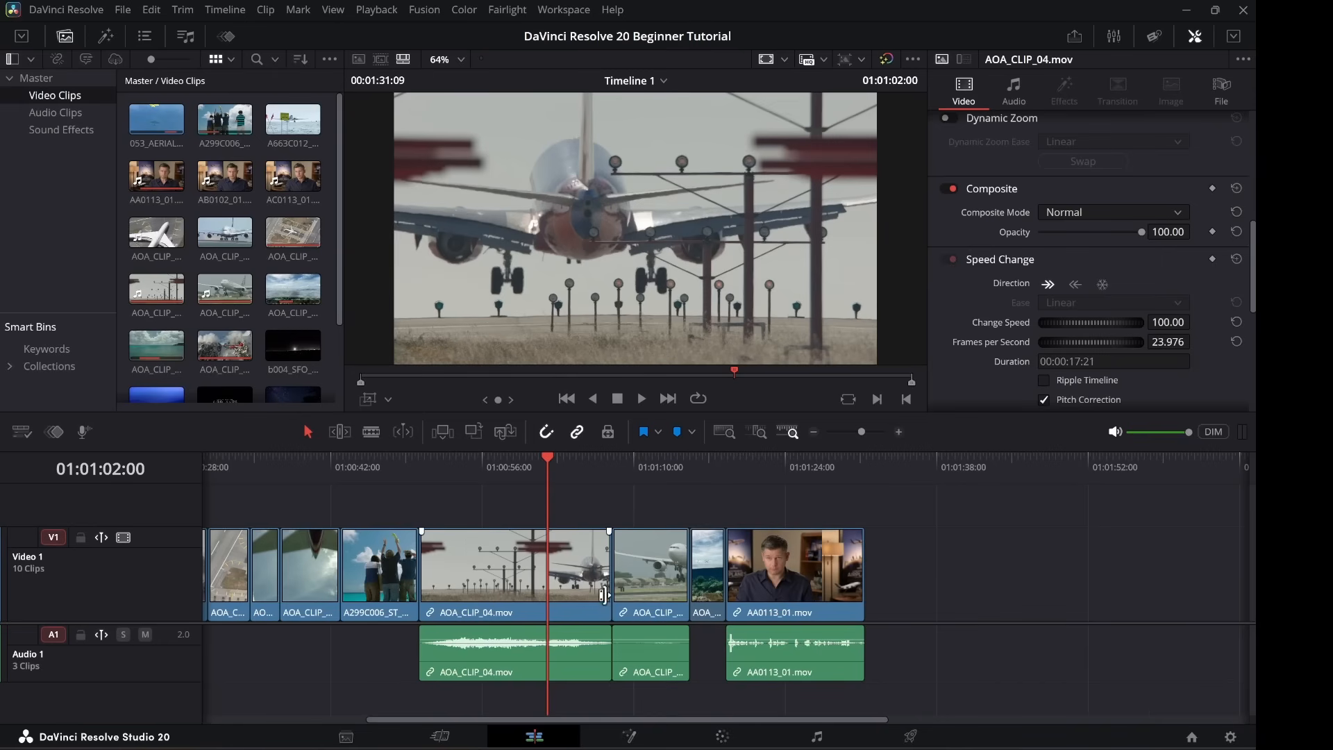
{"action": "left_click", "coordinate": [722, 433]}
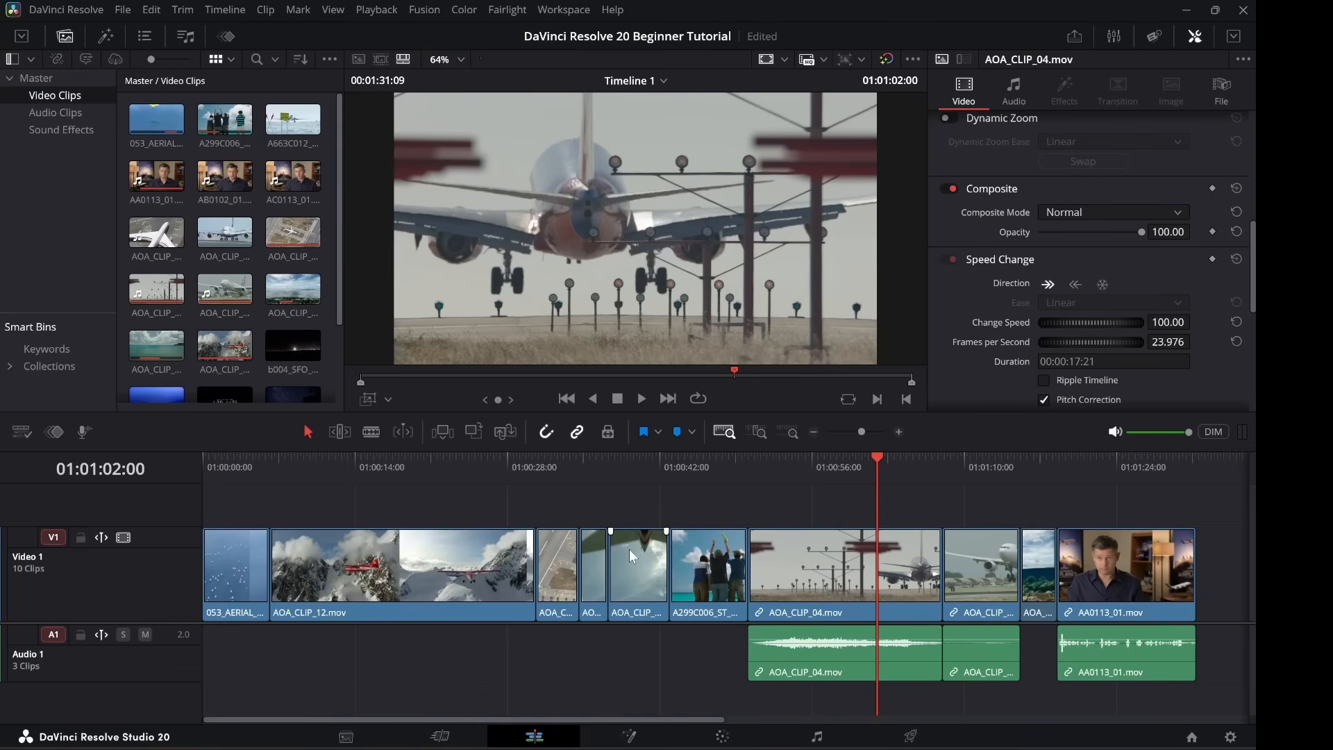
{"action": "left_click", "coordinate": [102, 39]}
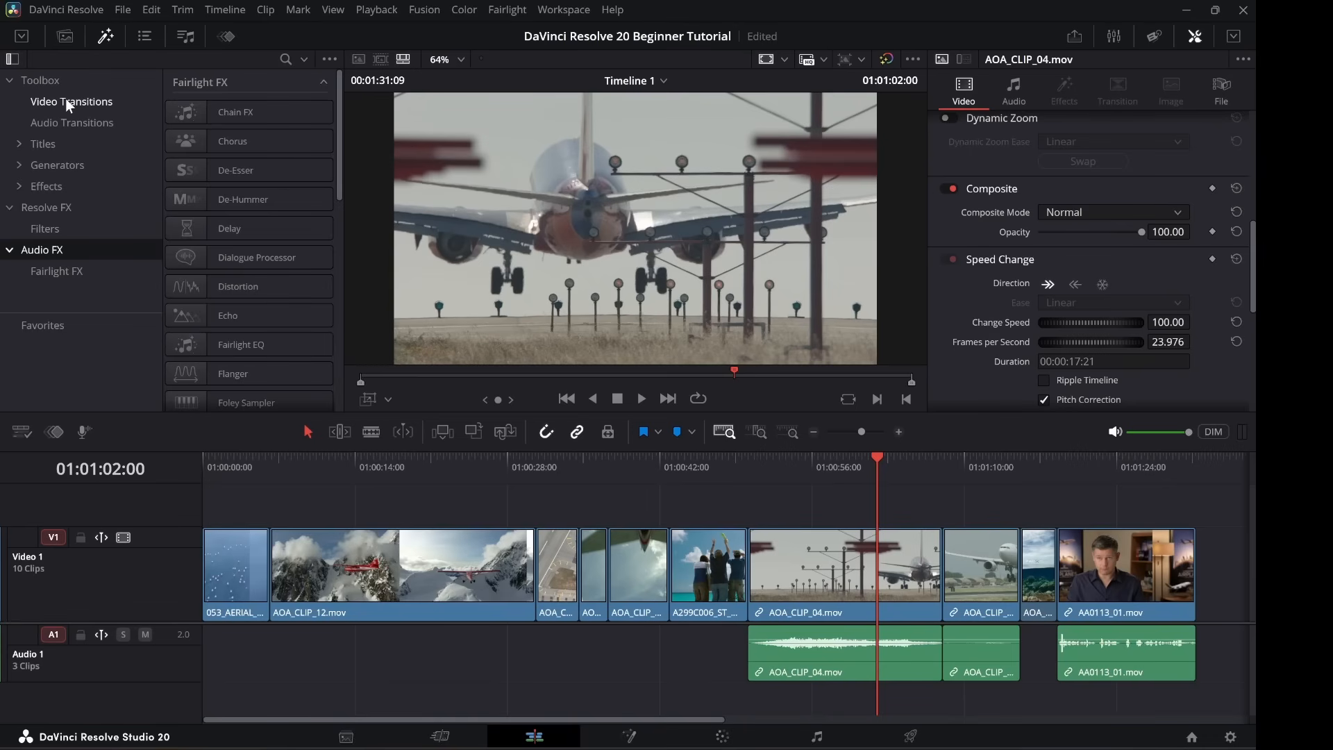
List the Video Transitions and place the playhead on the next edit point.
{"action": "left_click", "coordinate": [66, 99]}
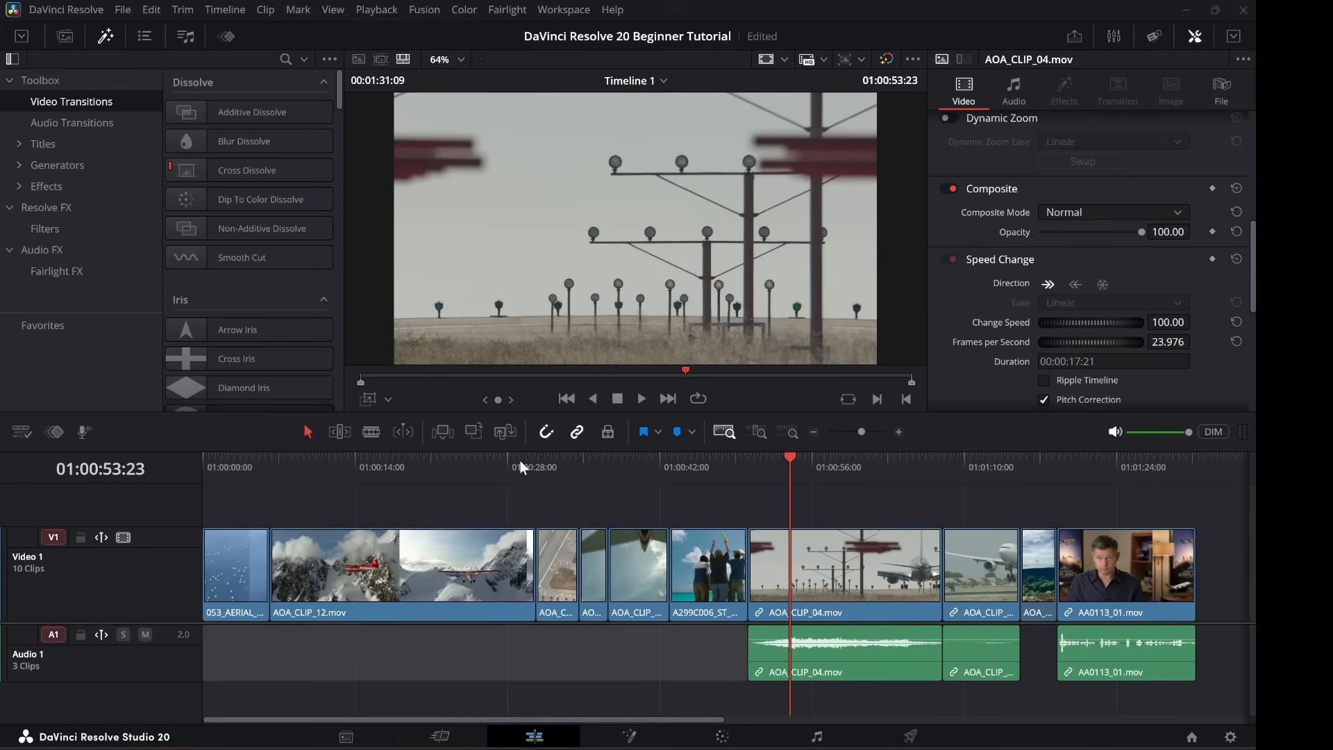
{"action": "left_click", "coordinate": [520, 459]}
{"action": "key", "text": "Down"}
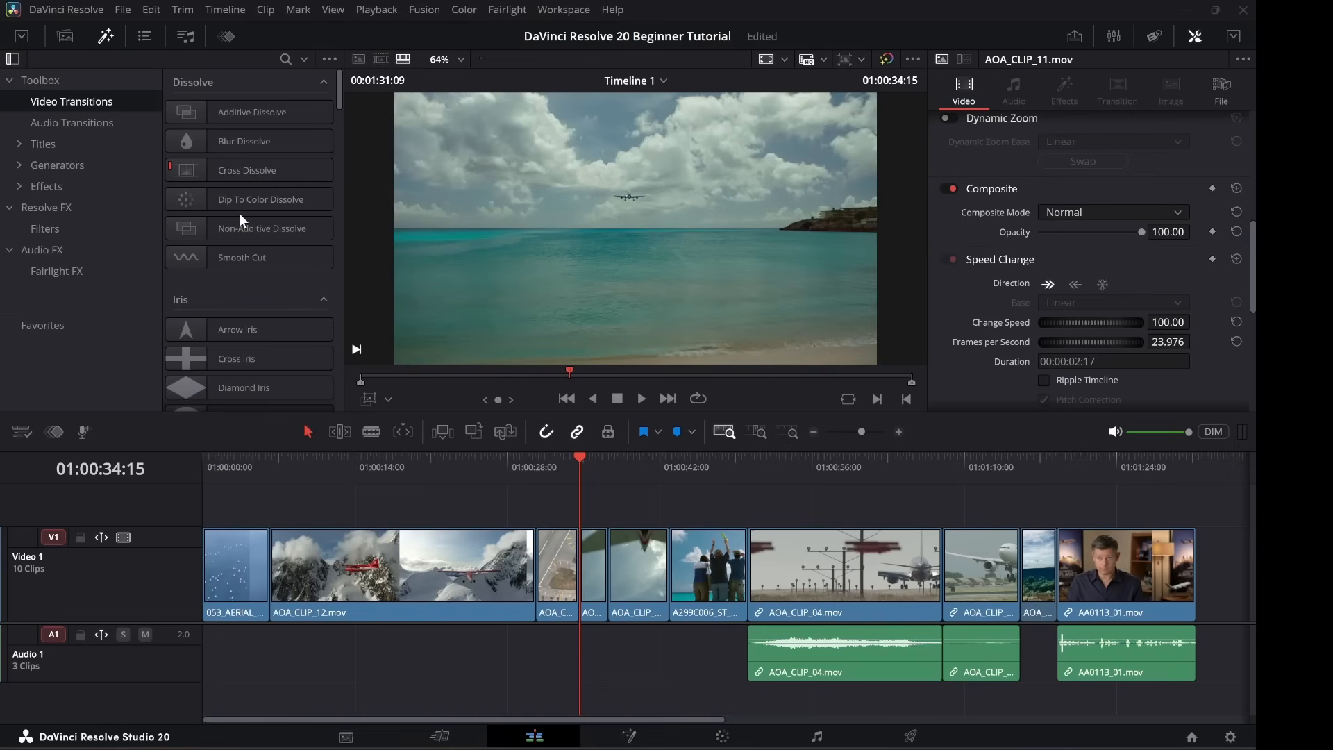
Scroll through the Video Transitions list to preview the dissolves and other transition types.
{"action": "scroll", "coordinate": [239, 215], "scroll_direction": "down", "scroll_amount": 3}
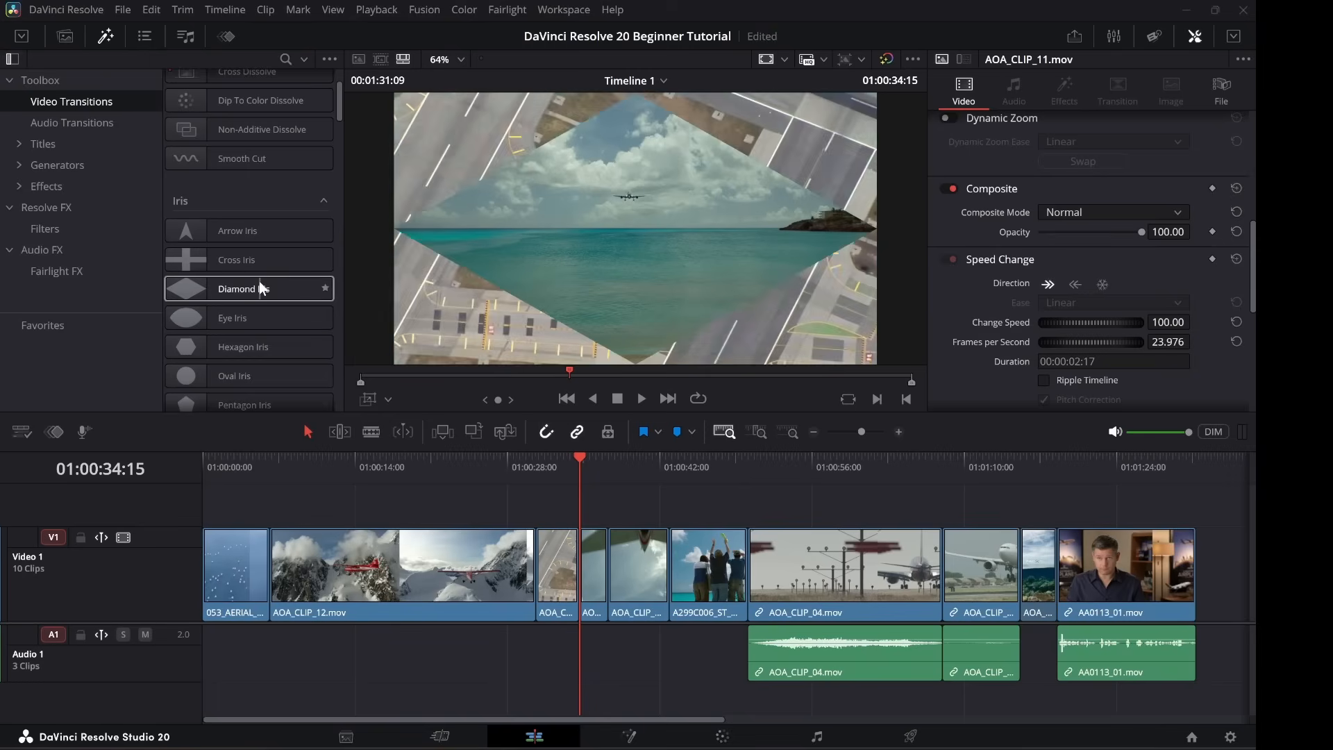
{"action": "scroll", "coordinate": [263, 285], "scroll_direction": "down", "scroll_amount": 4}
{"action": "scroll", "coordinate": [265, 284], "scroll_direction": "down", "scroll_amount": 6}
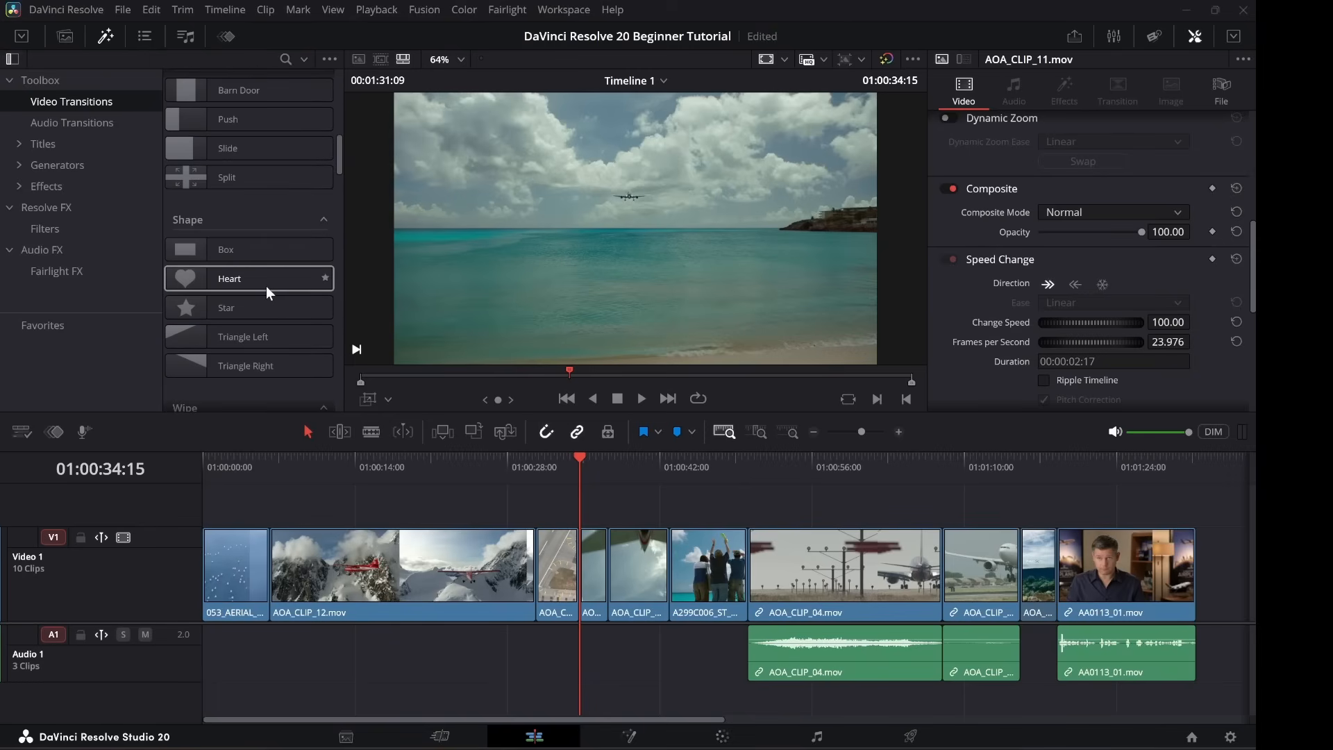
{"action": "scroll", "coordinate": [267, 287], "scroll_direction": "down", "scroll_amount": 1}
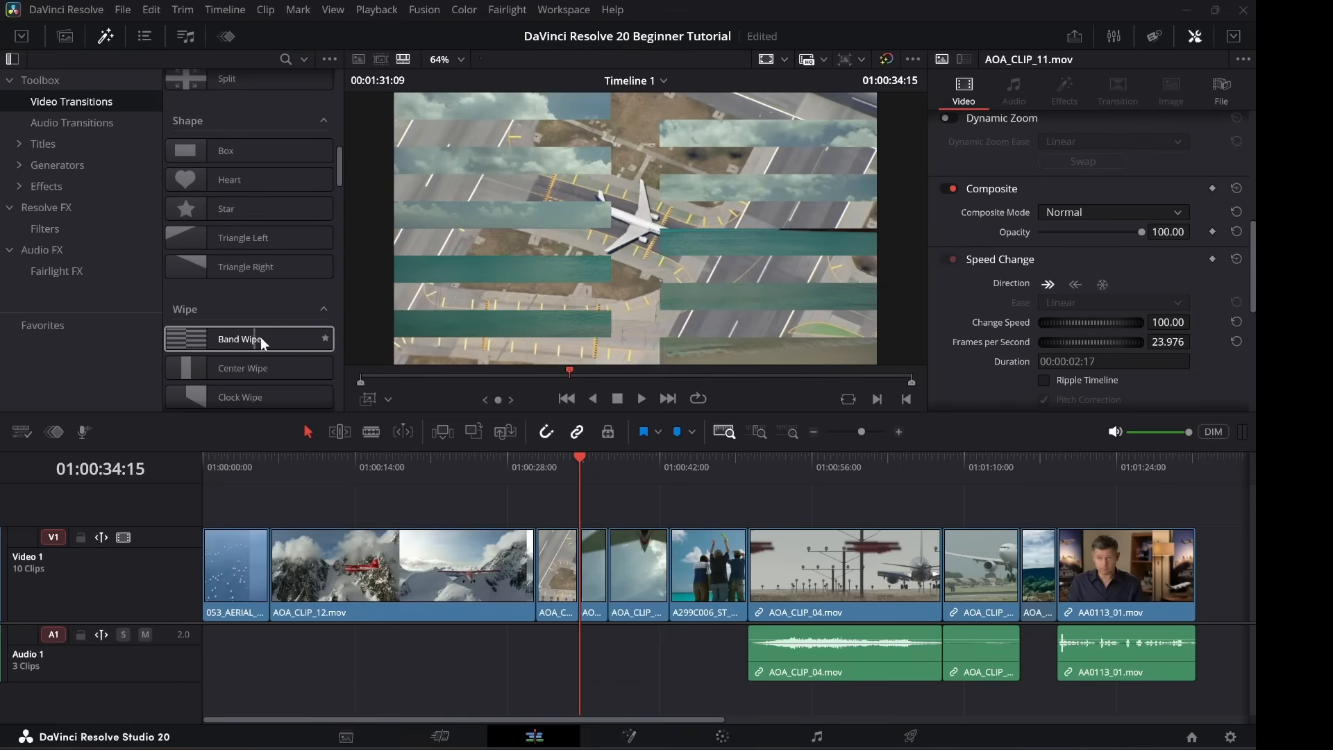
{"action": "scroll", "coordinate": [247, 292], "scroll_direction": "down", "scroll_amount": 2}
{"action": "scroll", "coordinate": [250, 272], "scroll_direction": "down", "scroll_amount": 1}
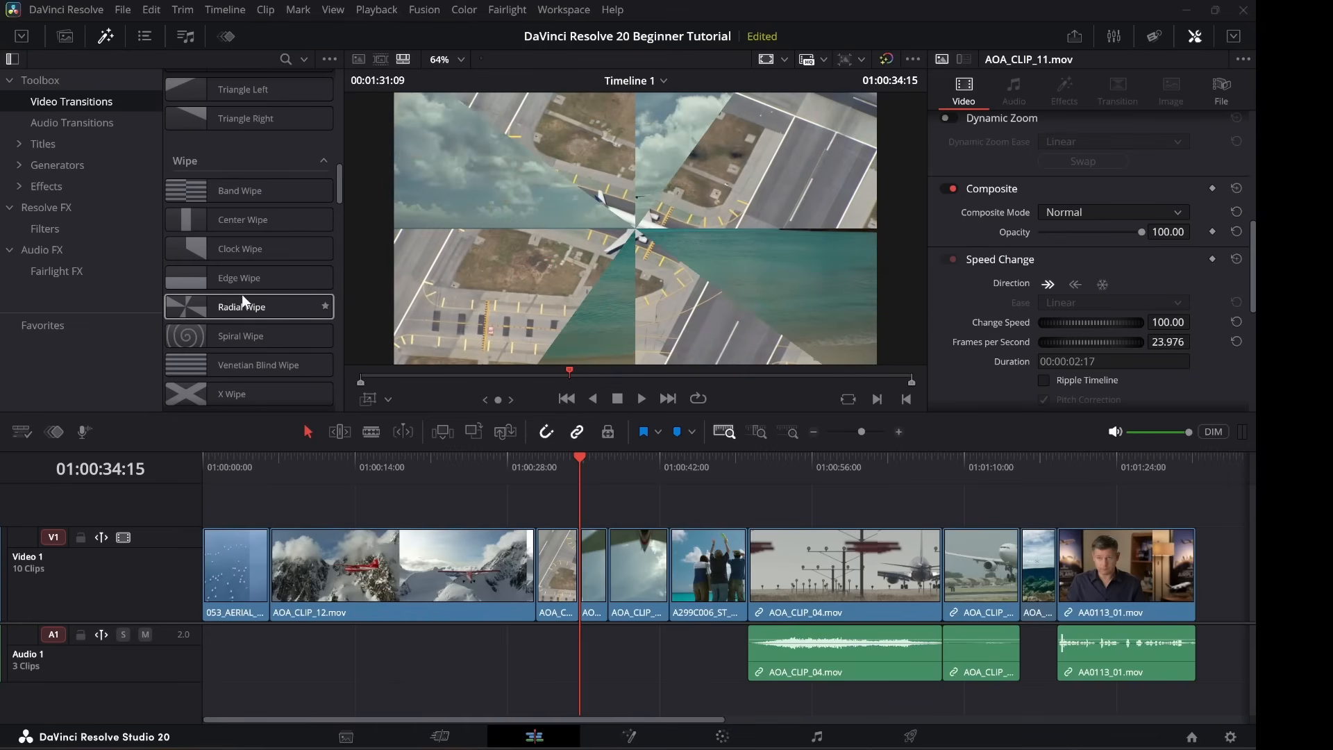
{"action": "scroll", "coordinate": [232, 278], "scroll_direction": "down", "scroll_amount": 1}
{"action": "scroll", "coordinate": [236, 272], "scroll_direction": "down", "scroll_amount": 1}
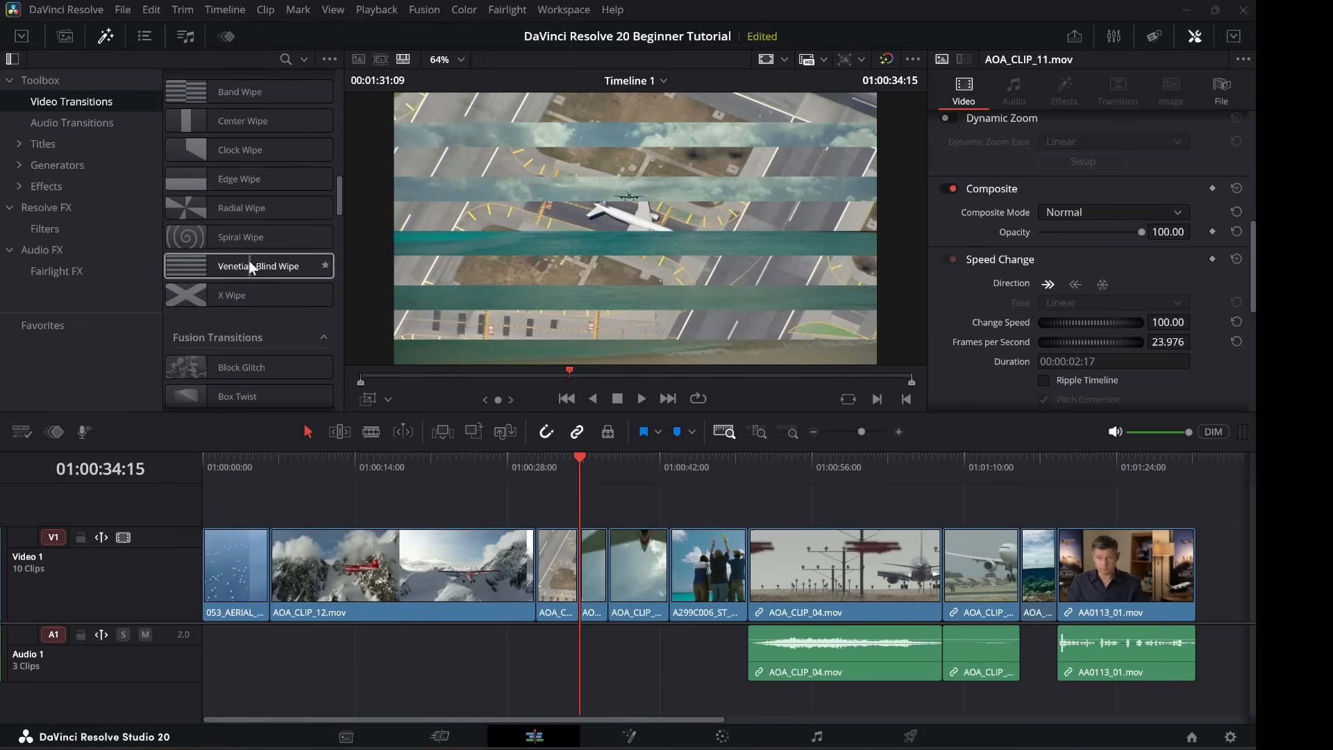
{"action": "scroll", "coordinate": [250, 267], "scroll_direction": "down", "scroll_amount": 1}
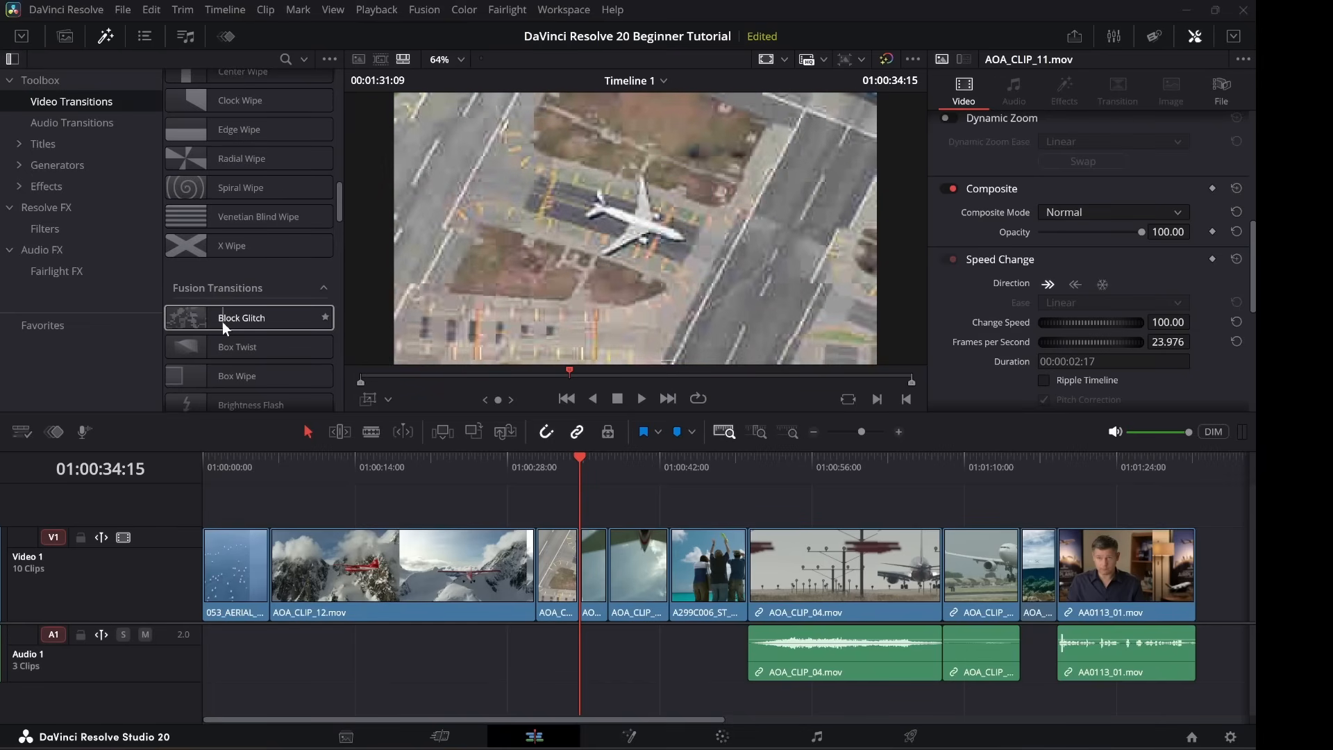
{"action": "scroll", "coordinate": [218, 325], "scroll_direction": "down", "scroll_amount": 3}
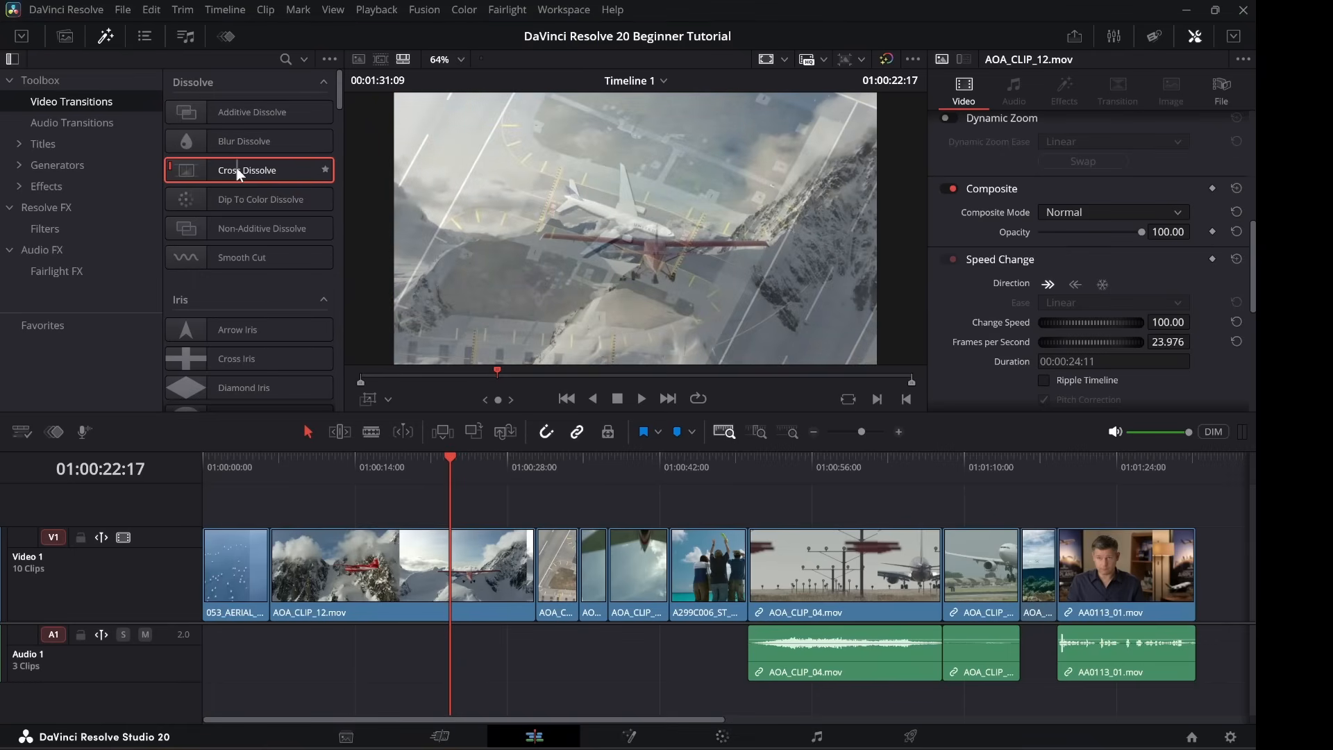
Drop a Cross Dissolve onto the V1 cut just before AOA_CLIP_11.
{"action": "left_click_drag", "start_coordinate": [238, 168], "coordinate": [569, 577]}
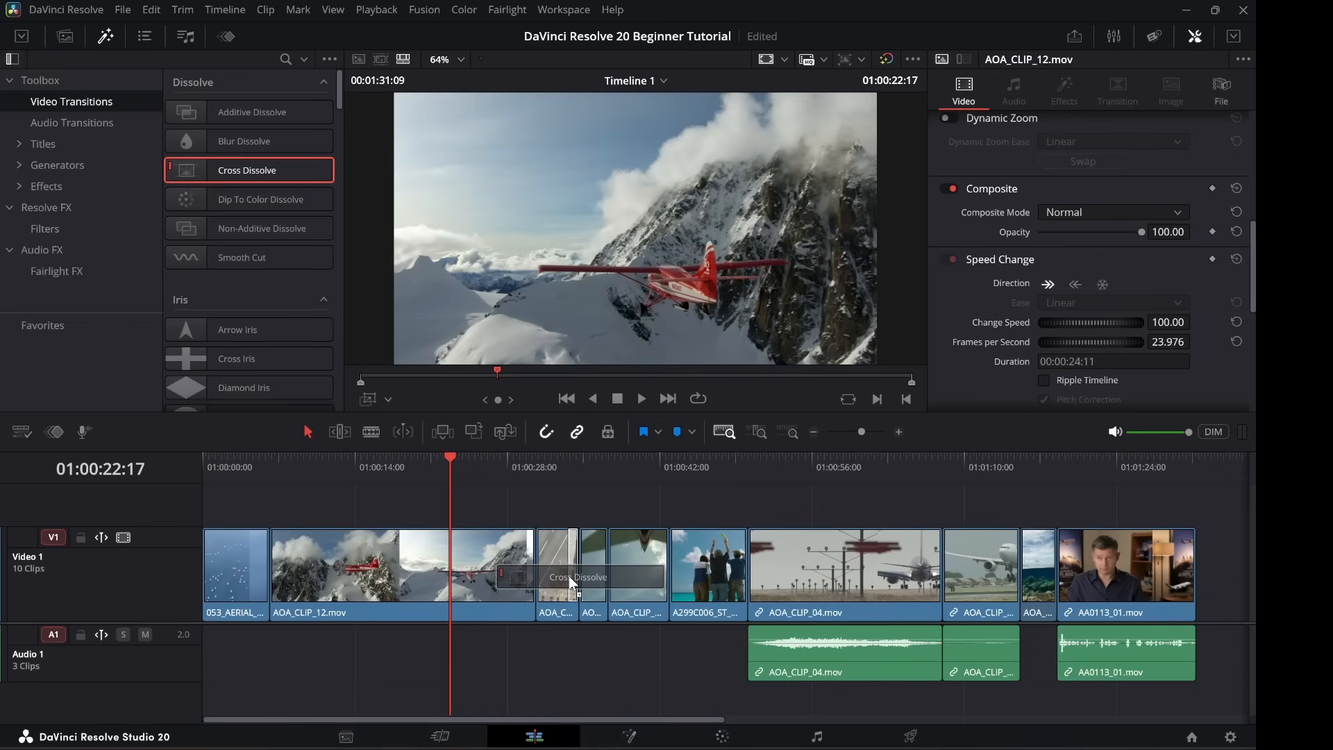
{"action": "left_click_drag", "start_coordinate": [568, 576], "coordinate": [606, 585]}
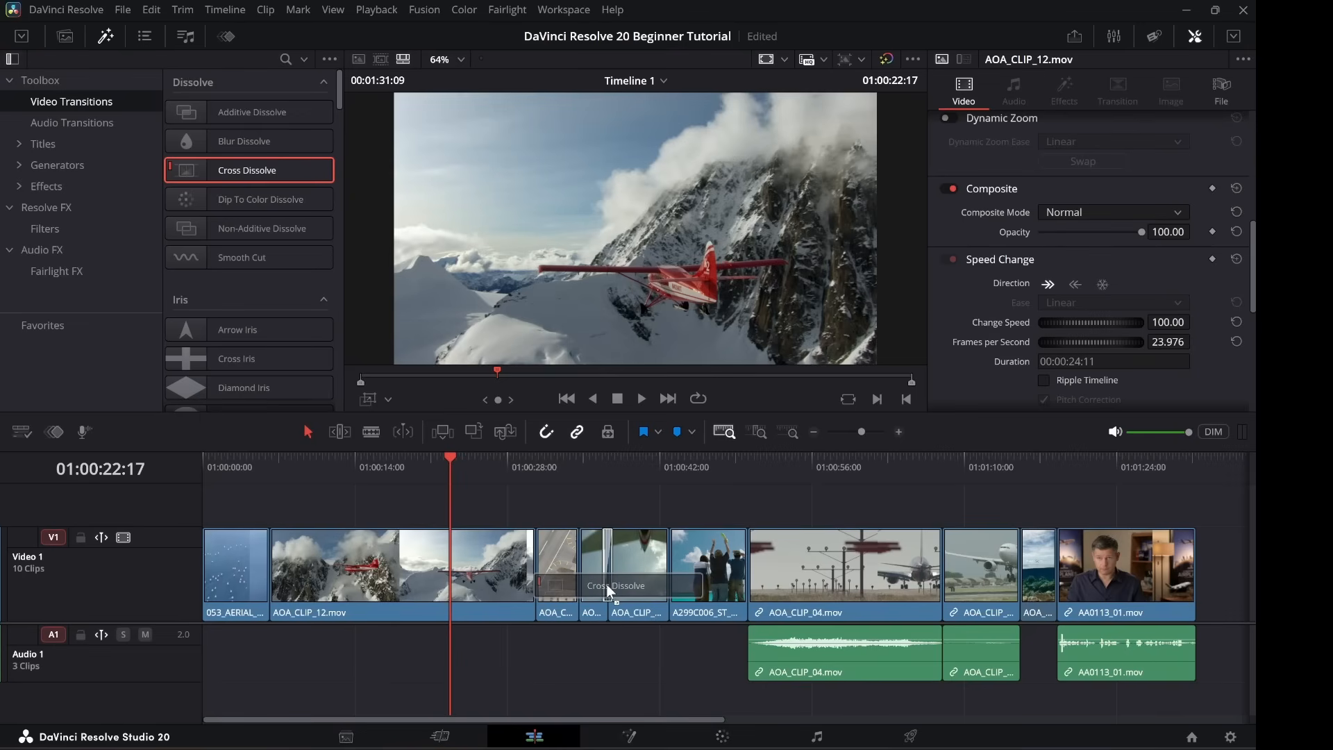
{"action": "left_click_drag", "start_coordinate": [607, 587], "coordinate": [606, 587]}
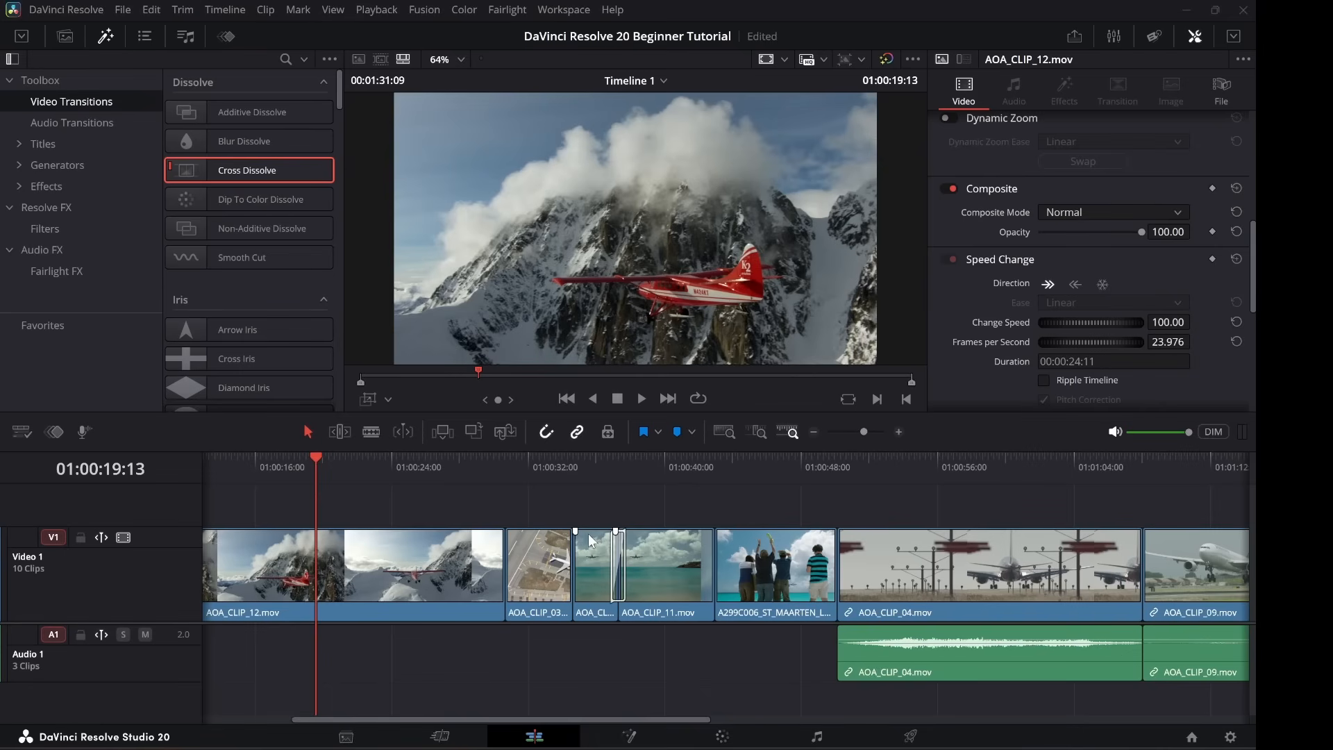
{"action": "left_click", "coordinate": [494, 560]}
{"action": "left_click", "coordinate": [515, 561]}
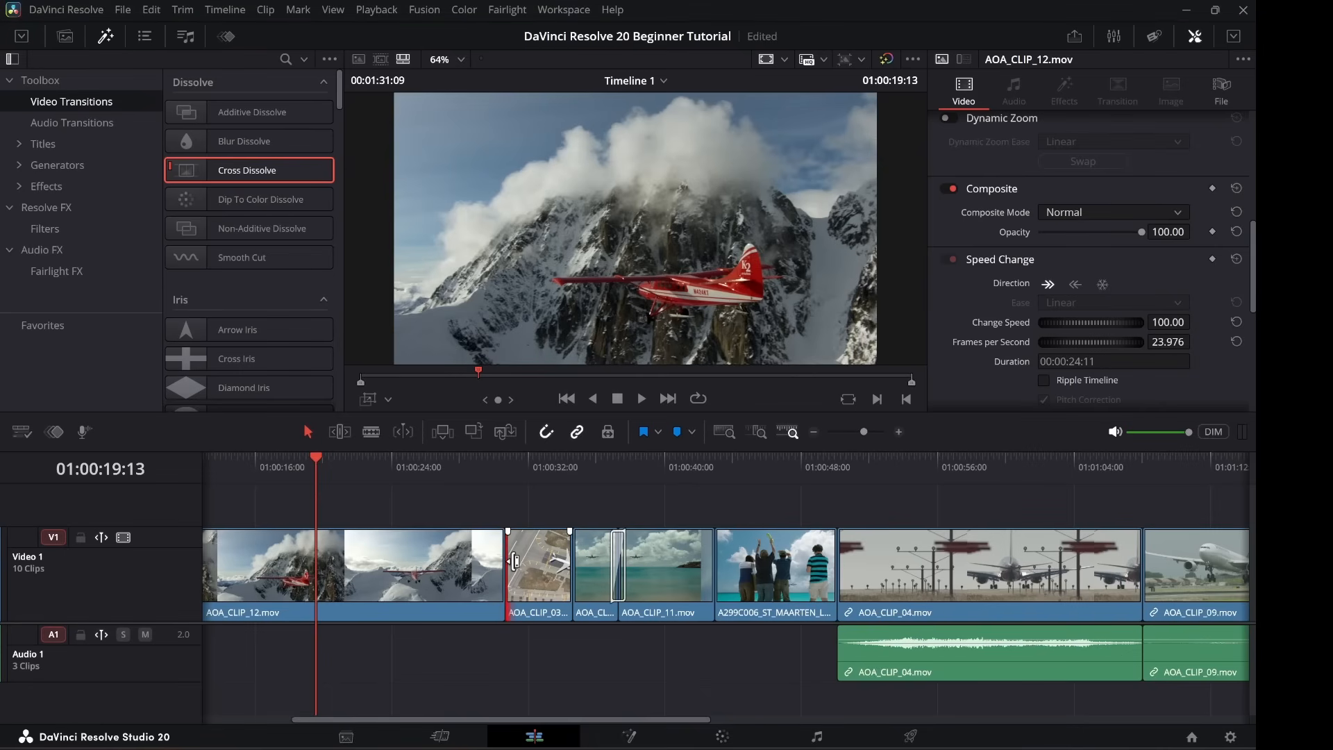
{"action": "left_click", "coordinate": [1132, 566]}
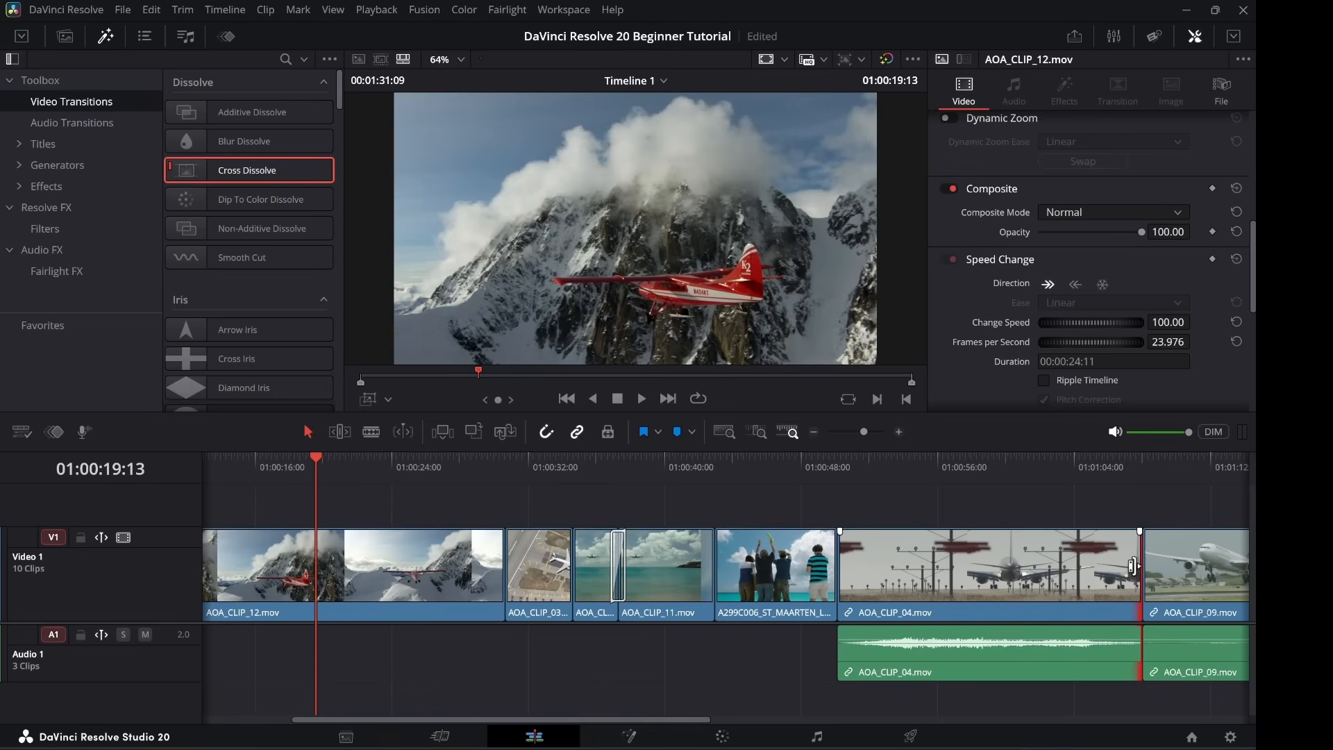
{"action": "left_click", "coordinate": [1153, 567]}
{"action": "left_click", "coordinate": [1132, 568]}
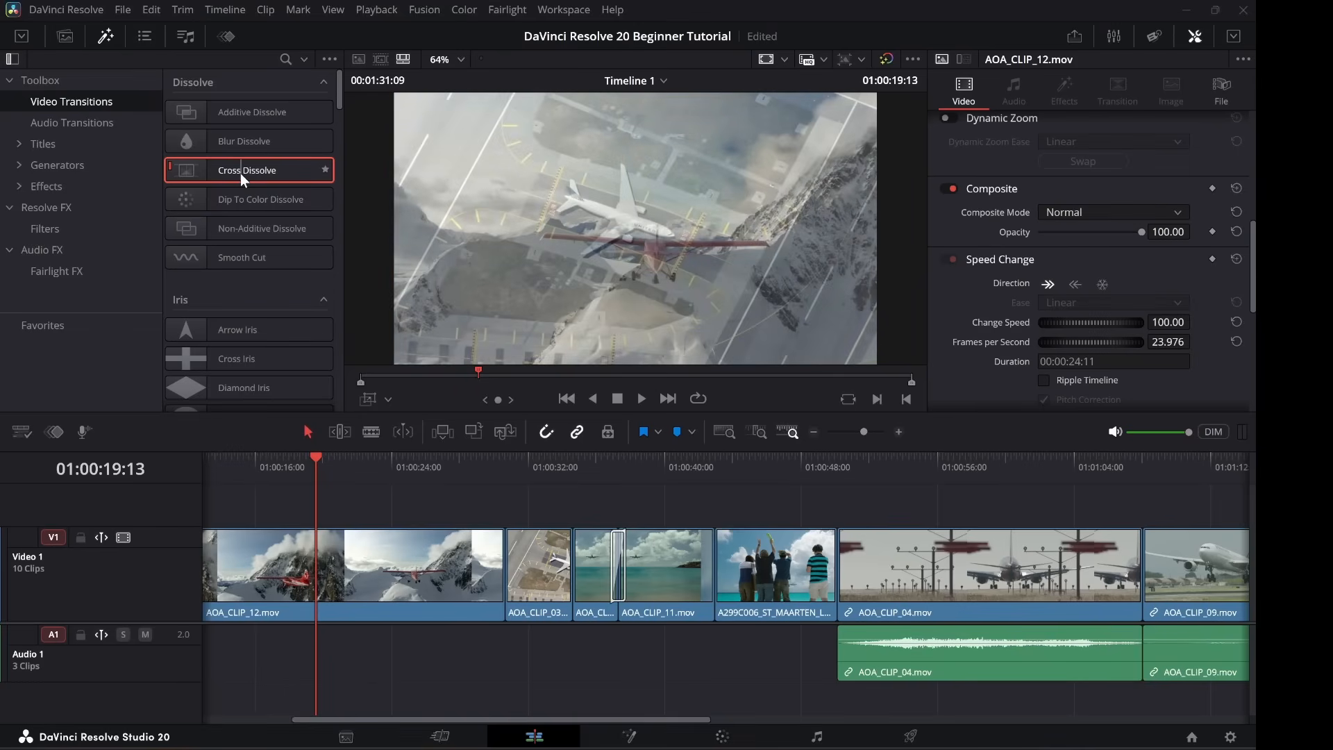
{"action": "mouse_move", "coordinate": [241, 173]}
{"action": "left_mouse_down"}
{"action": "mouse_move", "coordinate": [357, 352]}
{"action": "mouse_move", "coordinate": [443, 564]}
{"action": "mouse_move", "coordinate": [496, 576]}
{"action": "mouse_move", "coordinate": [956, 559]}
{"action": "mouse_move", "coordinate": [1139, 577]}
{"action": "mouse_move", "coordinate": [235, 141]}
{"action": "mouse_move", "coordinate": [226, 179]}
{"action": "left_mouse_up"}
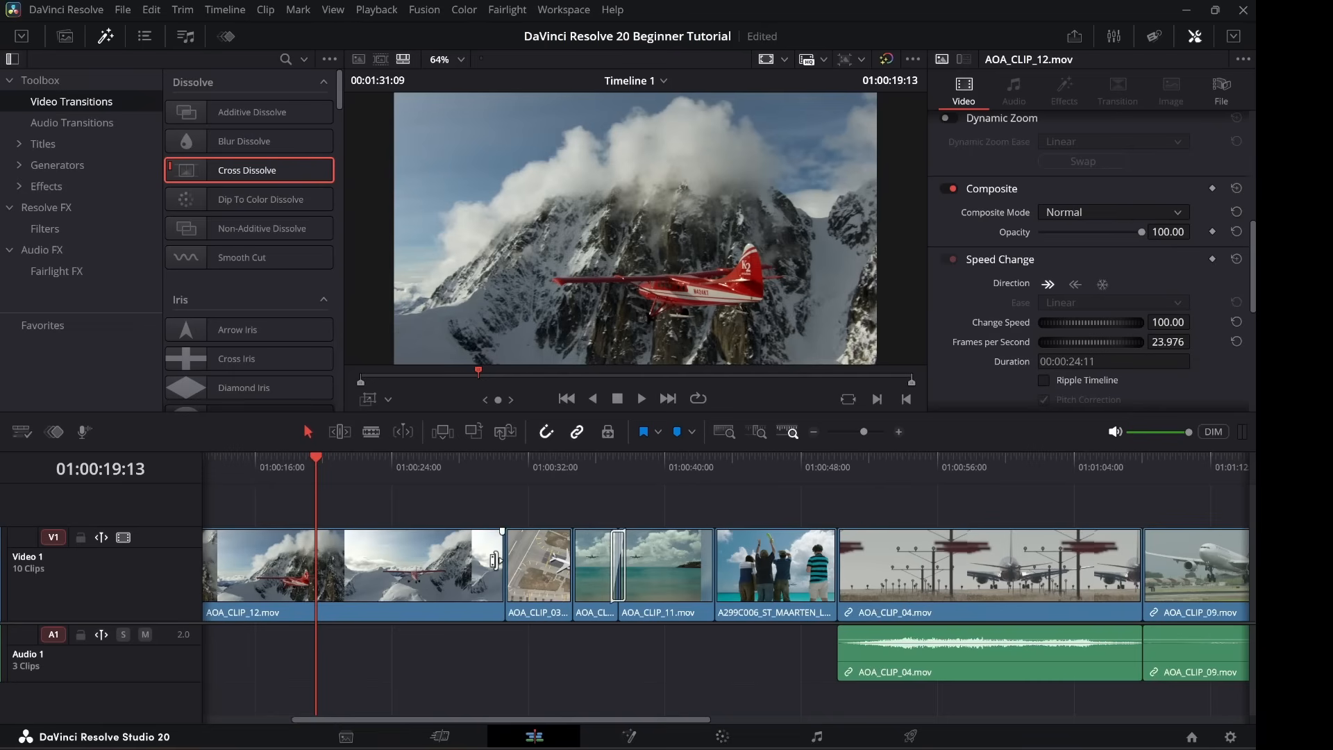
{"action": "left_click", "coordinate": [498, 563]}
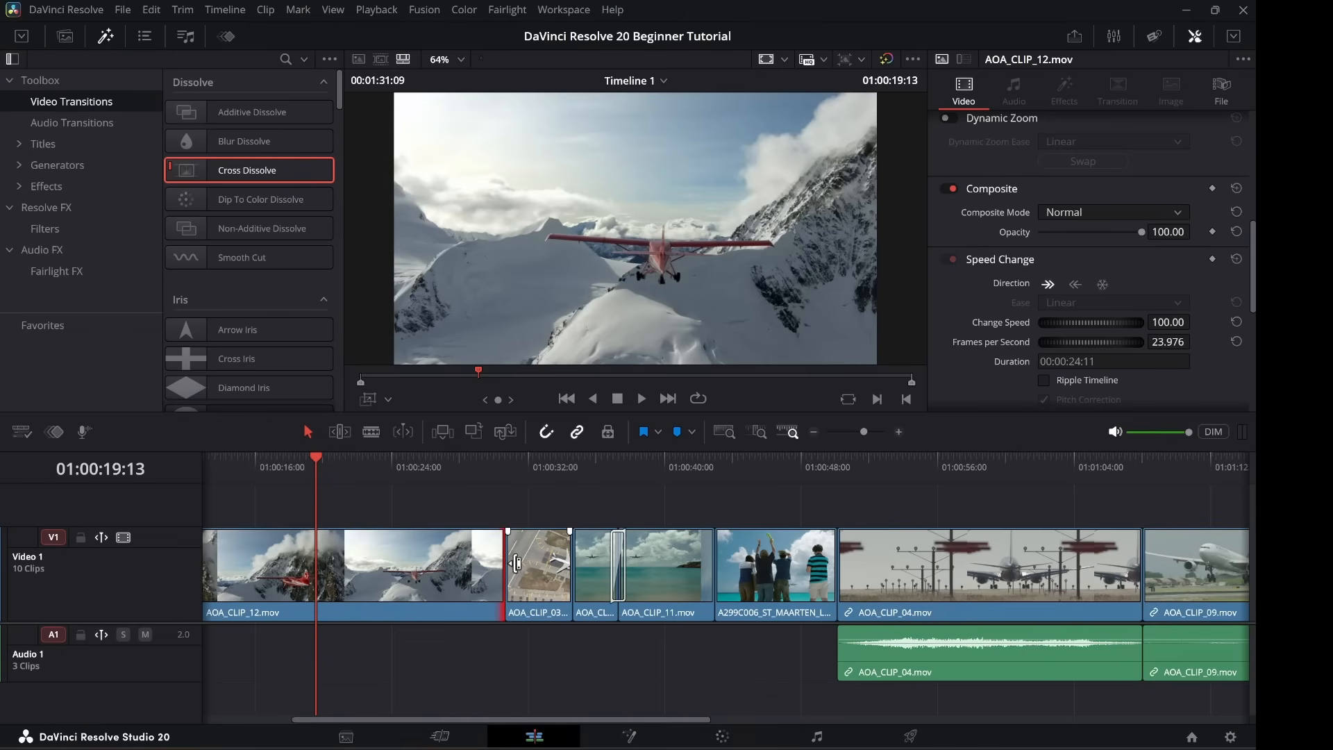
{"action": "left_click", "coordinate": [514, 563]}
{"action": "left_click", "coordinate": [499, 563]}
{"action": "left_click", "coordinate": [515, 562]}
{"action": "left_click", "coordinate": [1138, 563]}
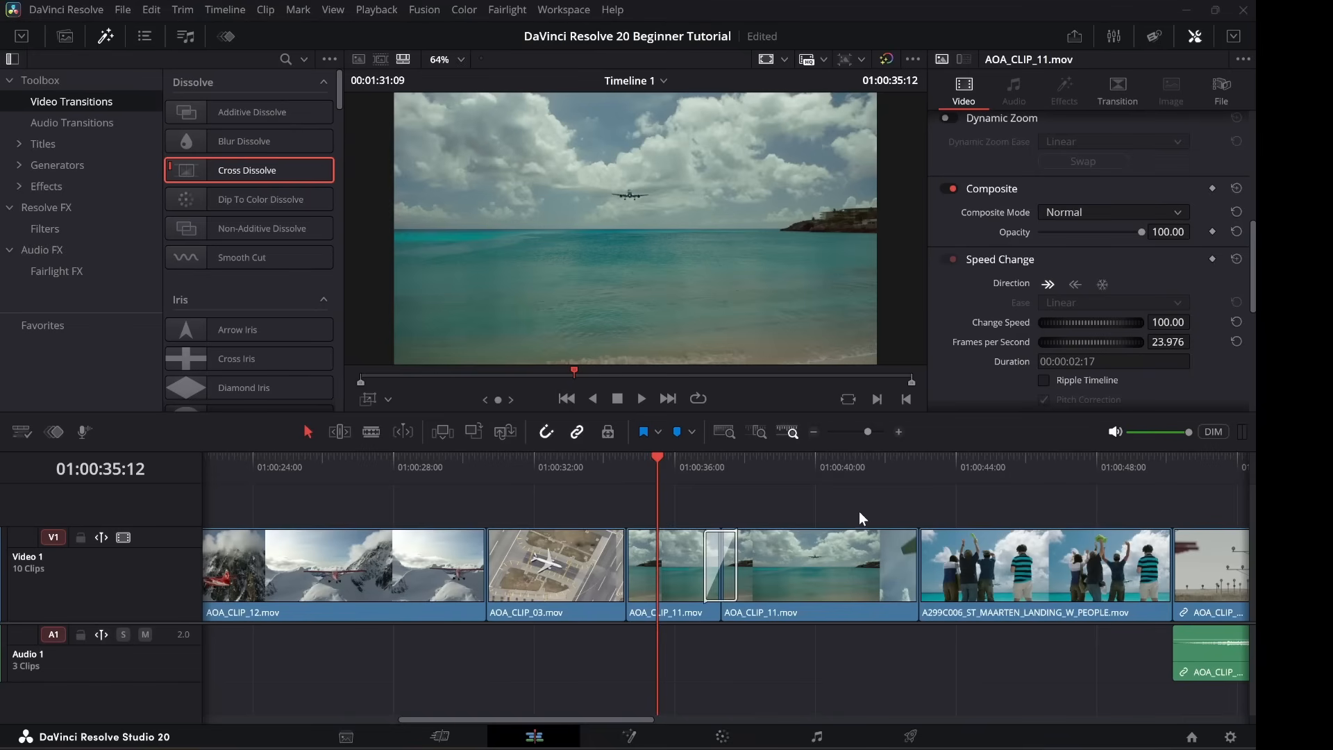
{"action": "key", "text": "space"}
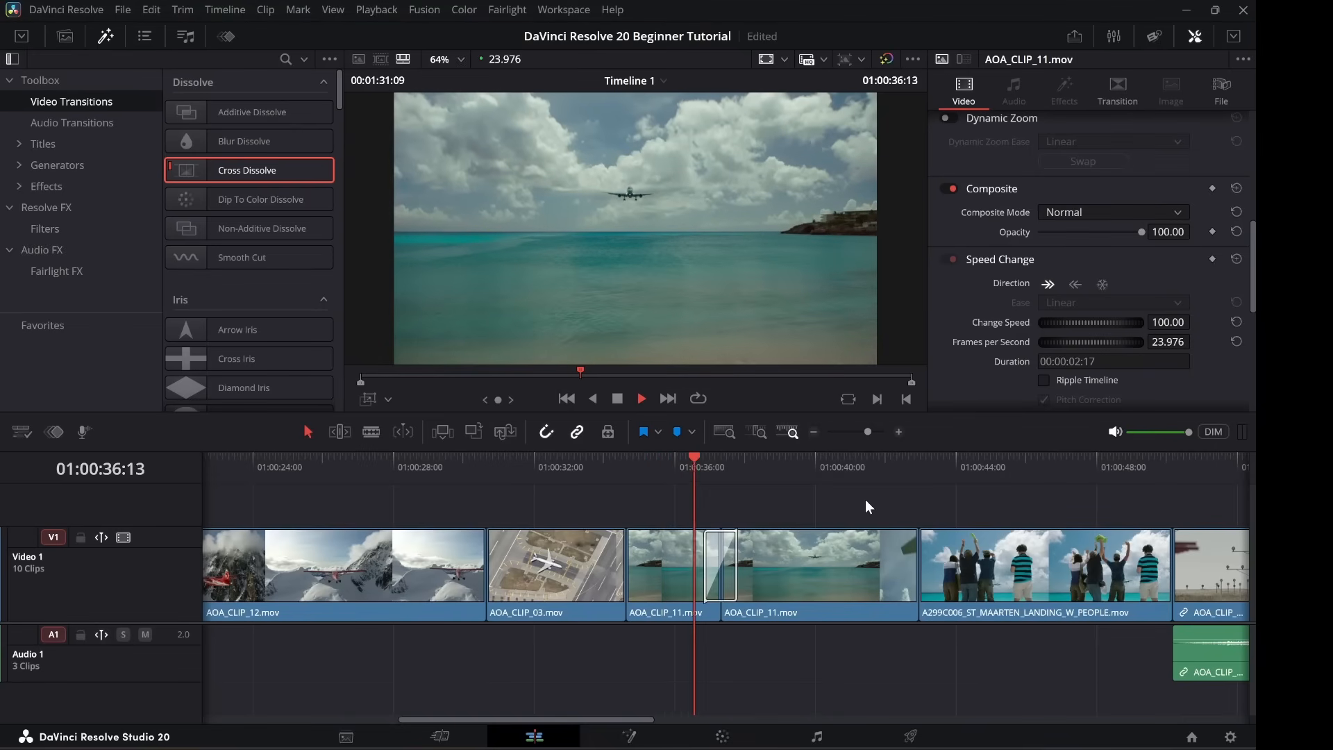
{"action": "key", "text": "space"}
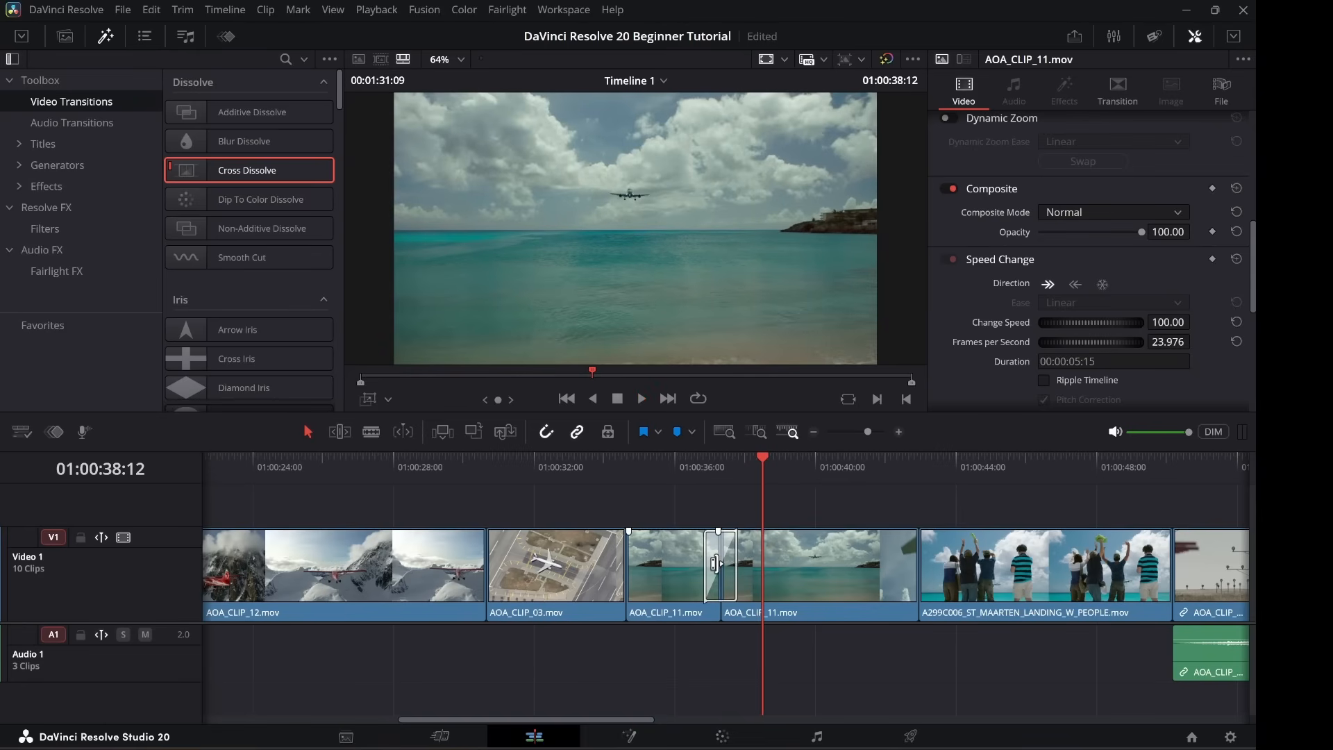
{"action": "left_click", "coordinate": [721, 566]}
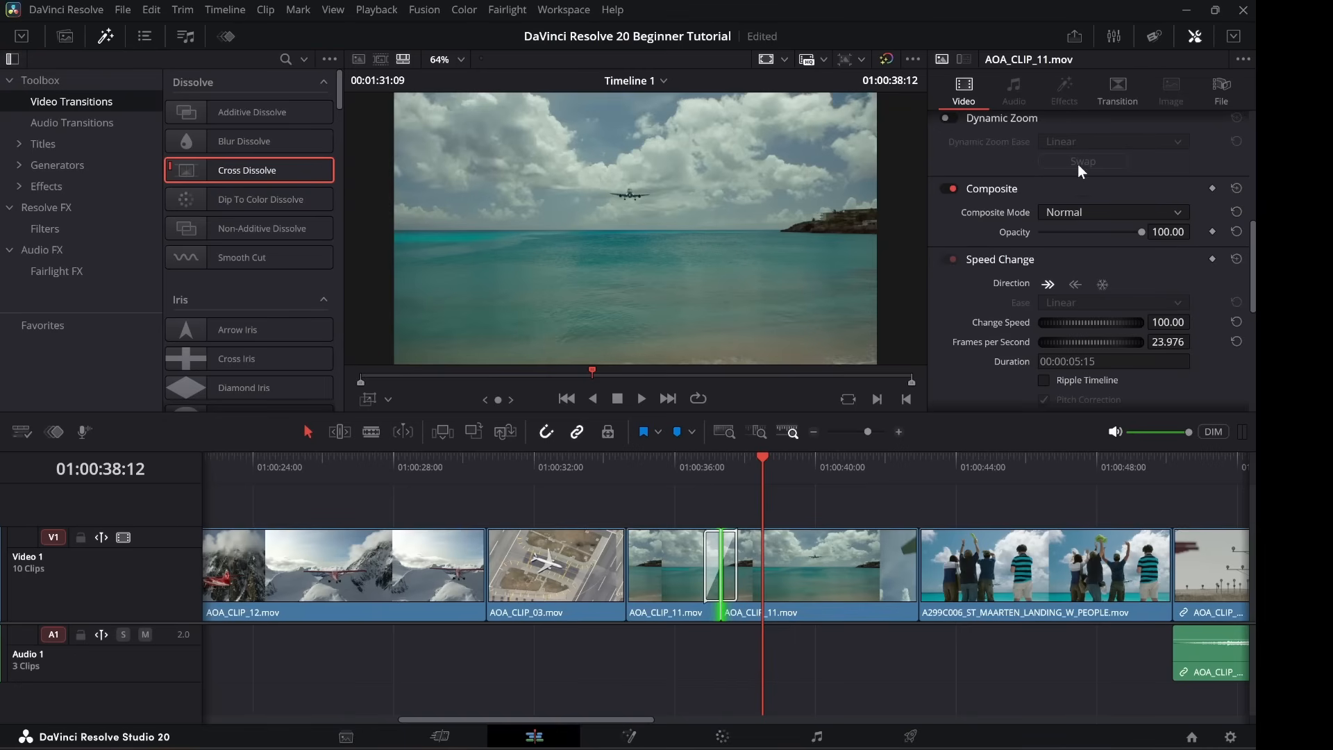
{"action": "left_click", "coordinate": [1118, 91]}
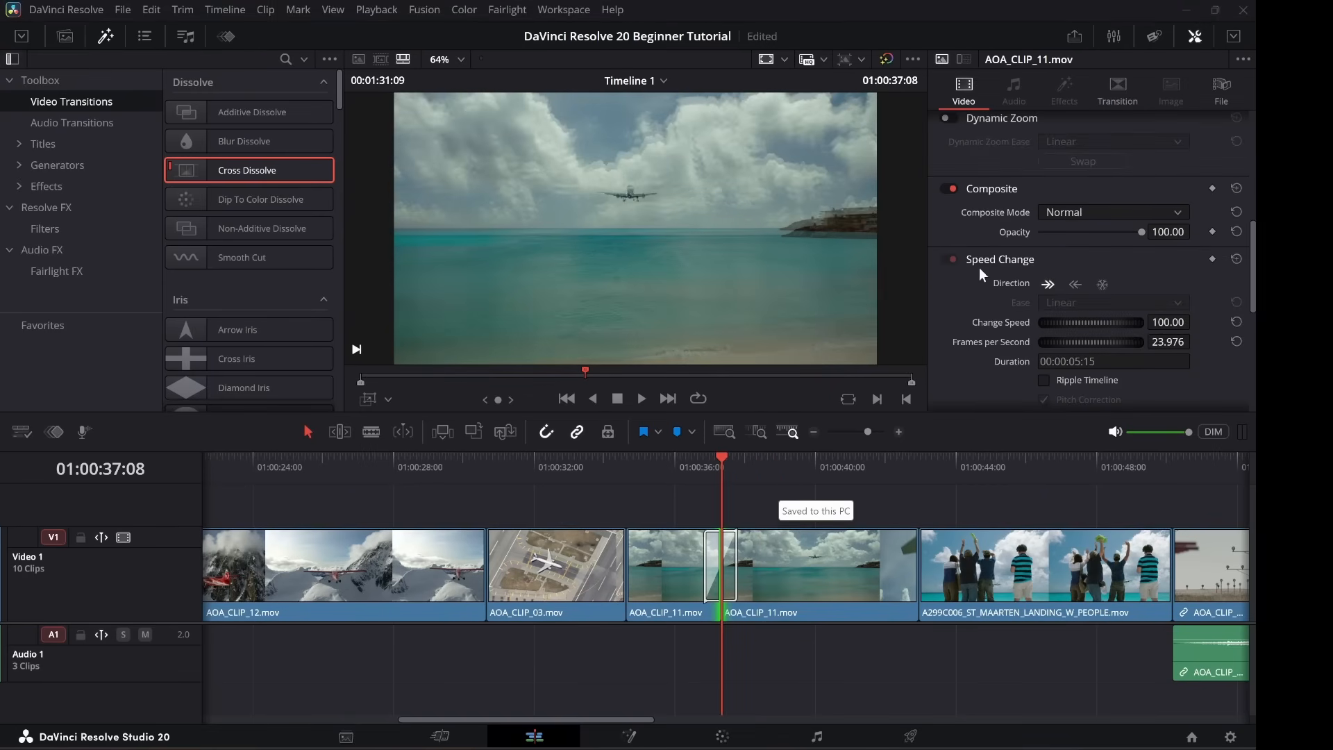
Change the cut's transition type from Cross Dissolve to Box.
{"action": "left_click", "coordinate": [1119, 85]}
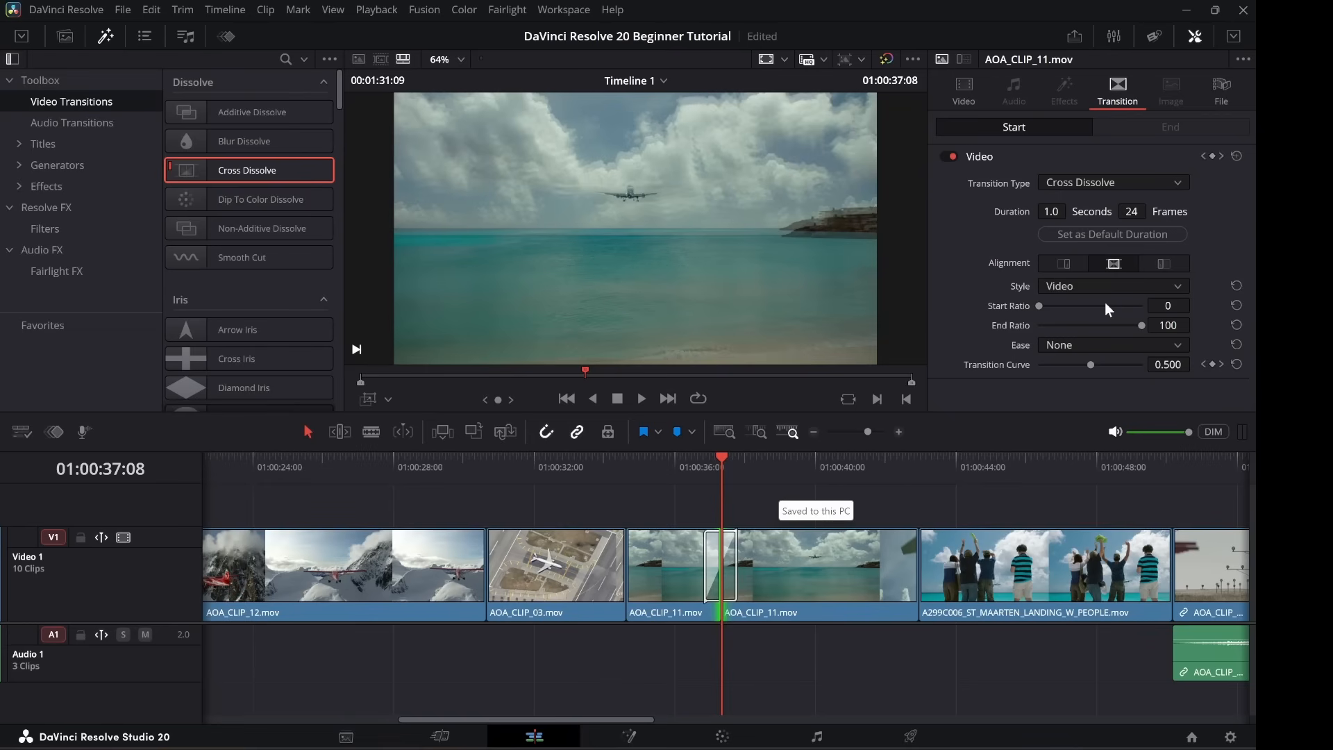
{"action": "left_click", "coordinate": [1179, 182]}
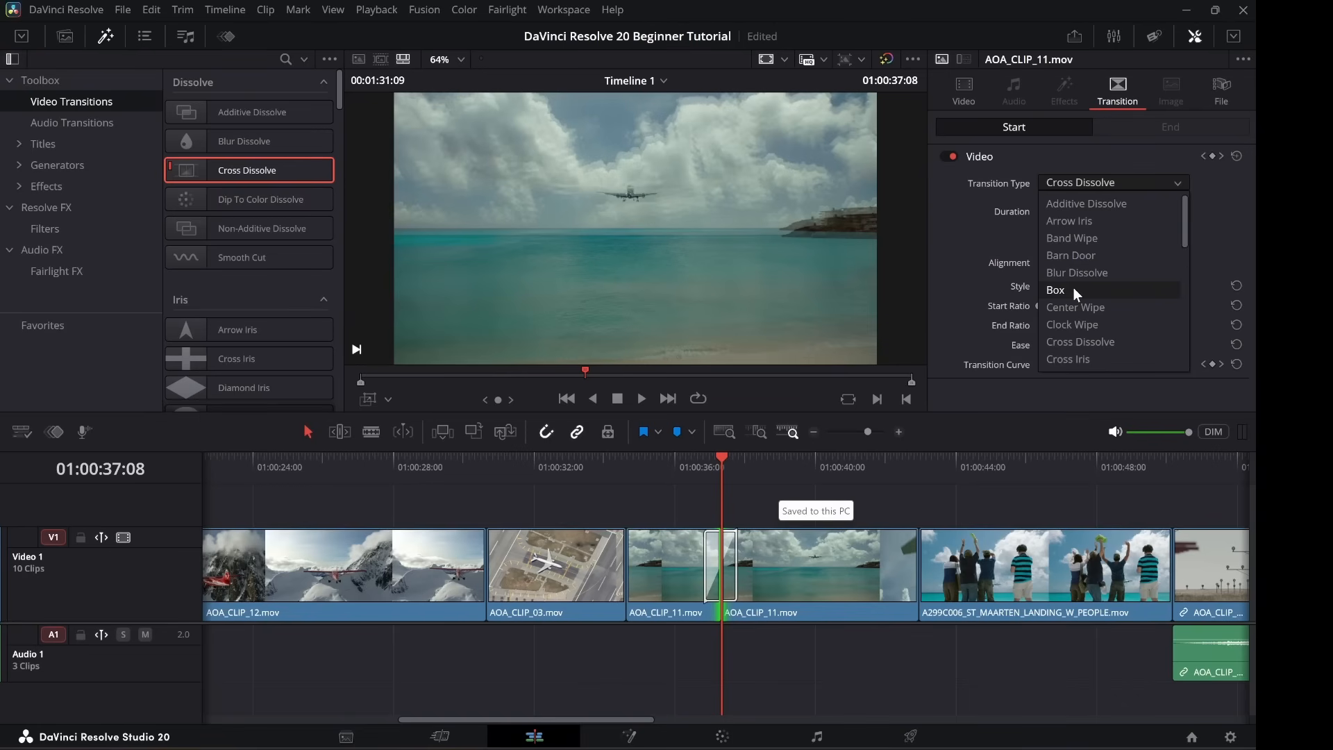
{"action": "left_click", "coordinate": [1075, 294]}
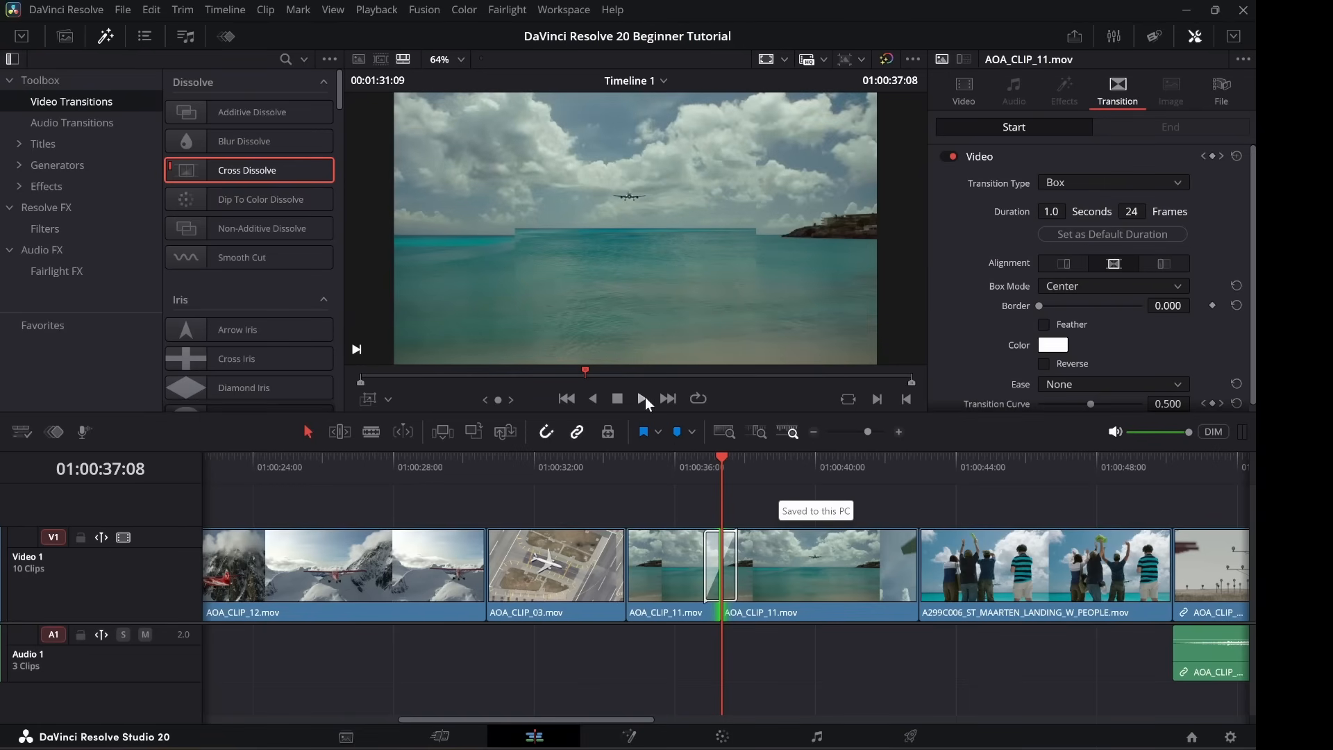
Play back over the Box transition to preview it, then select it on the timeline.
{"action": "left_click", "coordinate": [669, 461]}
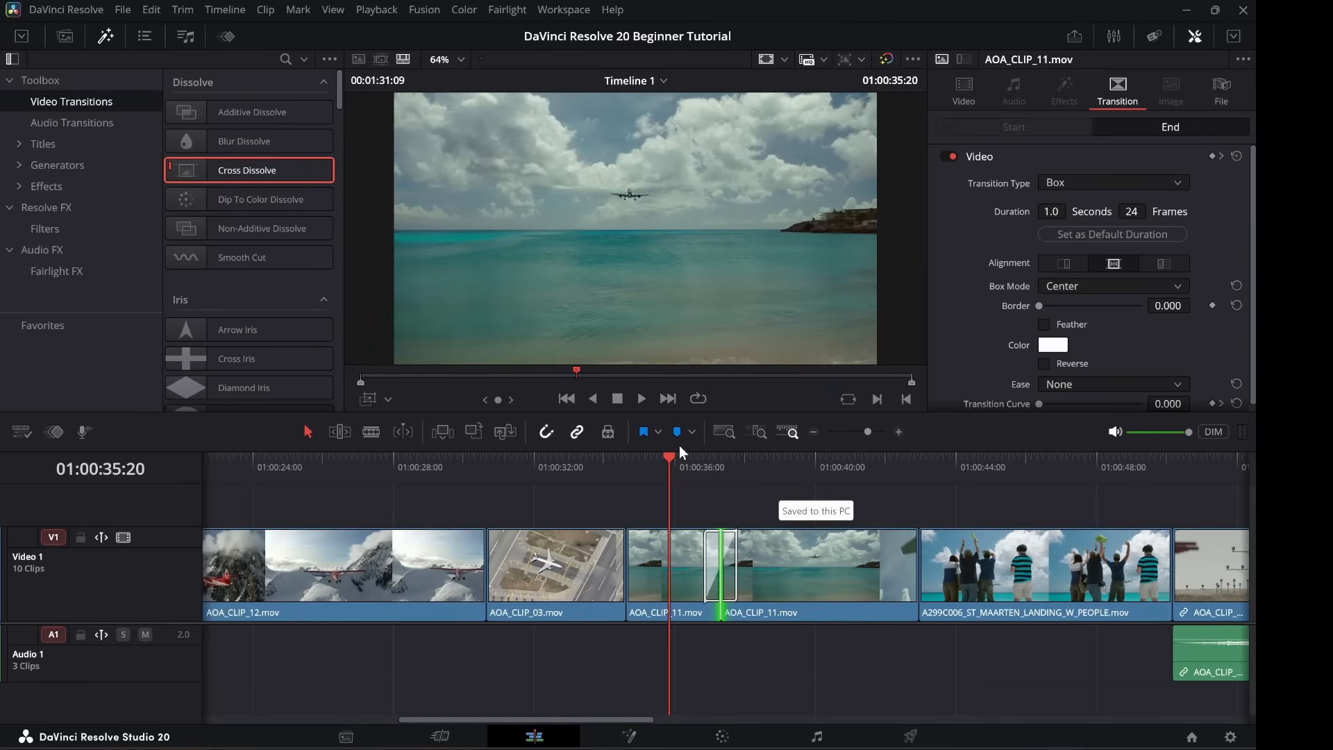
{"action": "key", "text": "space"}
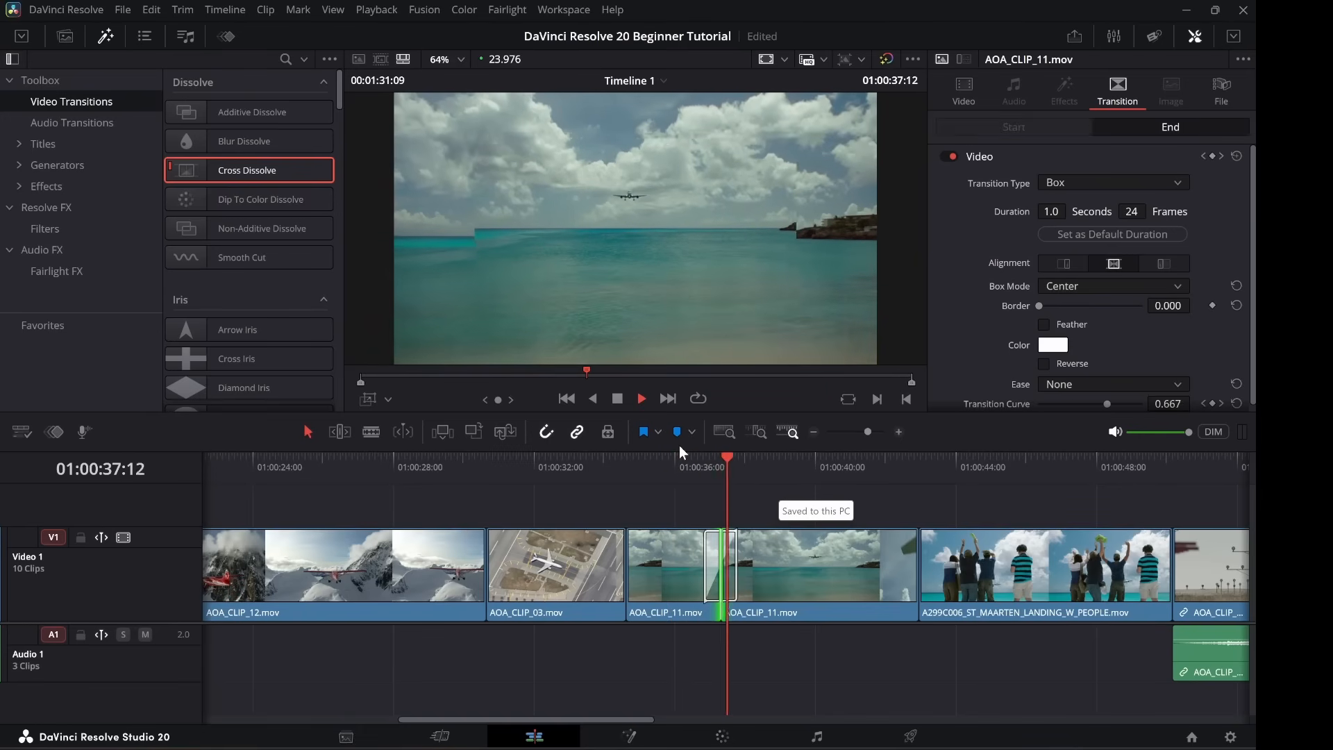
{"action": "key", "text": "space"}
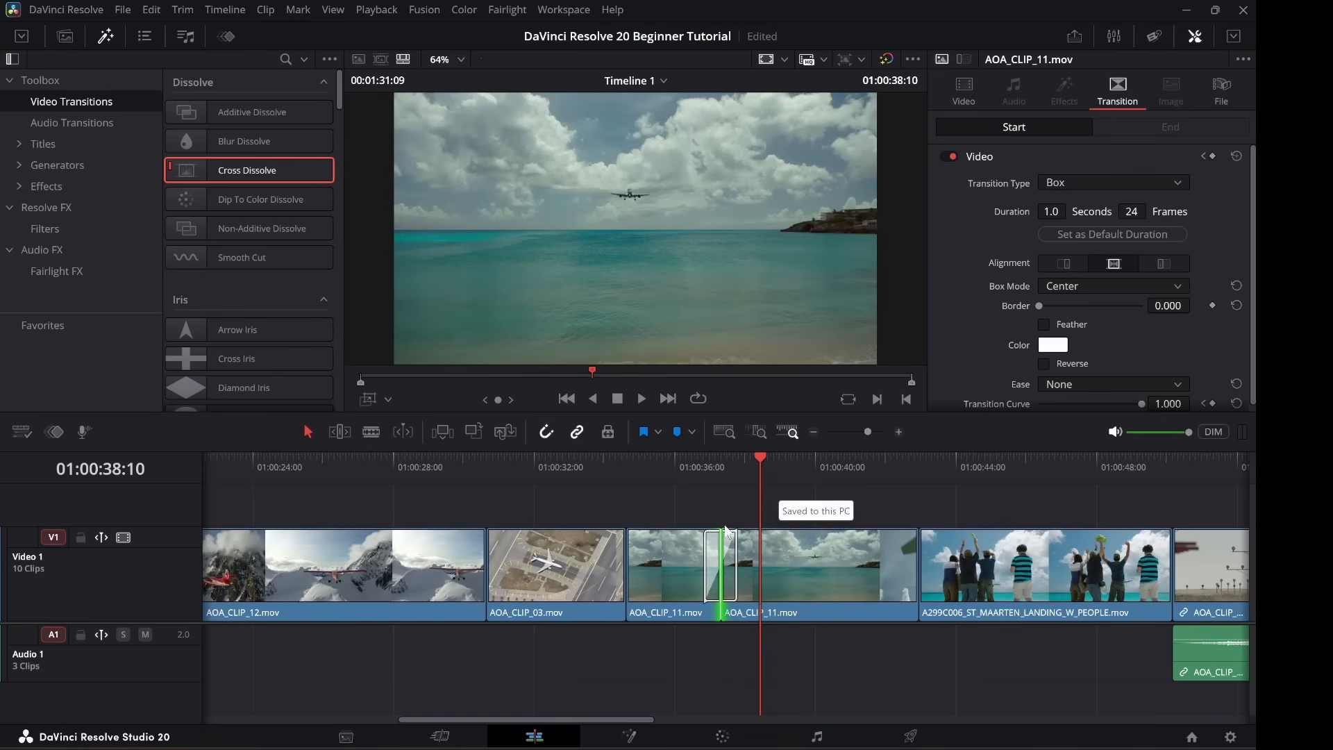
{"action": "left_click", "coordinate": [736, 542]}
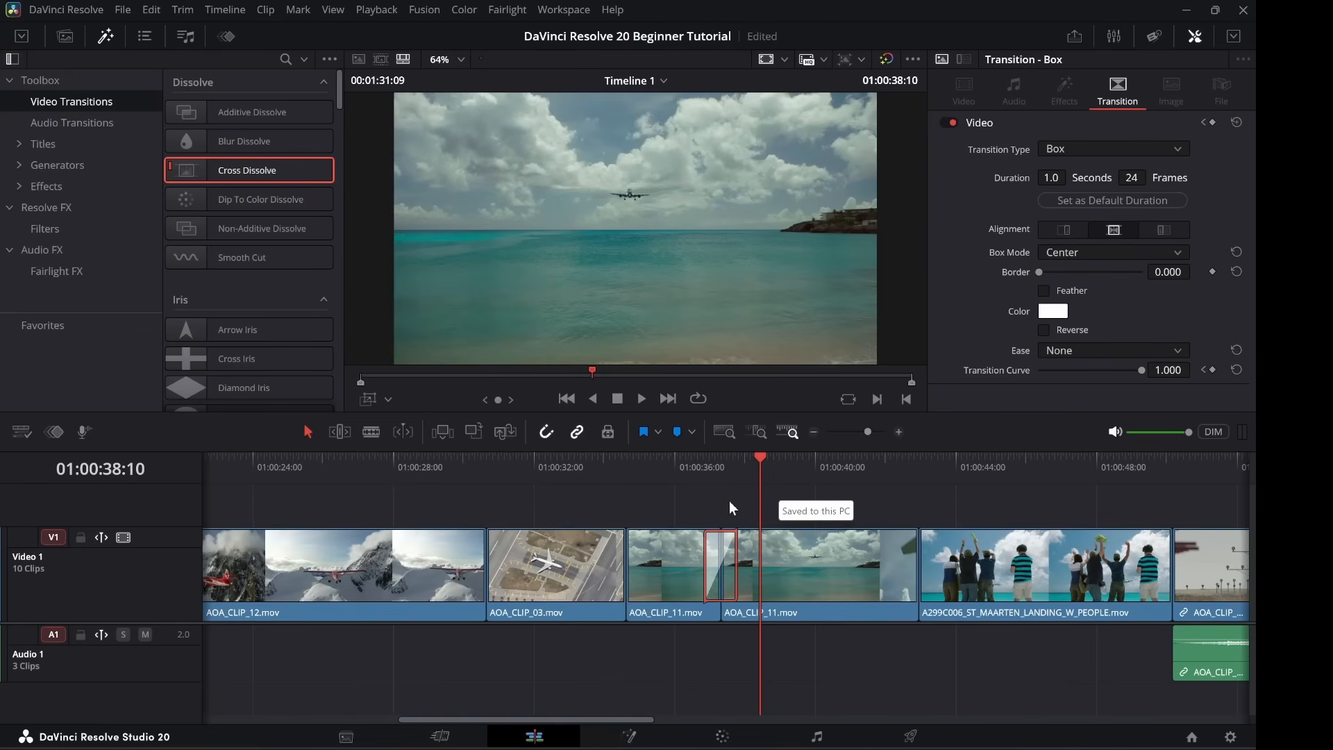
Delete the Box transition between the AOA_CLIP_11 shots and list the available Titles.
{"action": "key", "text": "Delete"}
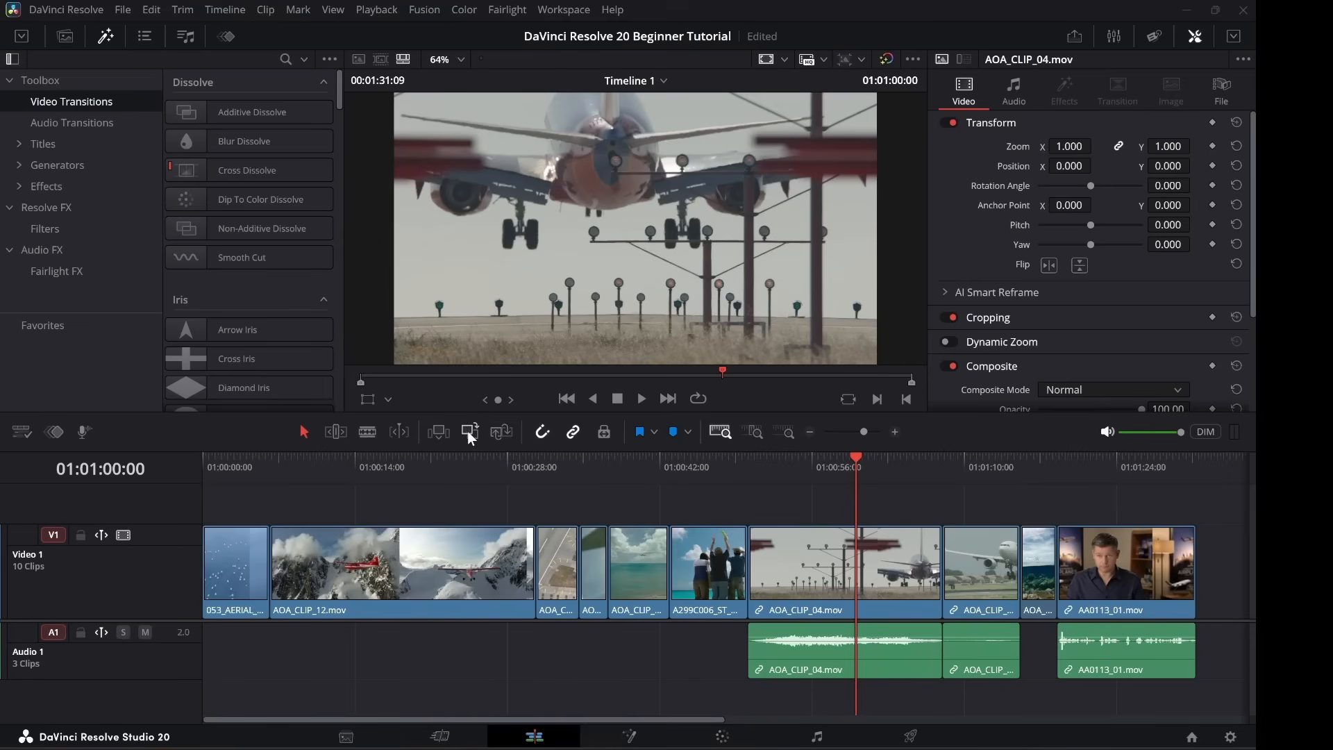
{"action": "left_click", "coordinate": [44, 148]}
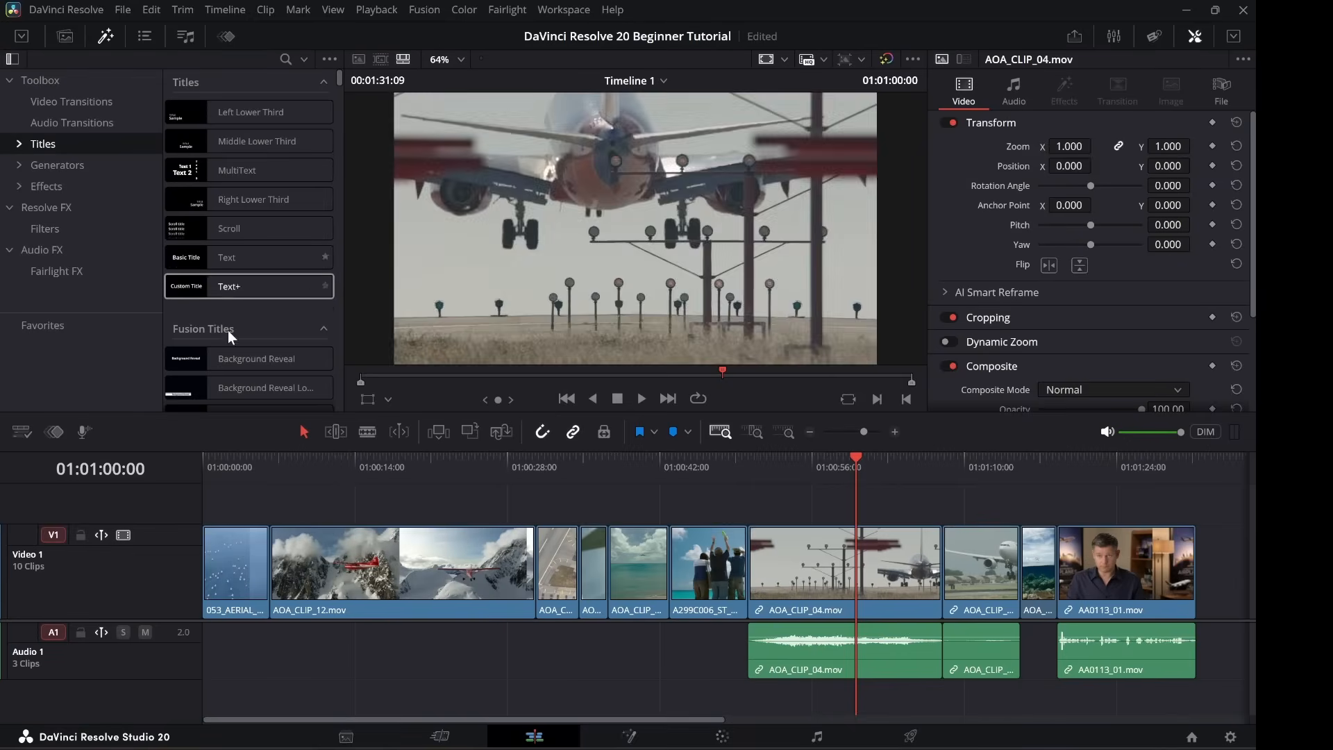
{"action": "scroll", "coordinate": [236, 361], "scroll_direction": "down", "scroll_amount": 4}
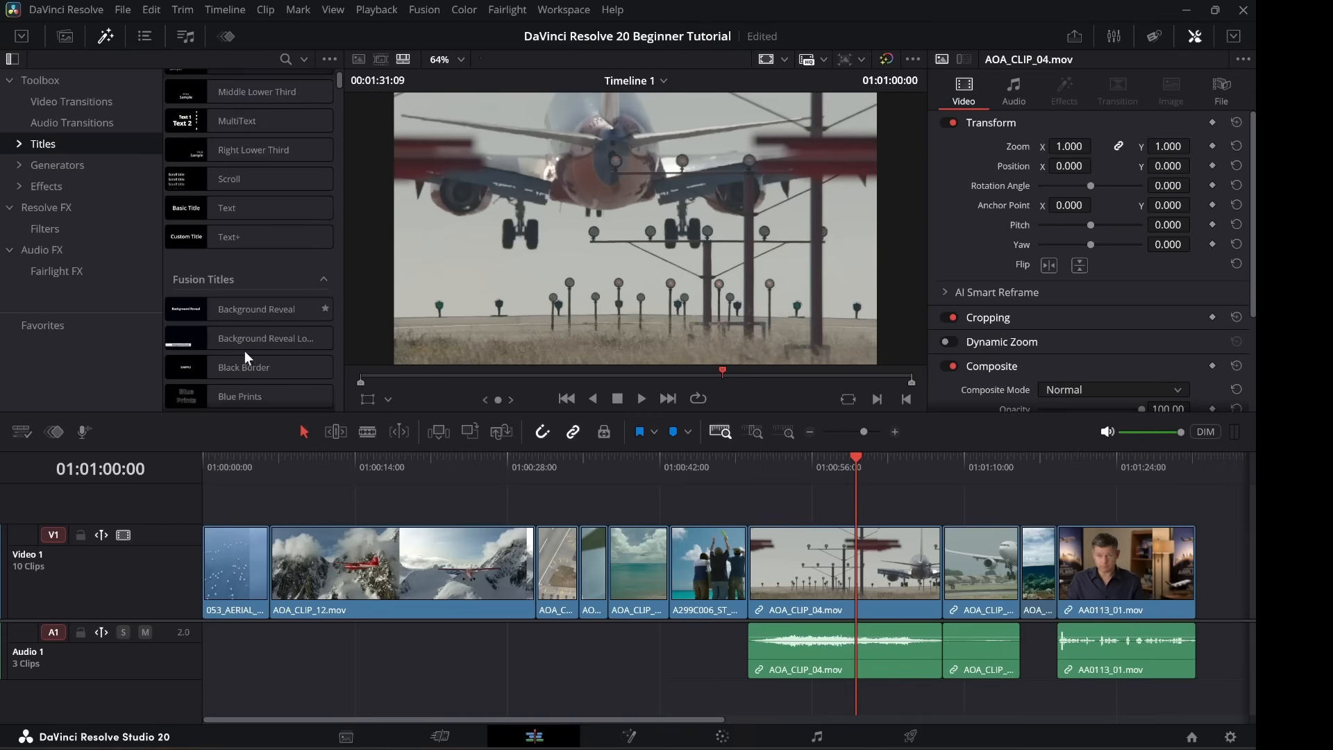
{"action": "scroll", "coordinate": [236, 309], "scroll_direction": "up", "scroll_amount": 3}
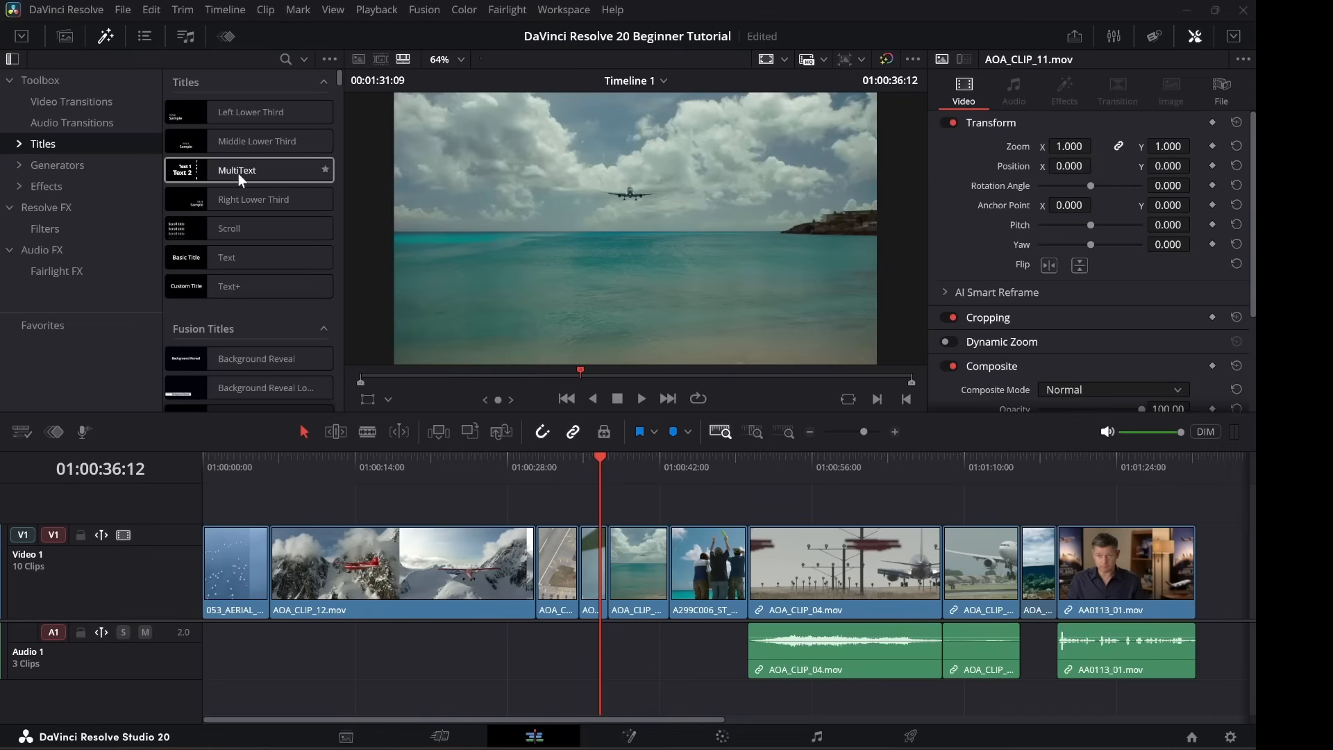
Place a MultiText title on V2 above AOA_CLIP_04 and move the playhead onto it.
{"action": "left_click", "coordinate": [239, 172]}
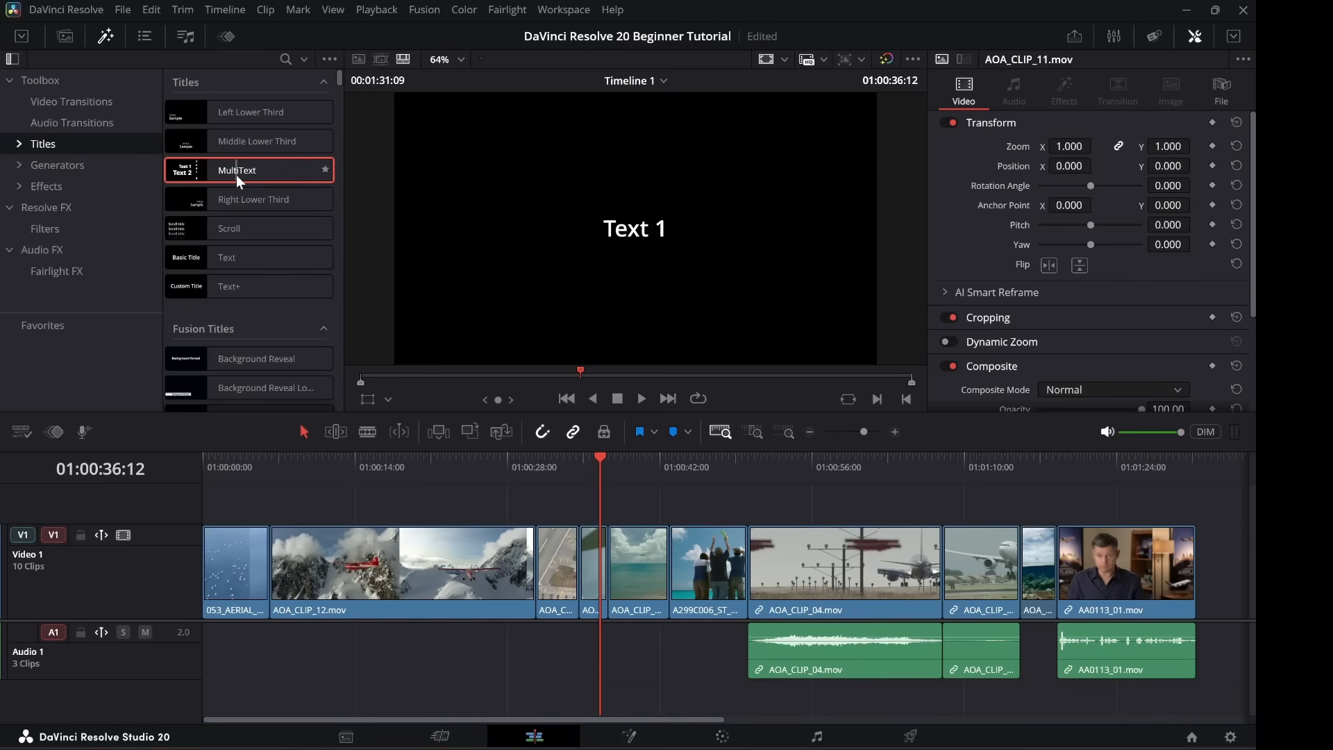
{"action": "left_click_drag", "start_coordinate": [236, 175], "coordinate": [894, 510]}
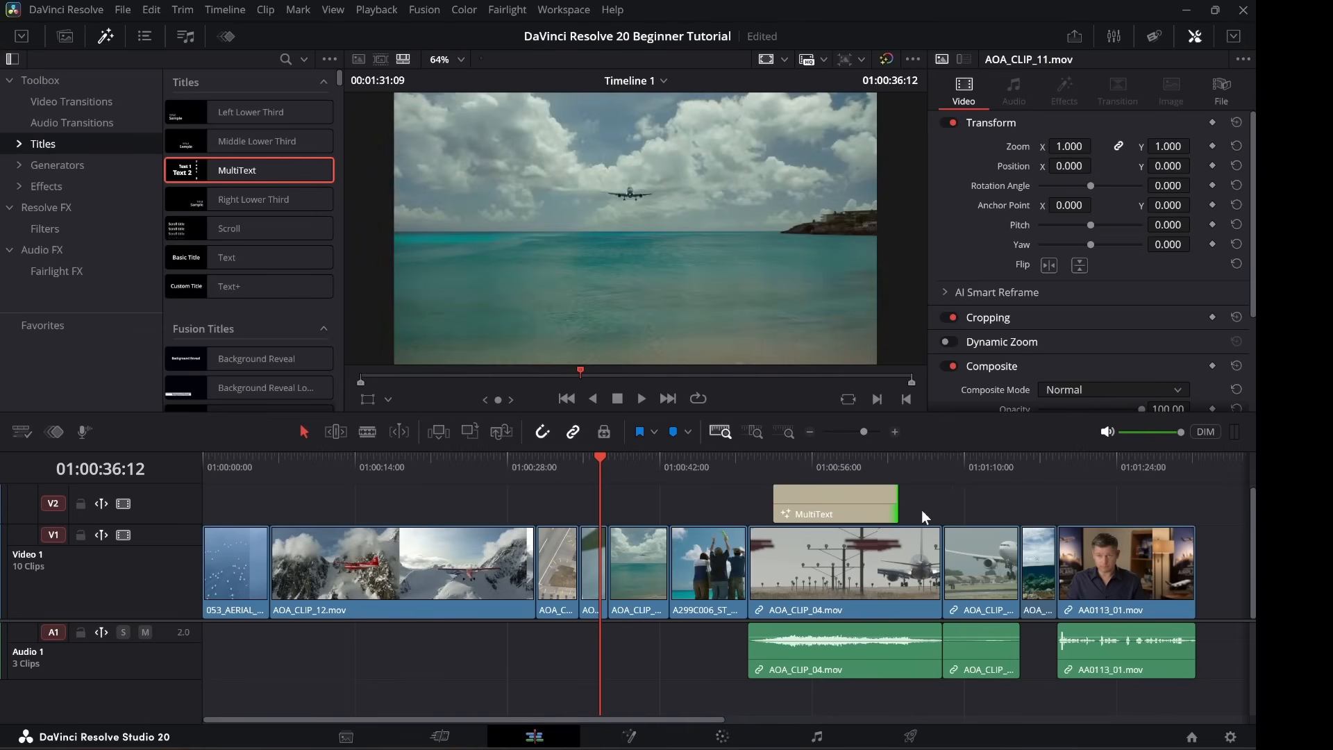
{"action": "left_click", "coordinate": [804, 456]}
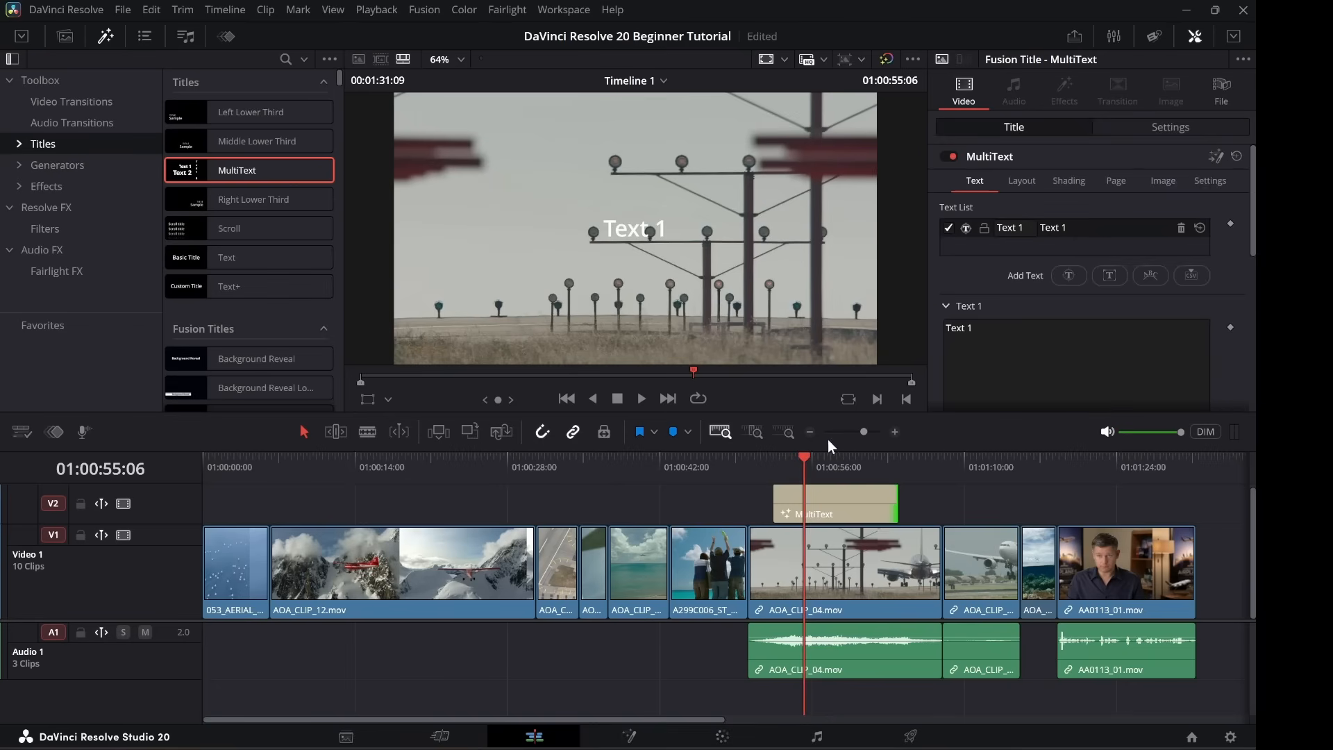
Trim the MultiText title's right edge shorter, then extend it back out.
{"action": "left_click", "coordinate": [844, 463]}
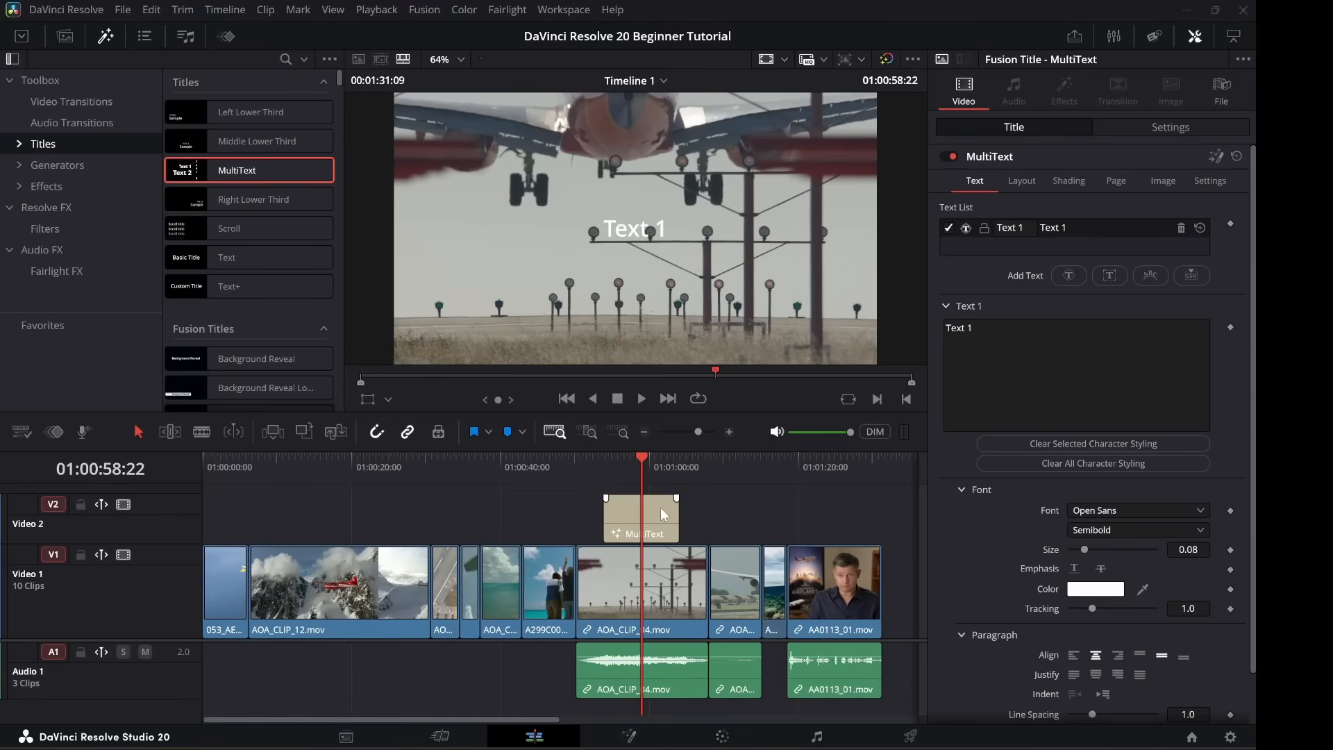
{"action": "mouse_move", "coordinate": [677, 512]}
{"action": "left_mouse_down"}
{"action": "mouse_move", "coordinate": [665, 511]}
{"action": "mouse_move", "coordinate": [677, 517]}
{"action": "left_mouse_up"}
{"action": "left_click", "coordinate": [677, 519]}
{"action": "mouse_move", "coordinate": [676, 519]}
{"action": "left_mouse_down"}
{"action": "mouse_move", "coordinate": [868, 513]}
{"action": "mouse_move", "coordinate": [689, 515]}
{"action": "left_mouse_up"}
{"action": "left_click", "coordinate": [658, 511]}
Retype the Text 1 entry as 'Tutorial', then delete that line from the Text List.
{"action": "left_click", "coordinate": [1052, 369]}
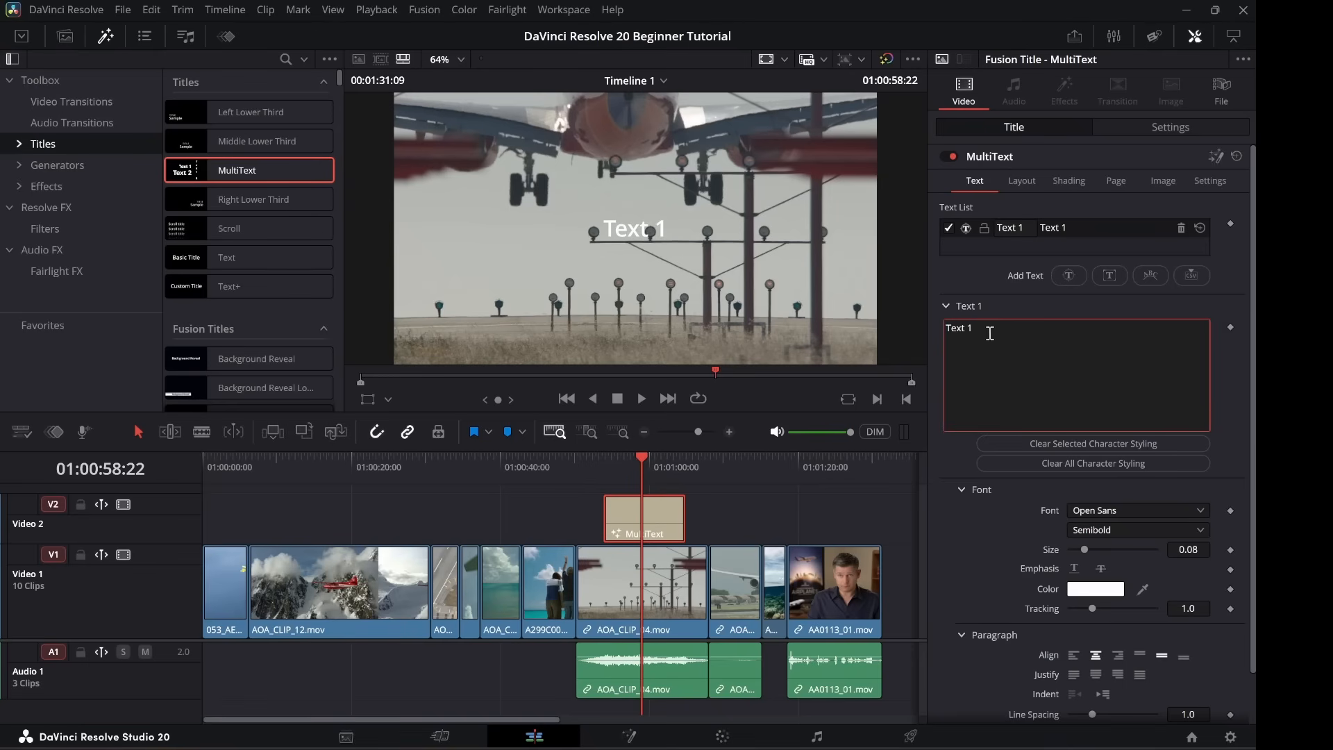
{"action": "left_click_drag", "start_coordinate": [976, 329], "coordinate": [892, 317]}
{"action": "type", "text": "Tu"}
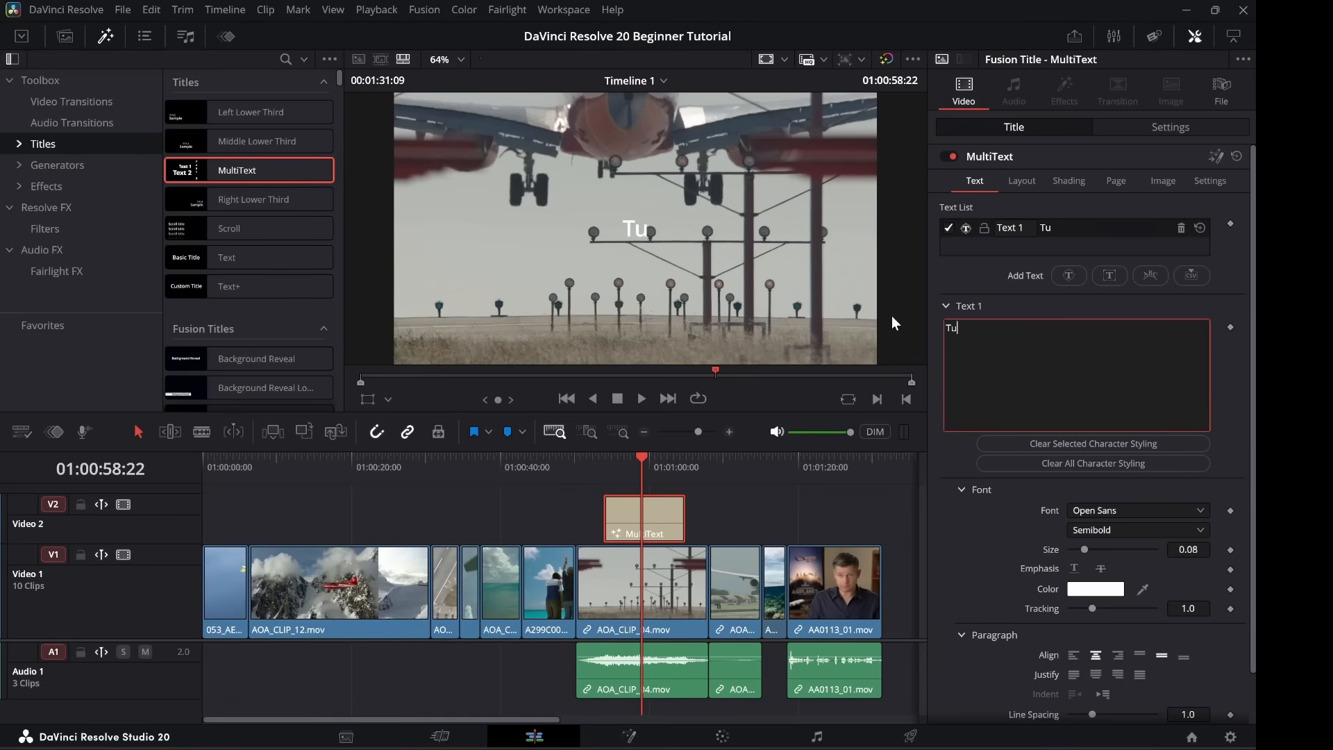
{"action": "type", "text": "torial"}
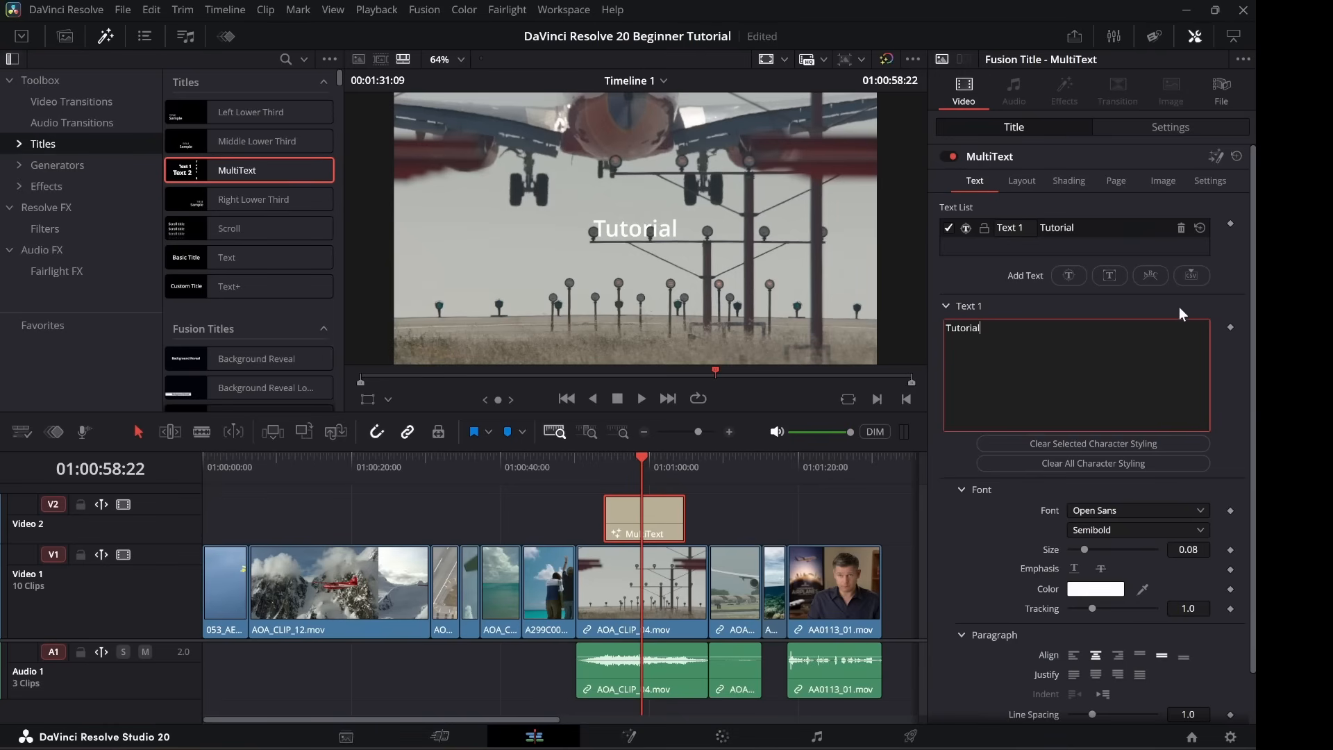
{"action": "left_click", "coordinate": [1180, 229]}
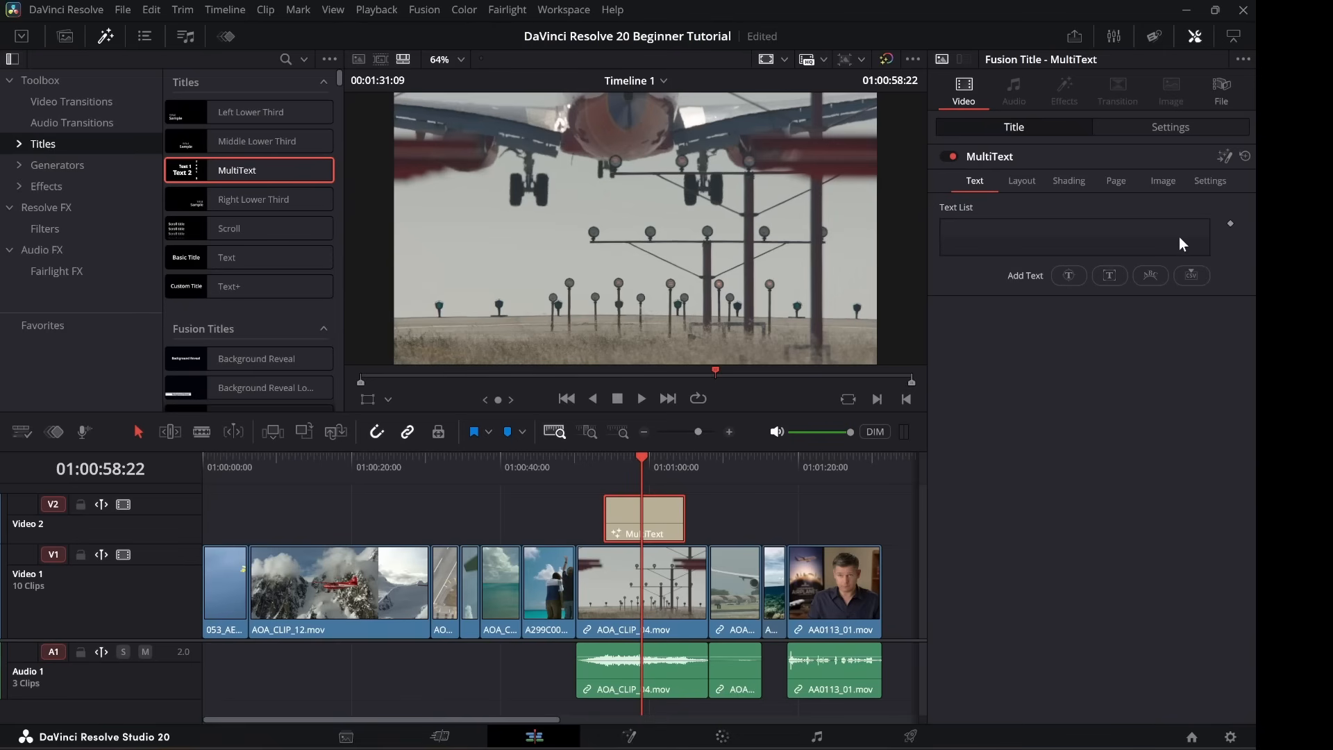
Add a new text line and replace its placeholder with 'This is a TUTORIAL - FOR YOU!…' sentence.
{"action": "left_click", "coordinate": [1108, 276]}
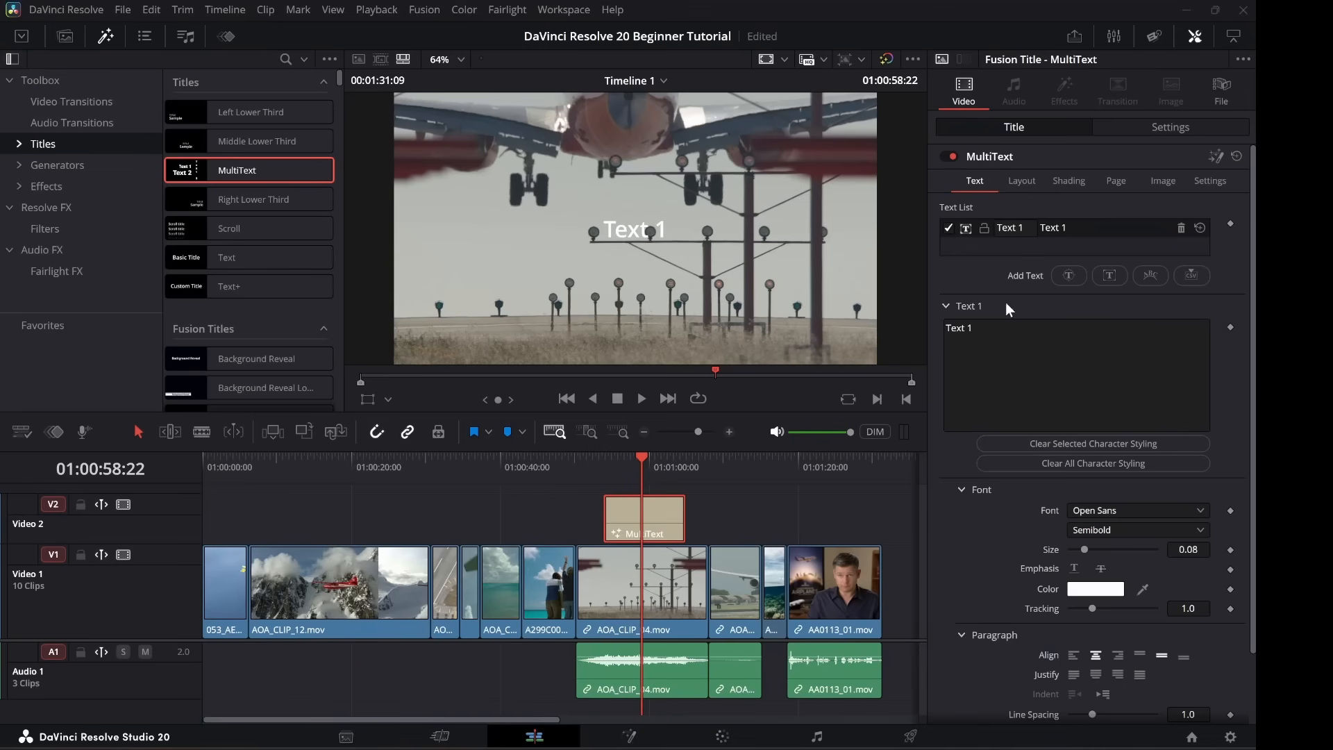
{"action": "left_click", "coordinate": [1011, 328]}
{"action": "key", "text": "ctrl+a"}
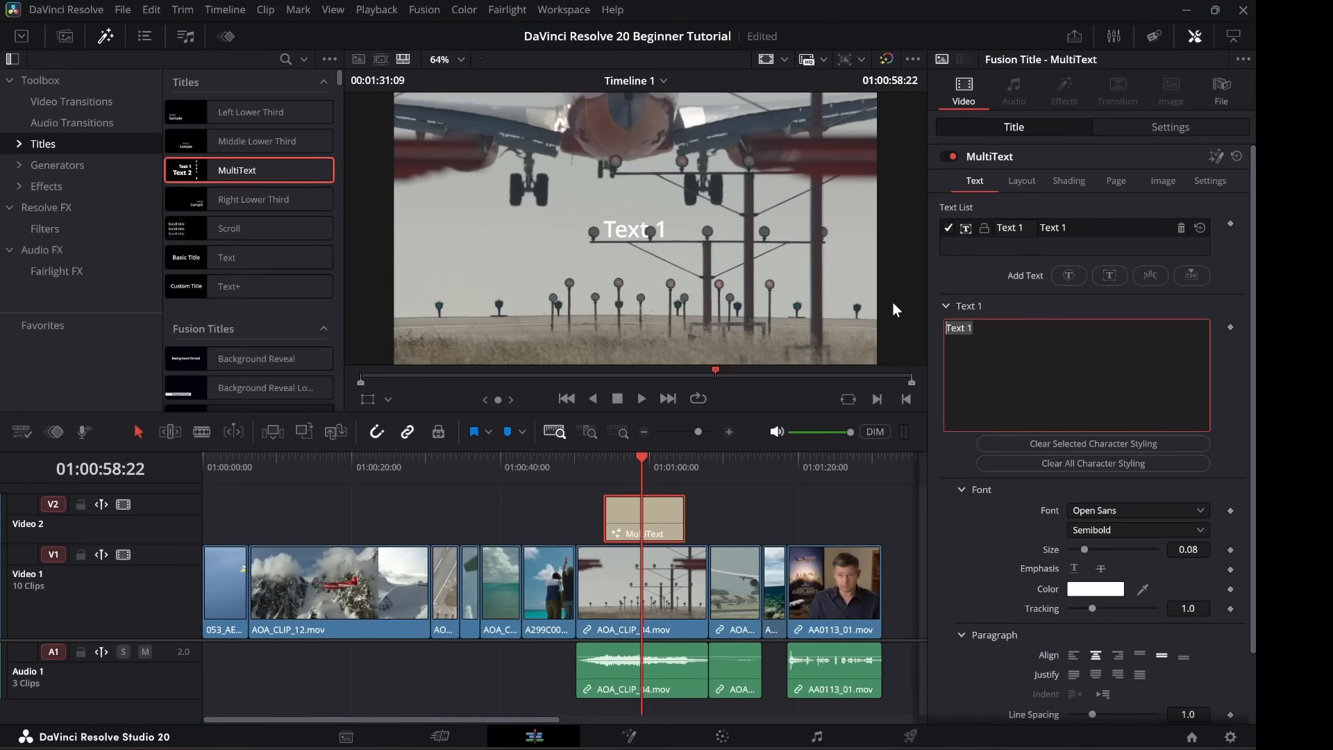
{"action": "type", "text": "Thi"}
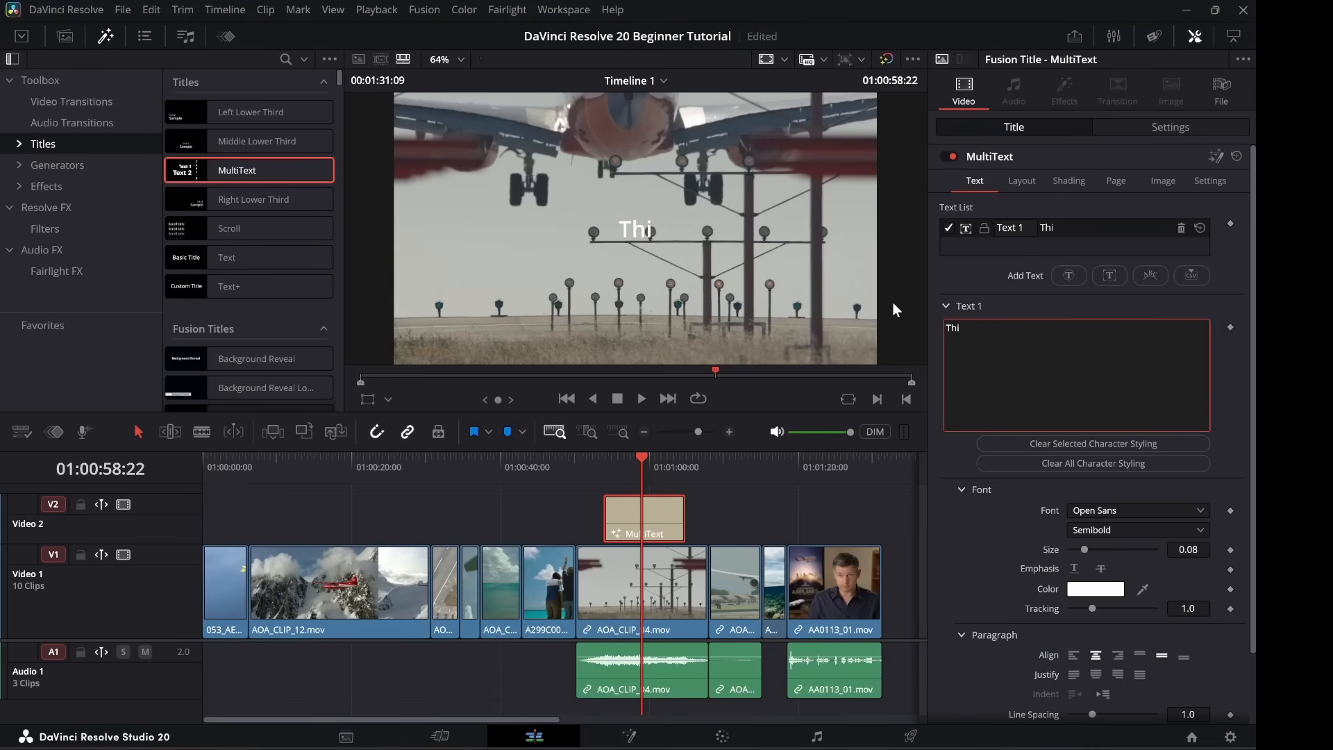
{"action": "type", "text": "s is a TUTO"}
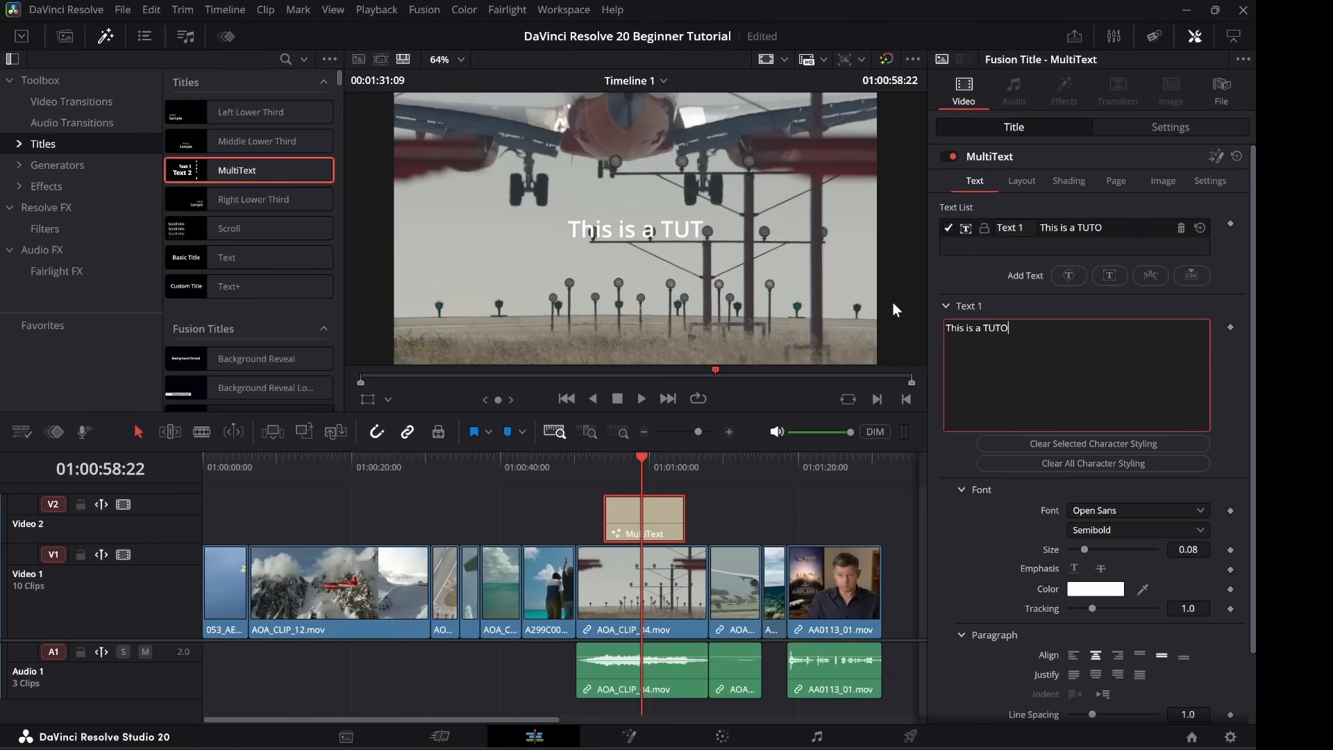
{"action": "type", "text": "RIAL - "}
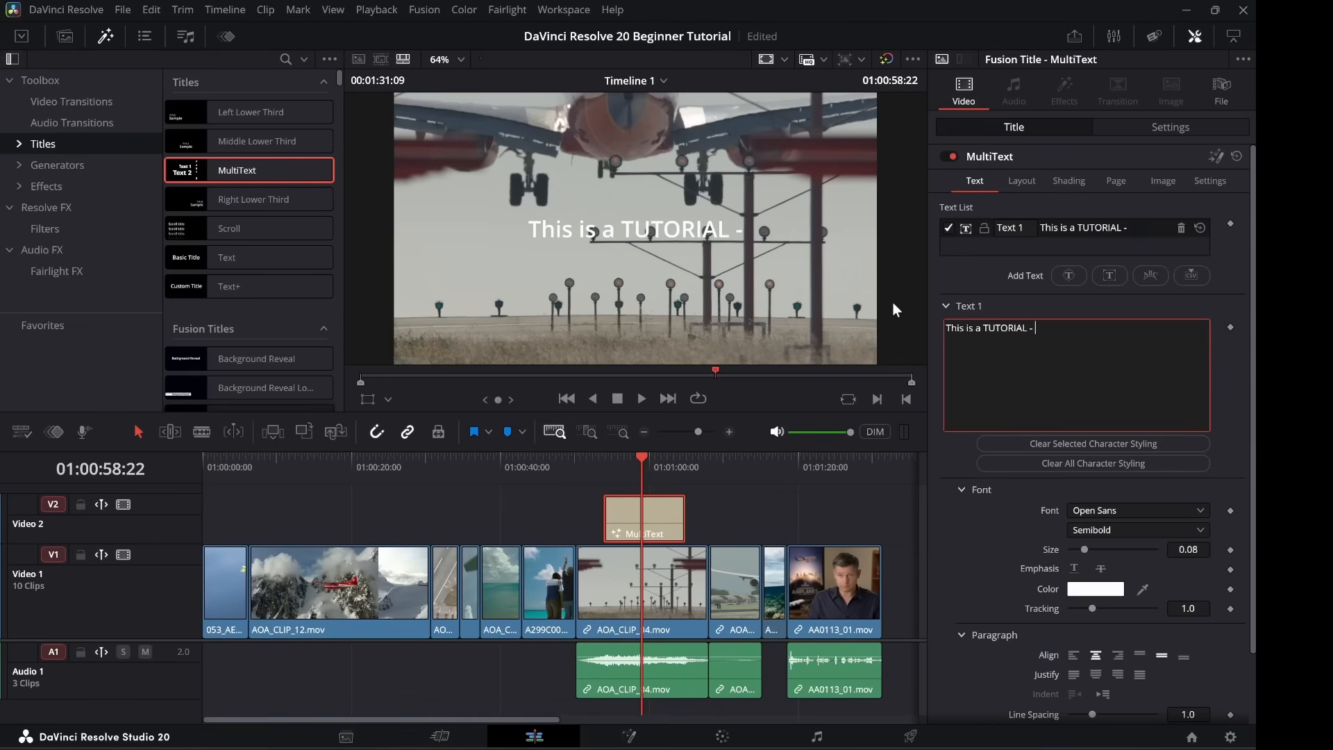
{"action": "type", "text": "FOR YO"}
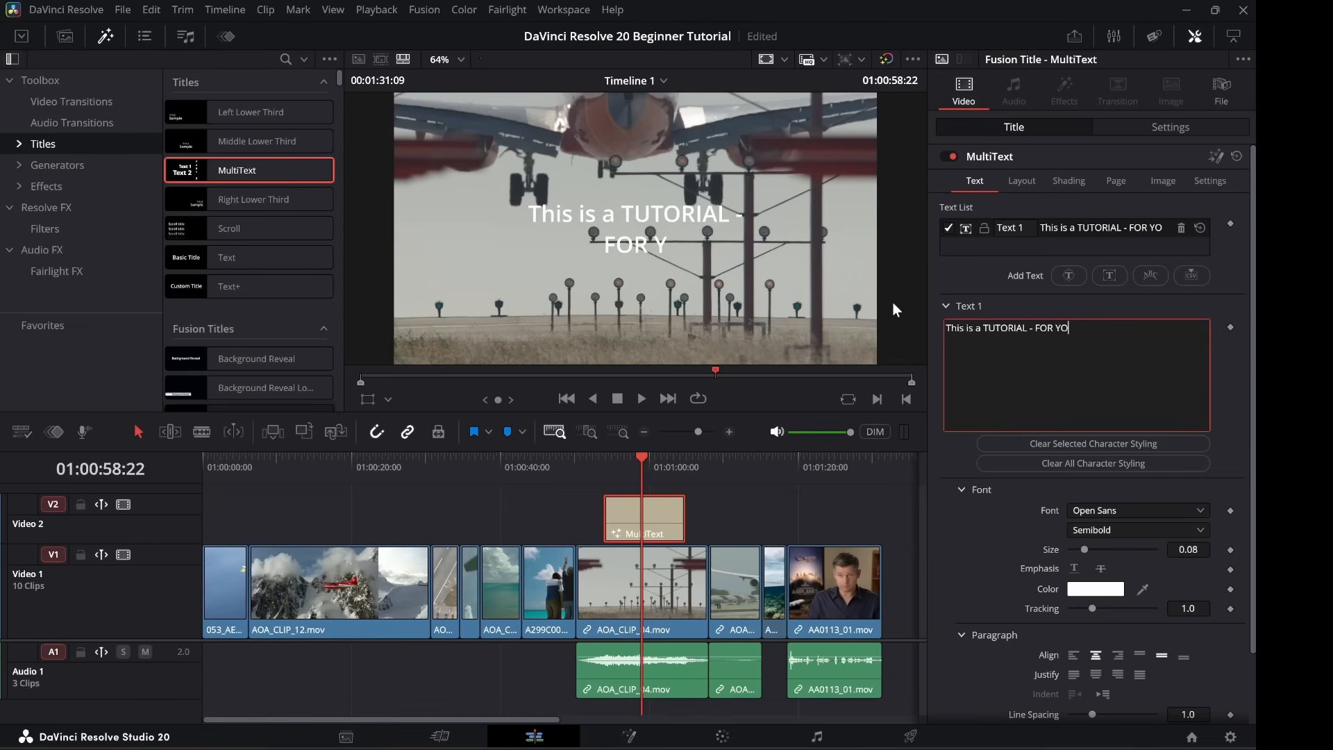
{"action": "type", "text": "U! If"}
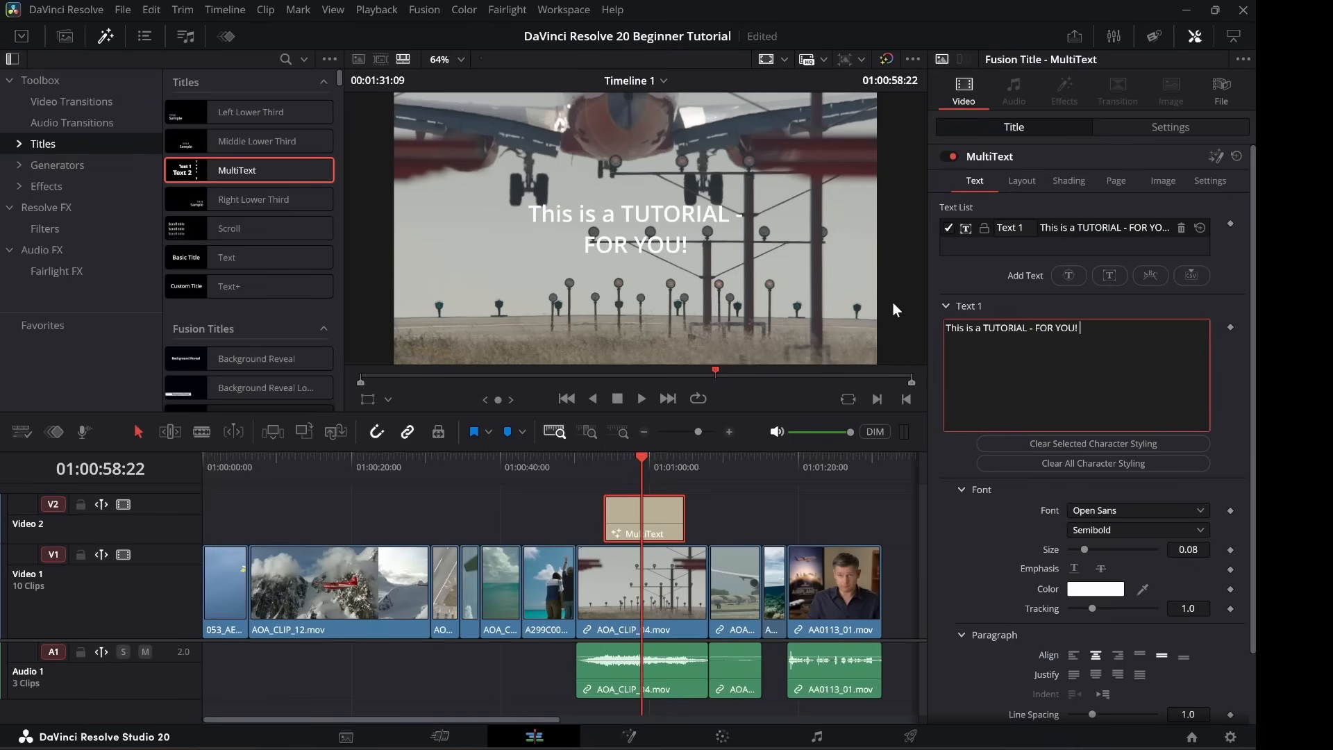
{"action": "type", "text": " you"}
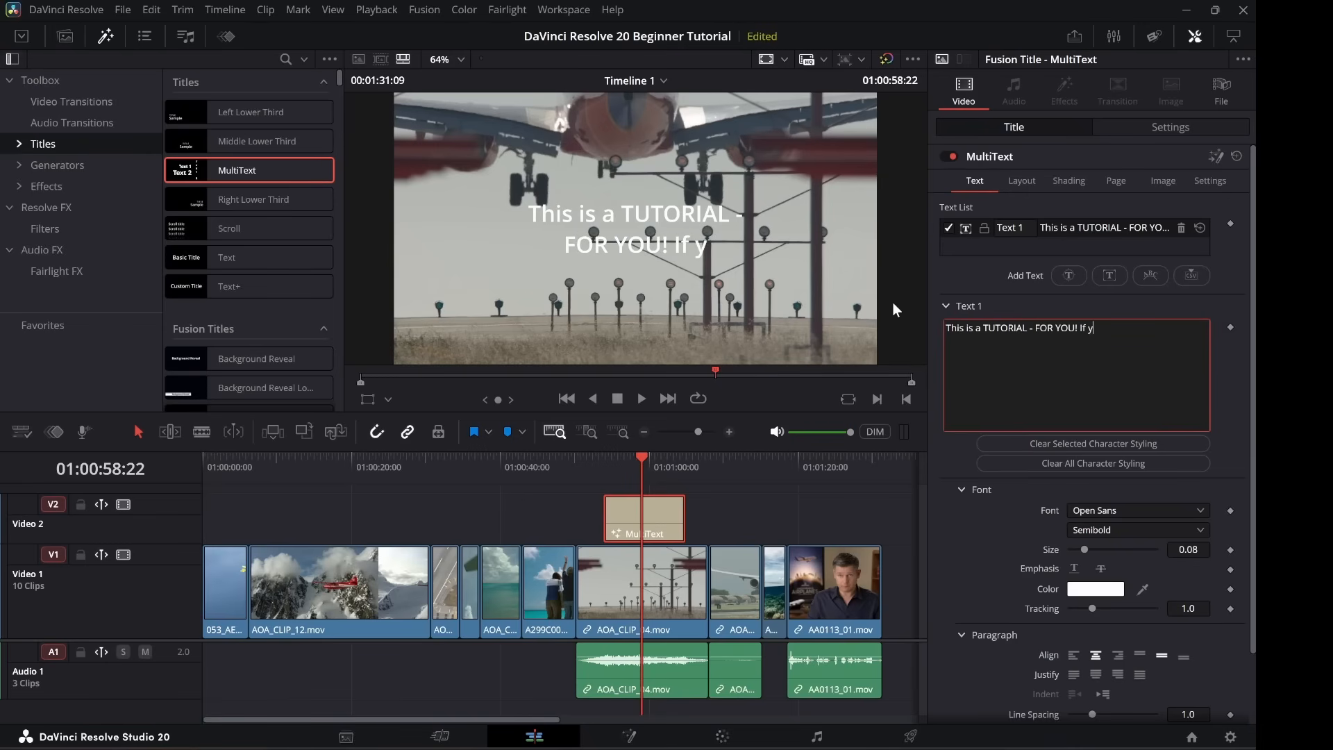
{"action": "type", "text": " LIK"}
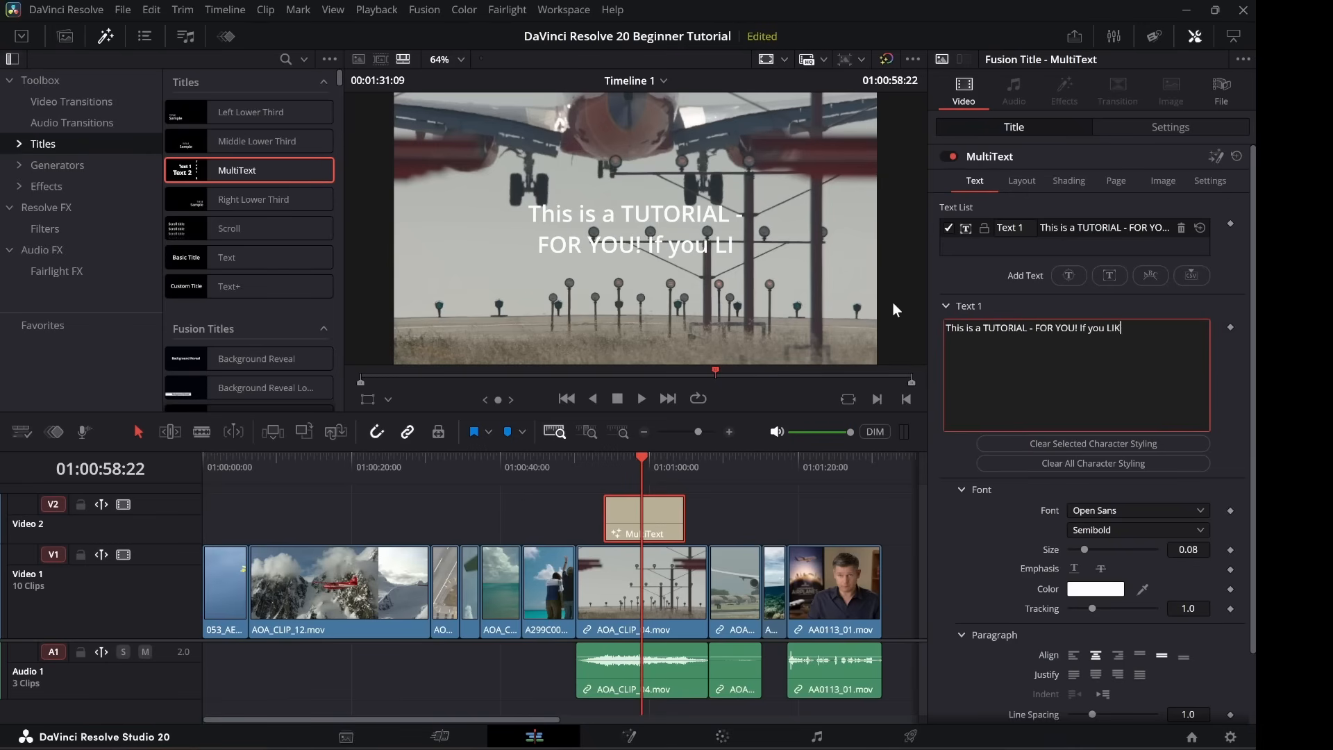
{"action": "type", "text": "ED it"}
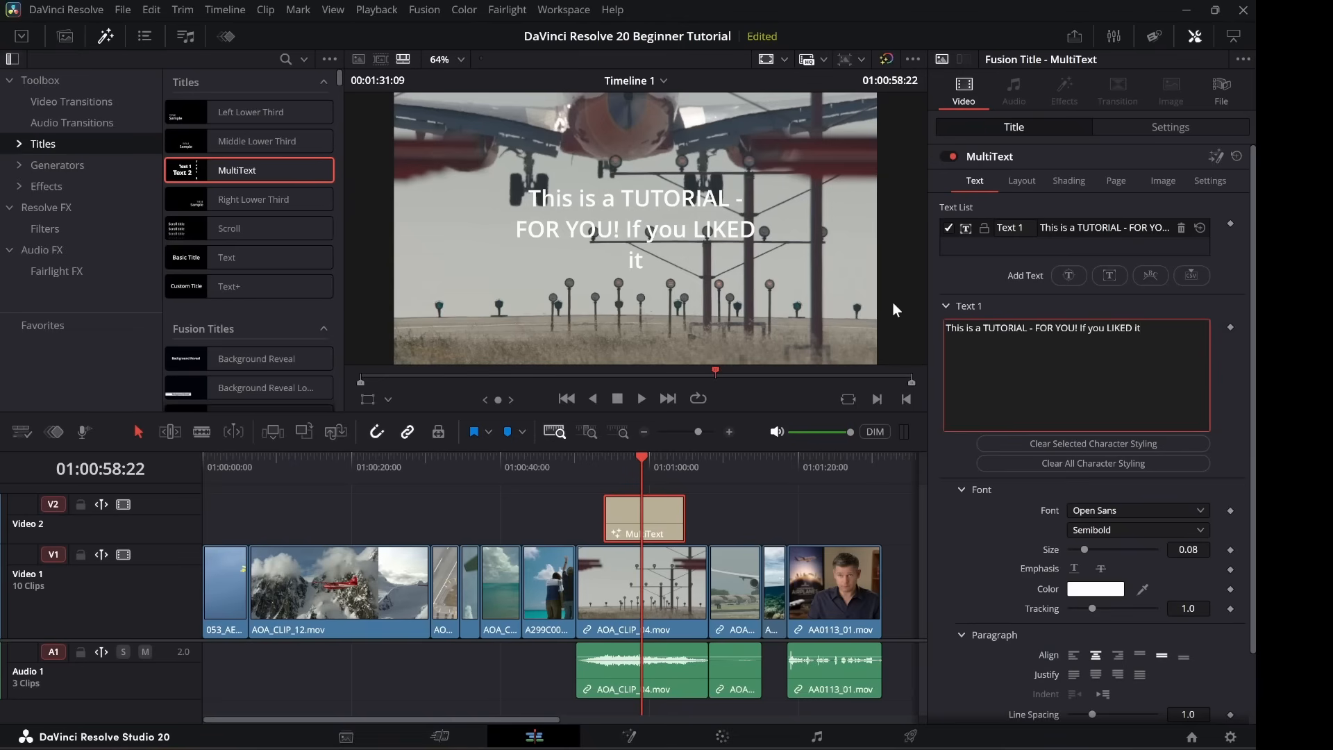
{"action": "type", "text": ", please SHA"}
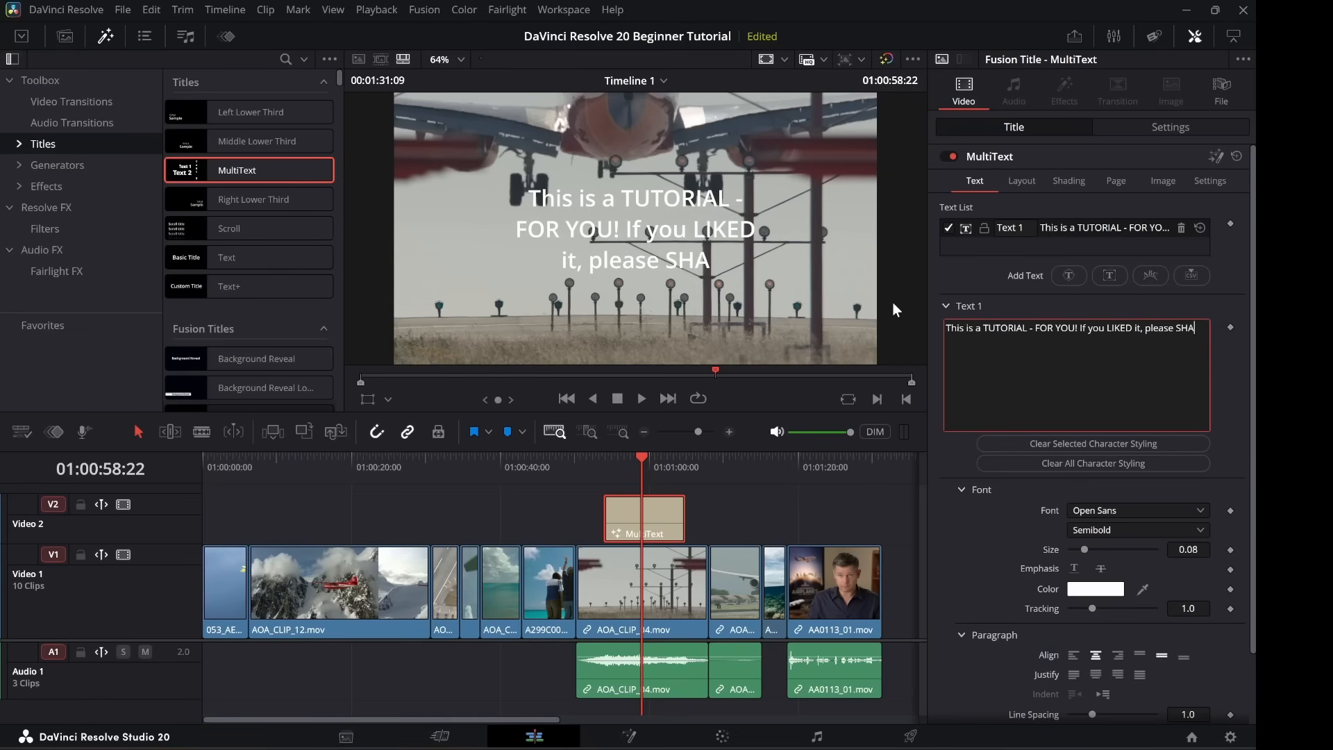
{"action": "type", "text": "RE, H"}
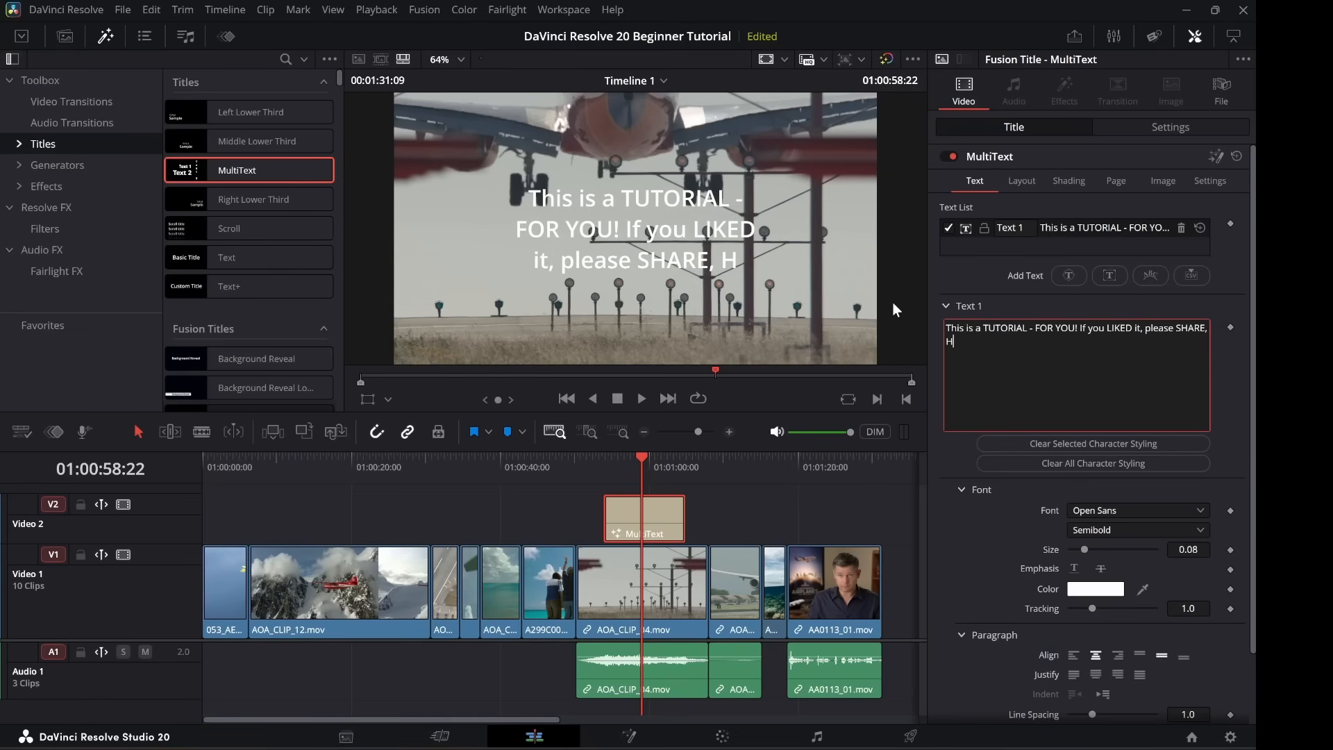
{"action": "type", "text": "ype,"}
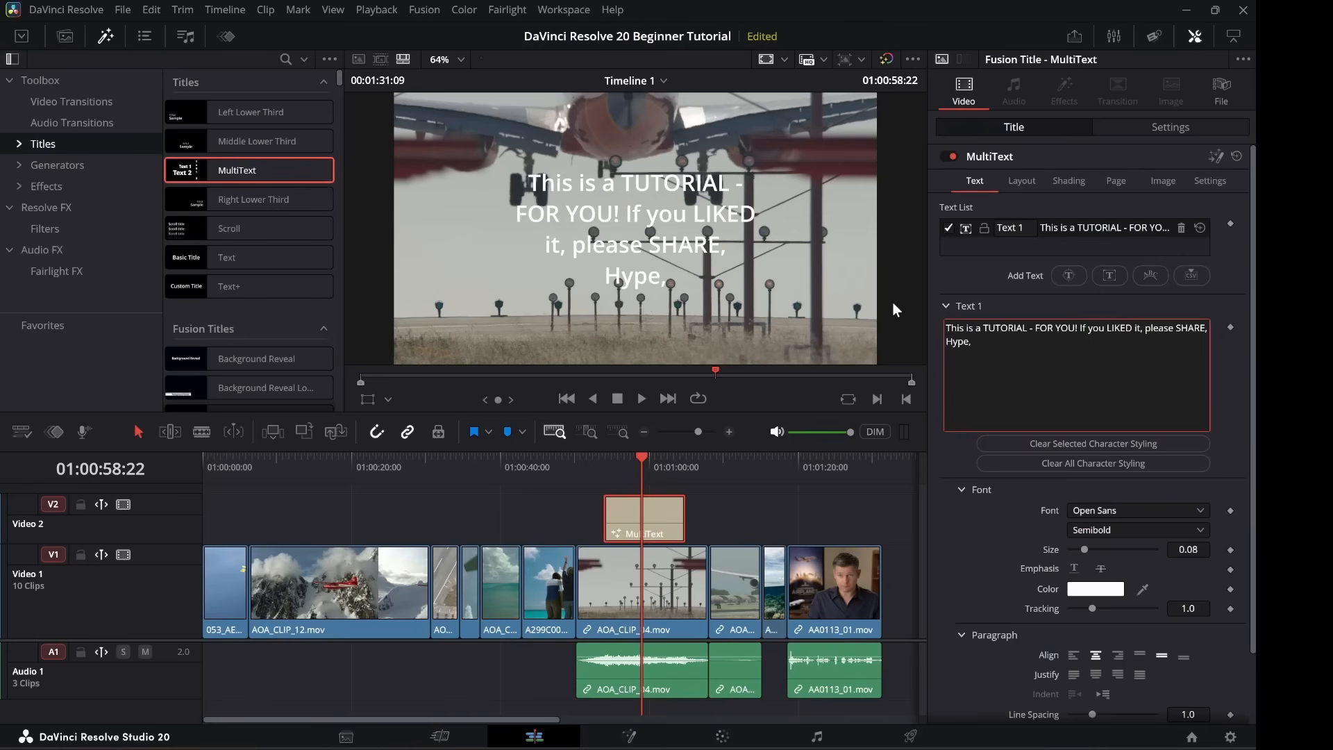
{"action": "type", "text": " Like "}
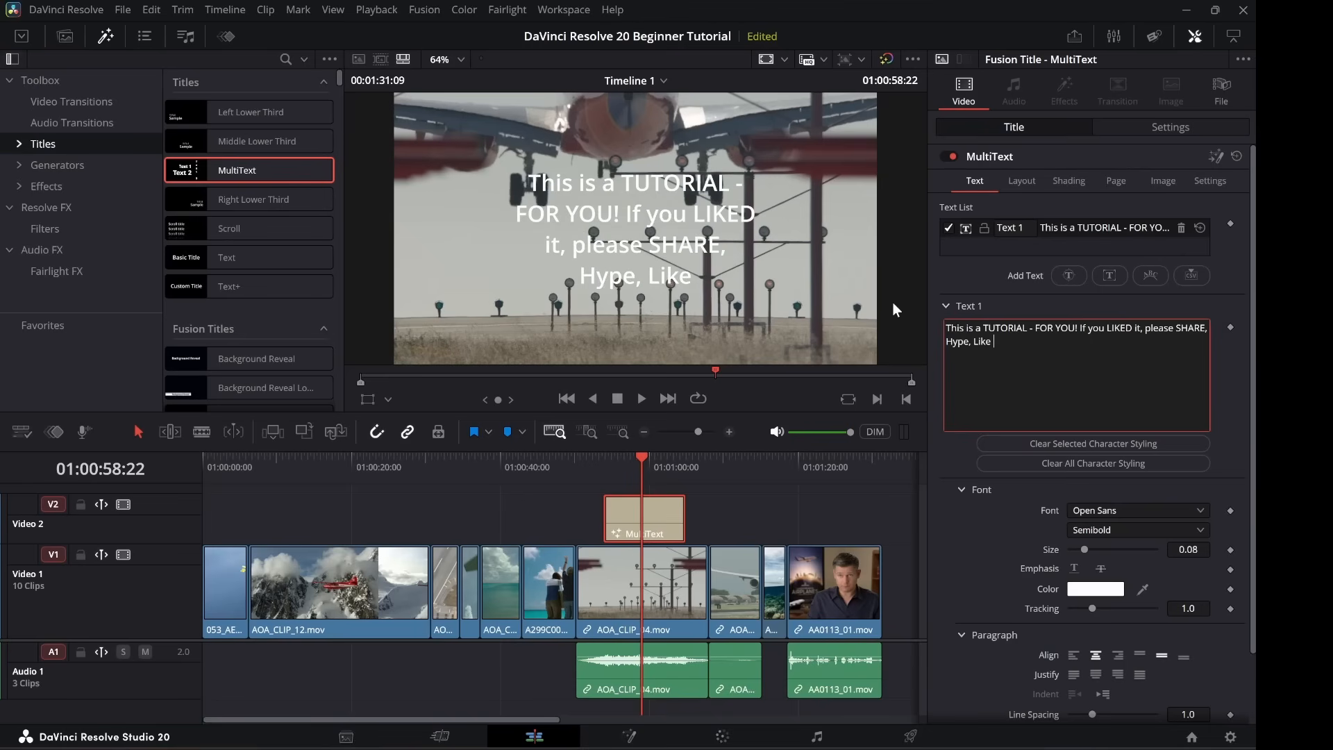
{"action": "type", "text": "and SUBSC"}
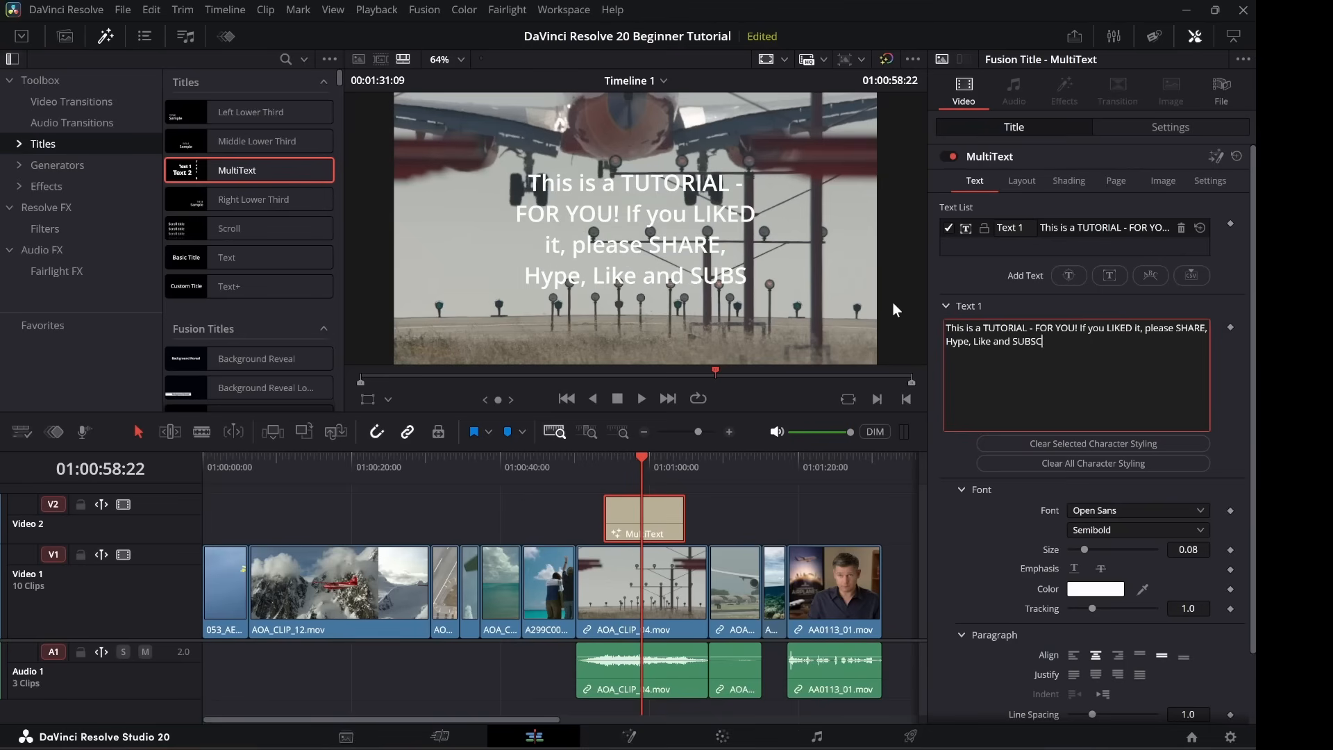
{"action": "type", "text": "RIBE it"}
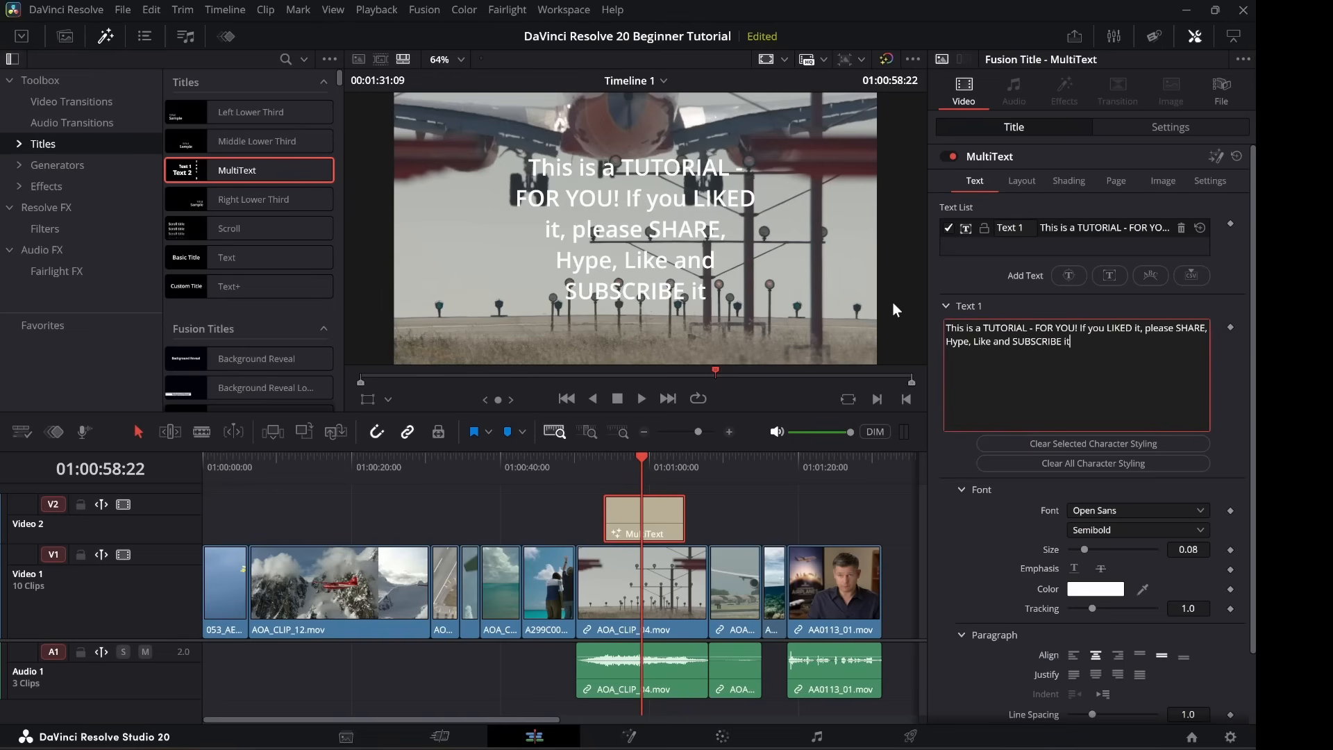
{"action": "type", "text": ". Thank you"}
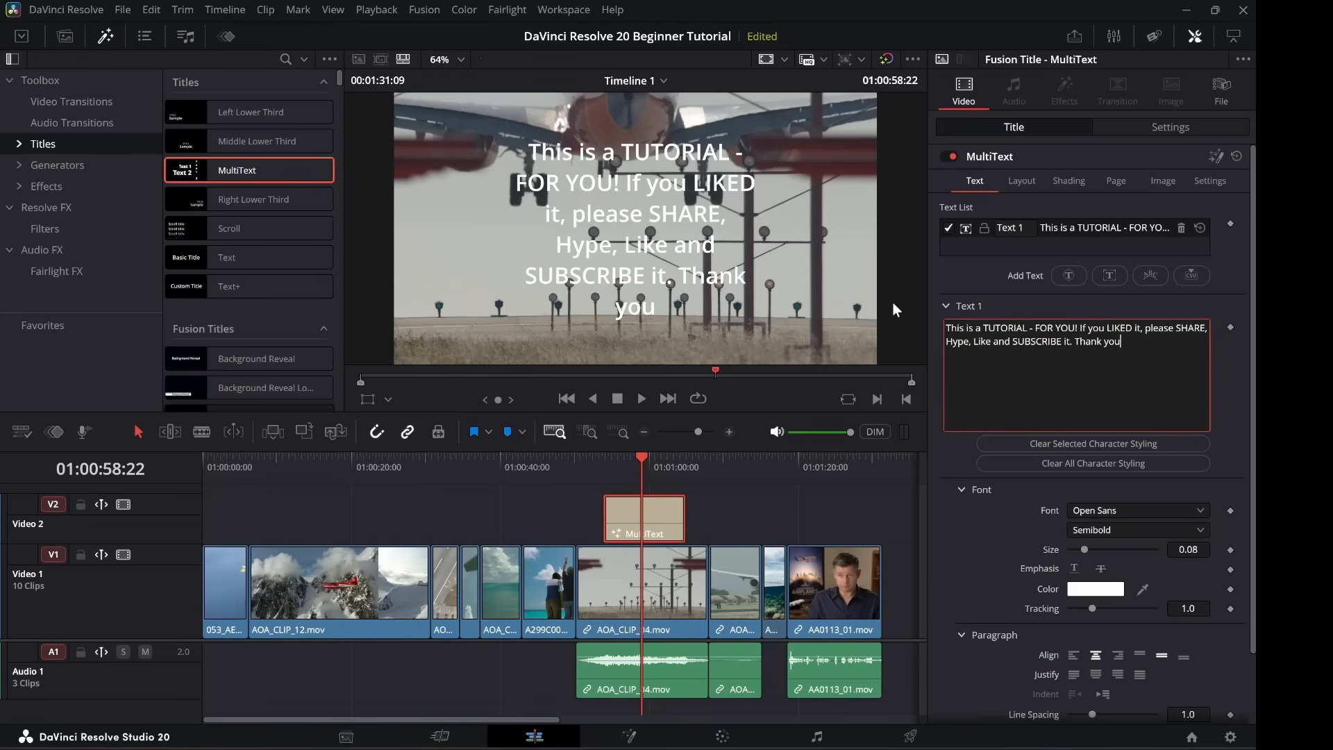
{"action": "type", "text": "!"}
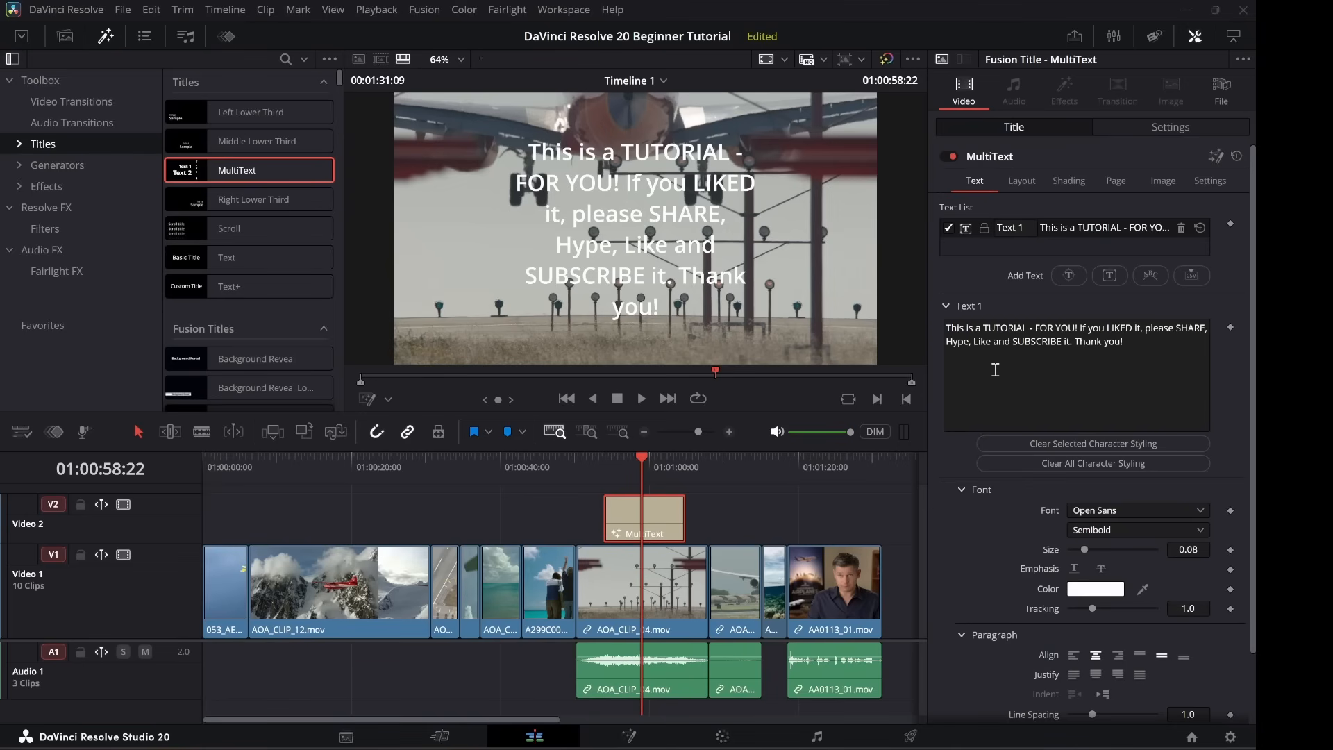
Turn on Fusion Overlay, widen the text box to wrap onto three lines, and drag it lower.
{"action": "left_click", "coordinate": [387, 401]}
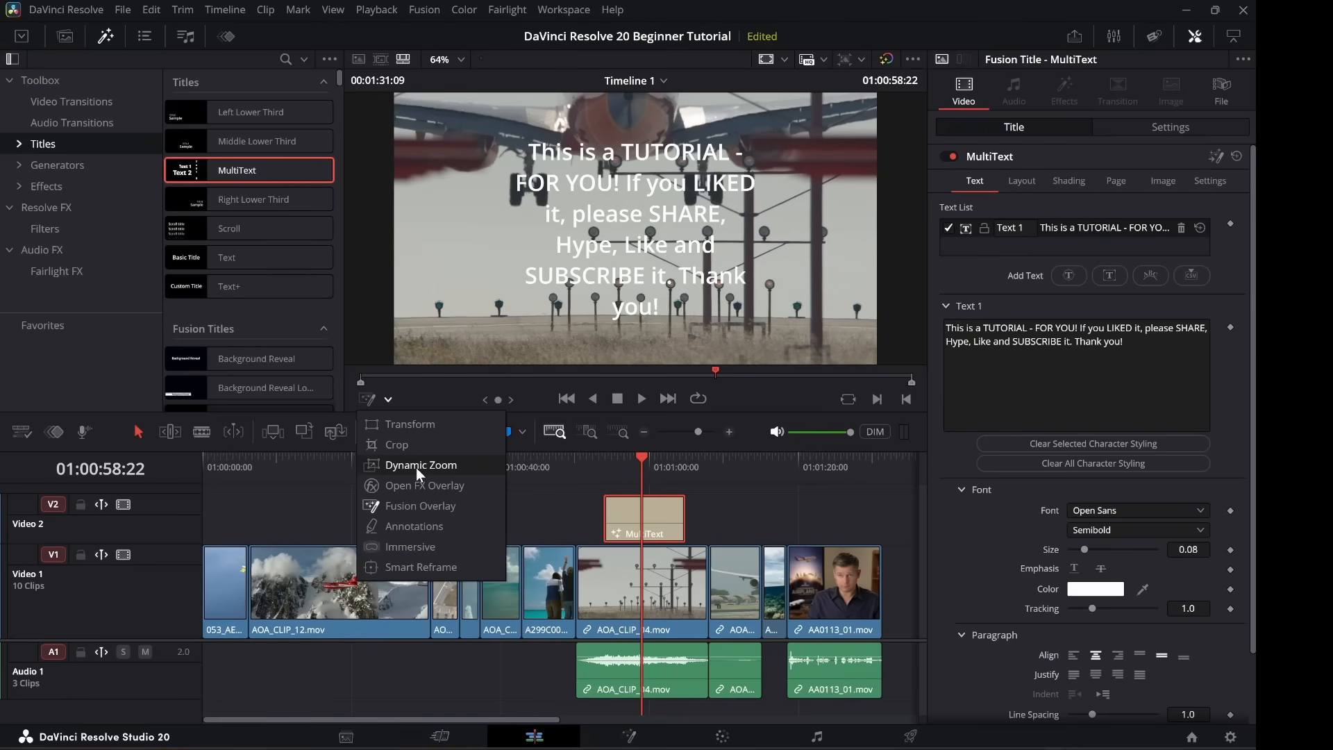
{"action": "left_click", "coordinate": [445, 506]}
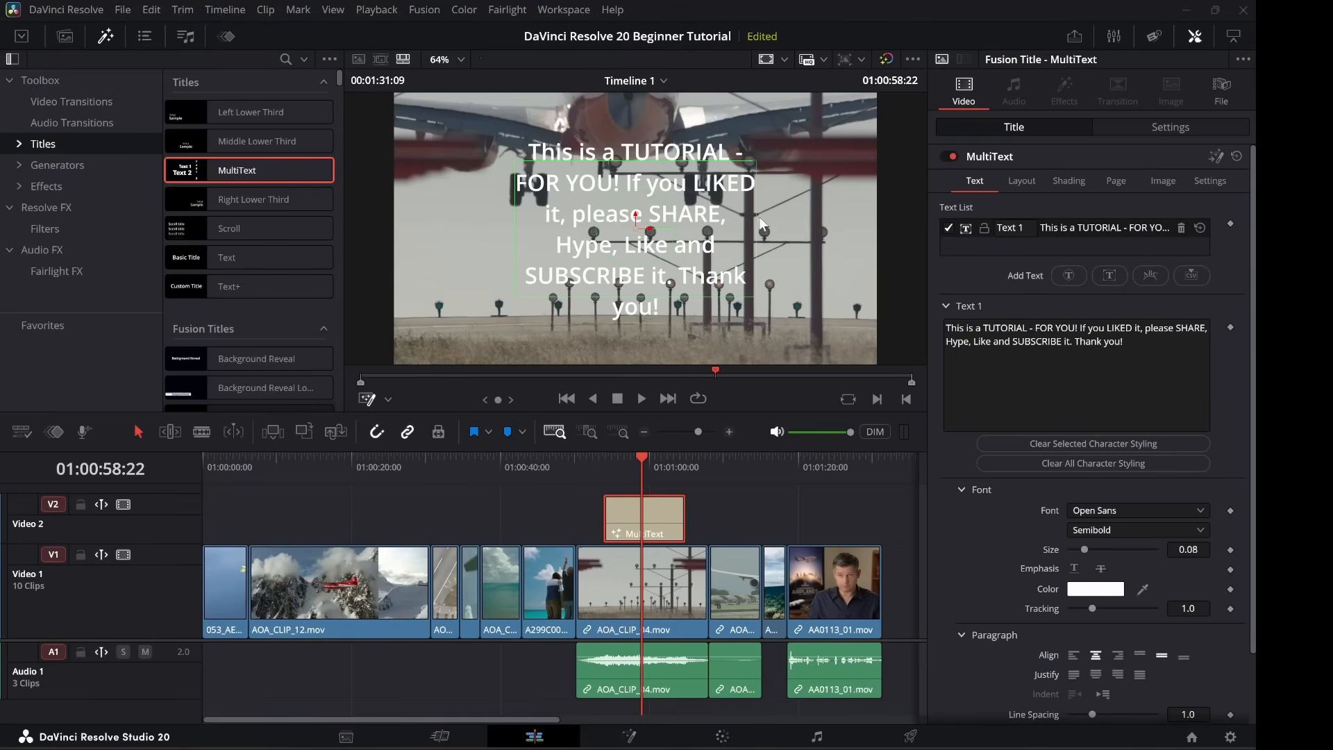
{"action": "left_click_drag", "start_coordinate": [755, 214], "coordinate": [831, 218]}
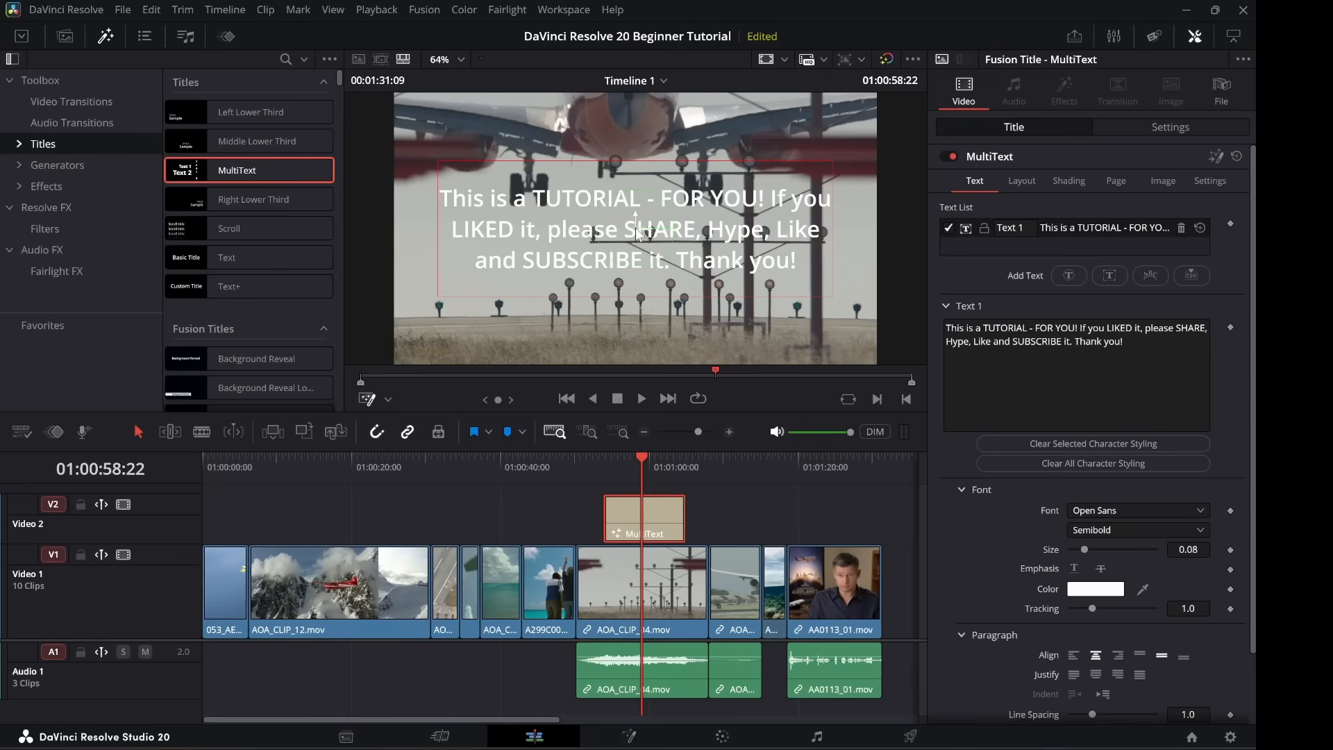
{"action": "left_click_drag", "start_coordinate": [639, 238], "coordinate": [640, 265]}
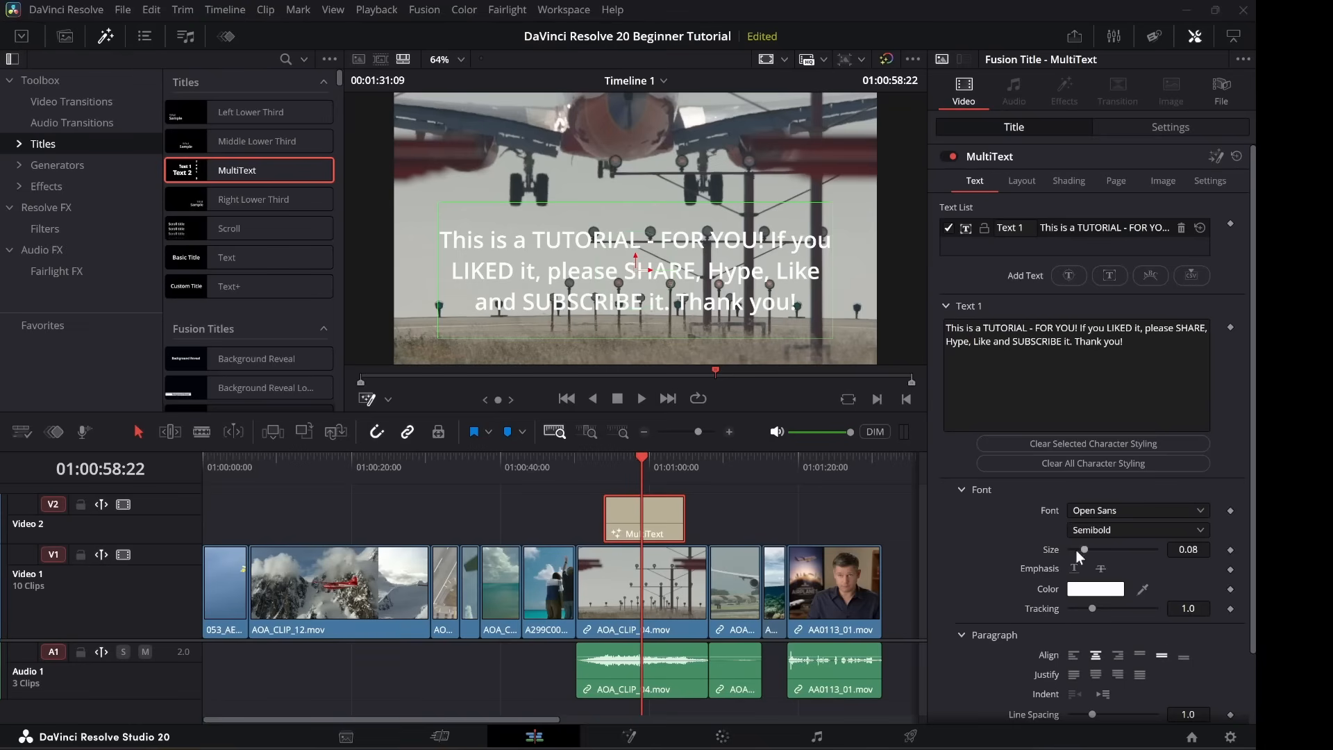
Set the title's font colour to orange #ff5500.
{"action": "left_click", "coordinate": [1094, 592]}
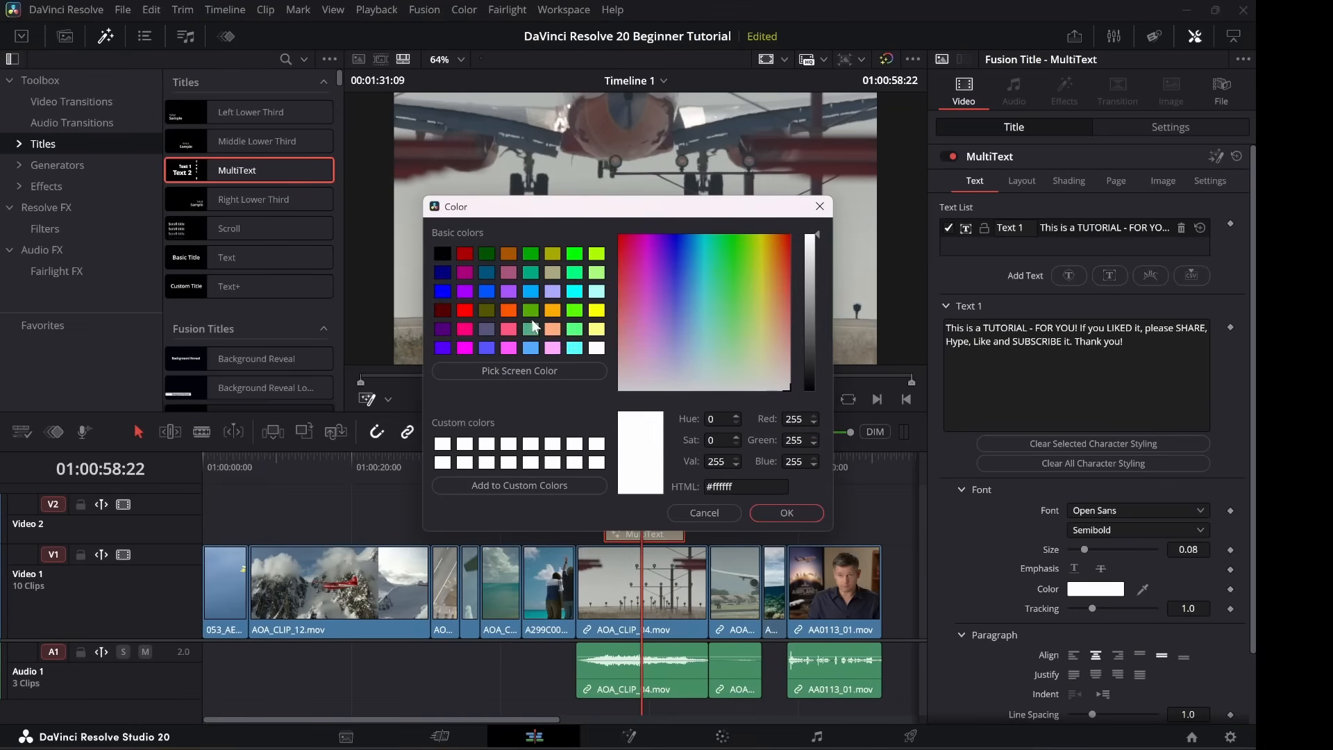
{"action": "left_click", "coordinate": [508, 311]}
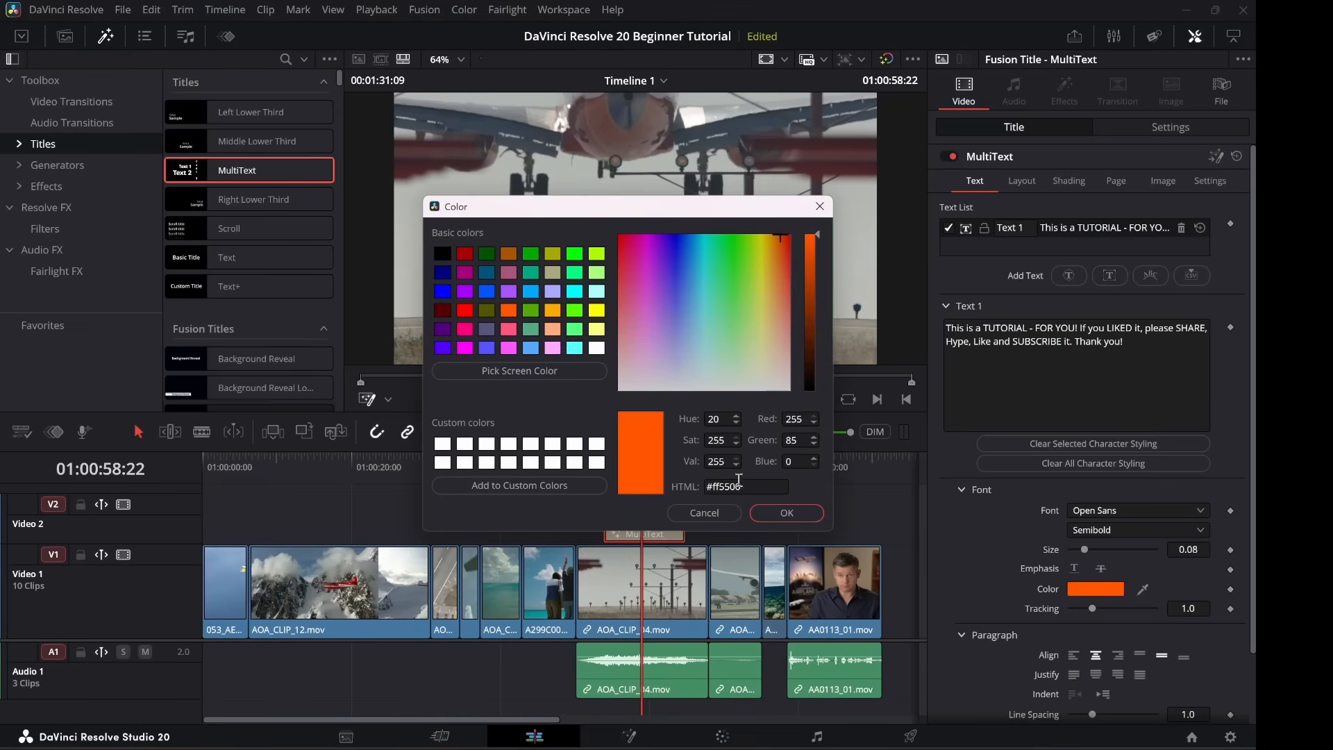
{"action": "left_click", "coordinate": [790, 511]}
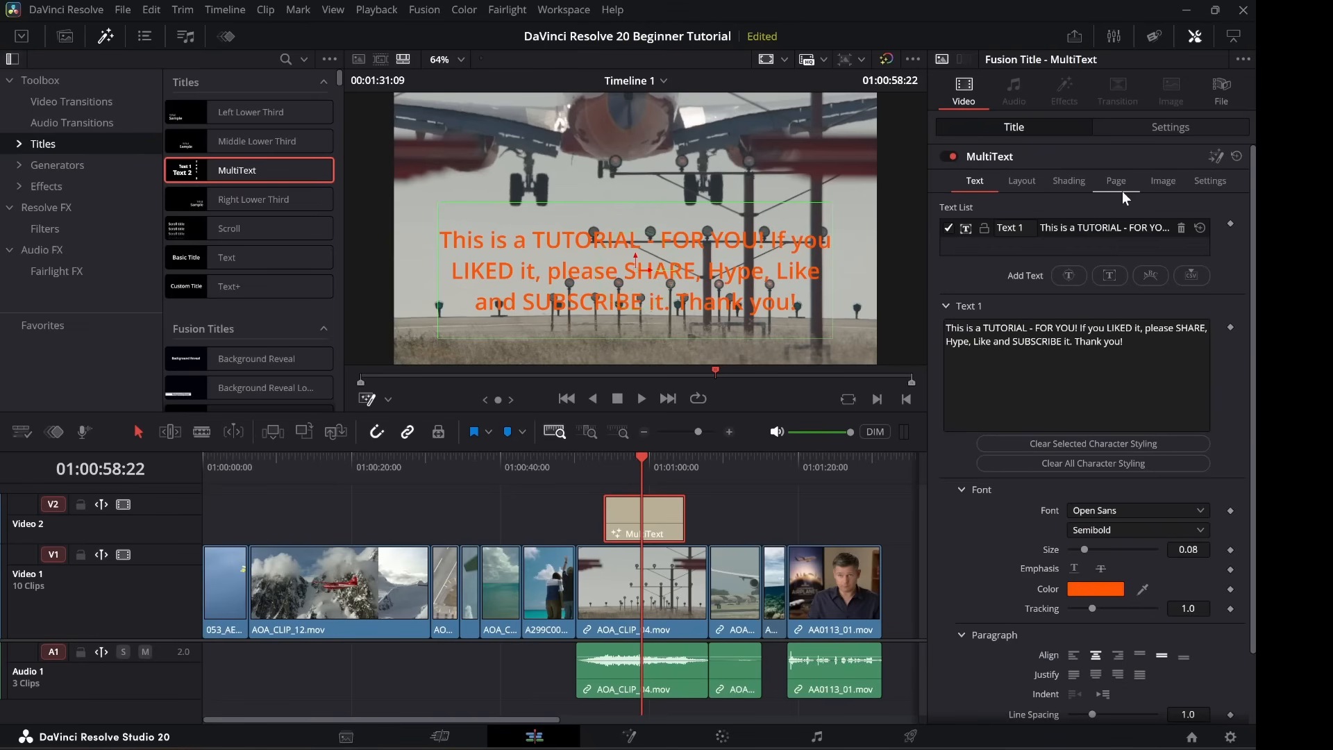
Enable an outline in Shading and make its colour white.
{"action": "left_click", "coordinate": [1073, 186]}
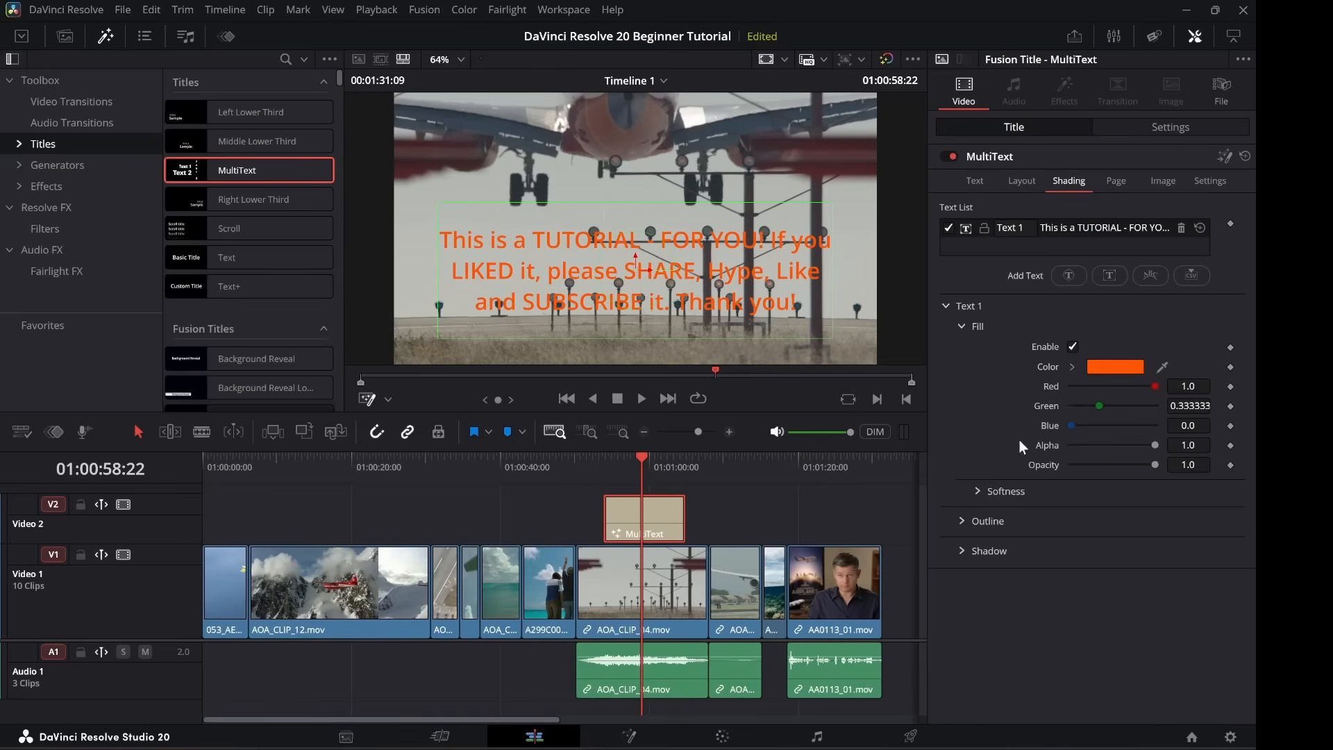
{"action": "left_click", "coordinate": [962, 525]}
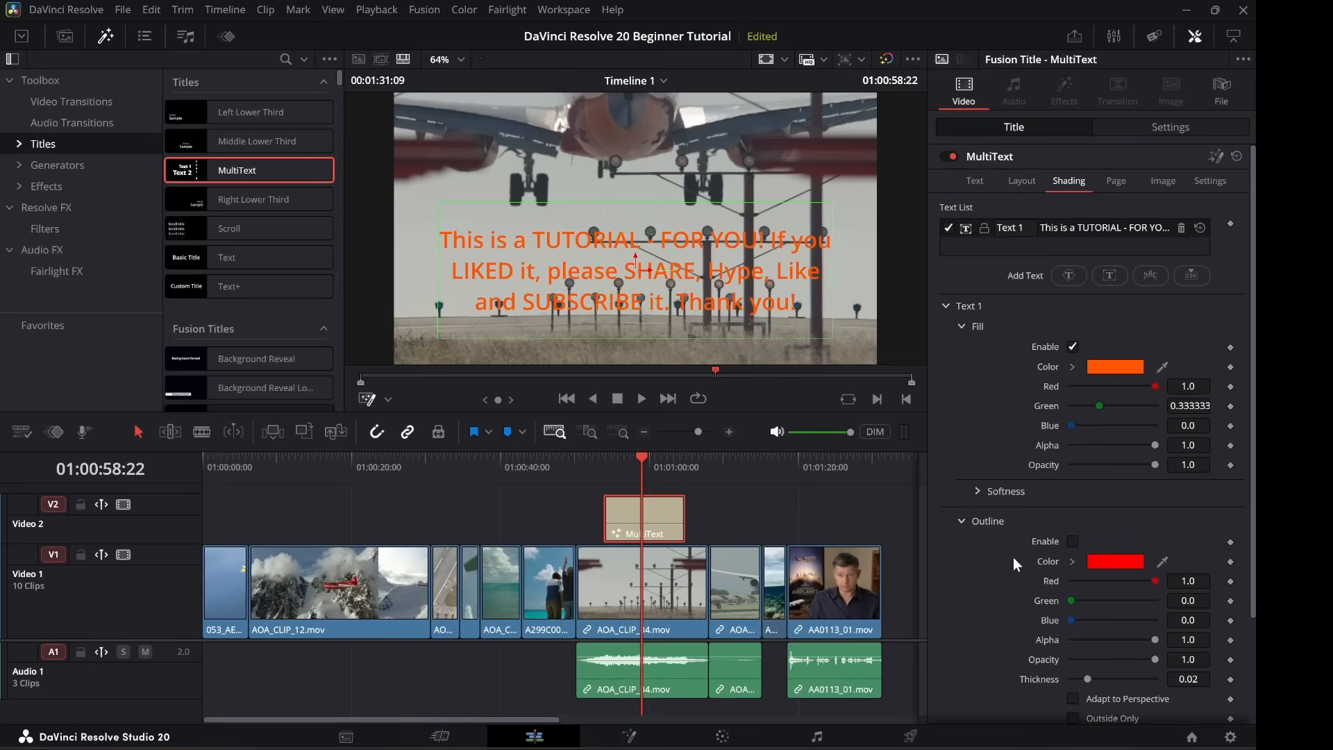
{"action": "left_click", "coordinate": [1072, 541]}
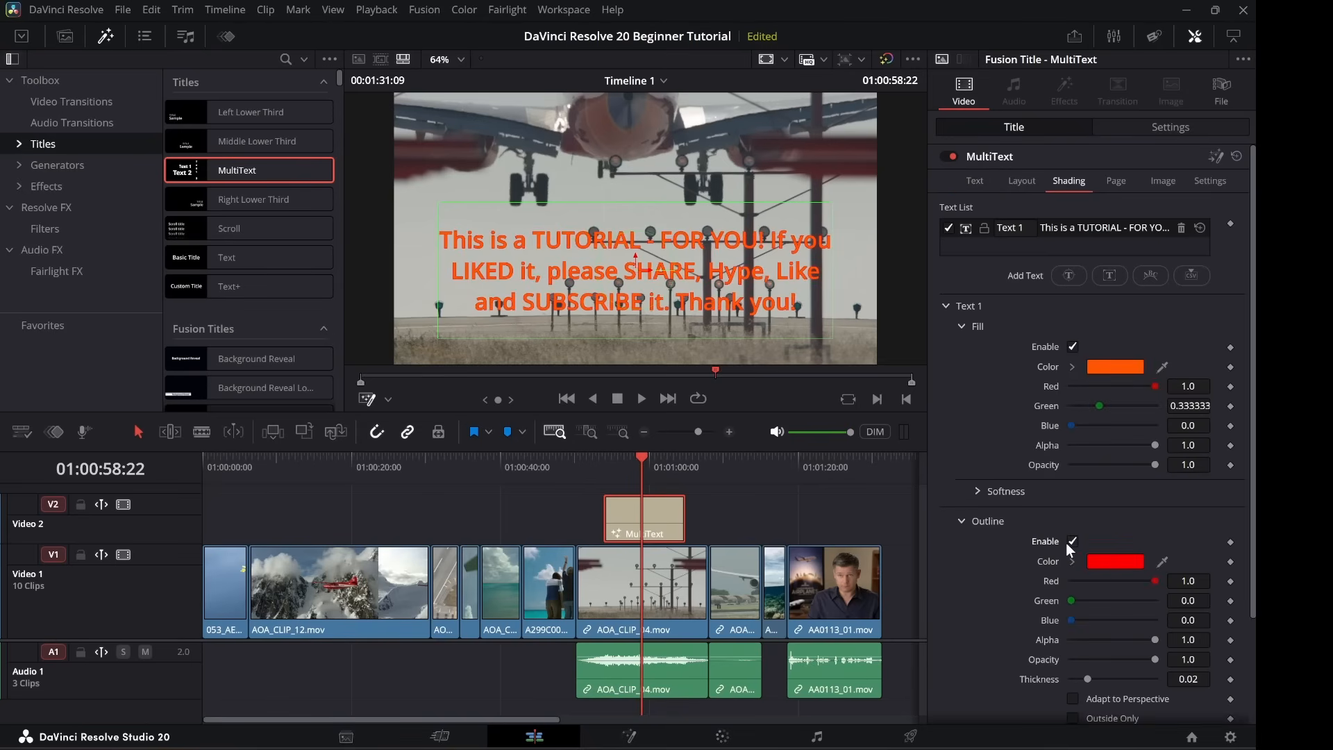
{"action": "left_click", "coordinate": [1111, 561]}
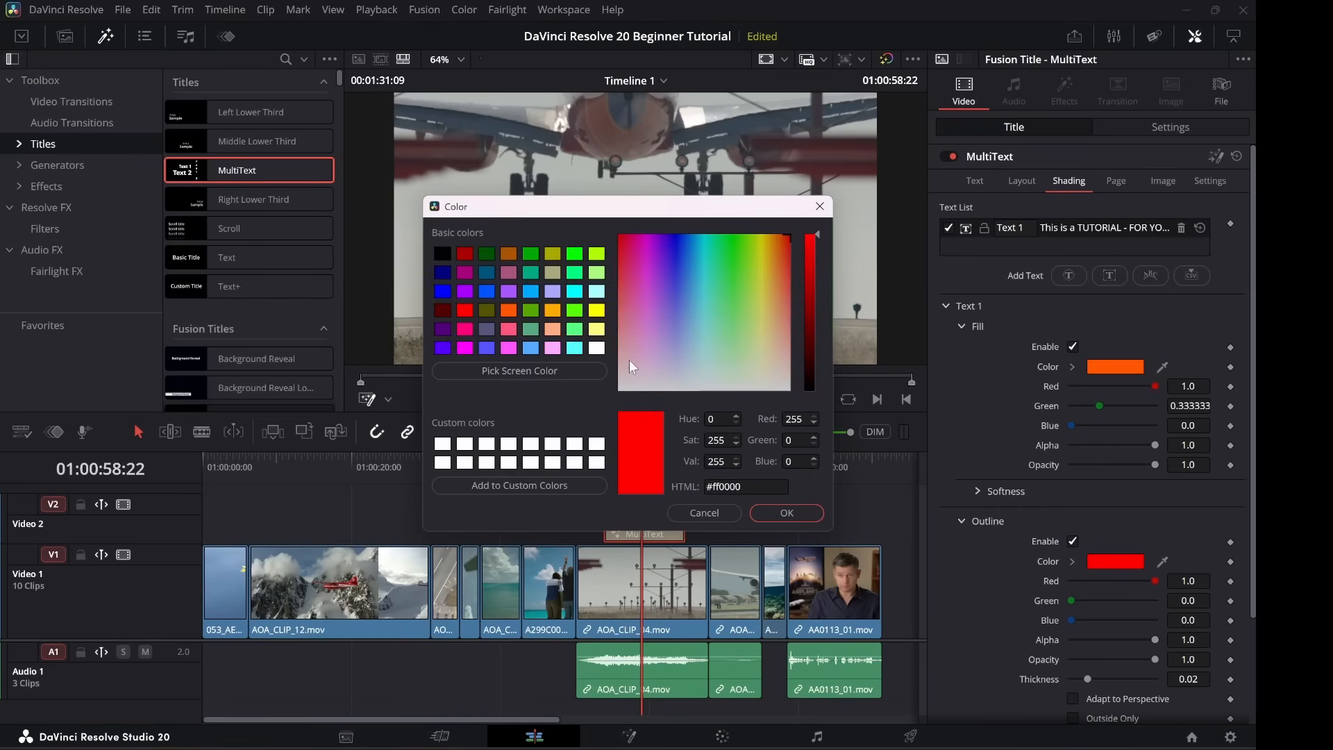
{"action": "left_click", "coordinate": [596, 347]}
{"action": "left_click", "coordinate": [786, 513]}
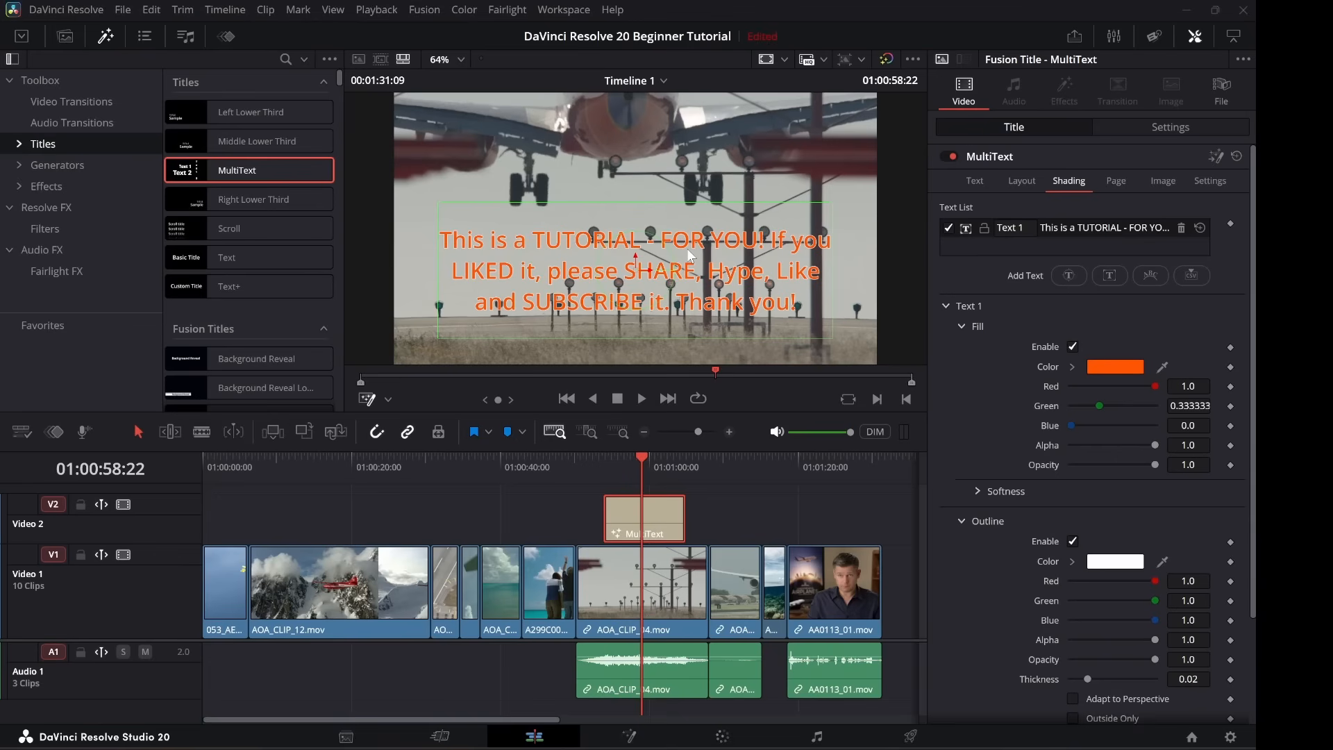
{"action": "left_click", "coordinate": [1111, 184]}
{"action": "left_click", "coordinate": [1064, 189]}
{"action": "left_click", "coordinate": [1014, 189]}
{"action": "left_click", "coordinate": [968, 184]}
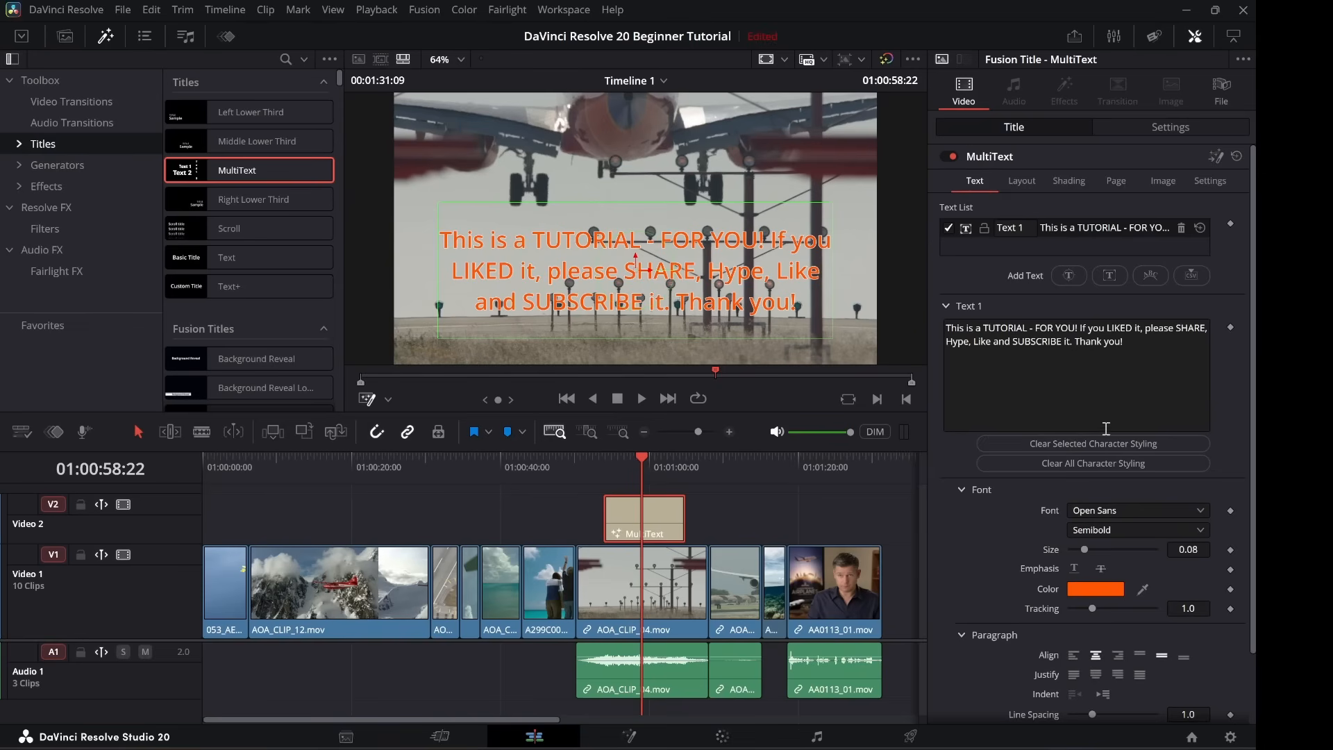
Add a Text 2 line above the tutorial sentence and drop a Text+ title on V2 after it.
{"action": "left_click", "coordinate": [1108, 277]}
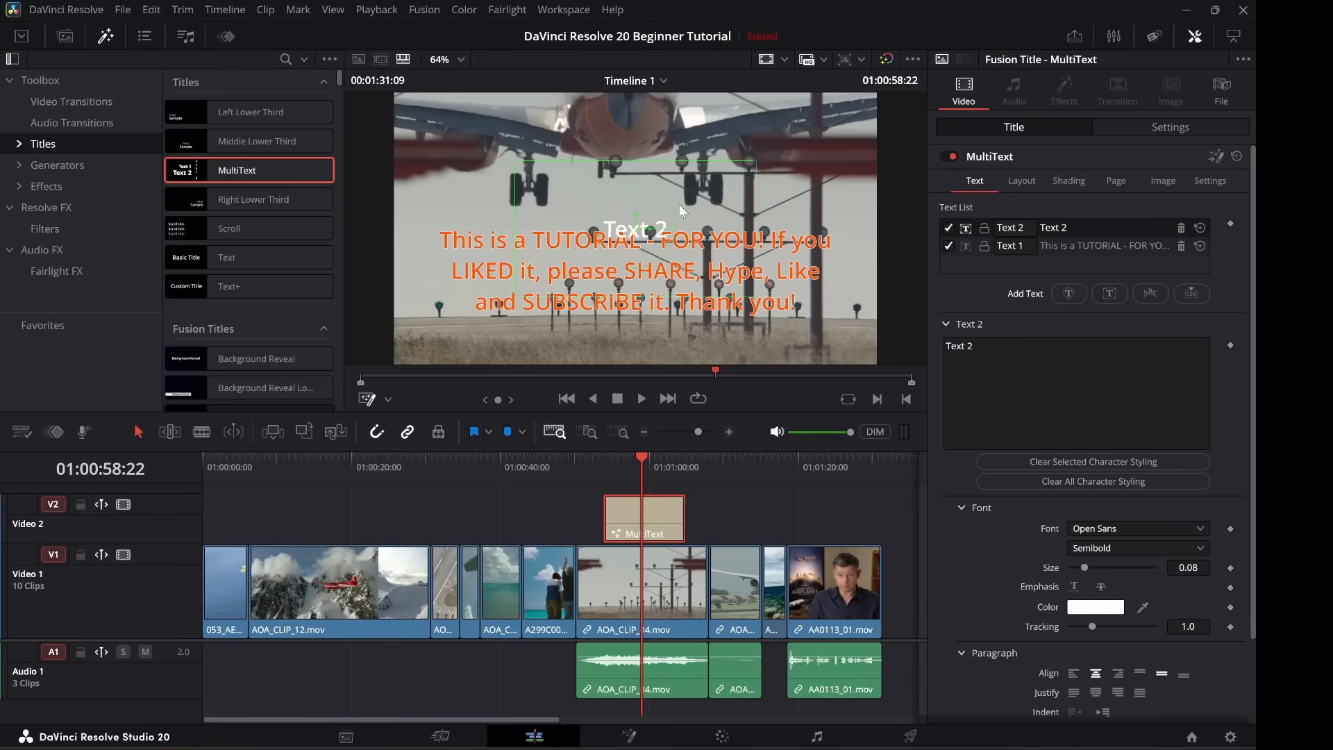
{"action": "left_click_drag", "start_coordinate": [643, 223], "coordinate": [595, 170]}
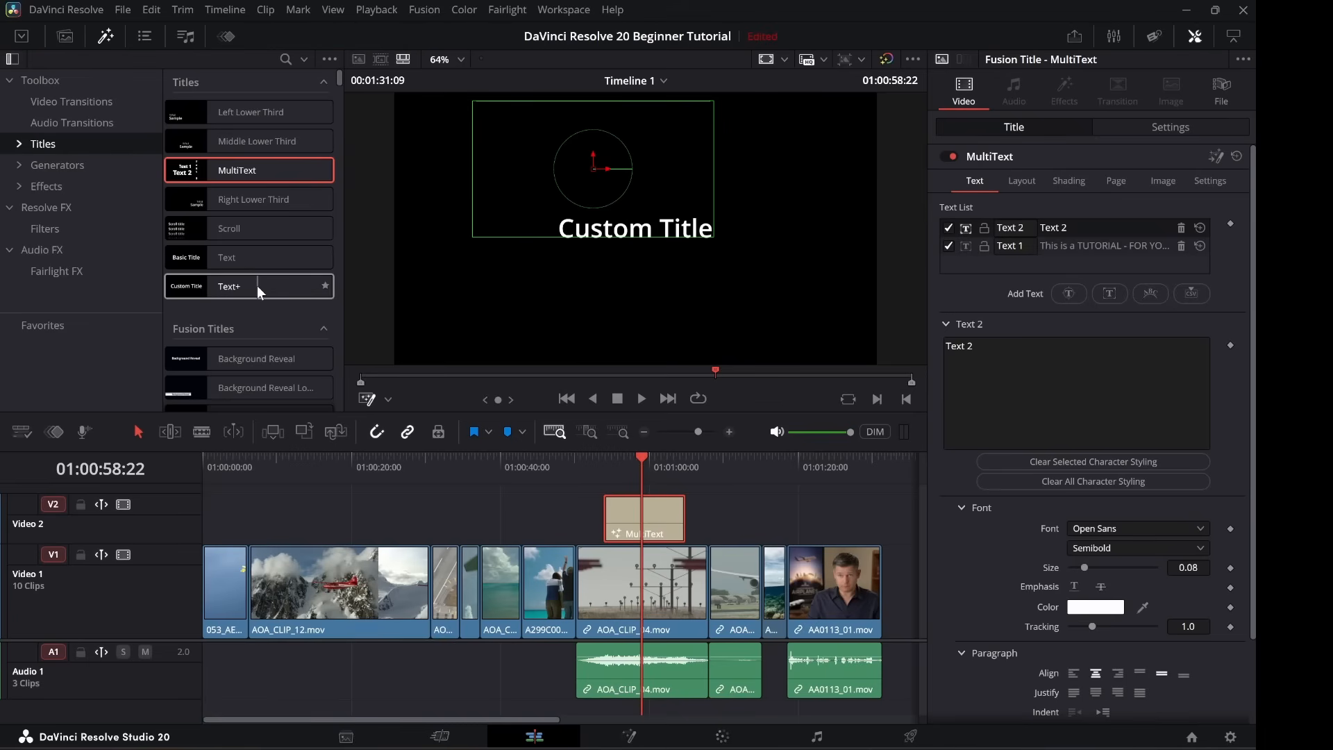
{"action": "left_click_drag", "start_coordinate": [256, 285], "coordinate": [753, 515]}
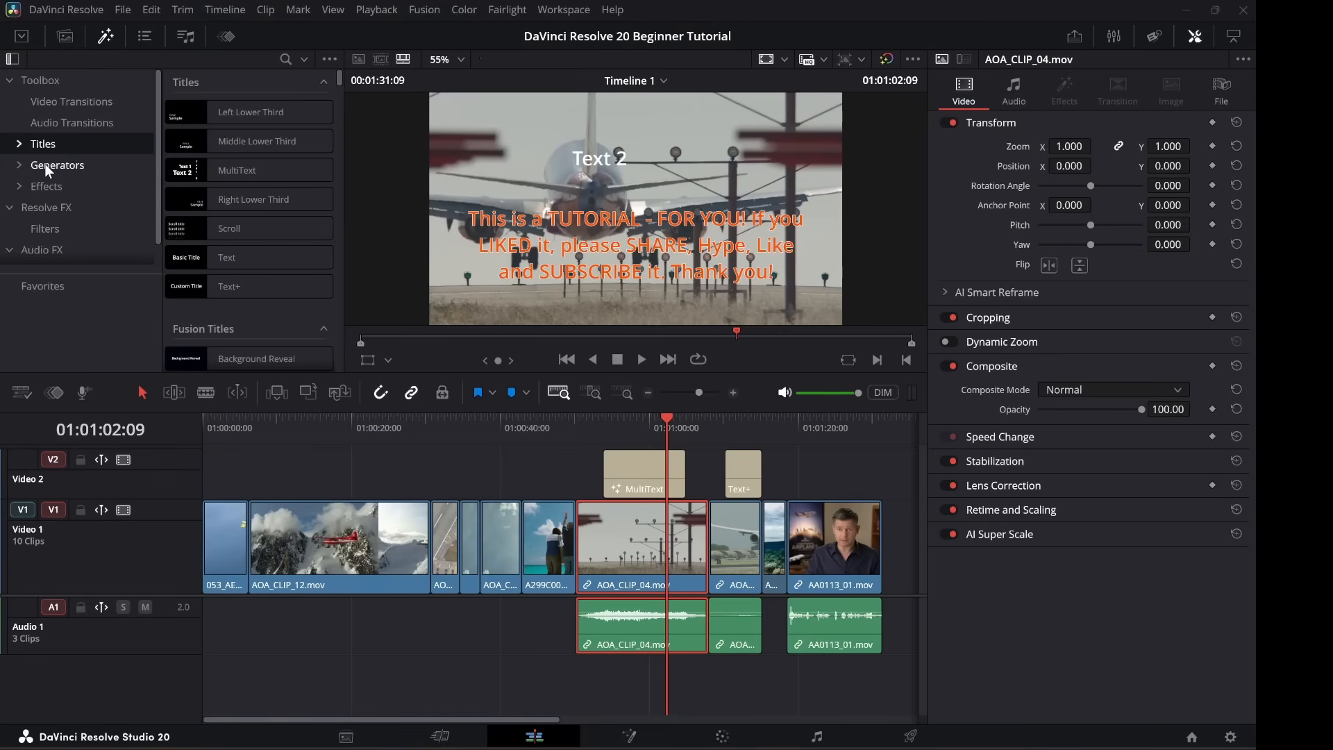
Drag the Comic Book Fusion effect from Effects onto AOA_CLIP_04 on V1.
{"action": "left_click", "coordinate": [46, 166]}
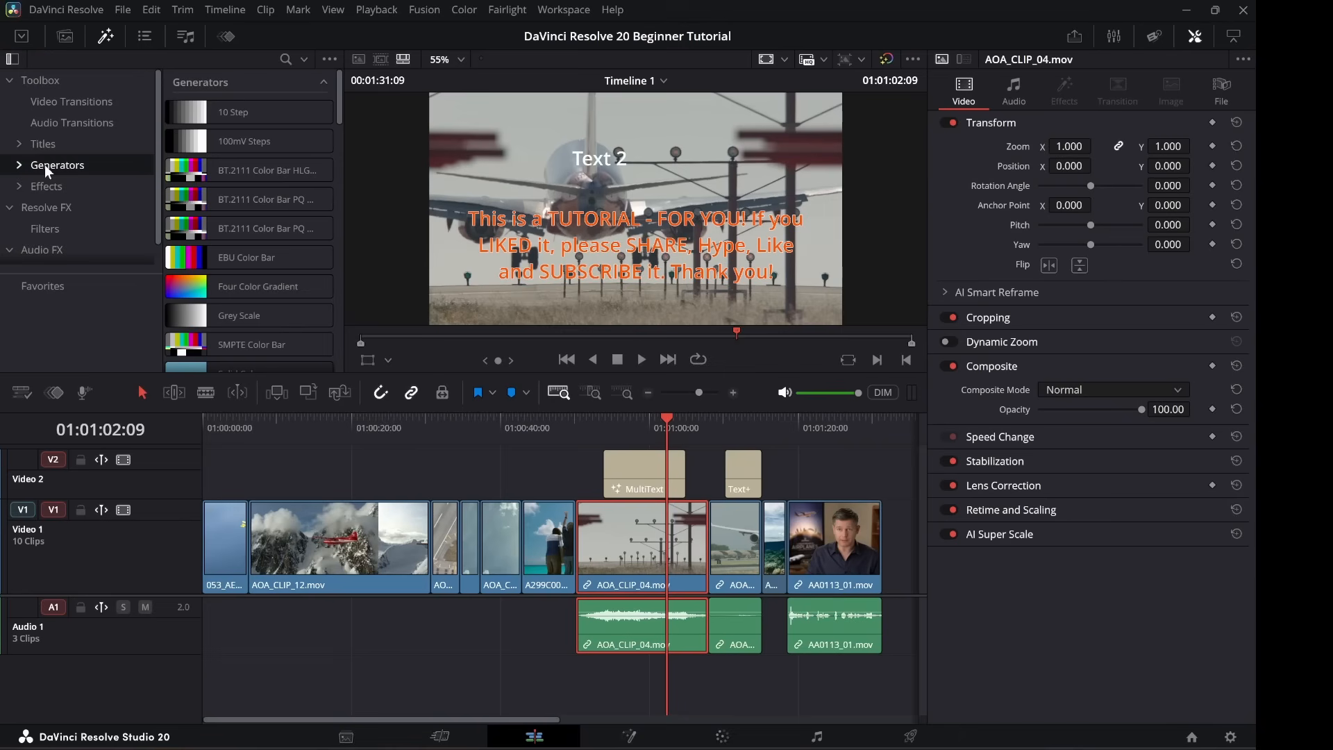
{"action": "left_click", "coordinate": [41, 187]}
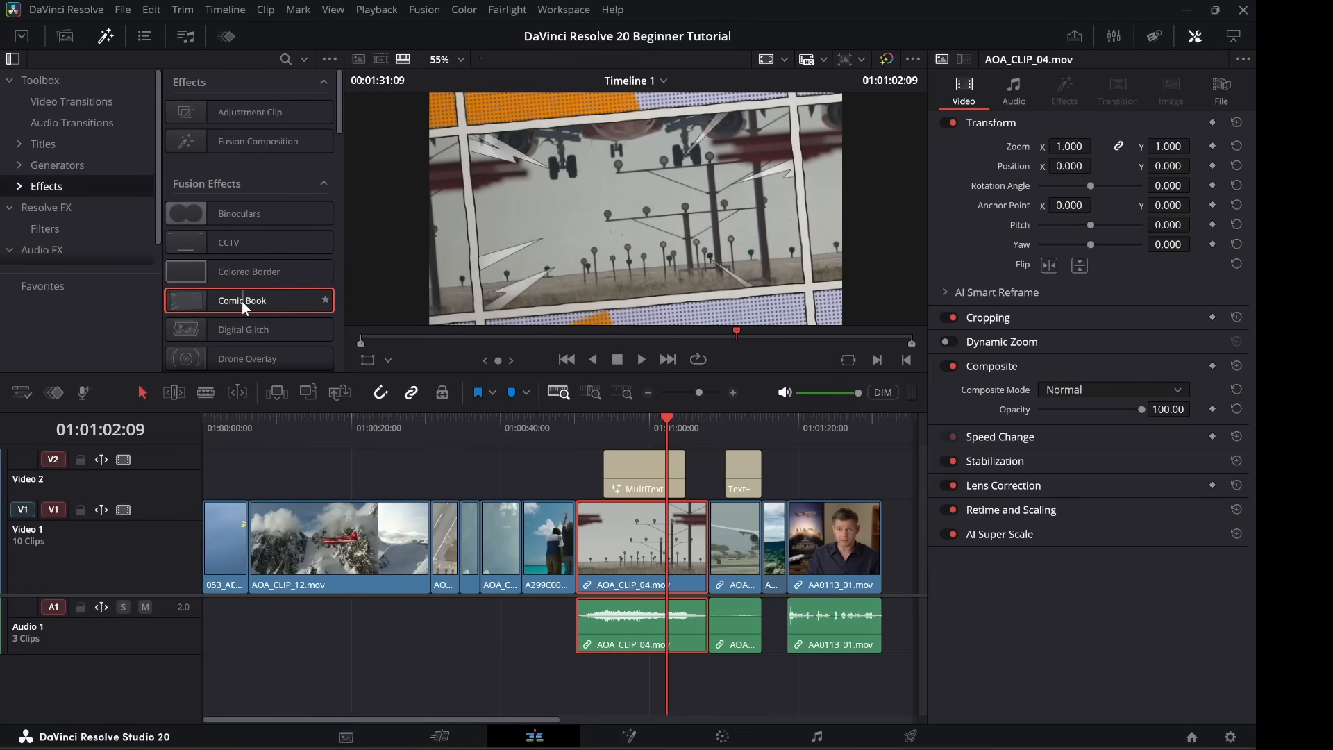
{"action": "left_click_drag", "start_coordinate": [242, 303], "coordinate": [632, 538]}
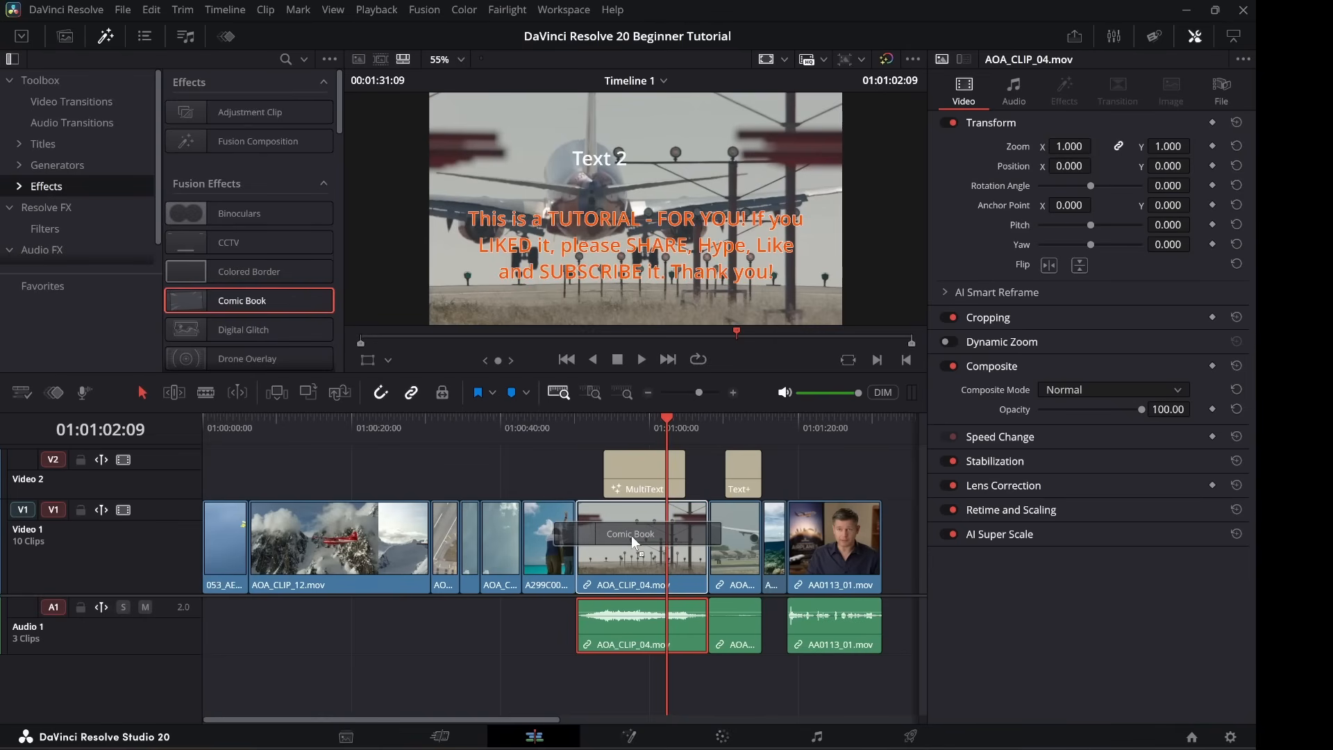
{"action": "left_click_drag", "start_coordinate": [631, 535], "coordinate": [588, 502]}
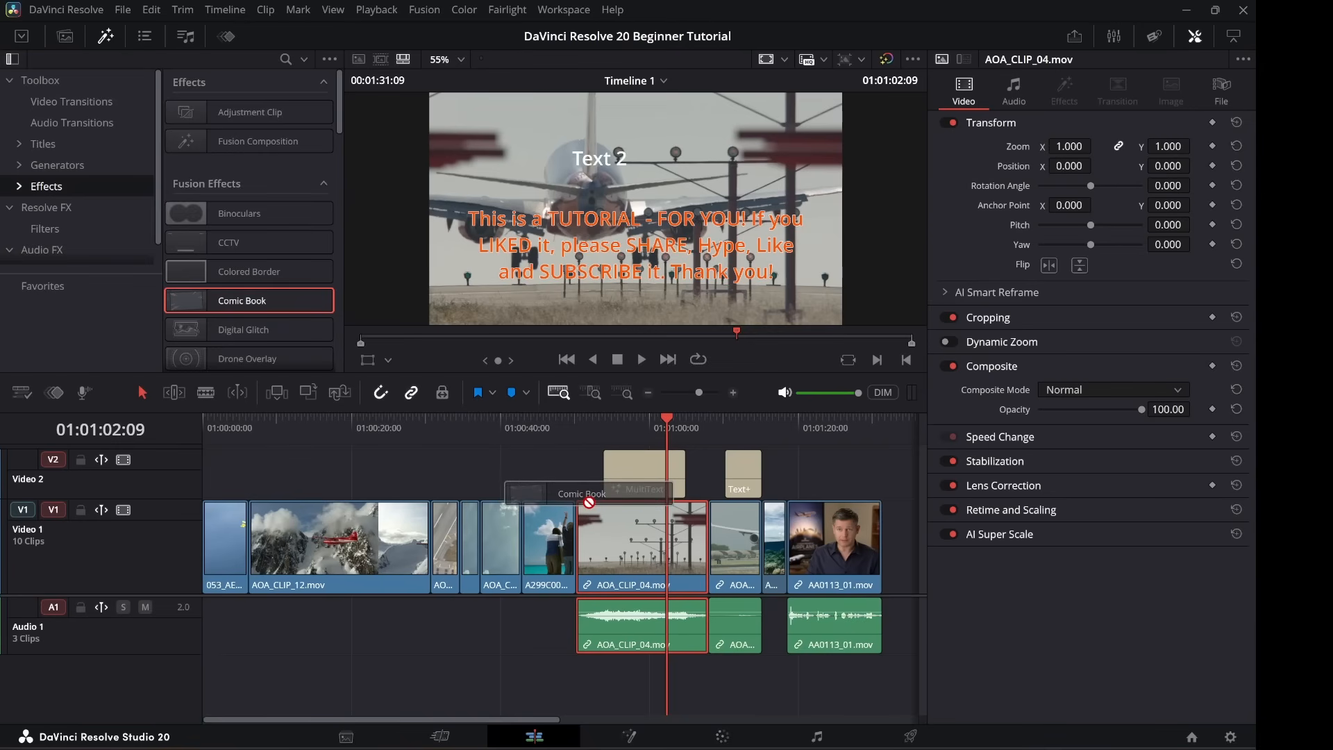
{"action": "left_click_drag", "start_coordinate": [588, 502], "coordinate": [622, 536]}
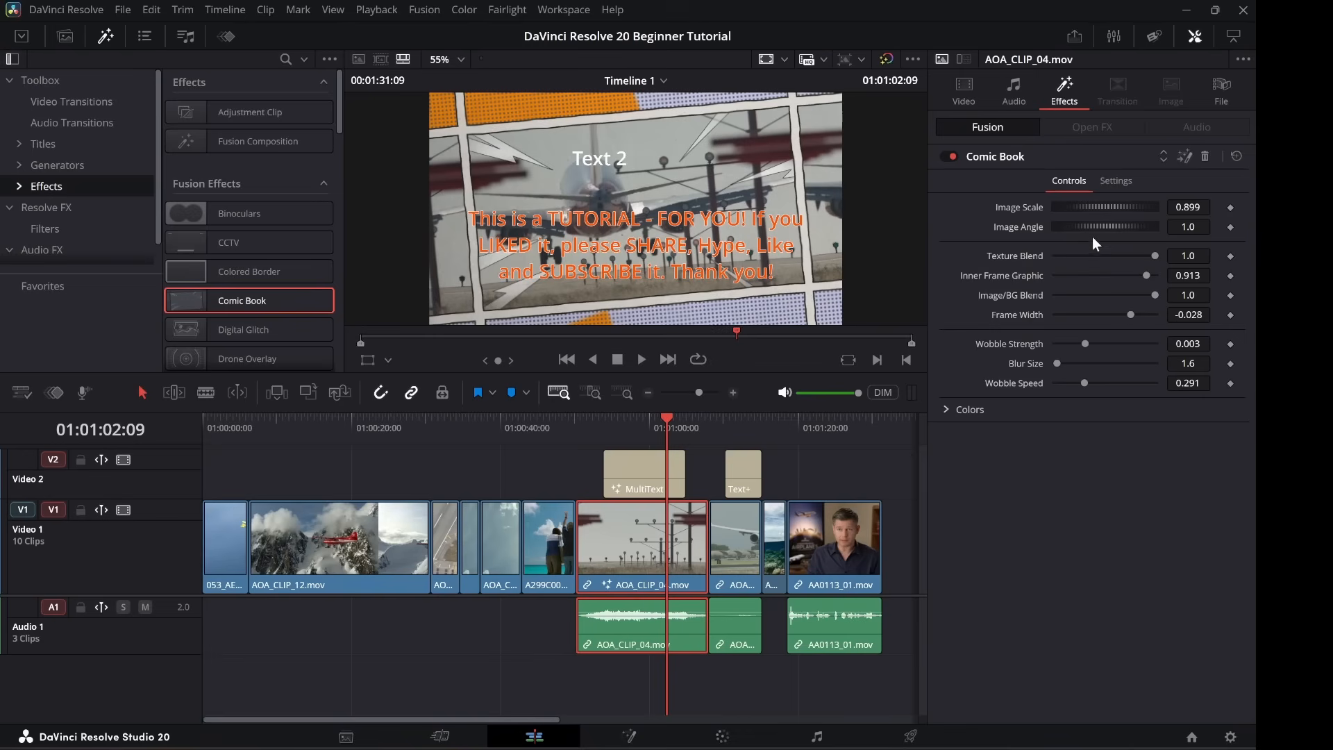
{"action": "left_click", "coordinate": [964, 90]}
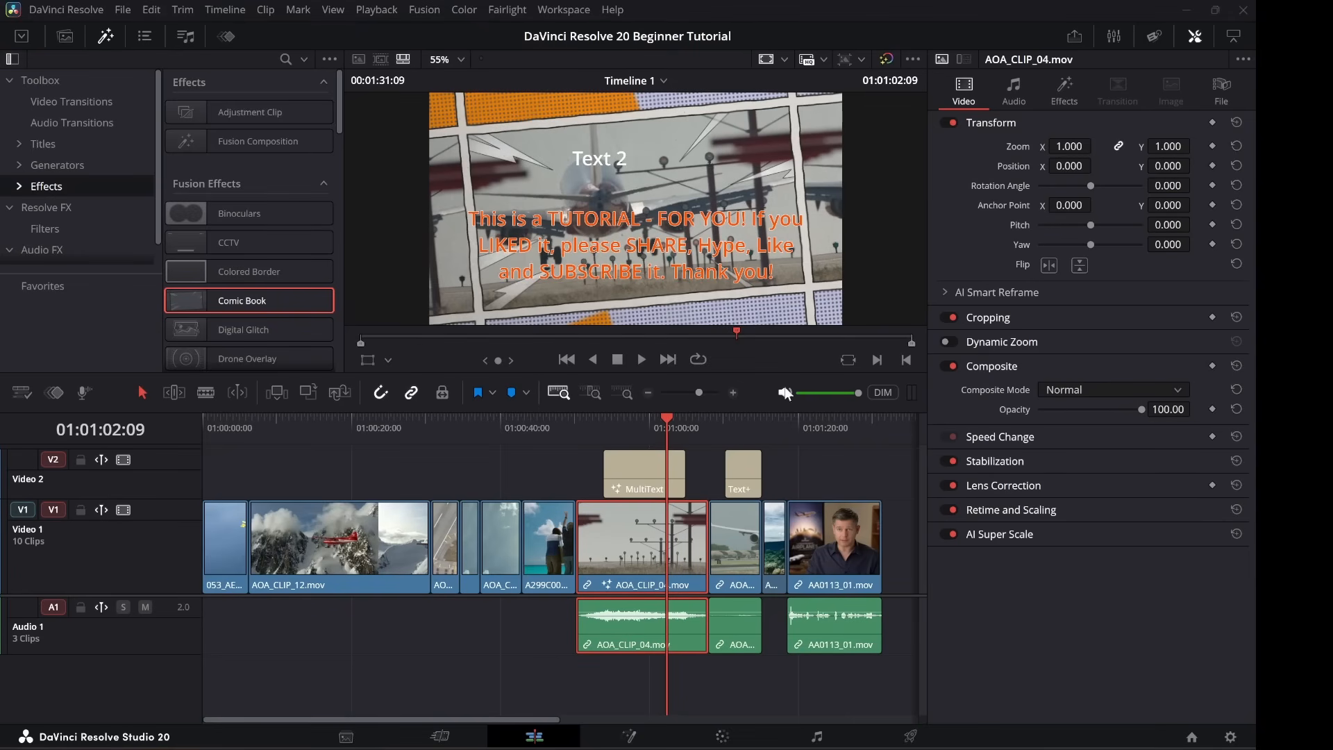
{"action": "left_click", "coordinate": [1010, 97]}
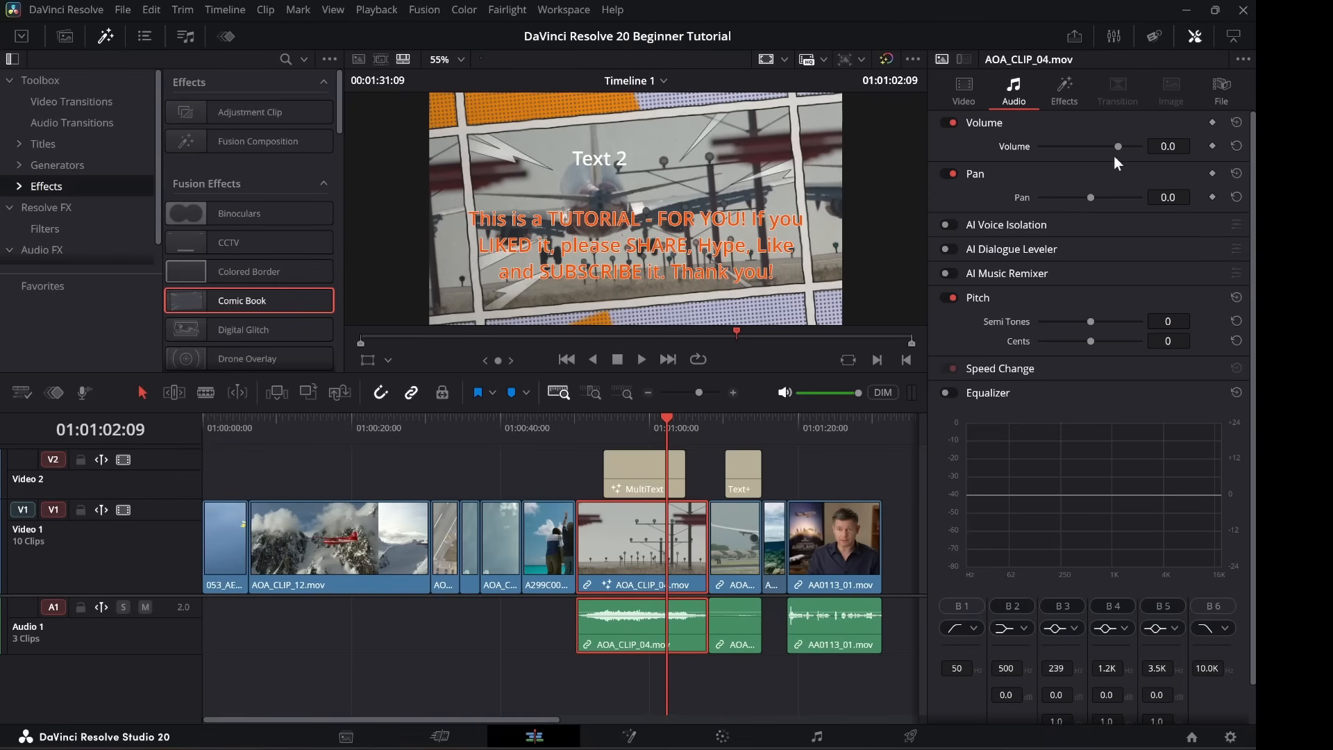
{"action": "left_click", "coordinate": [1064, 93]}
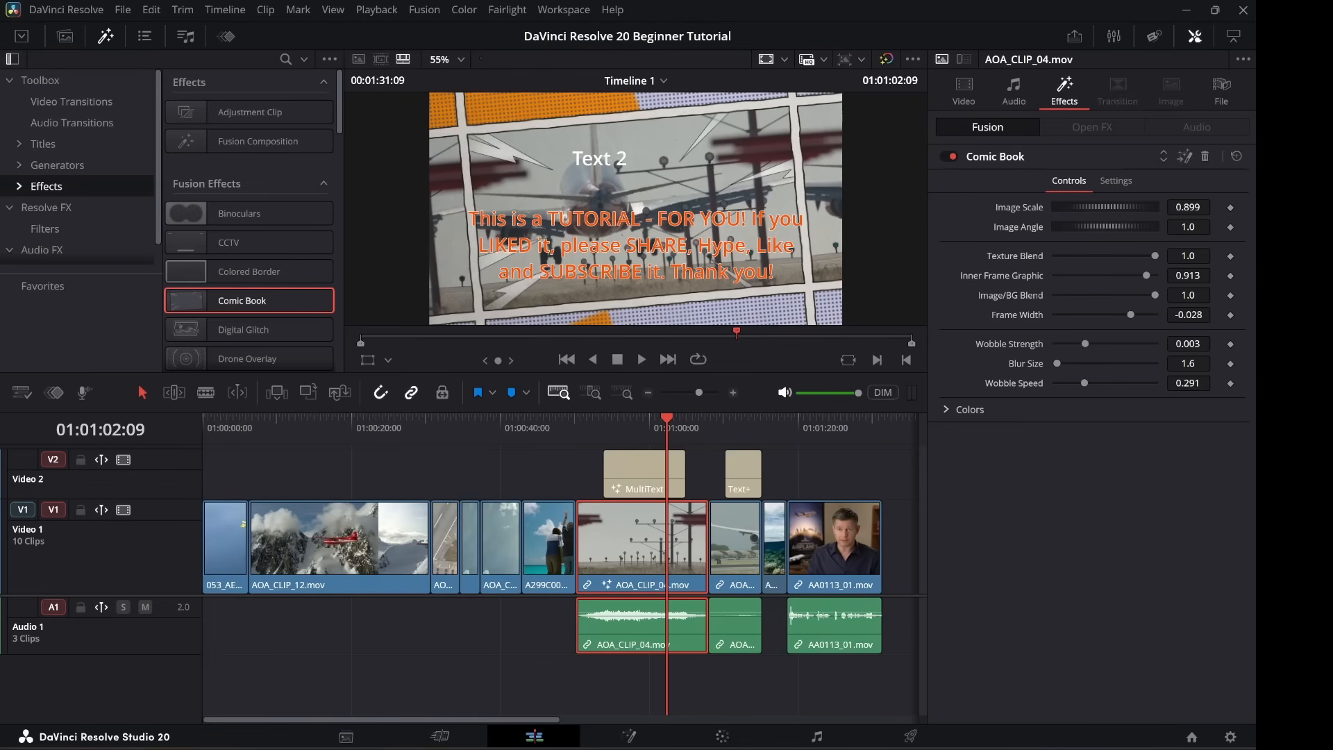
{"action": "scroll", "coordinate": [248, 277], "scroll_direction": "down", "scroll_amount": 2}
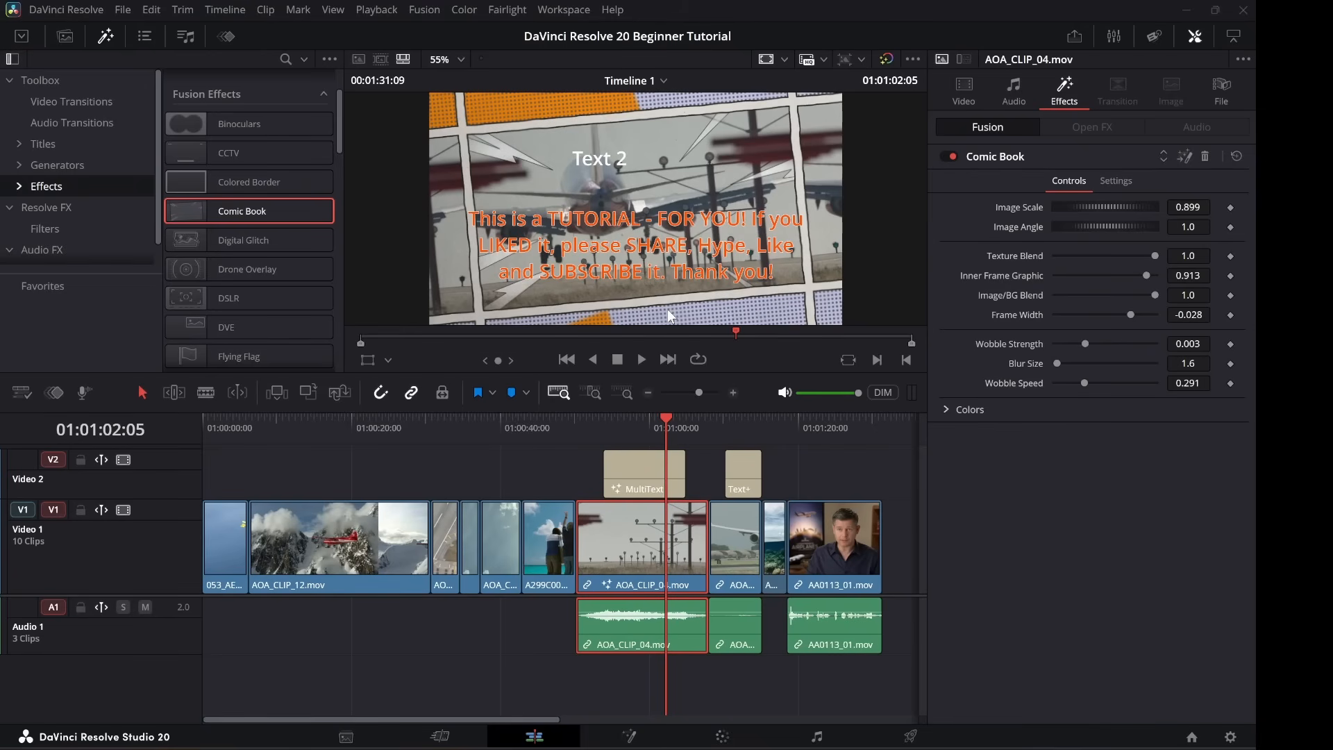
Delete the Comic Book effect and apply Night Vision to AOA_CLIP_04 instead.
{"action": "left_click", "coordinate": [1204, 158]}
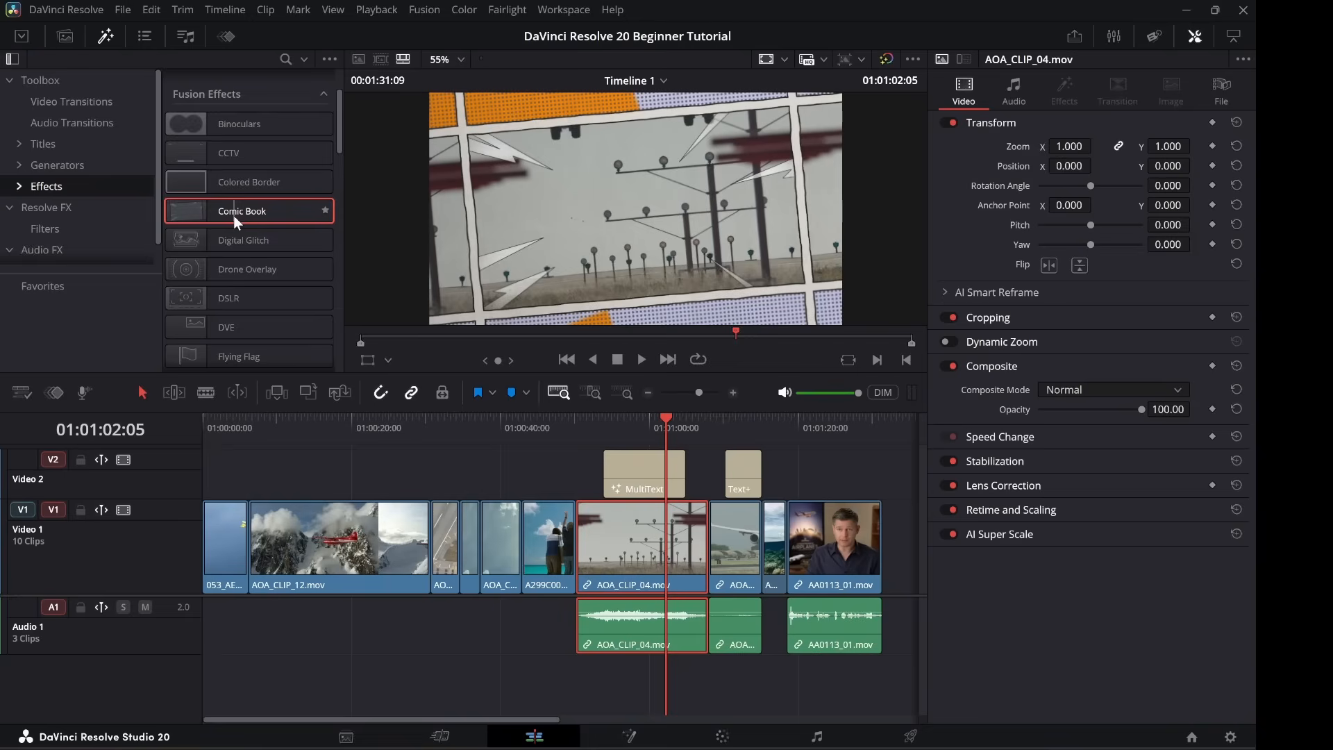
{"action": "scroll", "coordinate": [233, 215], "scroll_direction": "down", "scroll_amount": 3}
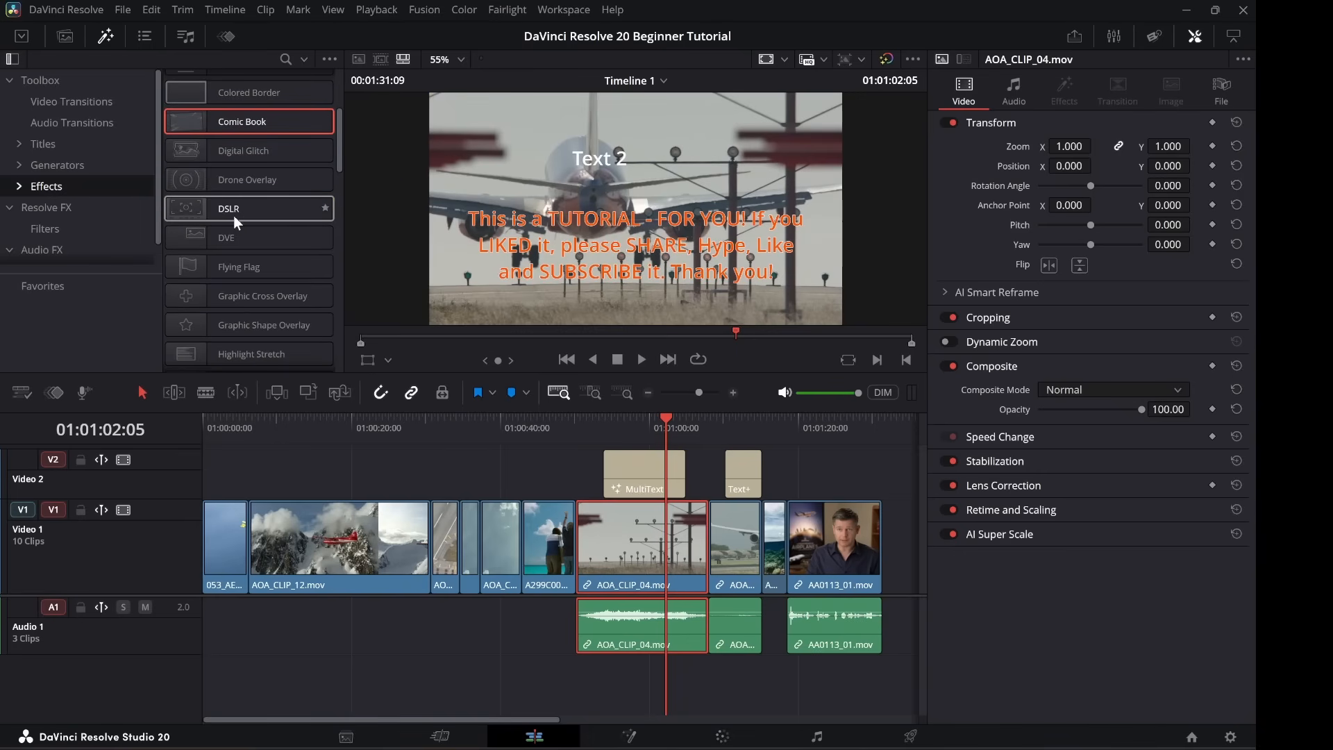
{"action": "scroll", "coordinate": [233, 215], "scroll_direction": "down", "scroll_amount": 7}
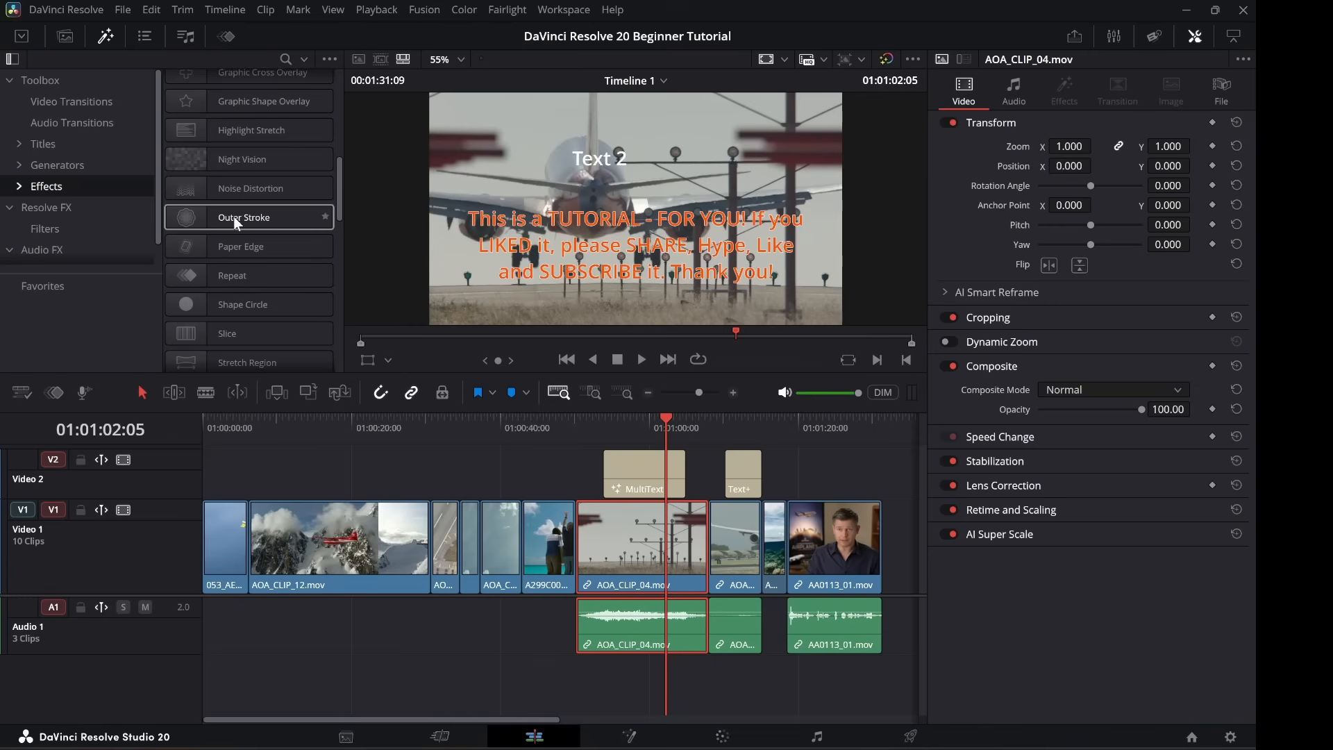
{"action": "scroll", "coordinate": [234, 218], "scroll_direction": "down", "scroll_amount": 1}
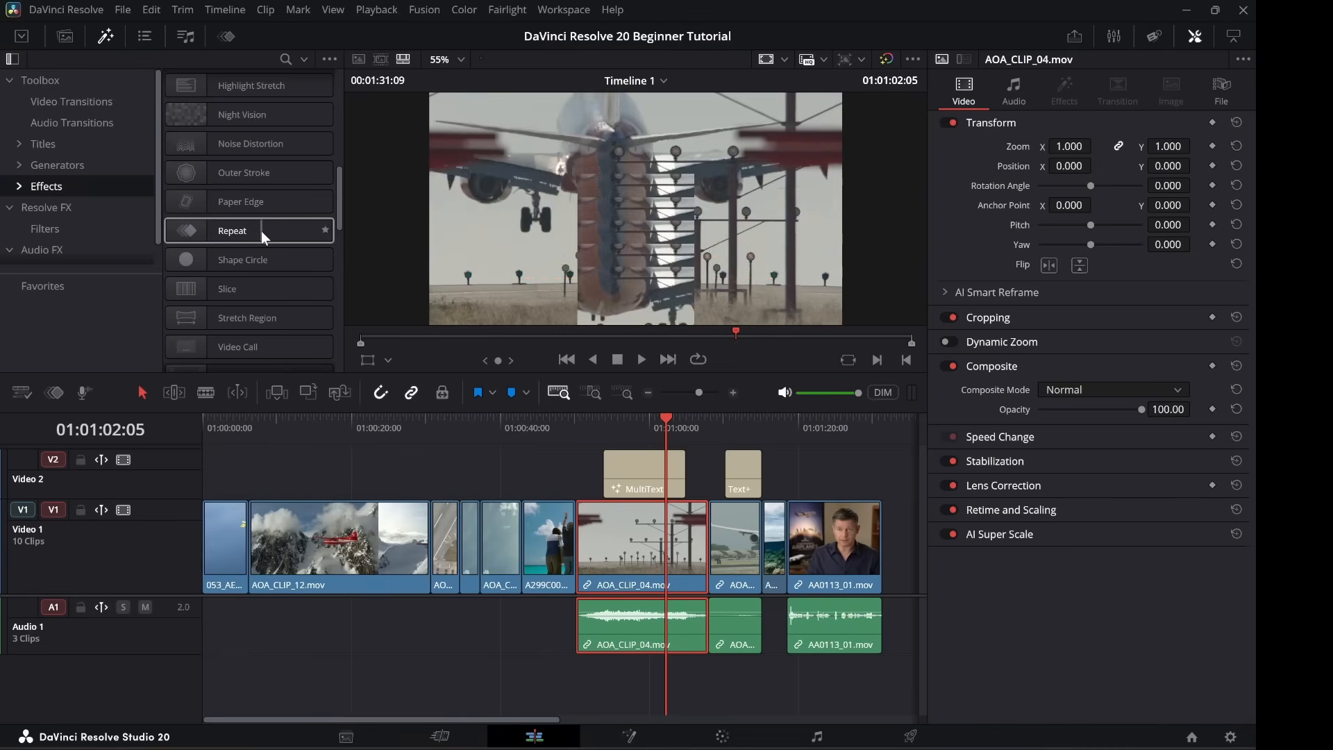
{"action": "scroll", "coordinate": [257, 212], "scroll_direction": "down", "scroll_amount": 2}
{"action": "scroll", "coordinate": [257, 211], "scroll_direction": "up", "scroll_amount": 4}
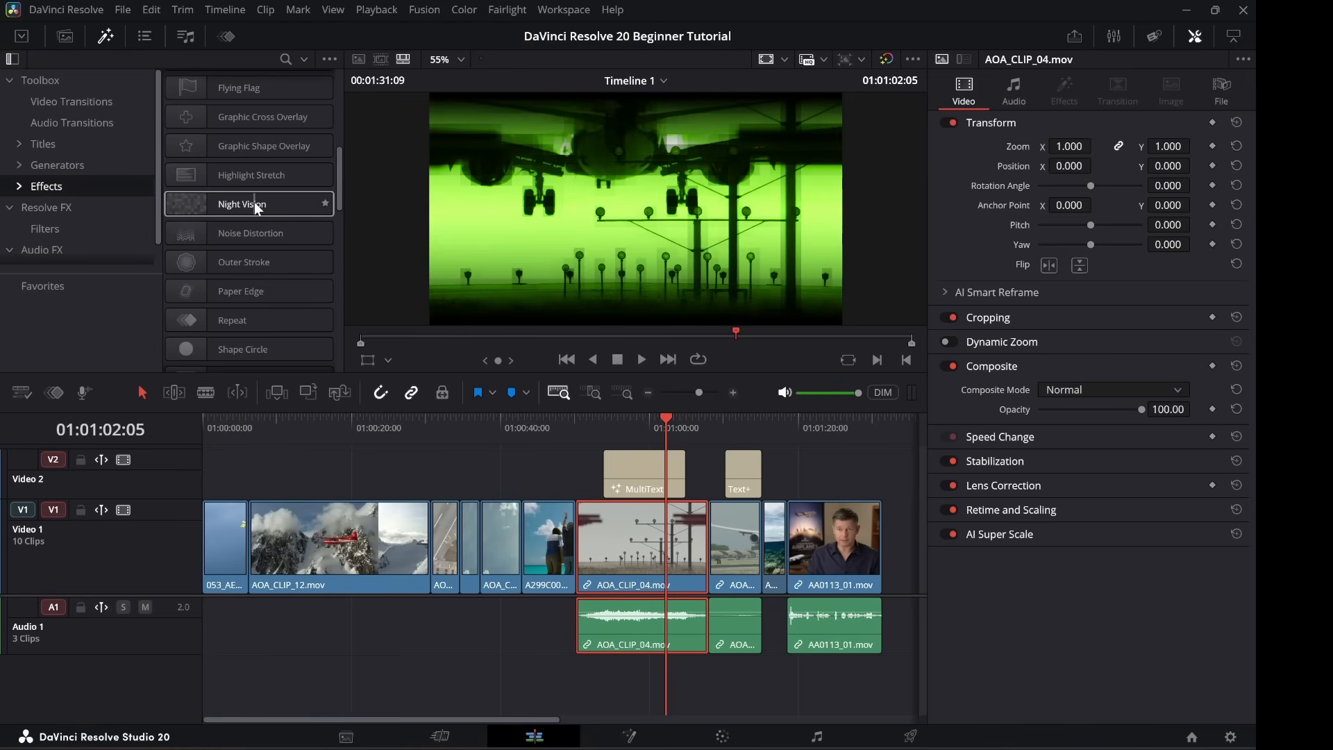
{"action": "left_click_drag", "start_coordinate": [254, 202], "coordinate": [650, 535]}
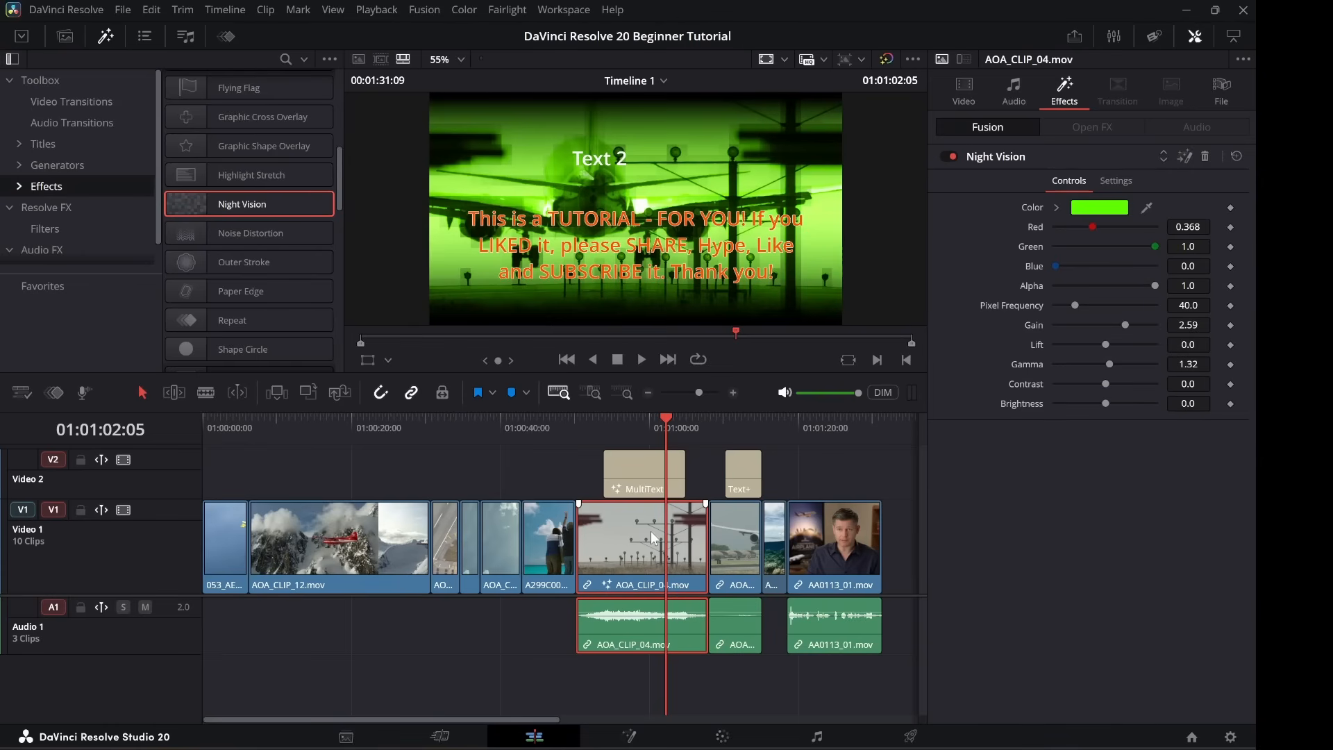
Play the clip back to preview Night Vision, then remove that effect.
{"action": "left_click", "coordinate": [600, 422]}
{"action": "key", "text": "space"}
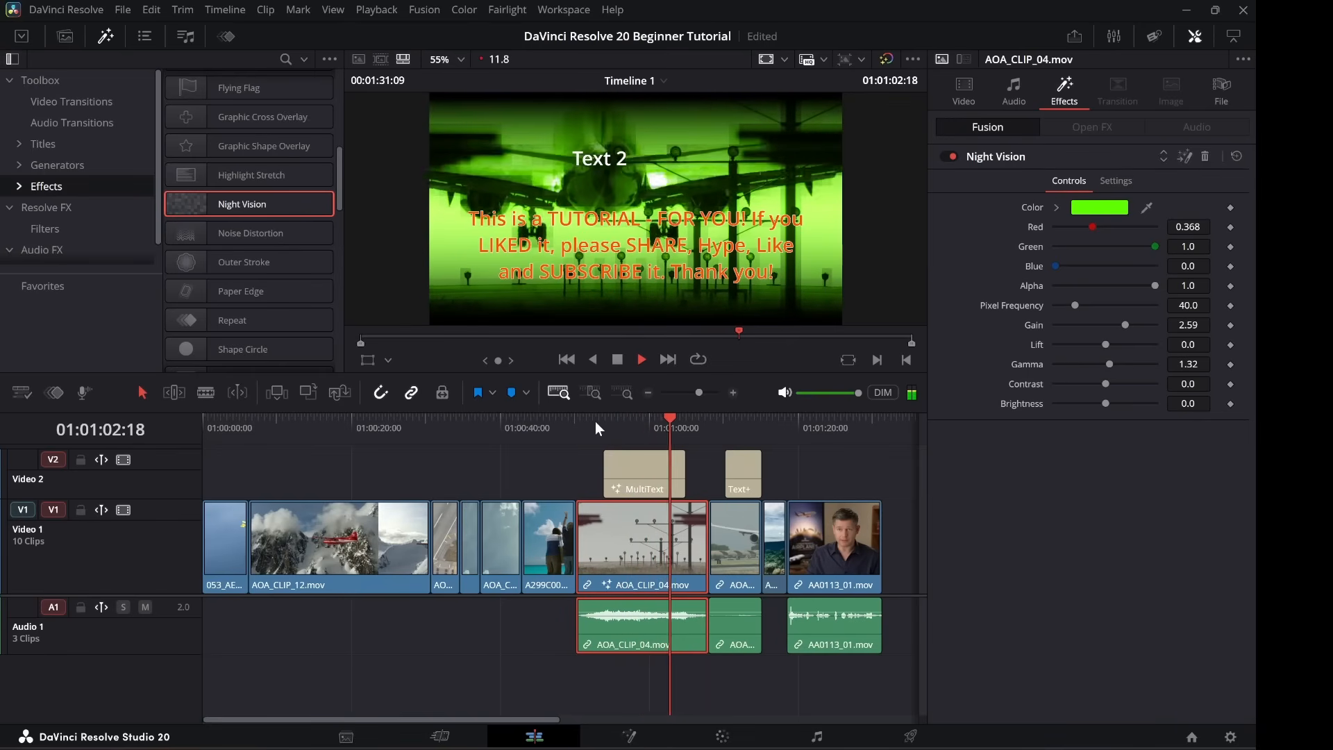
{"action": "key", "text": "space"}
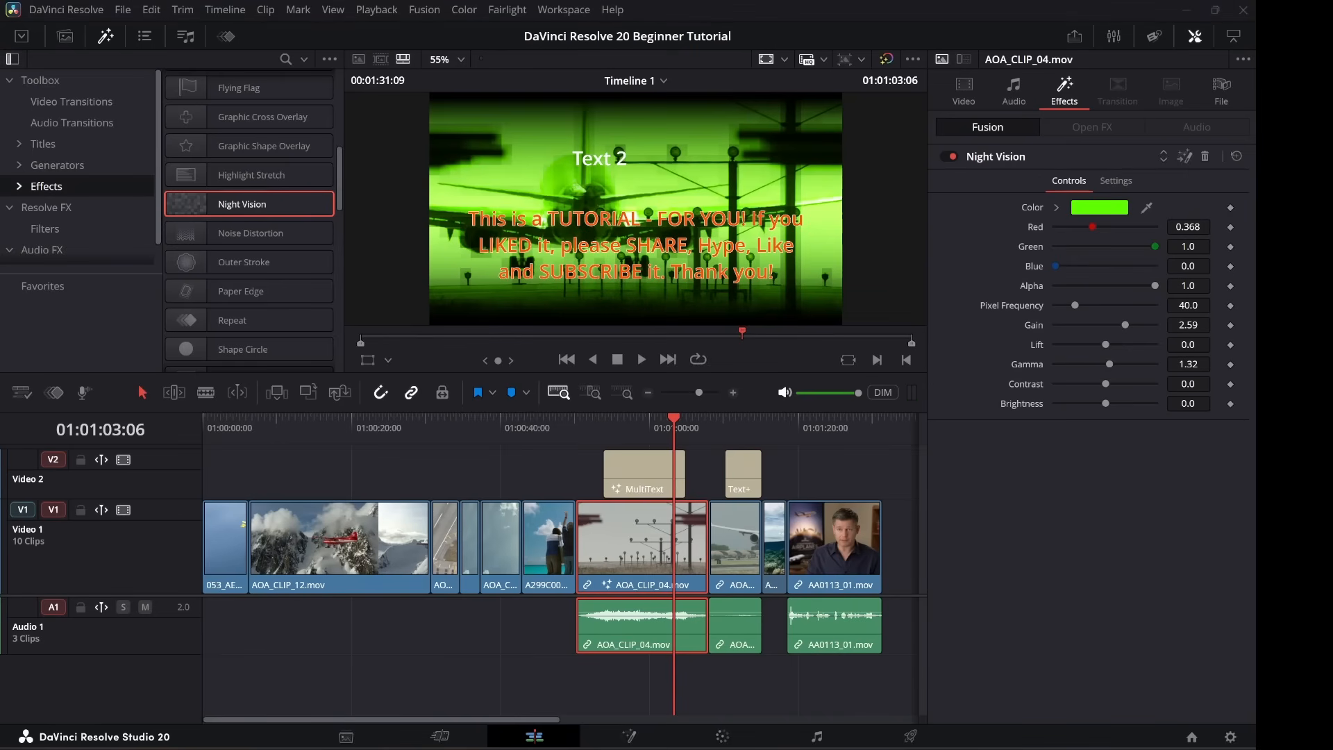
{"action": "left_click", "coordinate": [1205, 156]}
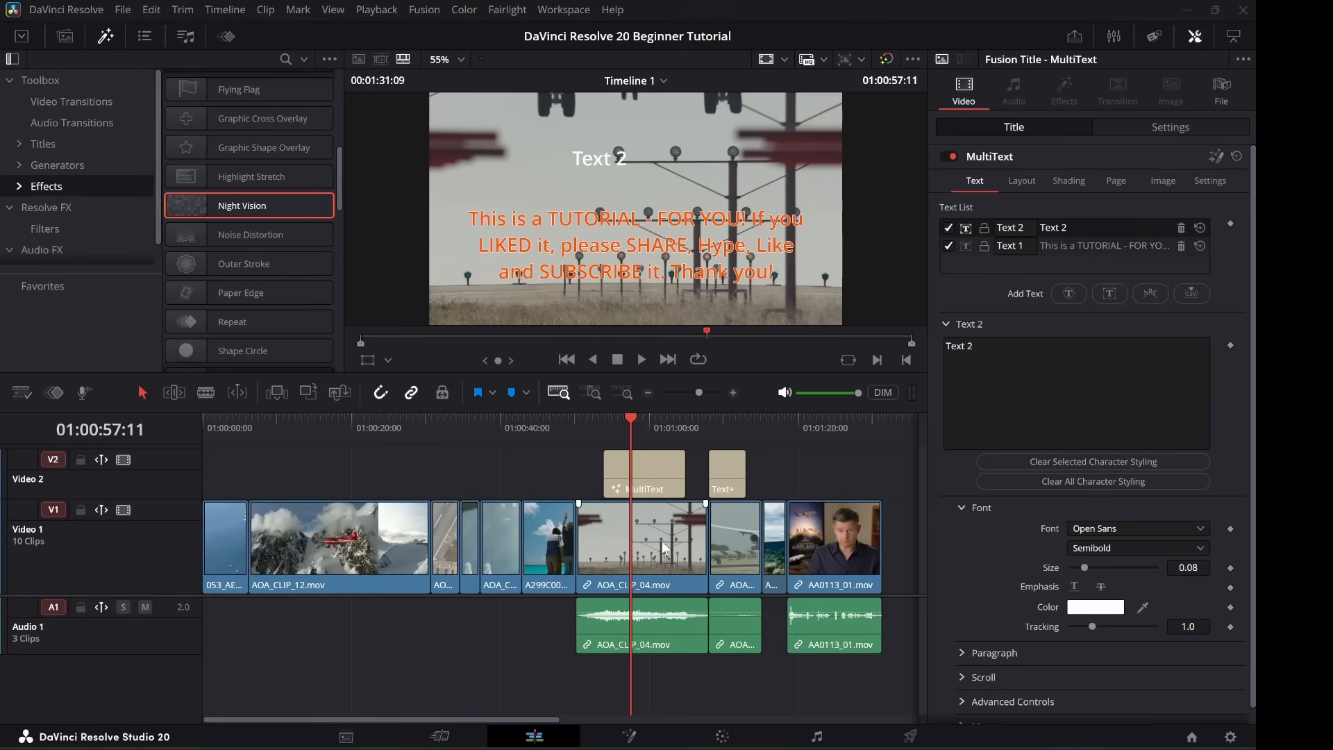
Delete the MultiText title and AOA_CLIP_04, then close the gap left behind.
{"action": "left_click", "coordinate": [661, 486]}
{"action": "left_click", "coordinate": [660, 467]}
{"action": "key", "text": "BackSpace"}
{"action": "left_click", "coordinate": [647, 526]}
{"action": "key", "text": "BackSpace"}
{"action": "left_click", "coordinate": [647, 526]}
{"action": "key", "text": "BackSpace"}
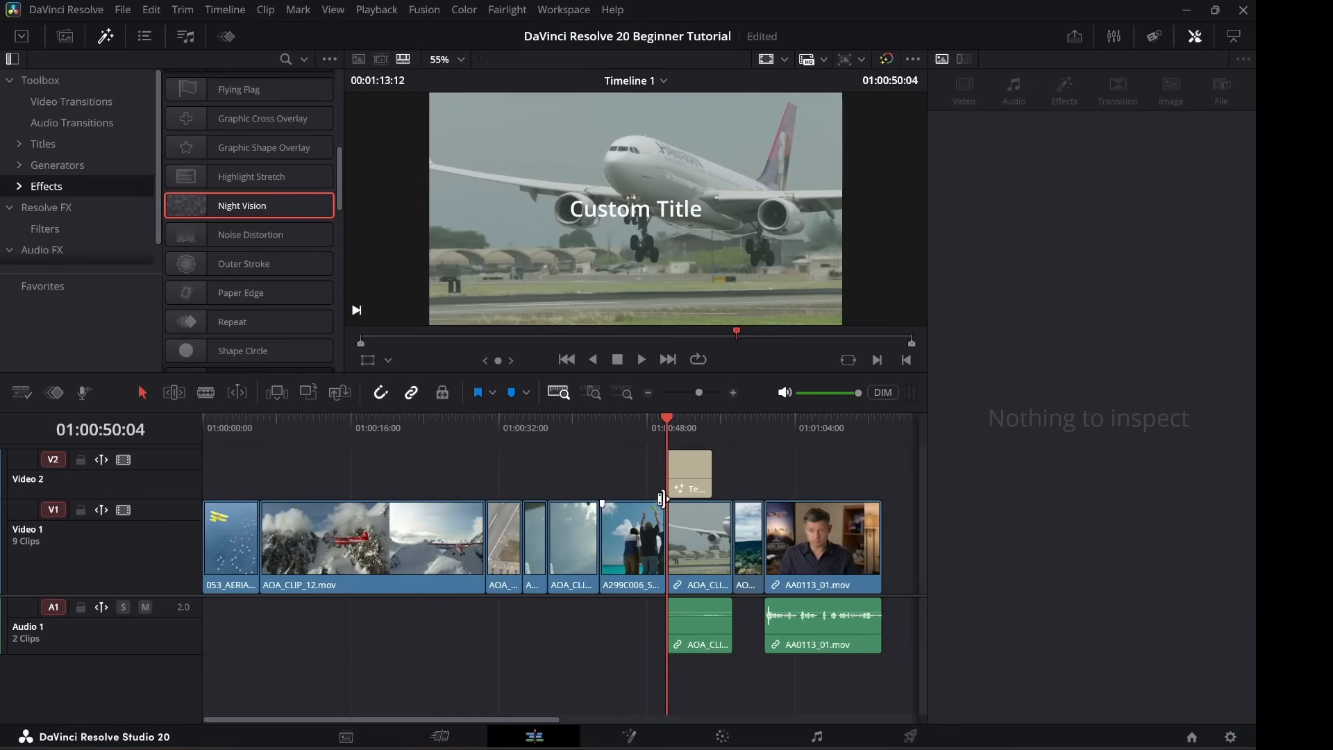
Delete the remaining title, the next AOA clip with gap, and the AA0113_01 presenter clip.
{"action": "key", "text": "BackSpace"}
{"action": "left_click", "coordinate": [698, 540]}
{"action": "key", "text": "BackSpace"}
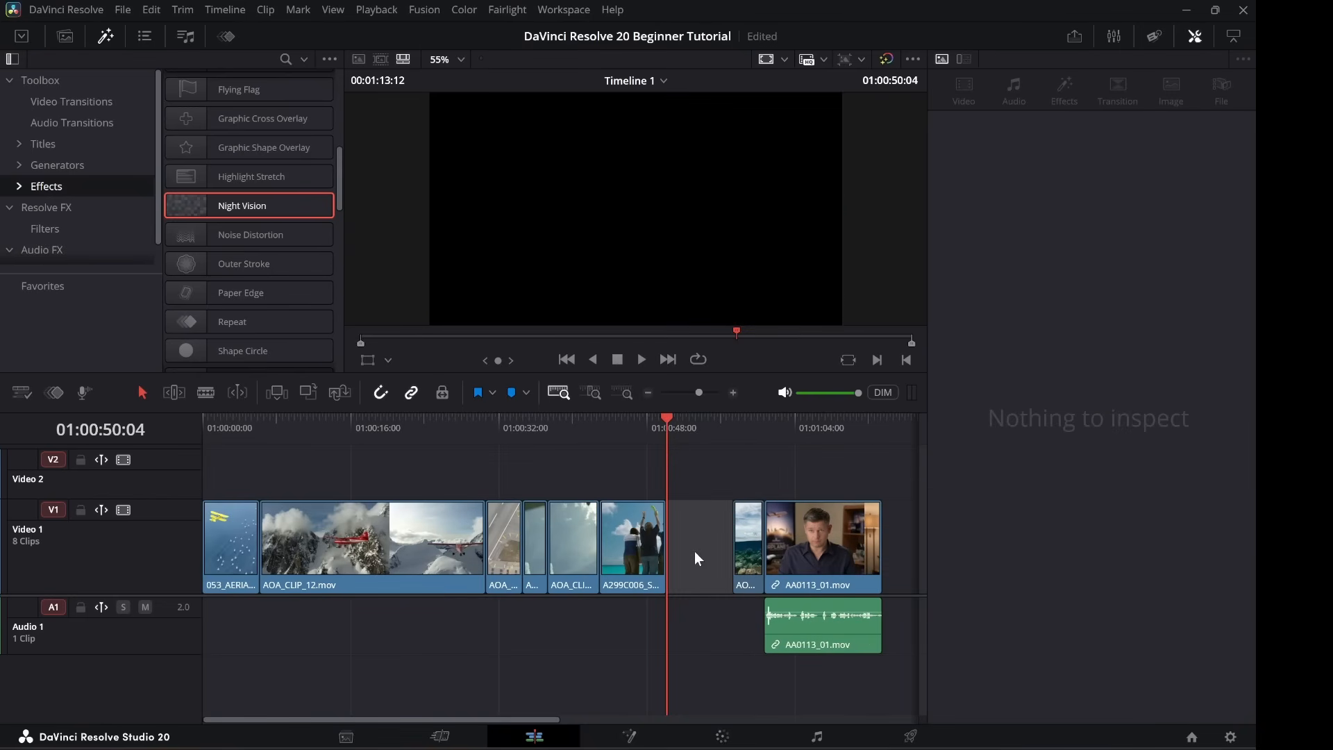
{"action": "key", "text": "BackSpace"}
{"action": "left_click", "coordinate": [810, 548]}
{"action": "key", "text": "BackSpace"}
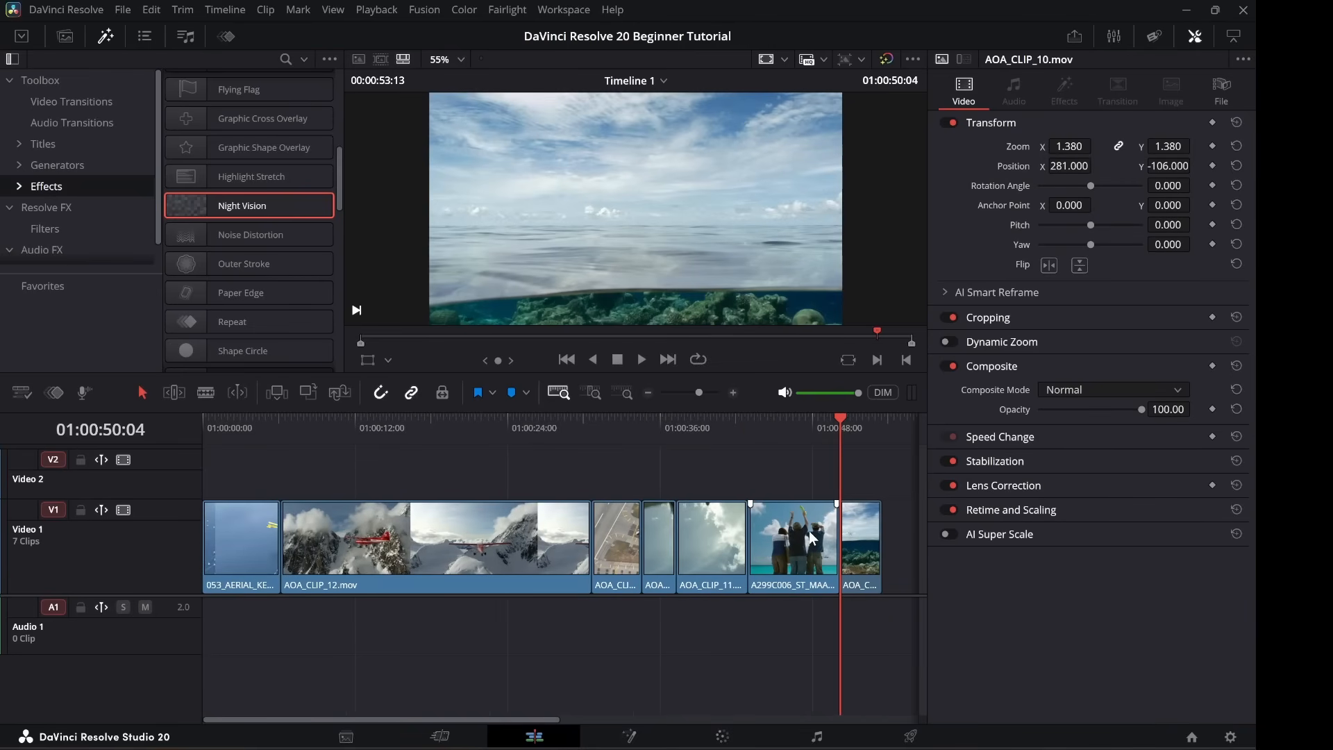
Place Music for Trailer.wav from the Media Pool onto the Audio 1 track.
{"action": "left_click", "coordinate": [65, 36]}
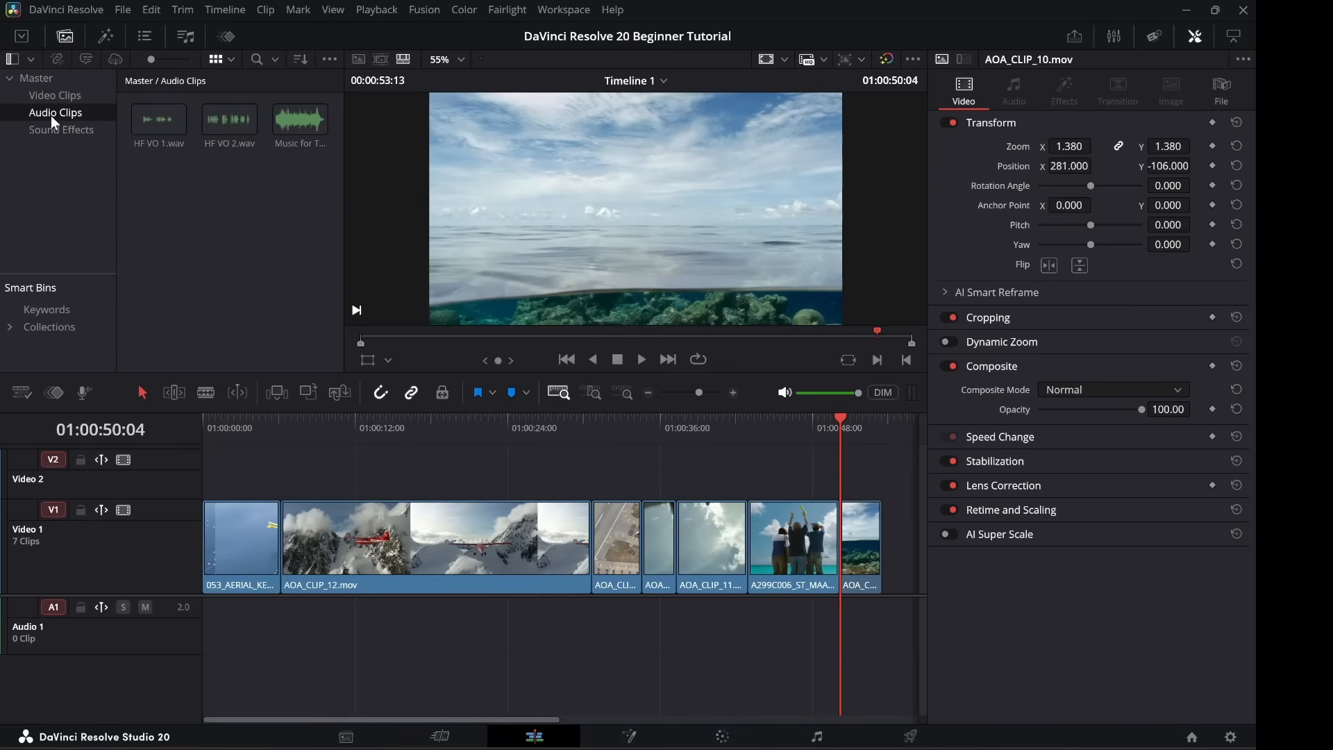
{"action": "double_click", "coordinate": [294, 125]}
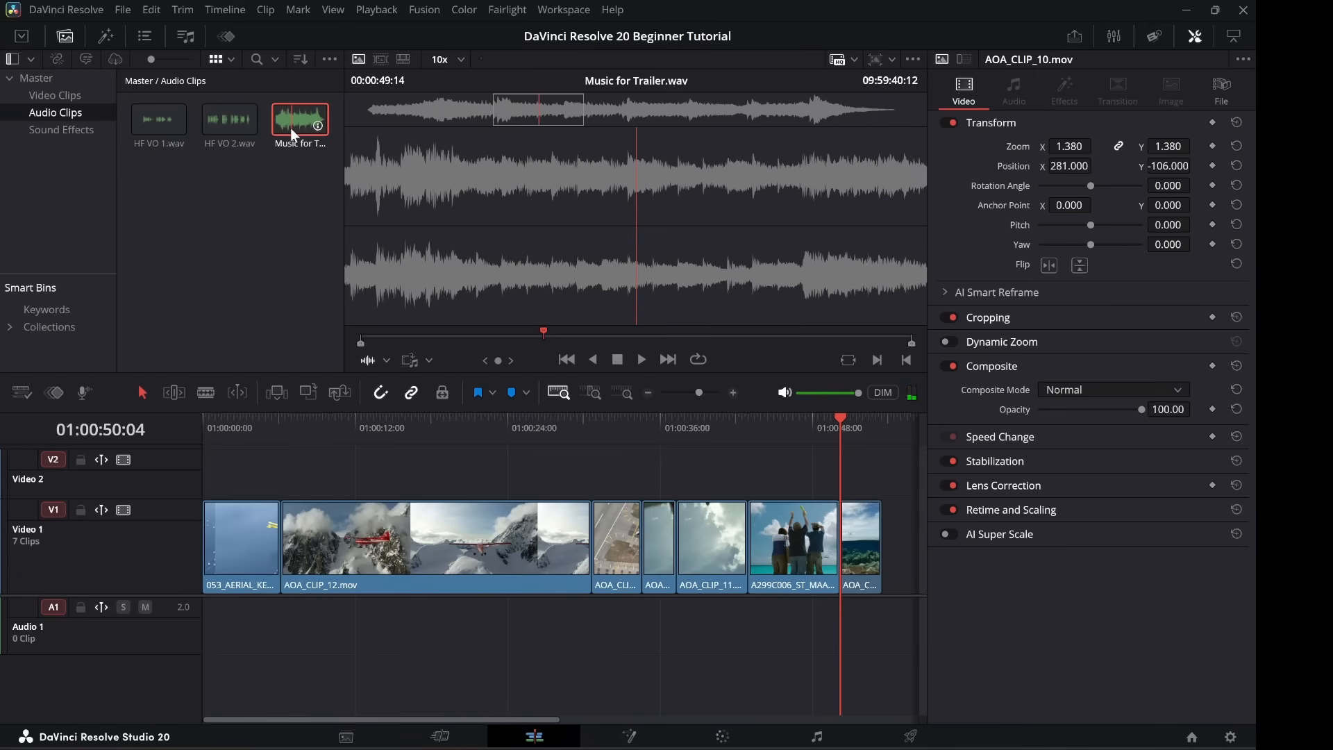
{"action": "left_click_drag", "start_coordinate": [290, 127], "coordinate": [200, 625]}
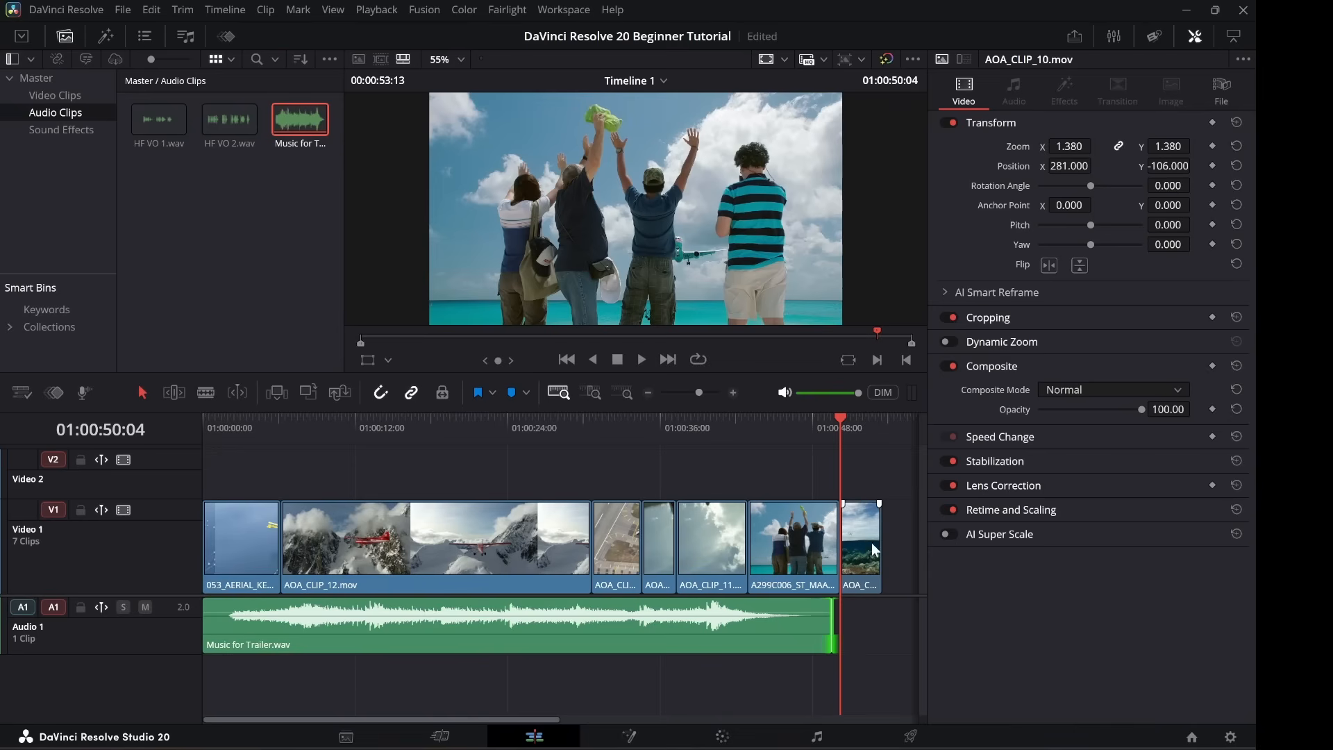
Delete AOA_CLIP_10 from V1 and trim A299C006's end to finish with the music.
{"action": "left_click", "coordinate": [868, 535]}
{"action": "key", "text": "Delete"}
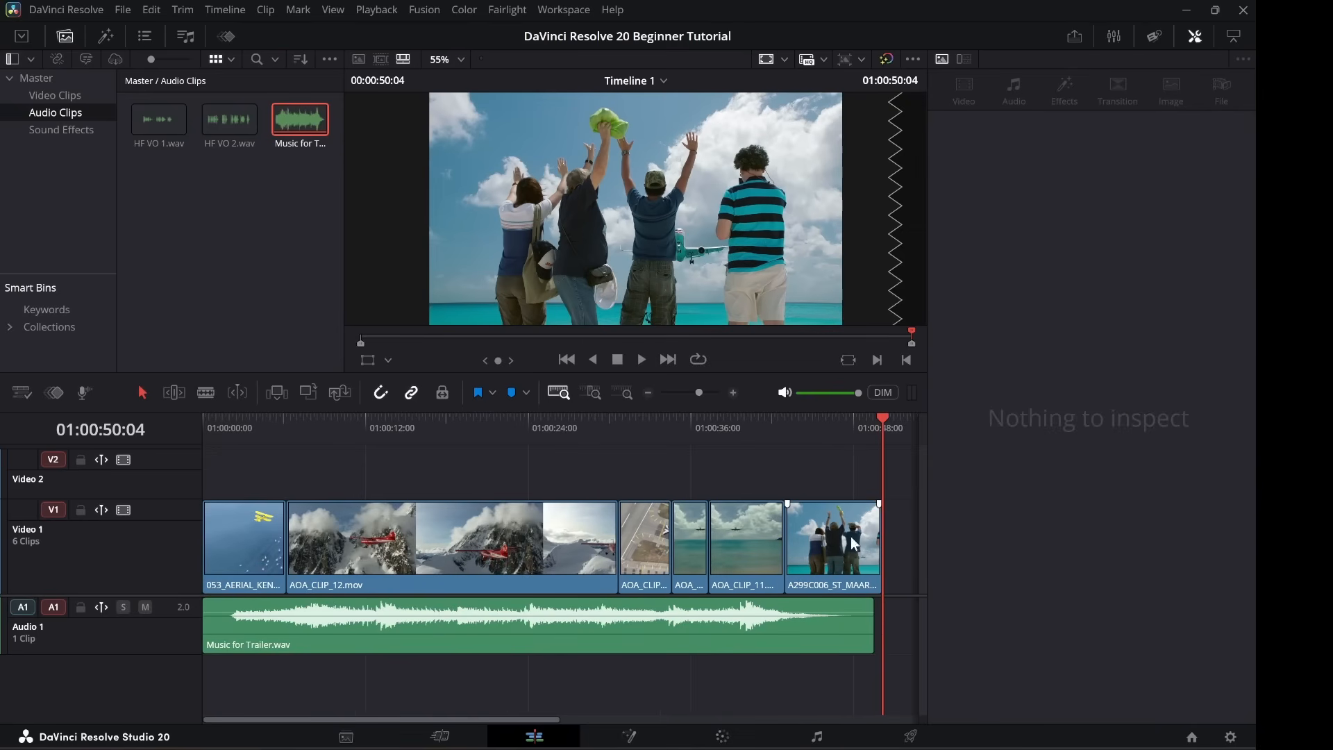
{"action": "left_click", "coordinate": [868, 545]}
{"action": "left_click_drag", "start_coordinate": [873, 544], "coordinate": [865, 545]}
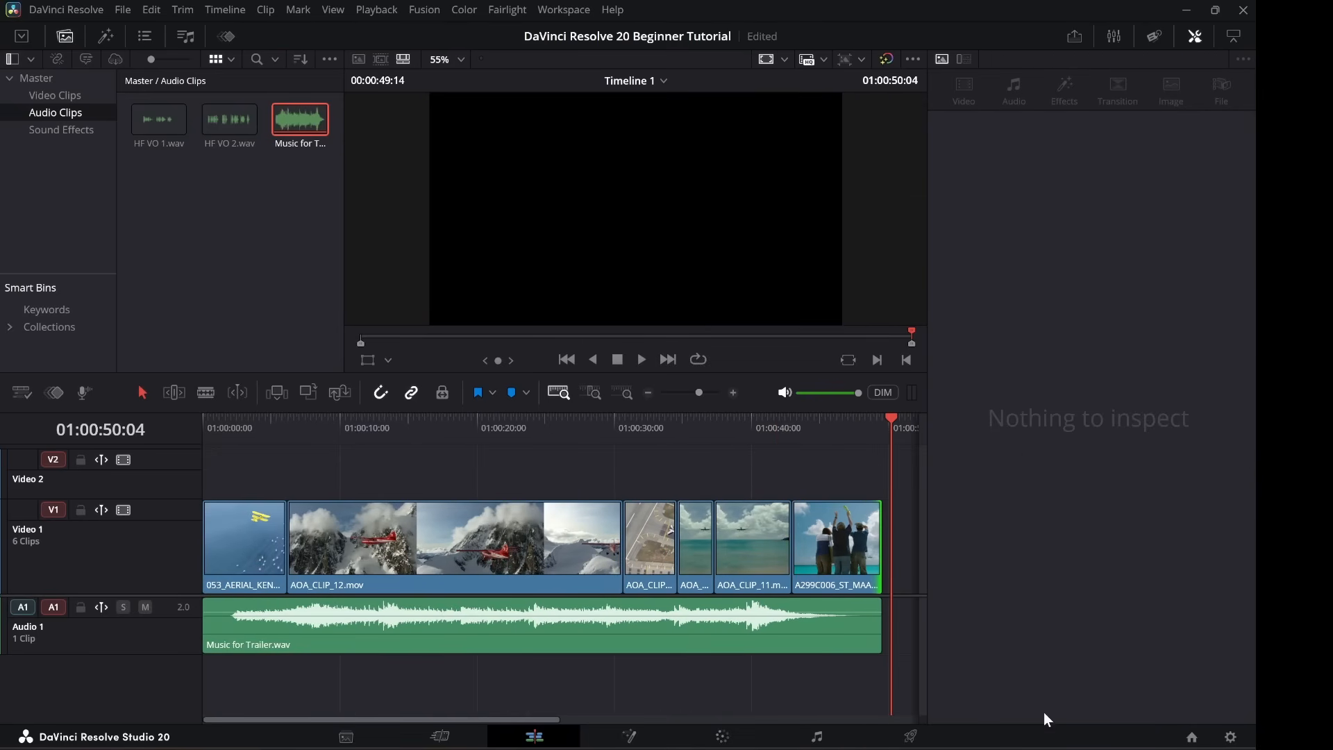
{"action": "left_click", "coordinate": [390, 425]}
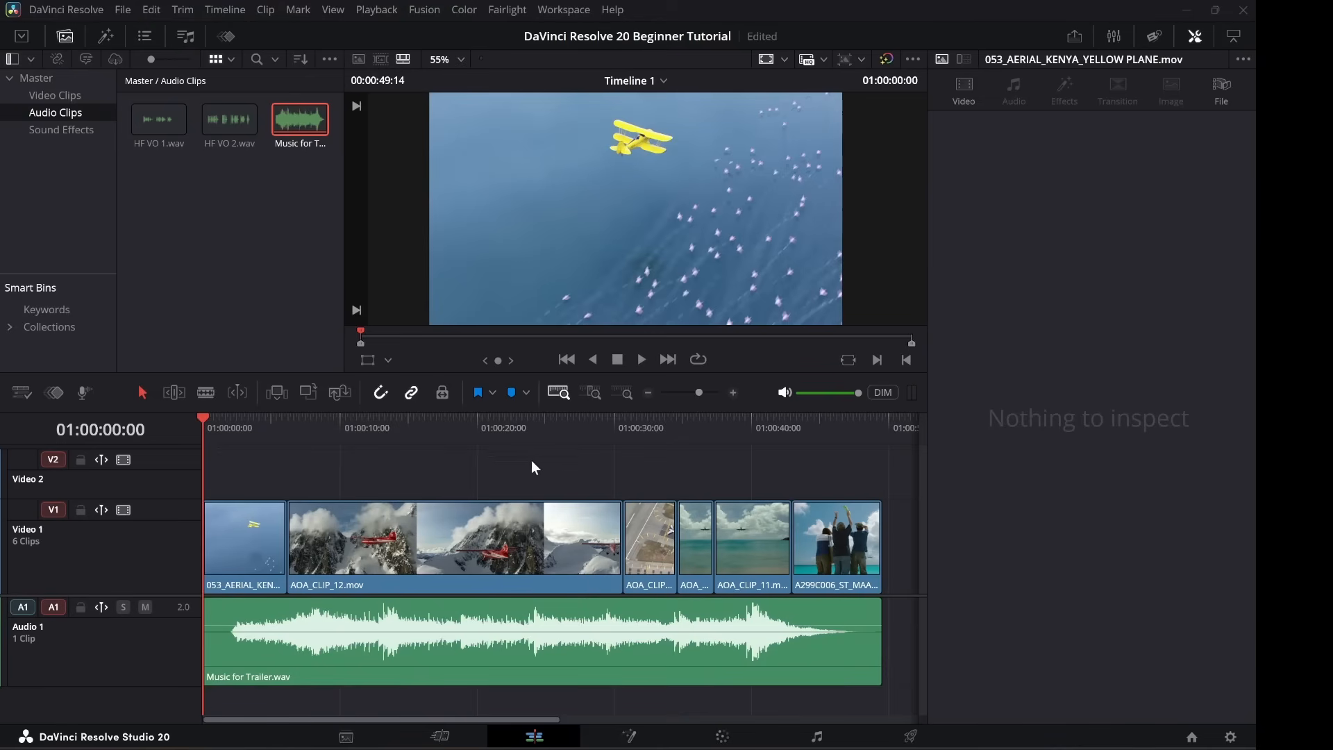
{"action": "key", "text": "space"}
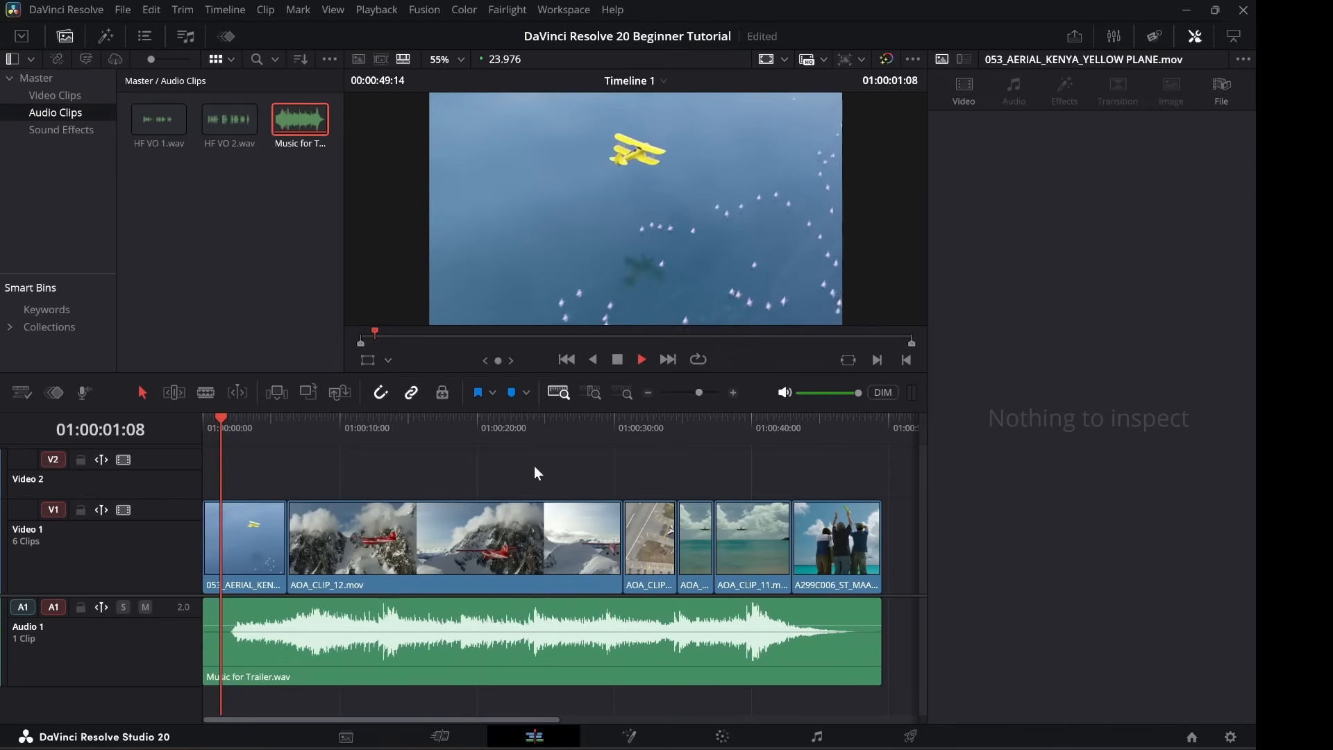
{"action": "key", "text": "space"}
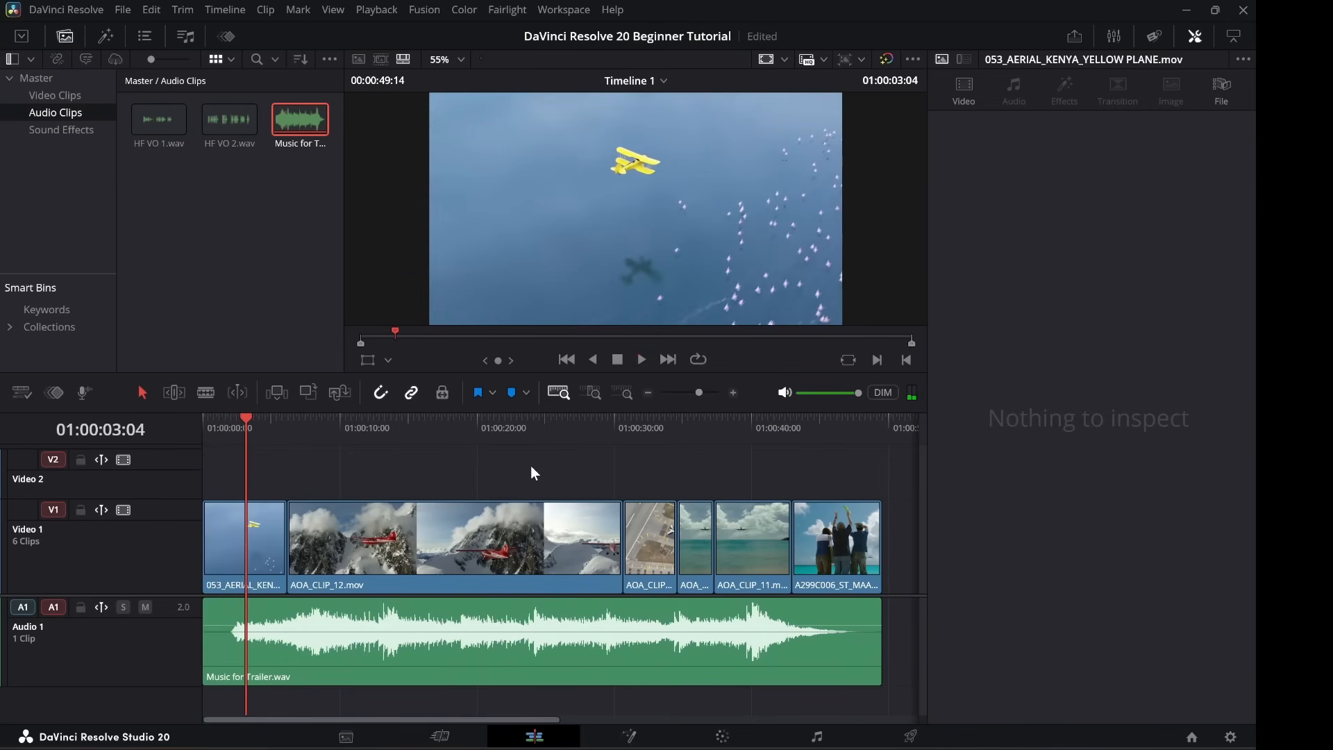
{"action": "key", "text": "Home"}
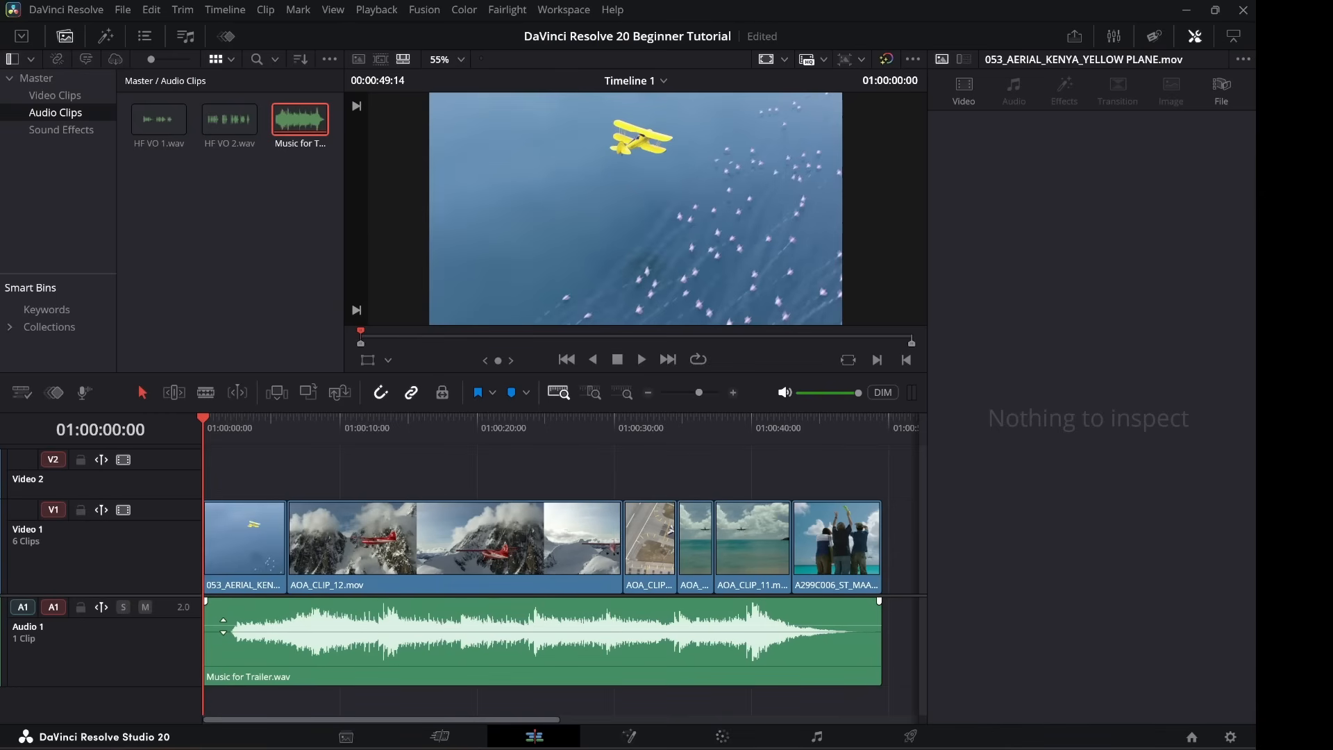
{"action": "left_click_drag", "start_coordinate": [222, 626], "coordinate": [218, 651]}
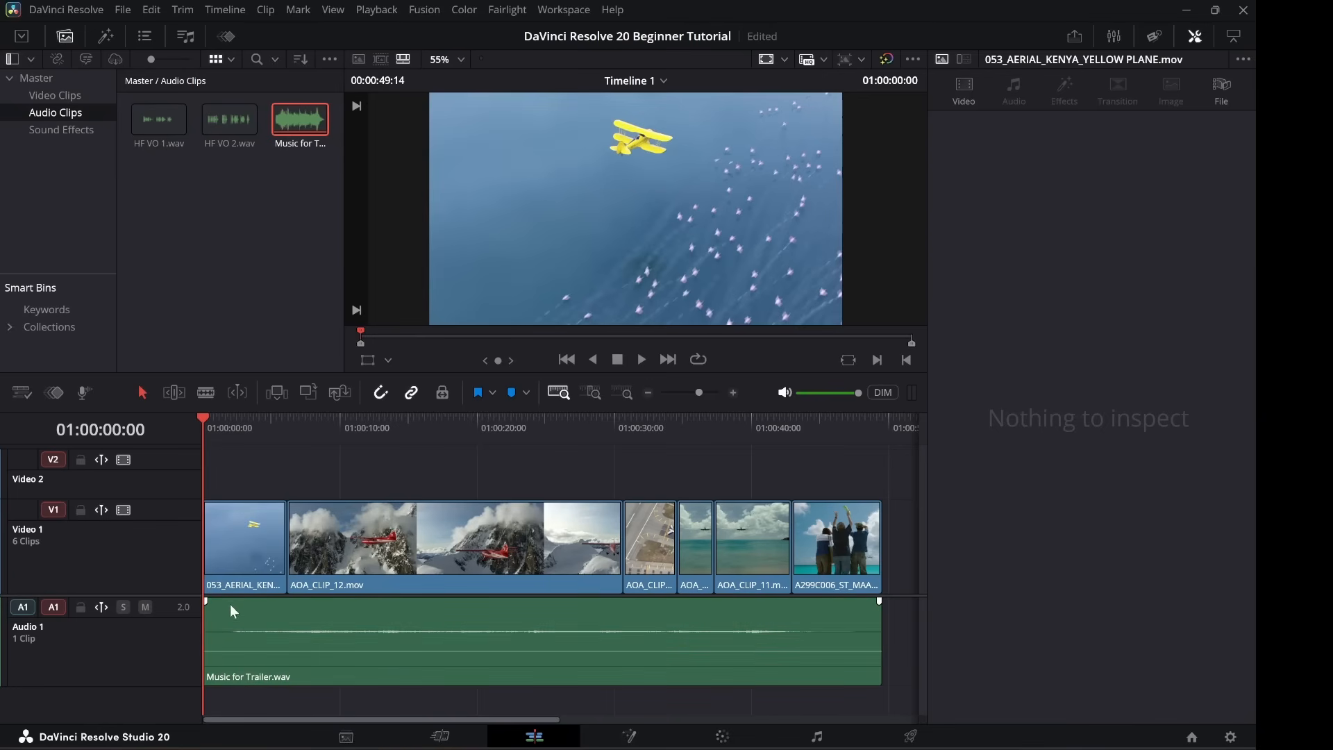
{"action": "left_click", "coordinate": [237, 423]}
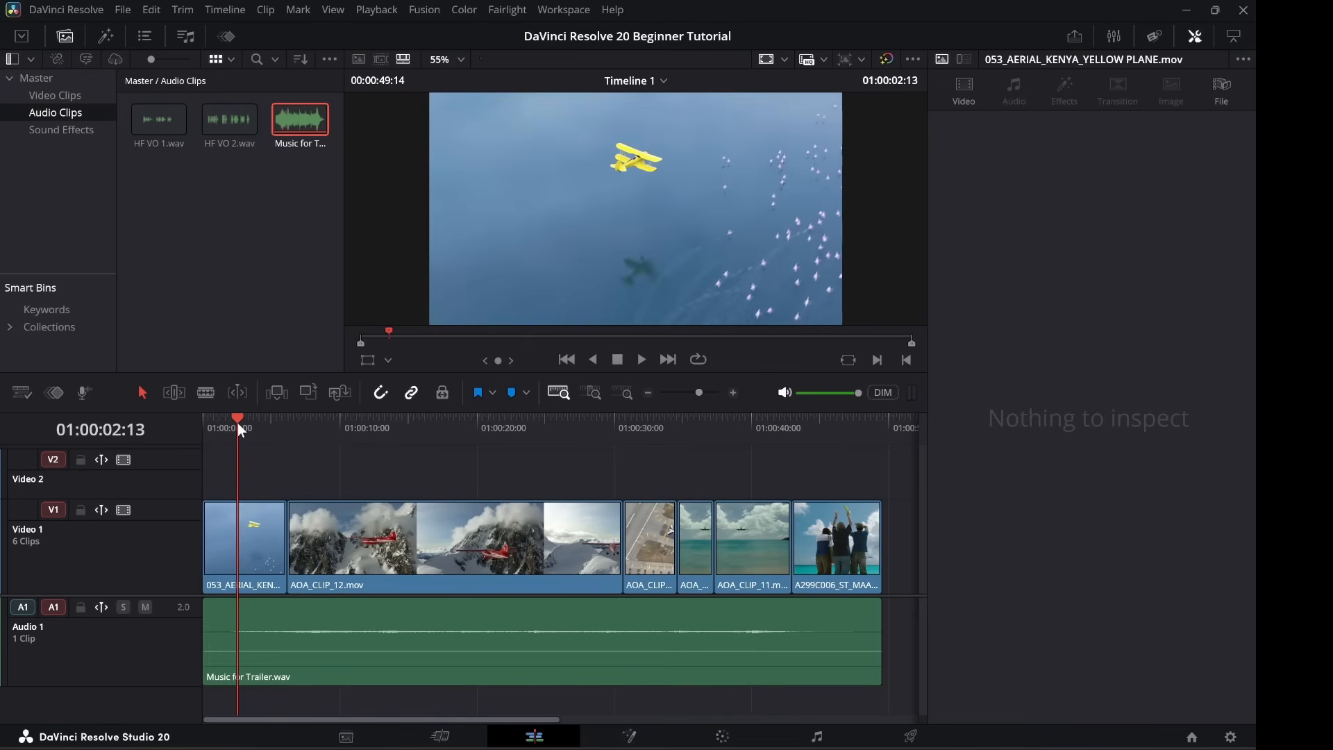
{"action": "key", "text": "Home"}
{"action": "key", "text": "space"}
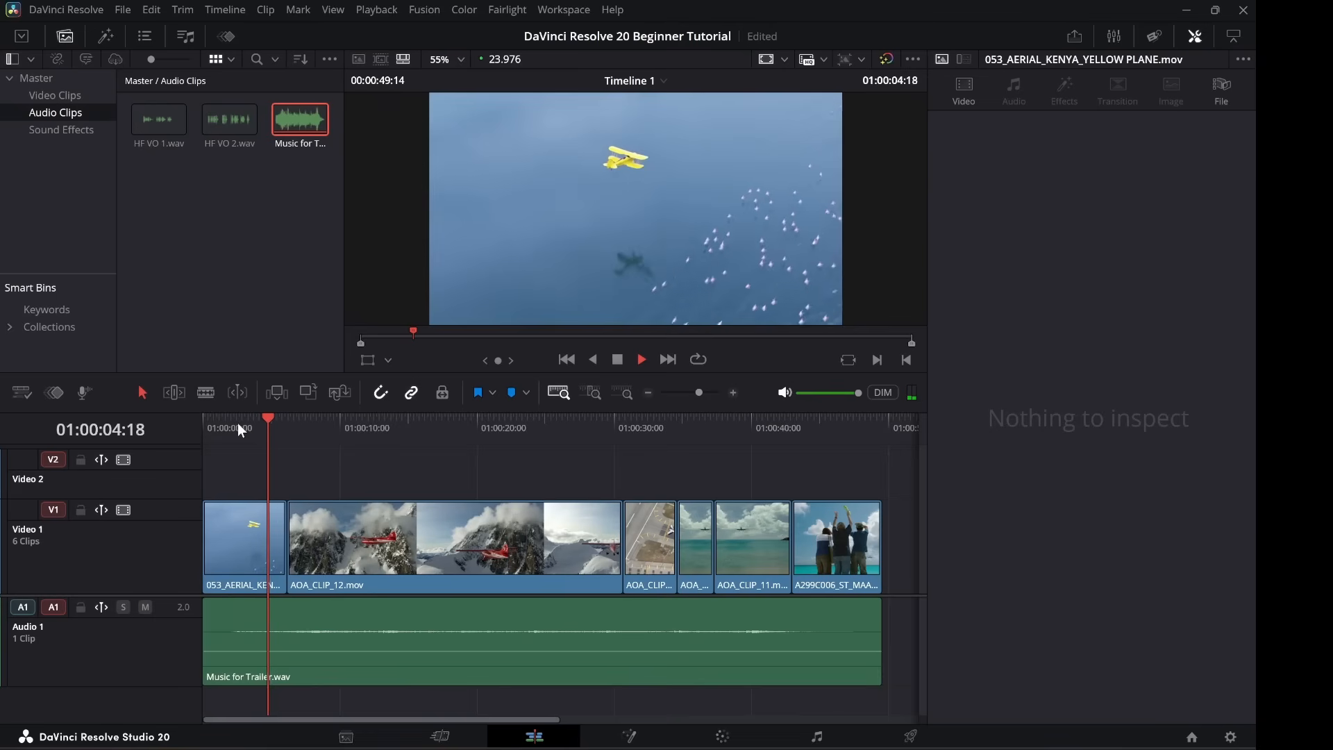
{"action": "key", "text": "space"}
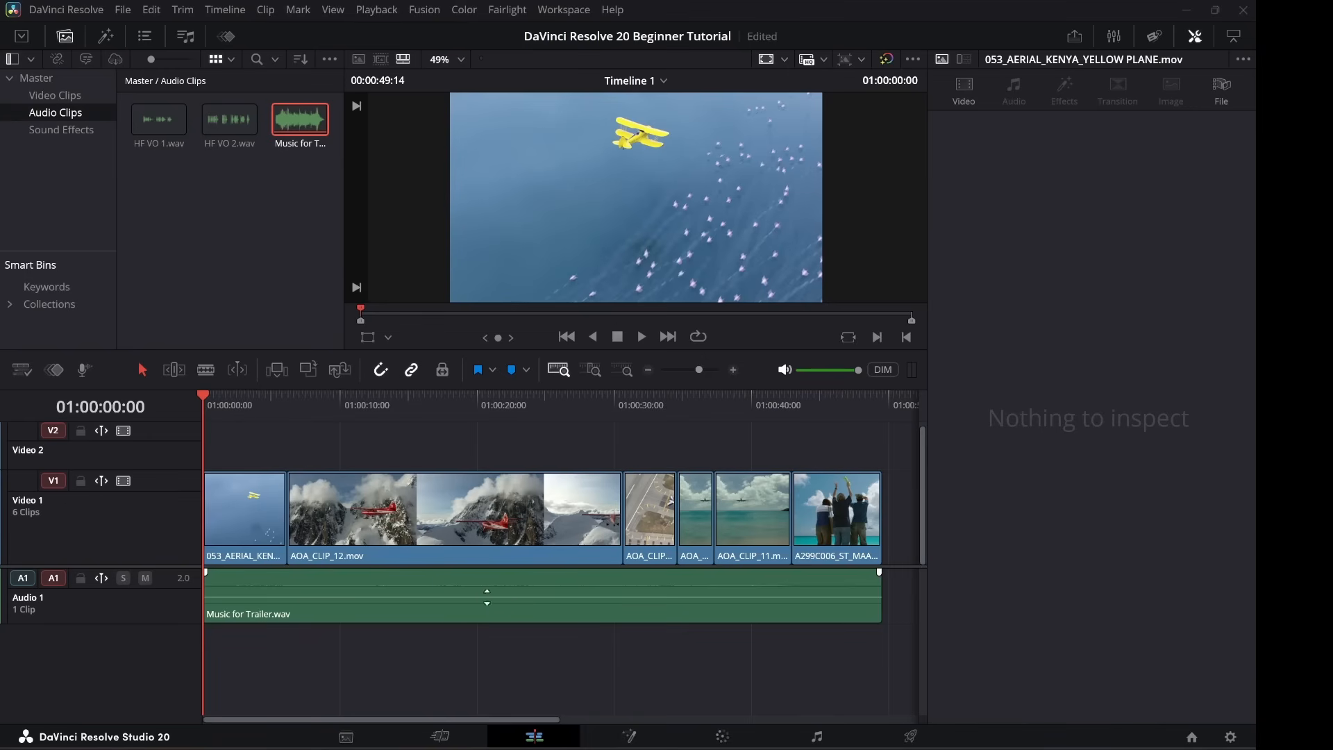
{"action": "left_click", "coordinate": [306, 128]}
{"action": "left_click_drag", "start_coordinate": [301, 133], "coordinate": [165, 277]}
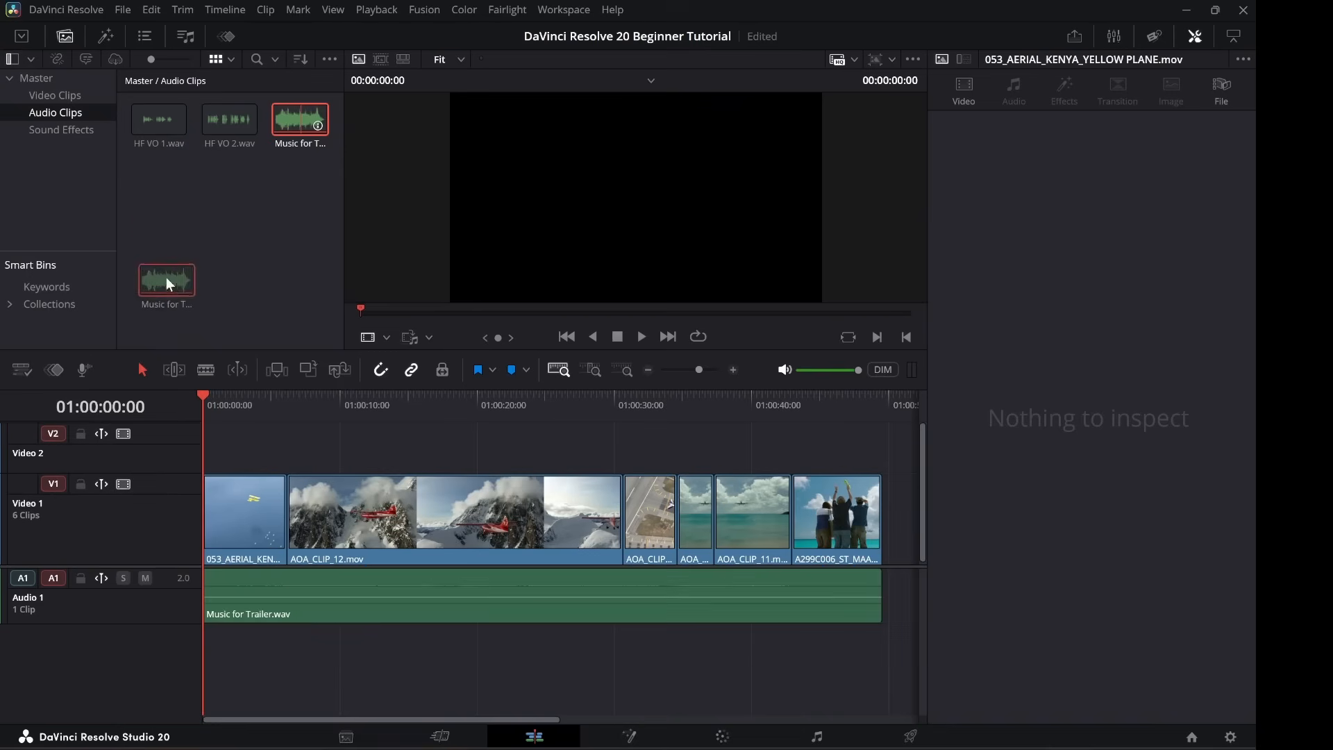
{"action": "left_click_drag", "start_coordinate": [295, 136], "coordinate": [325, 306]}
{"action": "left_click_drag", "start_coordinate": [371, 443], "coordinate": [370, 447]}
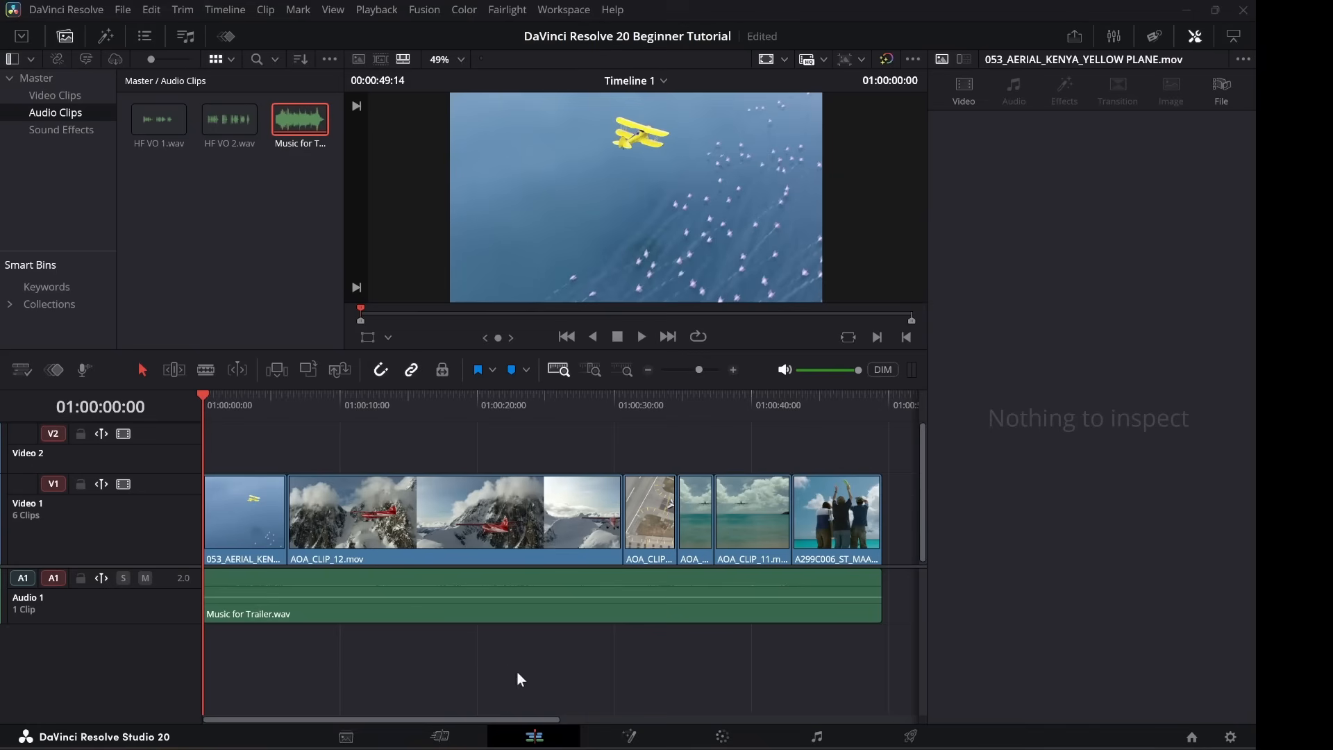
{"action": "left_click", "coordinate": [406, 610]}
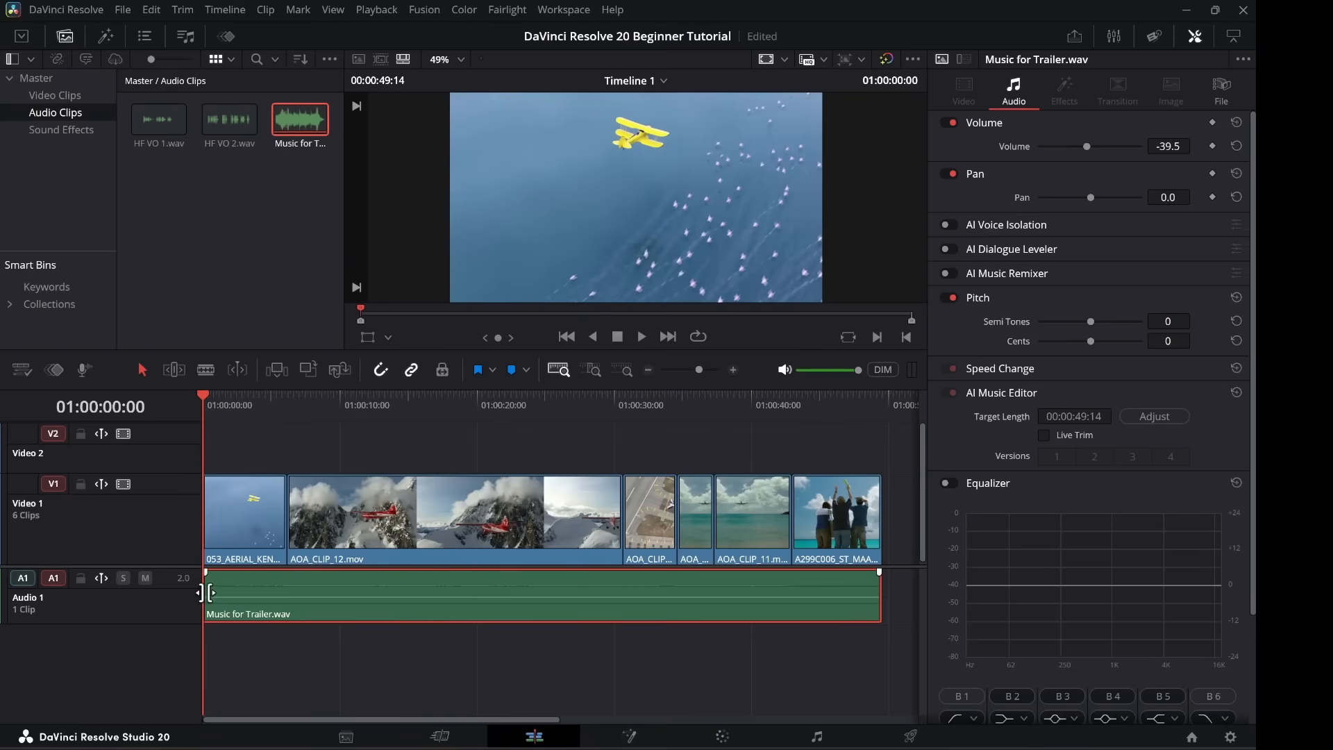
{"action": "mouse_move", "coordinate": [206, 592]}
{"action": "left_mouse_down"}
{"action": "mouse_move", "coordinate": [262, 590]}
{"action": "mouse_move", "coordinate": [205, 589]}
{"action": "left_mouse_up"}
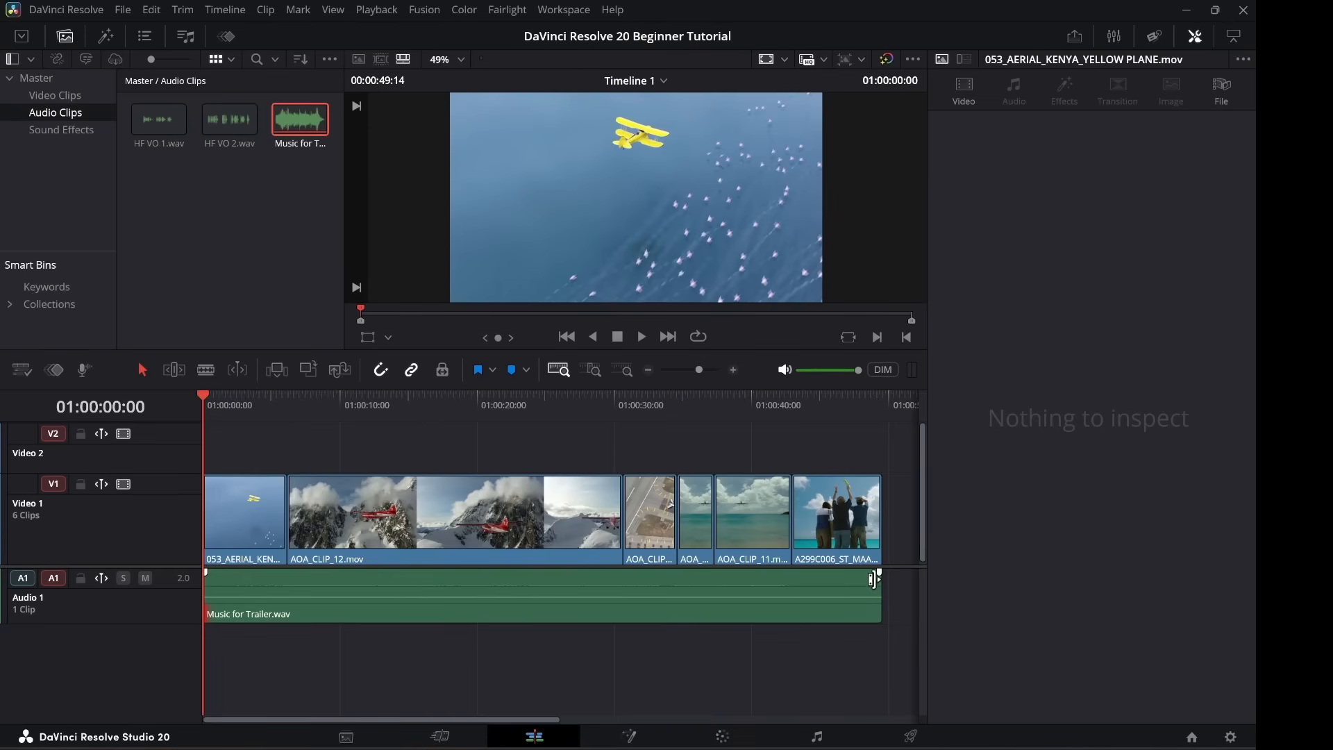
{"action": "mouse_move", "coordinate": [878, 573]}
{"action": "left_mouse_down"}
{"action": "mouse_move", "coordinate": [716, 573]}
{"action": "mouse_move", "coordinate": [880, 582]}
{"action": "left_mouse_up"}
Add a fade-in and a fade-out to the trailer music clip.
{"action": "left_click", "coordinate": [310, 595]}
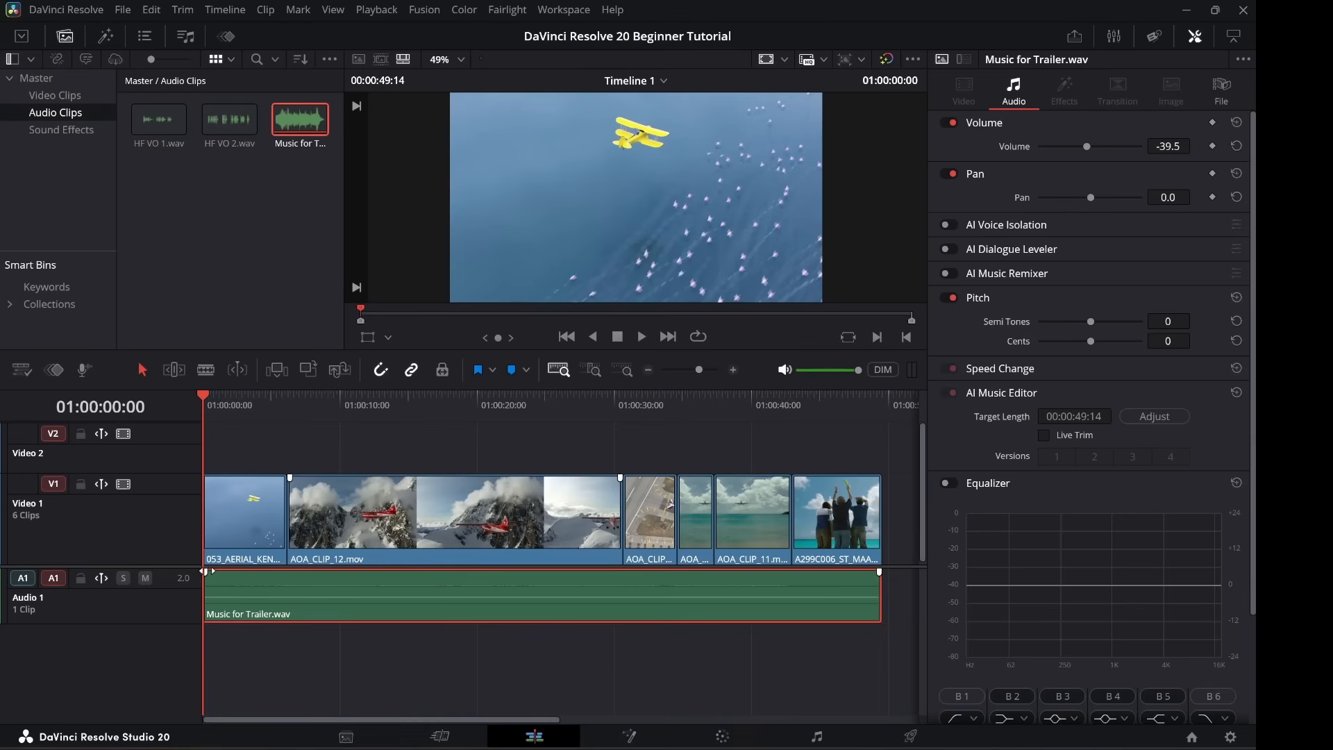
{"action": "left_click_drag", "start_coordinate": [206, 571], "coordinate": [254, 578]}
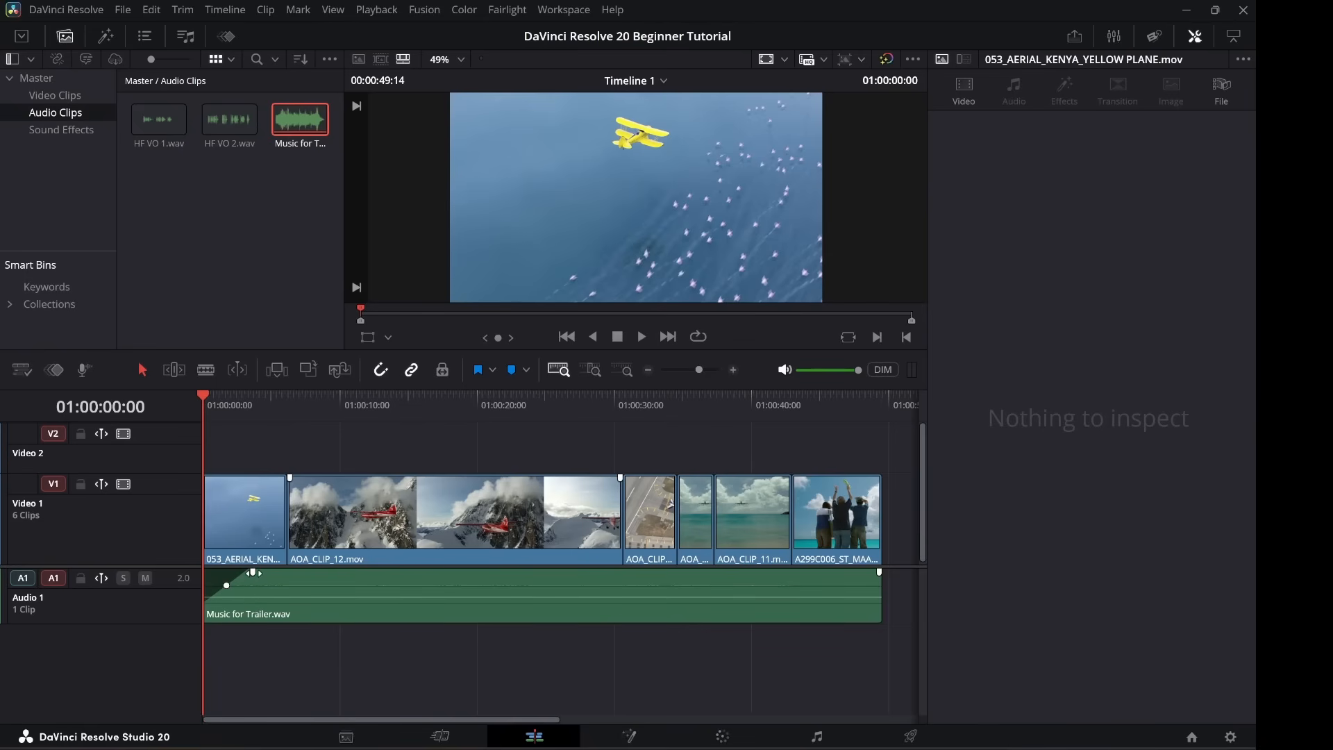
{"action": "left_click_drag", "start_coordinate": [253, 572], "coordinate": [248, 573]}
{"action": "left_click_drag", "start_coordinate": [878, 571], "coordinate": [839, 572]}
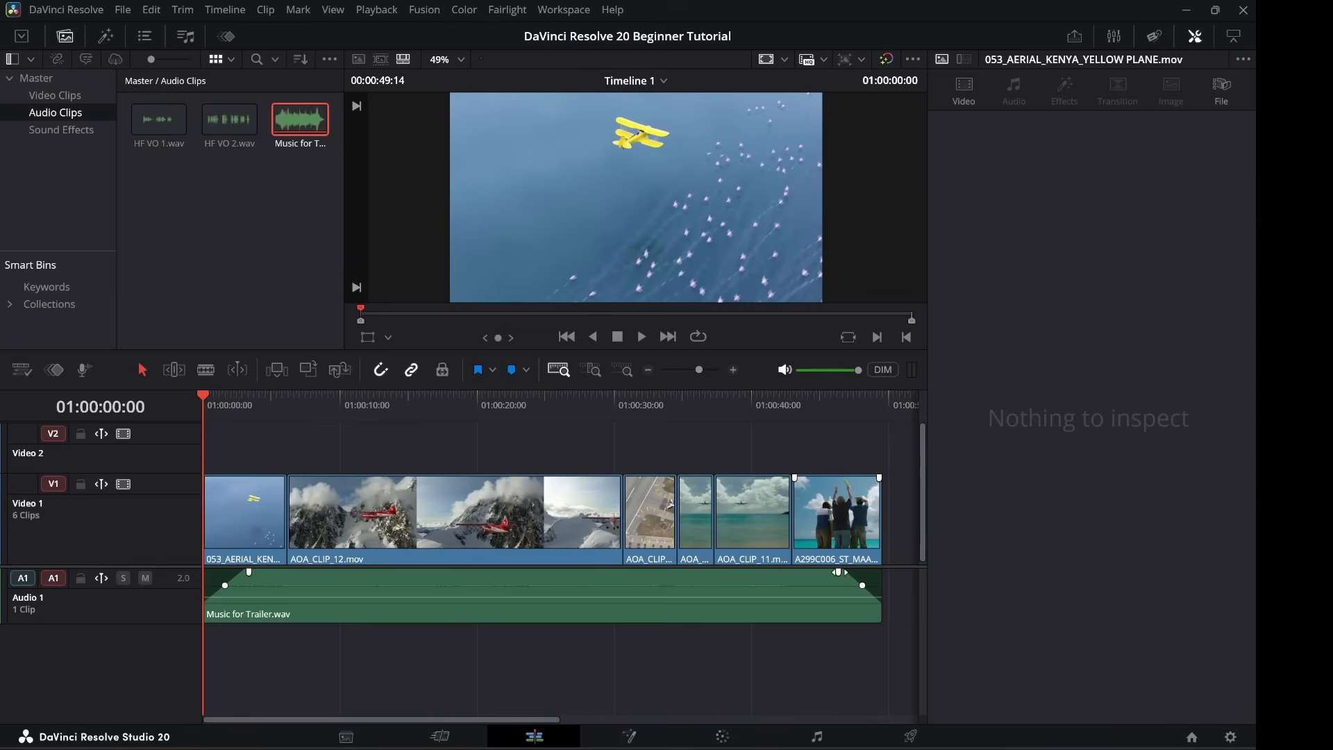
{"action": "left_click_drag", "start_coordinate": [839, 571], "coordinate": [836, 571]}
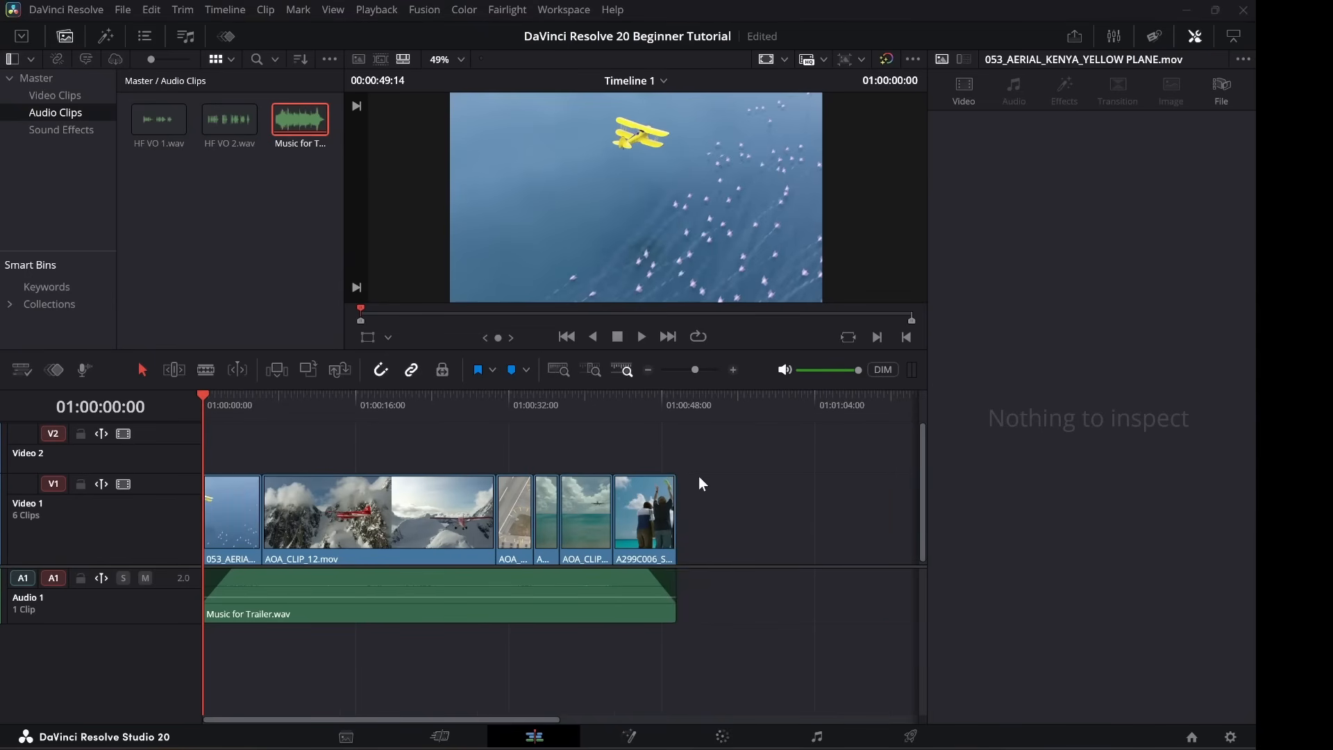
Fade out the last video clip of the people and play the ending to check.
{"action": "mouse_move", "coordinate": [673, 478]}
{"action": "left_click_drag", "start_coordinate": [674, 478], "coordinate": [635, 479]}
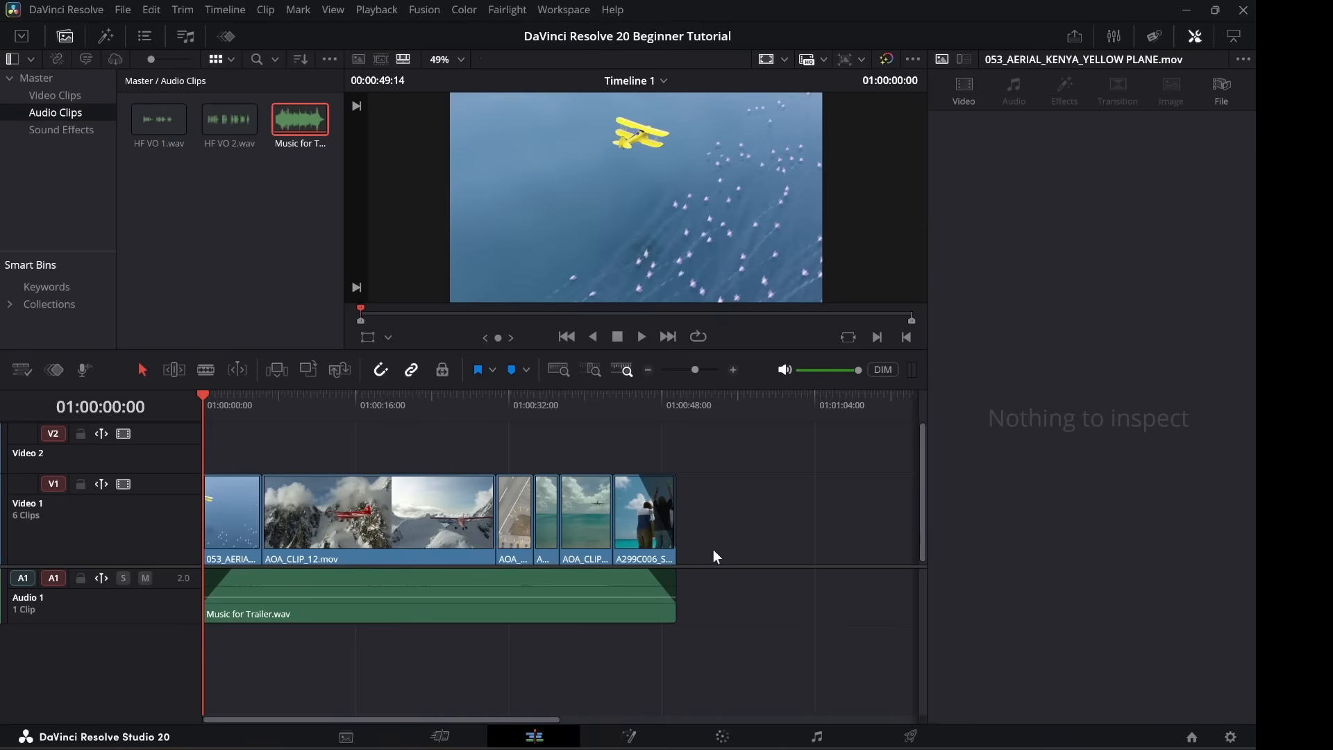
{"action": "left_click", "coordinate": [633, 397]}
{"action": "key", "text": "space"}
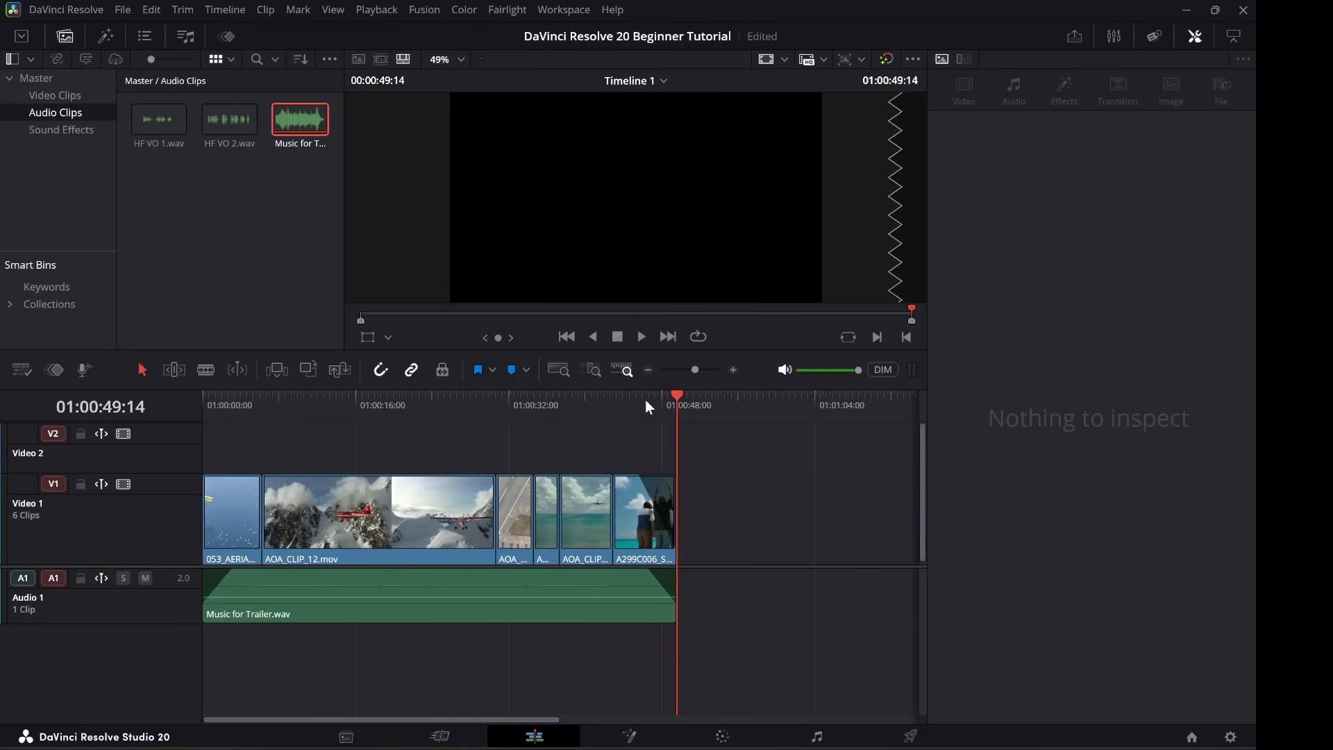
{"action": "key", "text": "Home"}
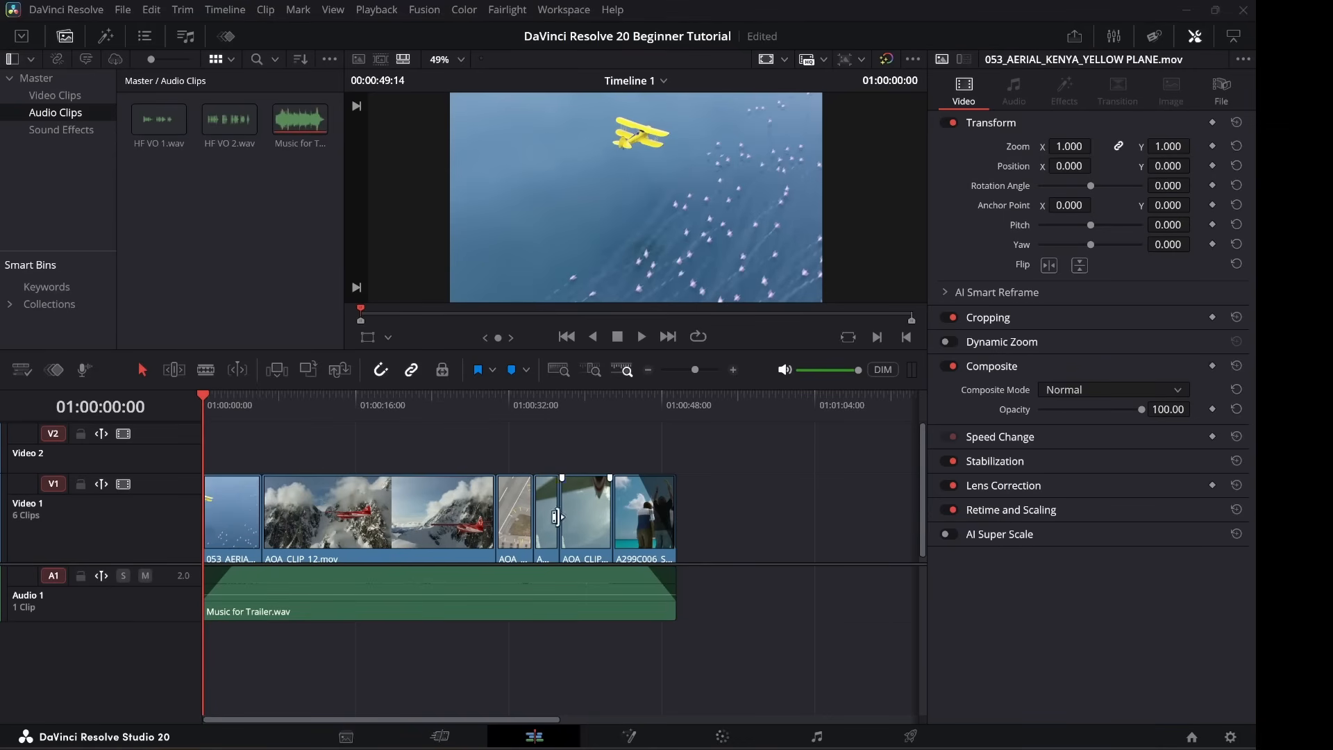
Switch to the Deliver page, zoom the timeline out to show all clips, and review the render settings.
{"action": "left_click", "coordinate": [907, 737]}
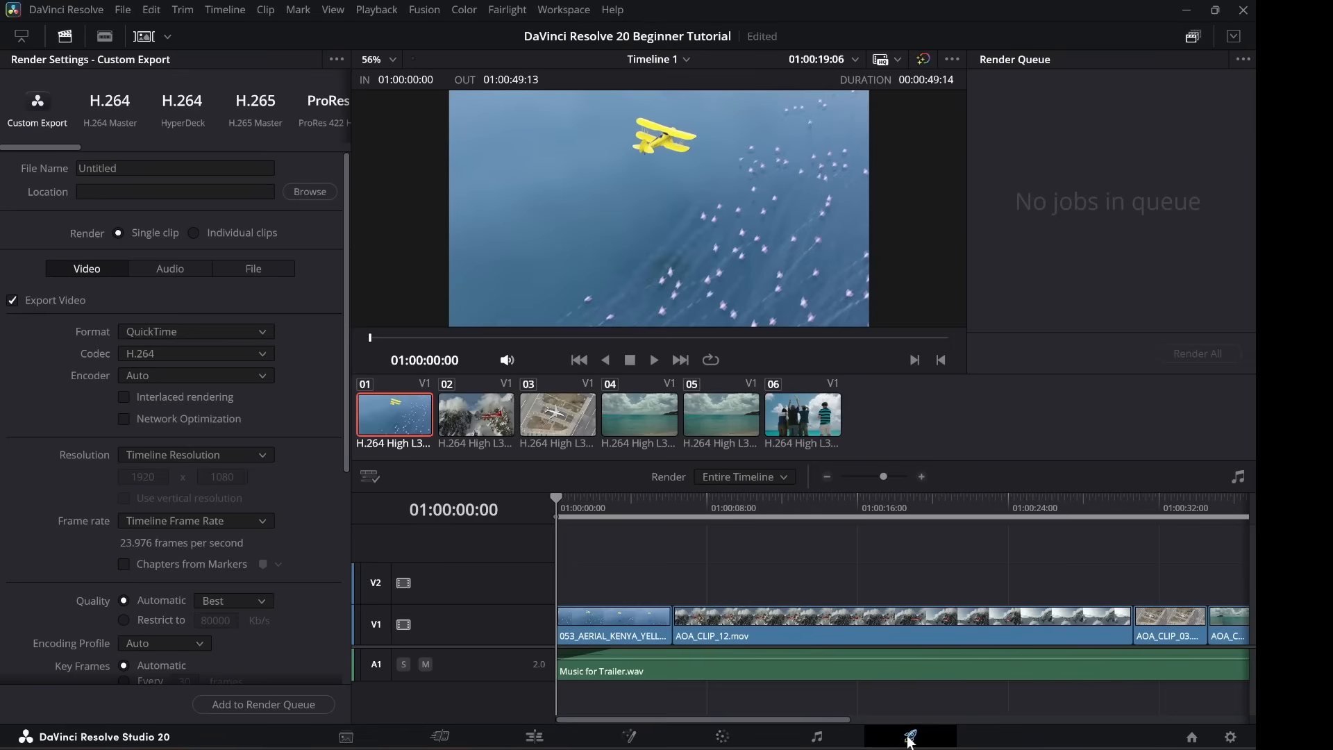
{"action": "key", "text": "ctrl+minus"}
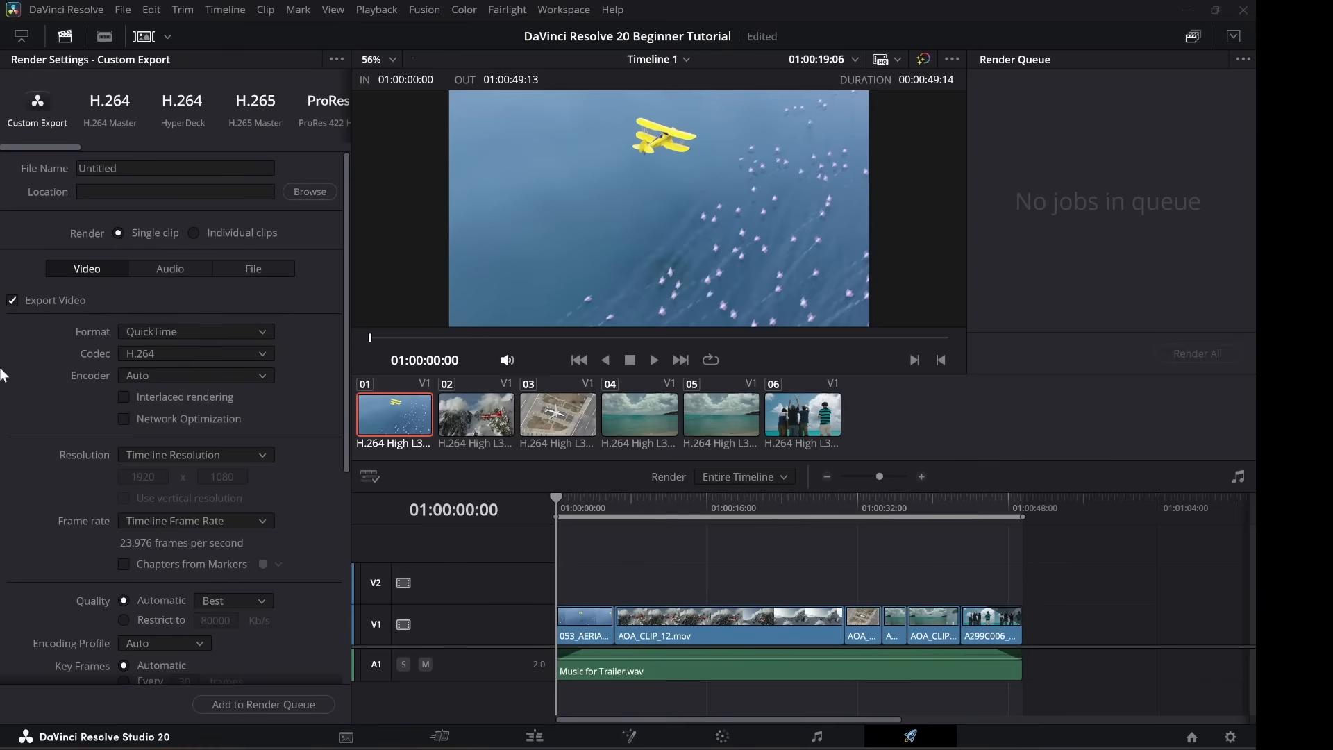
{"action": "scroll", "coordinate": [146, 472], "scroll_direction": "down", "scroll_amount": 5}
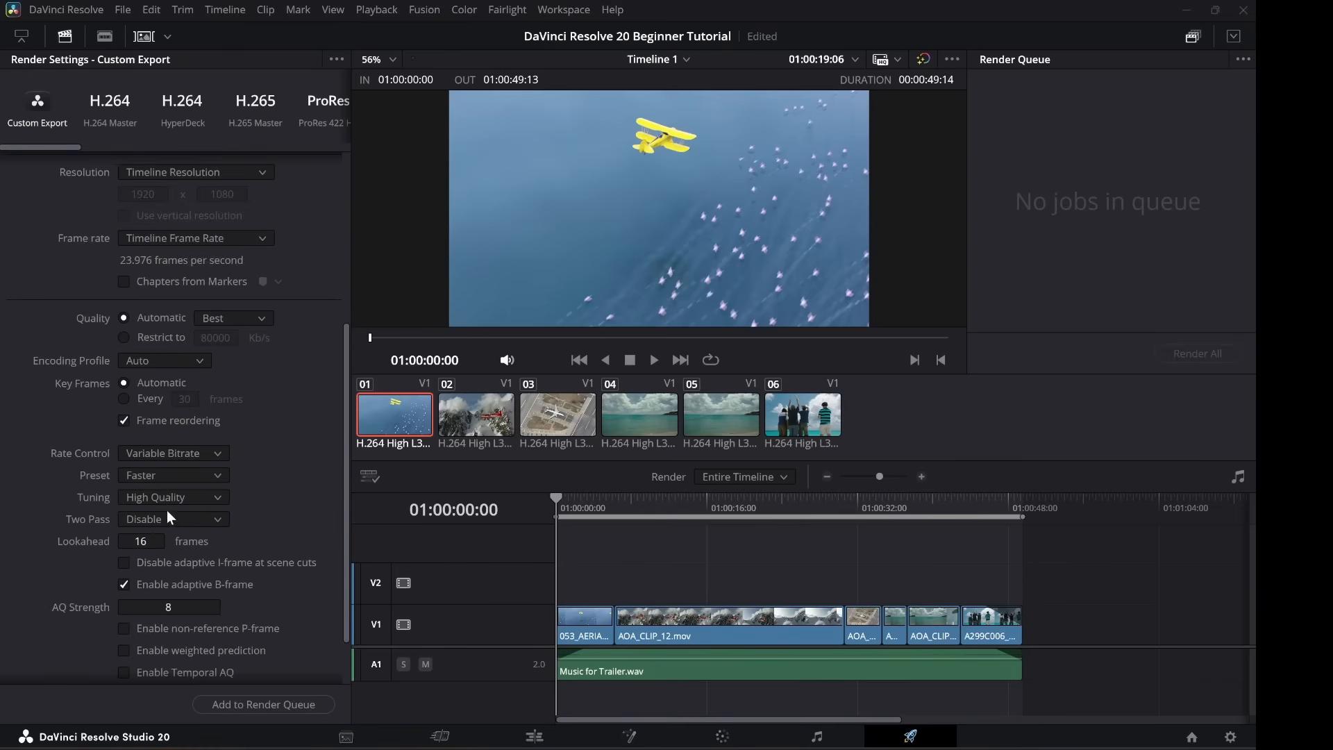
{"action": "scroll", "coordinate": [181, 479], "scroll_direction": "up", "scroll_amount": 5}
{"action": "scroll", "coordinate": [191, 444], "scroll_direction": "down", "scroll_amount": 4}
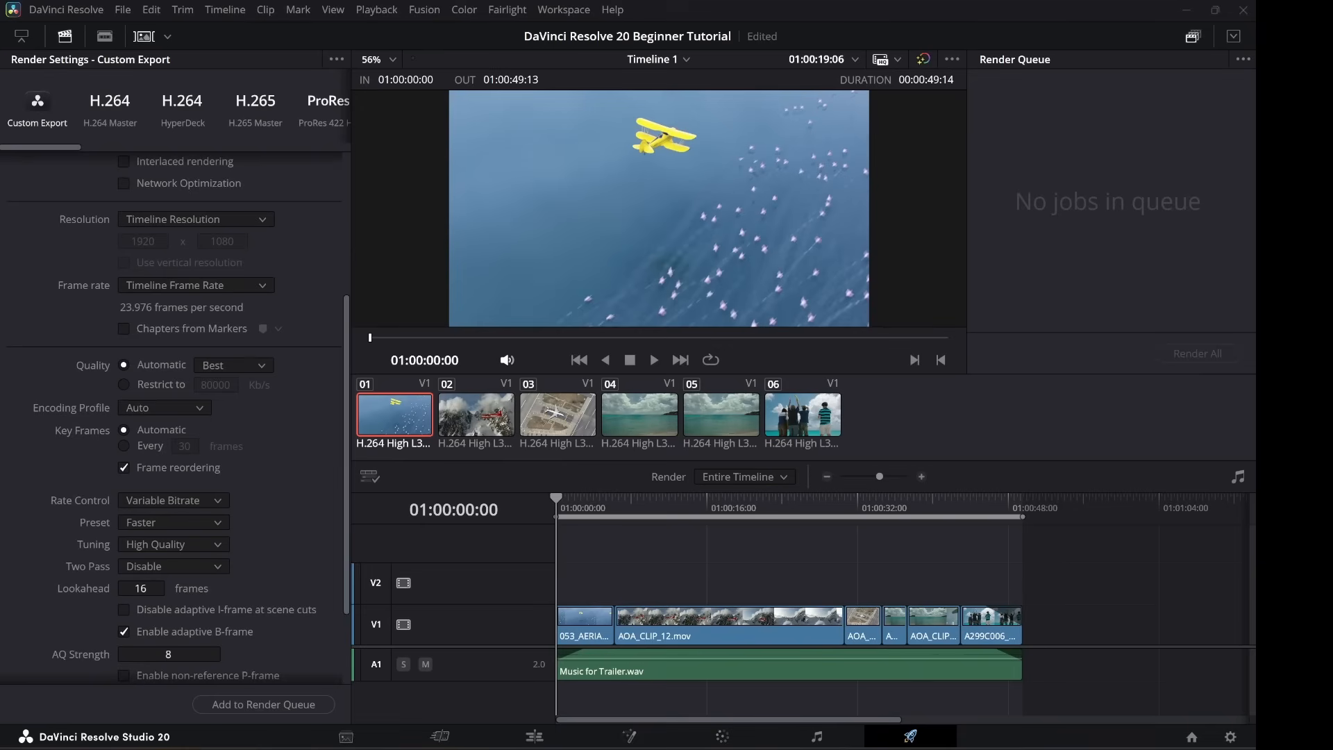
{"action": "scroll", "coordinate": [283, 287], "scroll_direction": "up", "scroll_amount": 4}
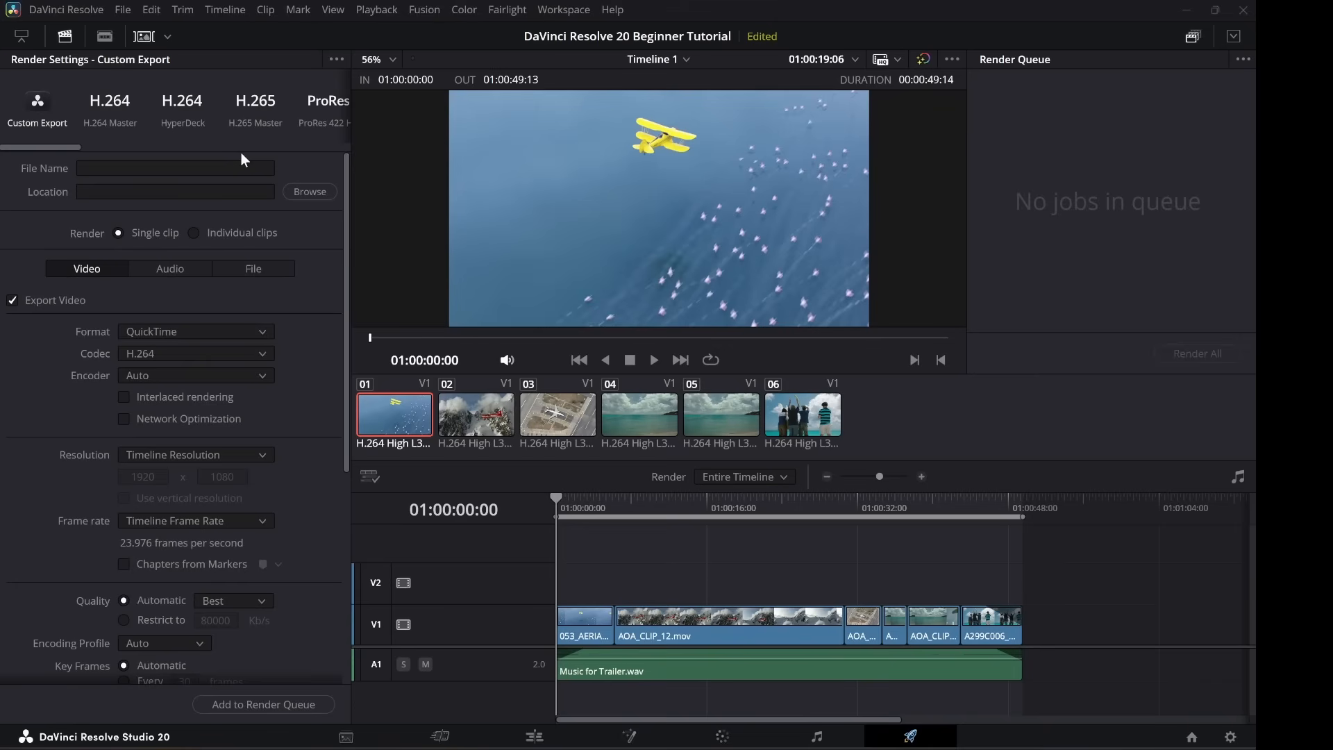
Apply the H.265 Master preset and name the output 'DaVinci Resolve 20 Beginner Tutorial'.
{"action": "left_click", "coordinate": [255, 109]}
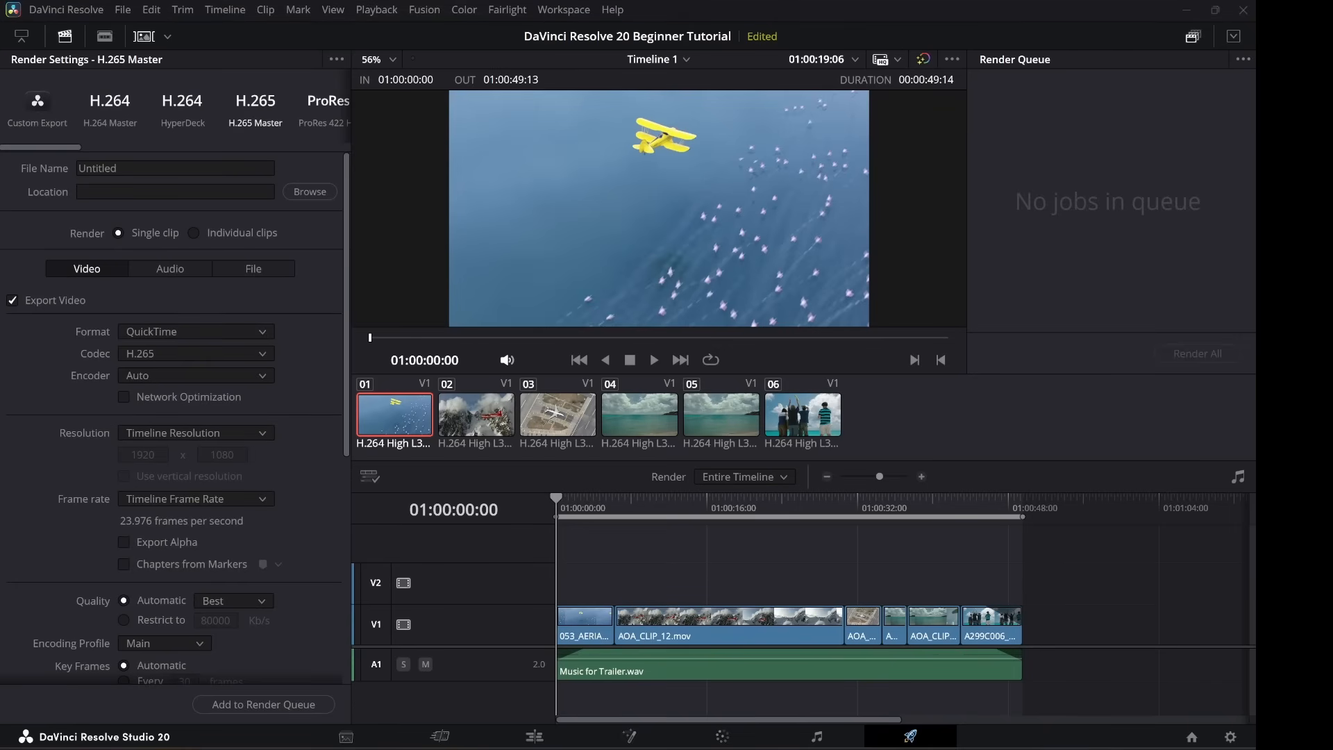
{"action": "left_click", "coordinate": [186, 168]}
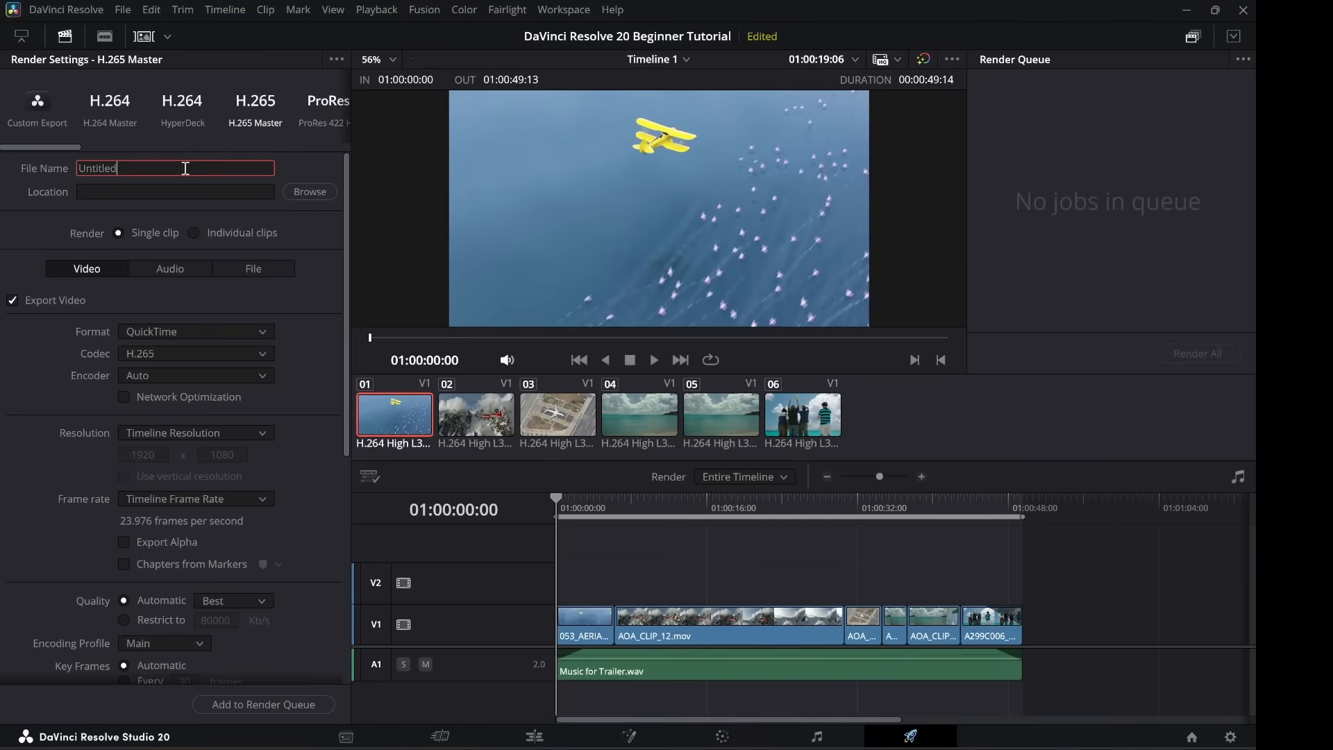
{"action": "key", "text": "BackSpace"}
{"action": "key", "text": "BackSpace"}
{"action": "key", "text": "BackSpace"}
{"action": "key", "text": "BackSpace"}
{"action": "key", "text": "BackSpace"}
{"action": "key", "text": "BackSpace"}
{"action": "key", "text": "BackSpace"}
{"action": "key", "text": "BackSpace"}
{"action": "type", "text": "DaVinci Resolve 20 Beginner Tur"}
{"action": "type", "text": "oria"}
Set the render destination folder to the Desktop.
{"action": "left_click", "coordinate": [269, 197]}
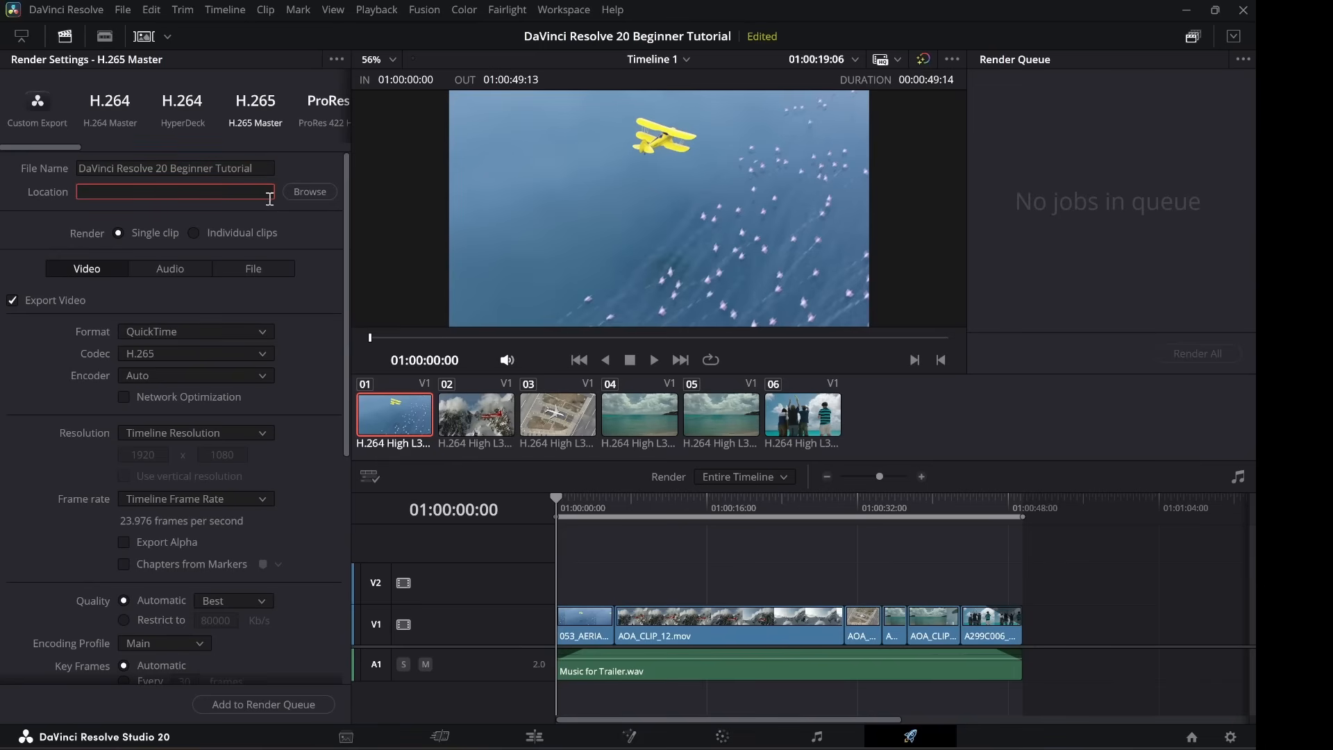
{"action": "left_click", "coordinate": [307, 195]}
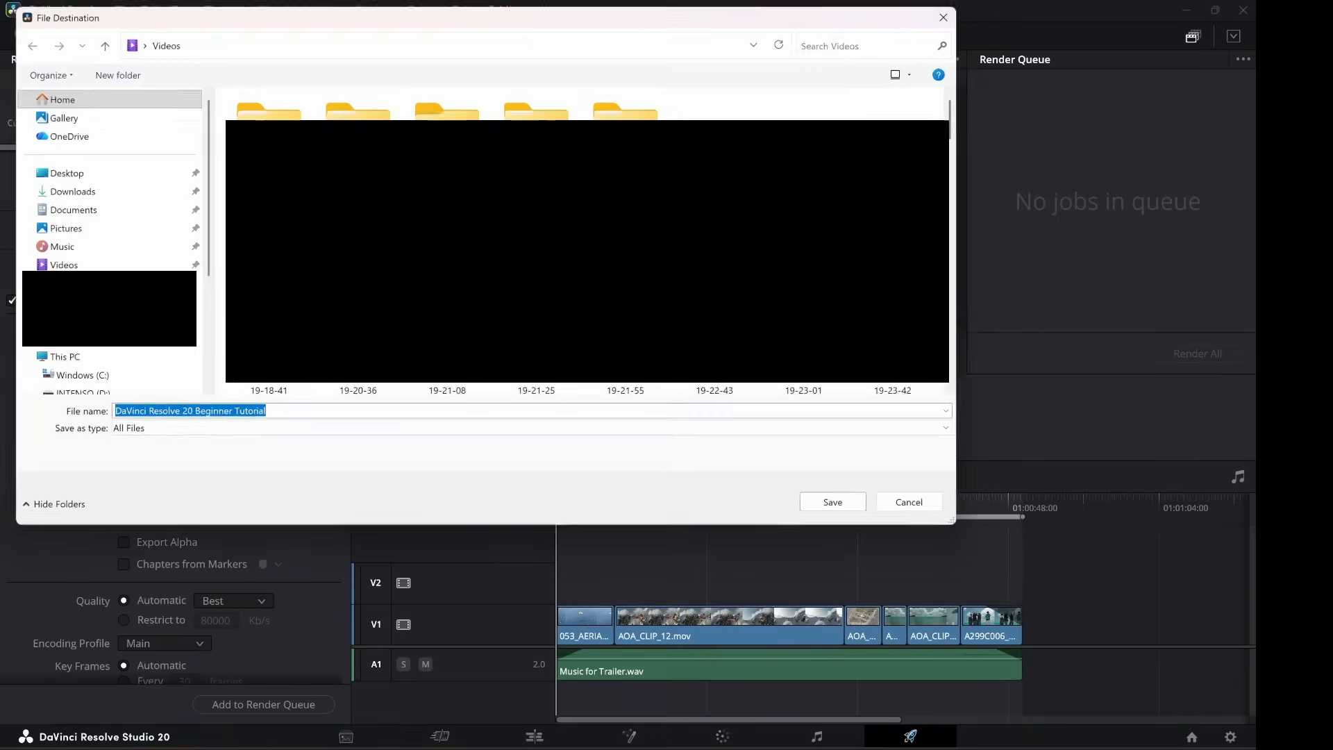
{"action": "left_click", "coordinate": [57, 171]}
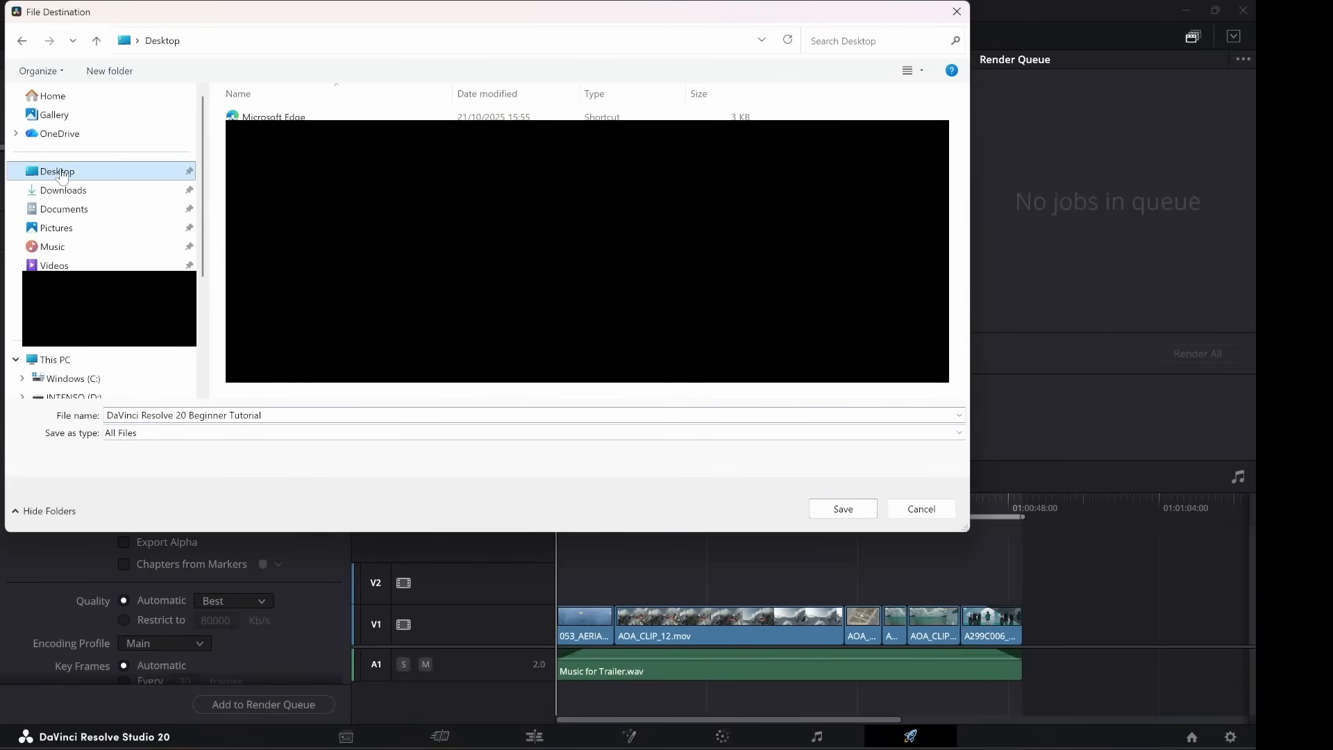
{"action": "left_click", "coordinate": [830, 511]}
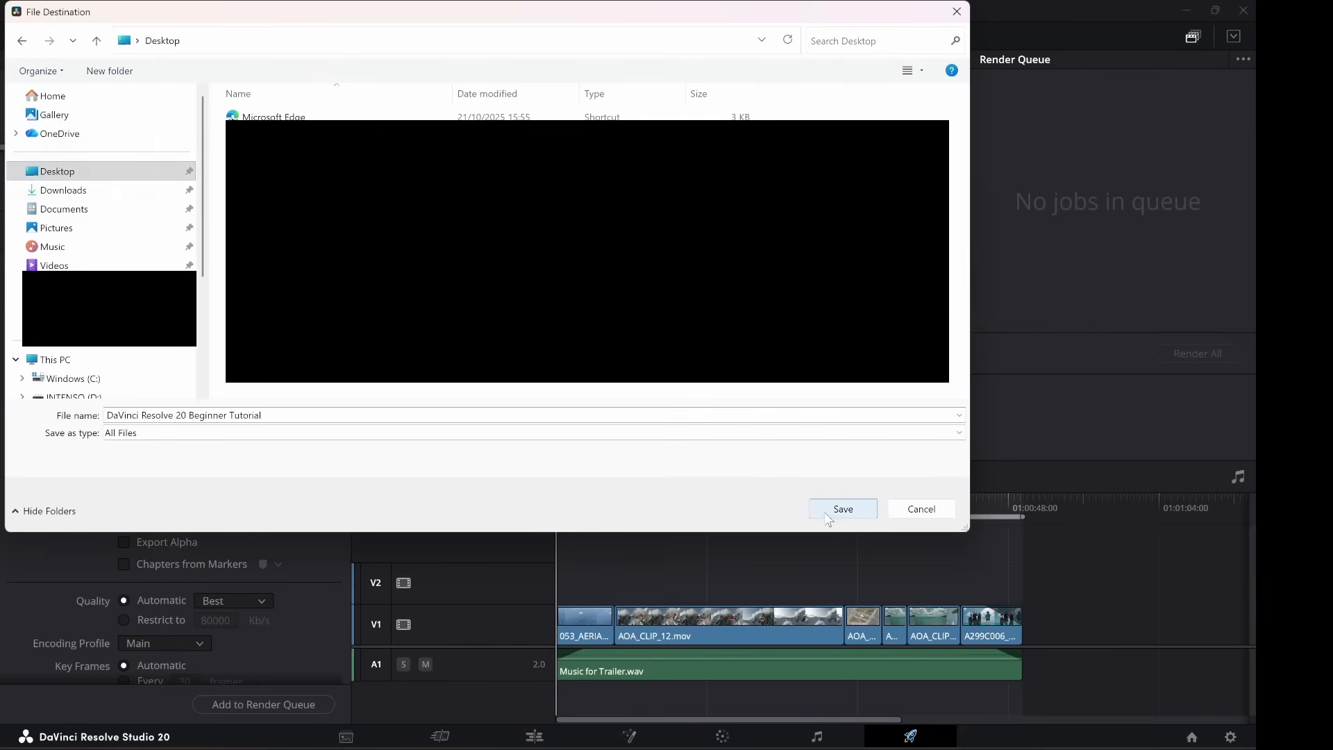
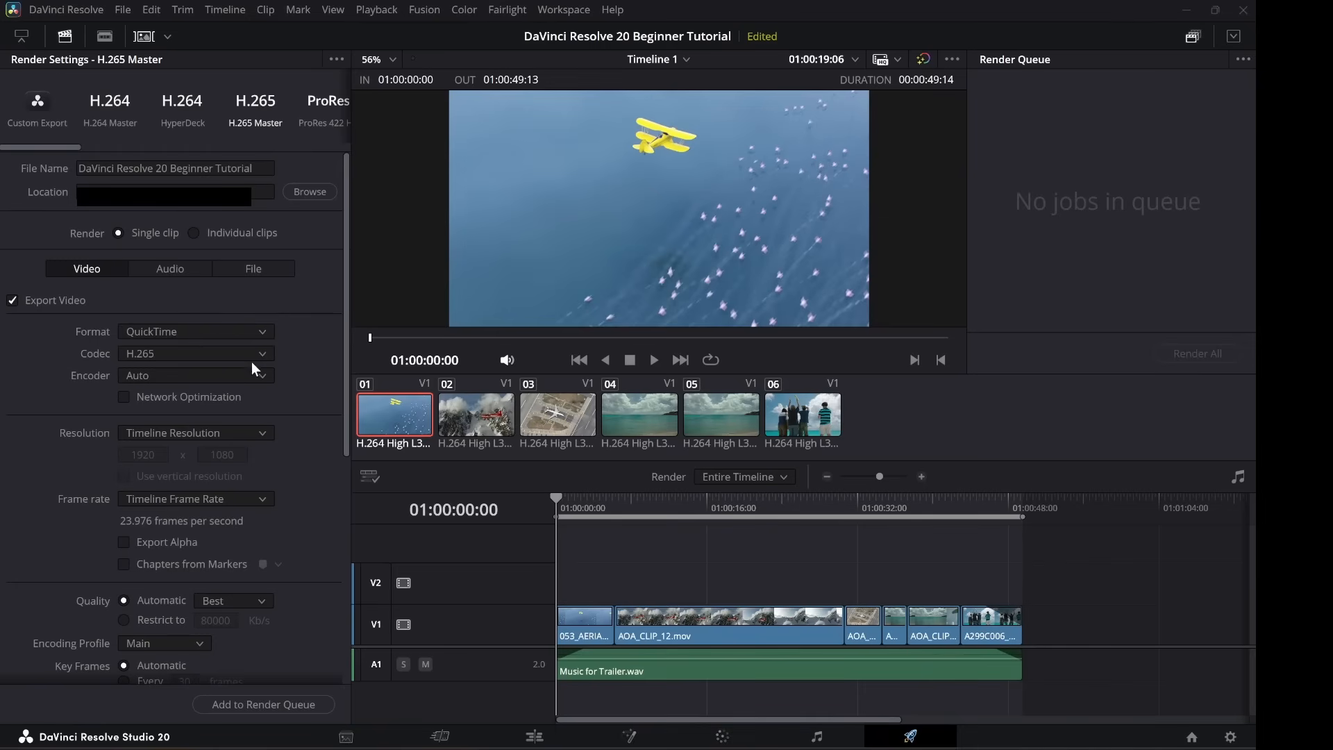
Check the format, encoder and resolution options, keeping QuickTime, Auto and Timeline Resolution.
{"action": "left_click", "coordinate": [264, 329]}
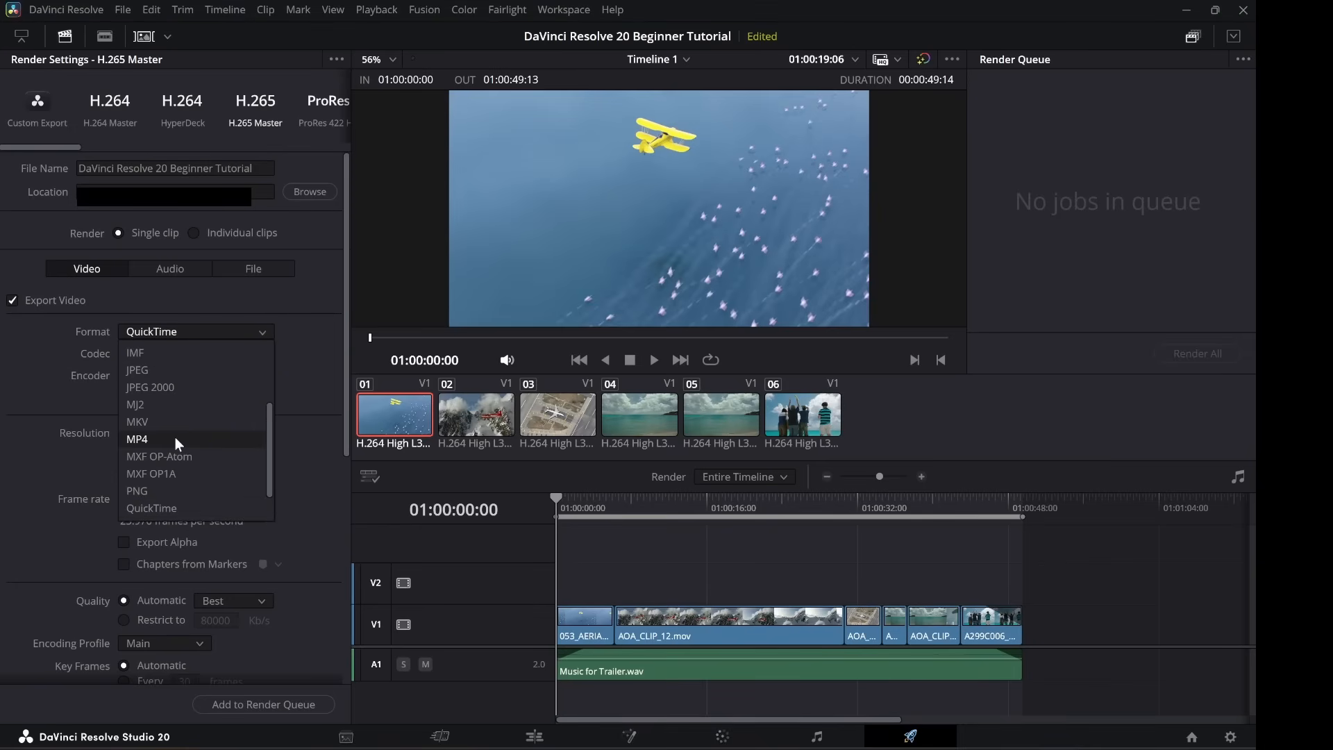
{"action": "left_click", "coordinate": [298, 338]}
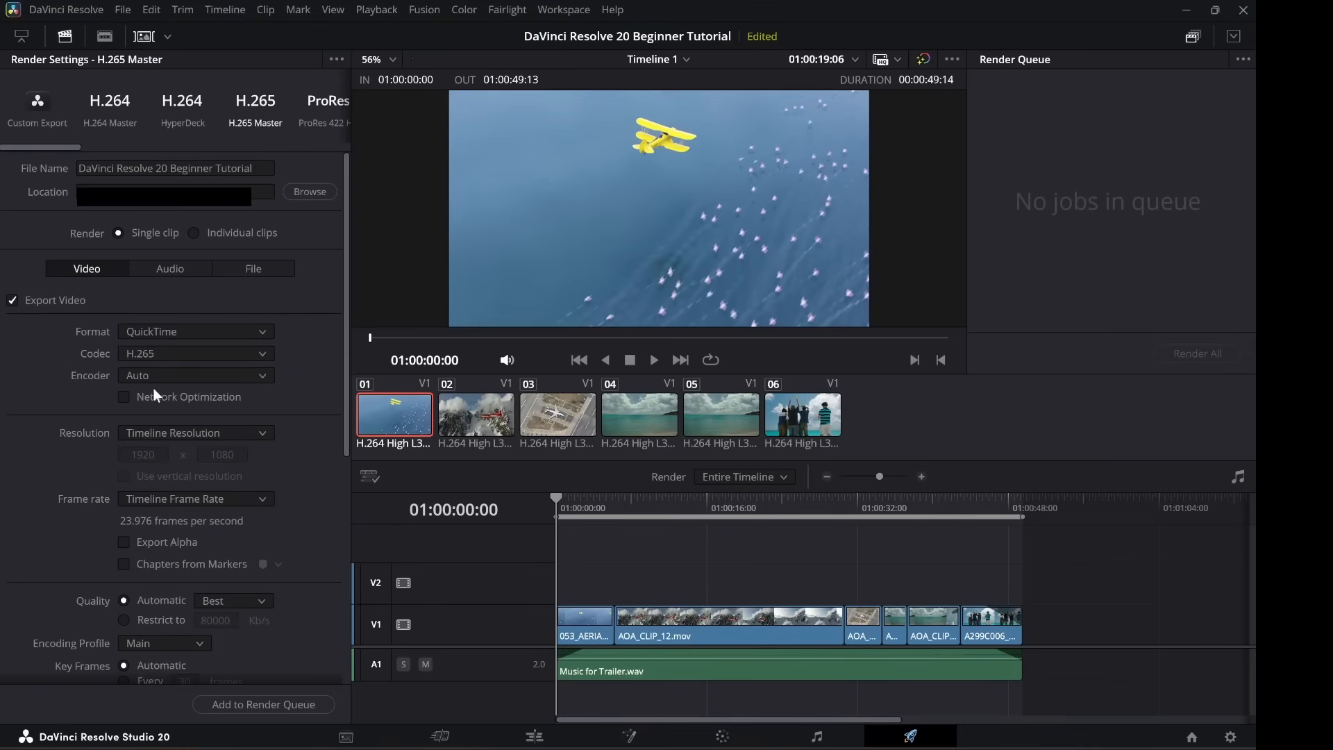
{"action": "left_click", "coordinate": [260, 376]}
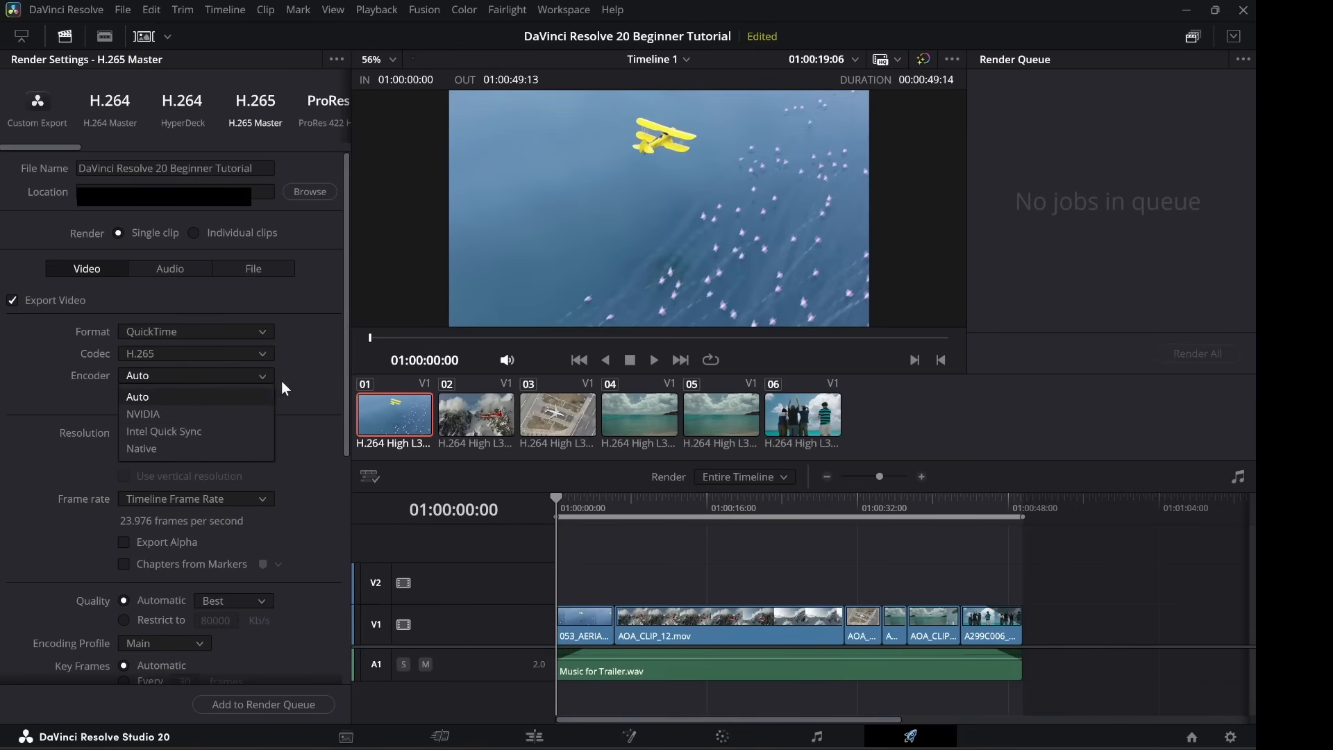
{"action": "left_click", "coordinate": [293, 369]}
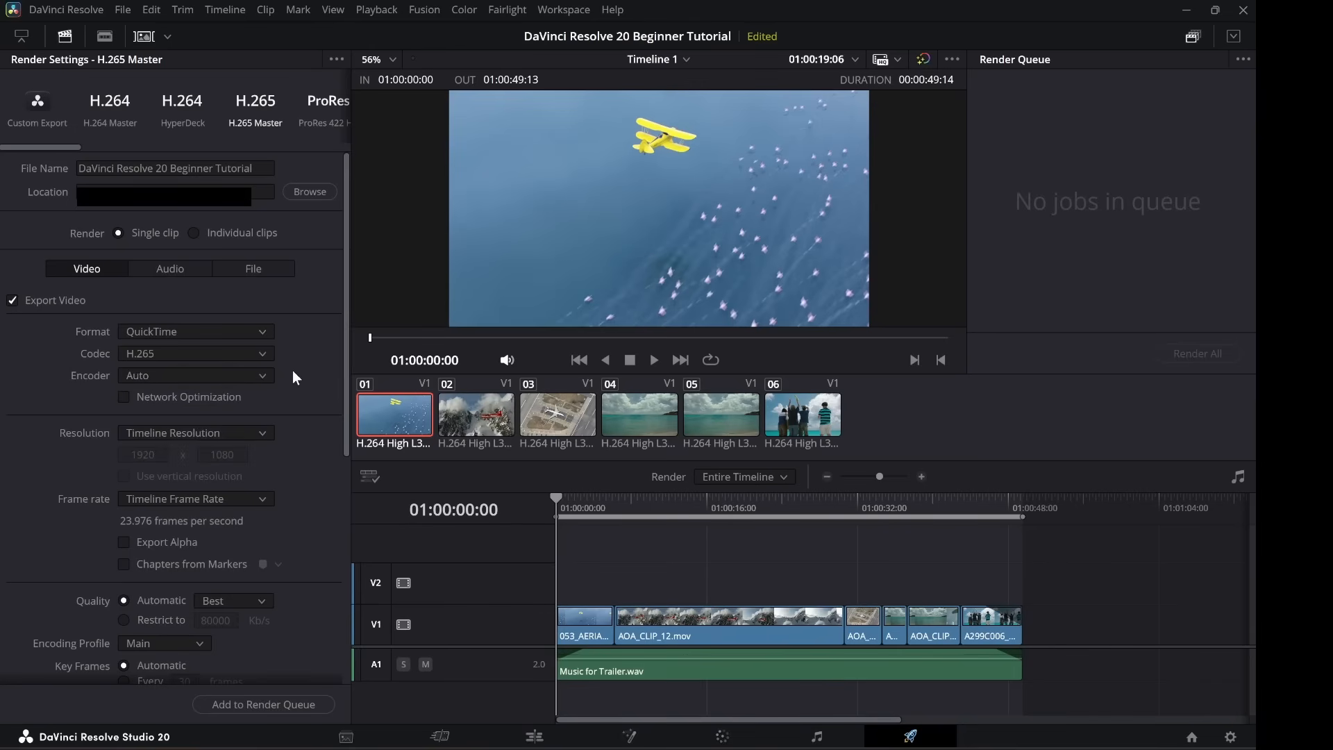
{"action": "left_click", "coordinate": [261, 441]}
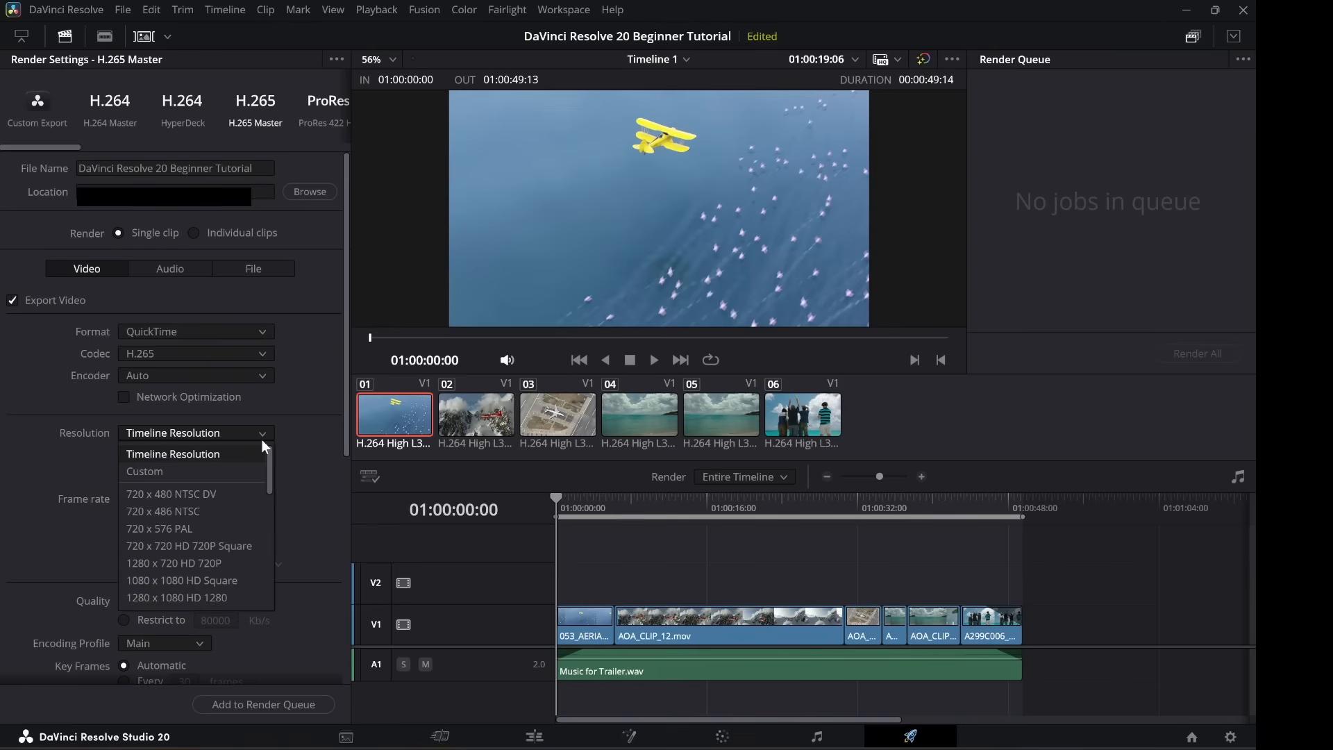
{"action": "left_click", "coordinate": [261, 439]}
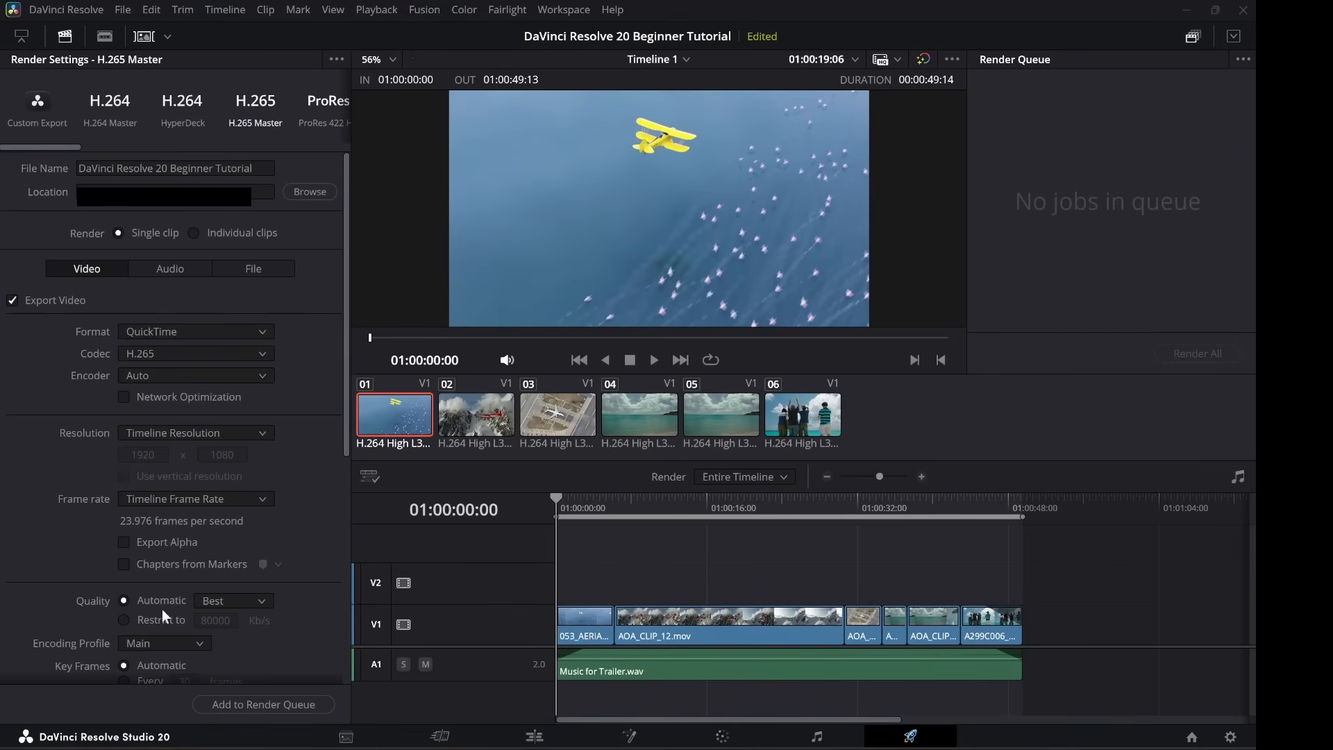
{"action": "scroll", "coordinate": [161, 609], "scroll_direction": "down", "scroll_amount": 5}
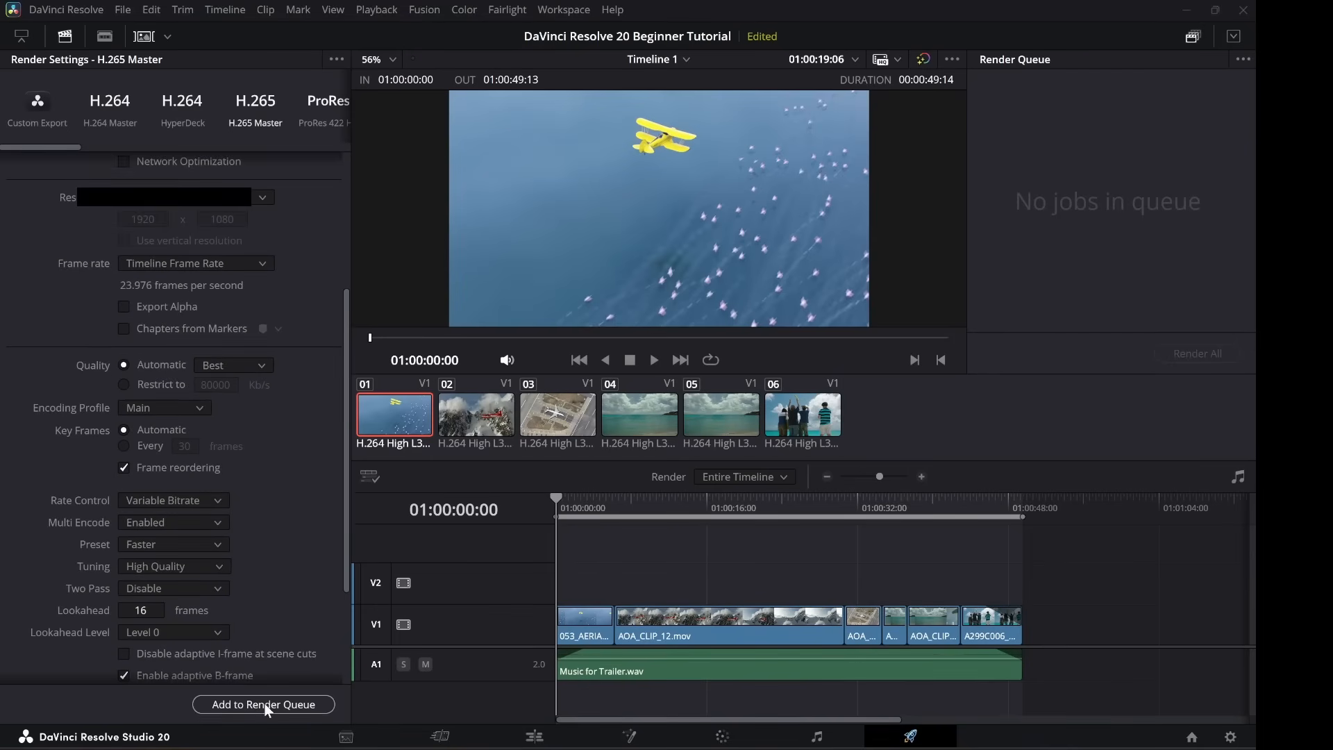
{"action": "scroll", "coordinate": [218, 516], "scroll_direction": "up", "scroll_amount": 5}
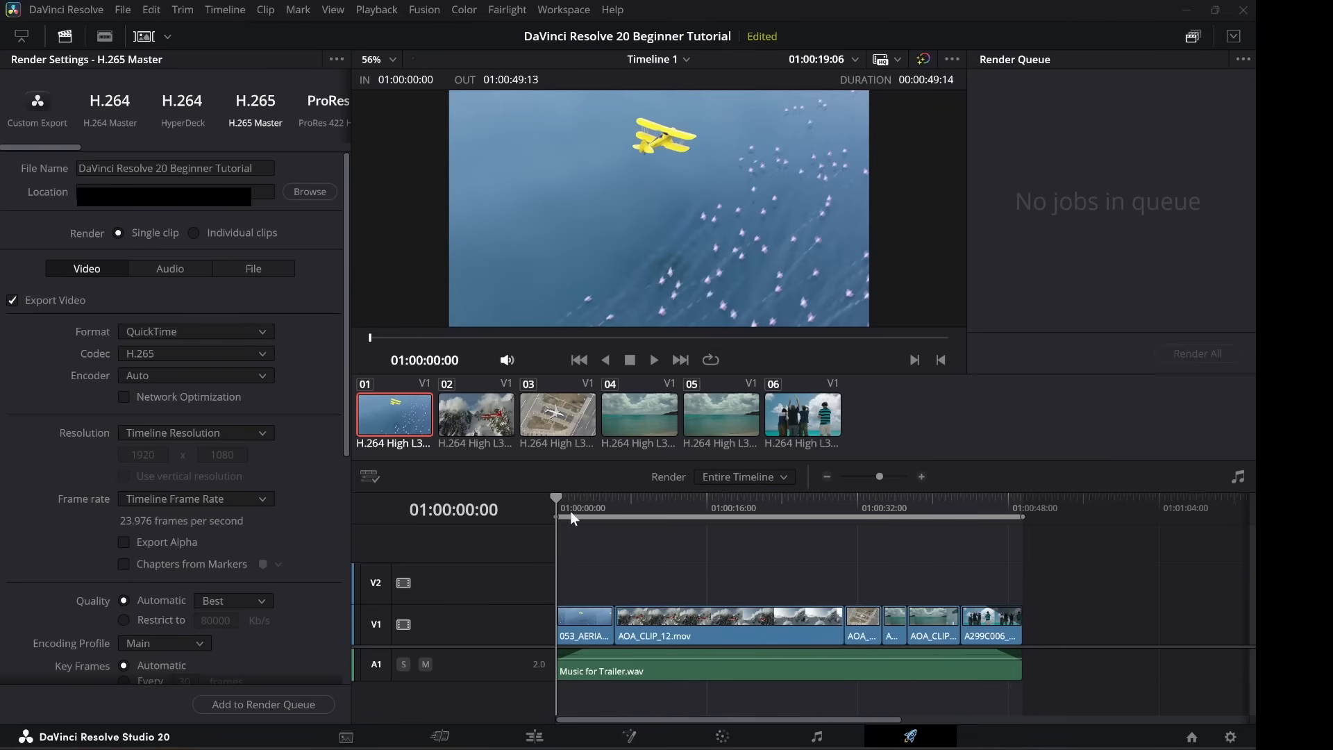
Save the project and extend the render range to the timeline start, giving duration 00:00:49:14.
{"action": "key", "text": "ctrl+s"}
{"action": "left_click_drag", "start_coordinate": [560, 509], "coordinate": [703, 519]}
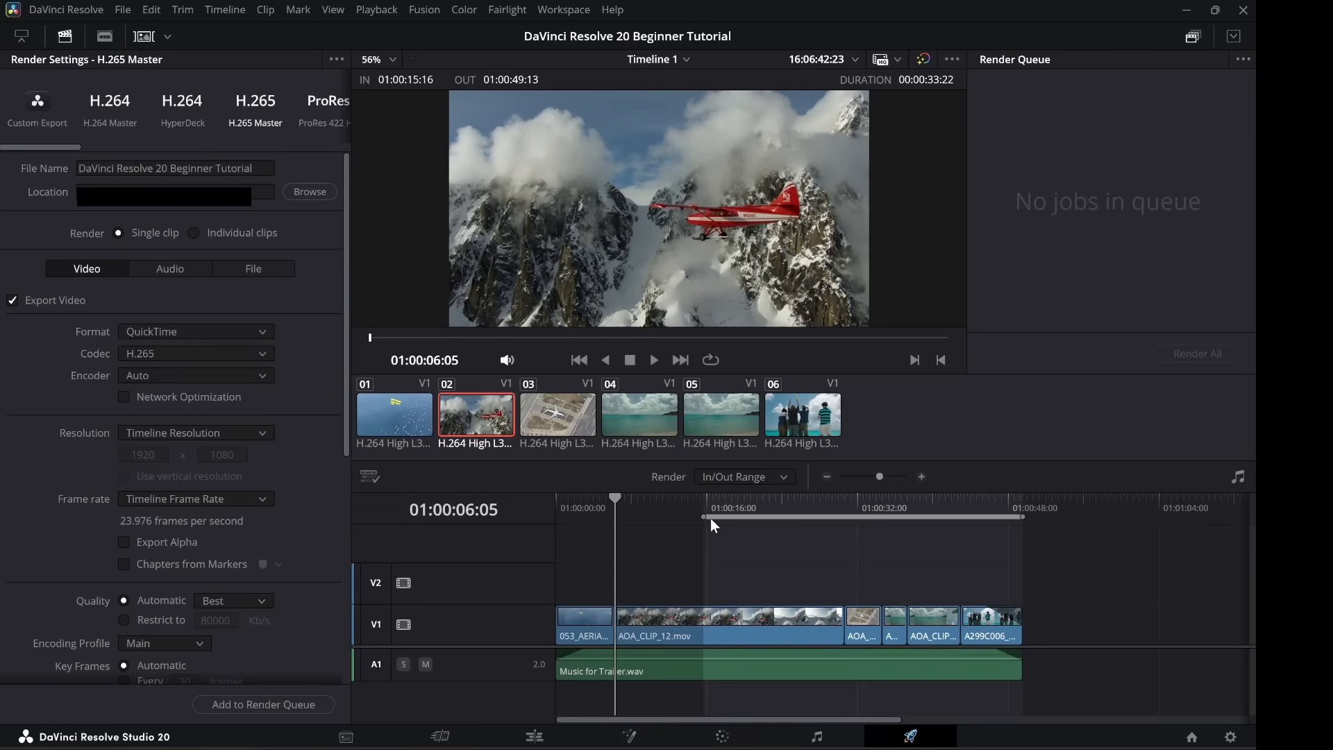
{"action": "left_click_drag", "start_coordinate": [710, 518], "coordinate": [555, 507]}
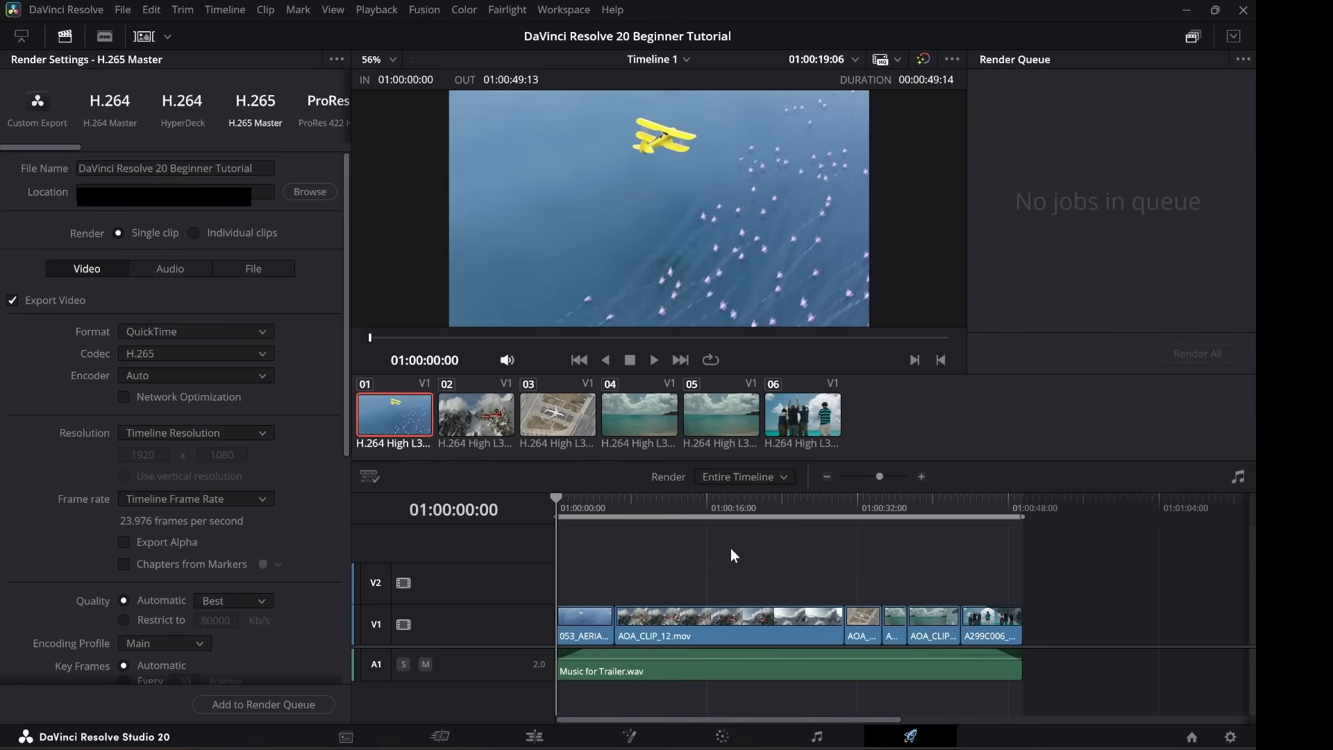
Add the H.265 render of Timeline 1 to the render queue as Job 1.
{"action": "left_click", "coordinate": [278, 704]}
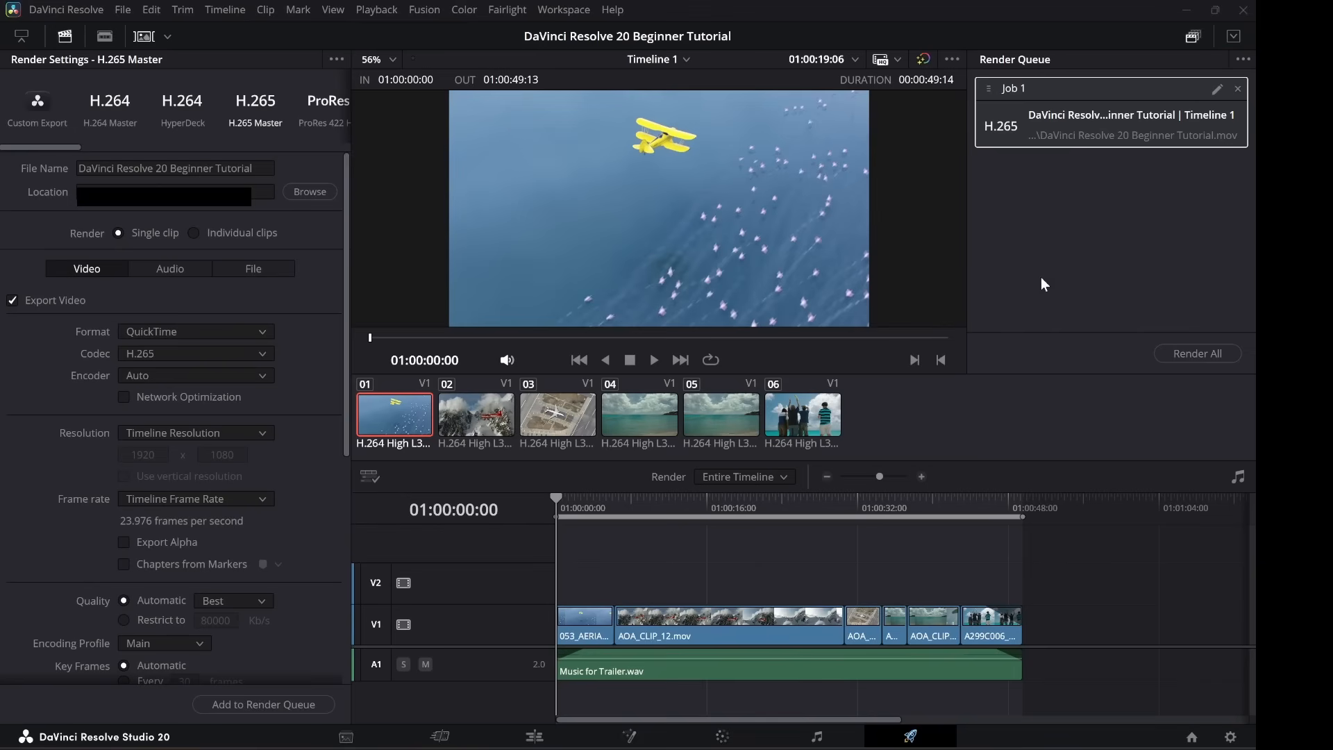
Render all queued jobs so Job 1 outputs 'DaVinci Resolve 20 Beginner Tutorial.mov'.
{"action": "left_click", "coordinate": [1189, 352]}
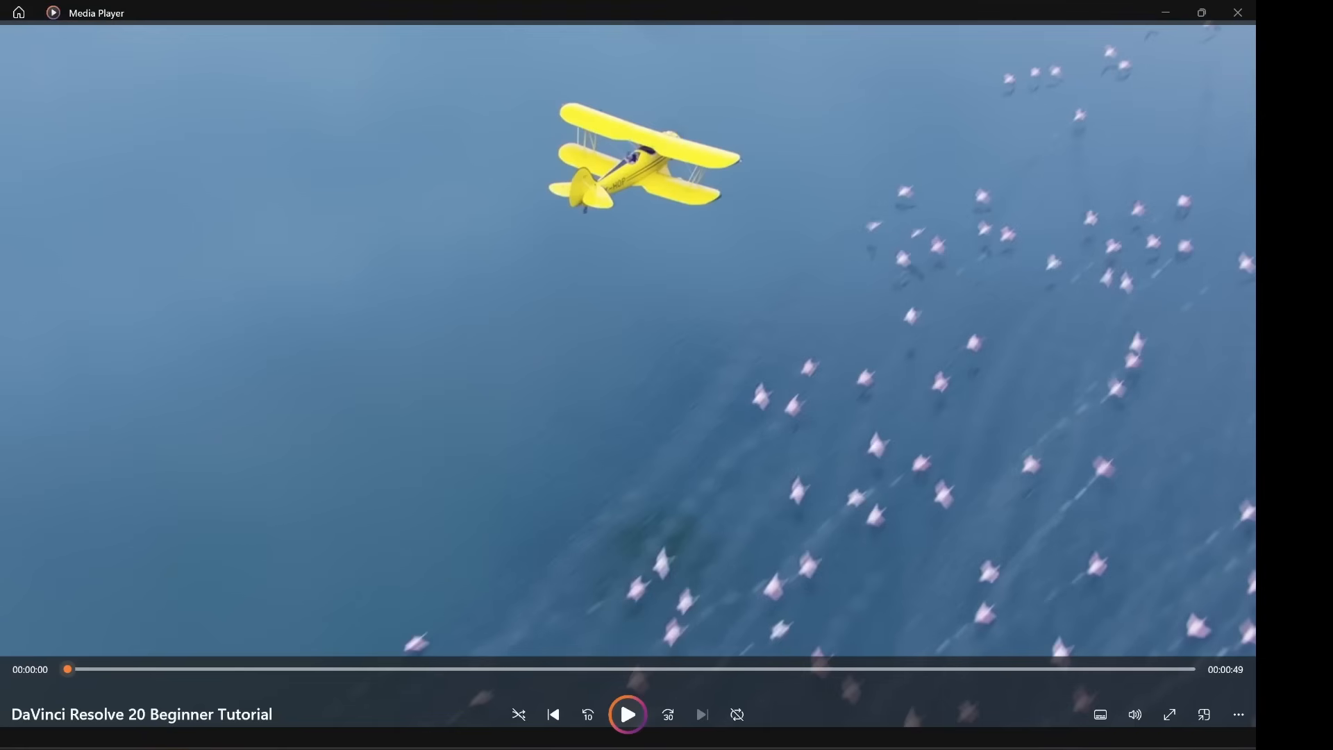
Play the rendered 'DaVinci Resolve 20 Beginner Tutorial' video from the start in Media Player.
{"action": "left_click", "coordinate": [628, 714]}
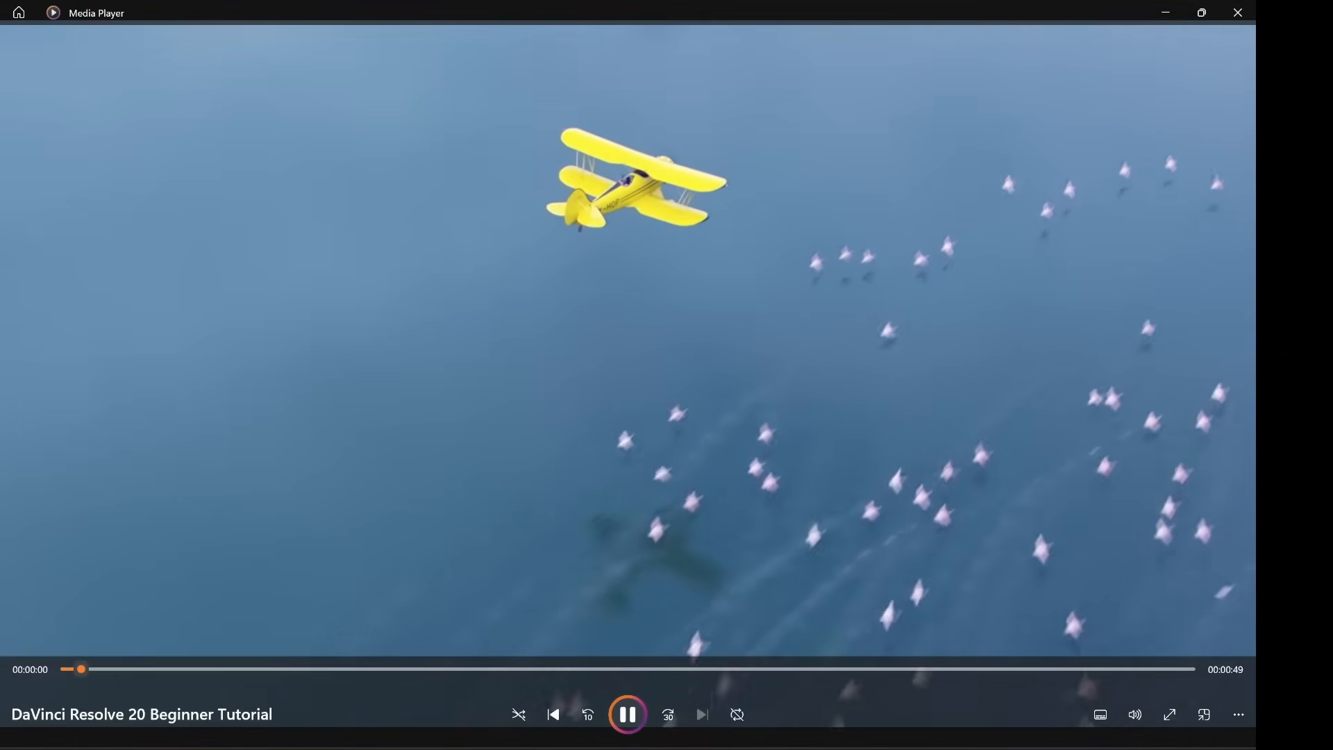